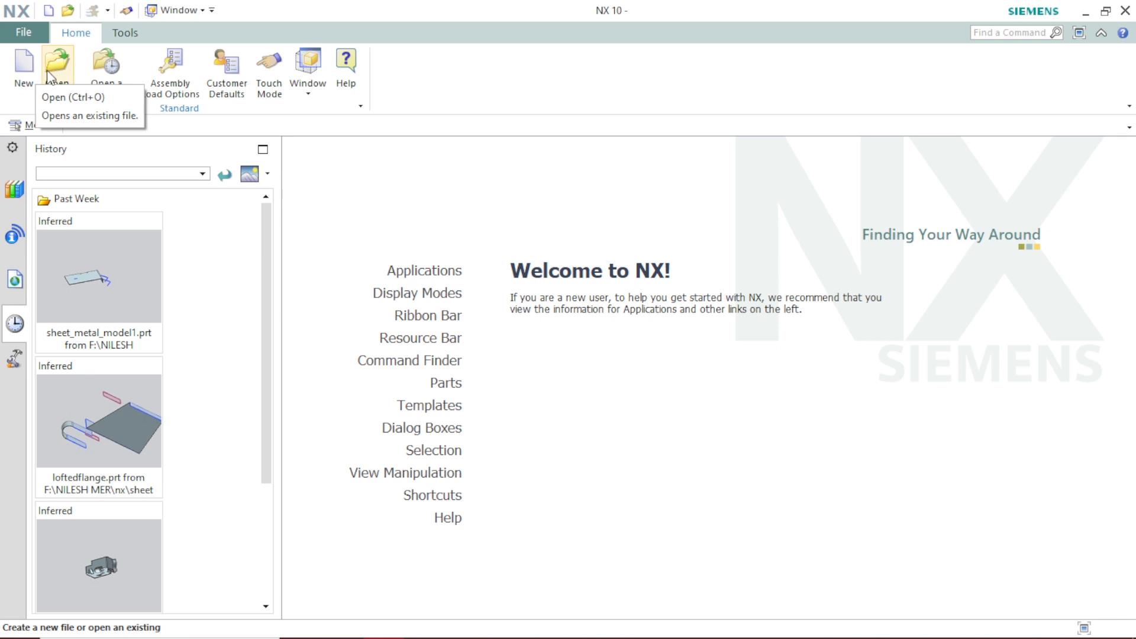
Start a new file with the Model template and its units filter set to Millimeters.
{"action": "left_click", "coordinate": [30, 82]}
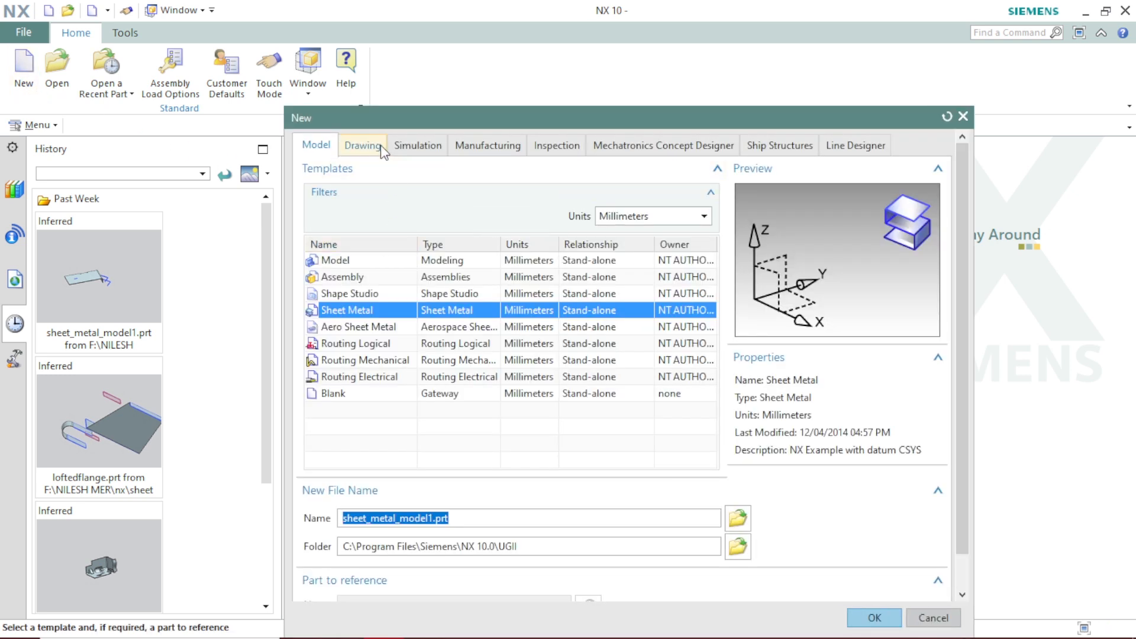
{"action": "left_click_drag", "start_coordinate": [363, 114], "coordinate": [291, 37]}
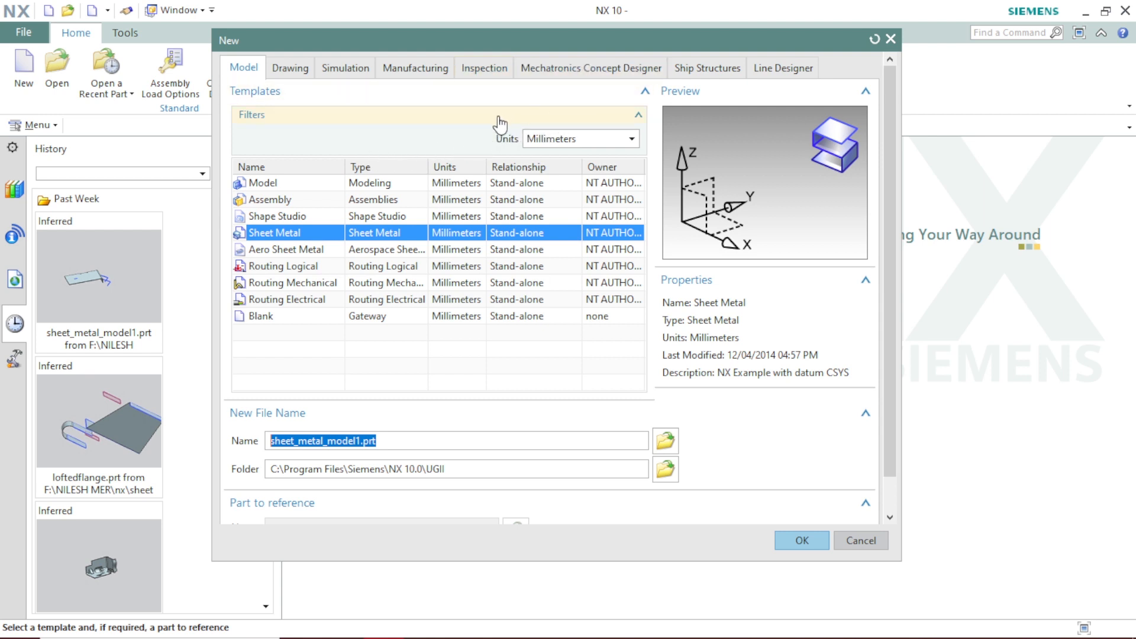
{"action": "left_click", "coordinate": [545, 141]}
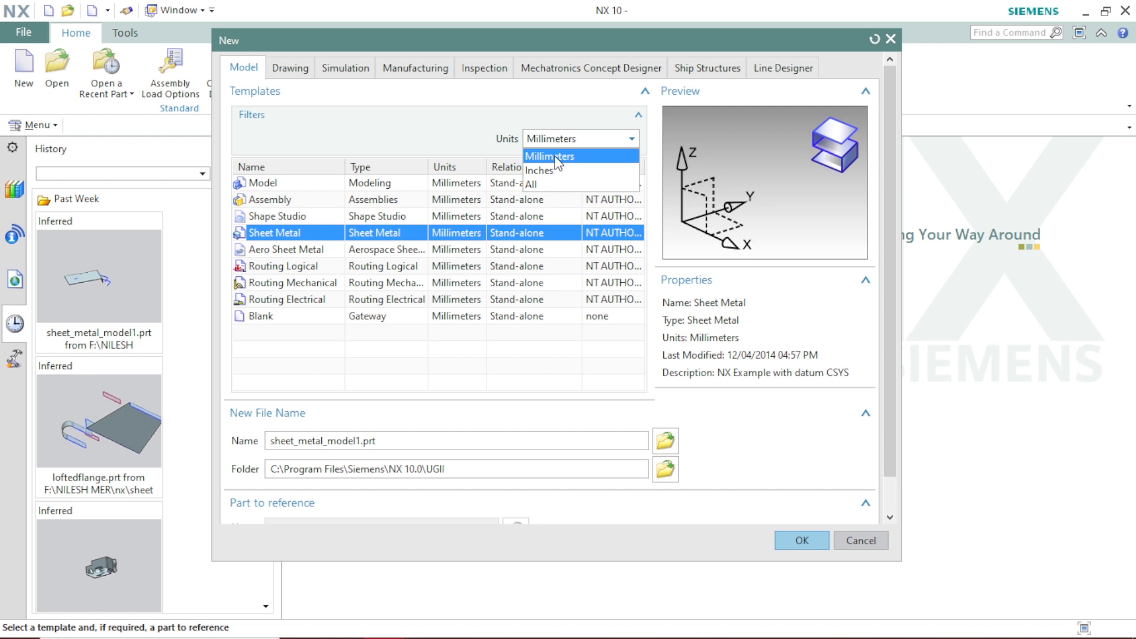
{"action": "left_click", "coordinate": [556, 155]}
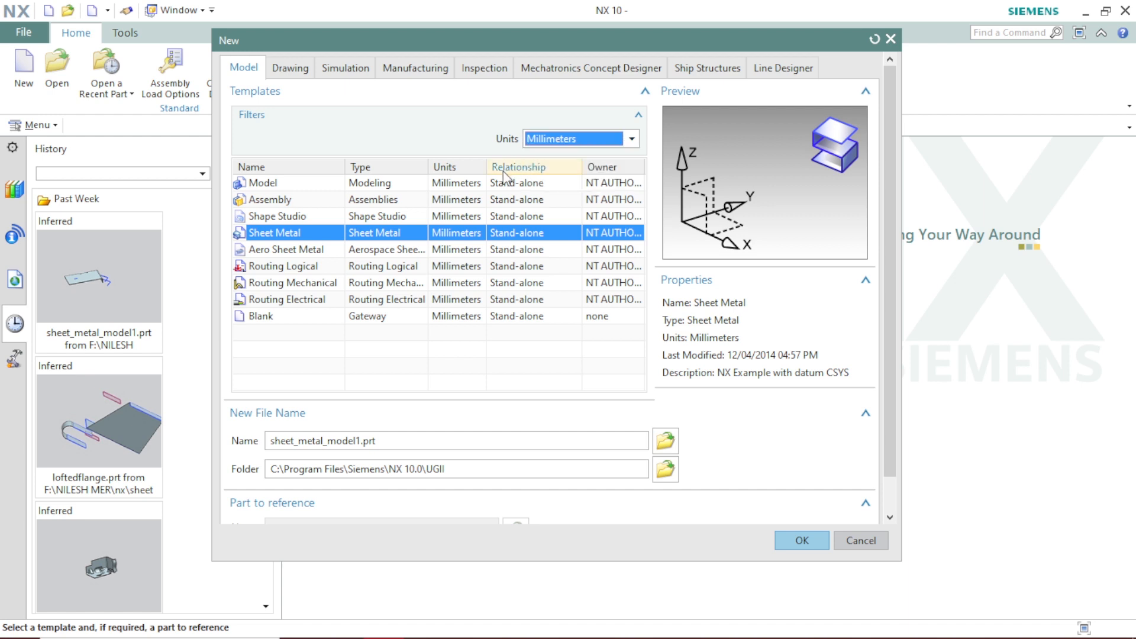
{"action": "left_click", "coordinate": [271, 184]}
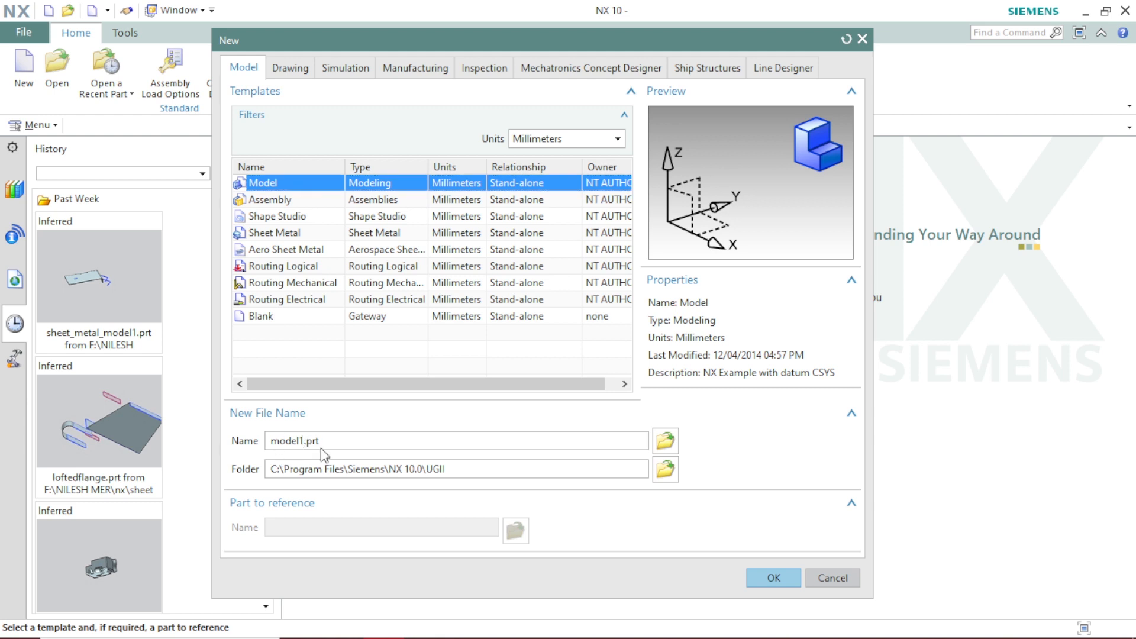
Name the new part file nxpart.prt.
{"action": "key", "text": "BackSpace"}
{"action": "key", "text": "BackSpace"}
{"action": "key", "text": "BackSpace"}
{"action": "key", "text": "BackSpace"}
{"action": "key", "text": "BackSpace"}
{"action": "key", "text": "BackSpace"}
{"action": "type", "text": "nxpart"}
Set the new file's folder to the root of drive F: and create the part.
{"action": "left_click", "coordinate": [666, 471]}
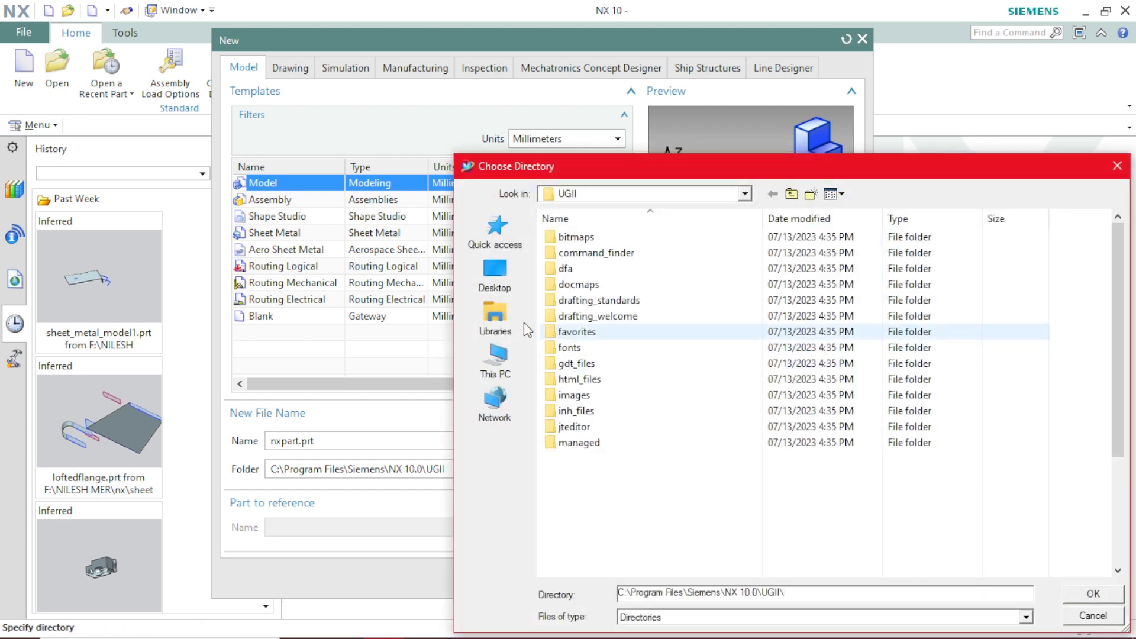
{"action": "left_click", "coordinate": [503, 364]}
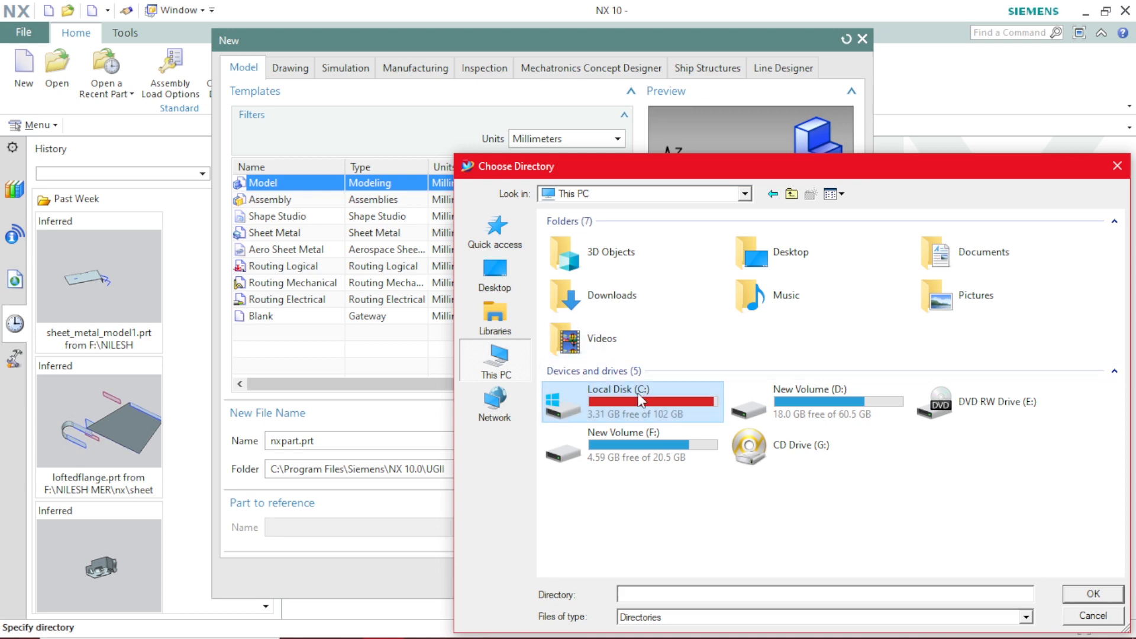
{"action": "double_click", "coordinate": [680, 441]}
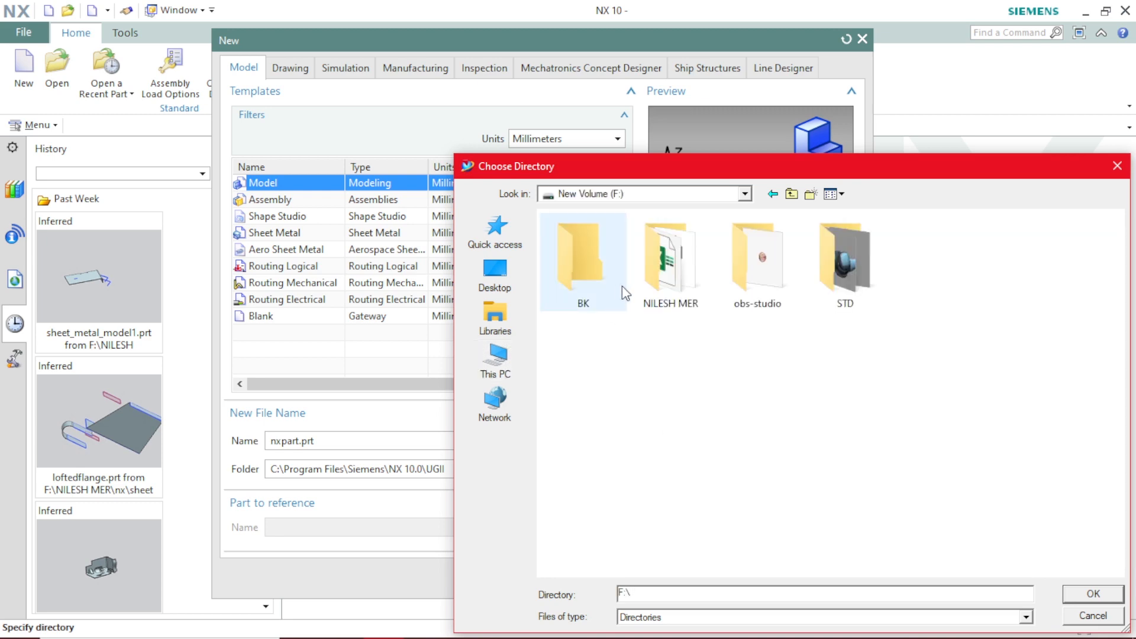
{"action": "left_click", "coordinate": [581, 284]}
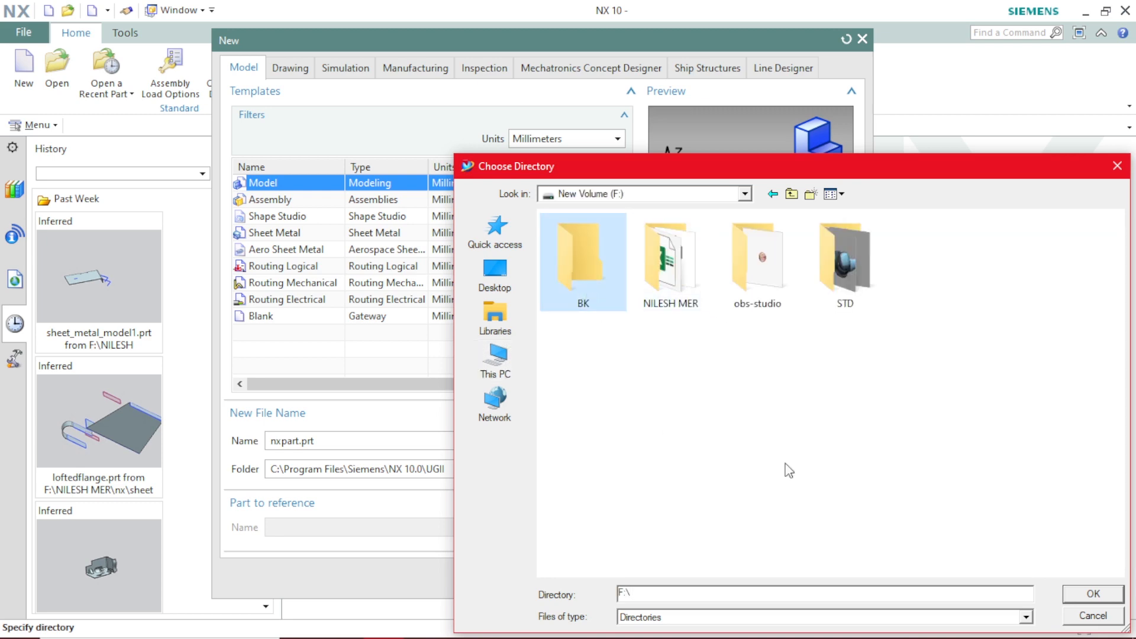
{"action": "left_click", "coordinate": [1092, 594]}
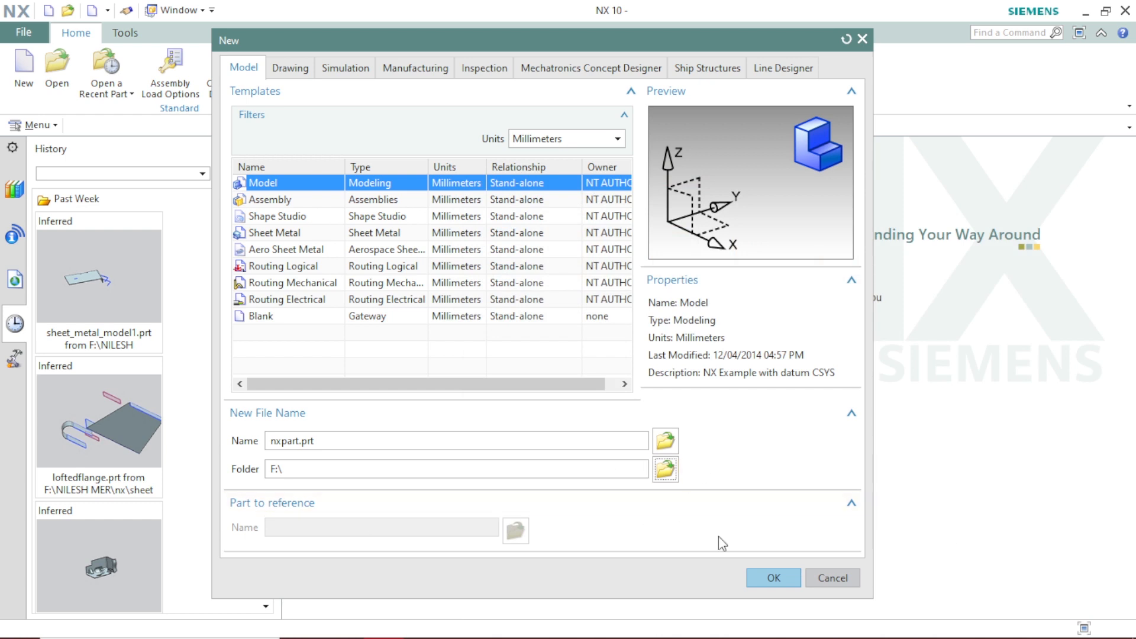
{"action": "left_click", "coordinate": [764, 577]}
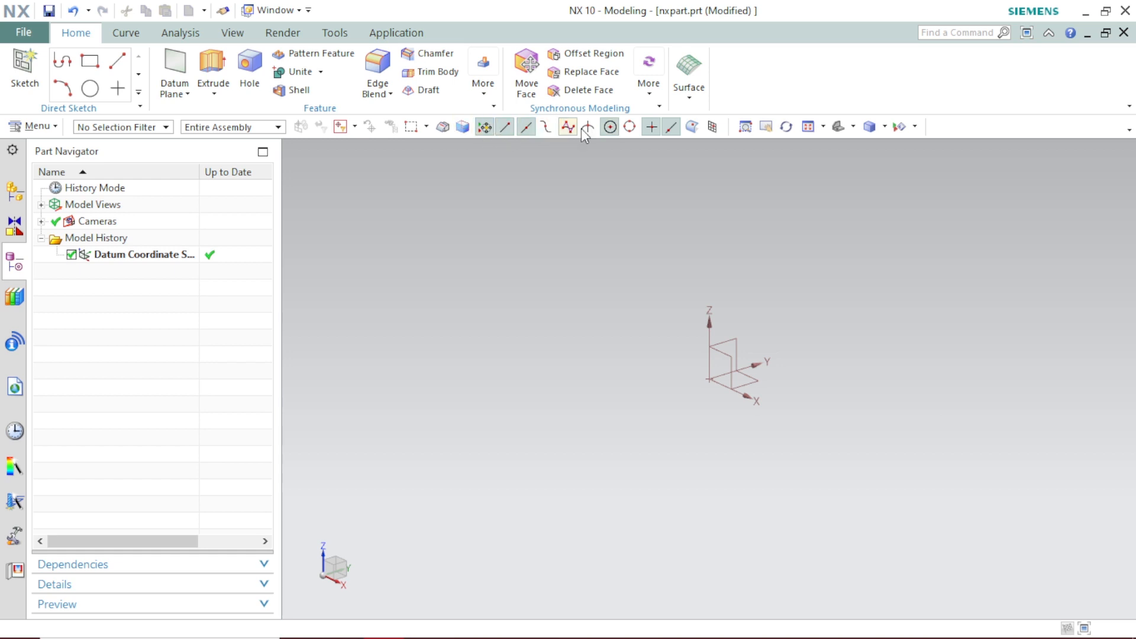
{"action": "left_click", "coordinate": [651, 126]}
{"action": "left_click", "coordinate": [853, 127]}
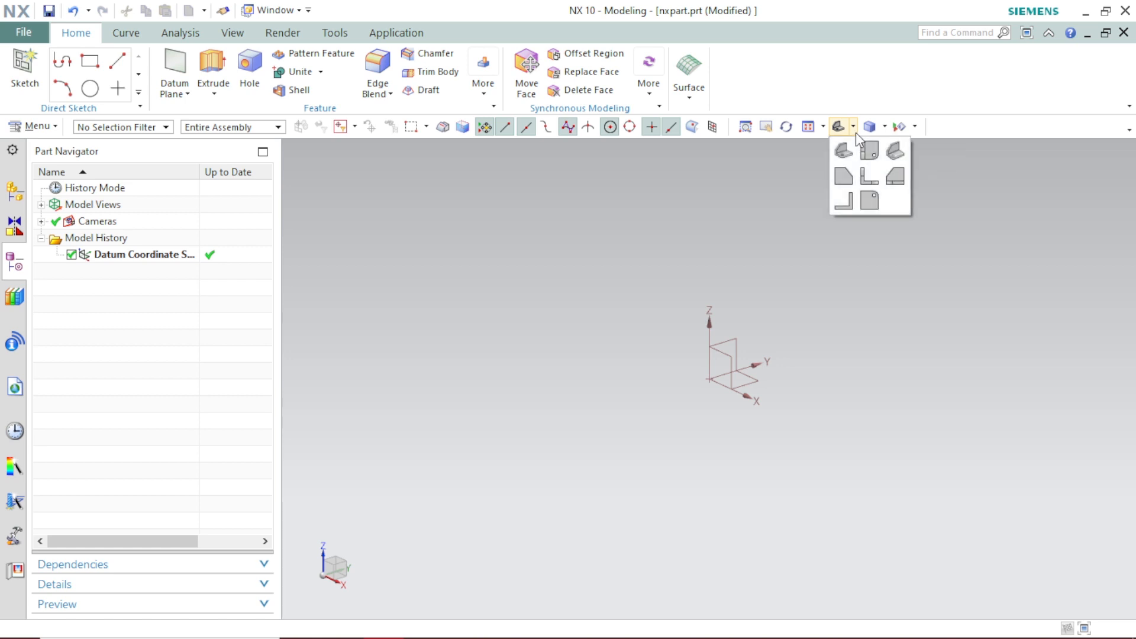
{"action": "left_click", "coordinate": [884, 127]}
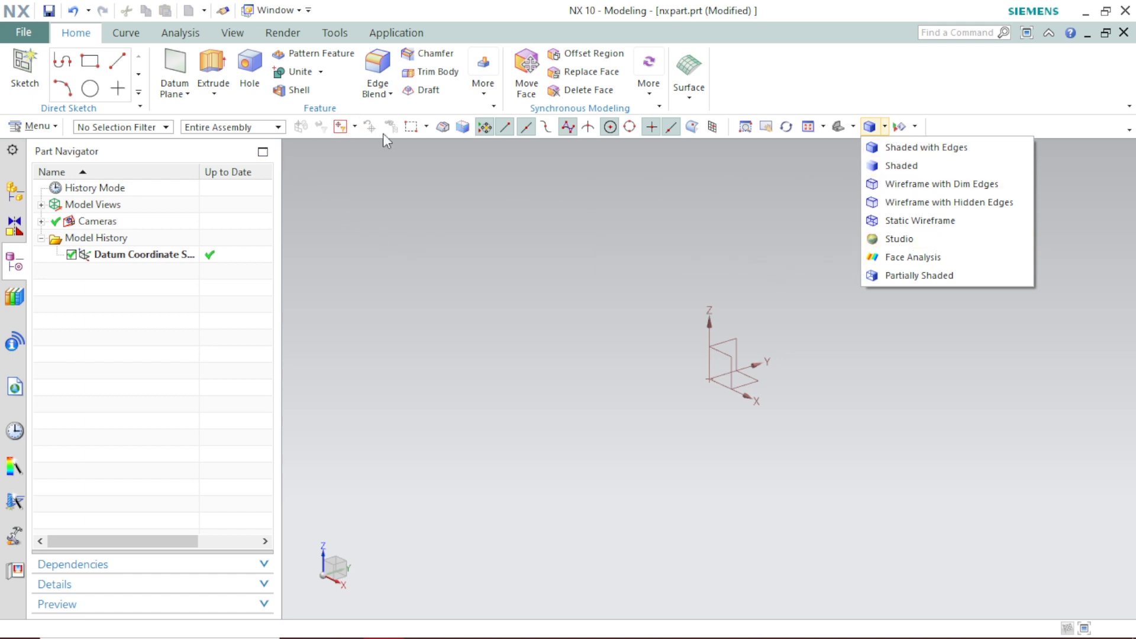
{"action": "left_click", "coordinate": [709, 142]}
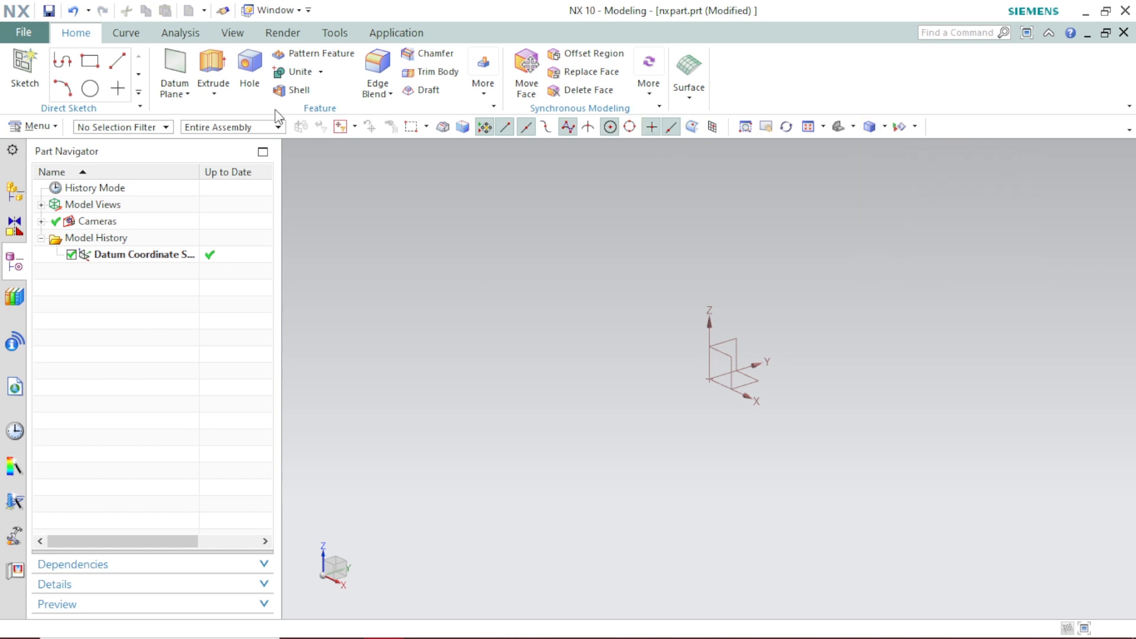
Try the Datums selection filter and return it to No Selection Filter.
{"action": "left_click", "coordinate": [116, 127]}
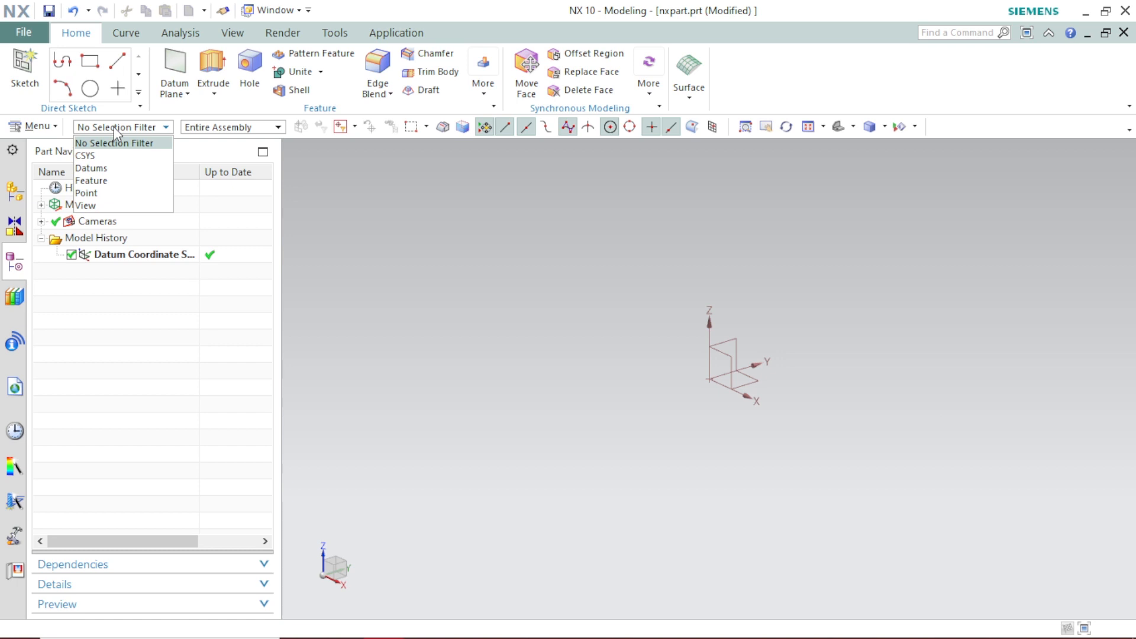
{"action": "left_click", "coordinate": [94, 170]}
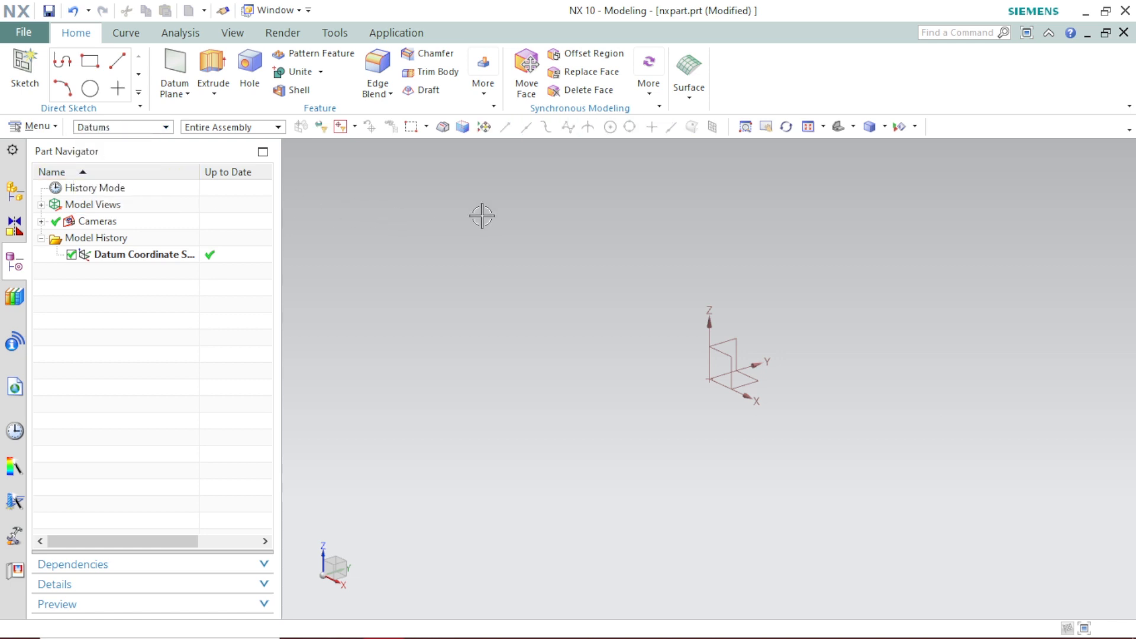
{"action": "left_click", "coordinate": [616, 294]}
{"action": "left_click", "coordinate": [166, 128]}
{"action": "left_click", "coordinate": [146, 144]}
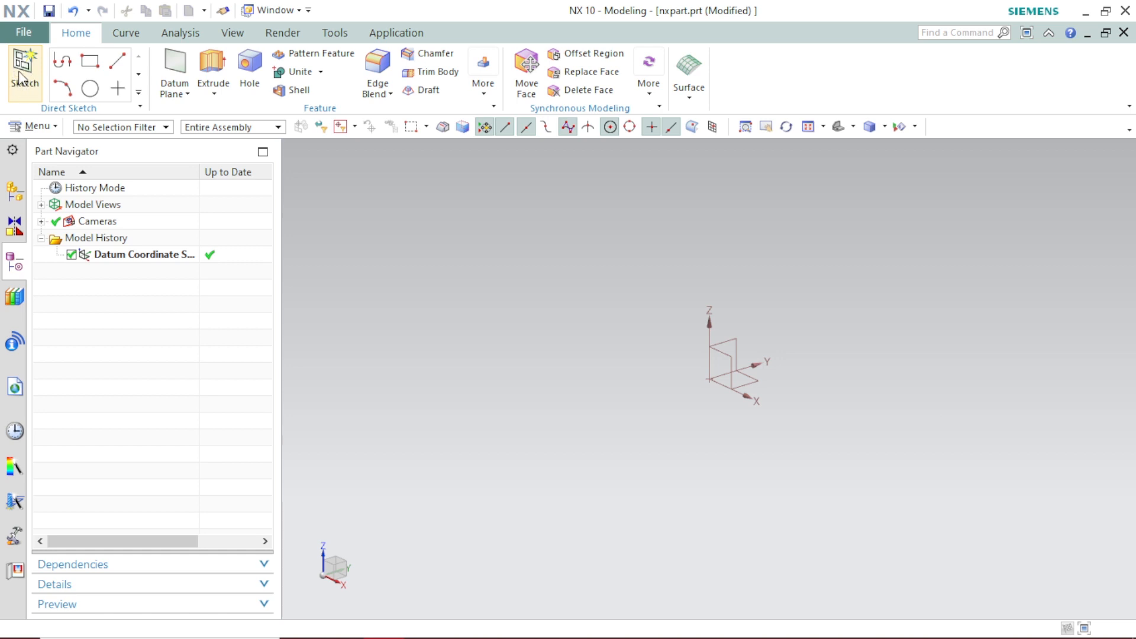
Start a sketch in the task environment, using the Inferred plane method and the datum coordinate system's XY plane.
{"action": "left_click", "coordinate": [35, 126]}
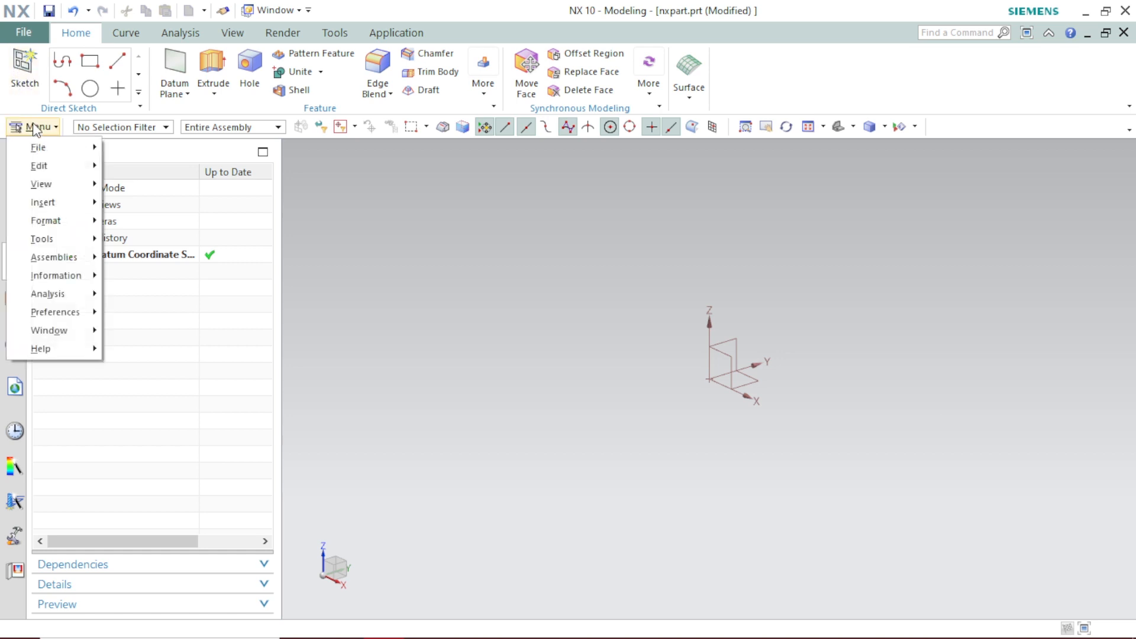
{"action": "mouse_move", "coordinate": [48, 200]}
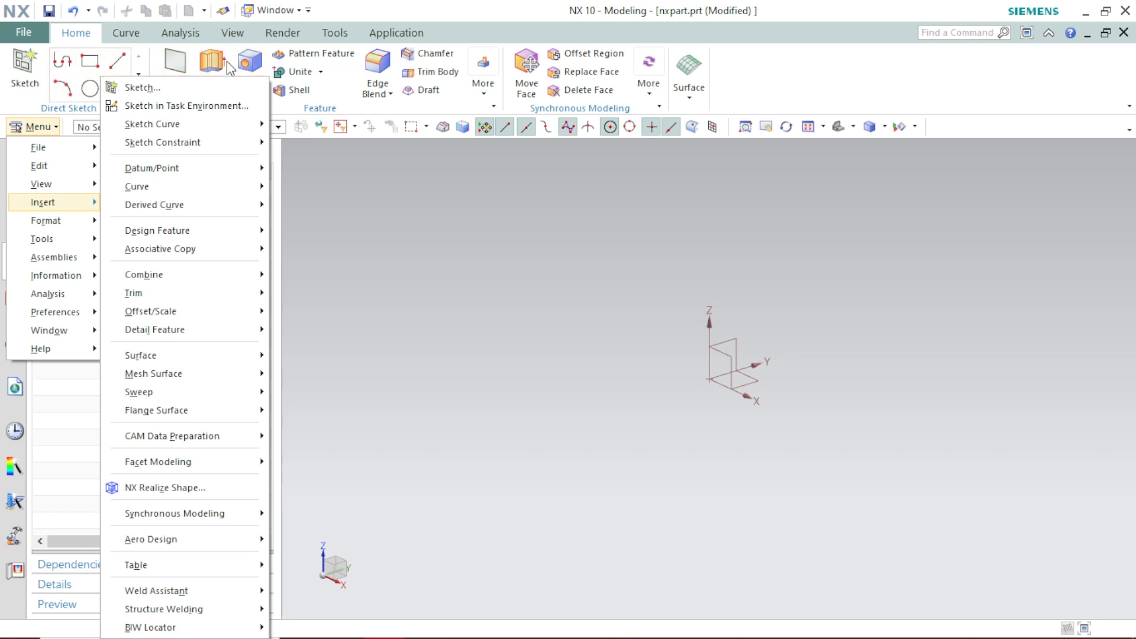
{"action": "left_click", "coordinate": [180, 107]}
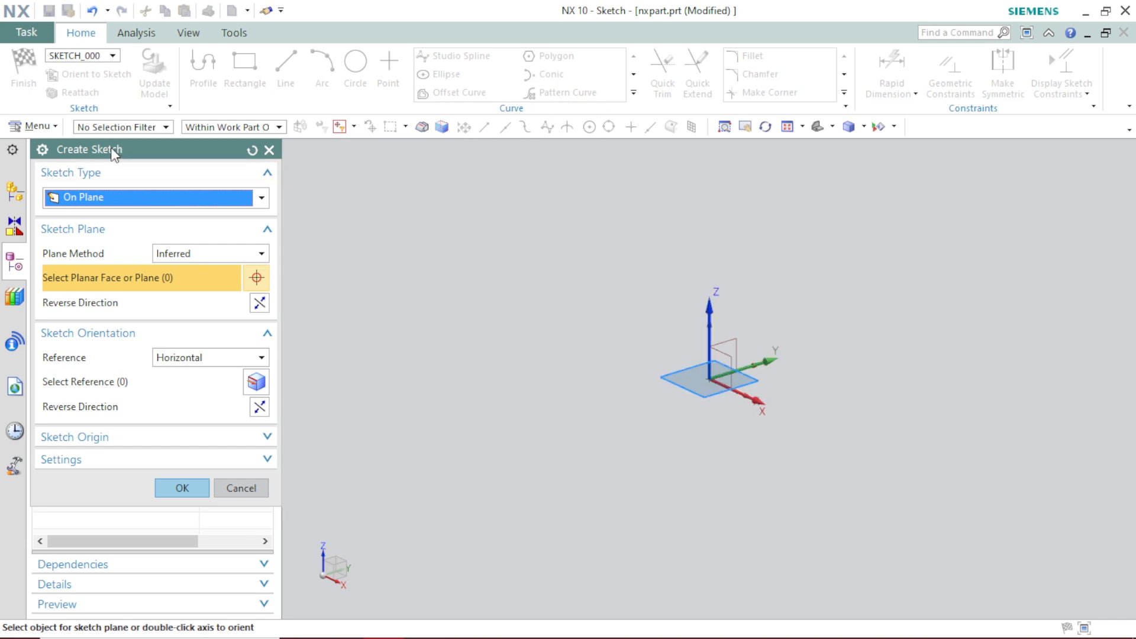
{"action": "left_click_drag", "start_coordinate": [115, 153], "coordinate": [133, 95]}
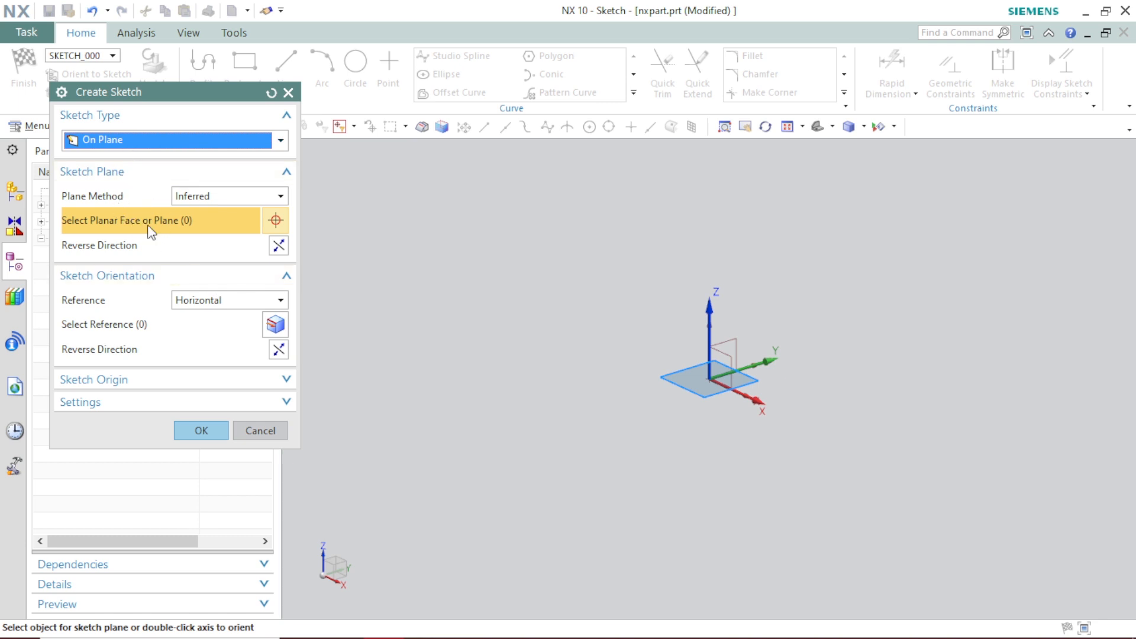
{"action": "left_click", "coordinate": [195, 196]}
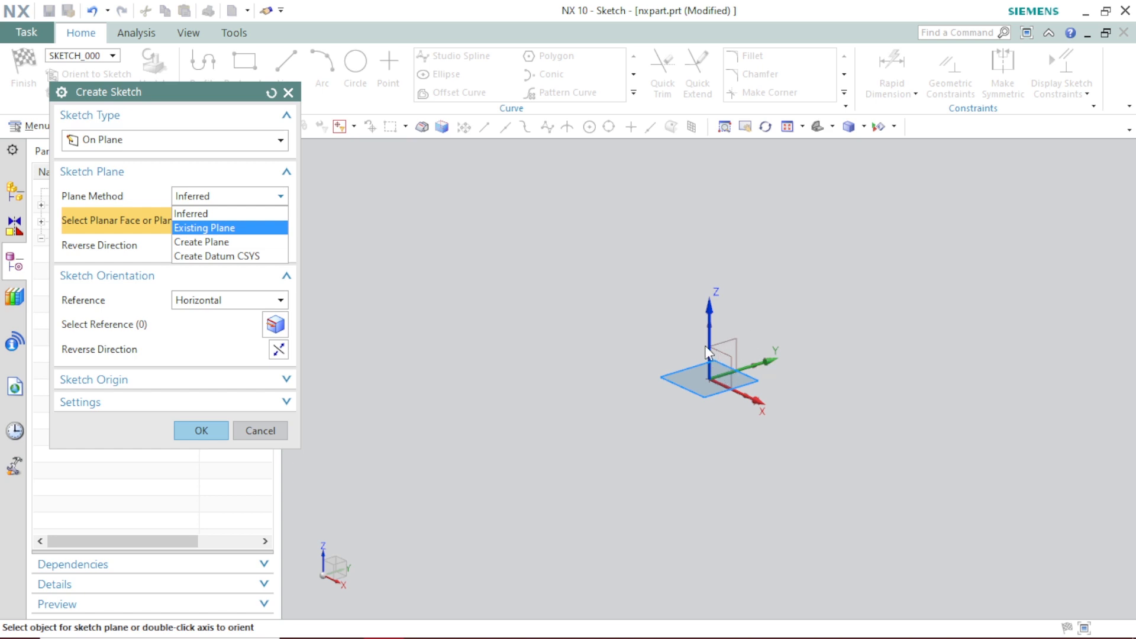
{"action": "left_click", "coordinate": [223, 217]}
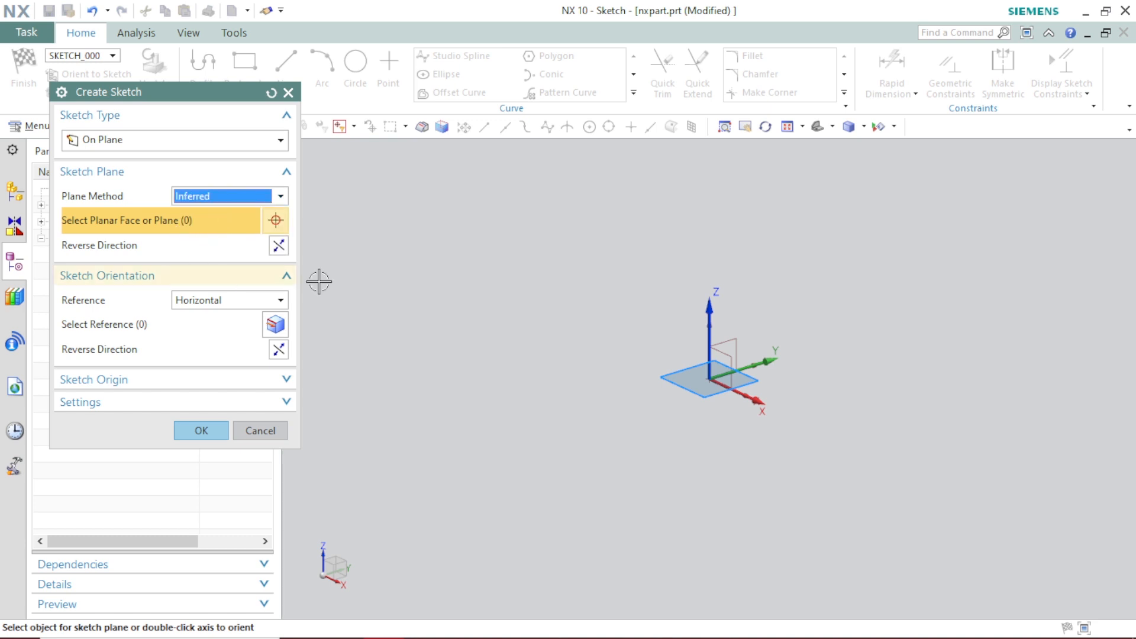
{"action": "left_click", "coordinate": [752, 384]}
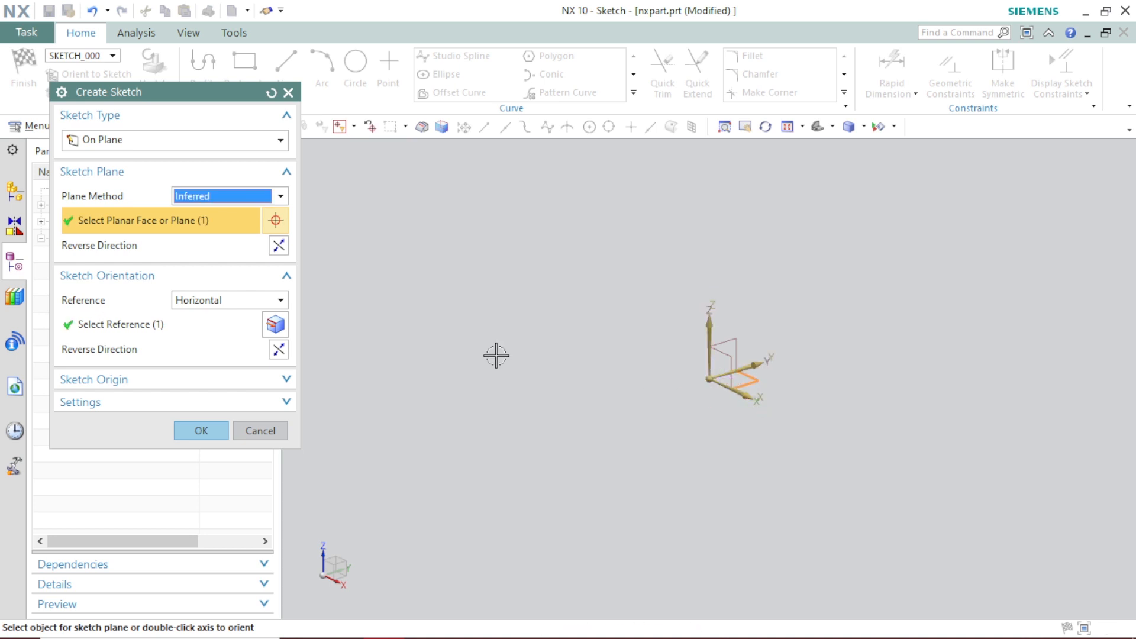
Use a Horizontal orientation reference along the positive X axis and create the sketch with its origin at the datum origin.
{"action": "left_click", "coordinate": [158, 328]}
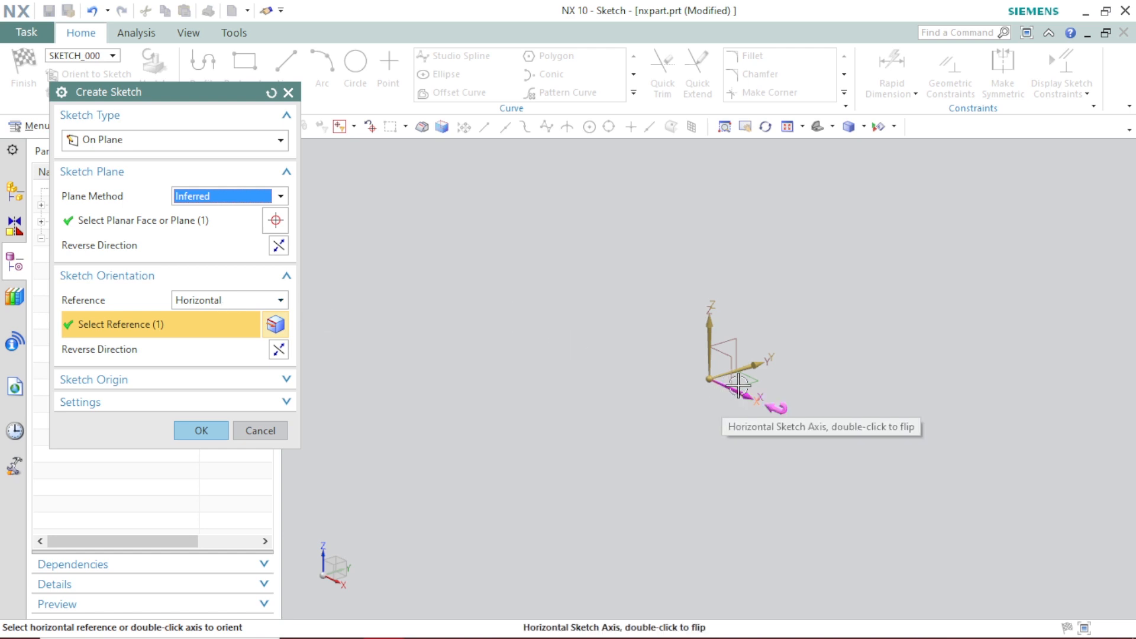
{"action": "left_click", "coordinate": [243, 303]}
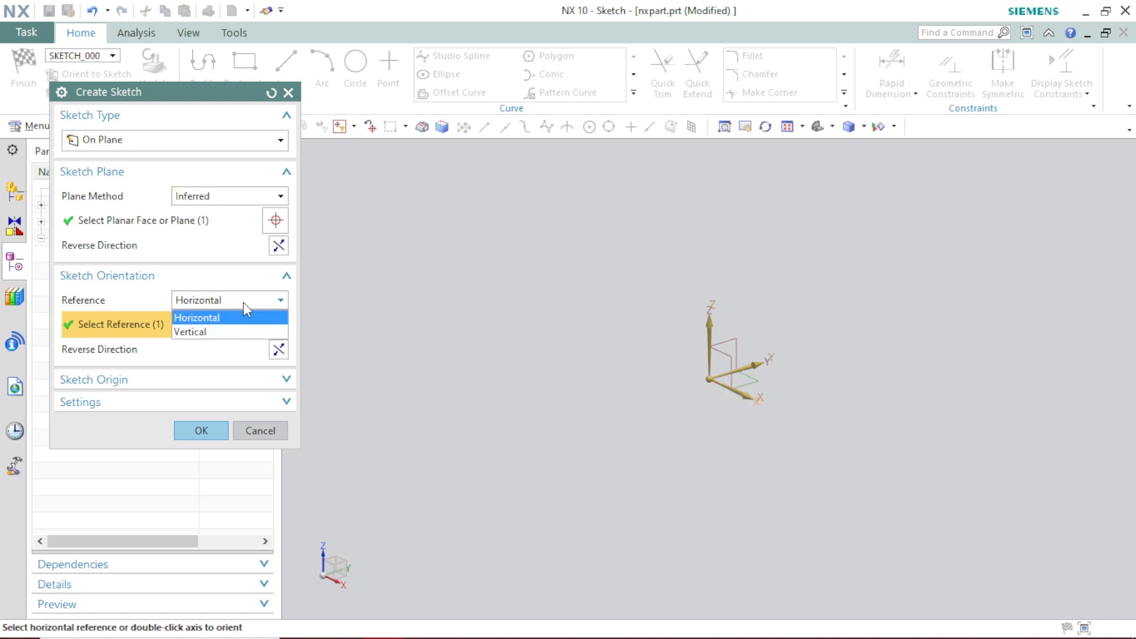
{"action": "left_click", "coordinate": [241, 321]}
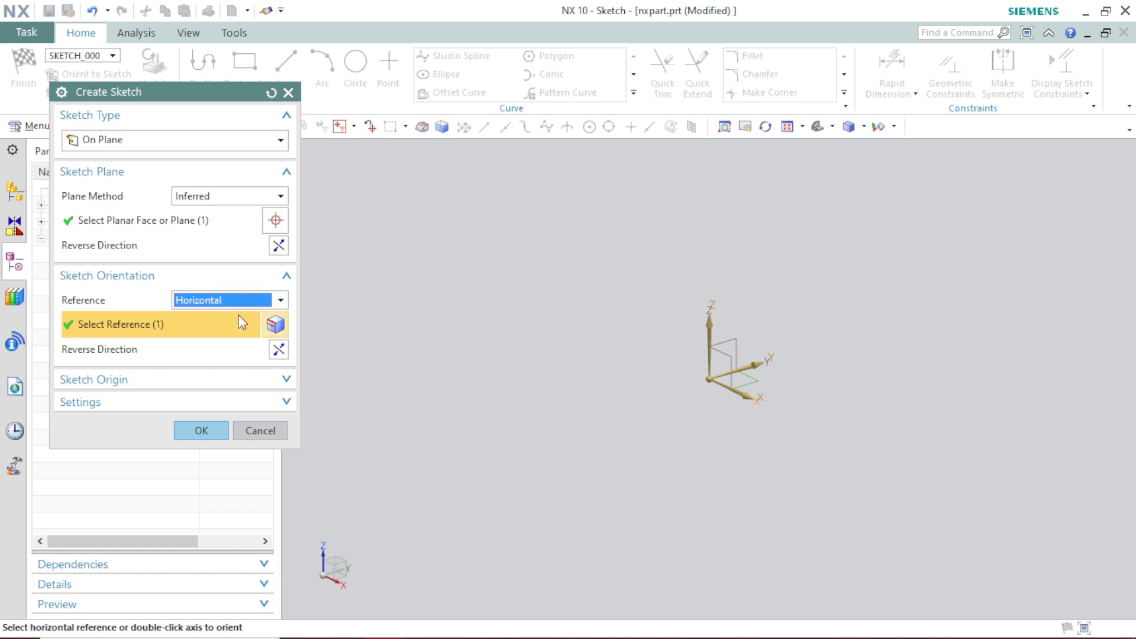
{"action": "left_click", "coordinate": [279, 351]}
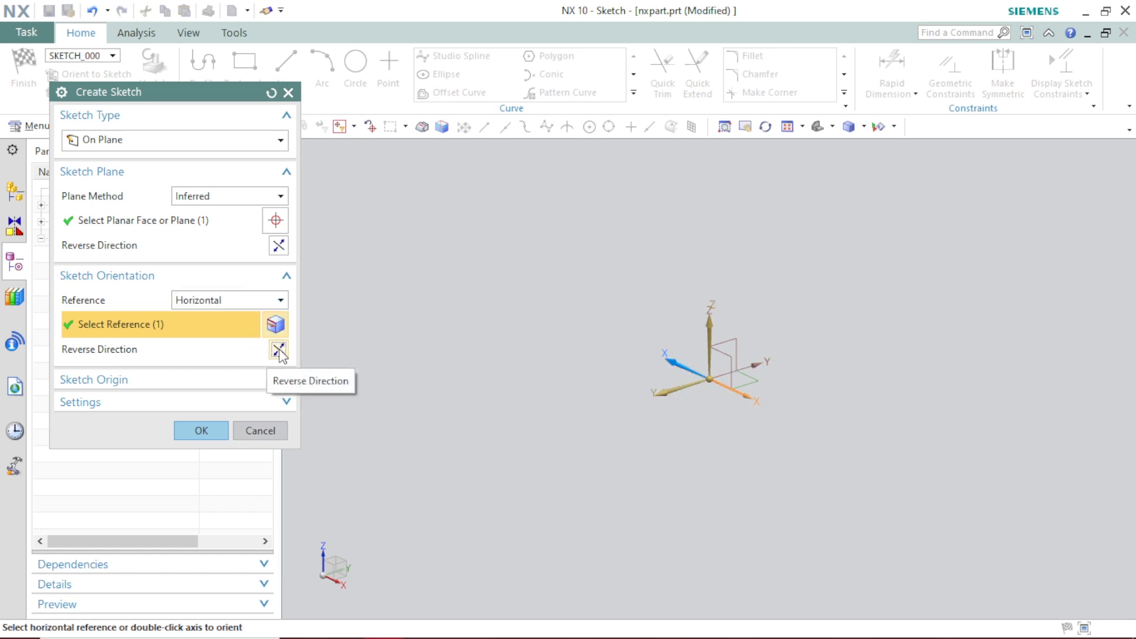
{"action": "left_click", "coordinate": [279, 352]}
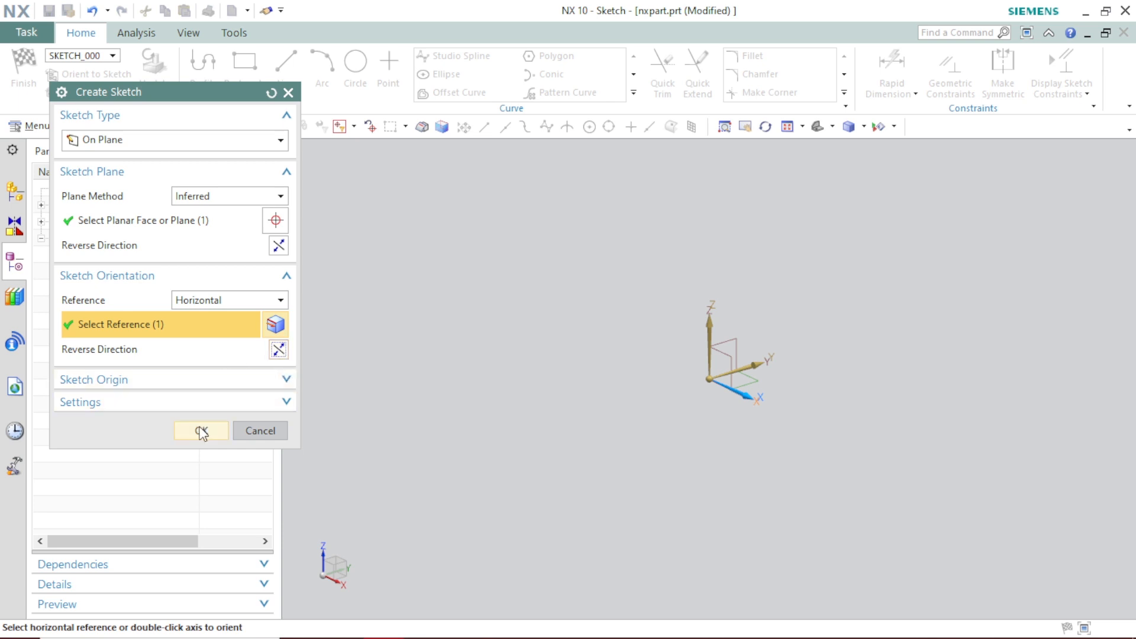
{"action": "left_click", "coordinate": [170, 388]}
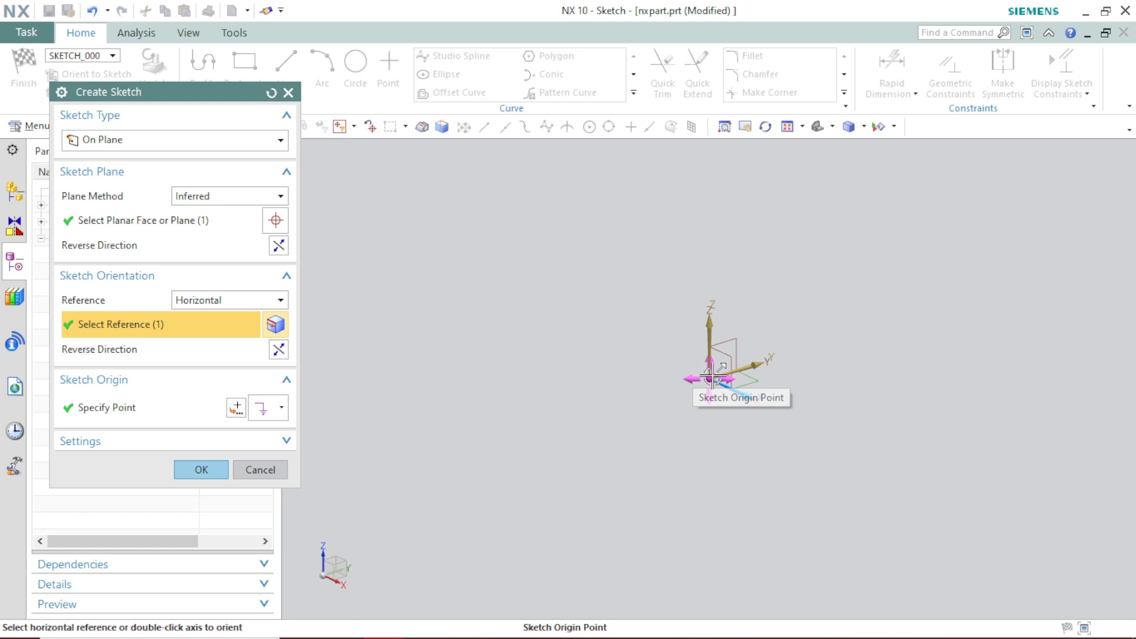
{"action": "left_click", "coordinate": [201, 470]}
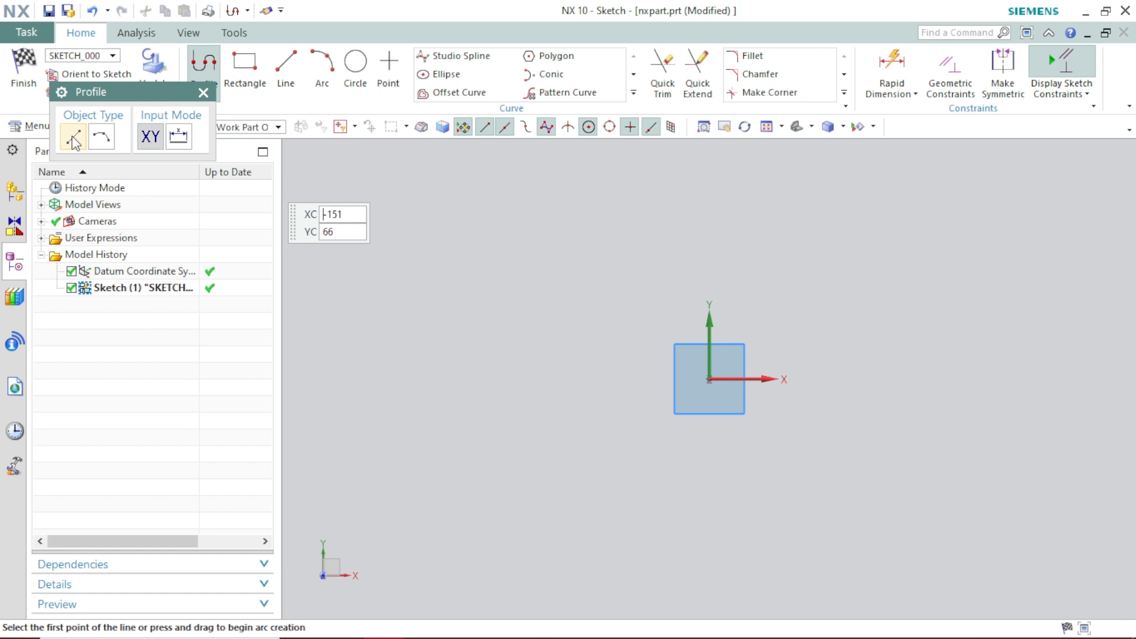
Restart the Profile tool at X 0, Y 0 and draw a horizontal line about 85 mm long along the positive X axis.
{"action": "left_click", "coordinate": [207, 90]}
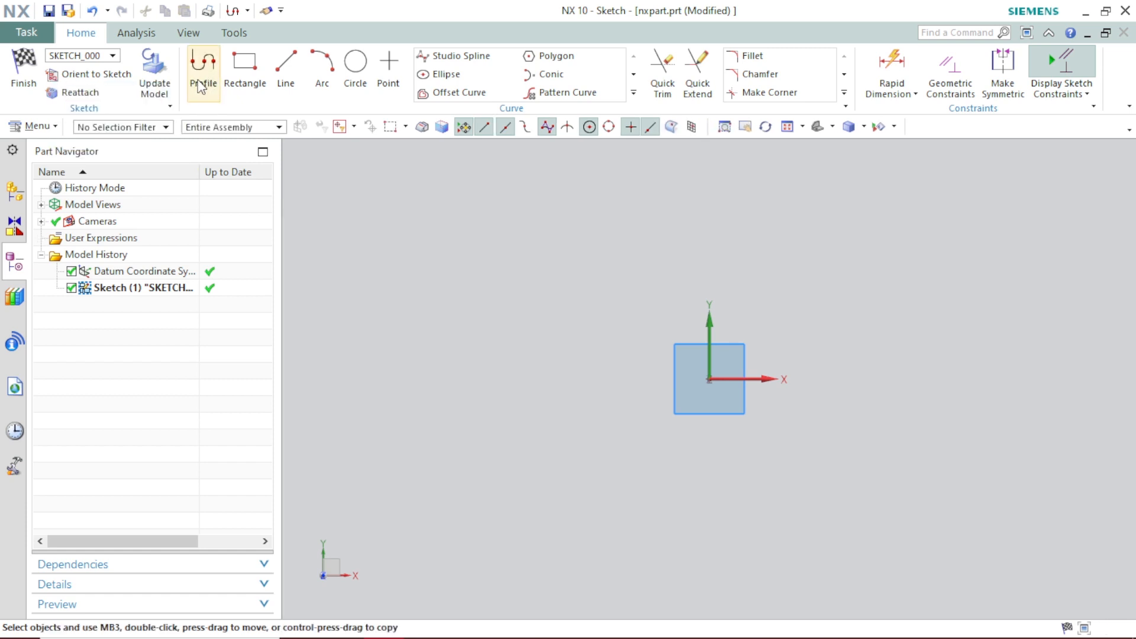
{"action": "left_click", "coordinate": [201, 88]}
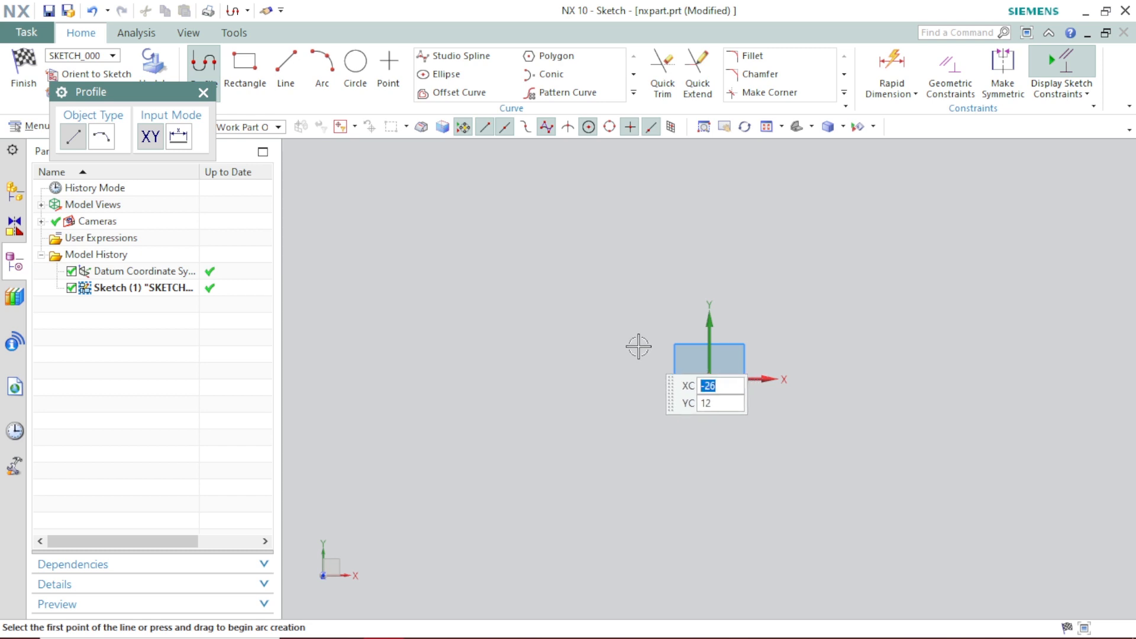
{"action": "type", "text": "0"}
{"action": "key", "text": "Tab"}
{"action": "type", "text": "0"}
{"action": "key", "text": "Return"}
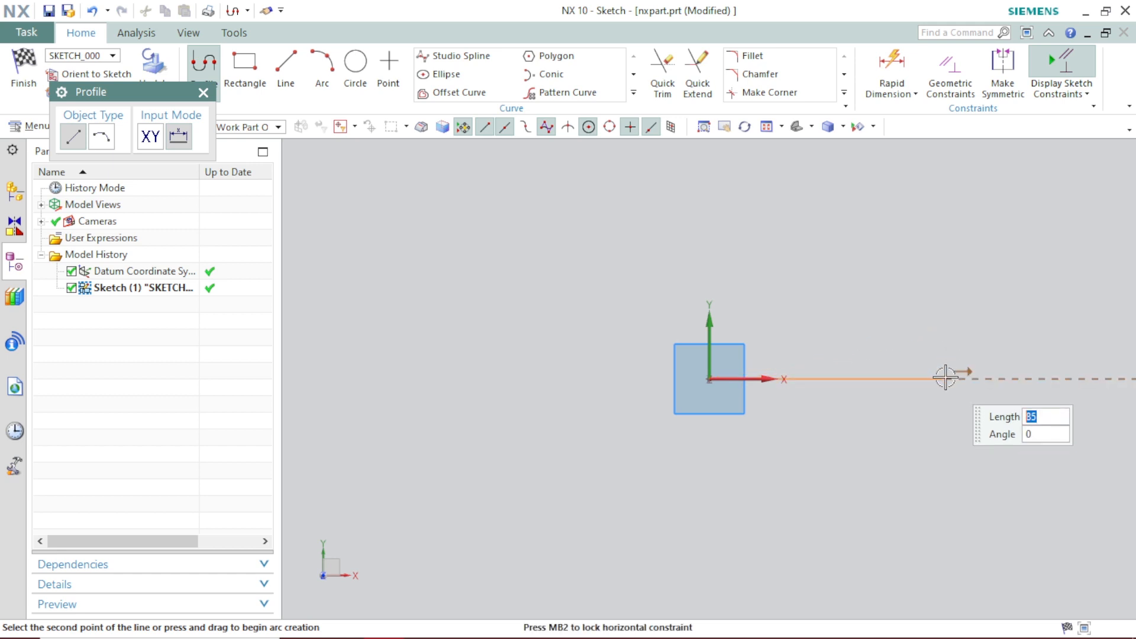
{"action": "key", "text": "Tab"}
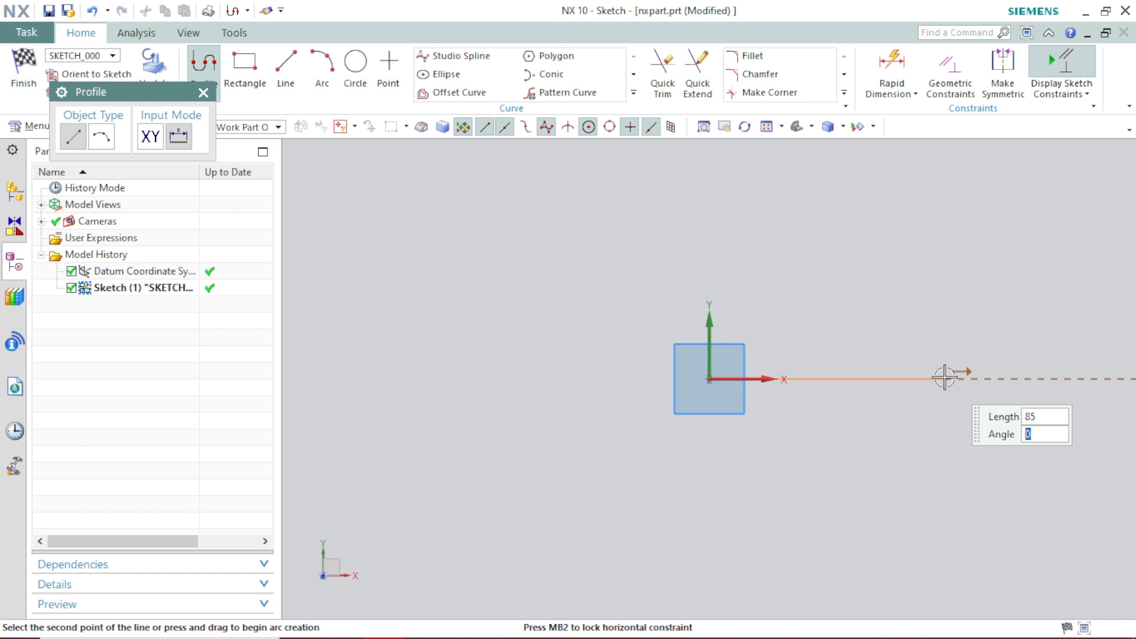
{"action": "left_click", "coordinate": [946, 377]}
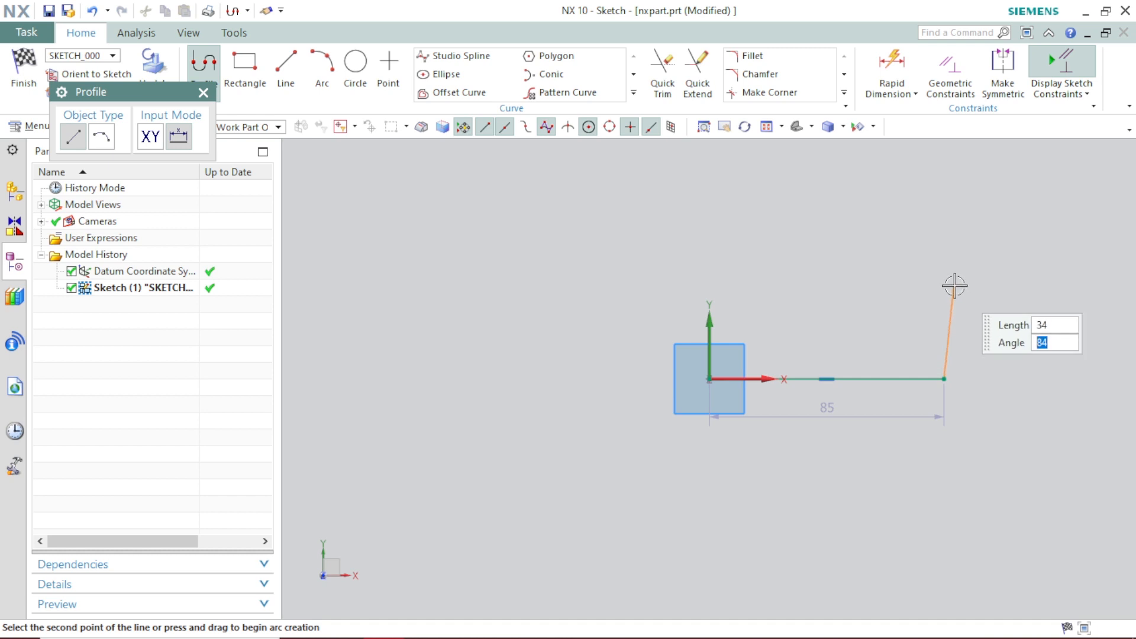
Continue the profile with a 30 mm line at 30°, a vertical line about 37 mm upward and a horizontal line about 111 mm back above the origin.
{"action": "key", "text": "Tab"}
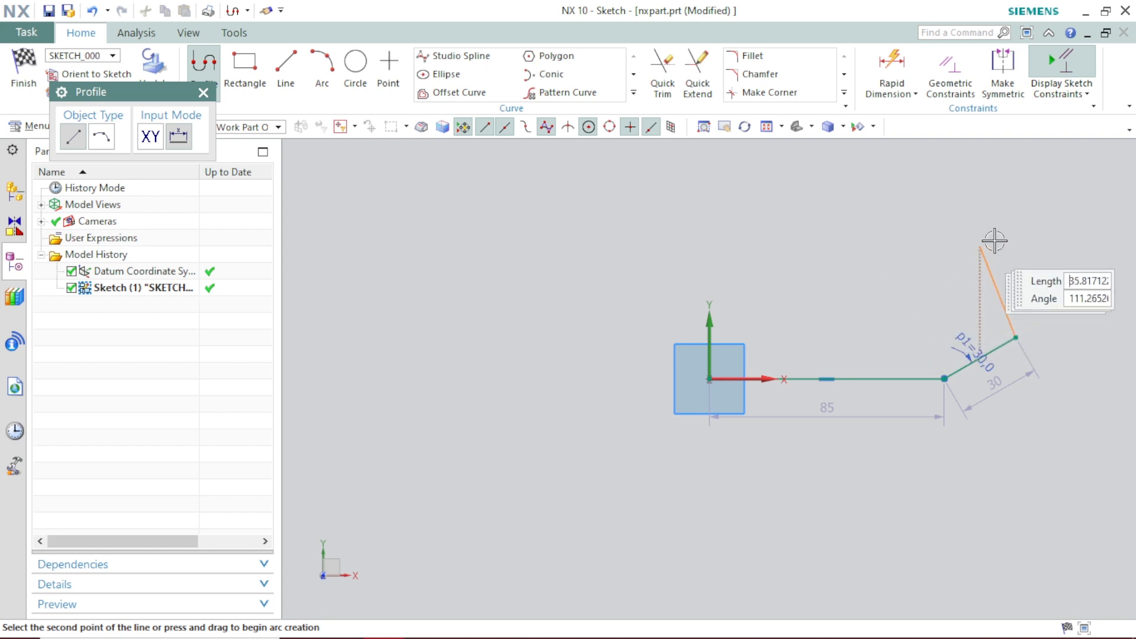
{"action": "left_click", "coordinate": [1016, 235]}
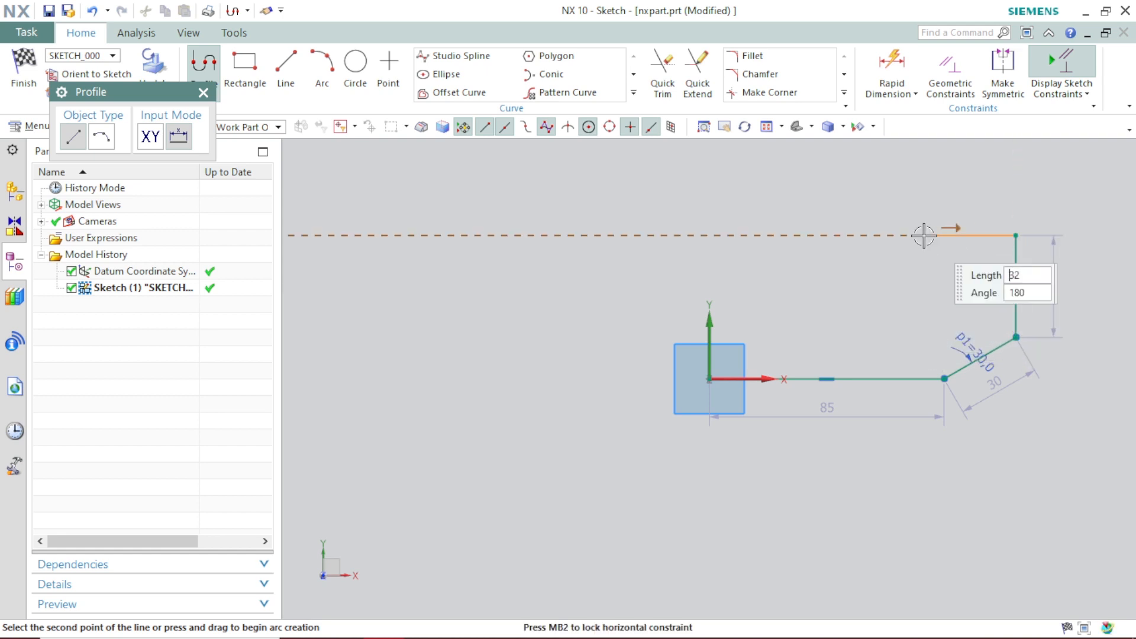
{"action": "left_click", "coordinate": [711, 236]}
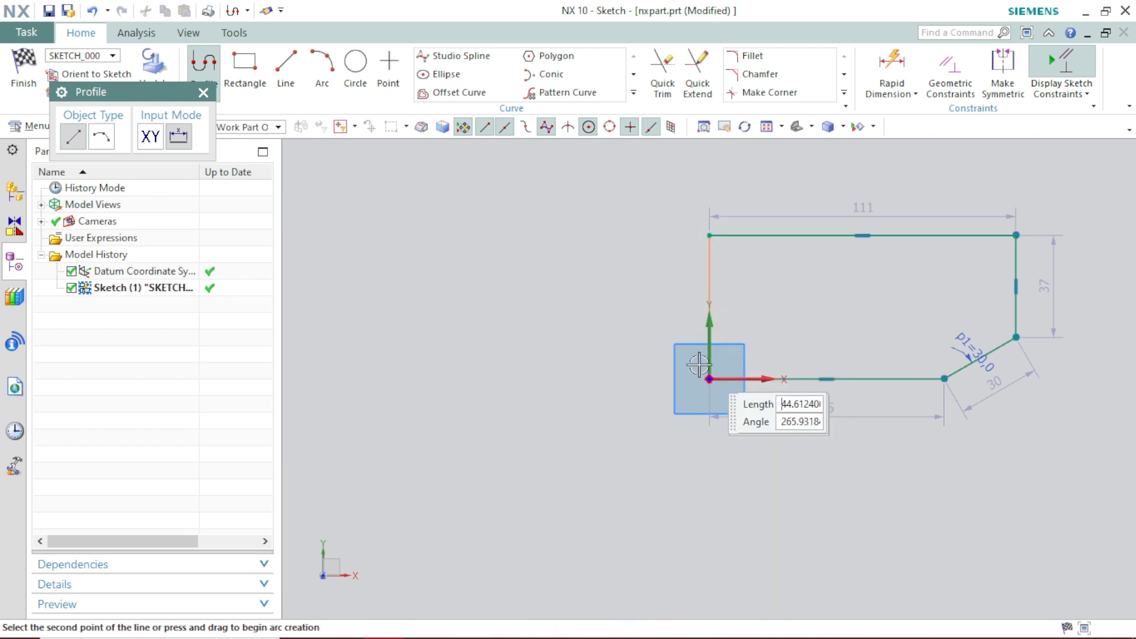
Close the profile with an arc of about 26 mm radius ending at the origin, and exit the Profile tool.
{"action": "left_click", "coordinate": [114, 145]}
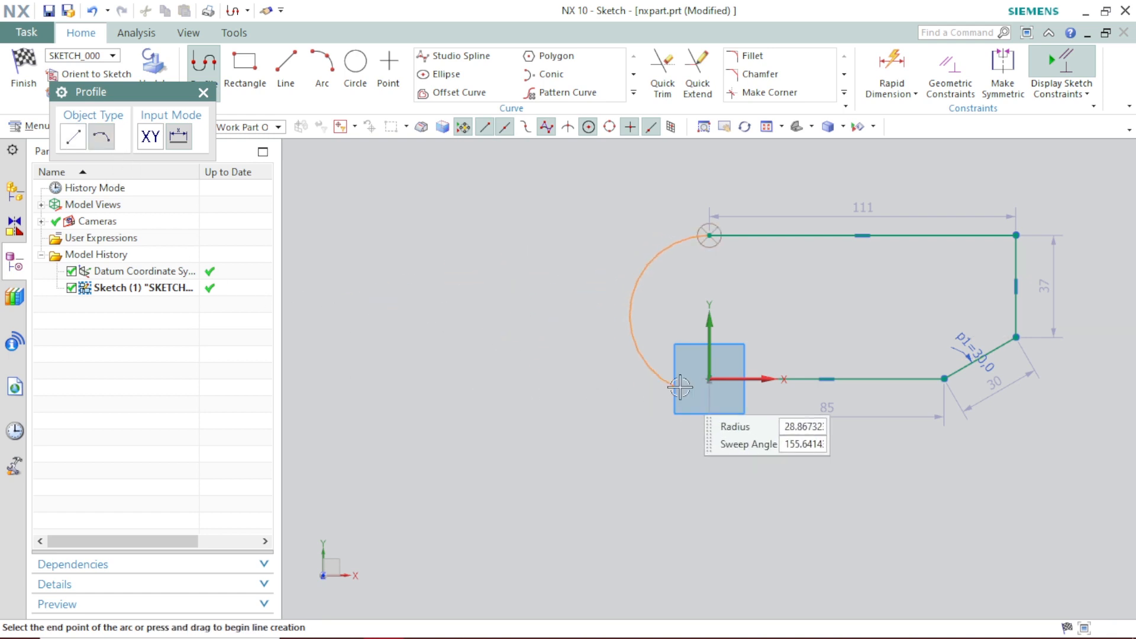
{"action": "left_click", "coordinate": [711, 378]}
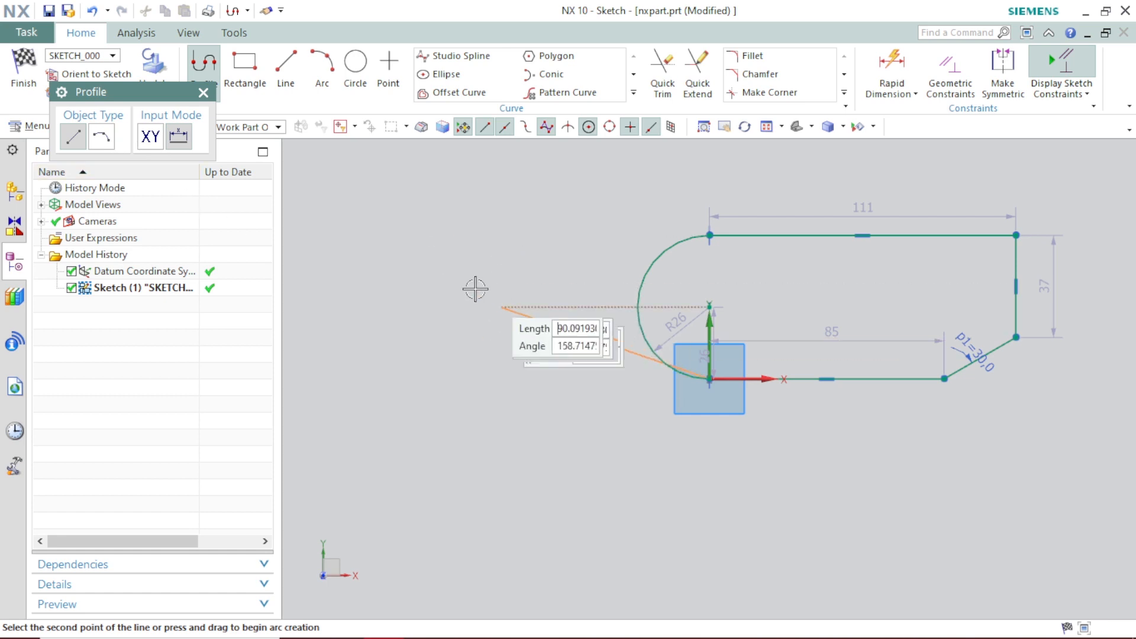
{"action": "right_click", "coordinate": [502, 280]}
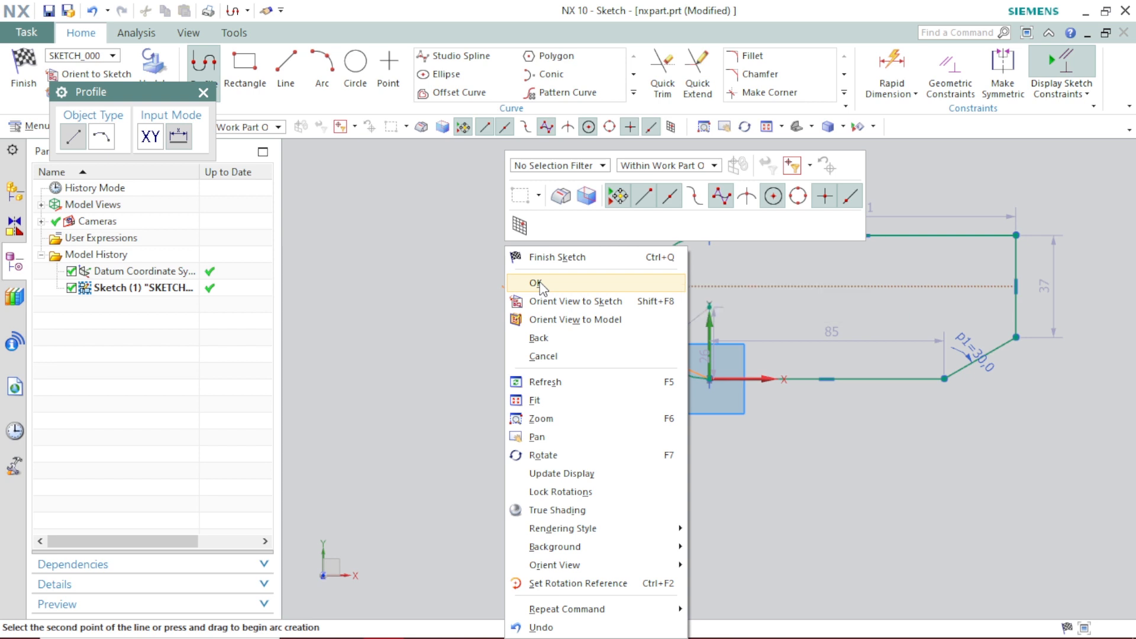
{"action": "left_click", "coordinate": [536, 283]}
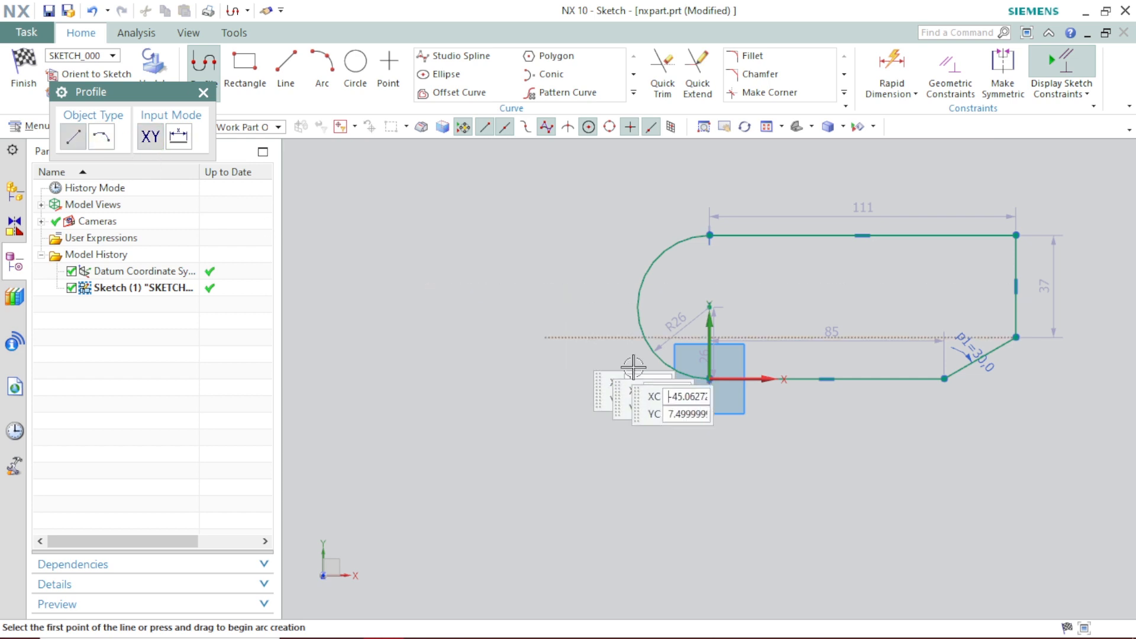
{"action": "scroll", "coordinate": [767, 351], "scroll_direction": "up", "scroll_amount": 1}
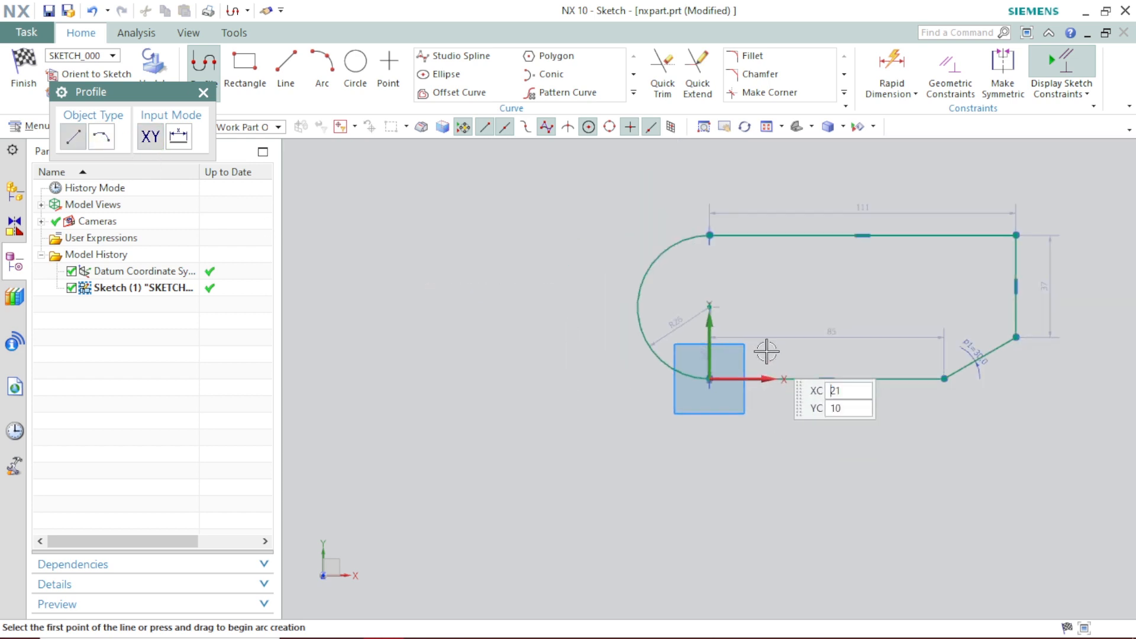
{"action": "scroll", "coordinate": [765, 352], "scroll_direction": "down", "scroll_amount": 2}
{"action": "scroll", "coordinate": [982, 319], "scroll_direction": "up", "scroll_amount": 2}
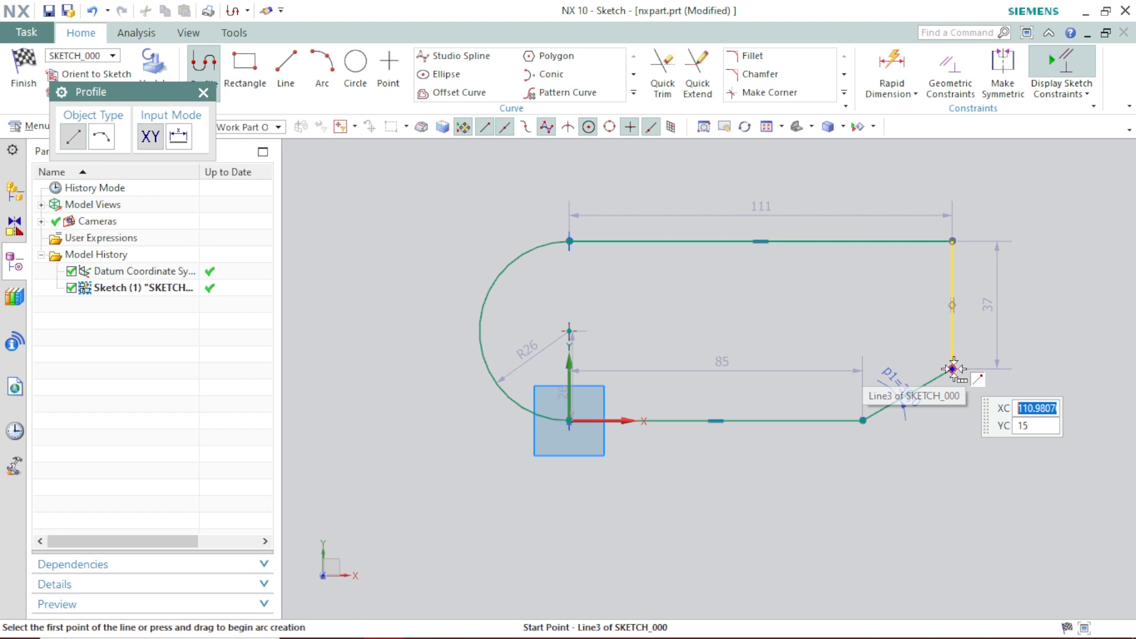
{"action": "left_click", "coordinate": [187, 142]}
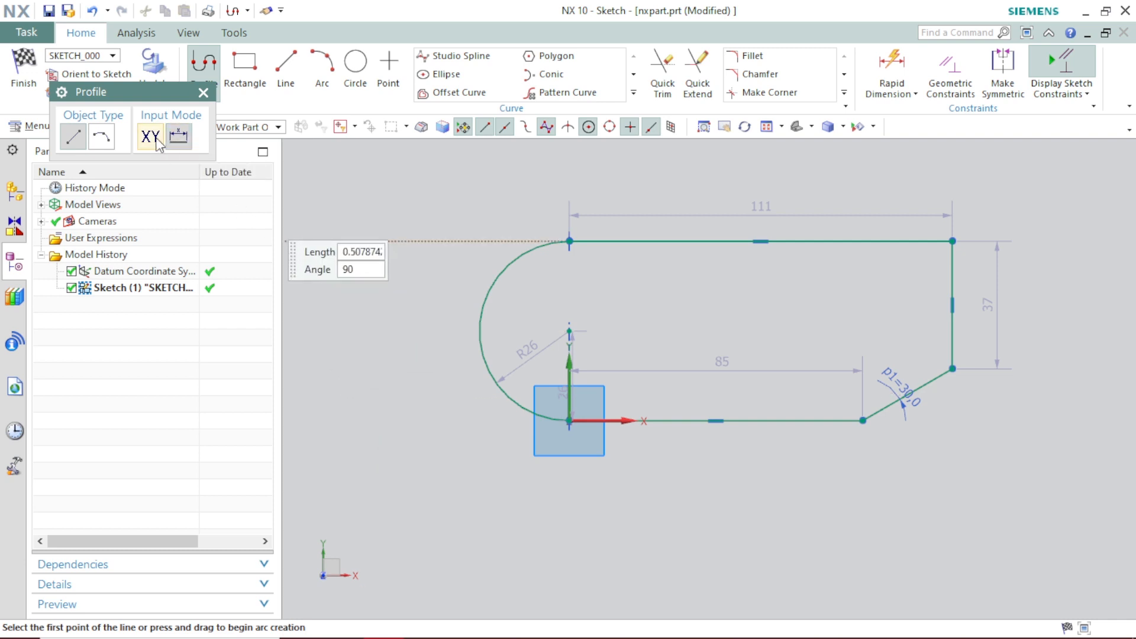
{"action": "left_click", "coordinate": [203, 93]}
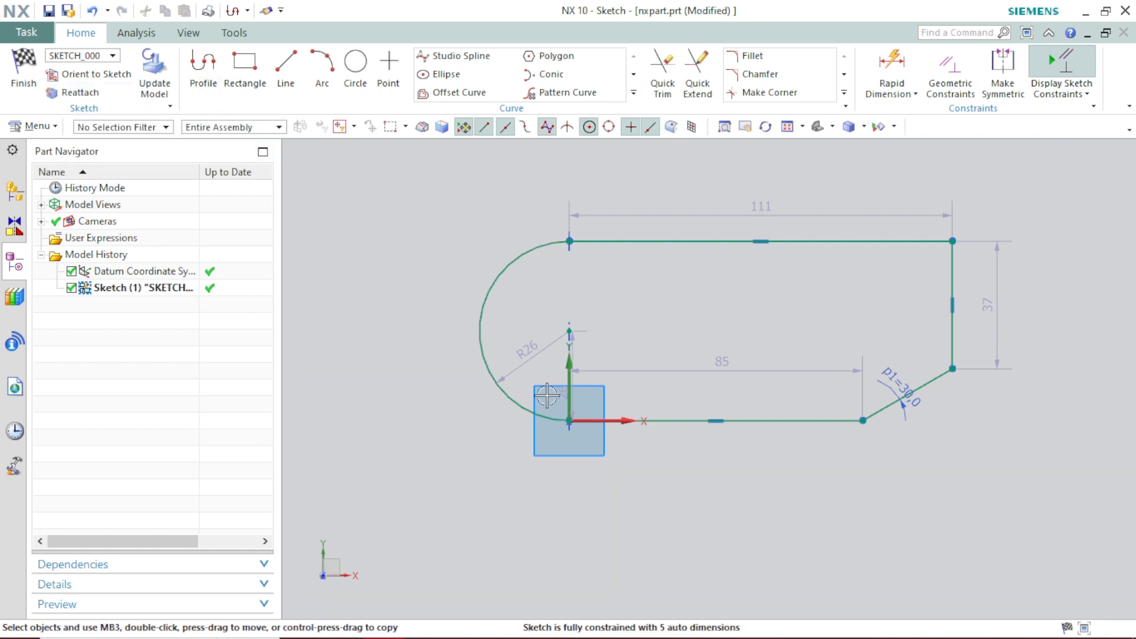
Move the bottom line's length dimension outside the profile, below the line.
{"action": "left_click_drag", "start_coordinate": [734, 361], "coordinate": [713, 481]}
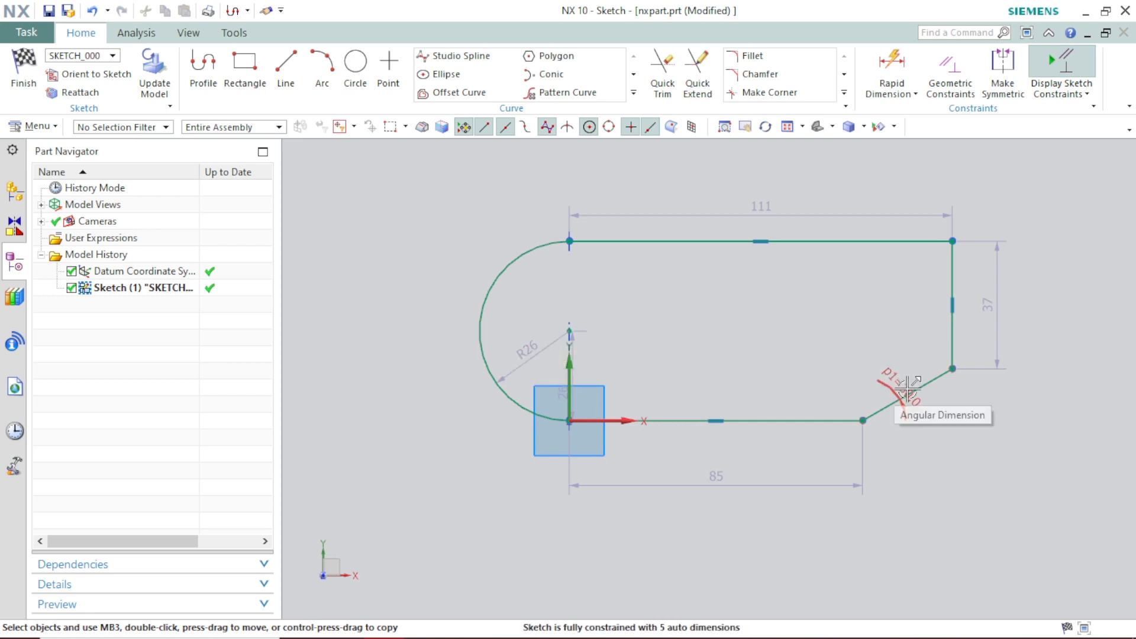
{"action": "scroll", "coordinate": [899, 391], "scroll_direction": "down", "scroll_amount": 1}
{"action": "scroll", "coordinate": [899, 393], "scroll_direction": "up", "scroll_amount": 4}
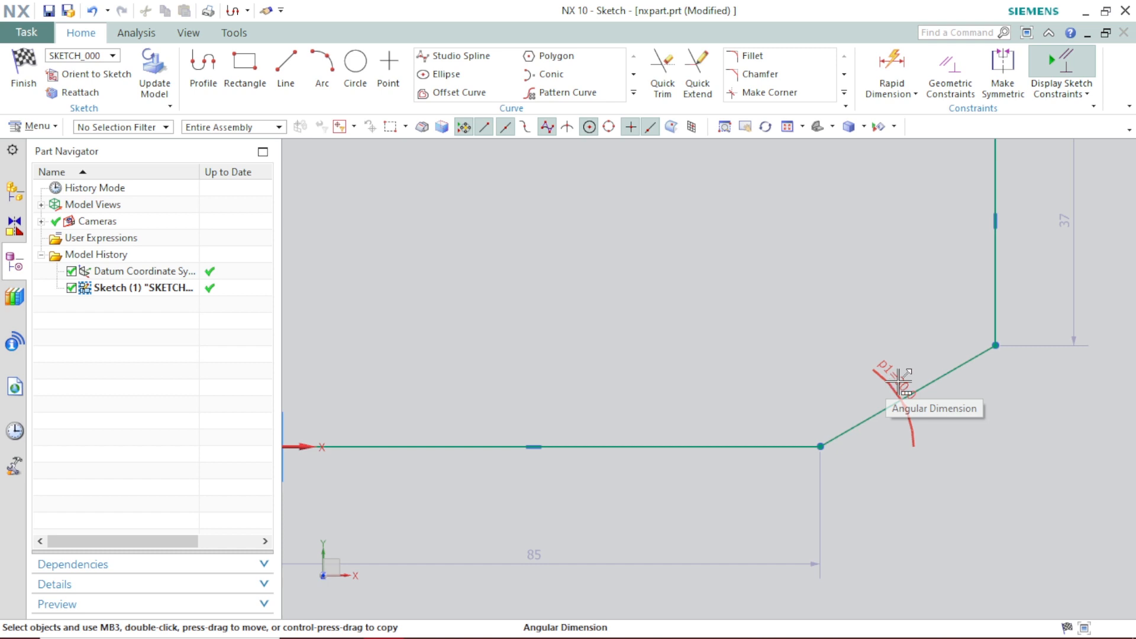
{"action": "scroll", "coordinate": [900, 387], "scroll_direction": "down", "scroll_amount": 4}
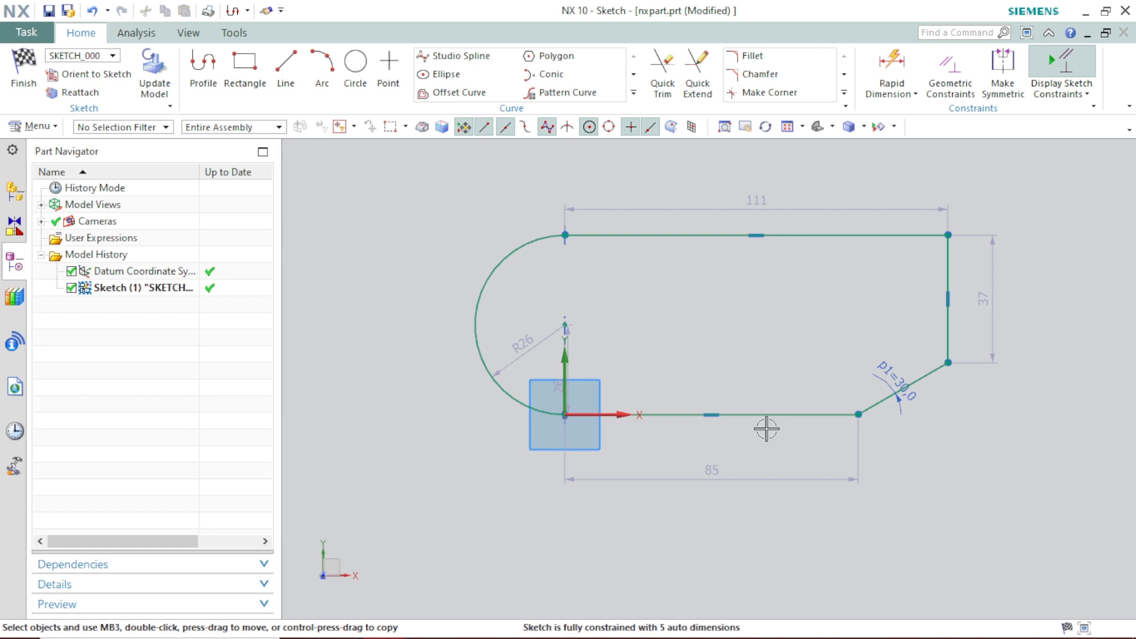
Set the horizontal dimension of the bottom line to 86 mm.
{"action": "left_click", "coordinate": [708, 468]}
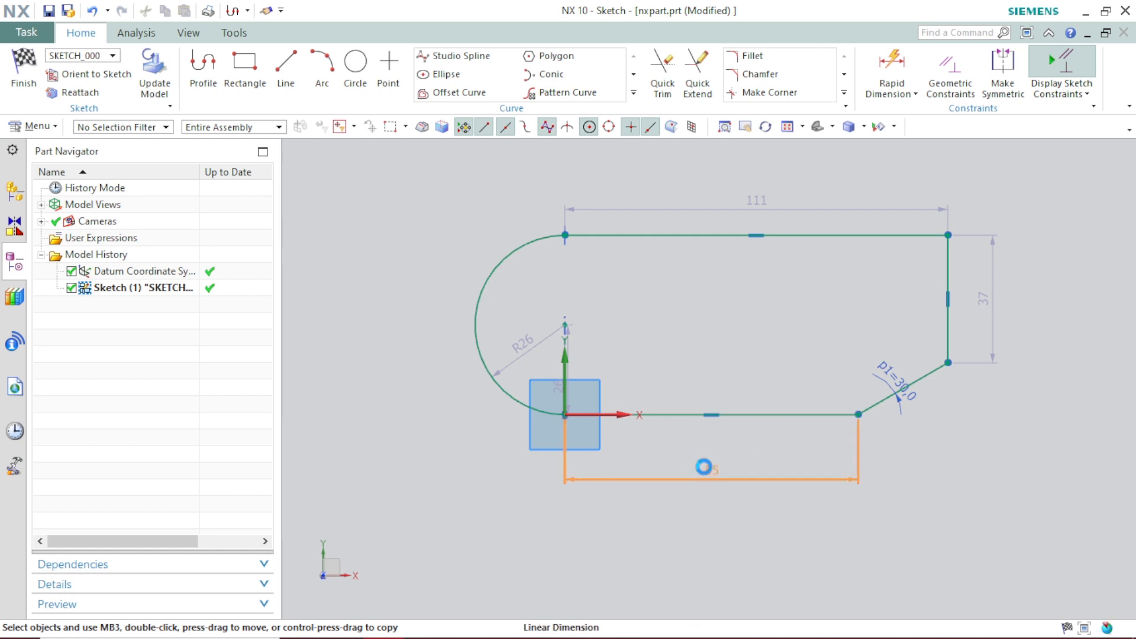
{"action": "double_click", "coordinate": [716, 469]}
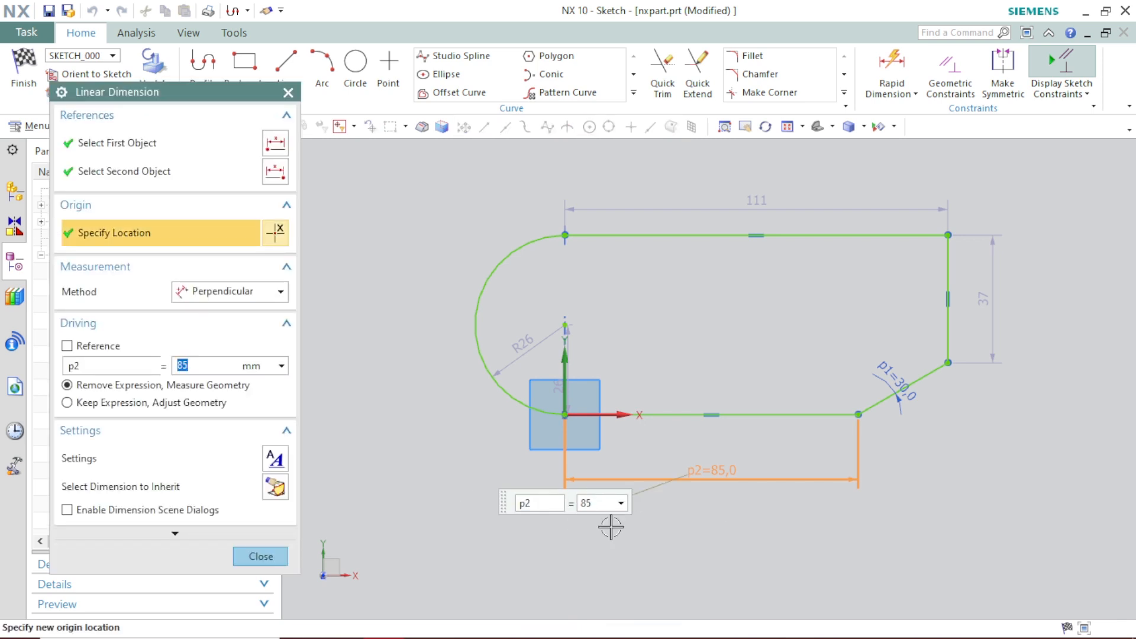
{"action": "left_click", "coordinate": [259, 556]}
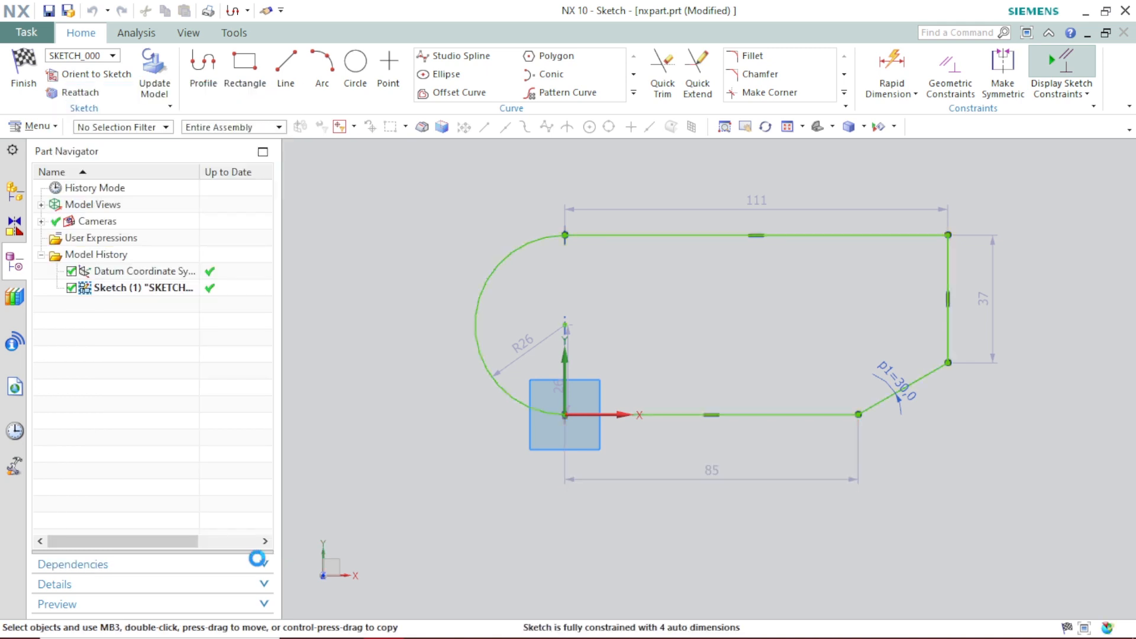
{"action": "left_click", "coordinate": [713, 467]}
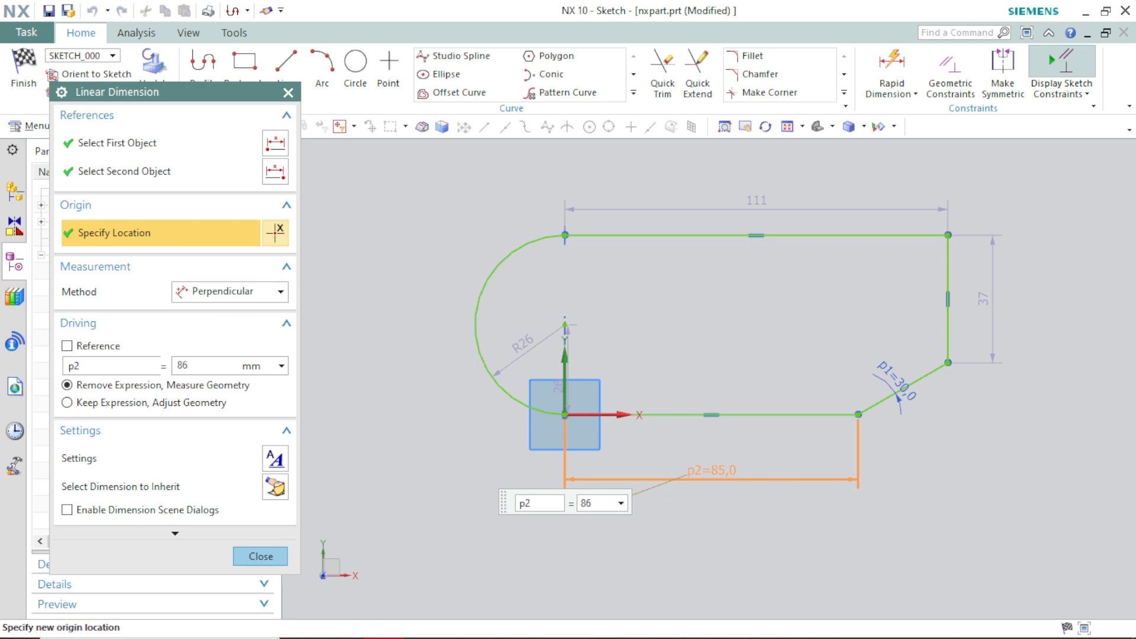
{"action": "left_click", "coordinate": [261, 557]}
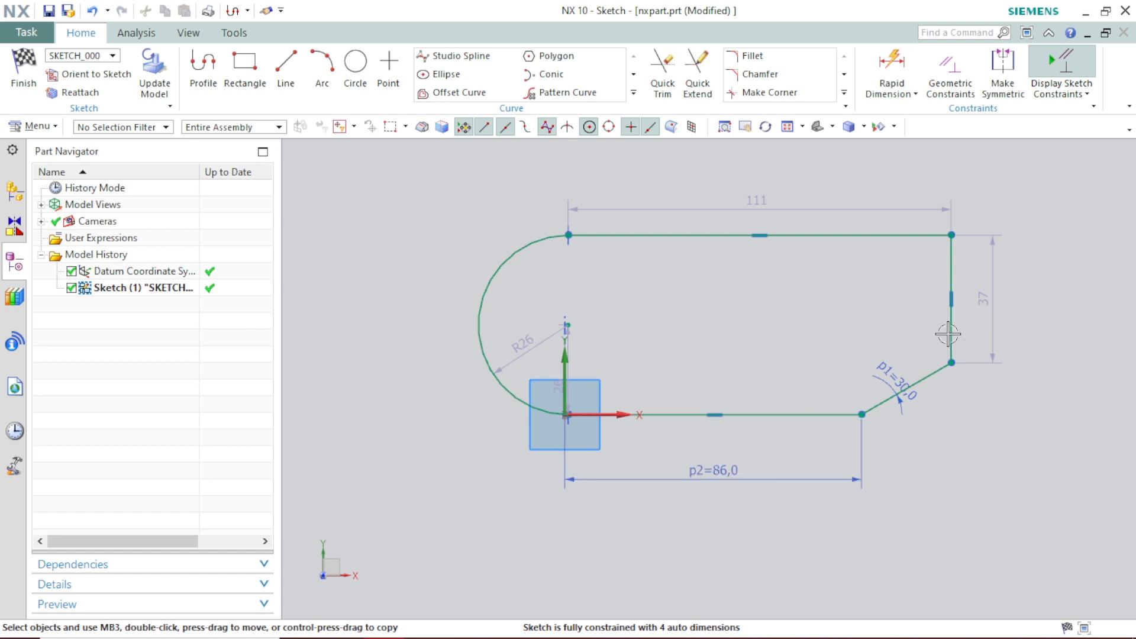
Set the length dimension of the vertical line opposite the arc to 38 mm.
{"action": "double_click", "coordinate": [986, 296]}
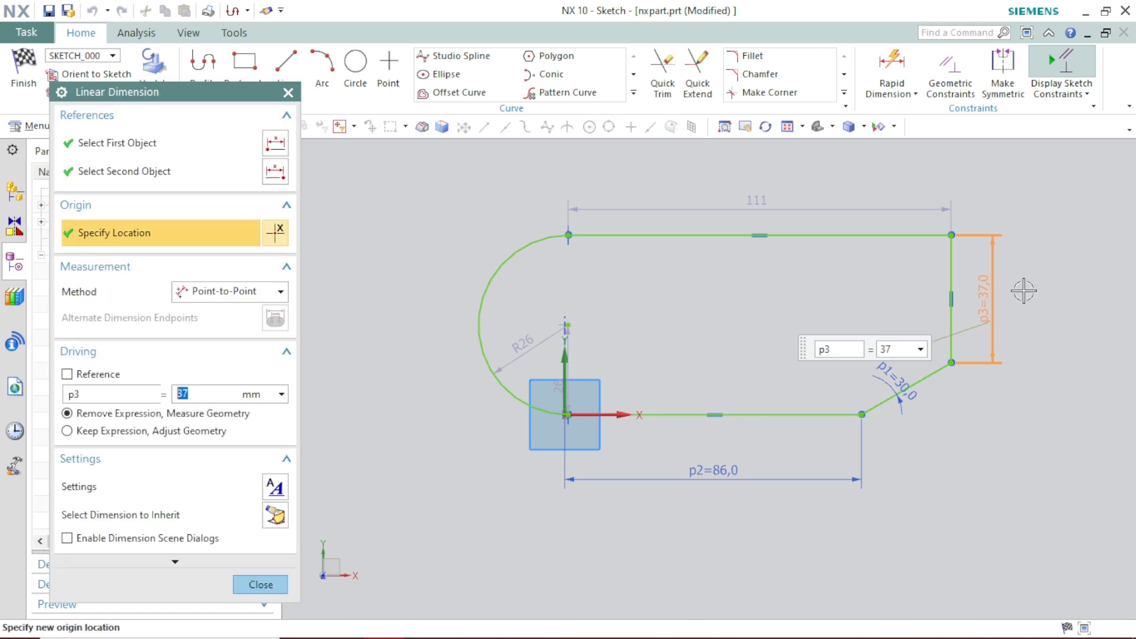
{"action": "type", "text": "38"}
{"action": "key", "text": "Return"}
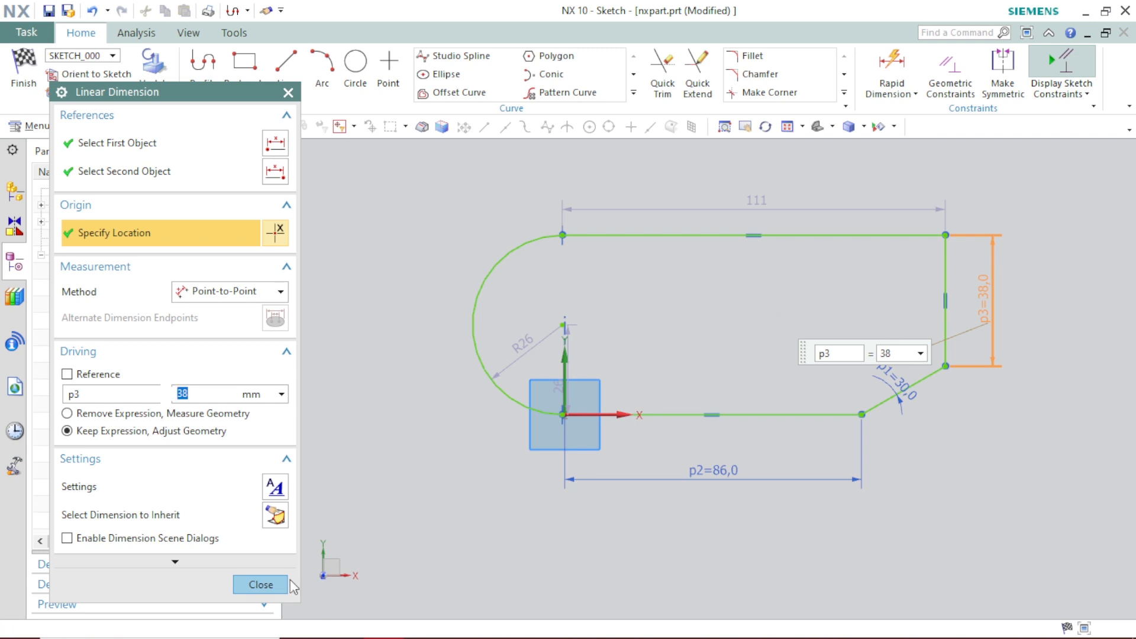
{"action": "left_click", "coordinate": [261, 584]}
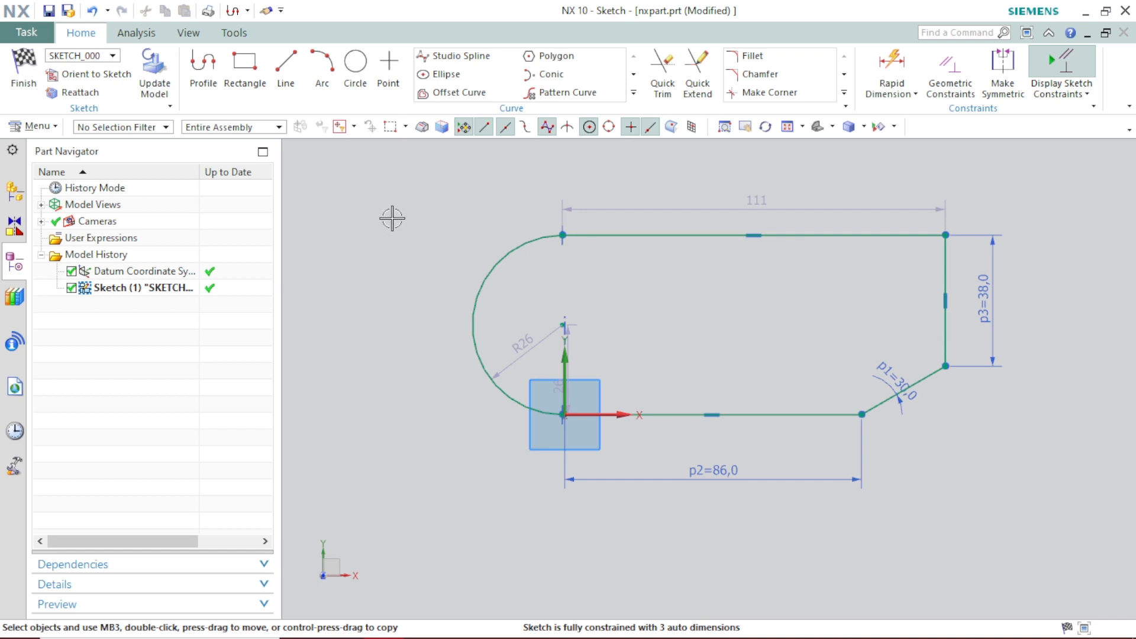
Hide the length dimension of the profile's upper horizontal line.
{"action": "scroll", "coordinate": [543, 309], "scroll_direction": "up", "scroll_amount": 2}
{"action": "scroll", "coordinate": [547, 312], "scroll_direction": "down", "scroll_amount": 3}
{"action": "scroll", "coordinate": [547, 312], "scroll_direction": "down", "scroll_amount": 2}
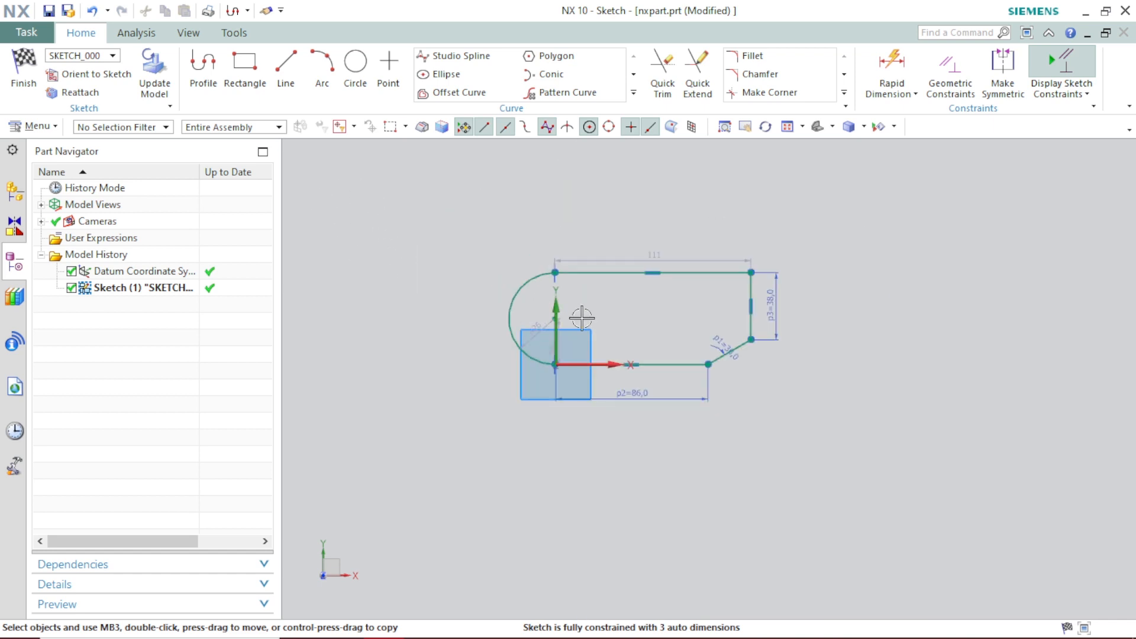
{"action": "scroll", "coordinate": [736, 305], "scroll_direction": "up", "scroll_amount": 2}
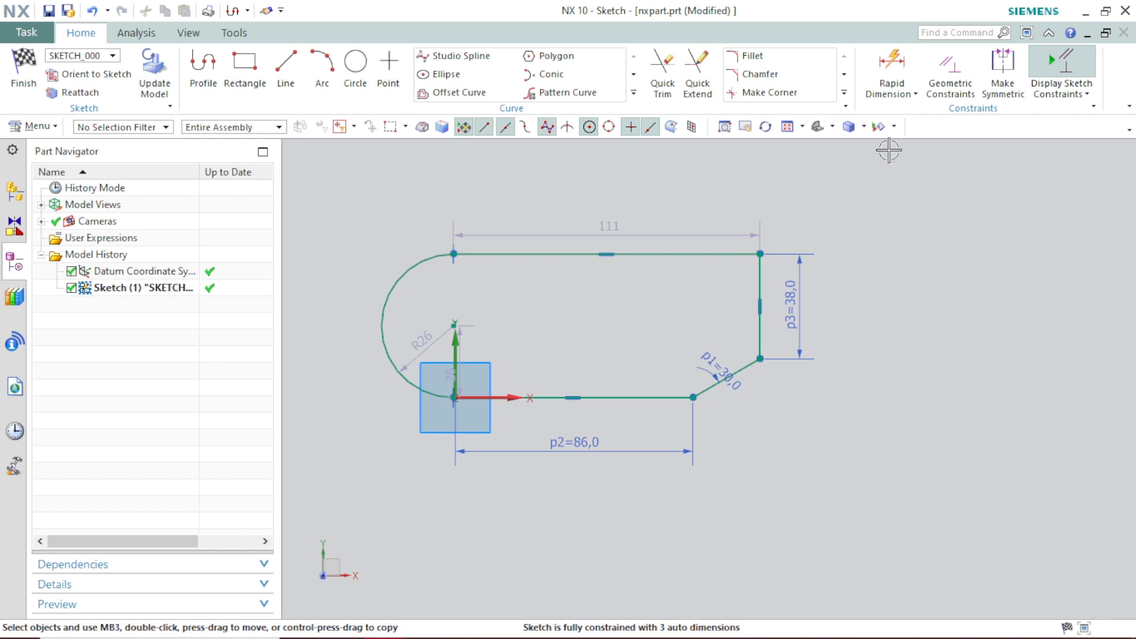
{"action": "left_click", "coordinate": [893, 128]}
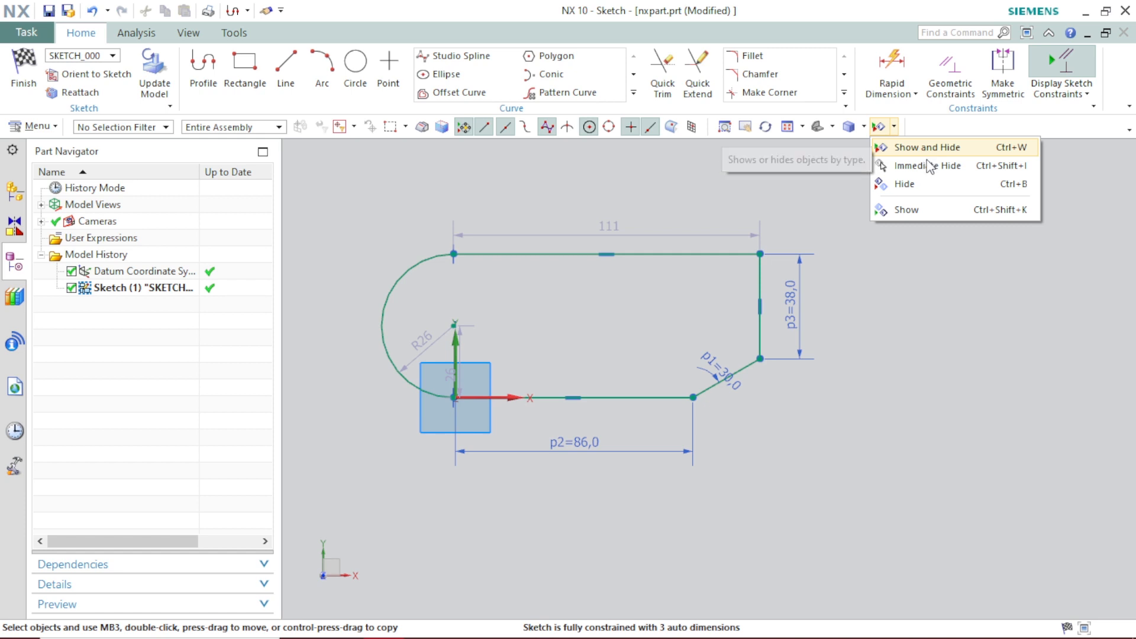
{"action": "left_click", "coordinate": [930, 187]}
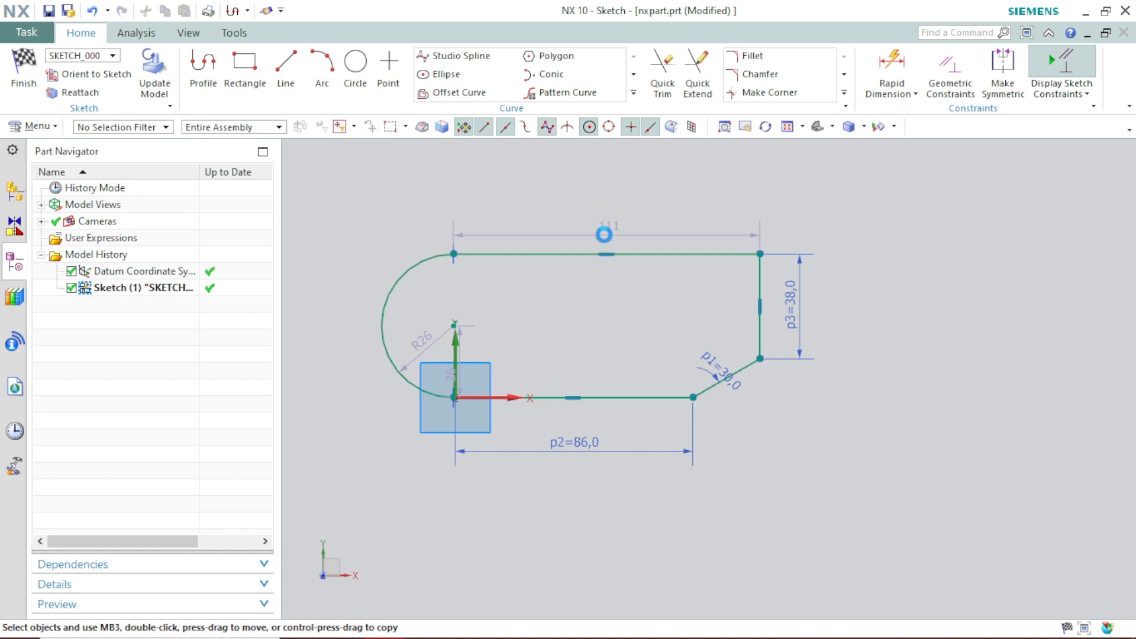
{"action": "left_click", "coordinate": [598, 228]}
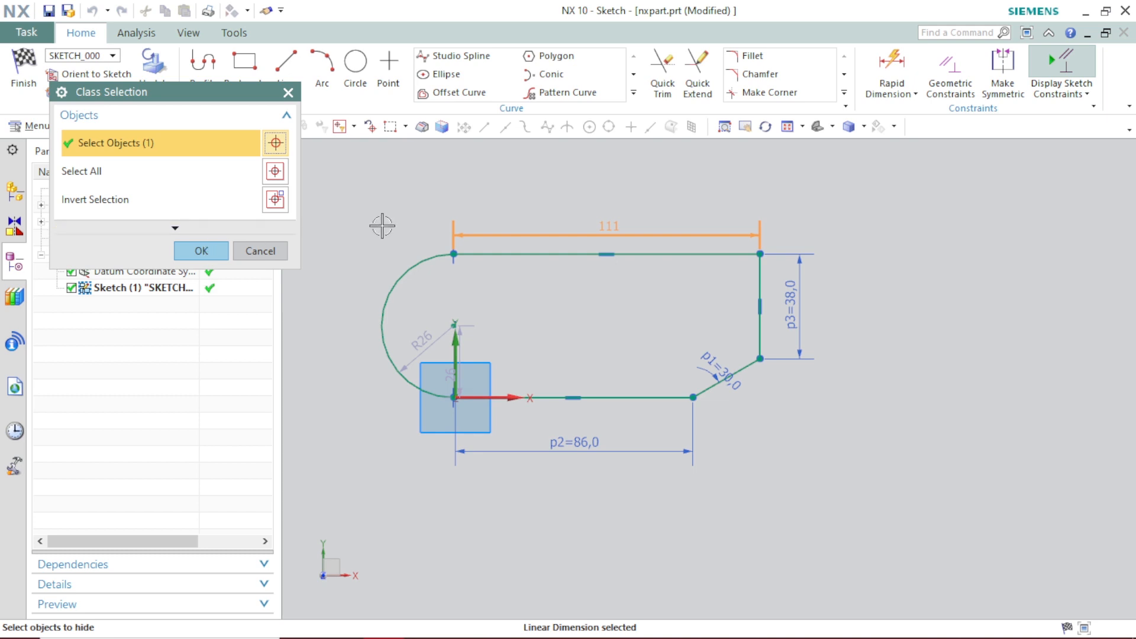
{"action": "left_click", "coordinate": [201, 251]}
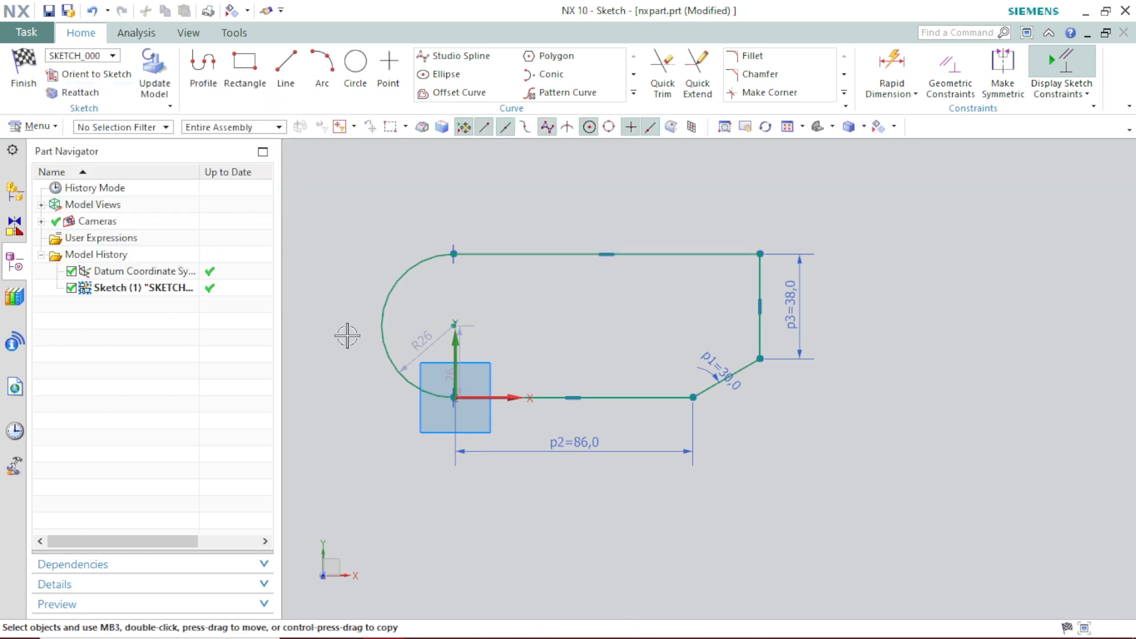
Show the hidden length dimension of the profile's upper horizontal line again.
{"action": "left_click", "coordinate": [896, 131]}
{"action": "left_click", "coordinate": [909, 209]}
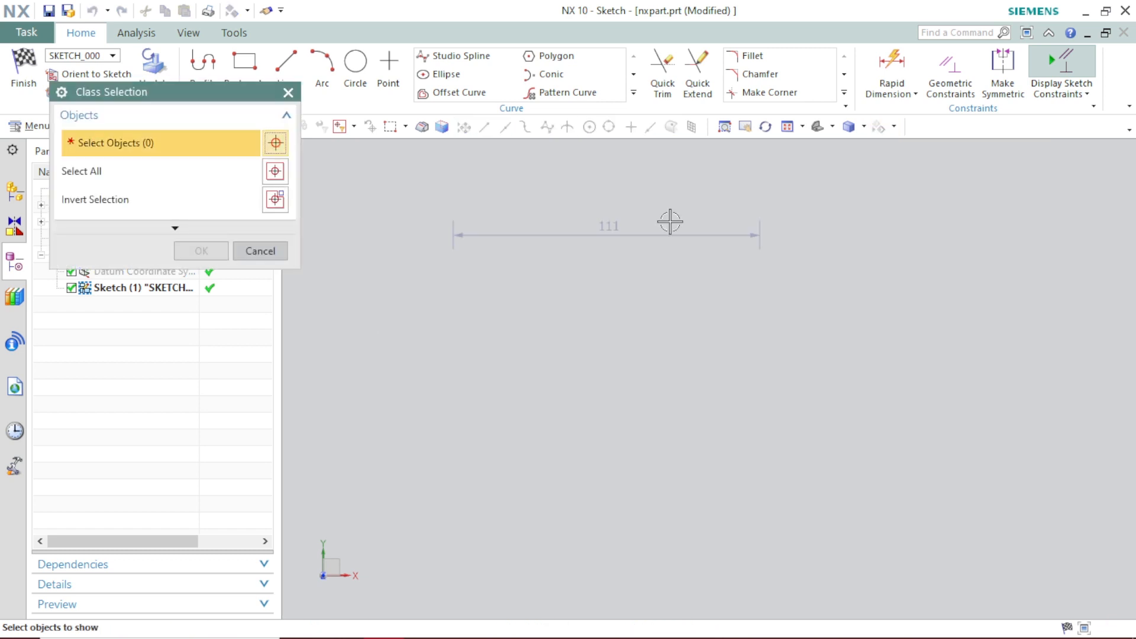
{"action": "left_click", "coordinate": [594, 234]}
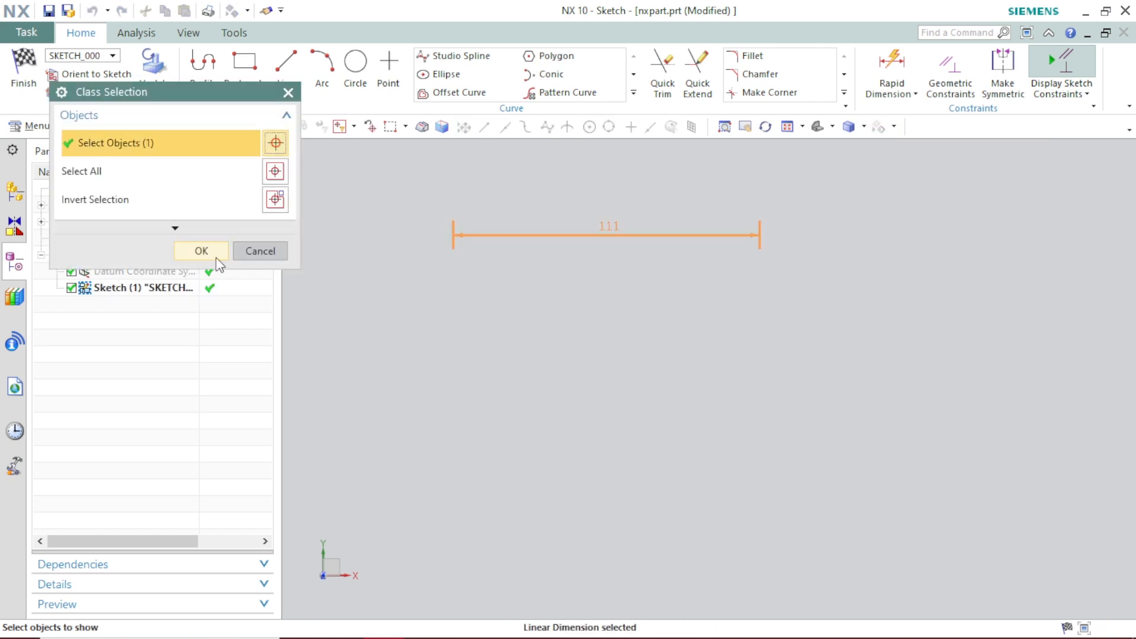
{"action": "left_click", "coordinate": [201, 251]}
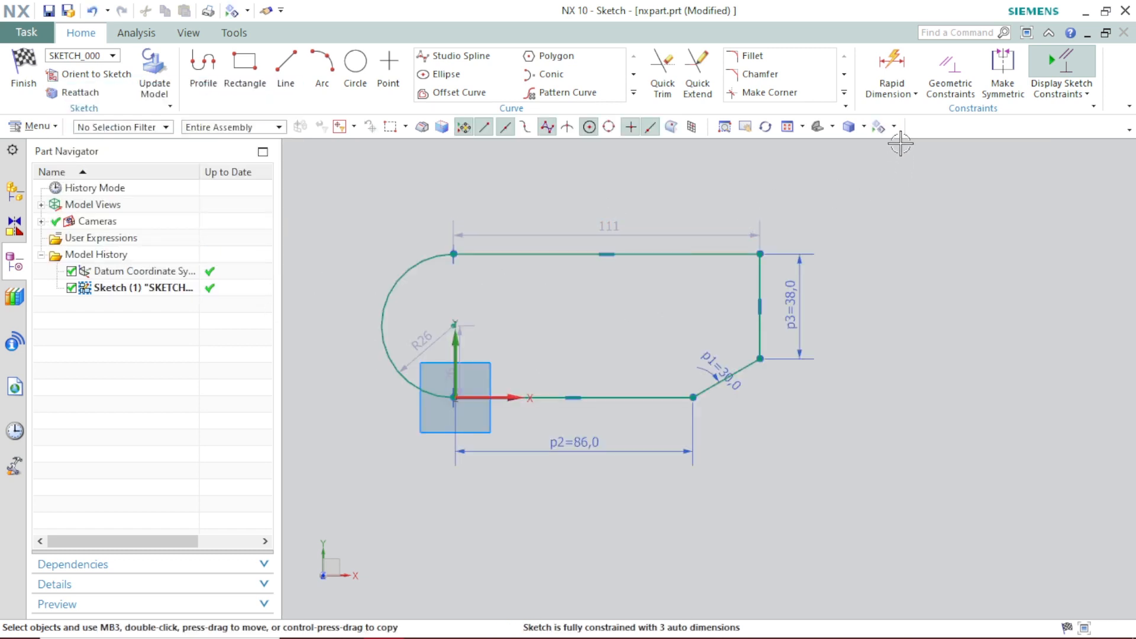
{"action": "left_click", "coordinate": [895, 128]}
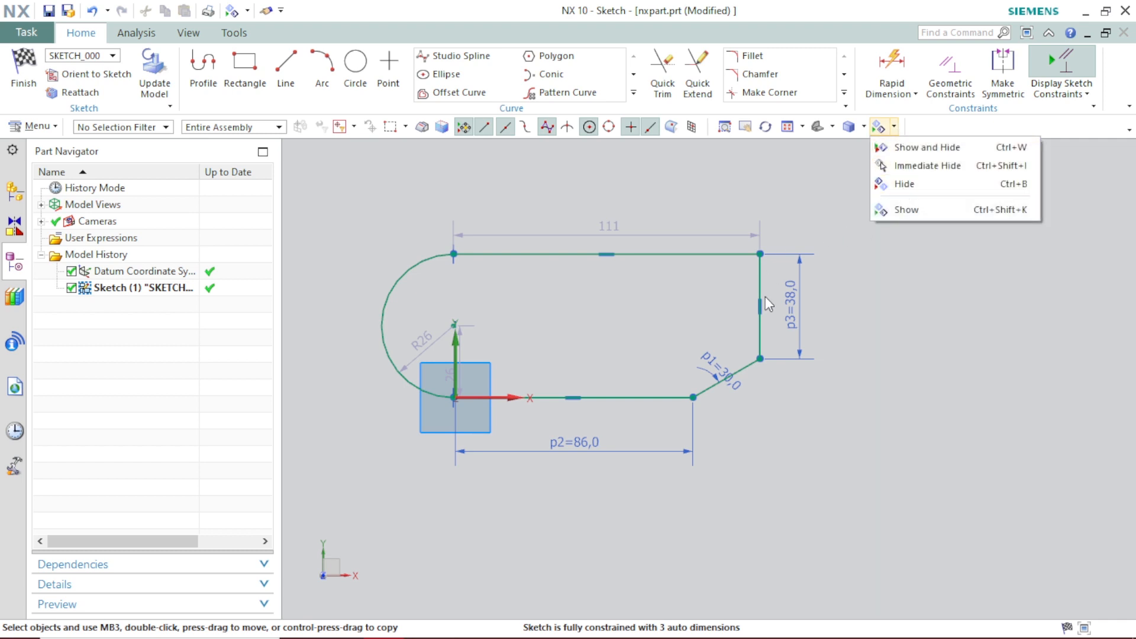
{"action": "left_click", "coordinate": [690, 225]}
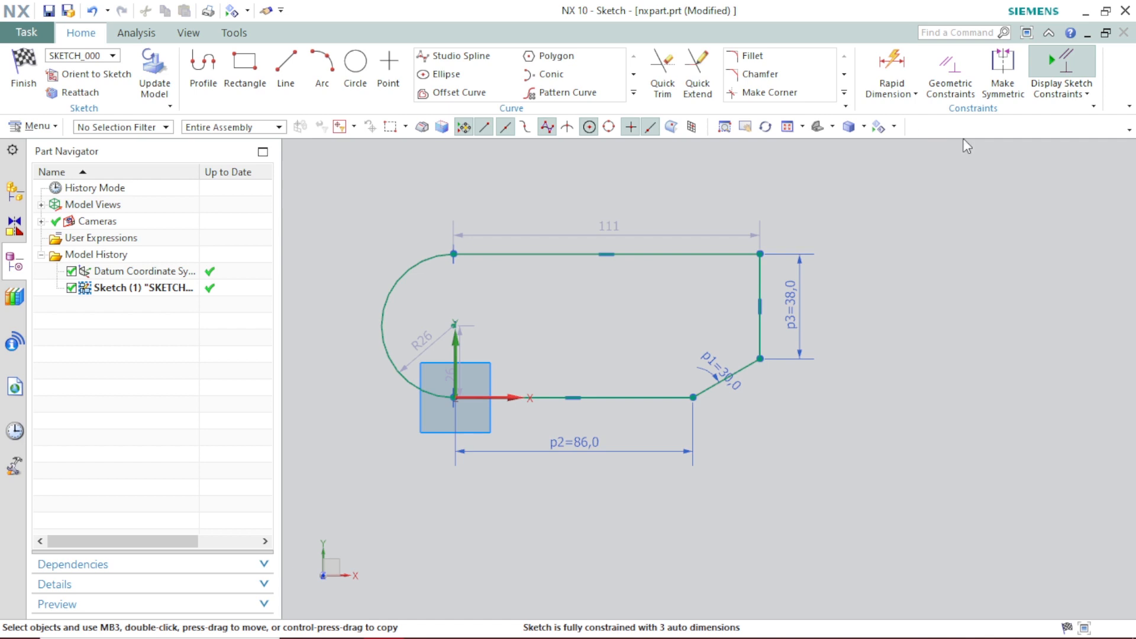
Add the Continuous Auto Dimensioning command to the Constraints group and turn it off.
{"action": "left_click", "coordinate": [1095, 107]}
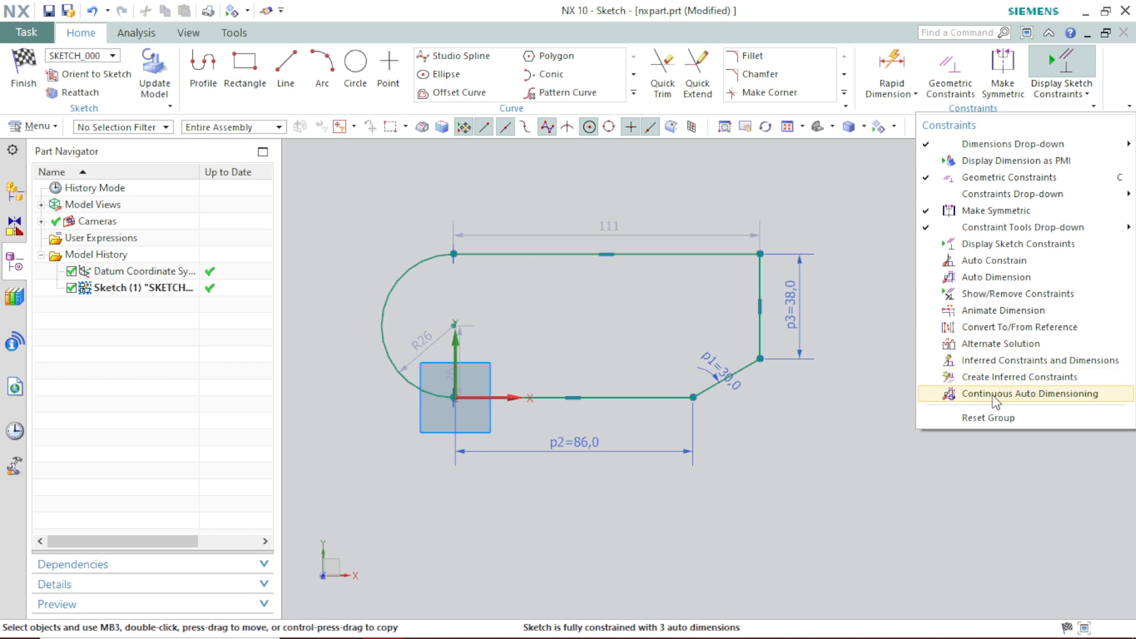
{"action": "left_click", "coordinate": [940, 395]}
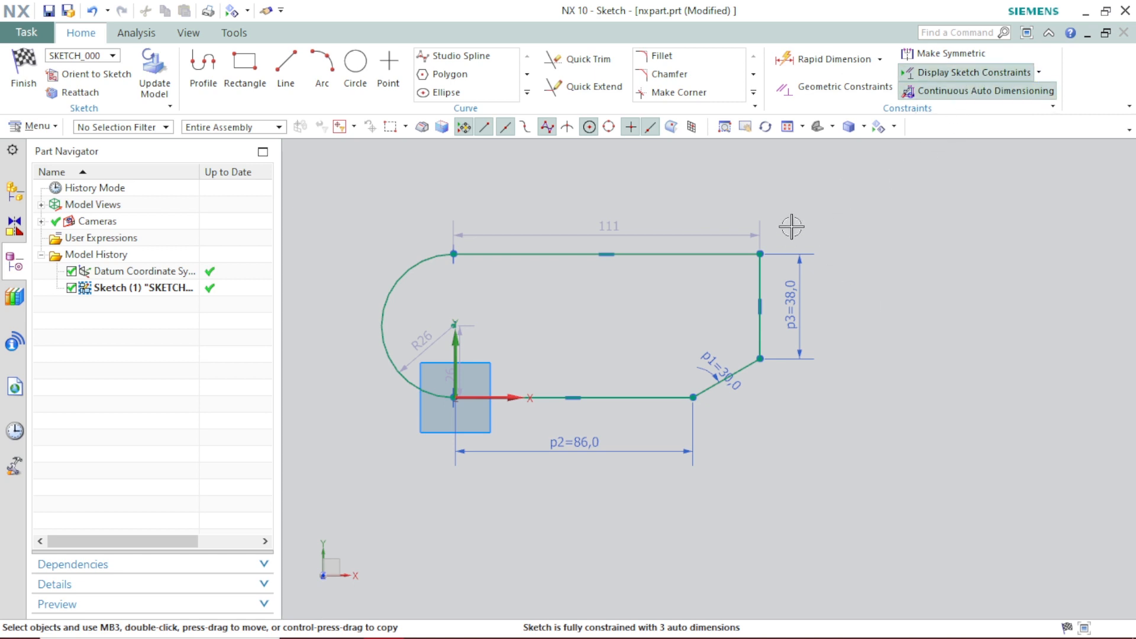
{"action": "left_click", "coordinate": [935, 91]}
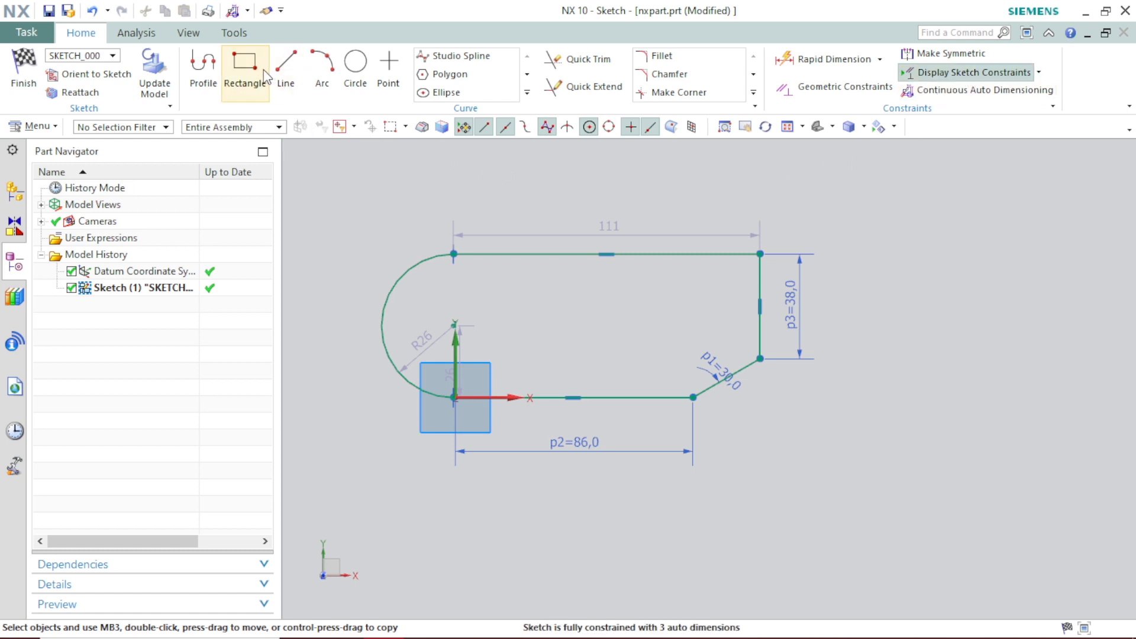
Draw a circle about 41 mm in diameter in the empty area to the right of the profile.
{"action": "left_click", "coordinate": [372, 82]}
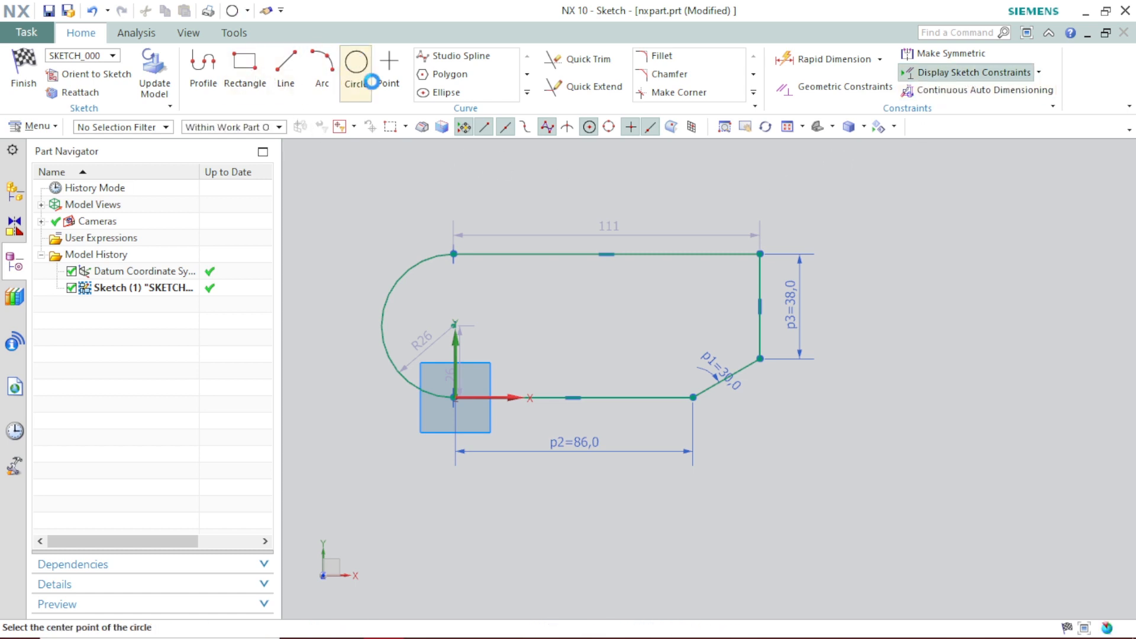
{"action": "left_click", "coordinate": [949, 264]}
{"action": "left_click", "coordinate": [964, 318]}
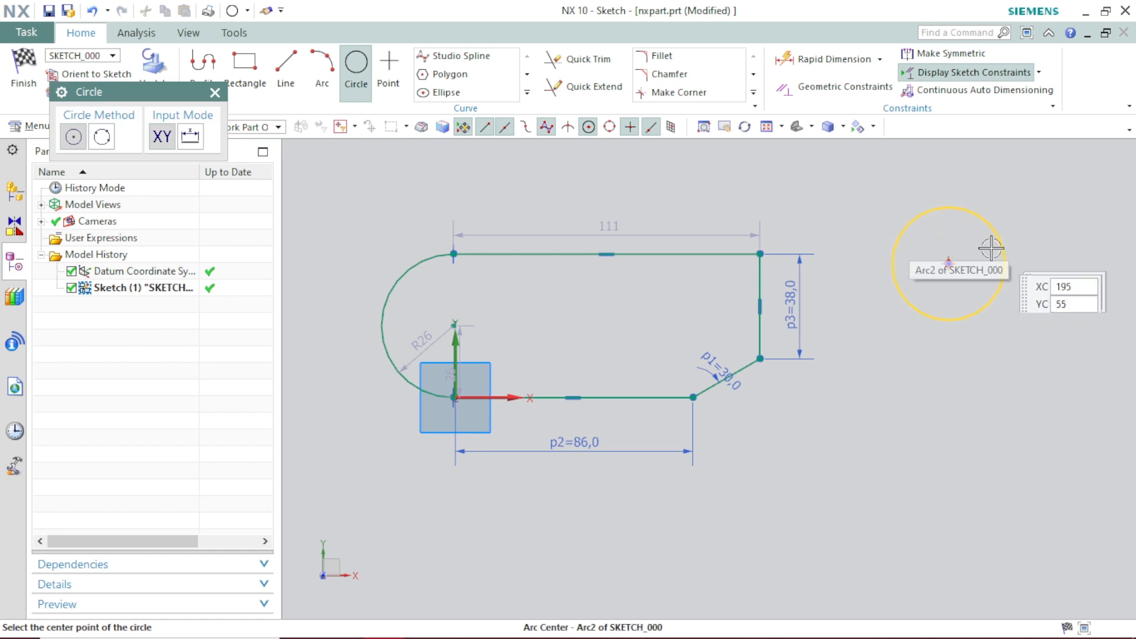
Turn on Continuous Auto Dimensioning to dimension the new circle automatically, and turn it off again.
{"action": "left_click", "coordinate": [973, 93]}
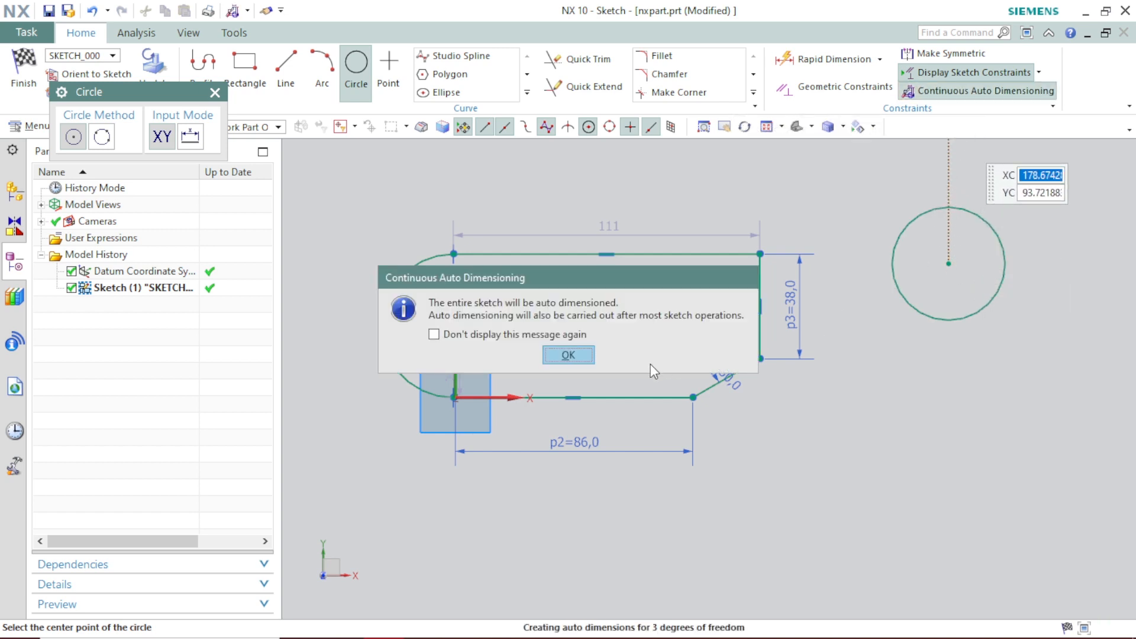
{"action": "left_click", "coordinate": [568, 355]}
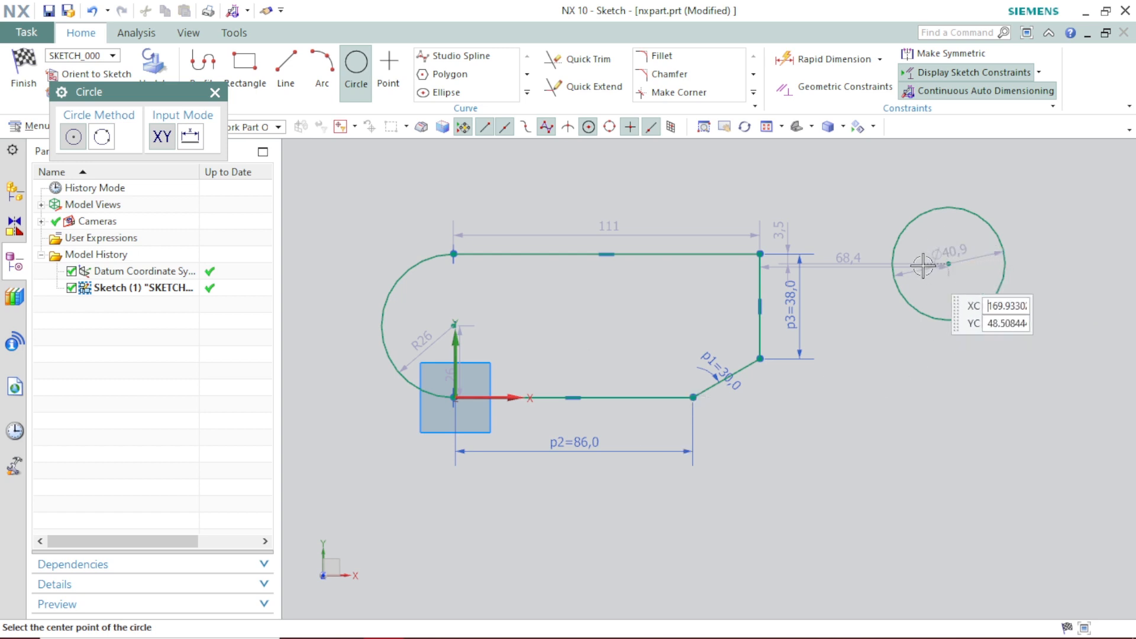
{"action": "scroll", "coordinate": [922, 263], "scroll_direction": "up", "scroll_amount": 4}
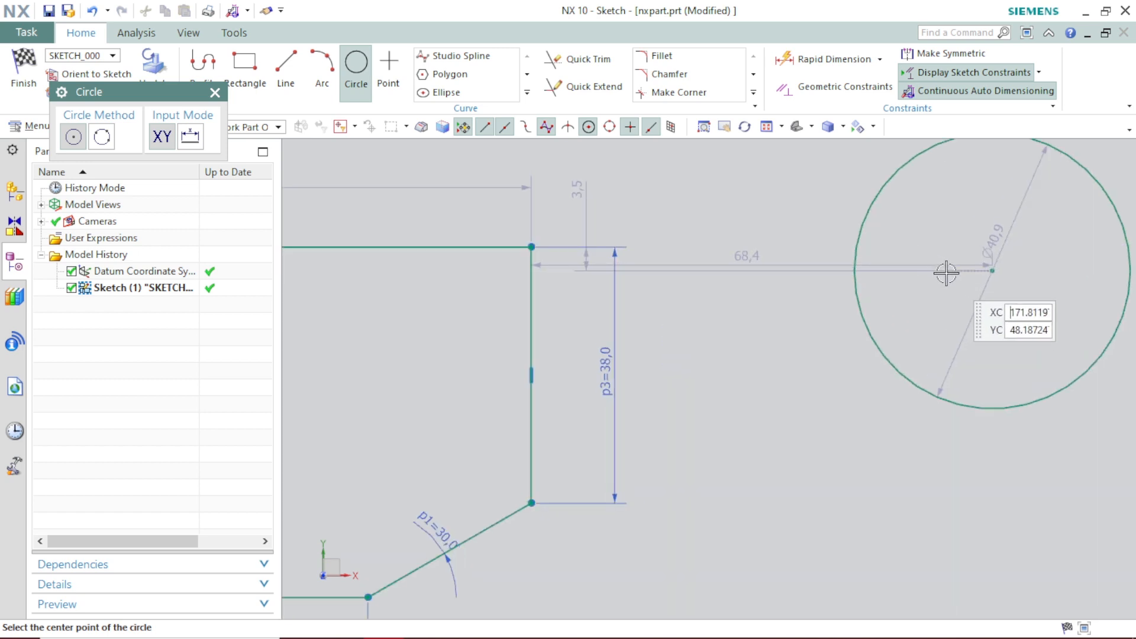
{"action": "scroll", "coordinate": [945, 269], "scroll_direction": "down", "scroll_amount": 1}
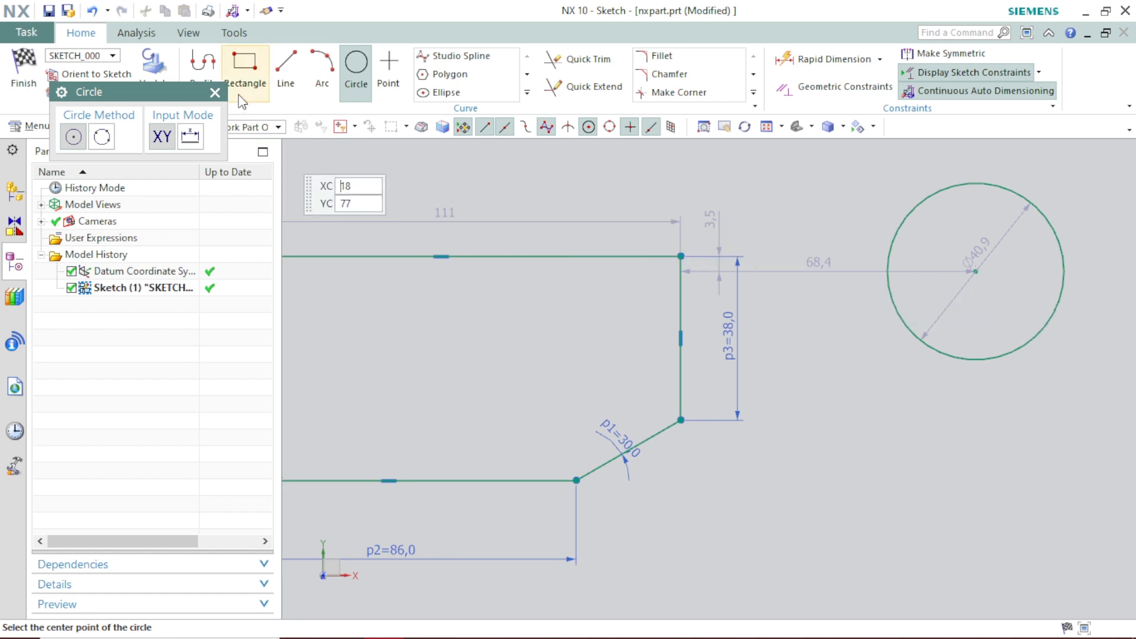
{"action": "left_click", "coordinate": [215, 93]}
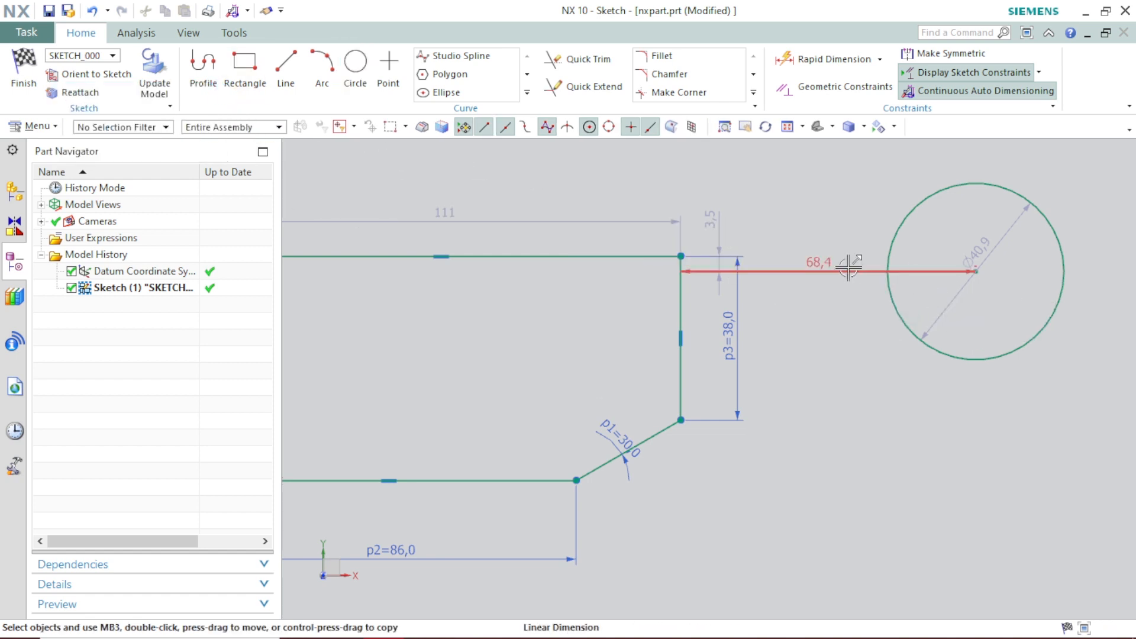
{"action": "left_click", "coordinate": [956, 94]}
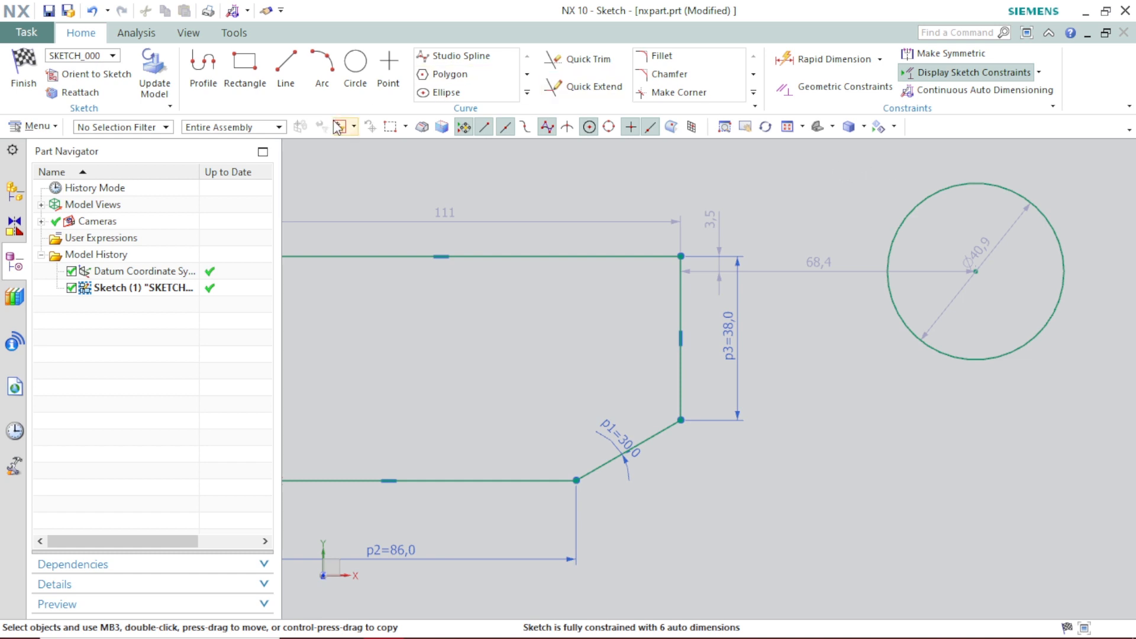
Use the Line tool to draw a horizontal line above the profile and a 30 mm vertical line down from its left end.
{"action": "scroll", "coordinate": [617, 341], "scroll_direction": "up", "scroll_amount": 2}
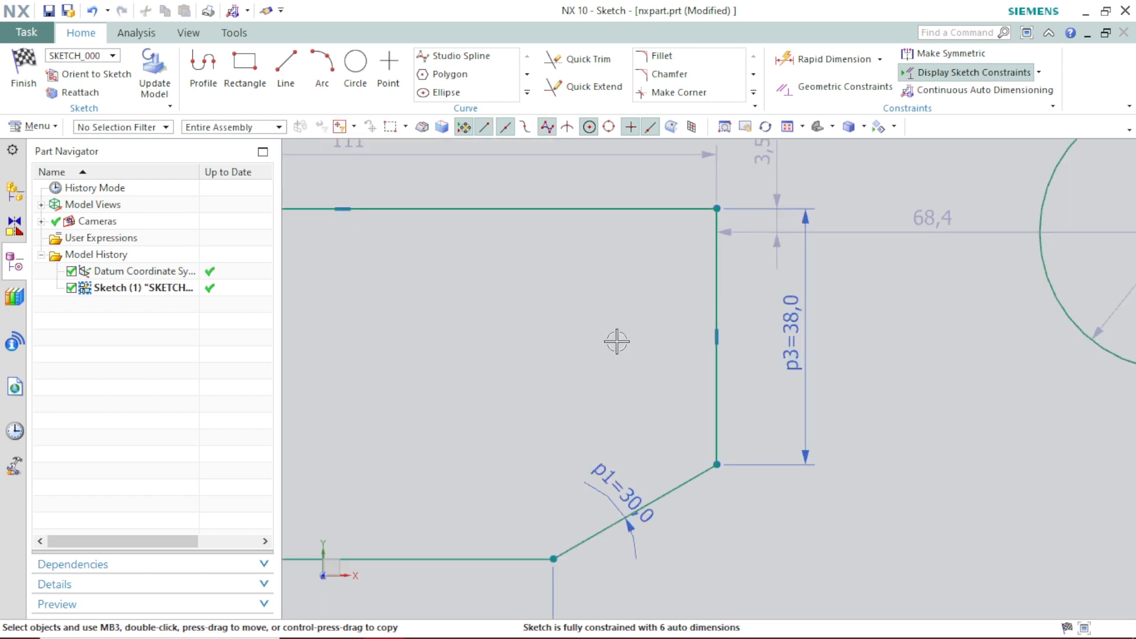
{"action": "scroll", "coordinate": [617, 341], "scroll_direction": "down", "scroll_amount": 4}
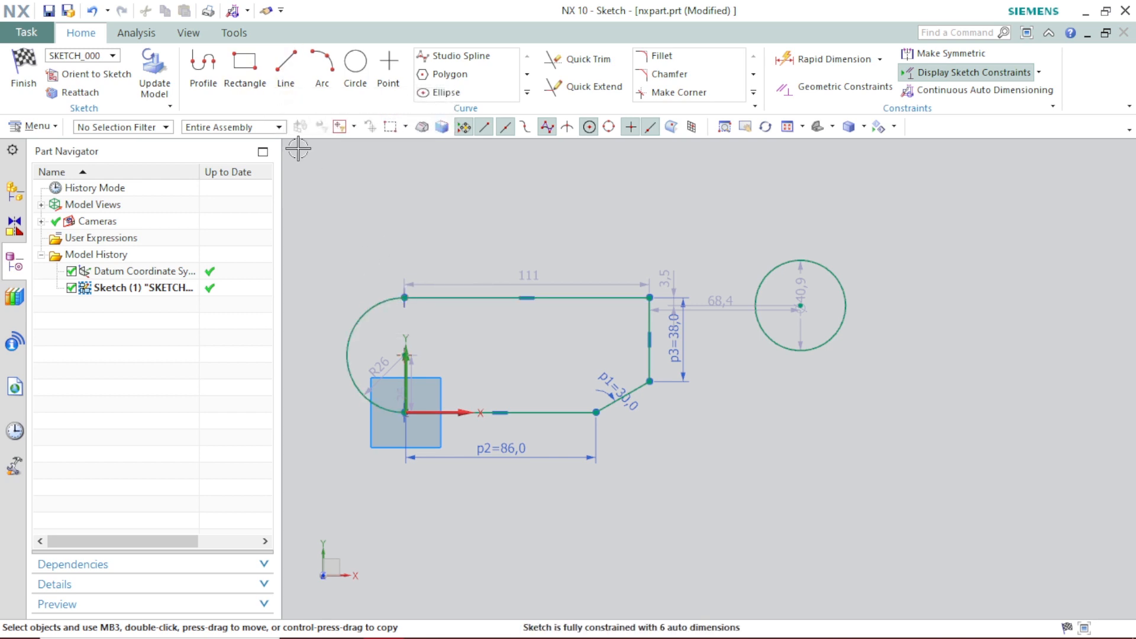
{"action": "left_click", "coordinate": [287, 82]}
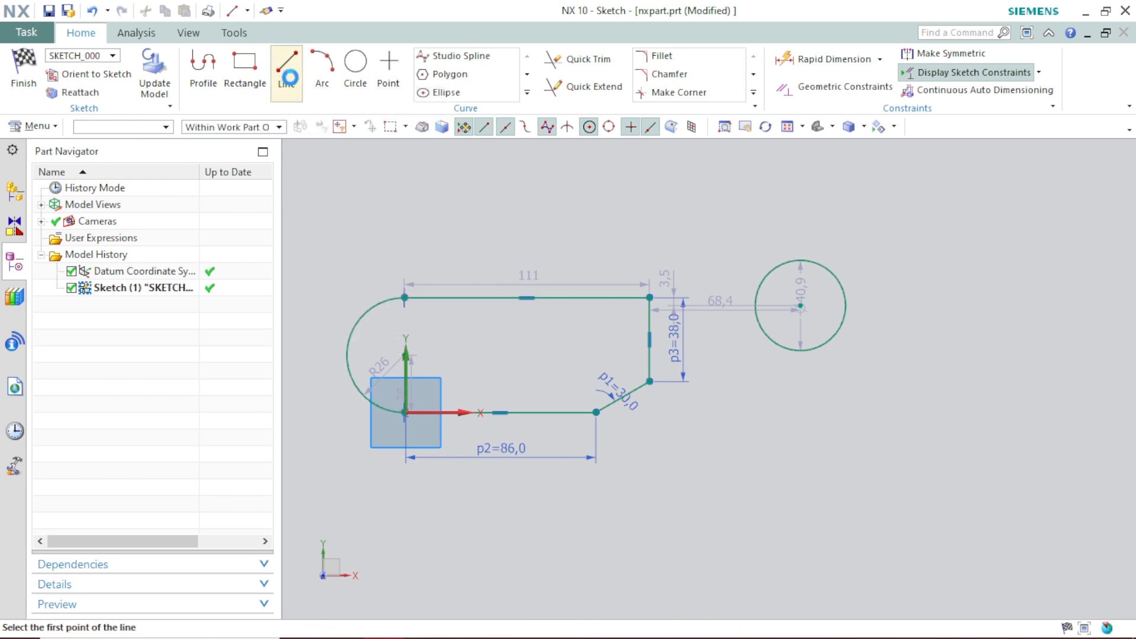
{"action": "left_click", "coordinate": [418, 207]}
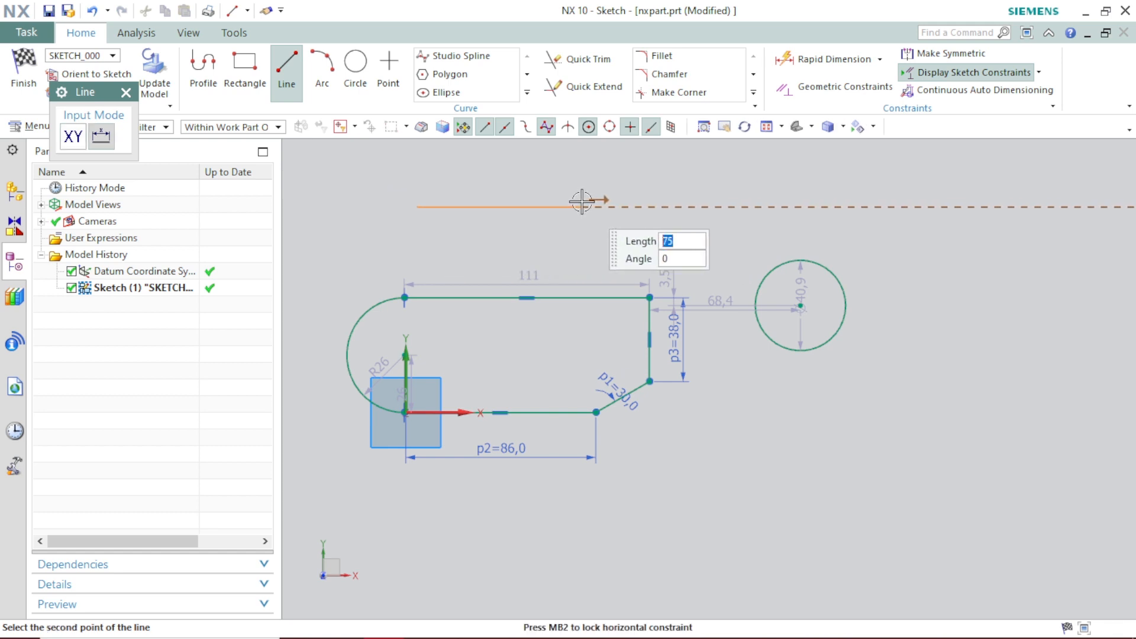
{"action": "left_click", "coordinate": [748, 205]}
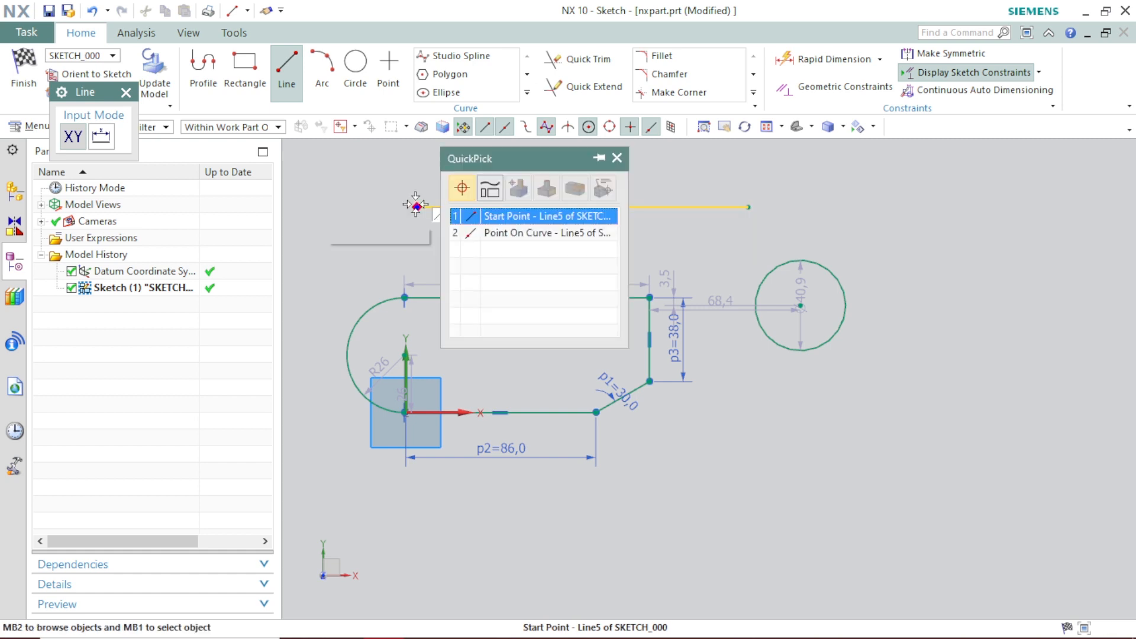
{"action": "left_click", "coordinate": [417, 207]}
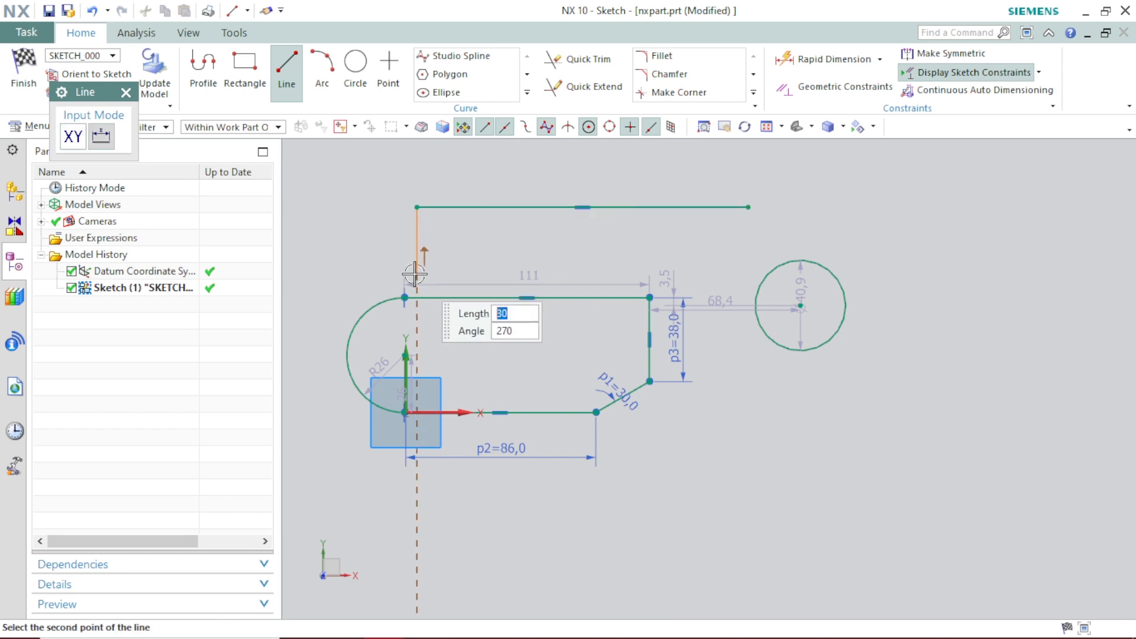
{"action": "left_click", "coordinate": [417, 274]}
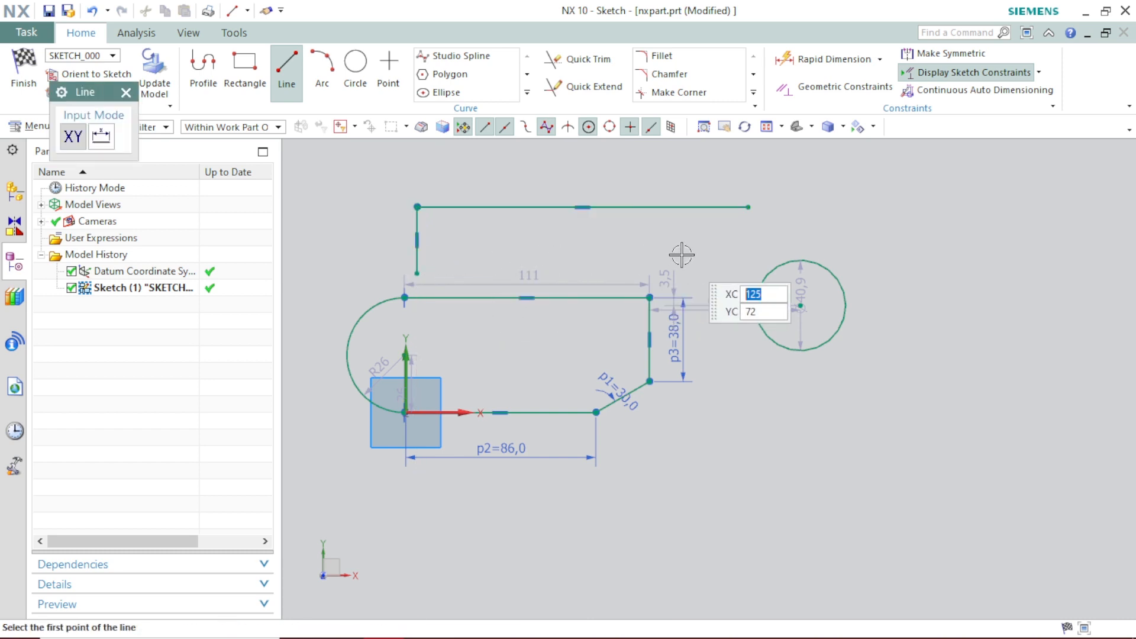
Use the Profile tool to draw a connected horizontal line and 45 mm downward vertical line above and to the right of the circle.
{"action": "left_click", "coordinate": [203, 63]}
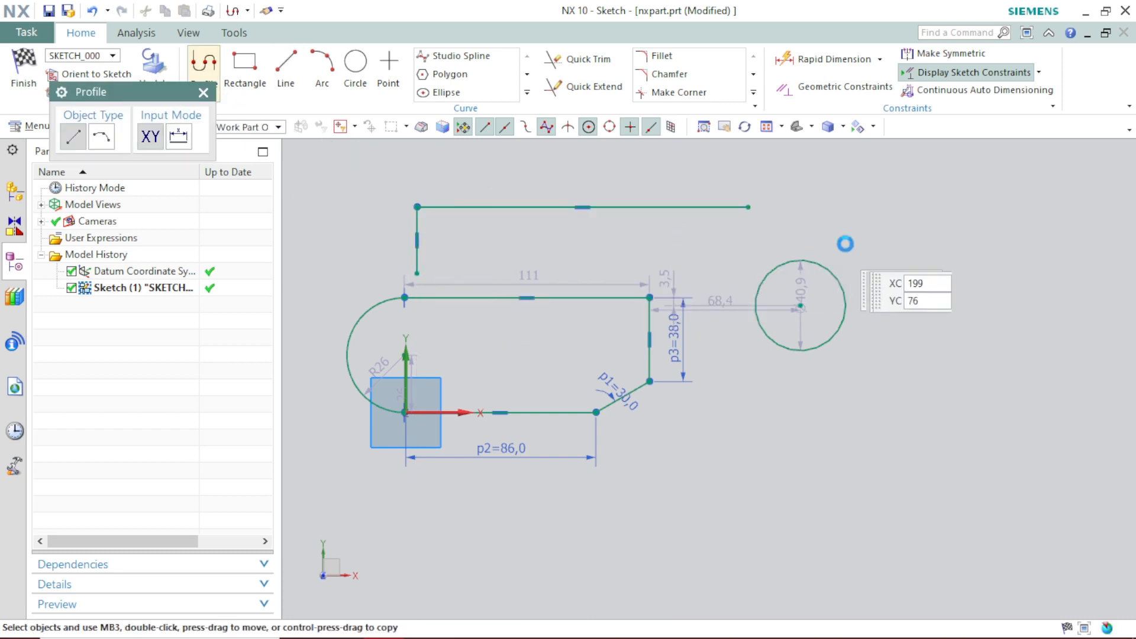
{"action": "left_click", "coordinate": [840, 216]}
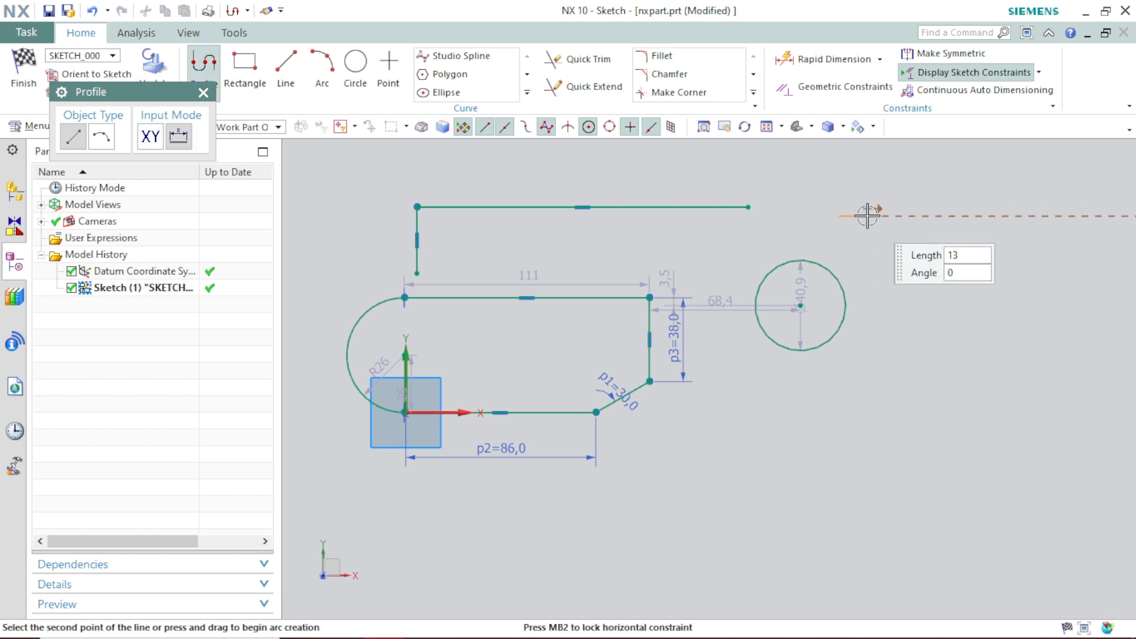
{"action": "left_click", "coordinate": [1018, 216]}
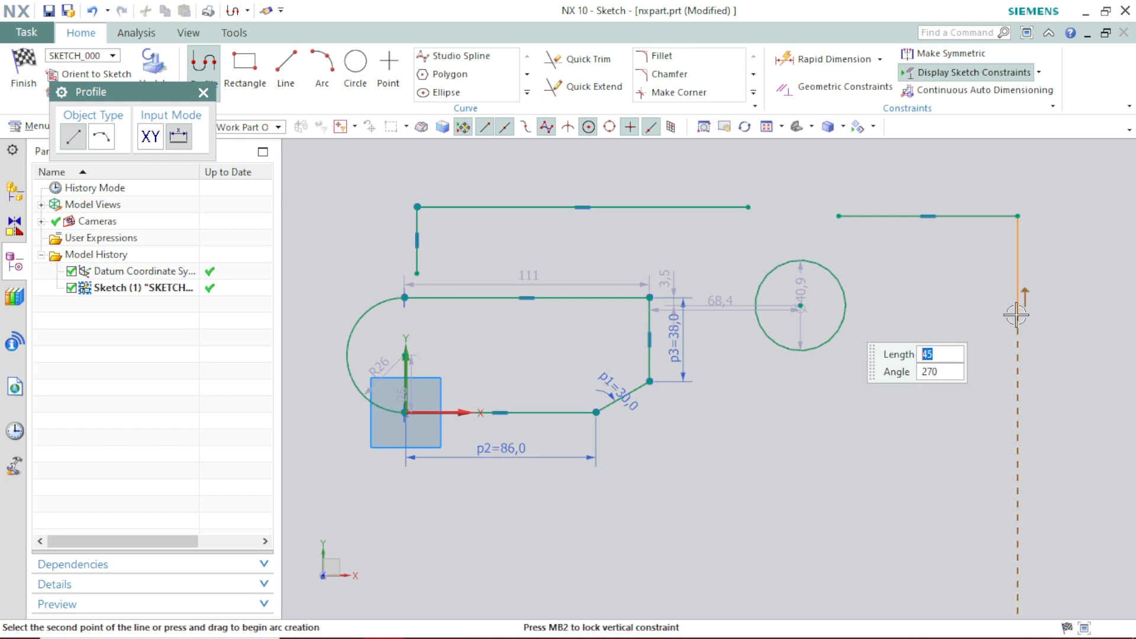
{"action": "left_click", "coordinate": [1018, 315]}
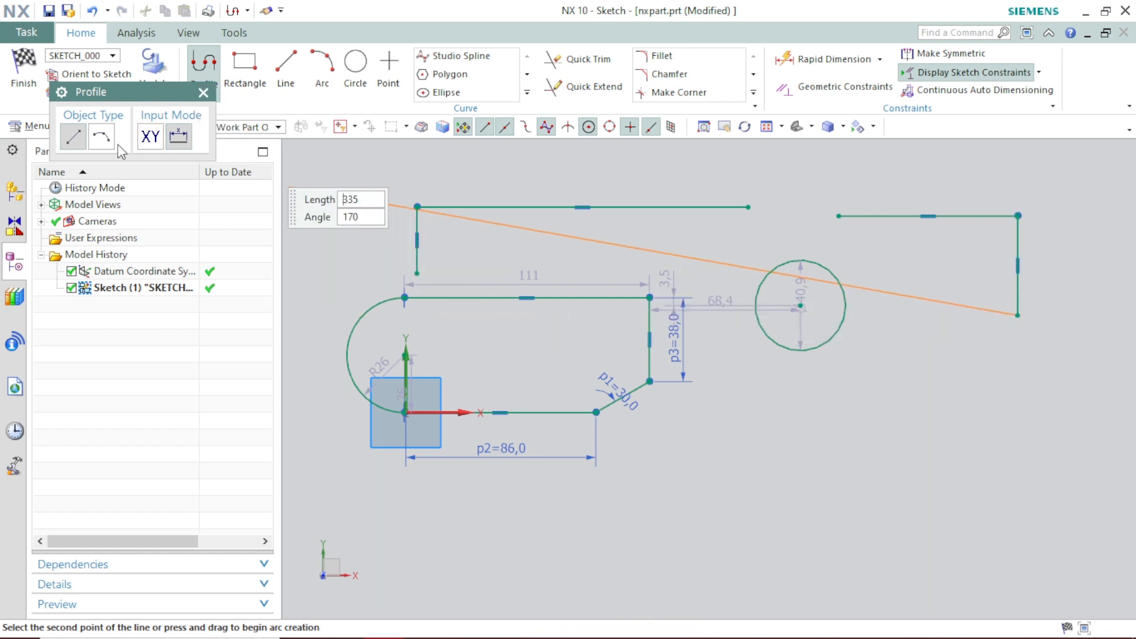
{"action": "left_click", "coordinate": [204, 93]}
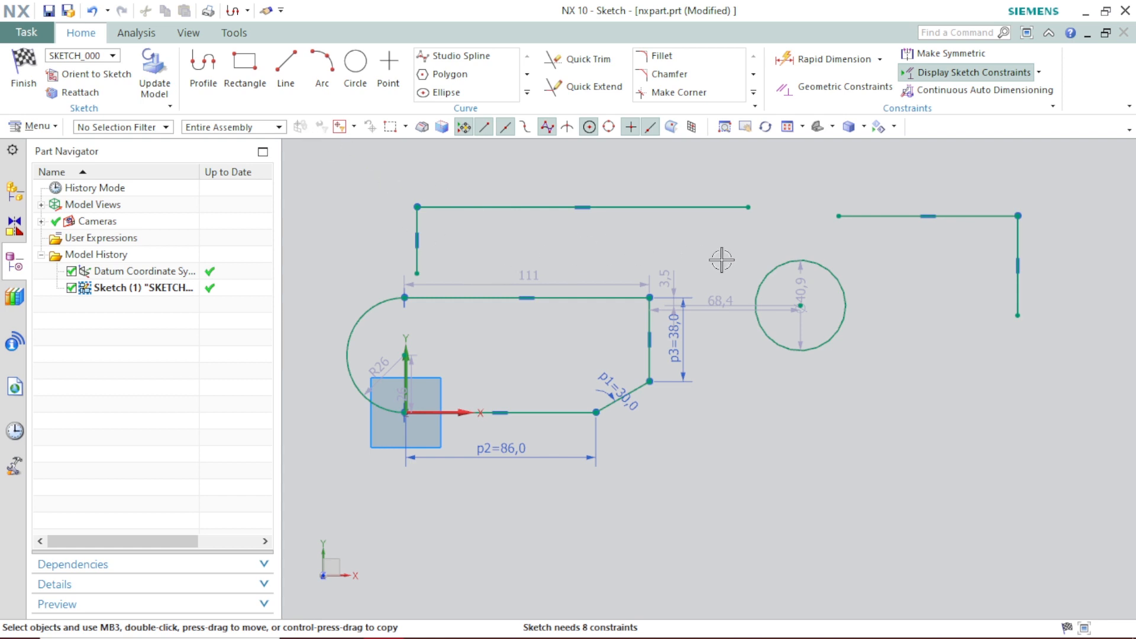
Draw a horizontal rectangle by two opposite corner points, below and to the right of the circle.
{"action": "left_click", "coordinate": [253, 87]}
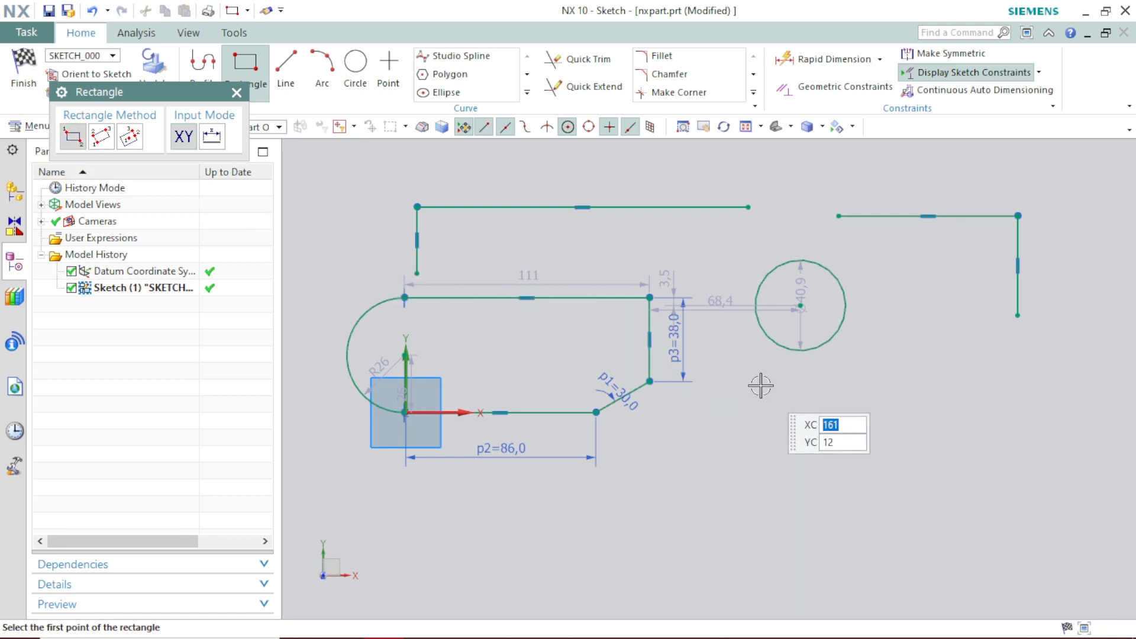
{"action": "scroll", "coordinate": [761, 386], "scroll_direction": "up", "scroll_amount": 2}
{"action": "scroll", "coordinate": [929, 421], "scroll_direction": "down", "scroll_amount": 6}
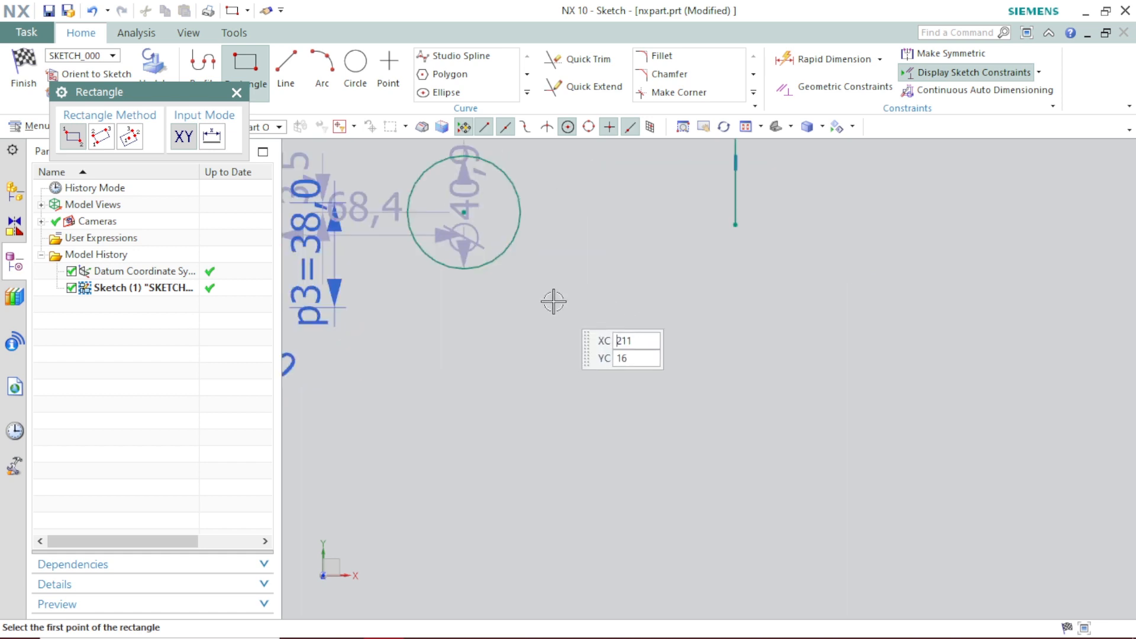
{"action": "left_click", "coordinate": [553, 291]}
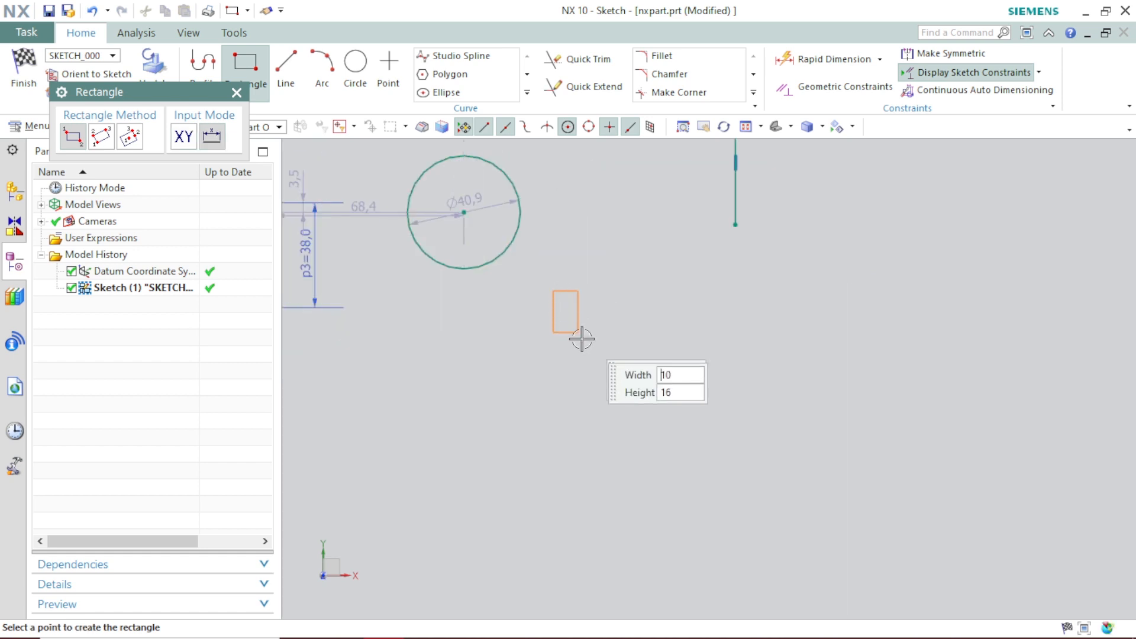
{"action": "left_click", "coordinate": [757, 398]}
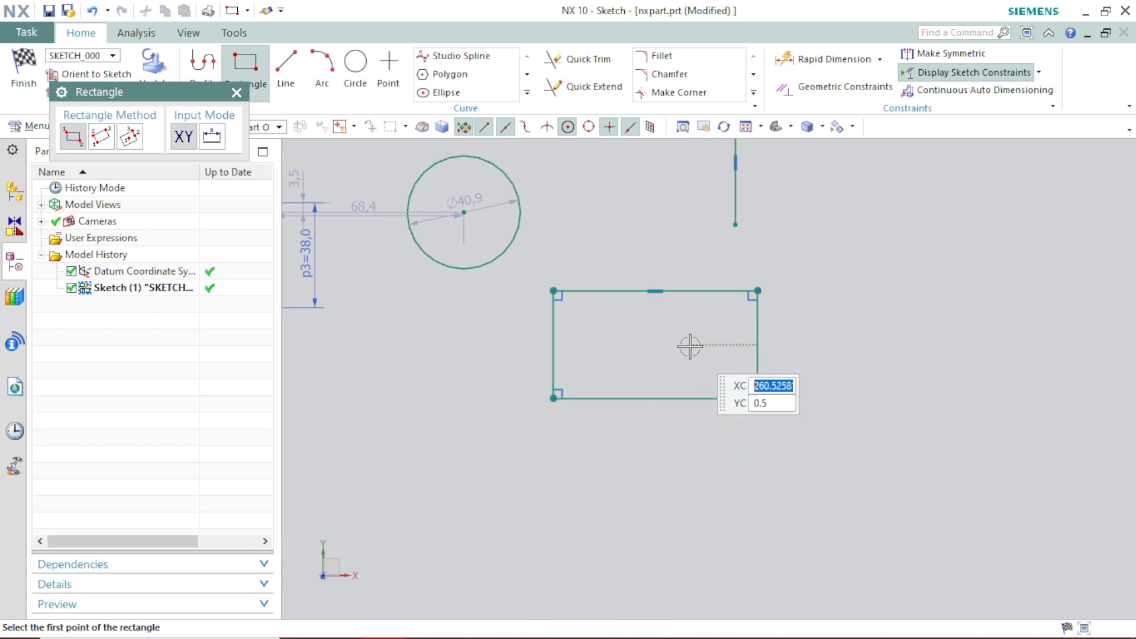
Draw a tilted rectangle by three points to the right of the horizontal rectangle.
{"action": "left_click", "coordinate": [102, 136]}
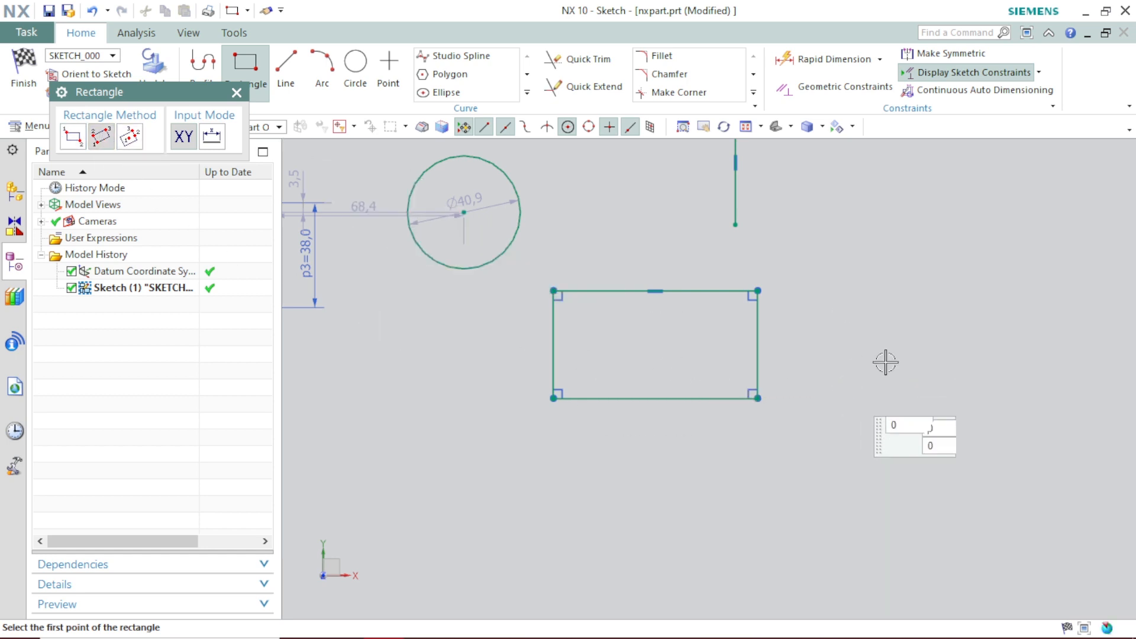
{"action": "left_click", "coordinate": [847, 388]}
{"action": "left_click", "coordinate": [1022, 267]}
{"action": "left_click", "coordinate": [948, 224]}
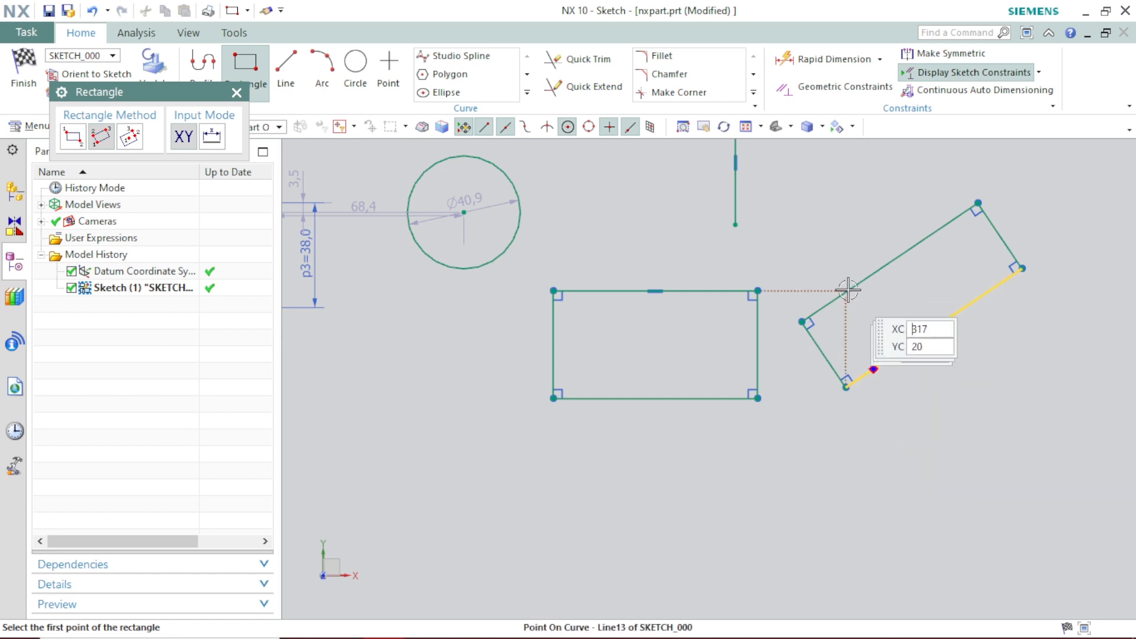
Draw a tilted rectangle from its center point, below the existing tilted rectangle.
{"action": "left_click", "coordinate": [128, 139]}
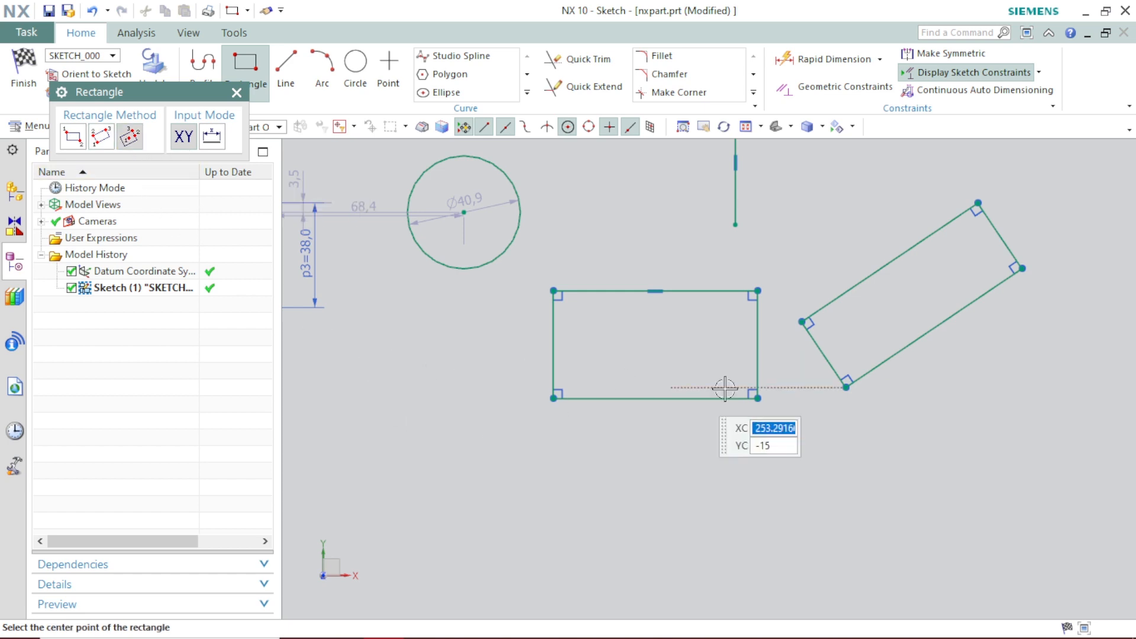
{"action": "left_click", "coordinate": [872, 505]}
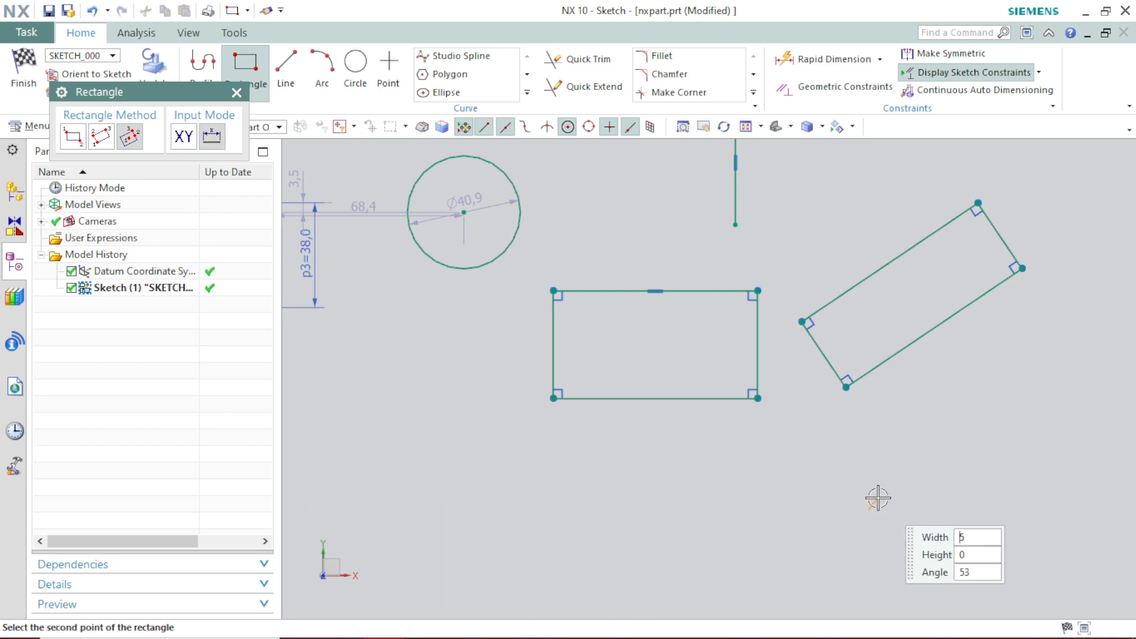
{"action": "left_click", "coordinate": [941, 451]}
{"action": "left_click", "coordinate": [914, 416]}
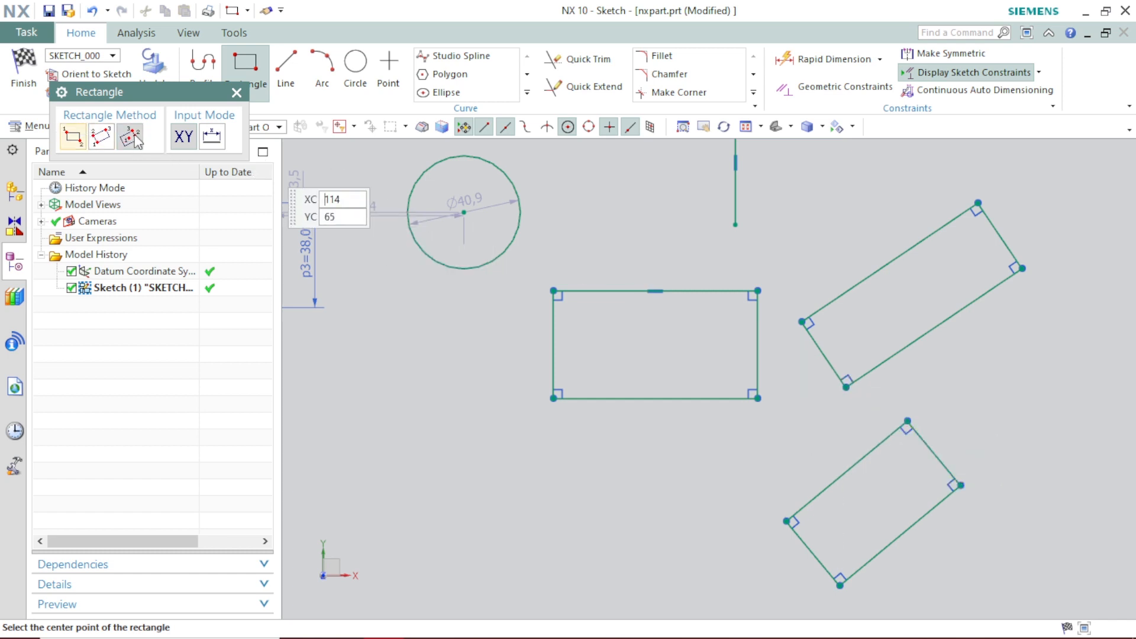
{"action": "key", "text": "Escape"}
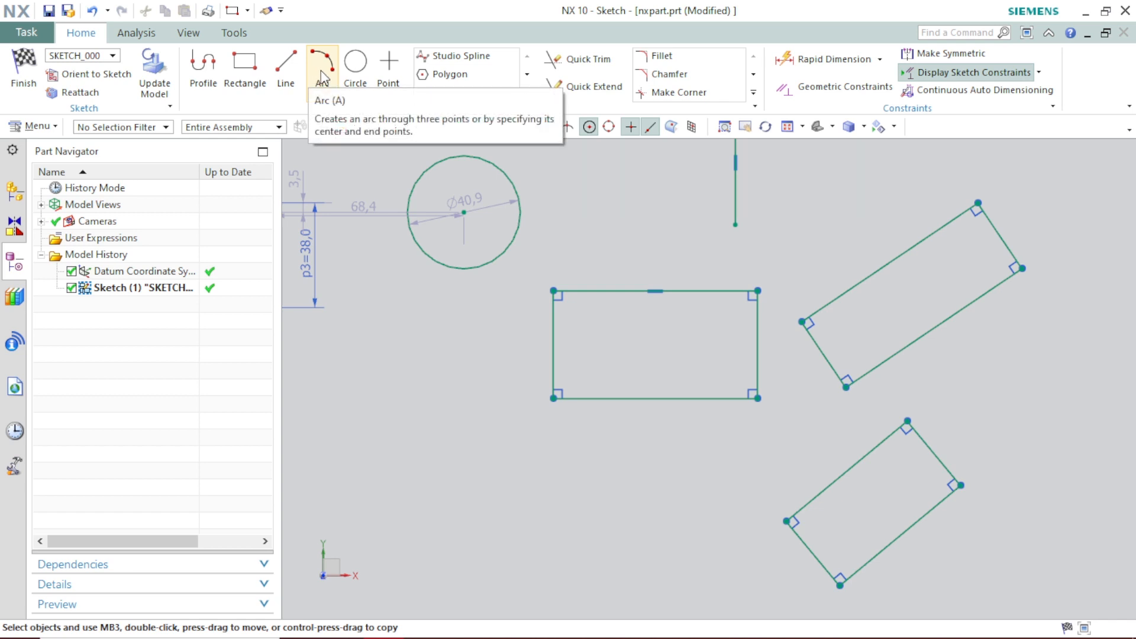
Draw a small circle by center and edge point, below and to the left of the 40.9 mm circle.
{"action": "left_click", "coordinate": [322, 71]}
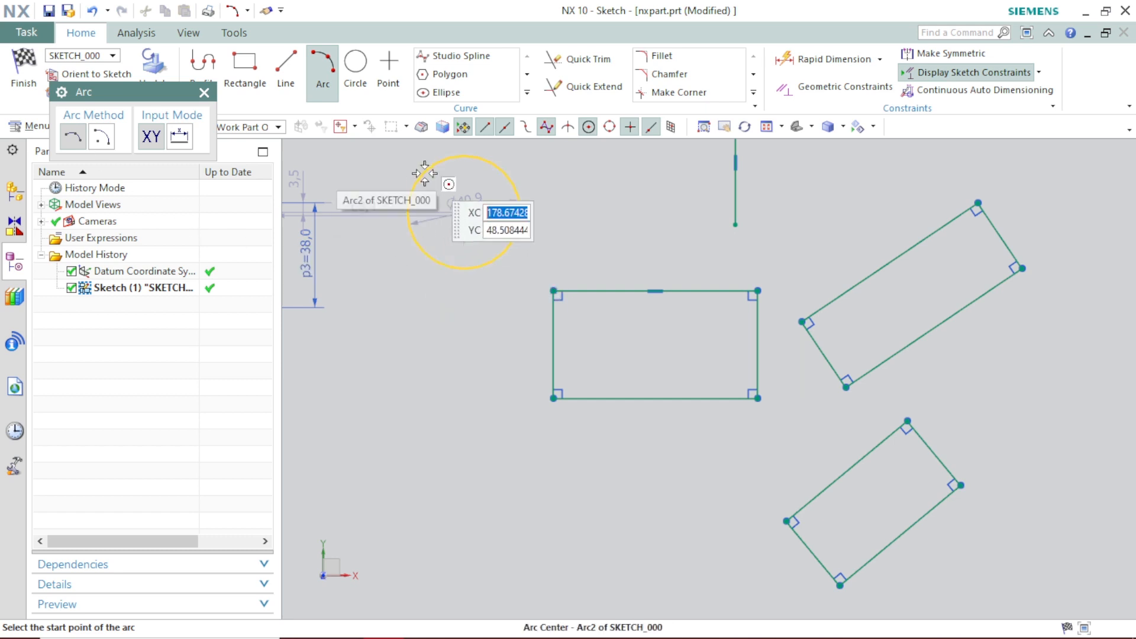
{"action": "left_click", "coordinate": [204, 93]}
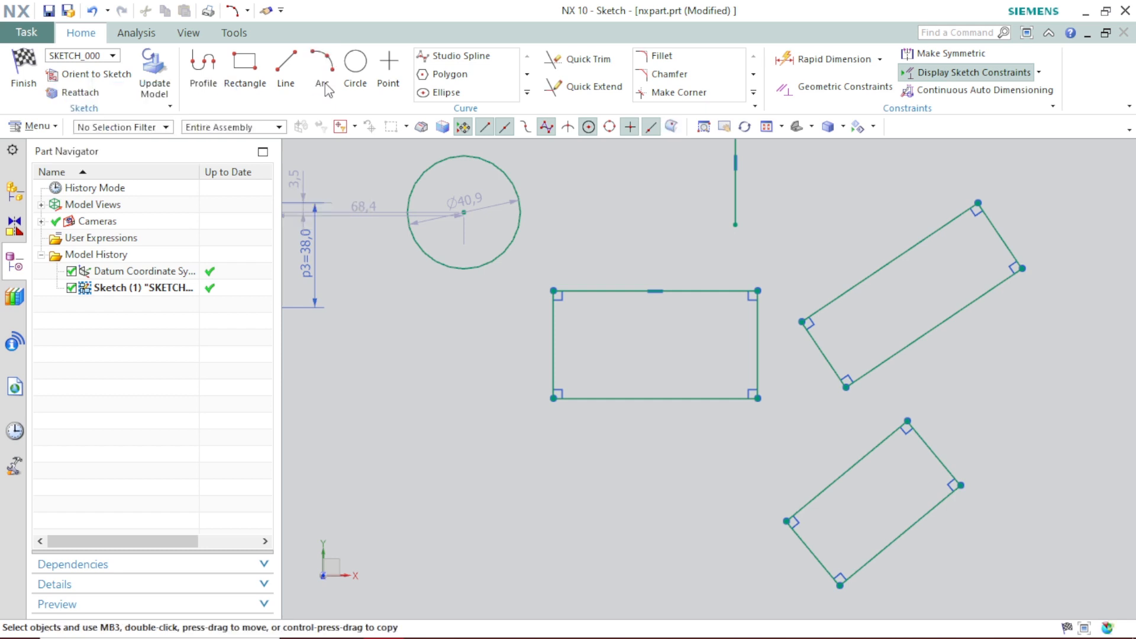
{"action": "left_click", "coordinate": [356, 62]}
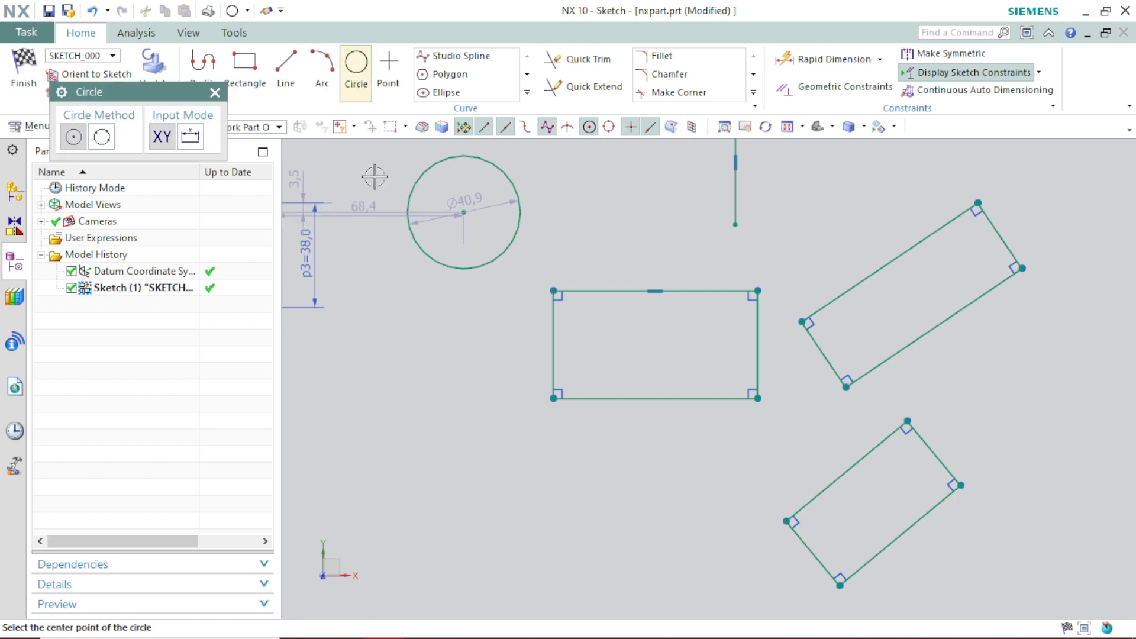
{"action": "left_click", "coordinate": [333, 325]}
{"action": "left_click", "coordinate": [356, 300]}
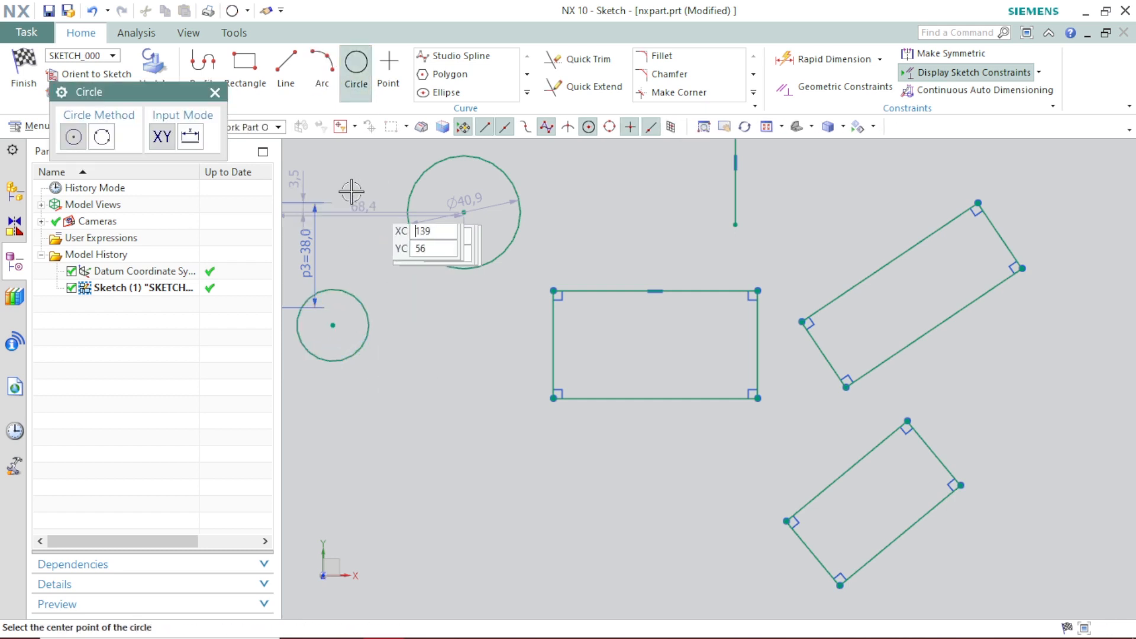
{"action": "left_click", "coordinate": [215, 92]}
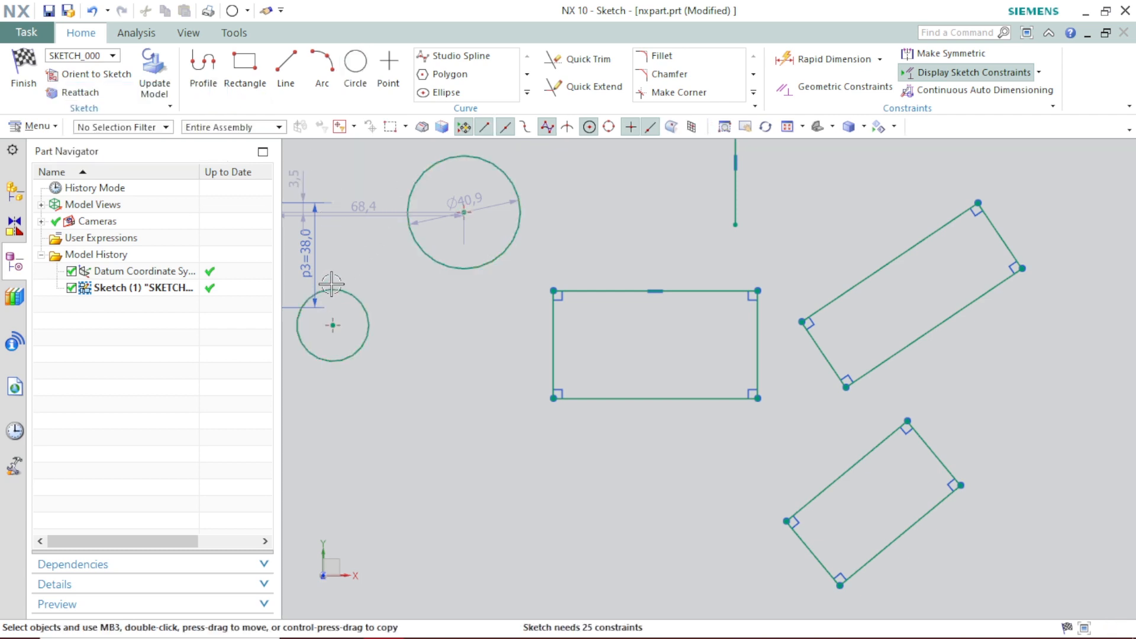
Draw a three-point arc of about 42 mm radius from the large circle's left edge to the top of the small circle.
{"action": "left_click", "coordinate": [322, 66]}
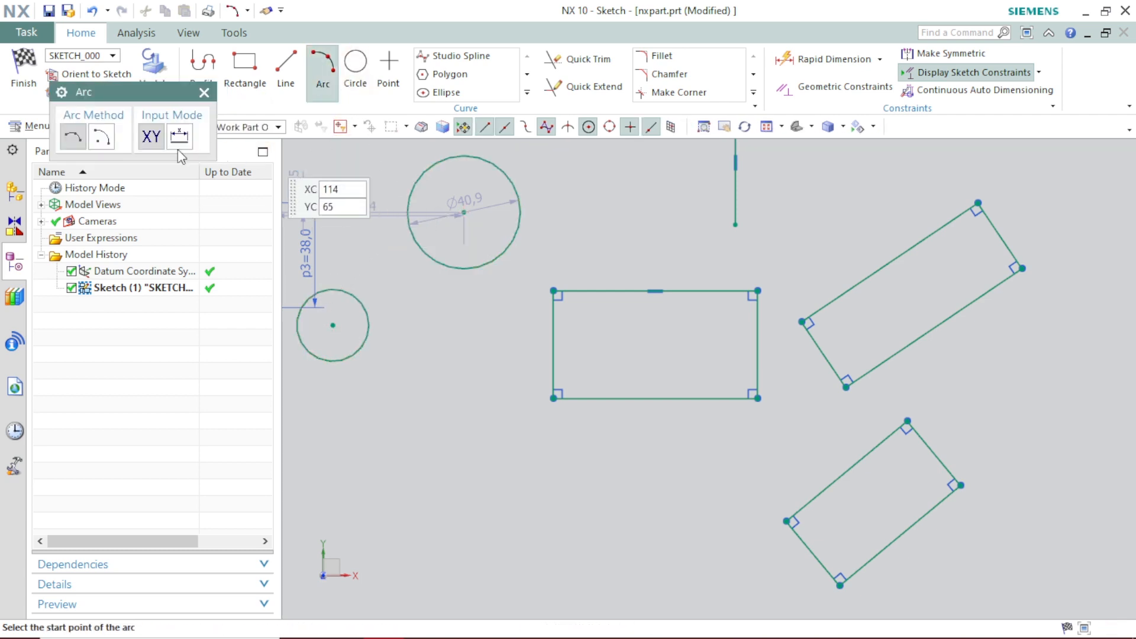
{"action": "left_click", "coordinate": [412, 185]}
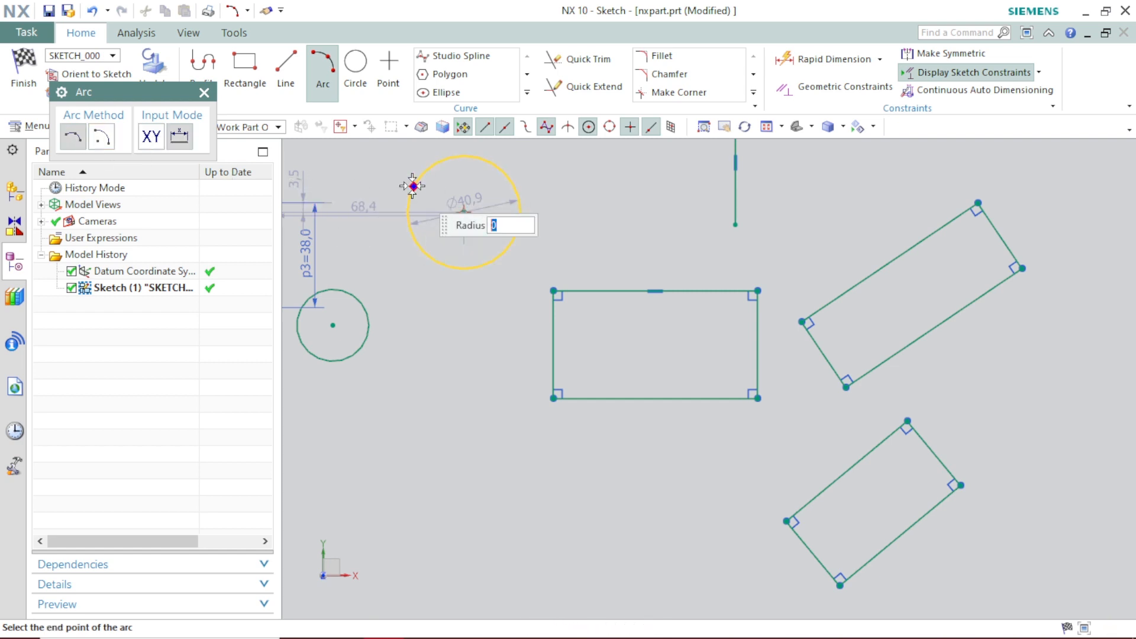
{"action": "left_click", "coordinate": [329, 289]}
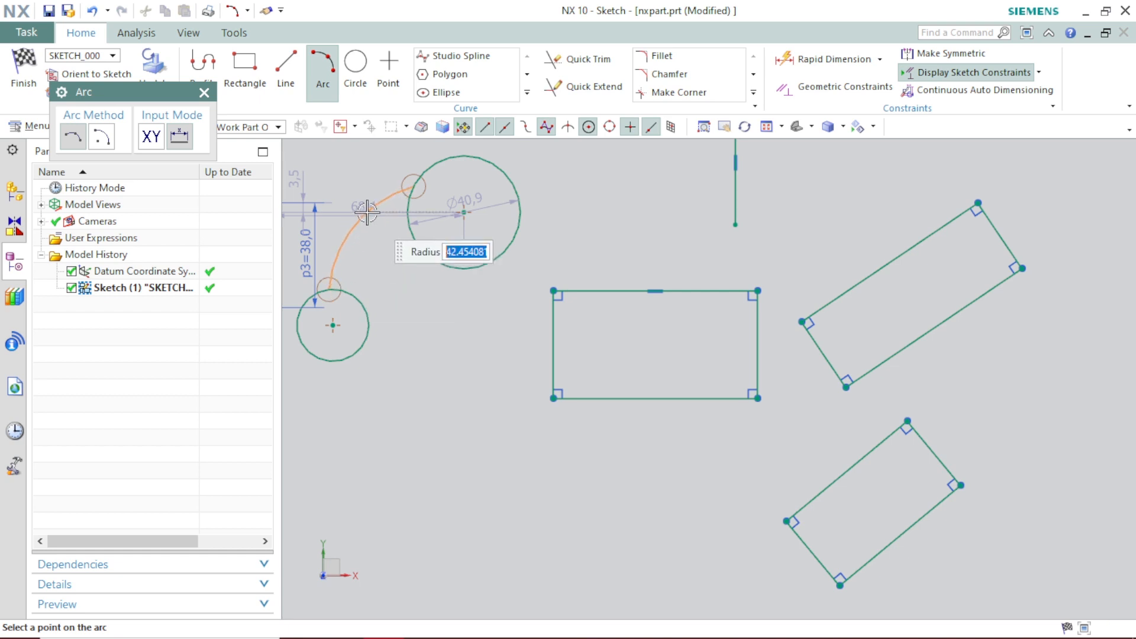
{"action": "left_click", "coordinate": [367, 212]}
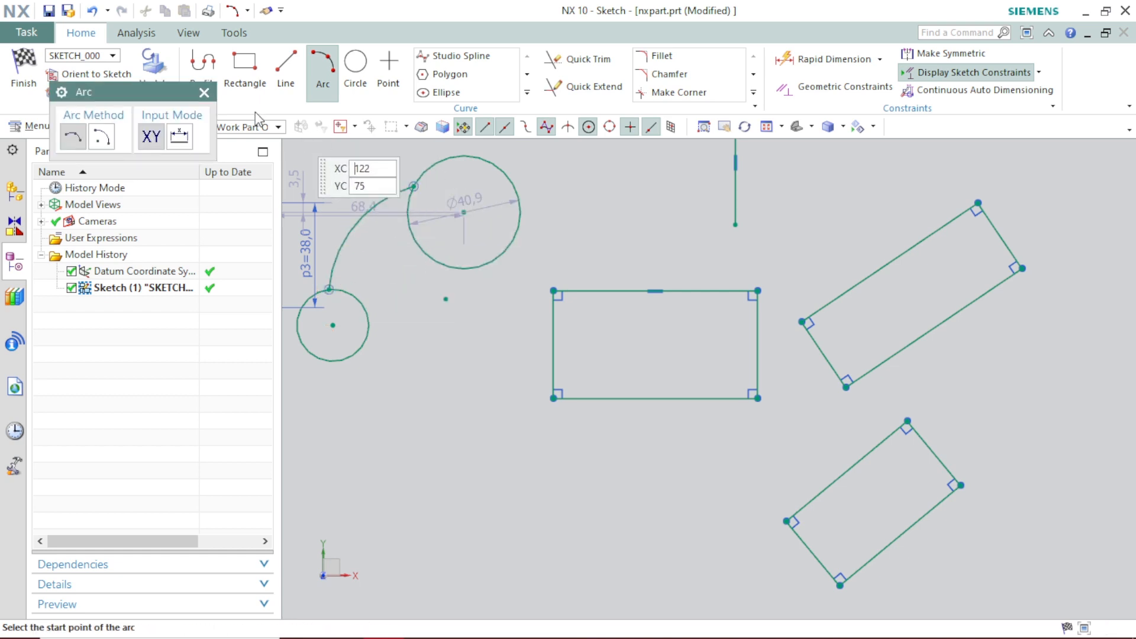
{"action": "key", "text": "Escape"}
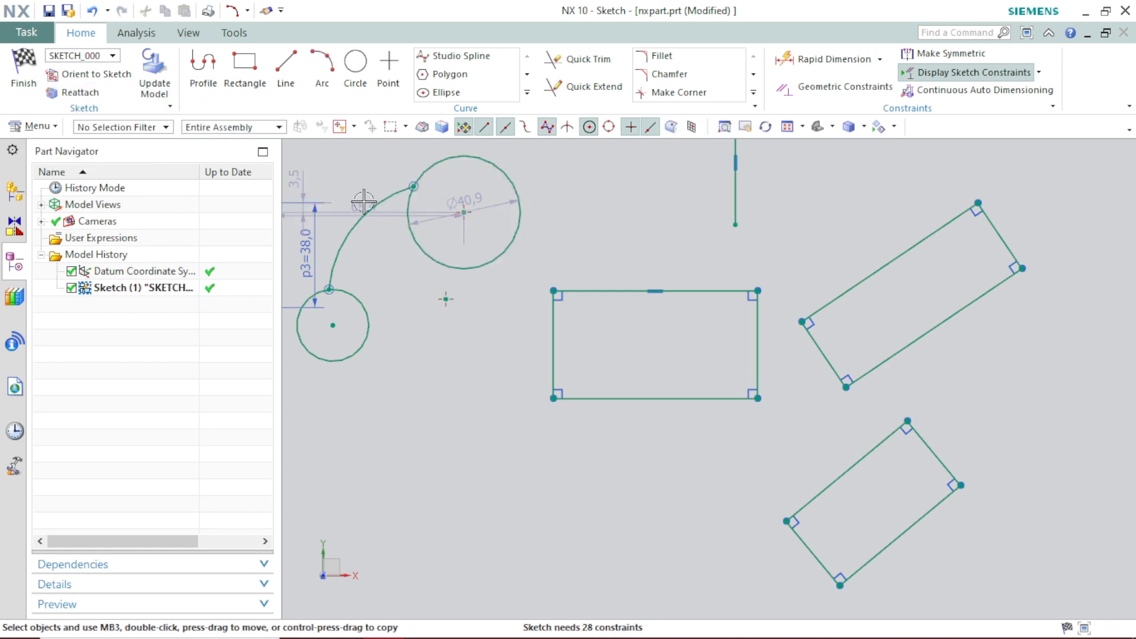
Draw a 19.5 mm radius semicircular arc centered on the midpoint of the horizontal rectangle's left side, ending at its two left corners.
{"action": "left_click", "coordinate": [322, 70]}
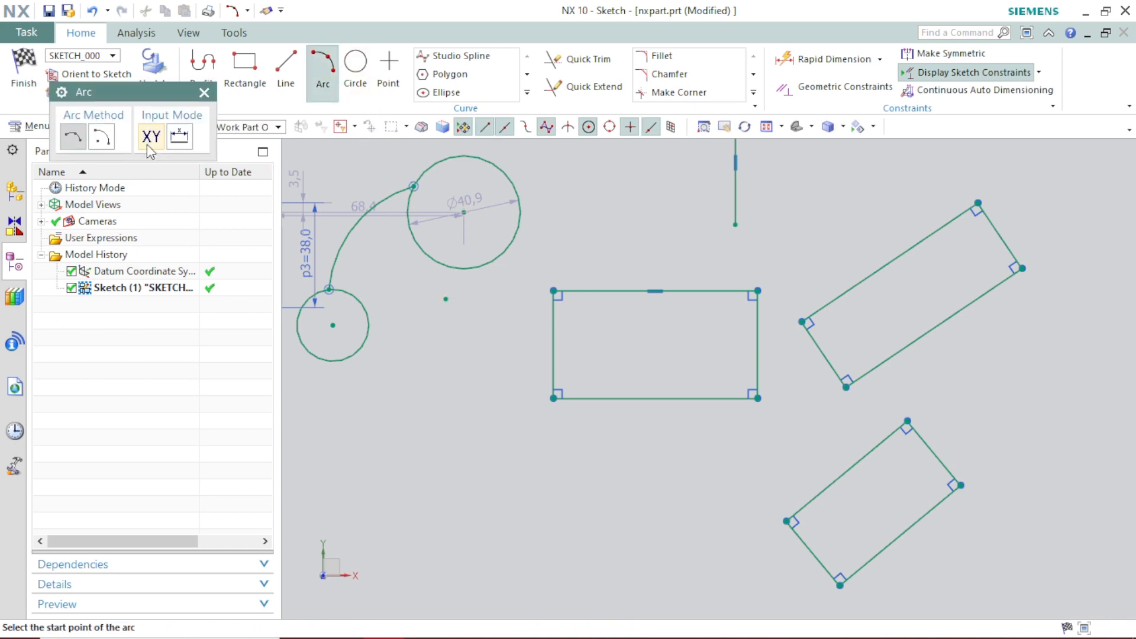
{"action": "left_click", "coordinate": [102, 137]}
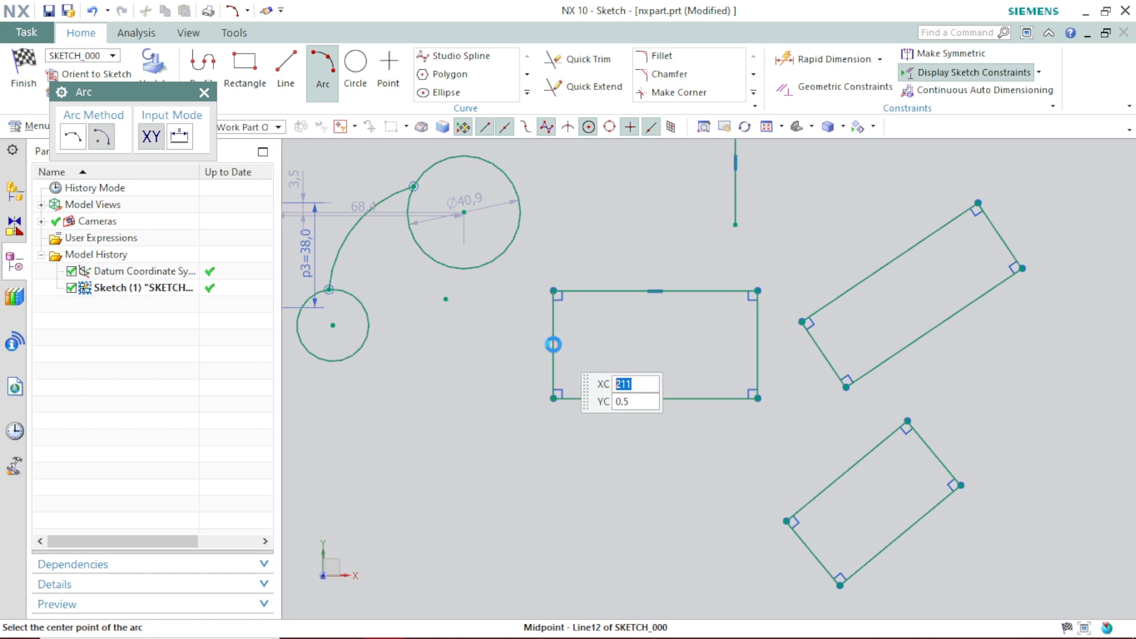
{"action": "left_click", "coordinate": [553, 345]}
{"action": "left_click", "coordinate": [619, 357]}
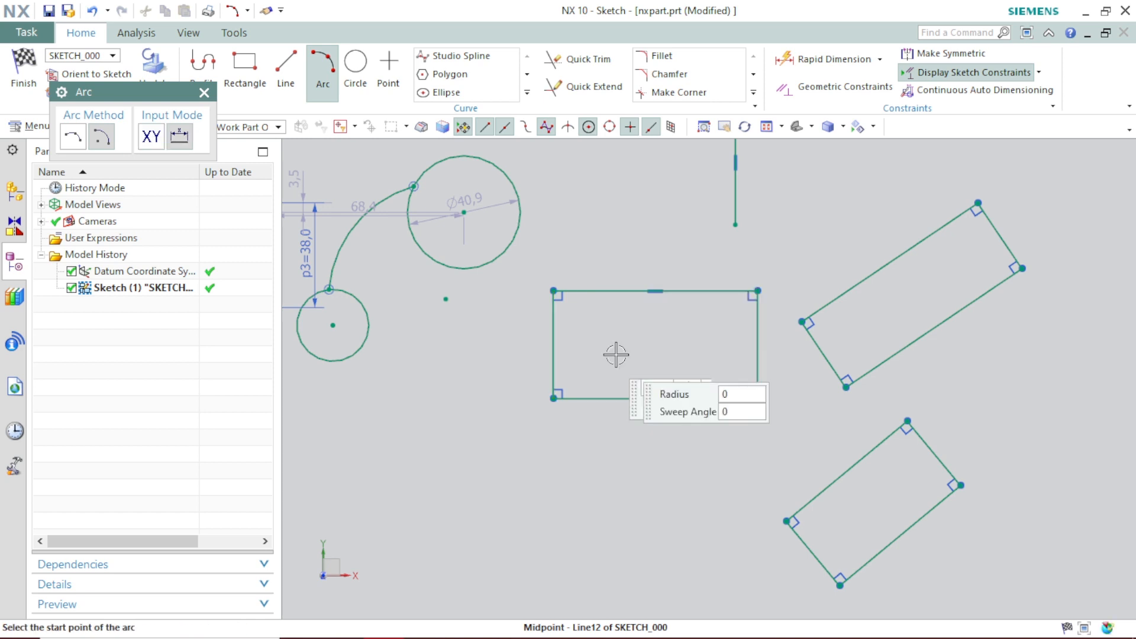
{"action": "left_click", "coordinate": [553, 291]}
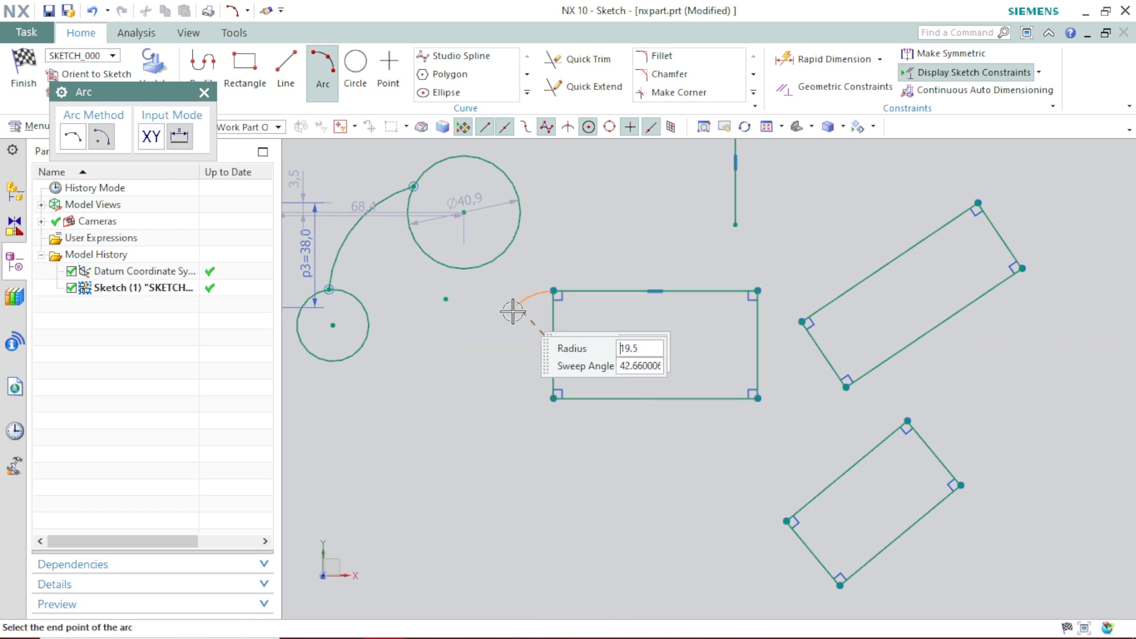
{"action": "left_click", "coordinate": [553, 398]}
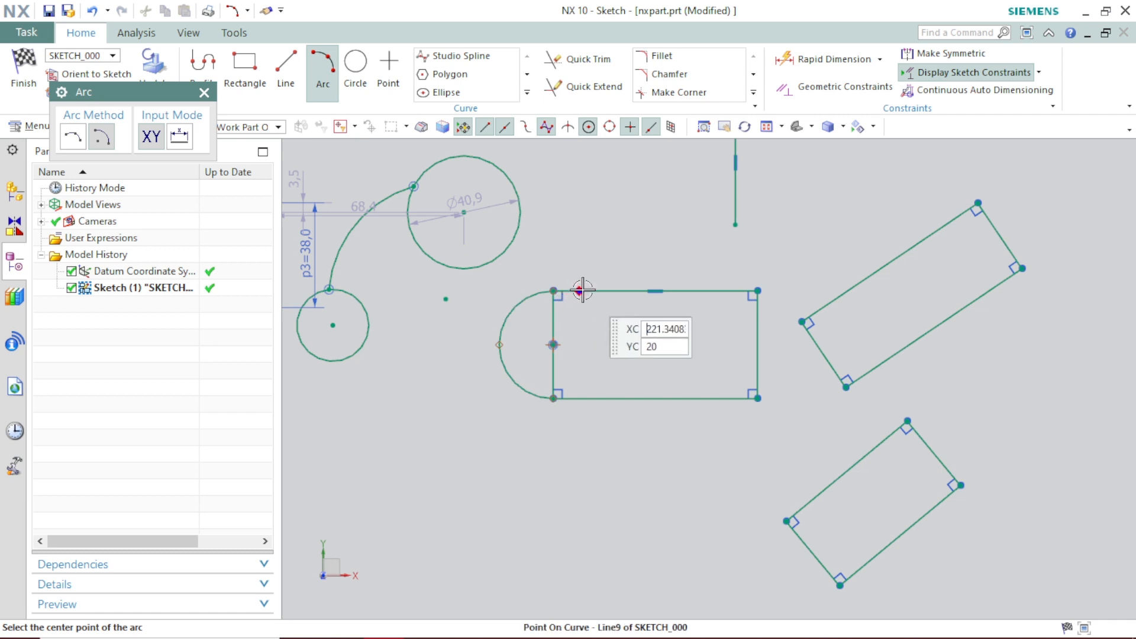
{"action": "left_click", "coordinate": [205, 93]}
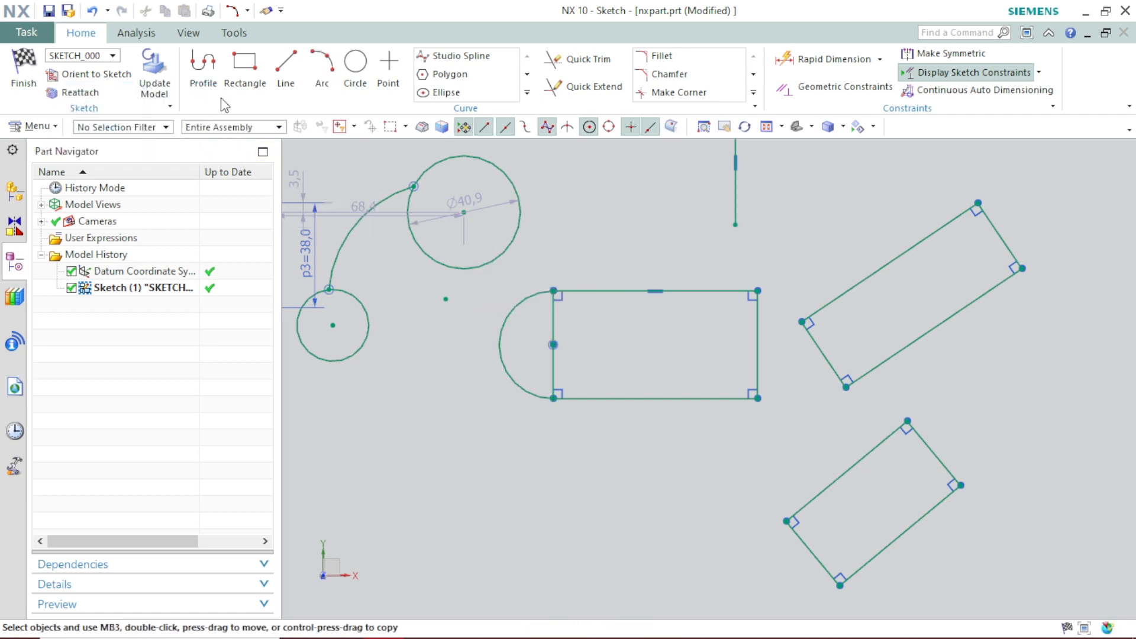
Draw a circle about 36 mm in diameter by its center, below and to the right of the small circle.
{"action": "left_click", "coordinate": [354, 75]}
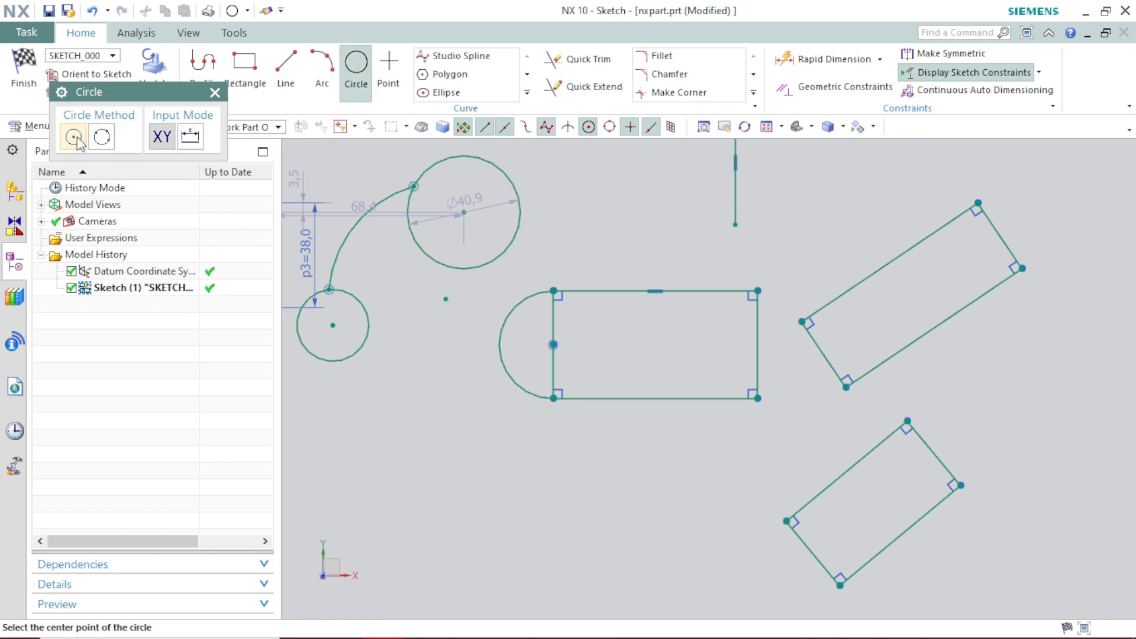
{"action": "left_click", "coordinate": [407, 409]}
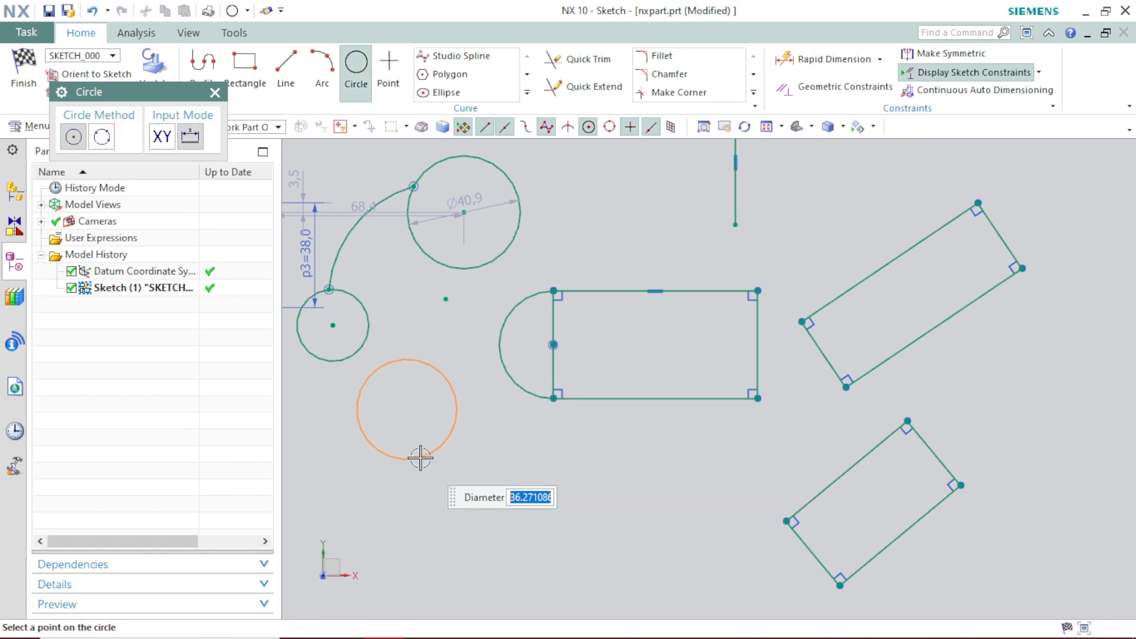
{"action": "left_click", "coordinate": [420, 458]}
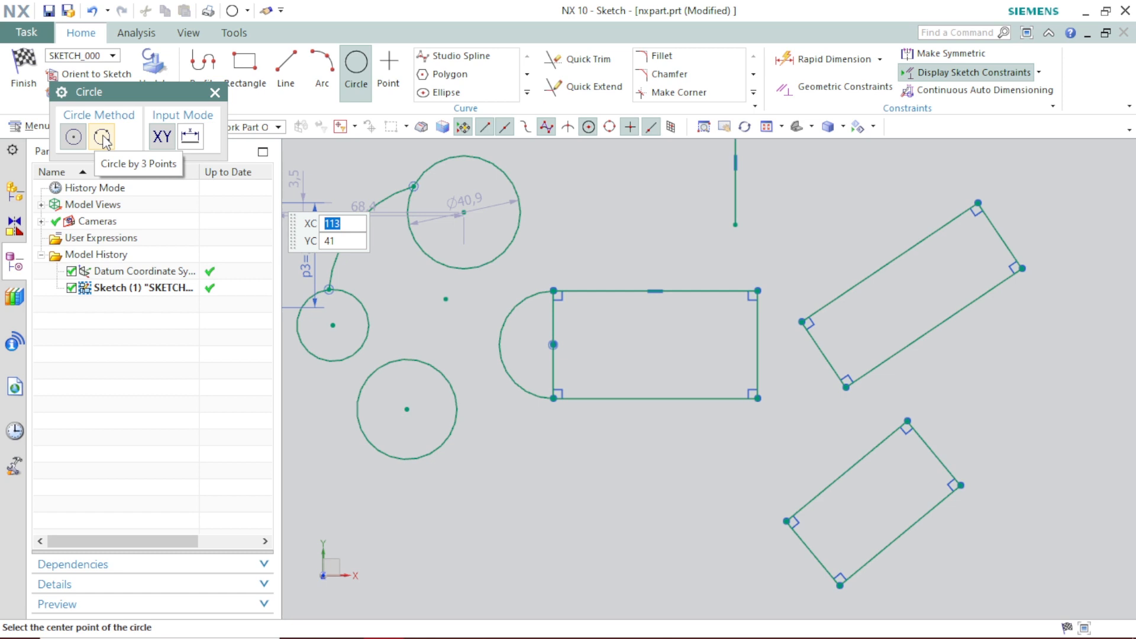
{"action": "left_click", "coordinate": [215, 92]}
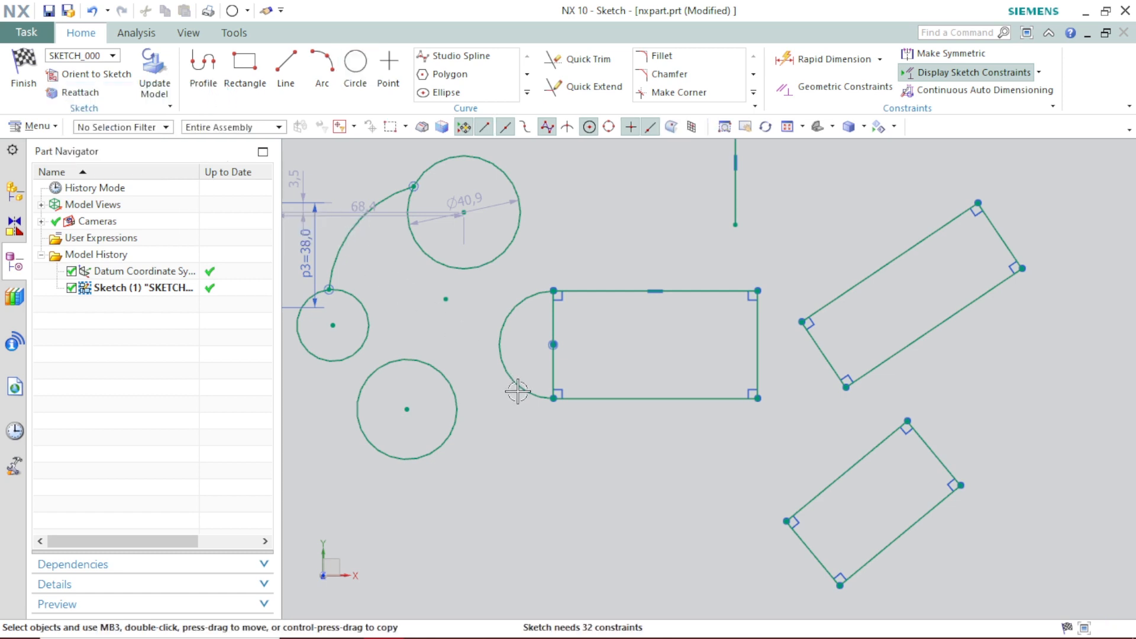
Use the Profile tool to draw a closed triangle with a 44 mm horizontal base above the upper tilted rectangle.
{"action": "scroll", "coordinate": [518, 392], "scroll_direction": "up", "scroll_amount": 3}
{"action": "scroll", "coordinate": [518, 392], "scroll_direction": "down", "scroll_amount": 4}
{"action": "scroll", "coordinate": [589, 456], "scroll_direction": "down", "scroll_amount": 2}
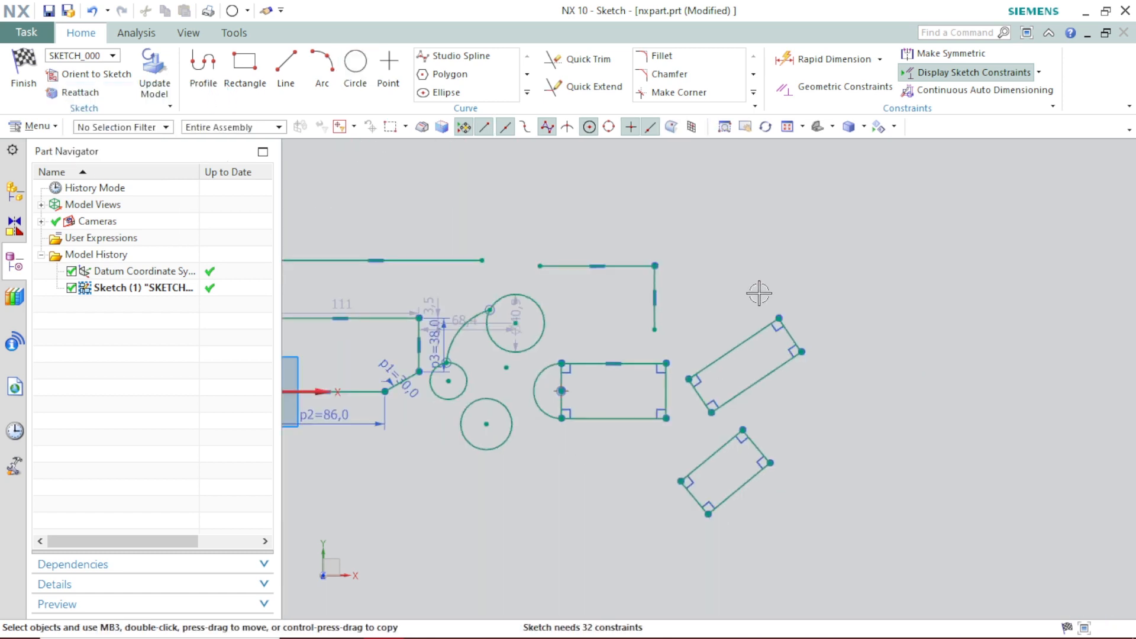
{"action": "scroll", "coordinate": [758, 287], "scroll_direction": "up", "scroll_amount": 3}
{"action": "scroll", "coordinate": [758, 286], "scroll_direction": "up", "scroll_amount": 2}
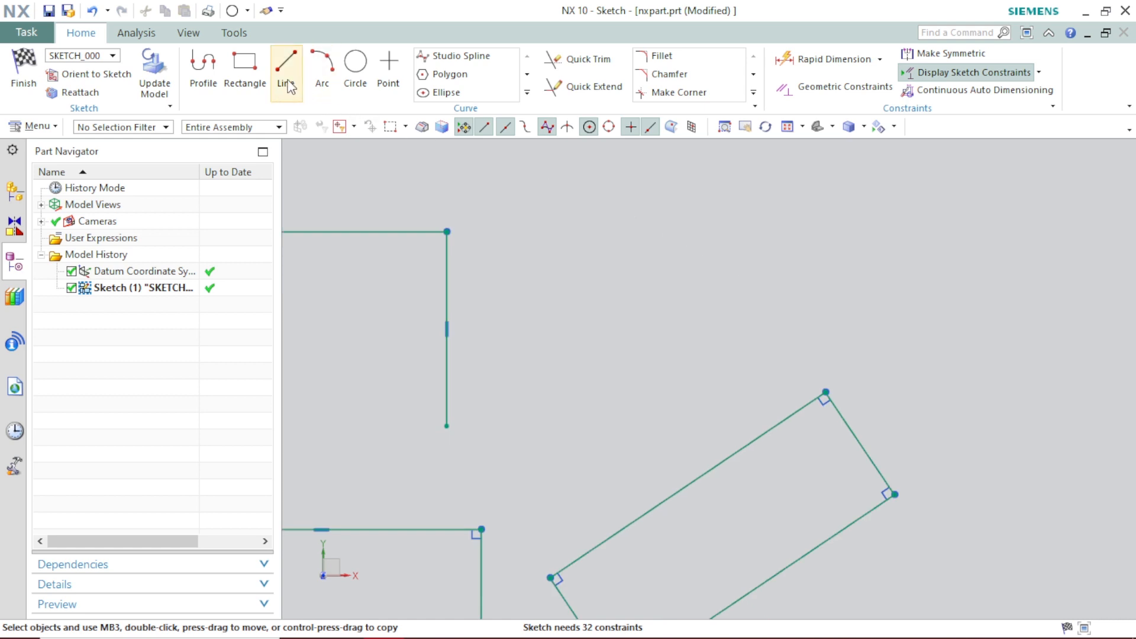
{"action": "left_click", "coordinate": [212, 66]}
{"action": "left_click", "coordinate": [696, 203]}
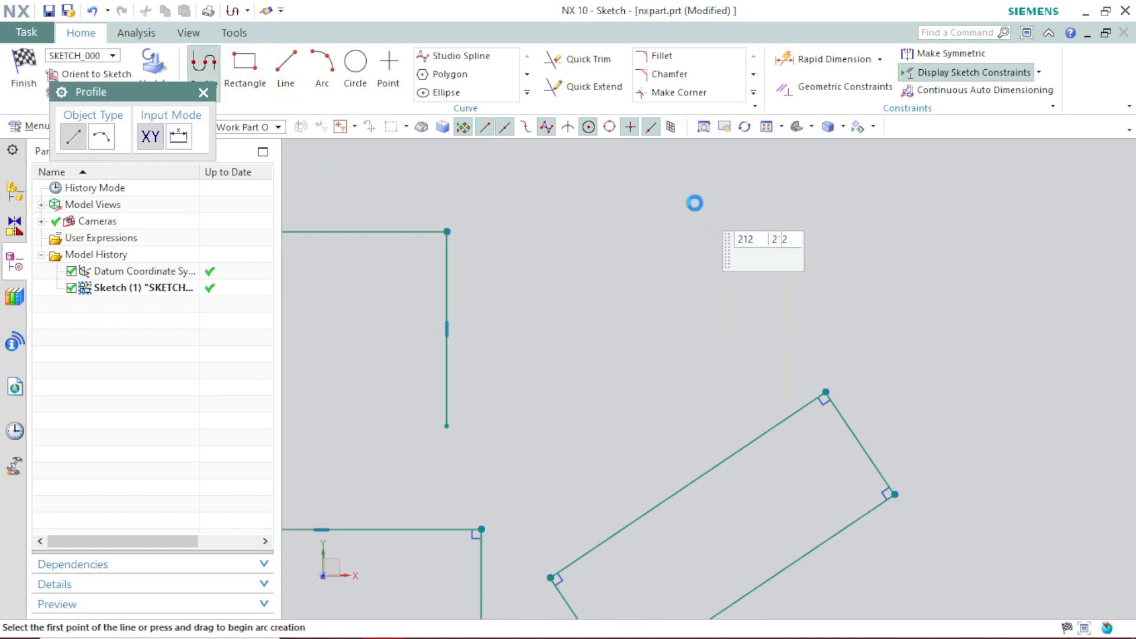
{"action": "left_click", "coordinate": [606, 373]}
{"action": "left_click", "coordinate": [796, 372]}
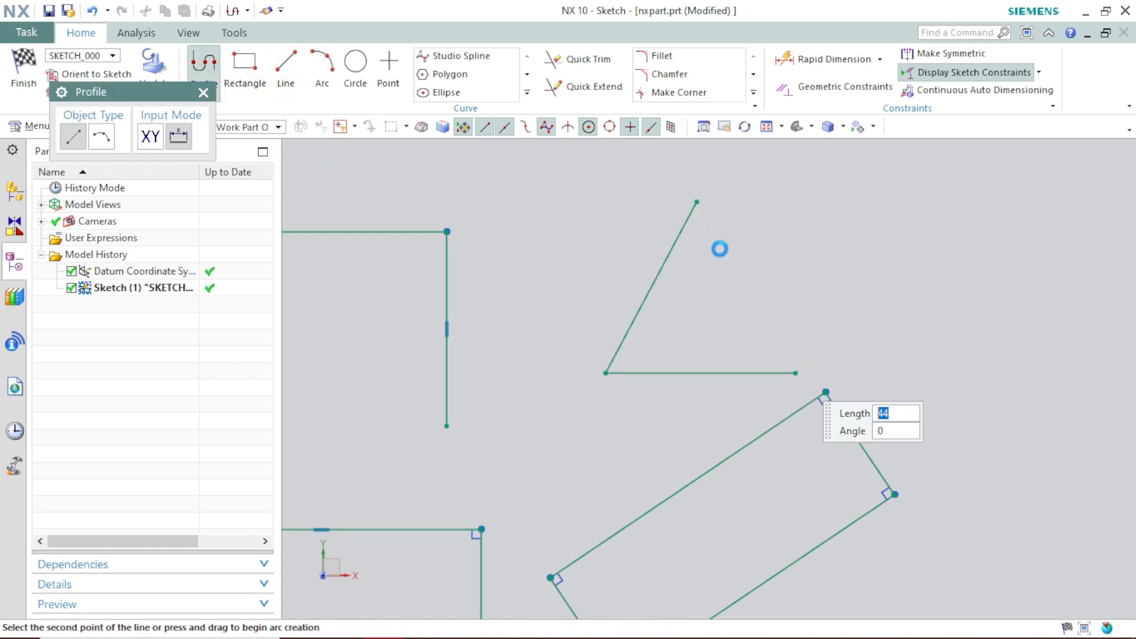
{"action": "left_click", "coordinate": [697, 202]}
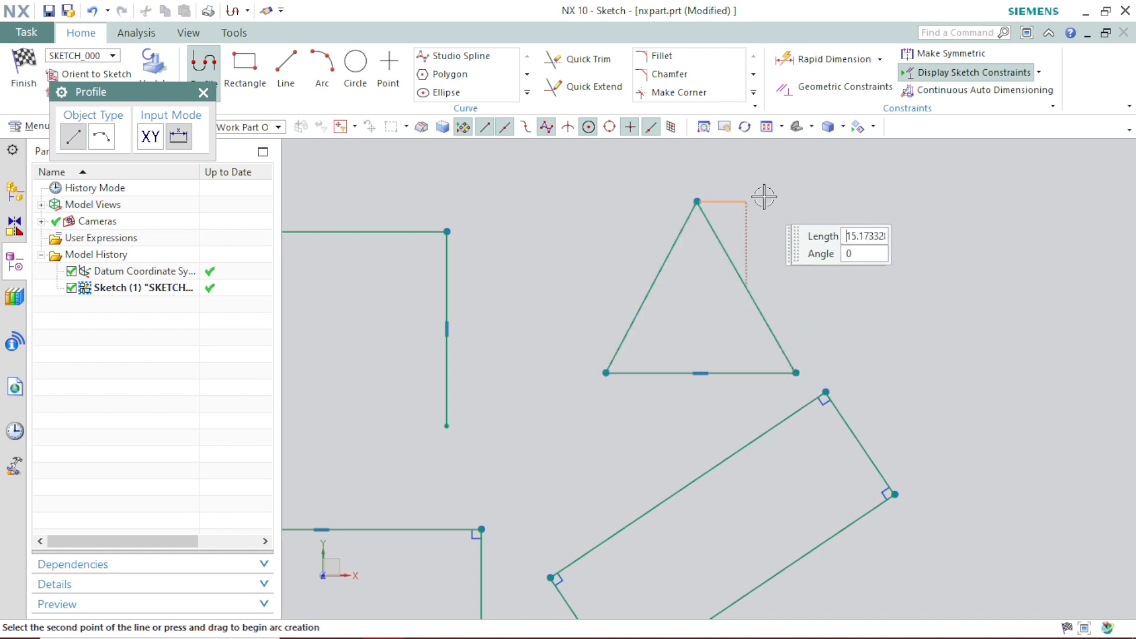
{"action": "right_click", "coordinate": [783, 196]}
{"action": "left_click", "coordinate": [816, 234]}
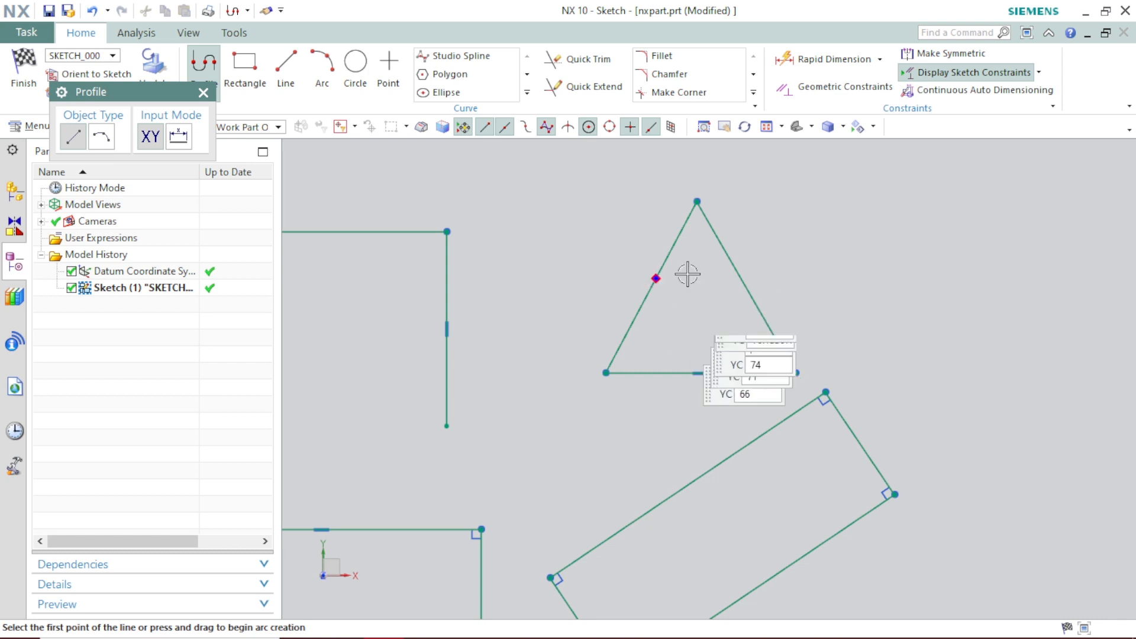
{"action": "left_click", "coordinate": [203, 92]}
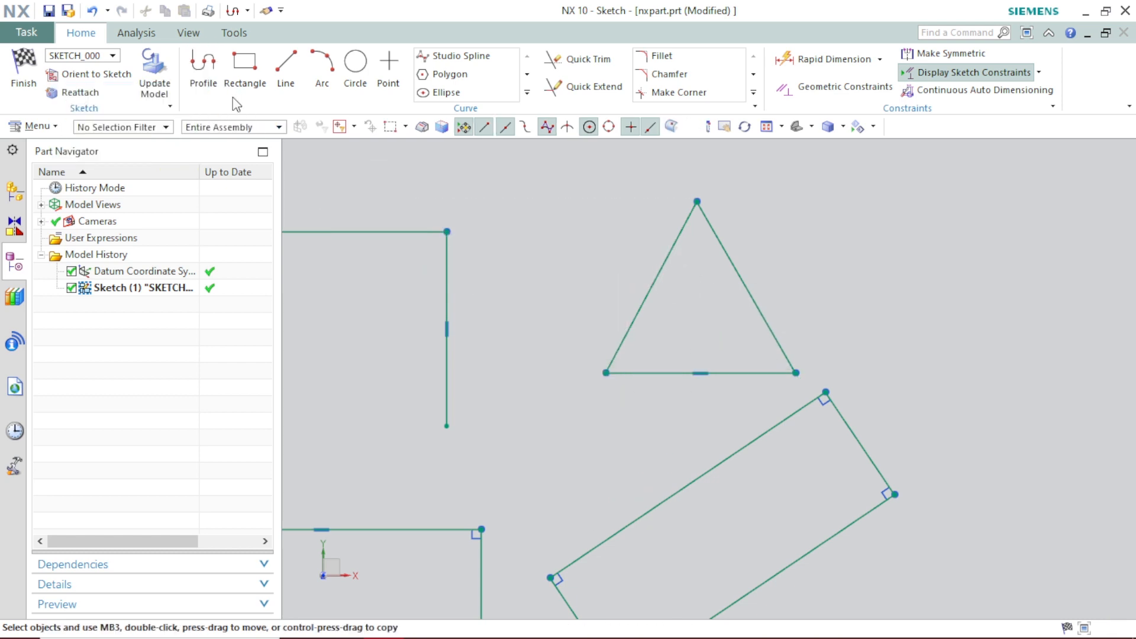
Draw a three-point circle about 26 mm in diameter through the midpoints of the triangle's three sides.
{"action": "left_click", "coordinate": [356, 80]}
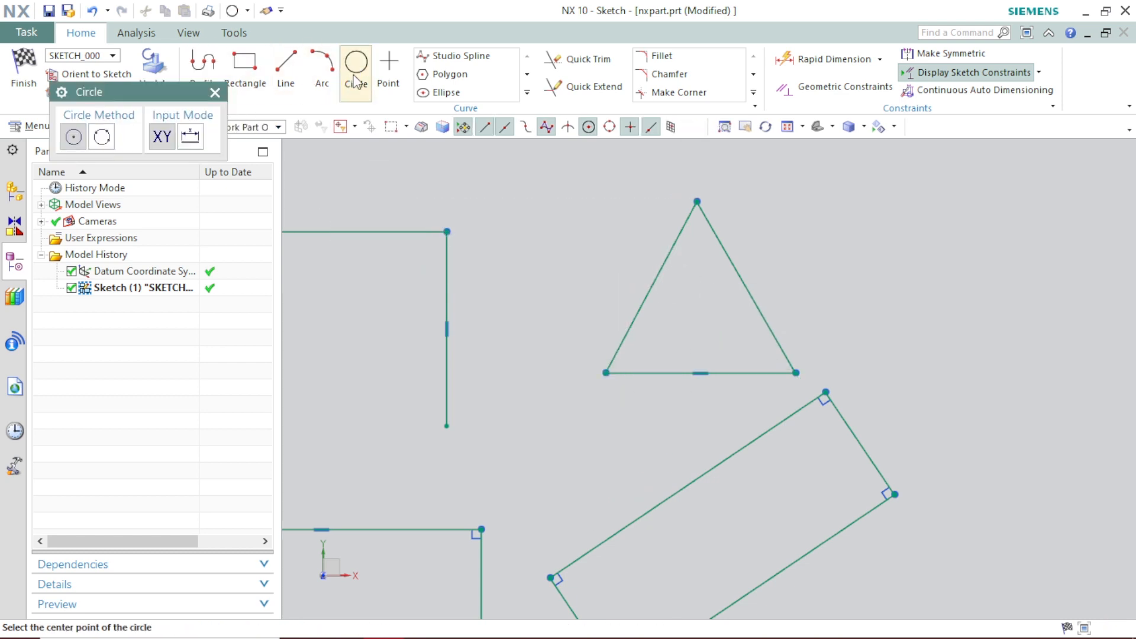
{"action": "left_click", "coordinate": [103, 136]}
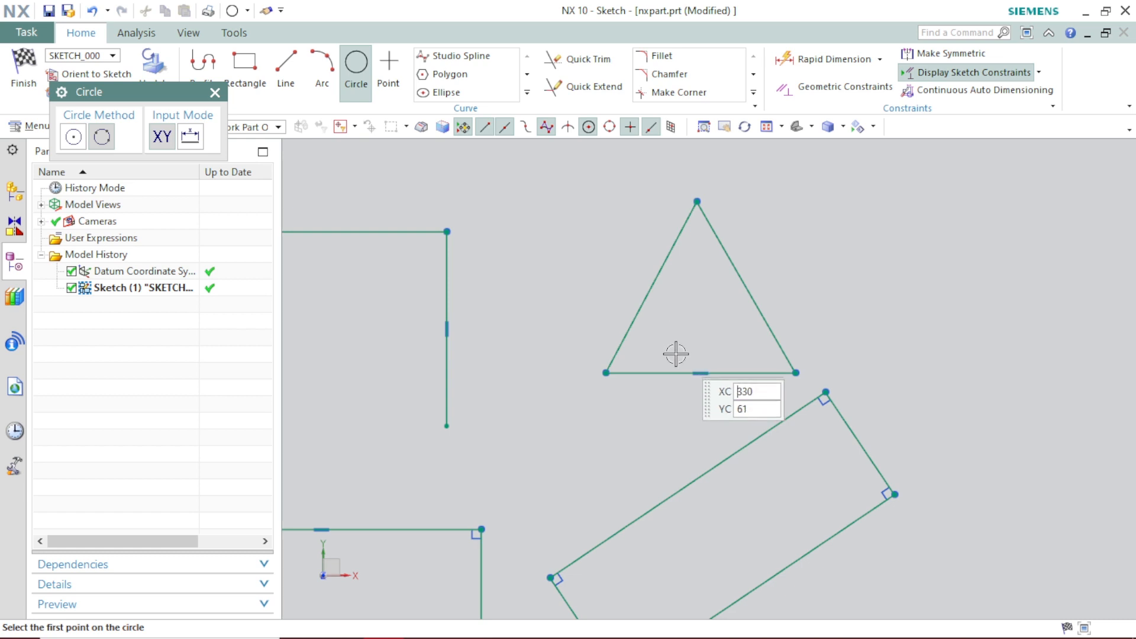
{"action": "left_click", "coordinate": [700, 373]}
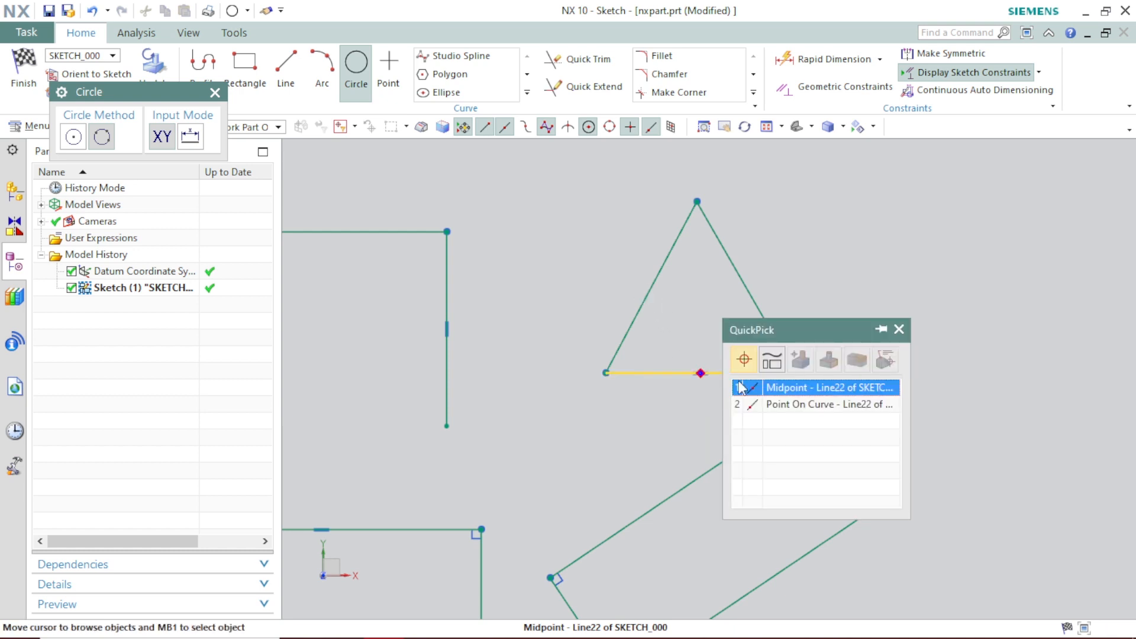
{"action": "left_click", "coordinate": [769, 389]}
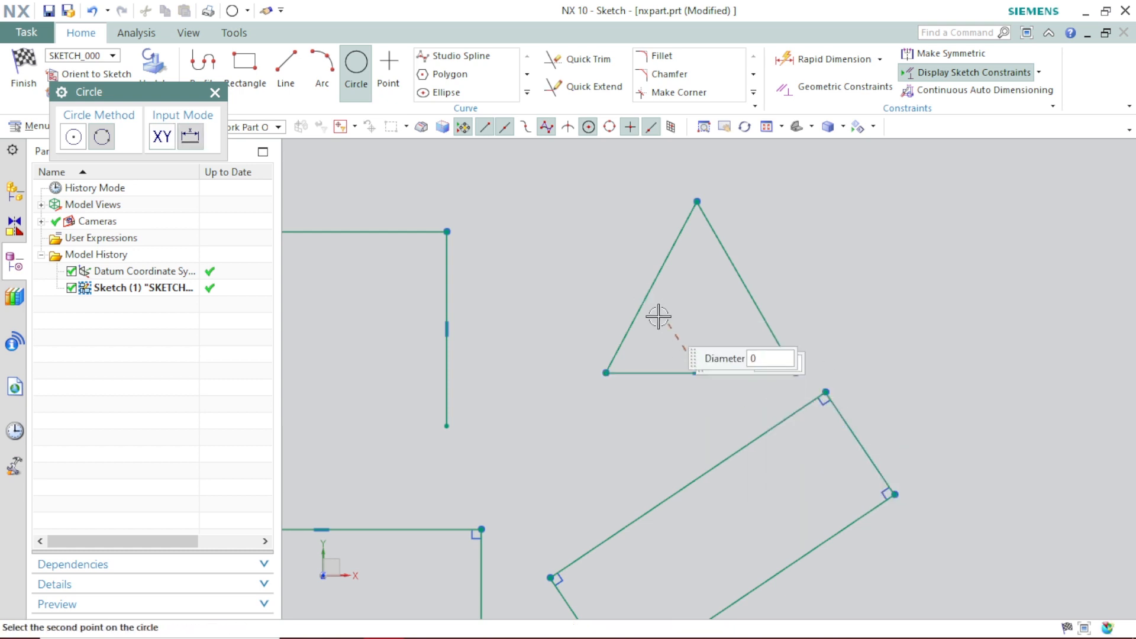
{"action": "left_click", "coordinate": [652, 286]}
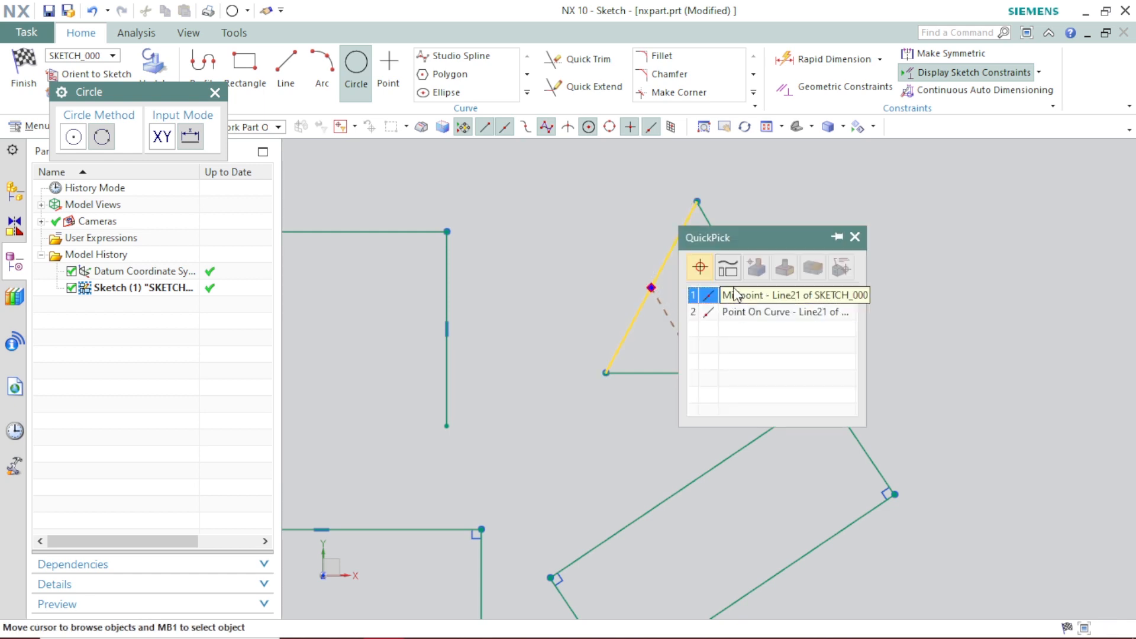
{"action": "left_click", "coordinate": [708, 294]}
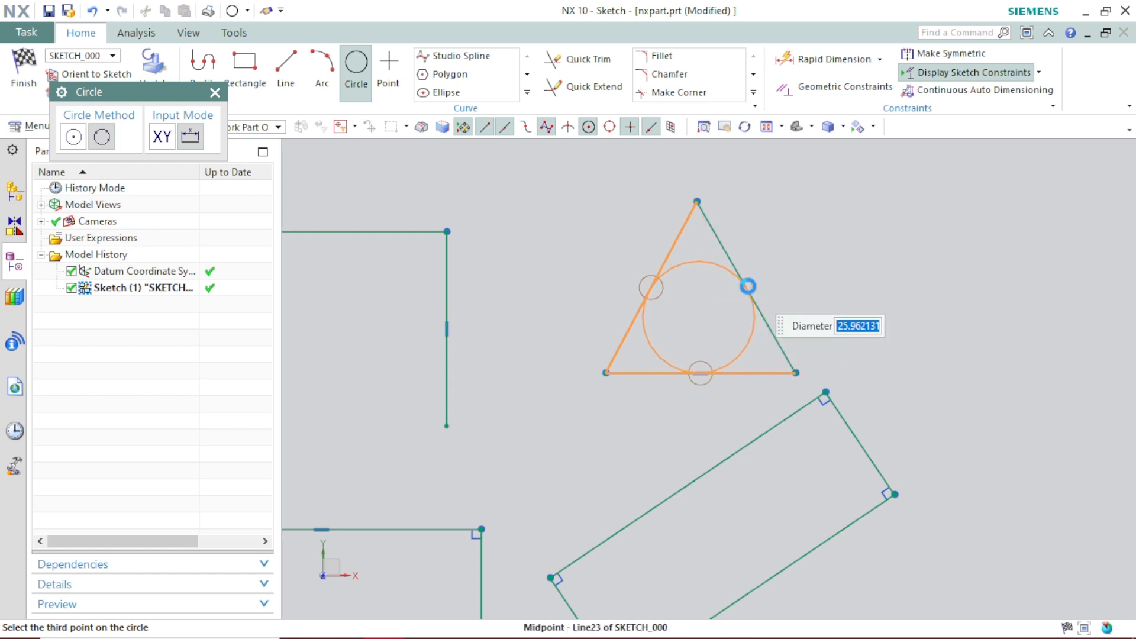
{"action": "left_click", "coordinate": [748, 287]}
{"action": "left_click", "coordinate": [799, 299]}
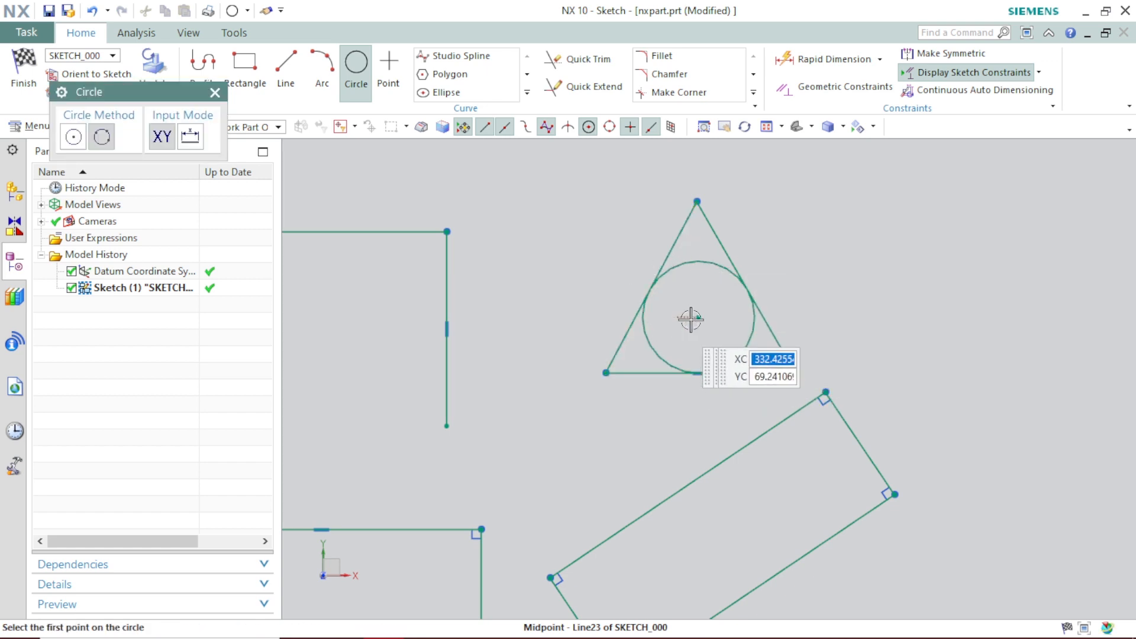
{"action": "left_click", "coordinate": [216, 94]}
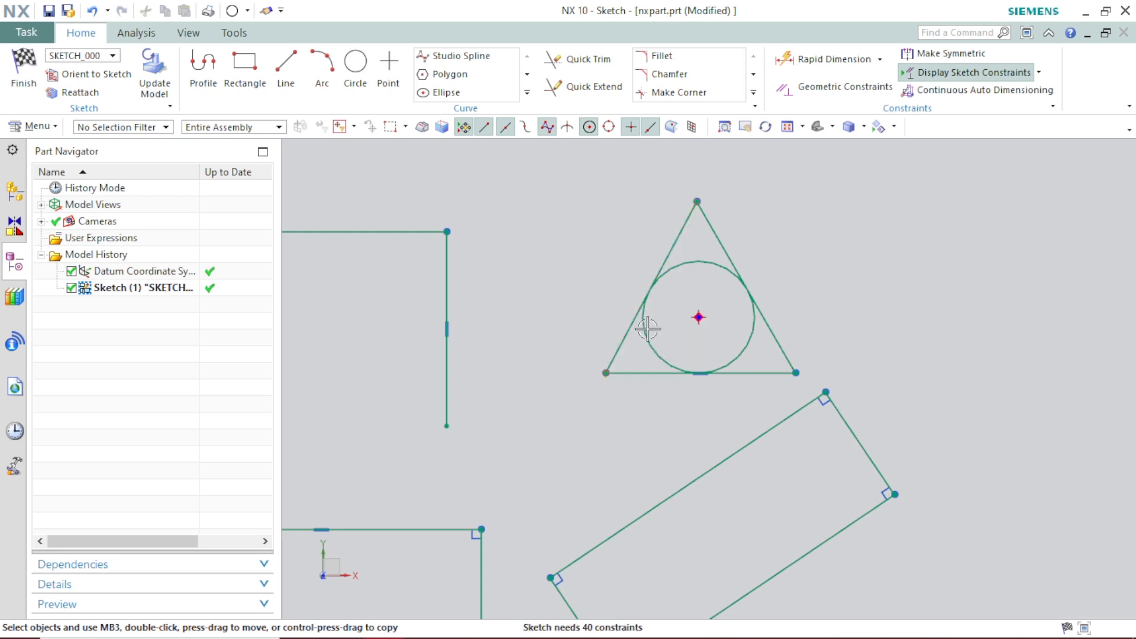
{"action": "left_click", "coordinate": [356, 64]}
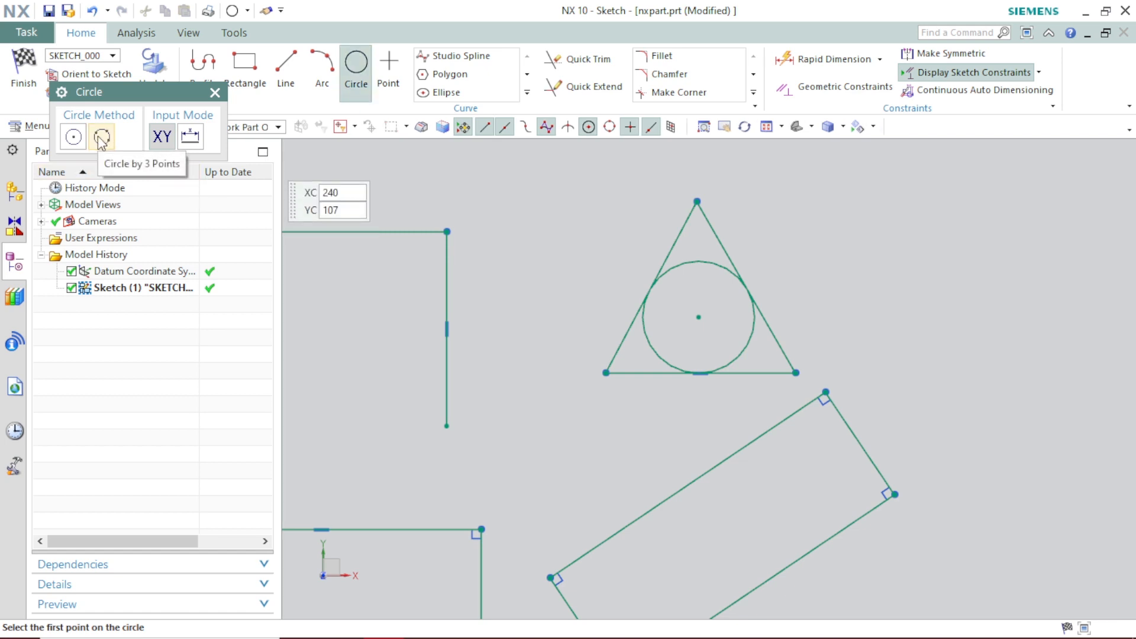
{"action": "left_click", "coordinate": [215, 92]}
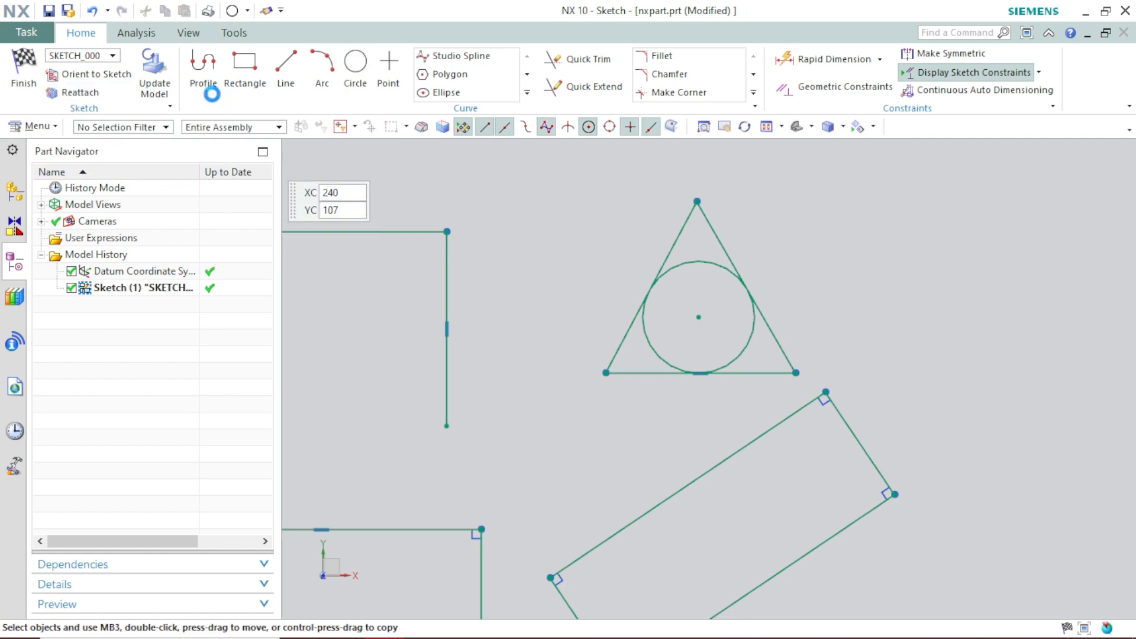
Place three sketch points around the triangle: one to its upper left and two to its right.
{"action": "left_click", "coordinate": [391, 86]}
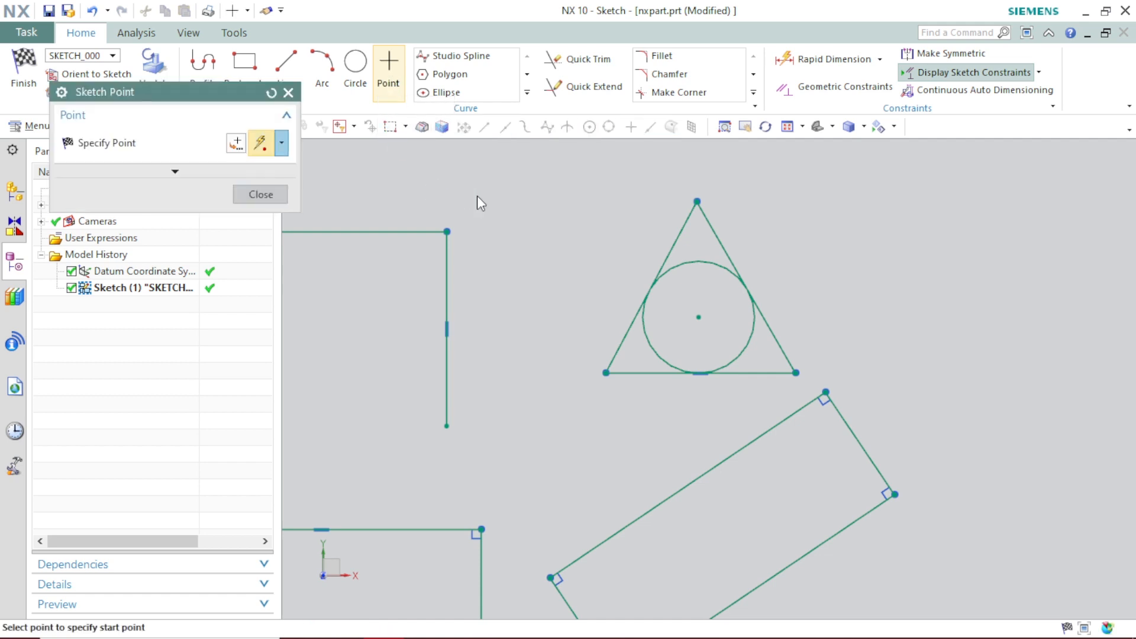
{"action": "left_click", "coordinate": [523, 236]}
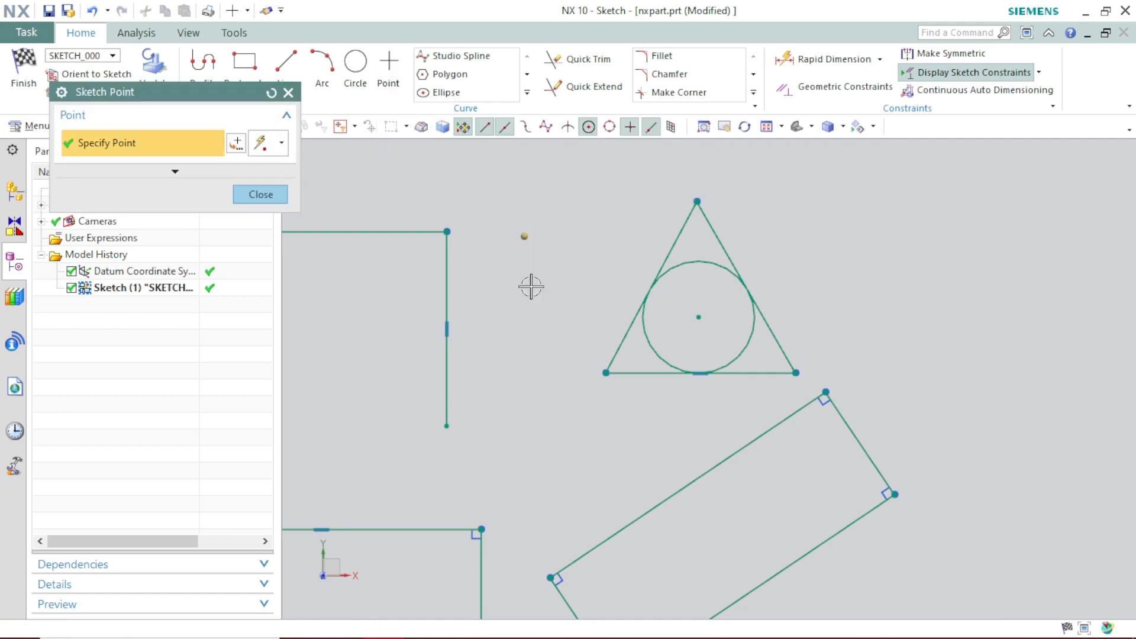
{"action": "left_click", "coordinate": [793, 229]}
{"action": "left_click", "coordinate": [819, 309]}
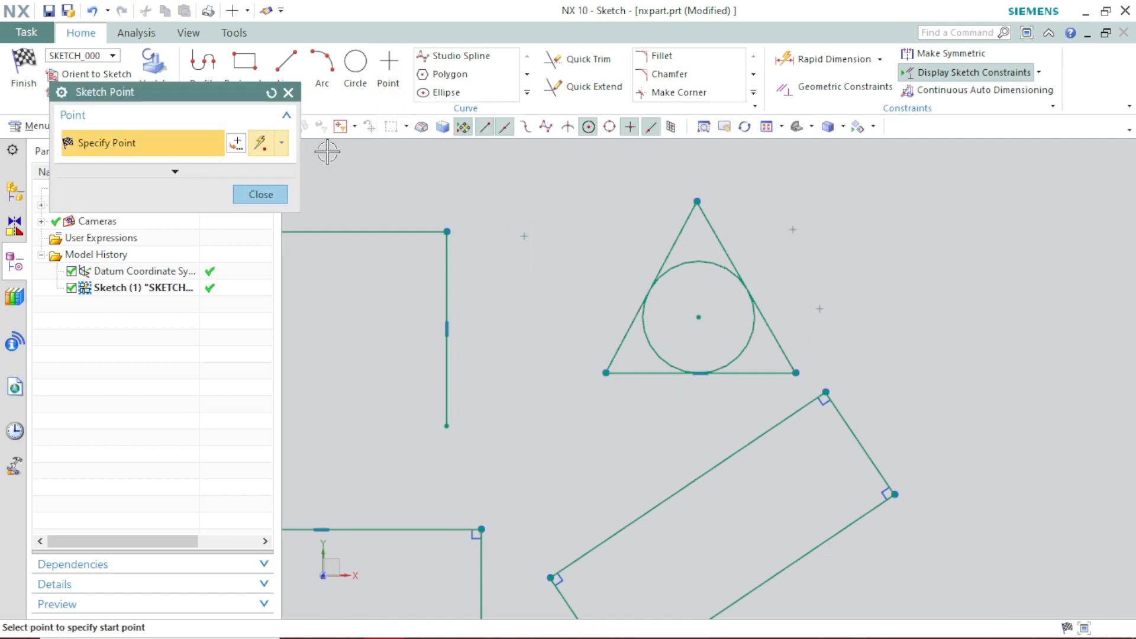
{"action": "left_click", "coordinate": [288, 93]}
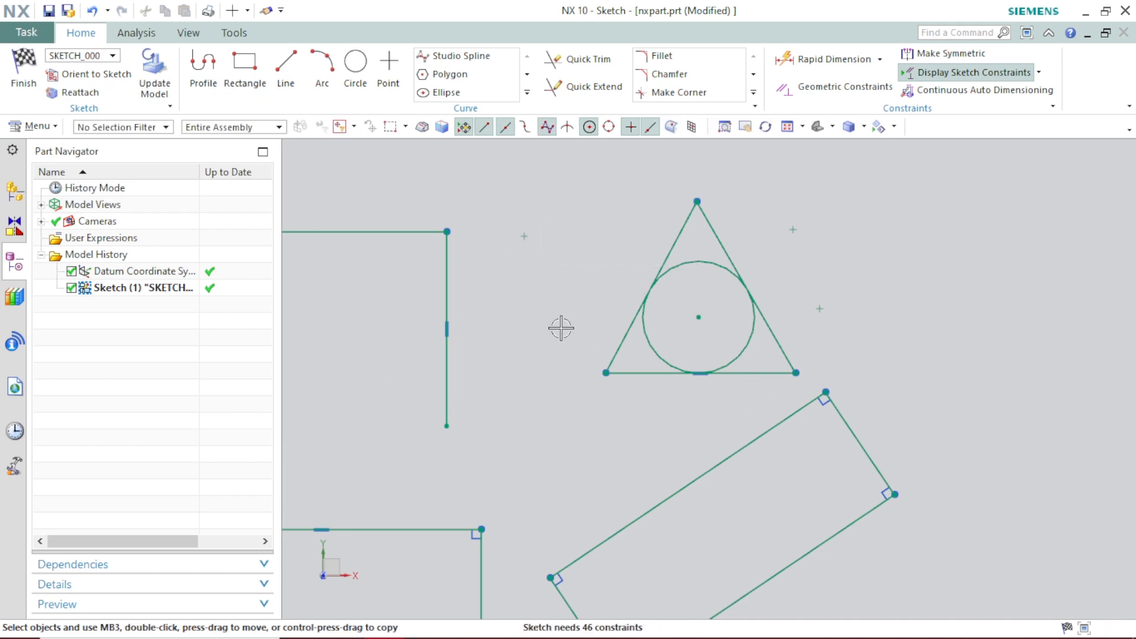
{"action": "scroll", "coordinate": [559, 327], "scroll_direction": "up", "scroll_amount": 2}
{"action": "scroll", "coordinate": [561, 328], "scroll_direction": "down", "scroll_amount": 3}
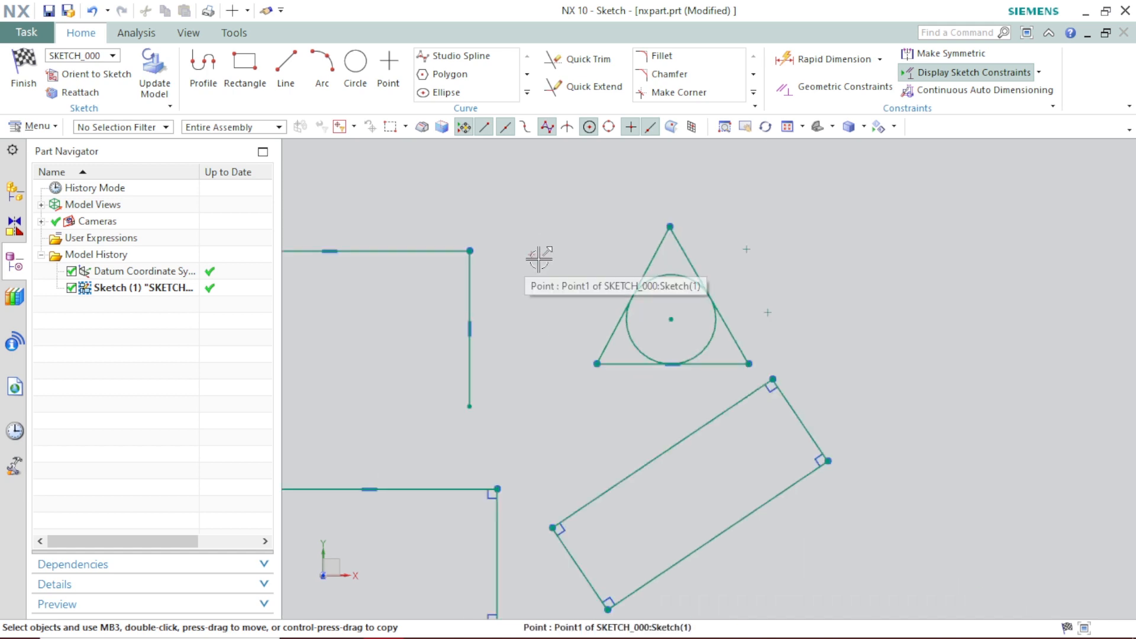
{"action": "left_click", "coordinate": [355, 66]}
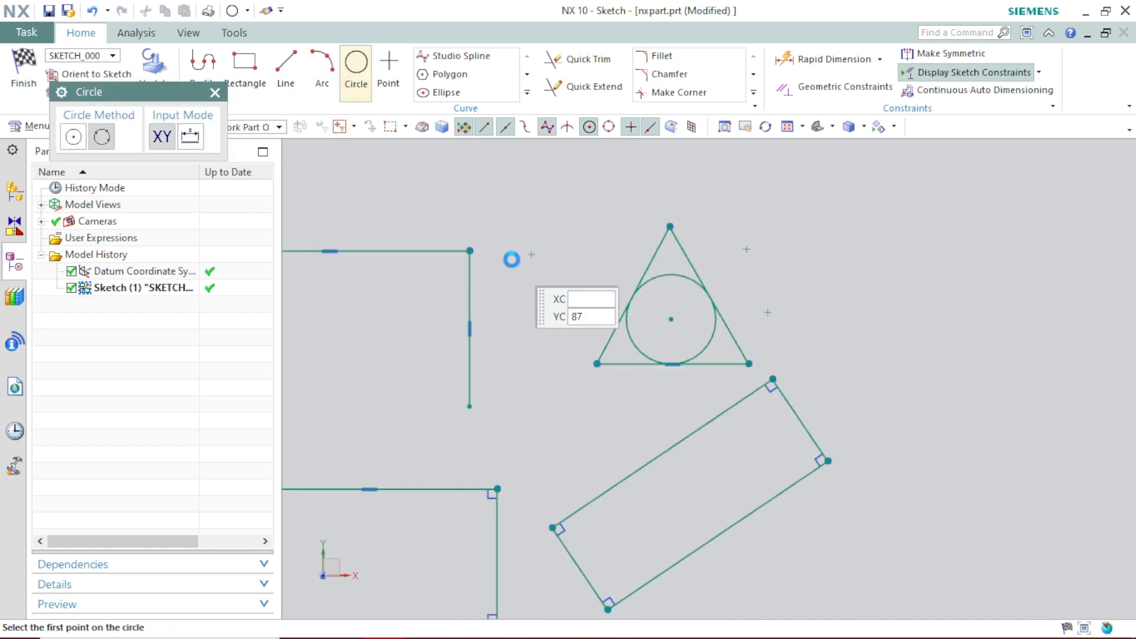
{"action": "left_click", "coordinate": [532, 256]}
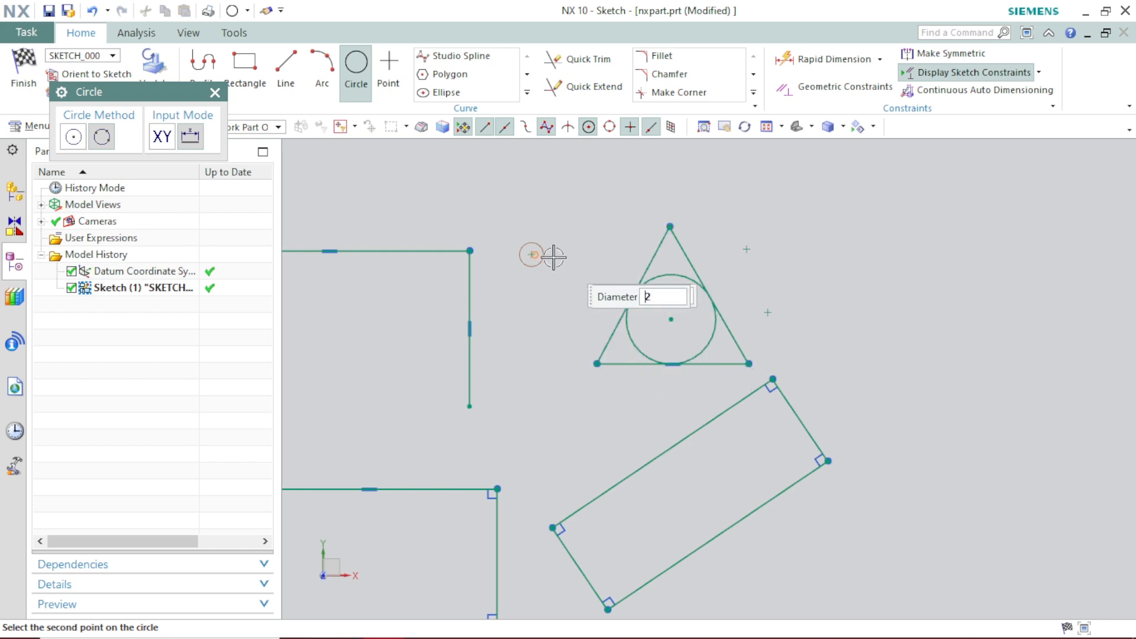
{"action": "scroll", "coordinate": [545, 254], "scroll_direction": "up", "scroll_amount": 5}
{"action": "scroll", "coordinate": [538, 250], "scroll_direction": "up", "scroll_amount": 2}
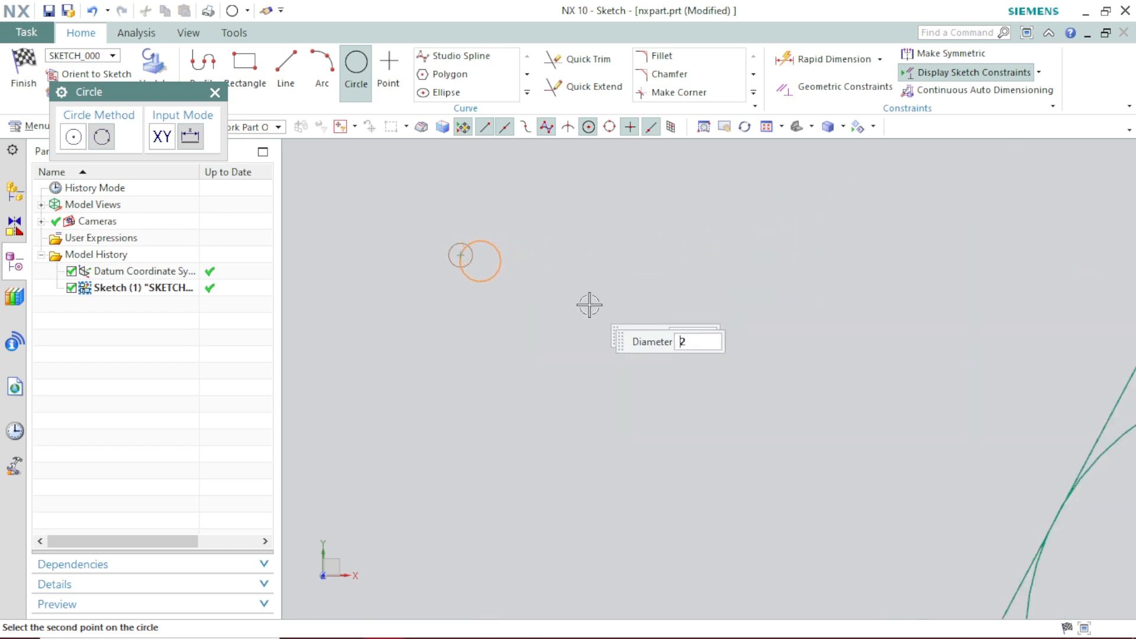
{"action": "left_click", "coordinate": [67, 142]}
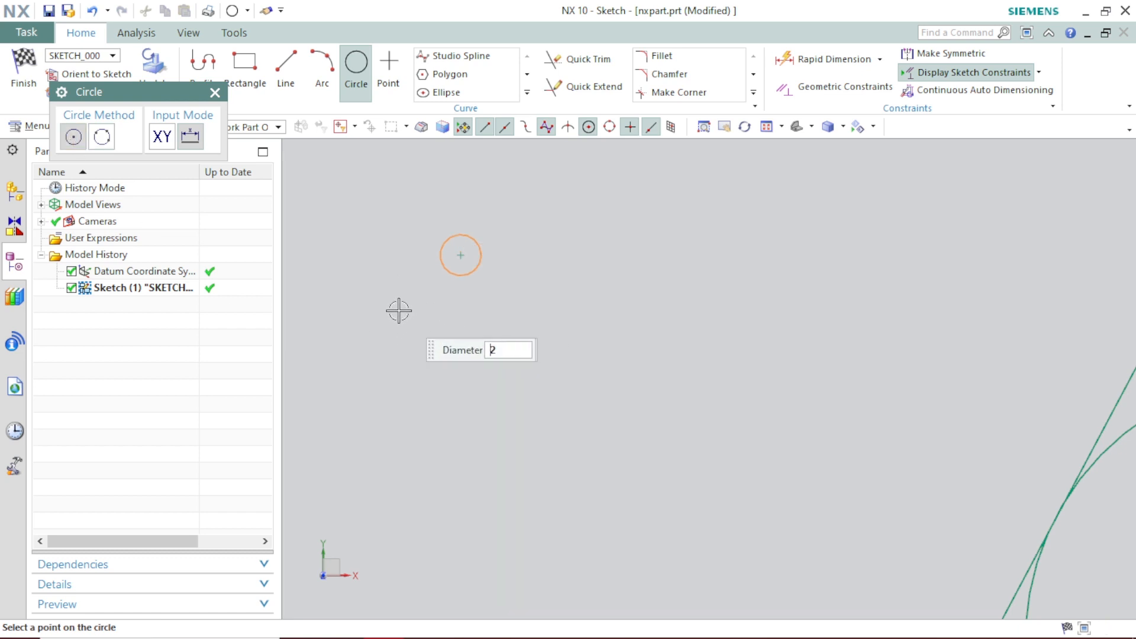
{"action": "left_click", "coordinate": [215, 92]}
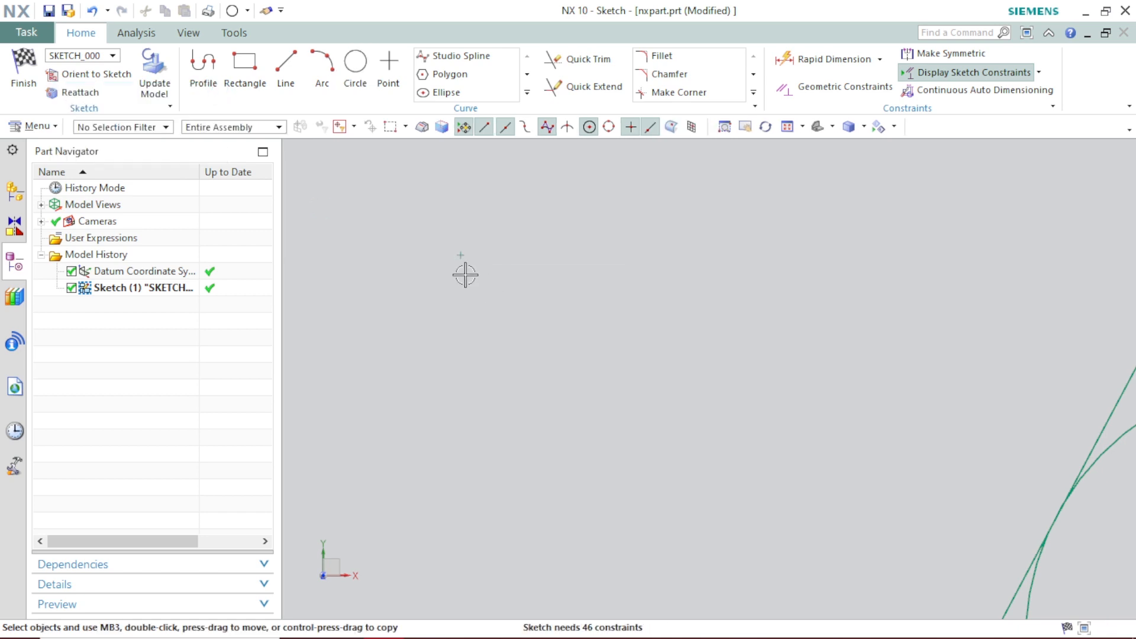
Draw center-based circles on two sketch points: about 8 mm in diameter left of the triangle, and a larger one on the lower right point.
{"action": "left_click", "coordinate": [357, 70]}
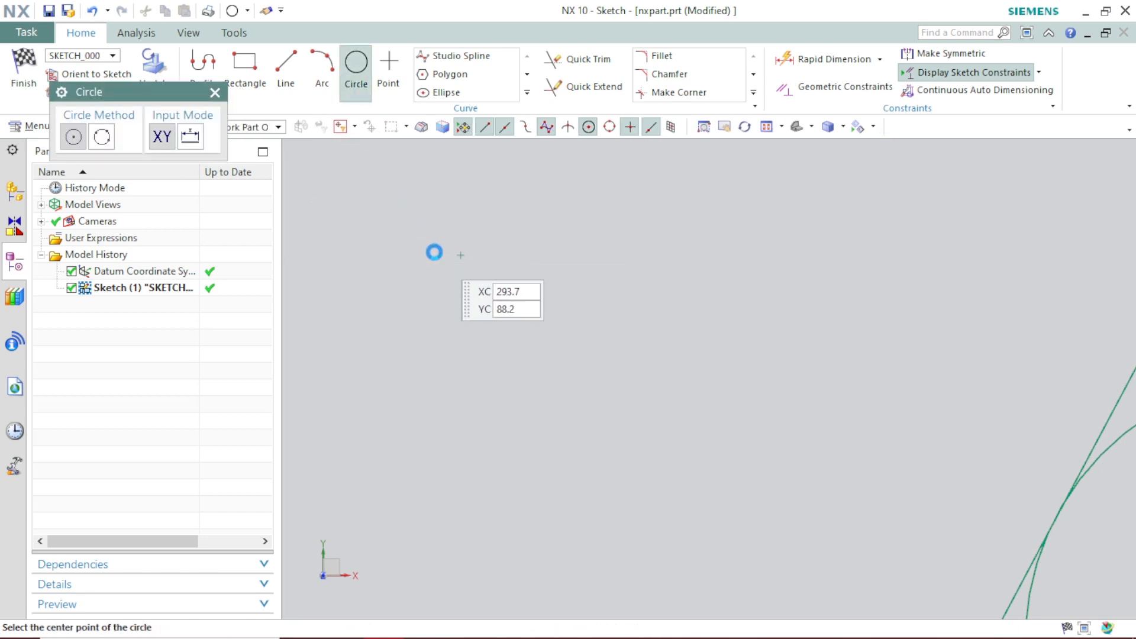
{"action": "left_click", "coordinate": [460, 255]}
{"action": "left_click", "coordinate": [494, 330]}
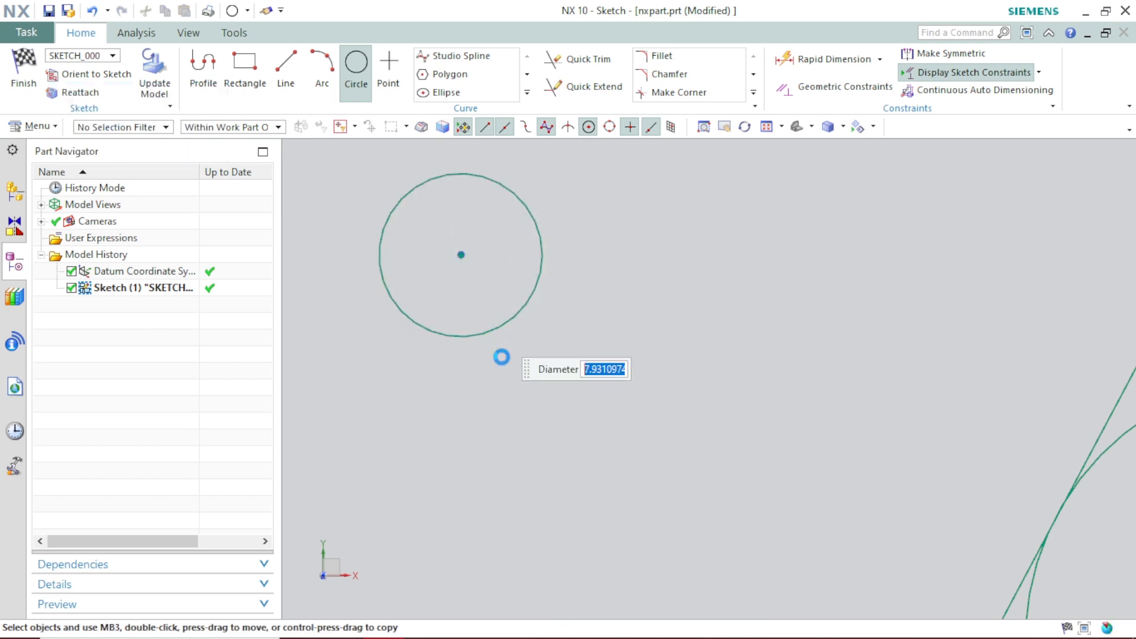
{"action": "scroll", "coordinate": [518, 393], "scroll_direction": "up", "scroll_amount": 1}
{"action": "scroll", "coordinate": [519, 391], "scroll_direction": "down", "scroll_amount": 7}
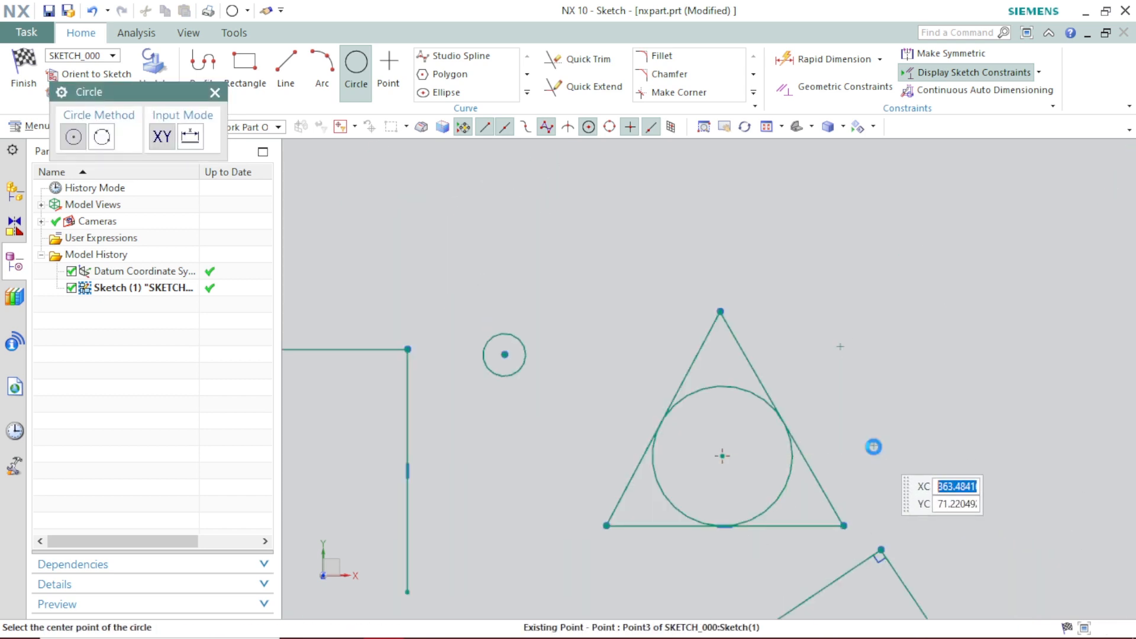
{"action": "left_click", "coordinate": [873, 447]}
{"action": "left_click", "coordinate": [908, 466]}
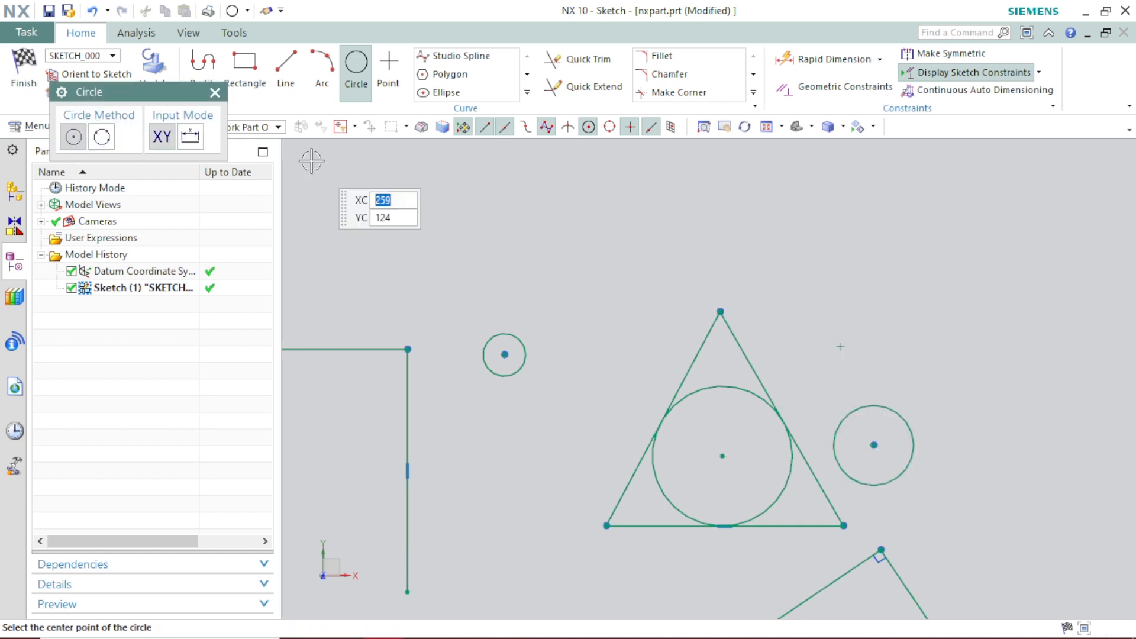
{"action": "left_click", "coordinate": [215, 93]}
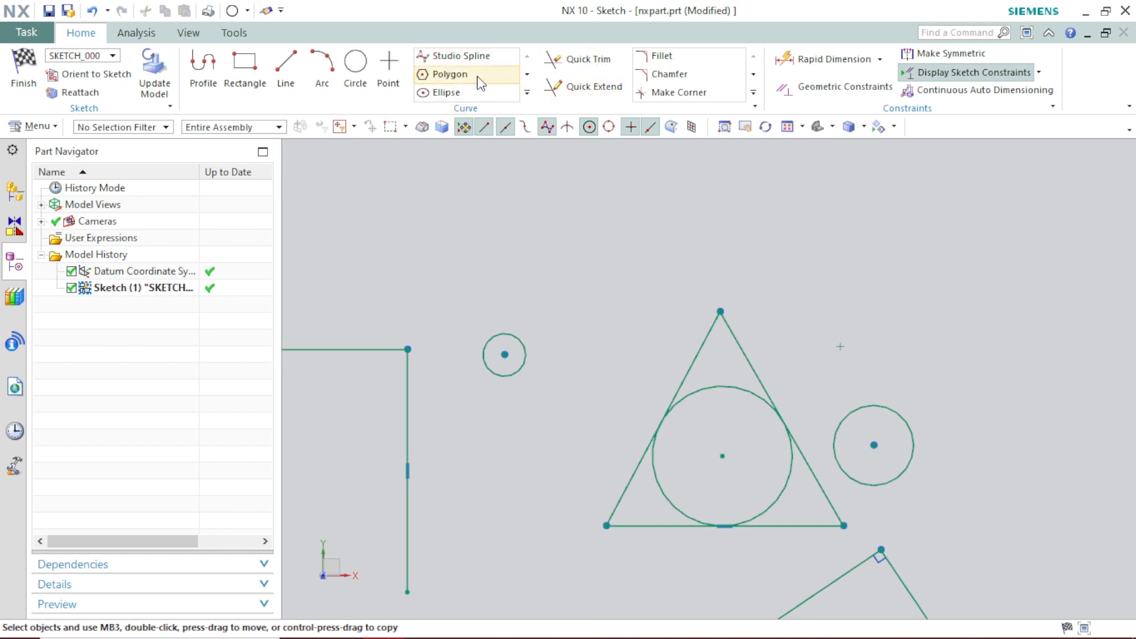
{"action": "left_click", "coordinate": [528, 94]}
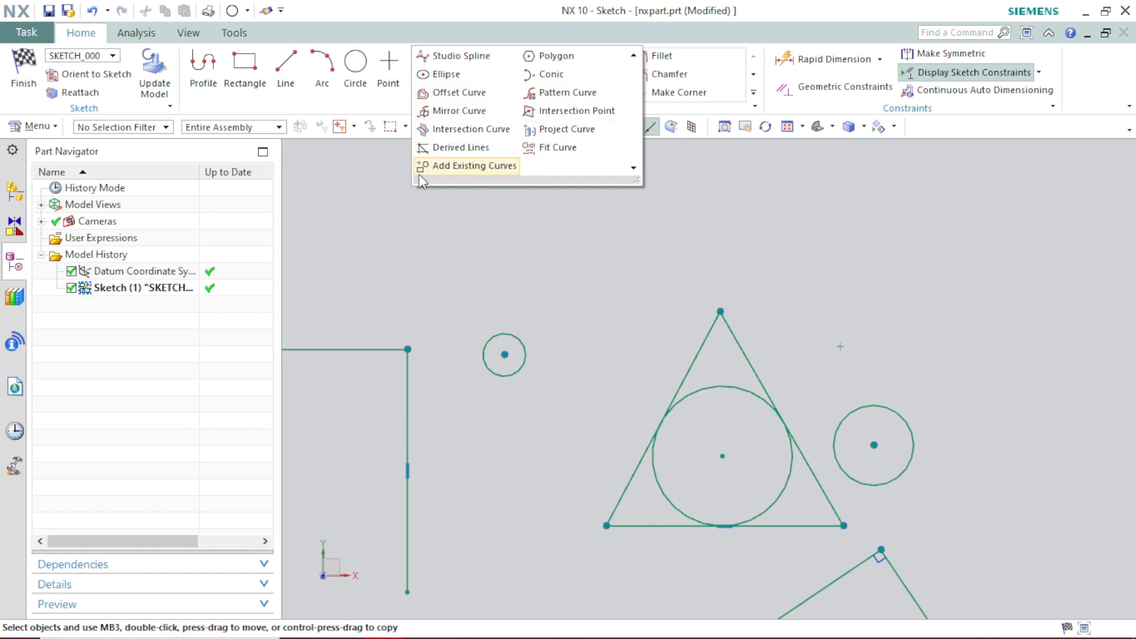
{"action": "left_click", "coordinate": [395, 178]}
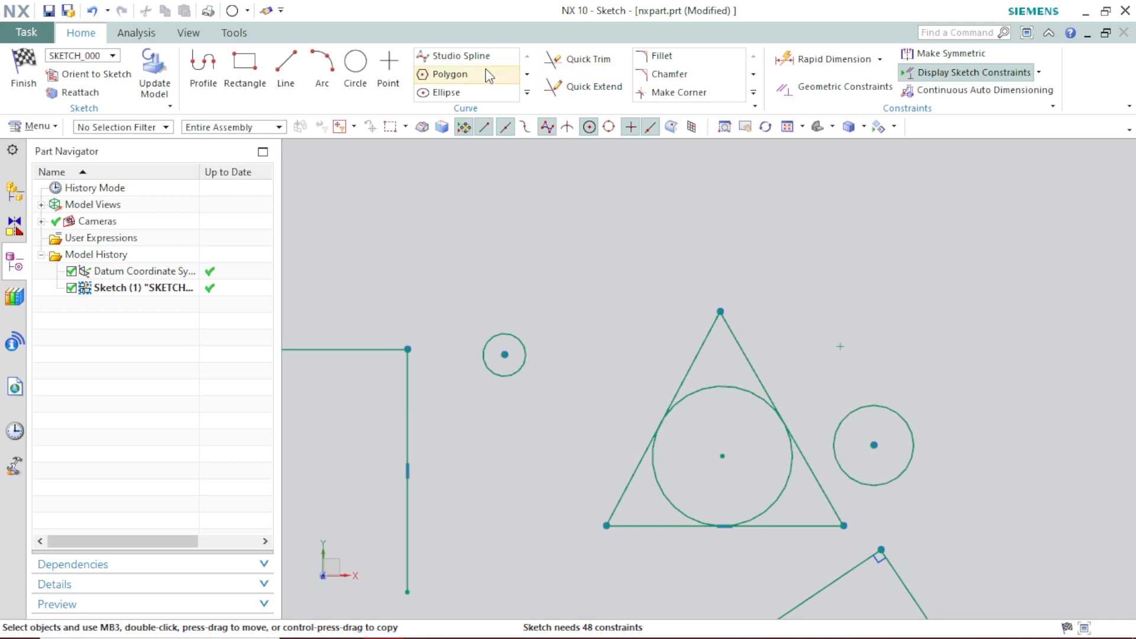
Draw a Through Points studio spline with five points, curving down through the empty area to the right of the existing sketch geometry.
{"action": "left_click", "coordinate": [439, 57]}
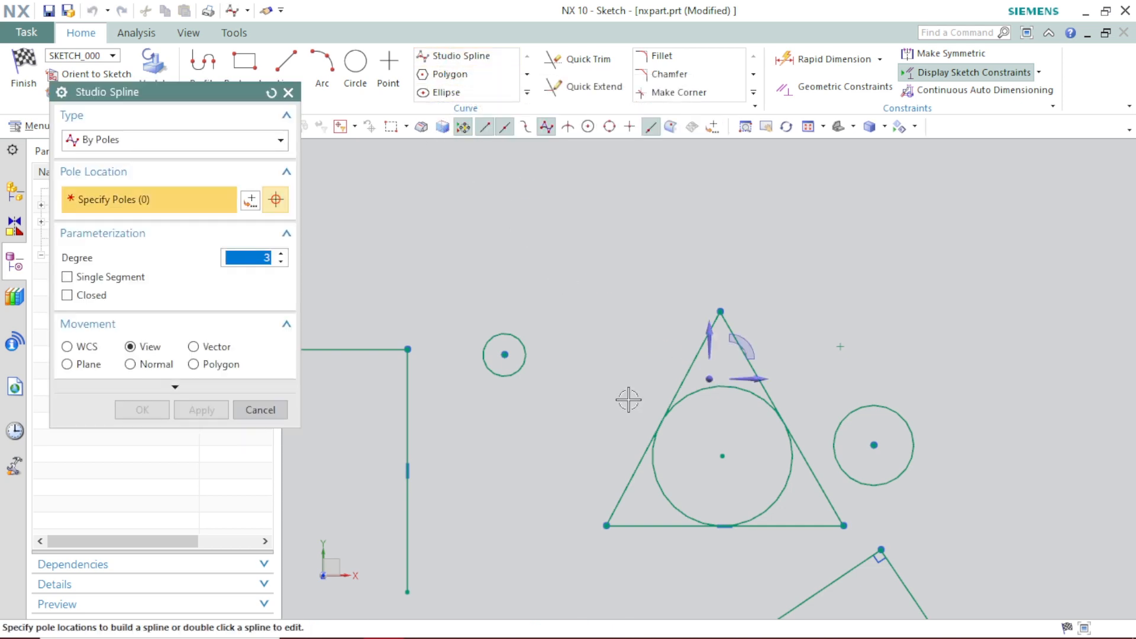
{"action": "scroll", "coordinate": [629, 401], "scroll_direction": "up", "scroll_amount": 1}
{"action": "scroll", "coordinate": [629, 401], "scroll_direction": "up", "scroll_amount": 1}
{"action": "scroll", "coordinate": [629, 398], "scroll_direction": "down", "scroll_amount": 7}
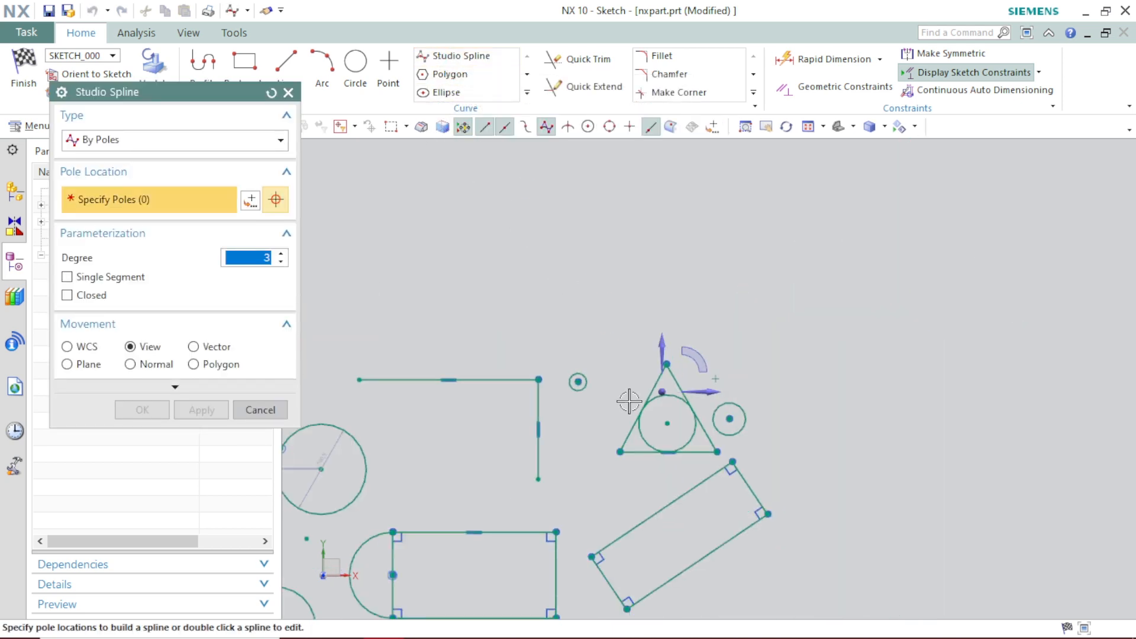
{"action": "scroll", "coordinate": [858, 411], "scroll_direction": "up", "scroll_amount": 1}
{"action": "scroll", "coordinate": [722, 361], "scroll_direction": "up", "scroll_amount": 2}
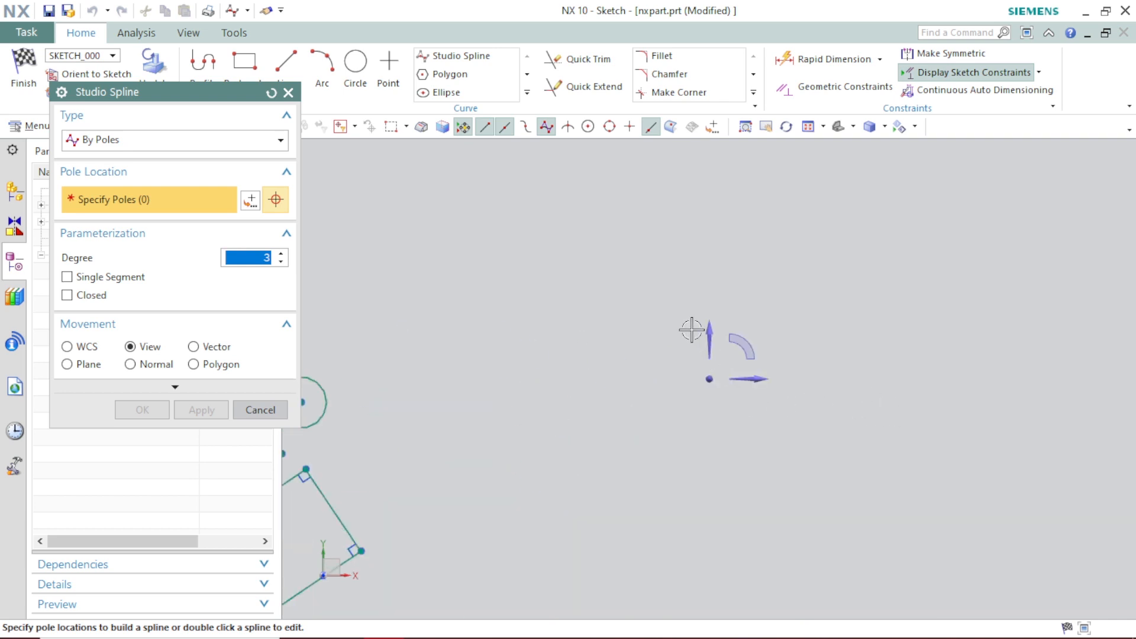
{"action": "left_click", "coordinate": [178, 142]}
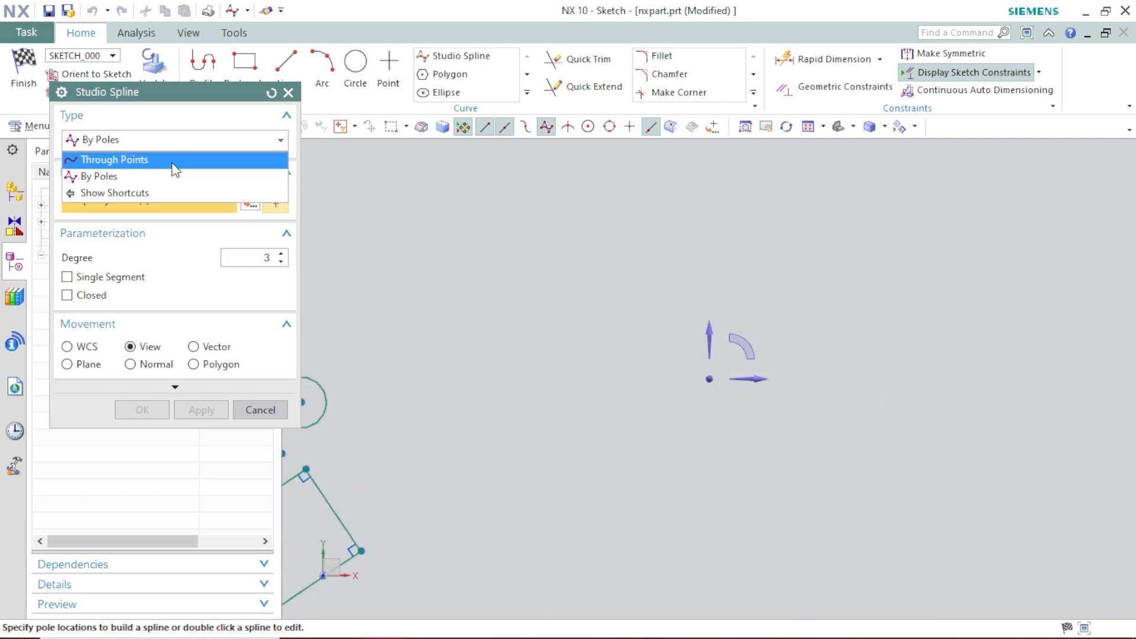
{"action": "left_click", "coordinate": [172, 163]}
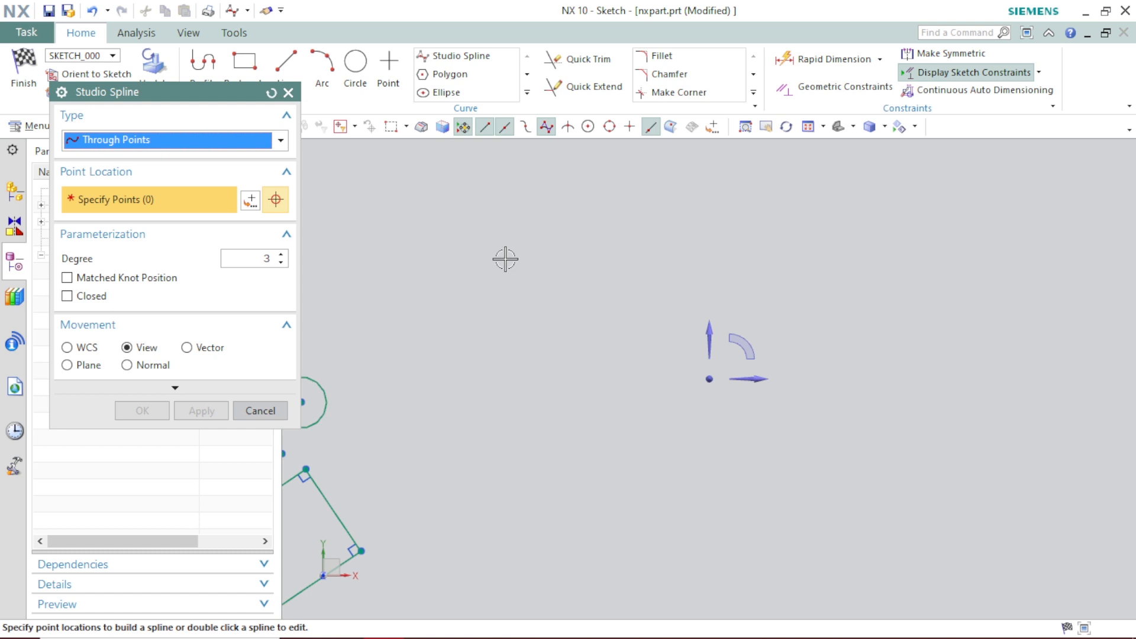
{"action": "left_click", "coordinate": [665, 203]}
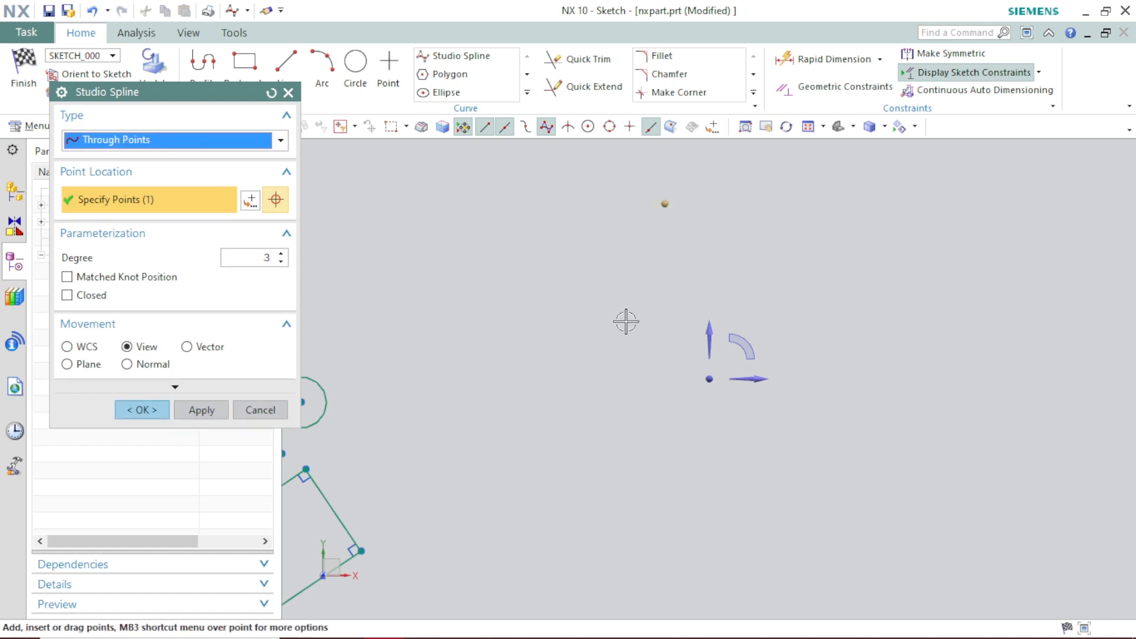
{"action": "left_click", "coordinate": [600, 370]}
{"action": "left_click", "coordinate": [476, 469]}
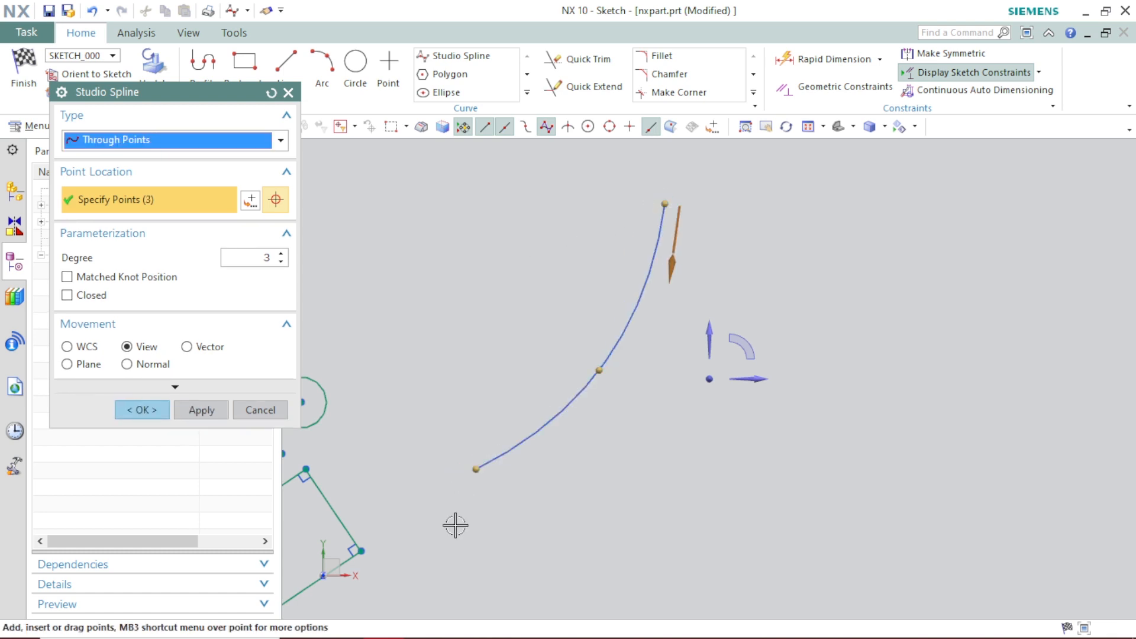
{"action": "left_click", "coordinate": [572, 587]}
{"action": "left_click", "coordinate": [659, 593]}
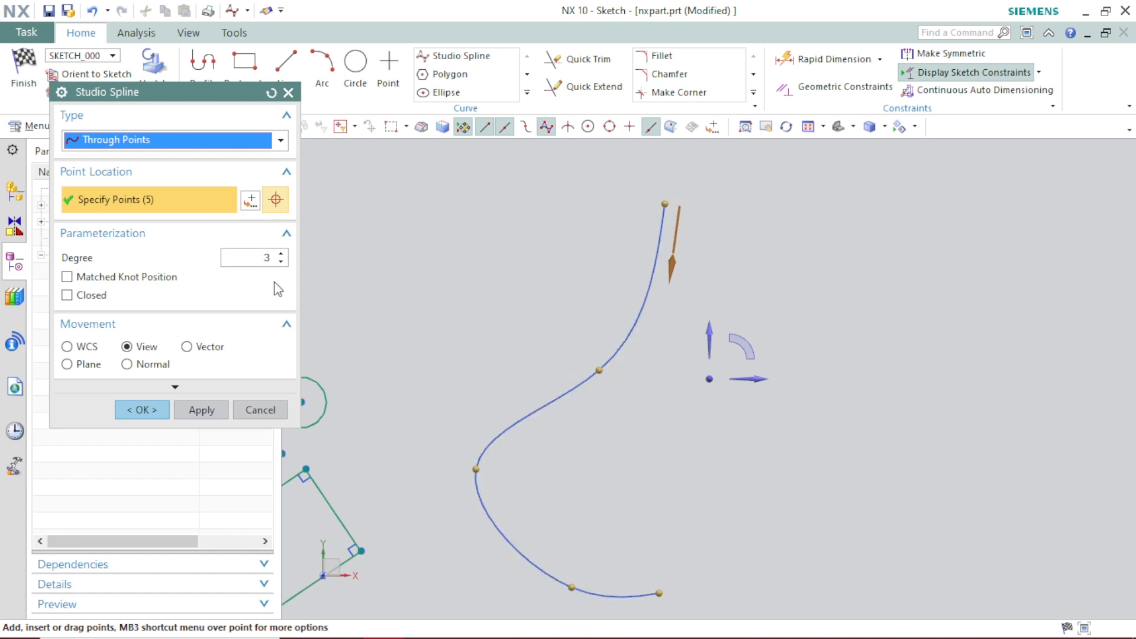
Convert the five-point spline to the By Poles type and accept it.
{"action": "left_click", "coordinate": [182, 147]}
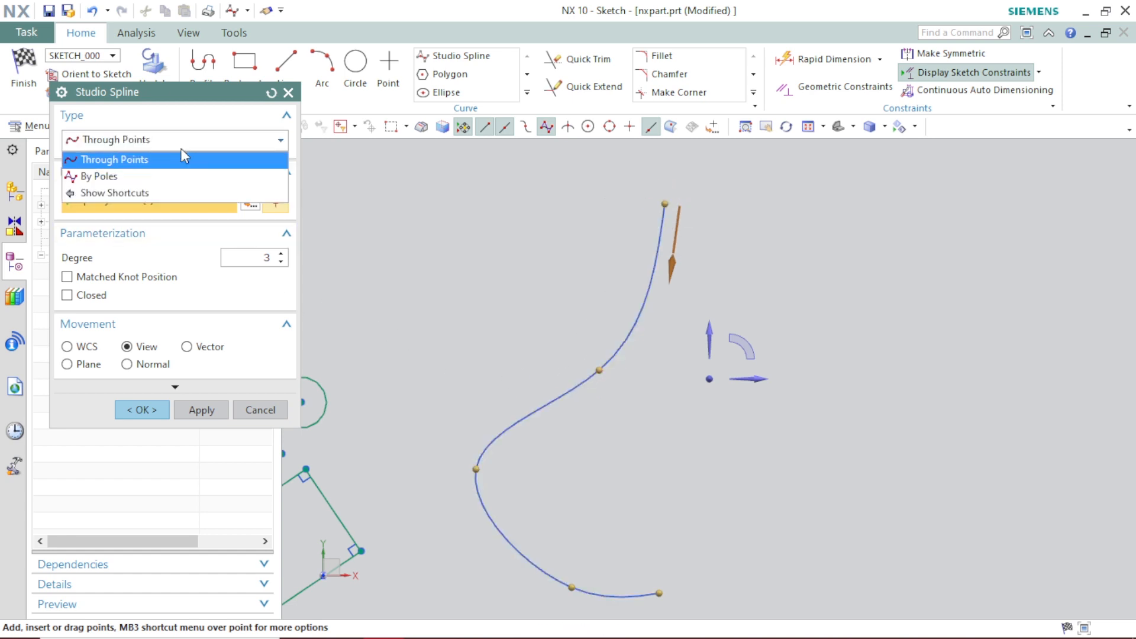
{"action": "left_click", "coordinate": [158, 176]}
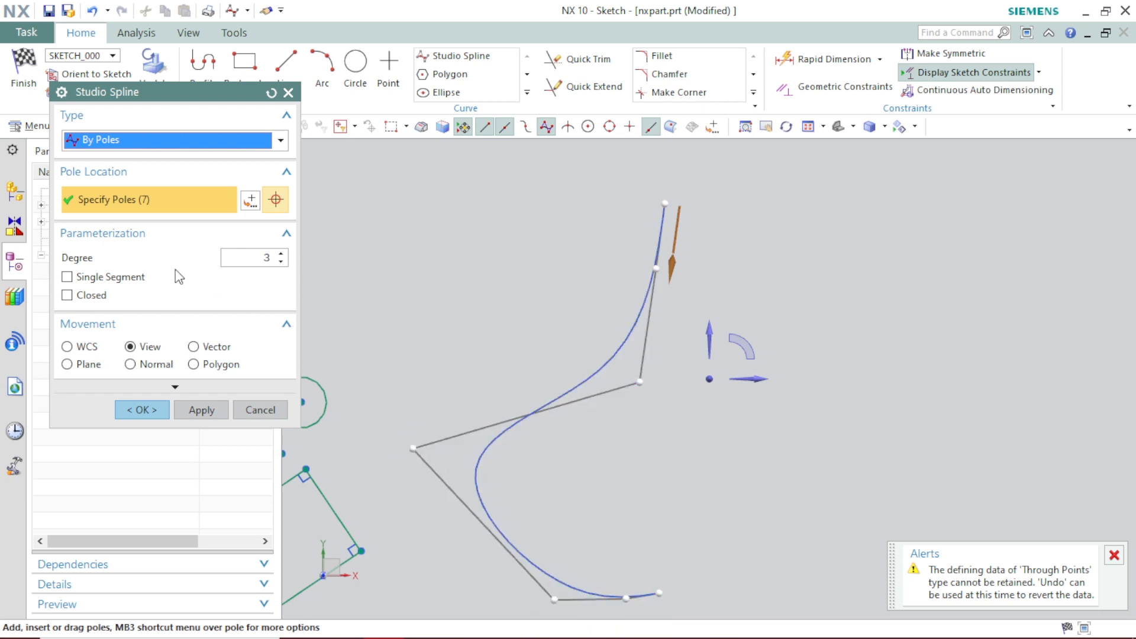
{"action": "left_click", "coordinate": [147, 411]}
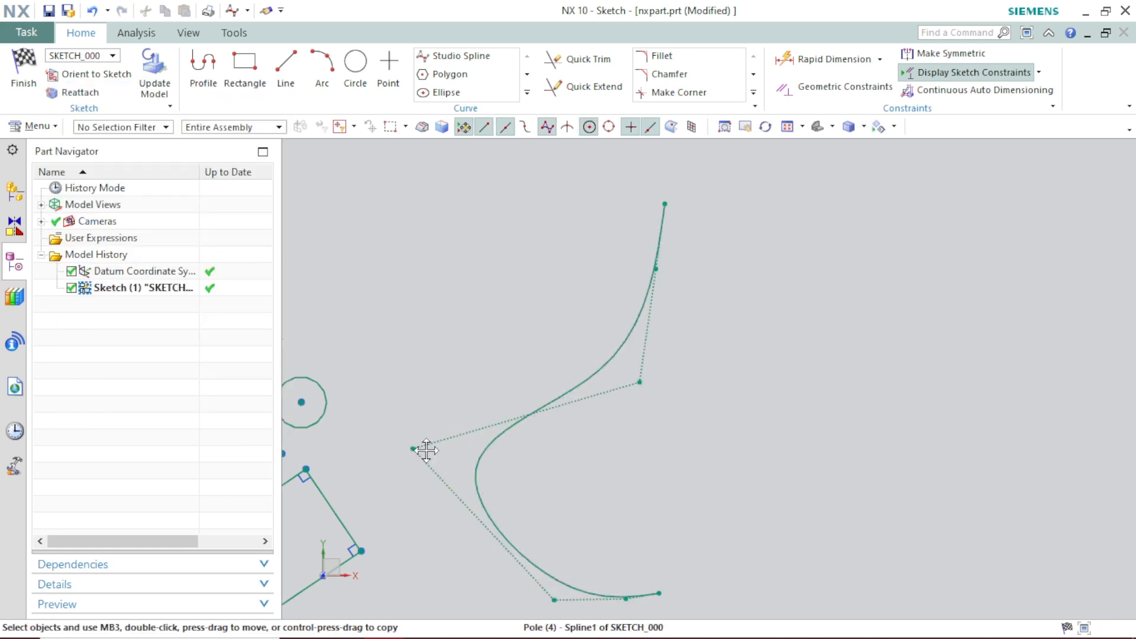
Reshape the spline by moving its leftmost pole inward, the third pole from the upper end slightly up, and the second pole slightly right.
{"action": "left_click_drag", "start_coordinate": [427, 450], "coordinate": [454, 451]}
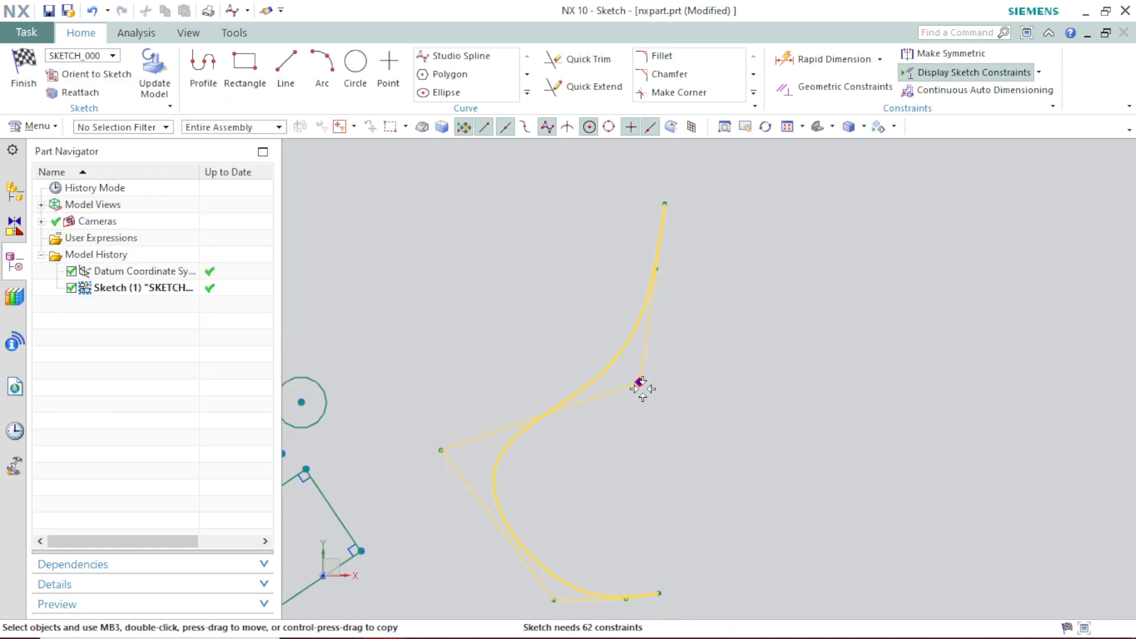
{"action": "left_click_drag", "start_coordinate": [641, 384], "coordinate": [644, 363]}
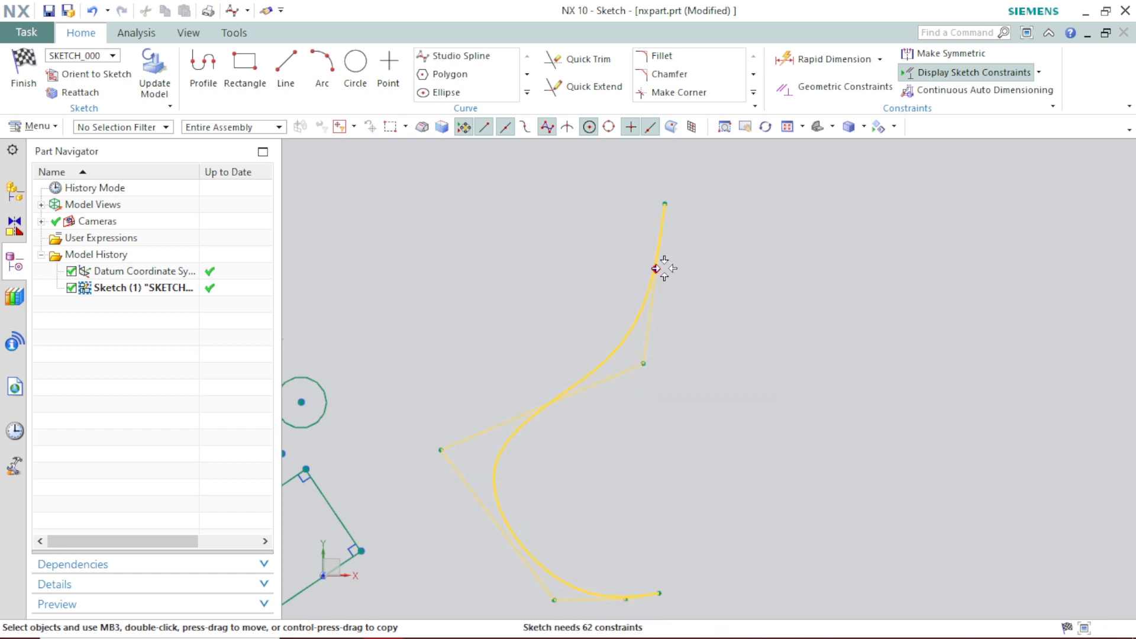
{"action": "left_click_drag", "start_coordinate": [664, 268], "coordinate": [669, 269]}
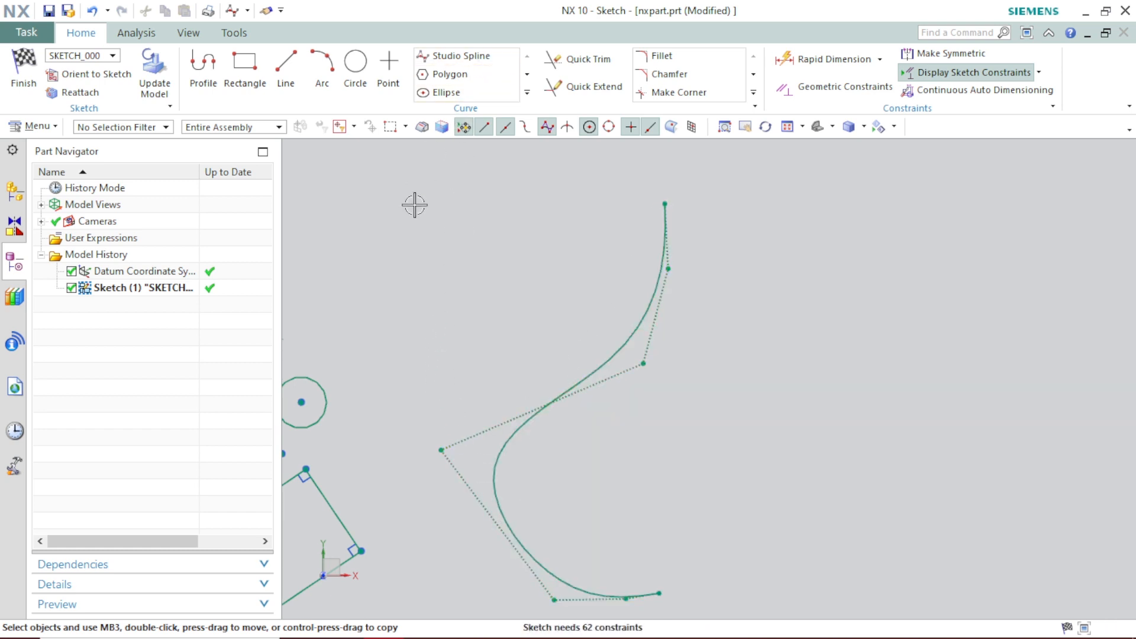
{"action": "left_click", "coordinate": [407, 239]}
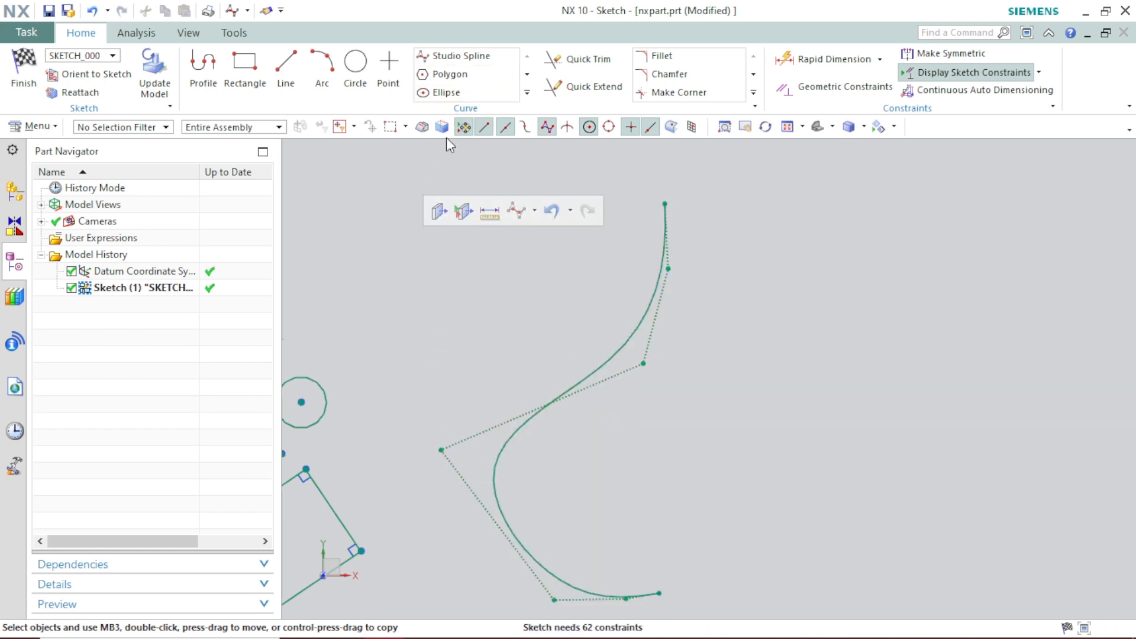
Draw a 5-sided polygon right of the spline, sized by an inscribed radius of 20 mm with 0° rotation.
{"action": "left_click", "coordinate": [466, 81]}
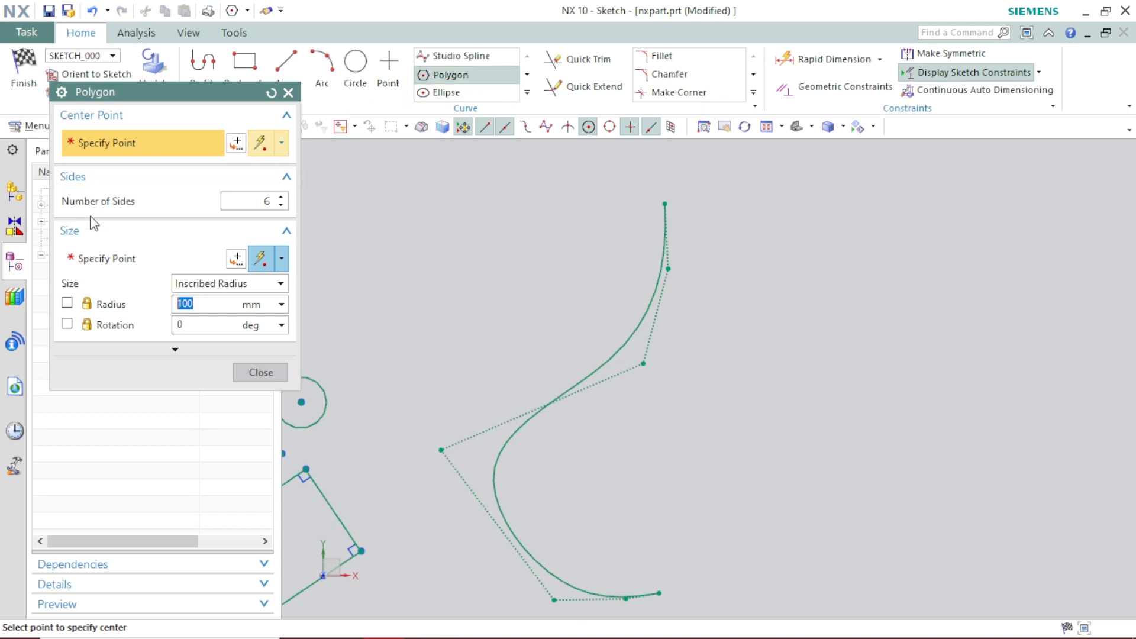
{"action": "left_click", "coordinate": [191, 285]}
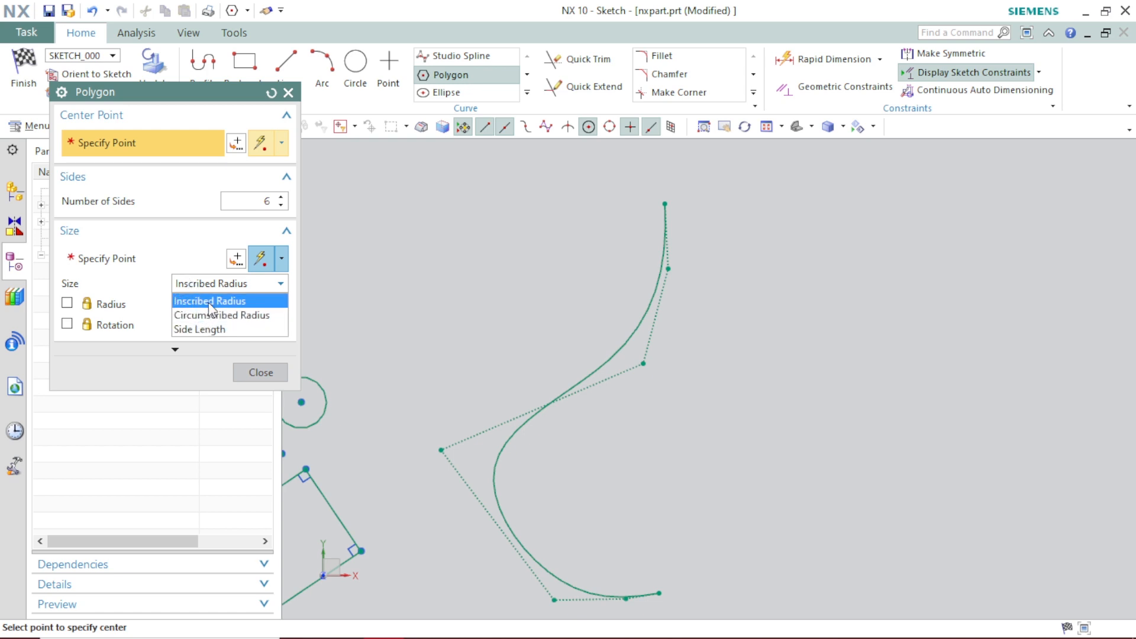
{"action": "left_click", "coordinate": [209, 302]}
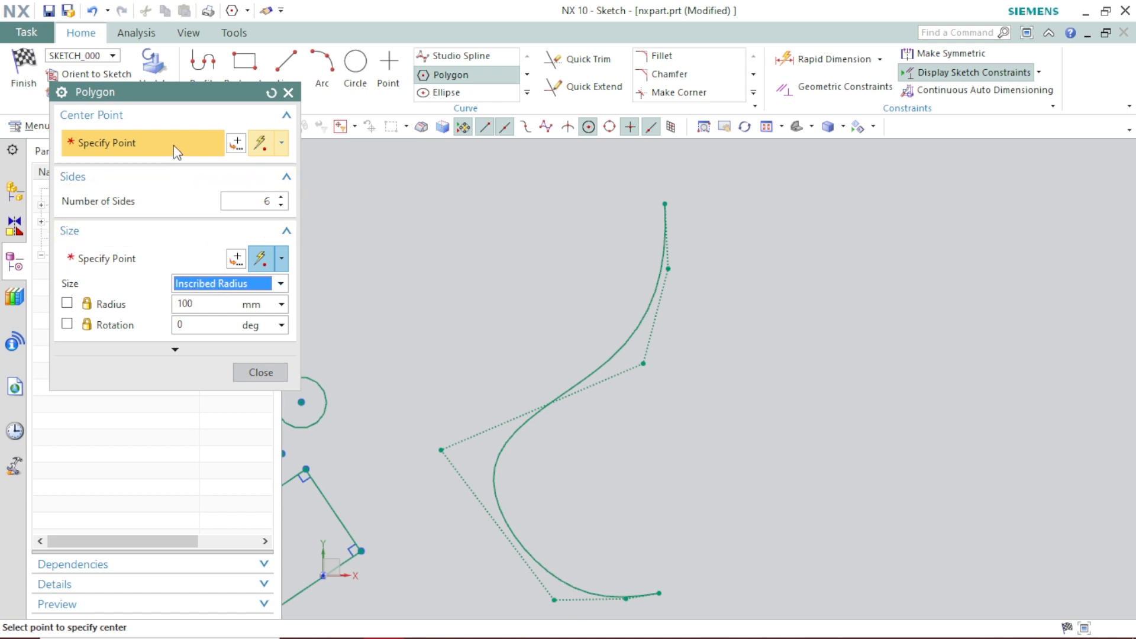
{"action": "left_click", "coordinate": [894, 324]}
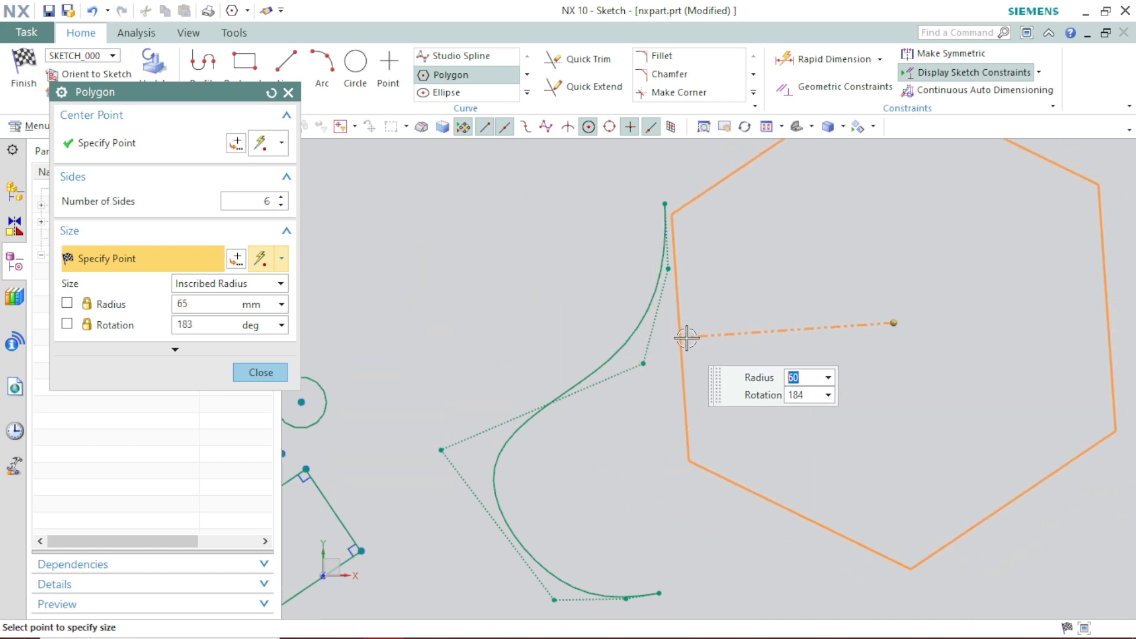
{"action": "left_click", "coordinate": [282, 205]}
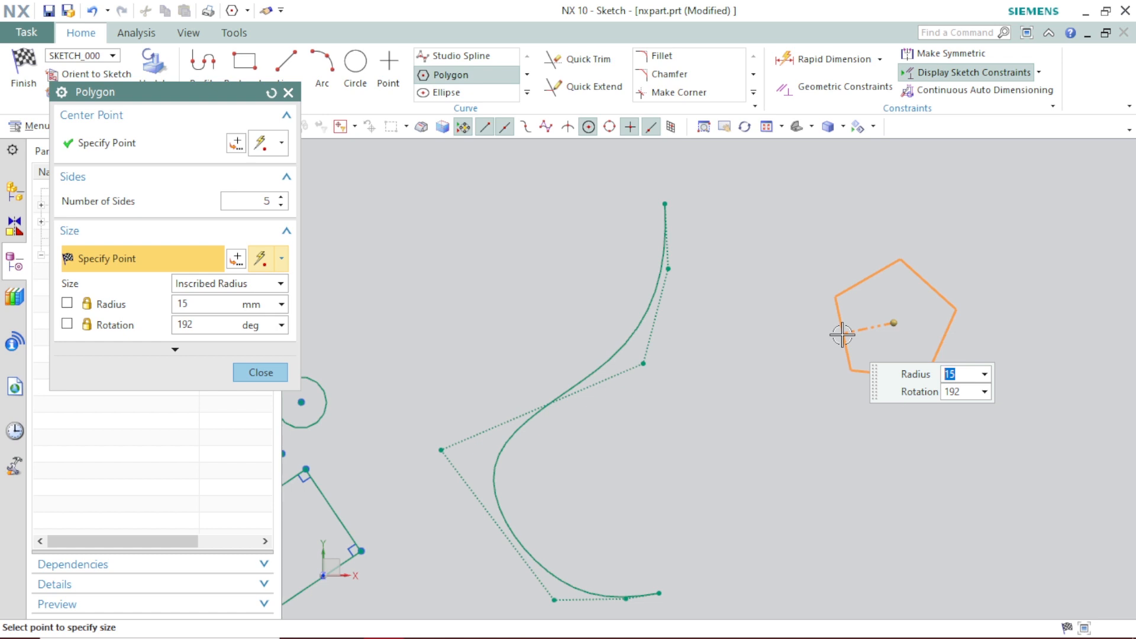
{"action": "type", "text": "20"}
{"action": "key", "text": "Tab"}
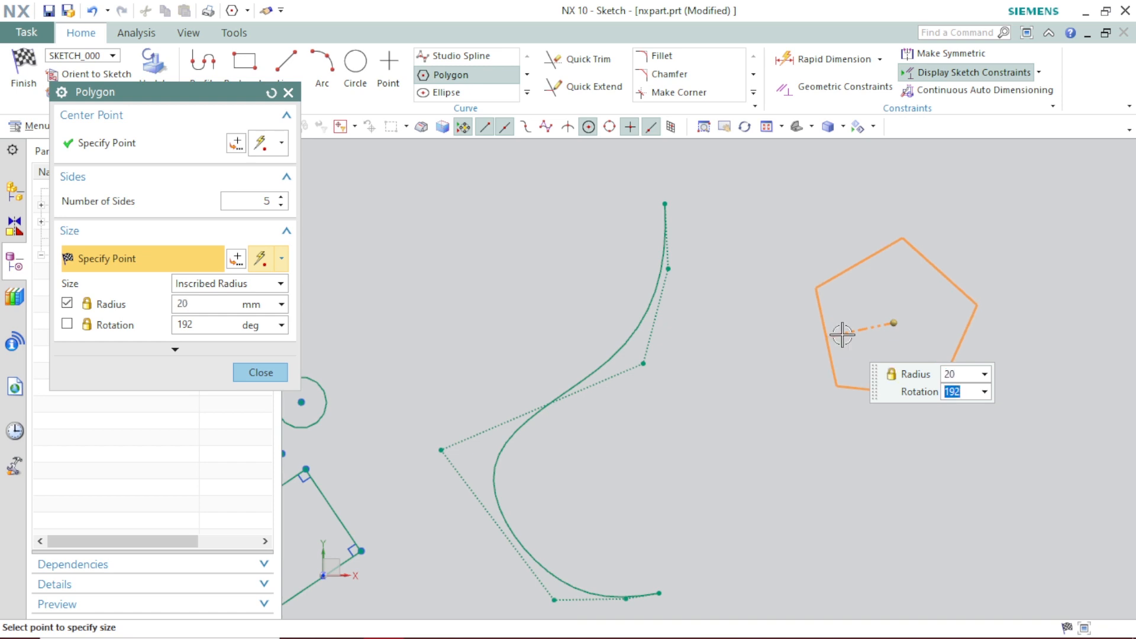
{"action": "type", "text": "0"}
{"action": "key", "text": "Return"}
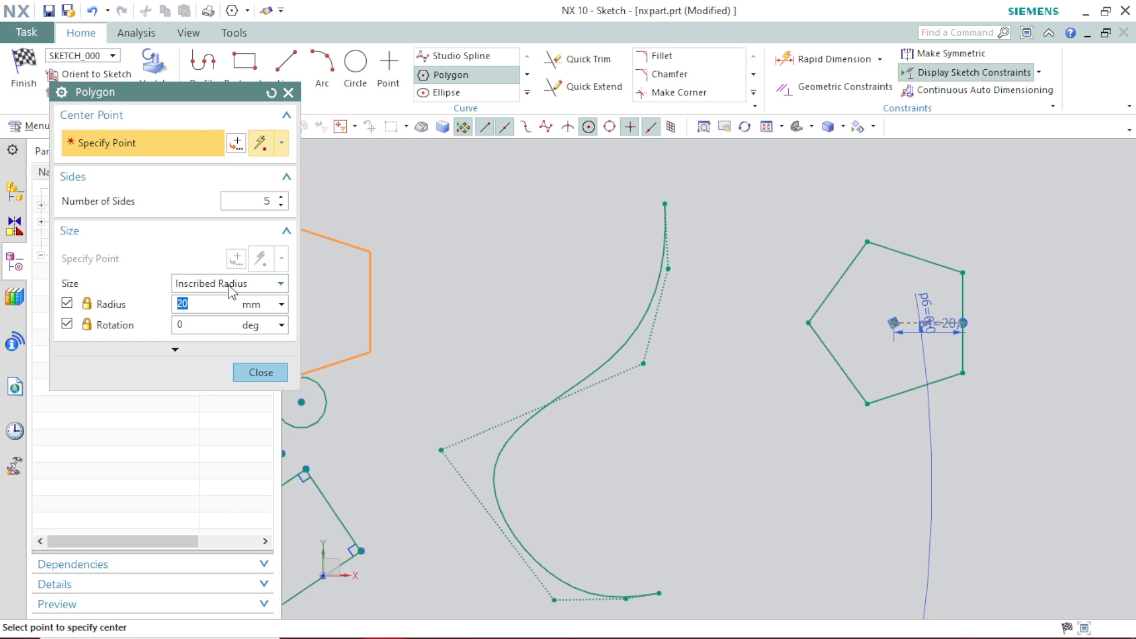
{"action": "left_click", "coordinate": [289, 92]}
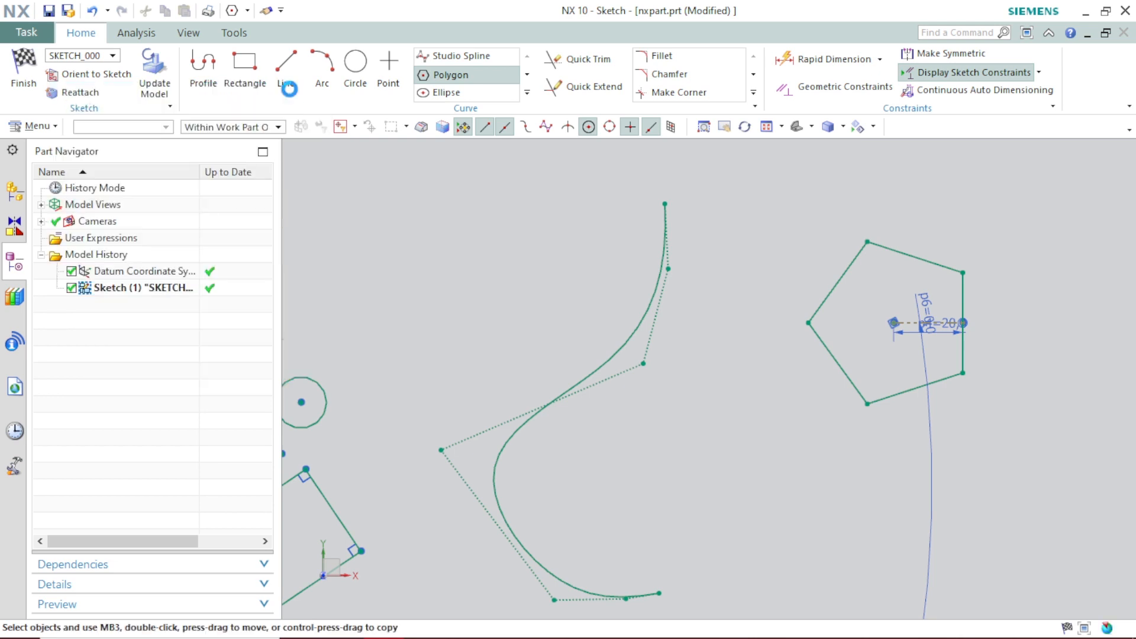
Draw a center-based circle 40 mm in diameter on the pentagon's center point.
{"action": "left_click", "coordinate": [350, 86]}
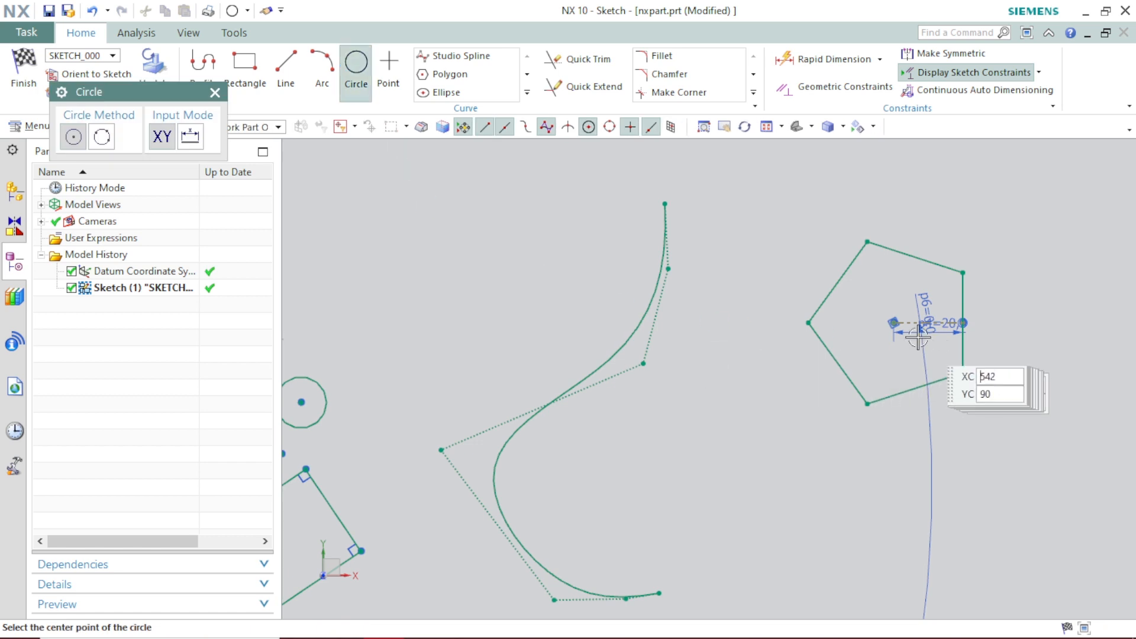
{"action": "left_click", "coordinate": [896, 323]}
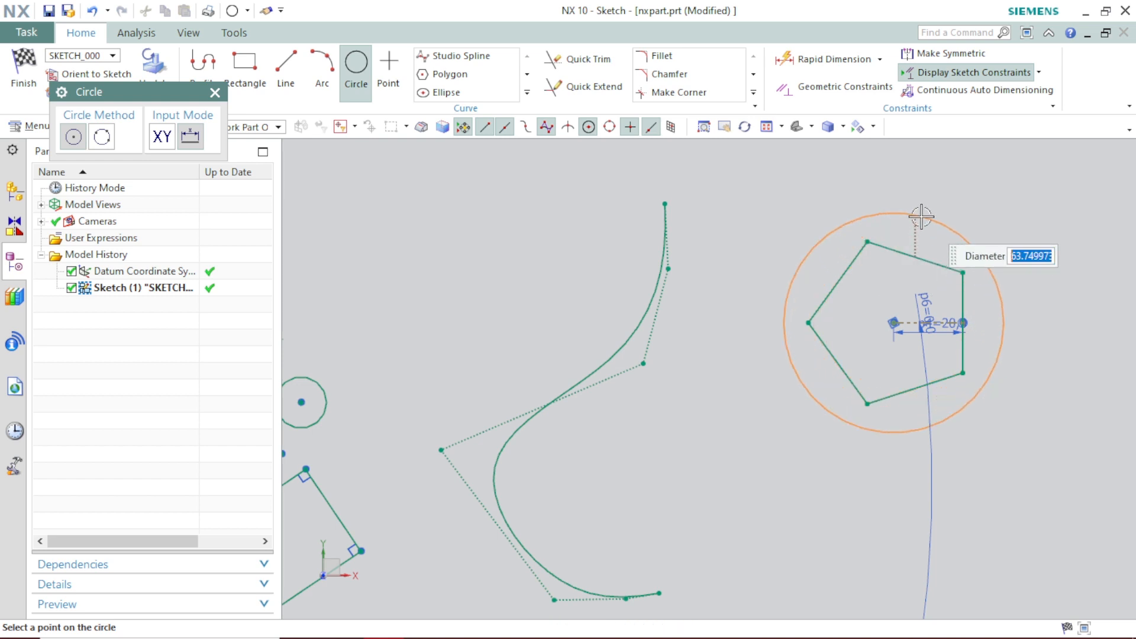
{"action": "type", "text": "40"}
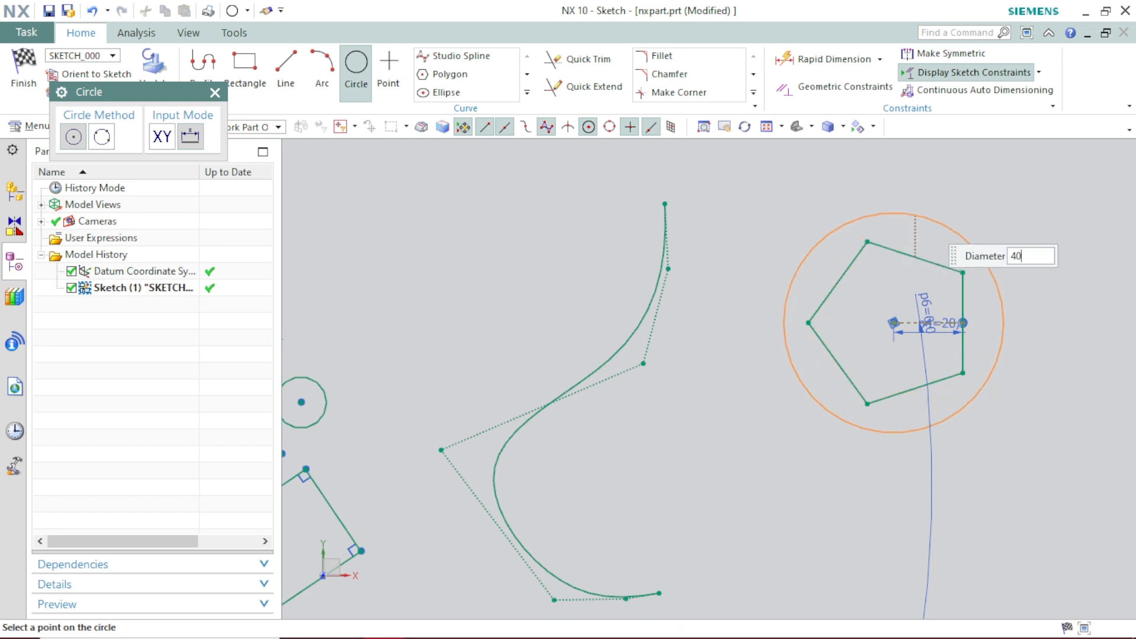
{"action": "key", "text": "Return"}
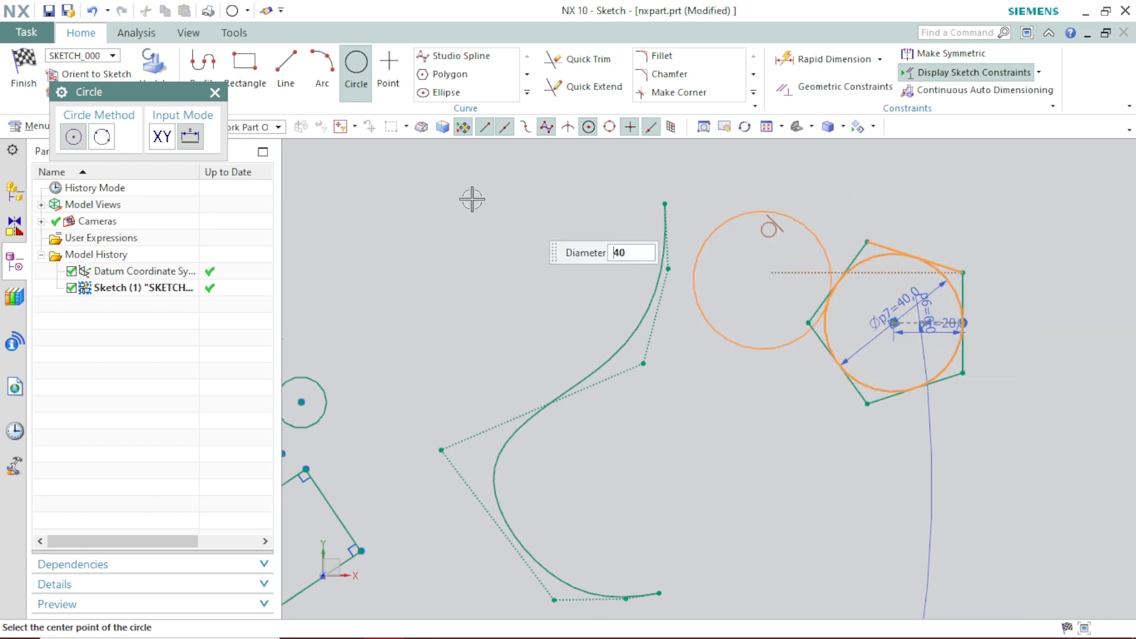
{"action": "left_click", "coordinate": [214, 92]}
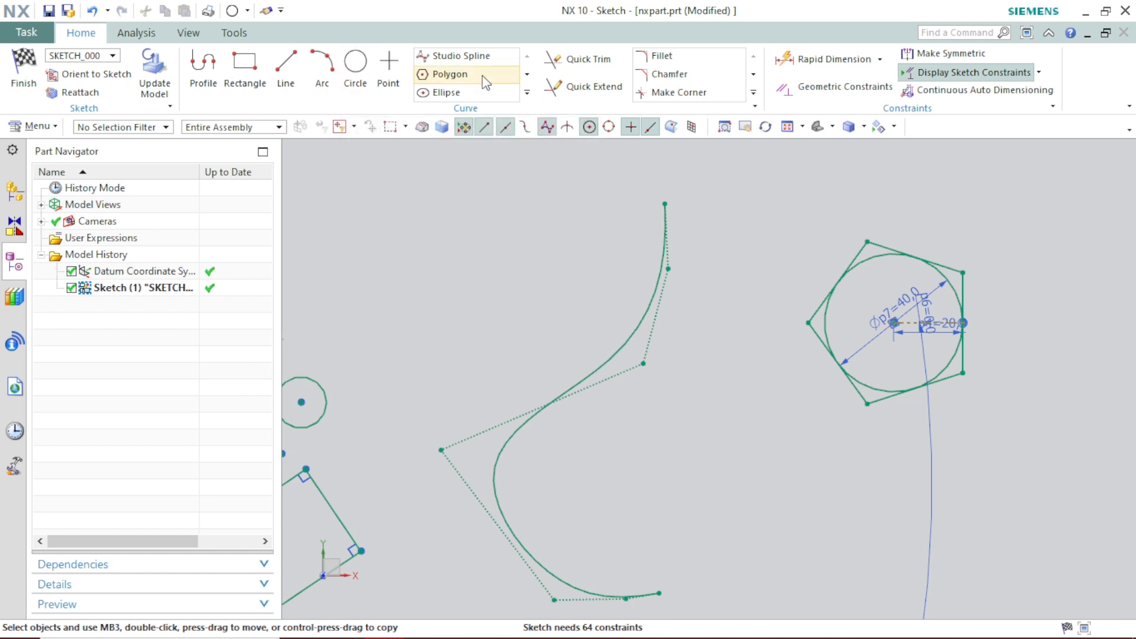
Add a second 5-sided polygon on the same center, with a circumscribed radius locked at 20 mm and rotation locked at 0°.
{"action": "left_click", "coordinate": [453, 77]}
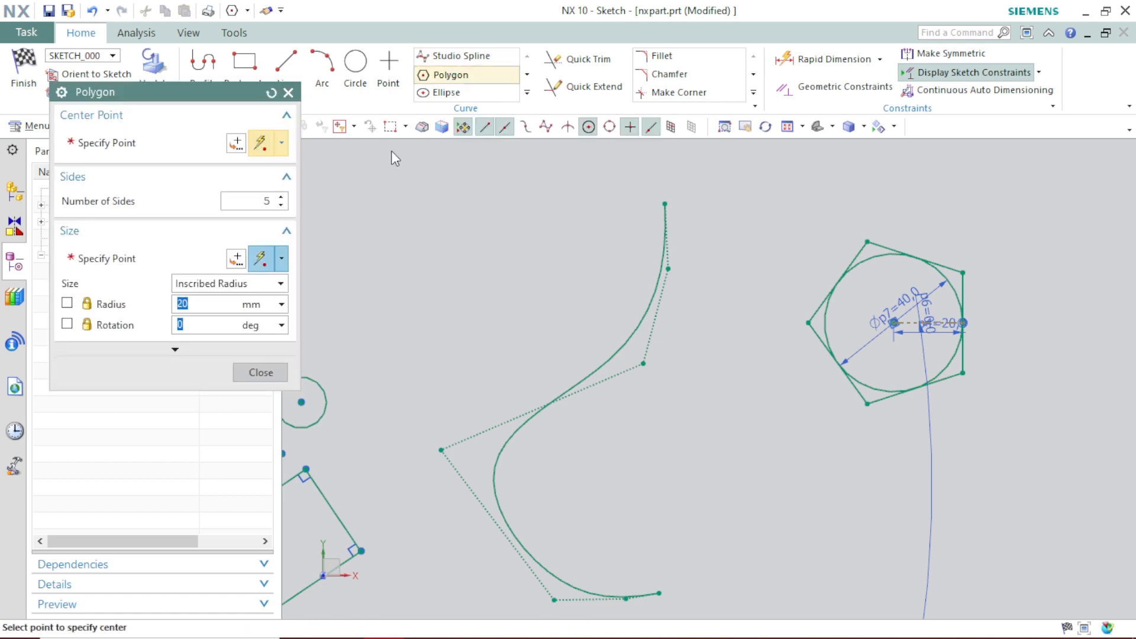
{"action": "left_click", "coordinate": [225, 283]}
{"action": "left_click", "coordinate": [225, 317]}
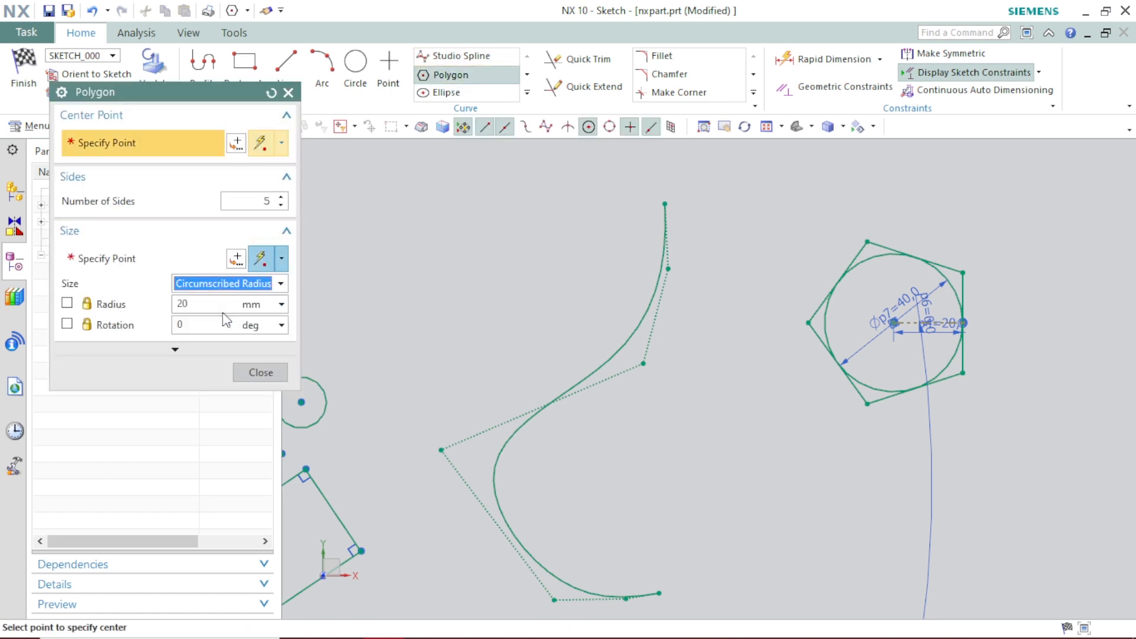
{"action": "left_click", "coordinate": [66, 303]}
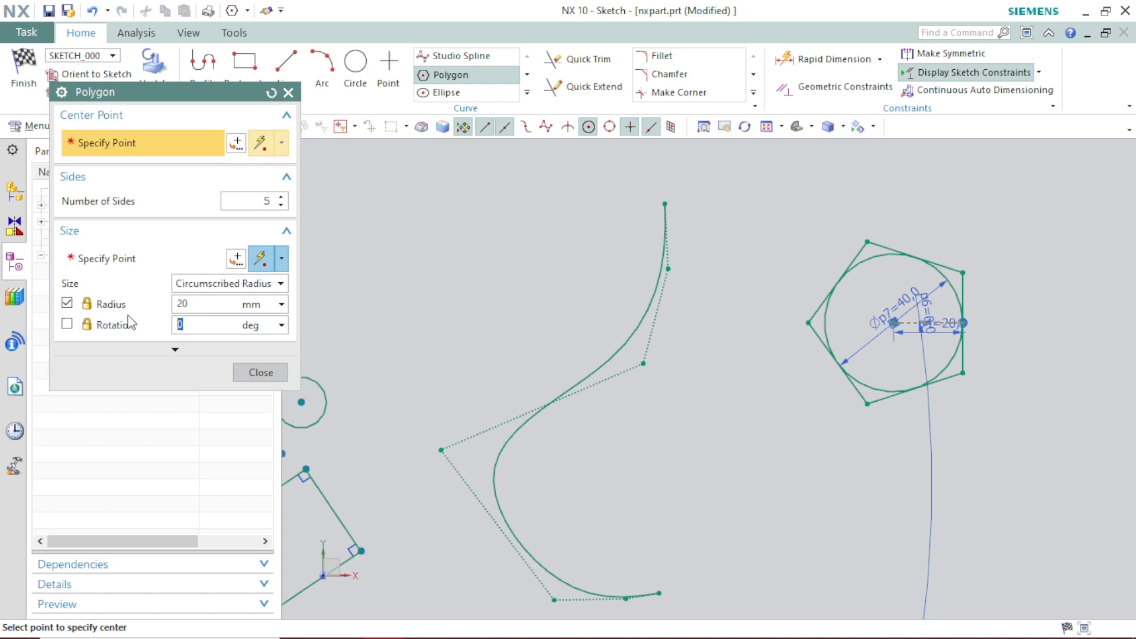
{"action": "left_click", "coordinate": [67, 325]}
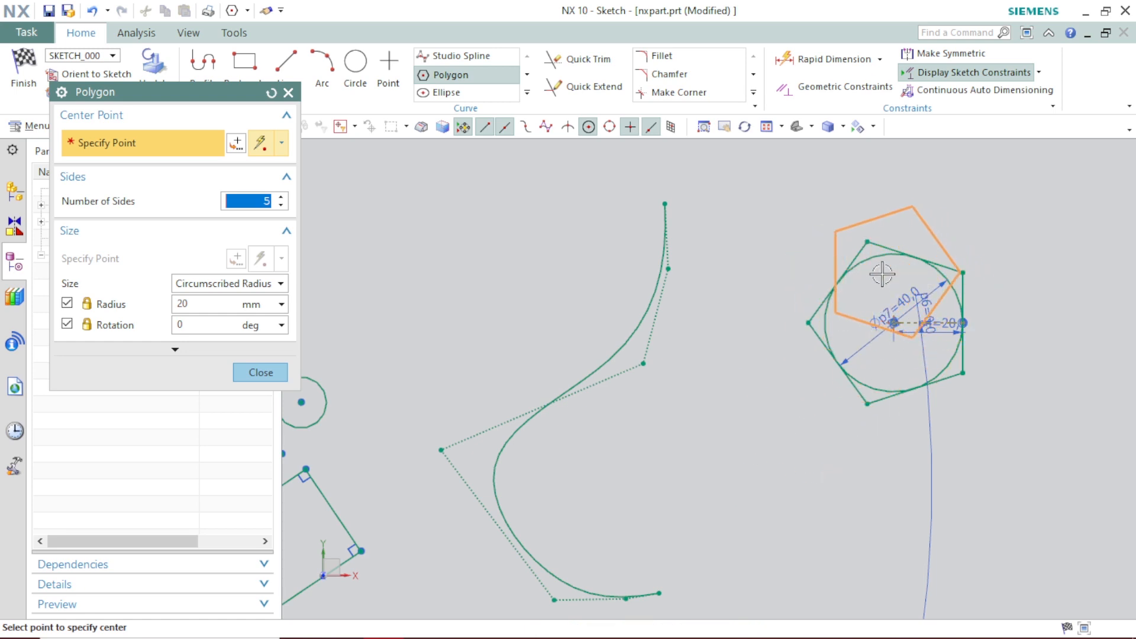
{"action": "left_click", "coordinate": [895, 323]}
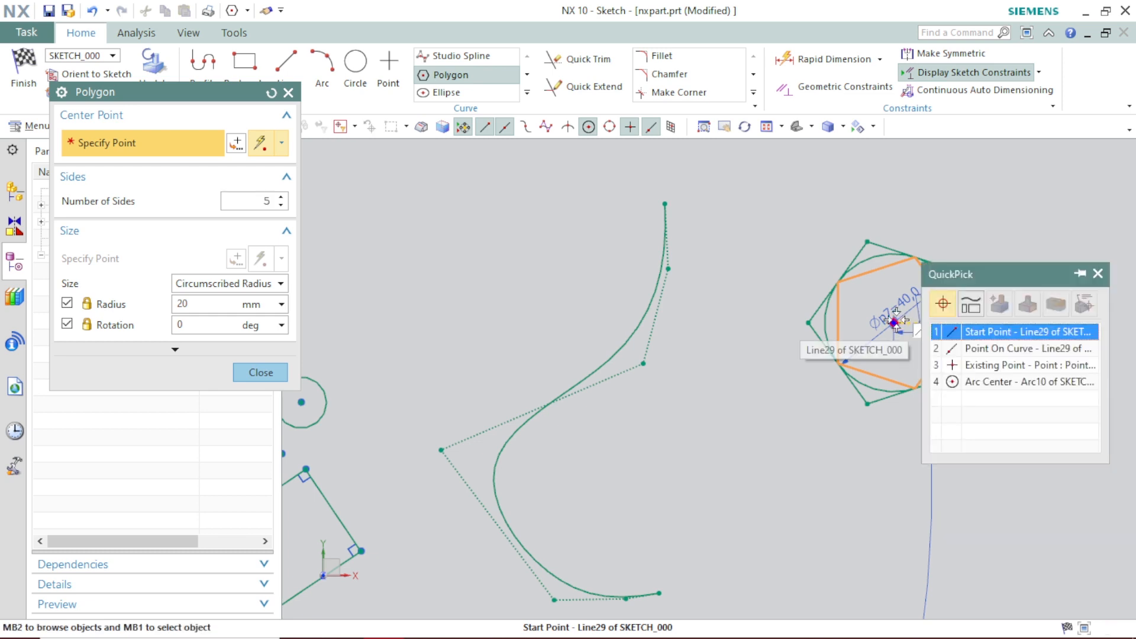
{"action": "left_click", "coordinate": [985, 333]}
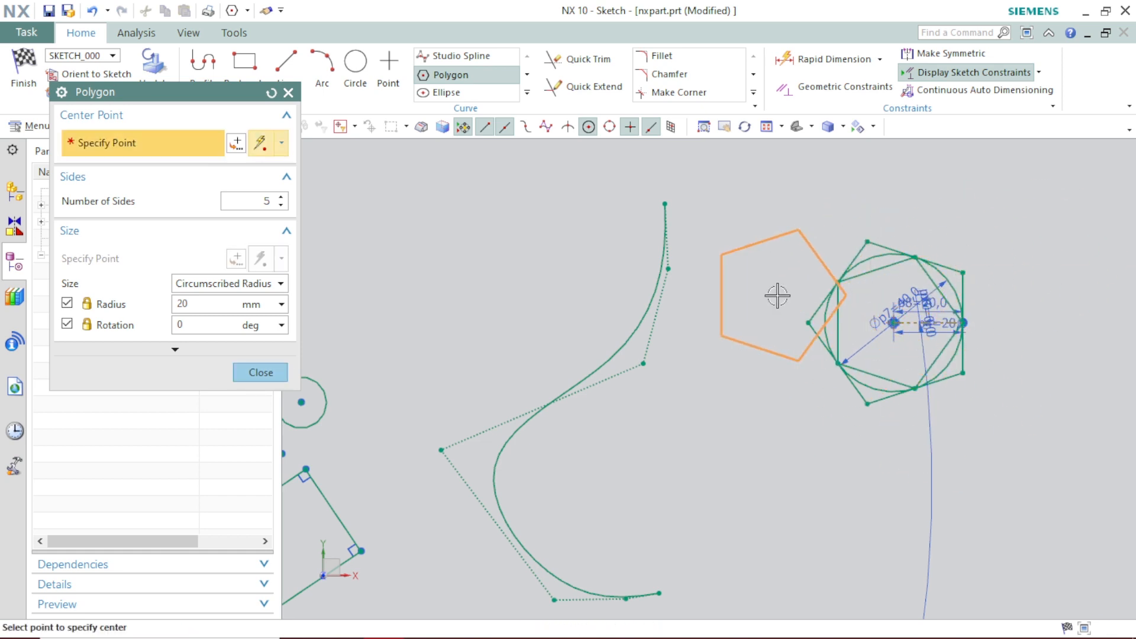
{"action": "key", "text": "Escape"}
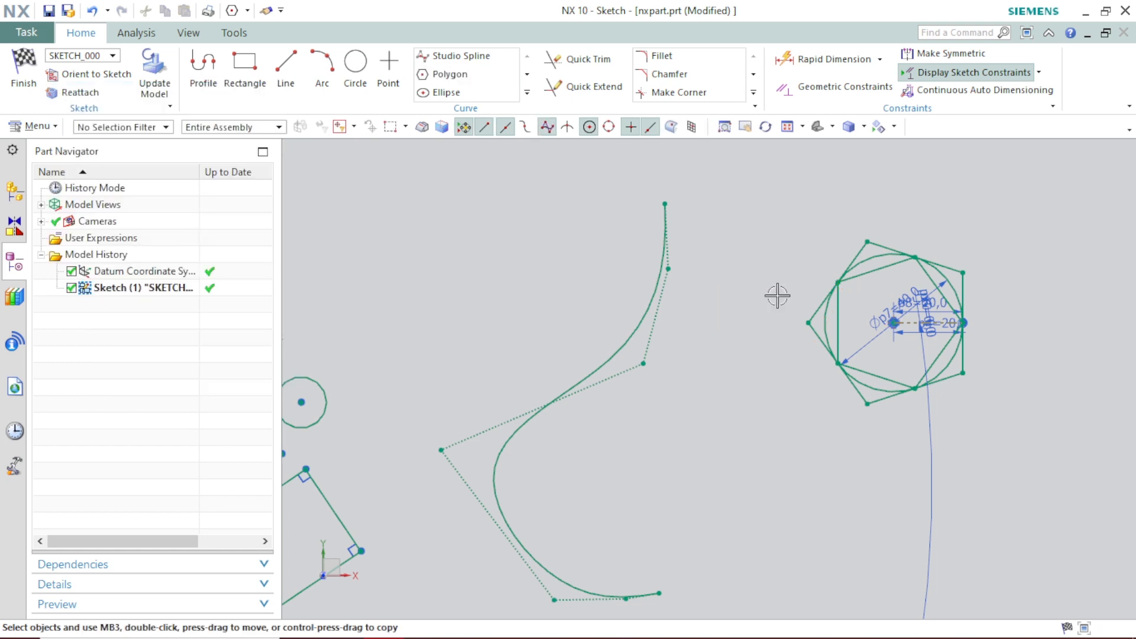
Draw a closed ellipse above the small circle with a 50 mm major radius, 25 mm minor radius and 30° rotation.
{"action": "left_click", "coordinate": [459, 92]}
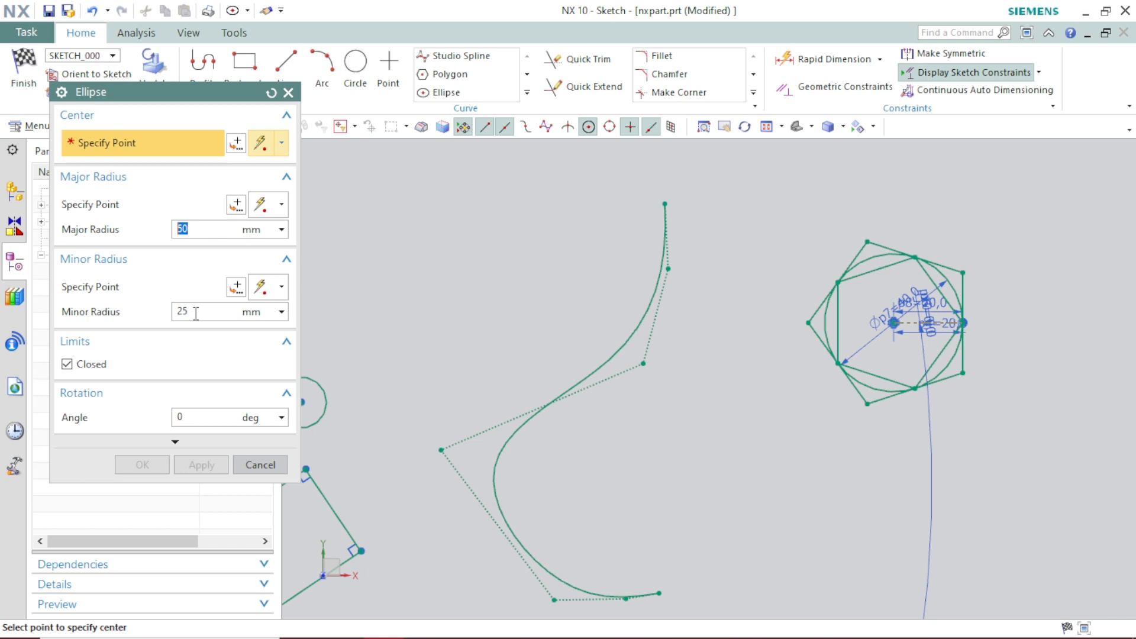
{"action": "left_click", "coordinate": [451, 267]}
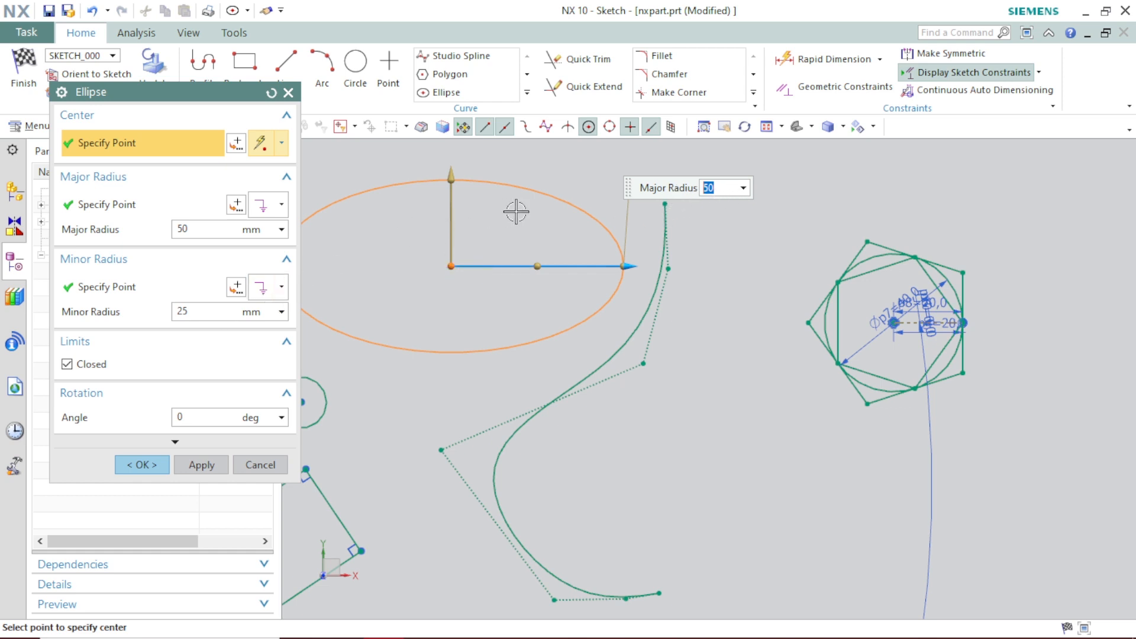
{"action": "scroll", "coordinate": [538, 264], "scroll_direction": "up", "scroll_amount": 4}
{"action": "scroll", "coordinate": [538, 264], "scroll_direction": "down", "scroll_amount": 5}
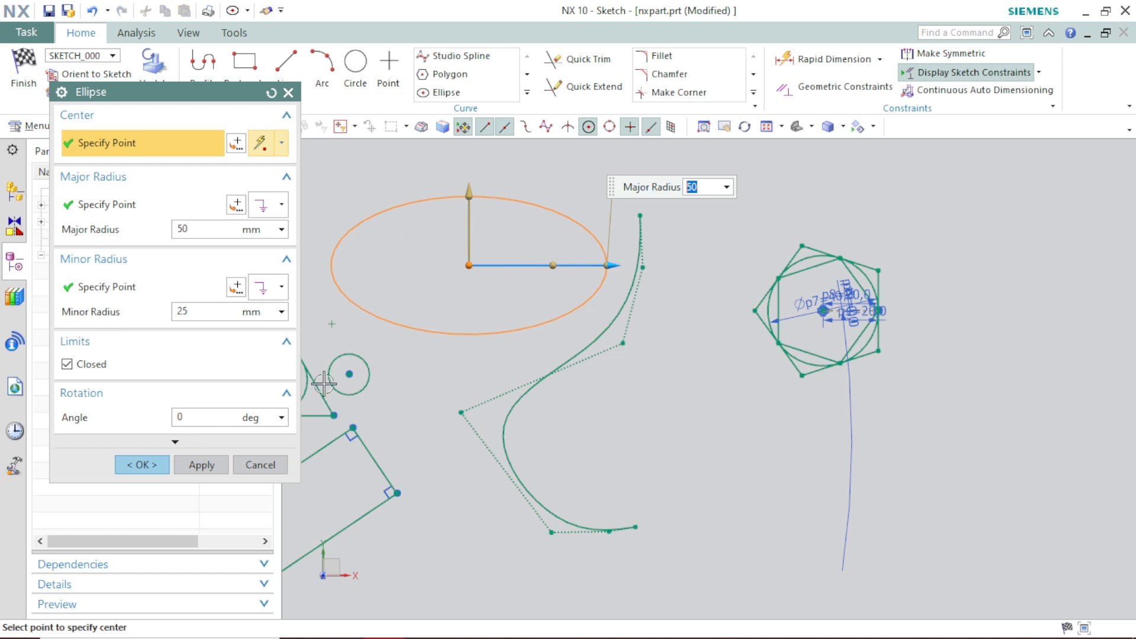
{"action": "left_click", "coordinate": [208, 418]}
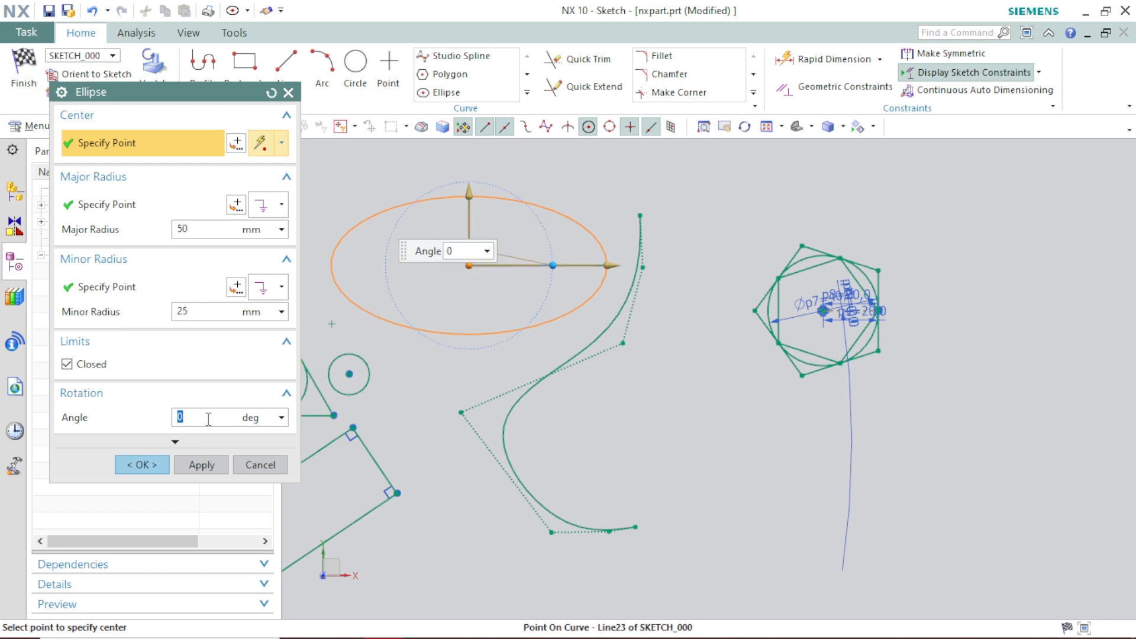
{"action": "type", "text": "30"}
{"action": "key", "text": "Return"}
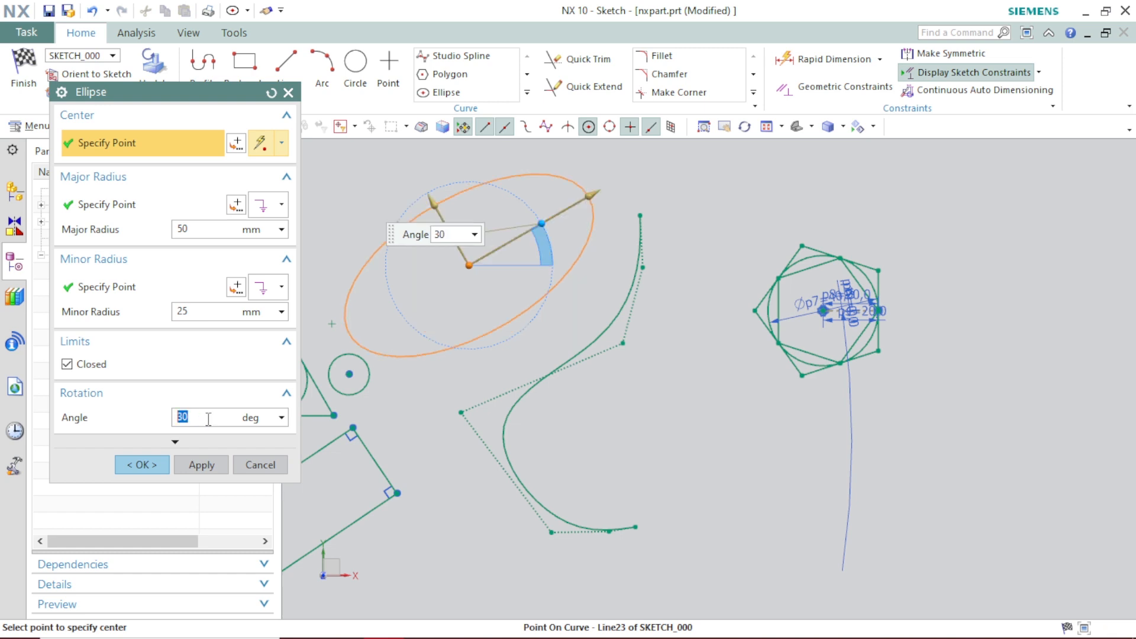
{"action": "left_click", "coordinate": [143, 464]}
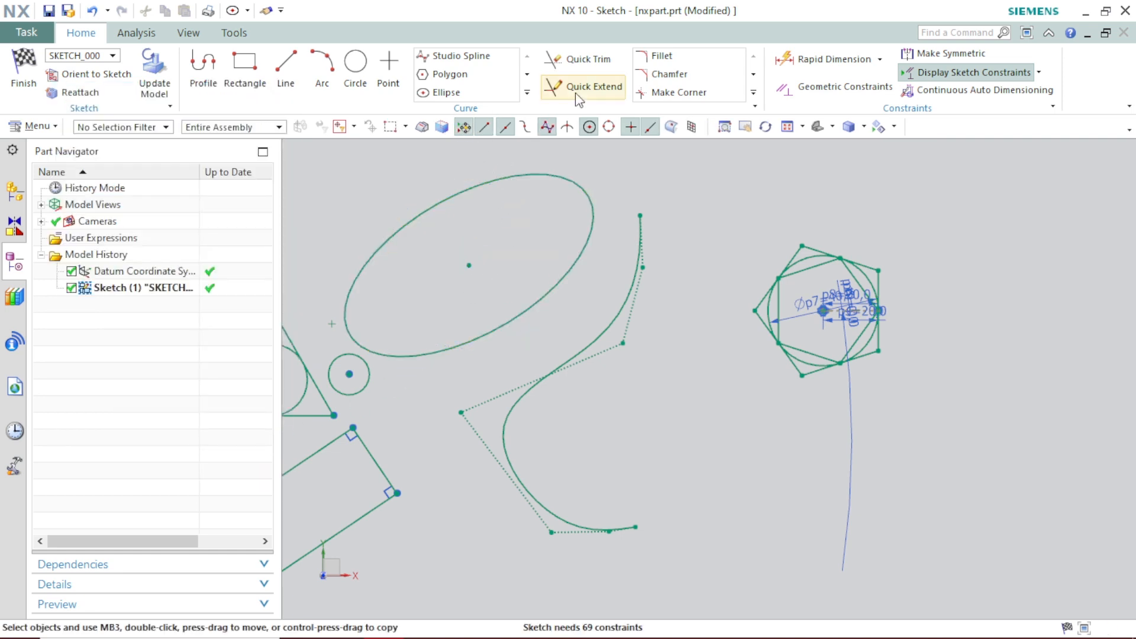
Draw a conic curve right of the polygons with rho 0.5, its start point directly below its end point and its control point to their right.
{"action": "left_click", "coordinate": [527, 93]}
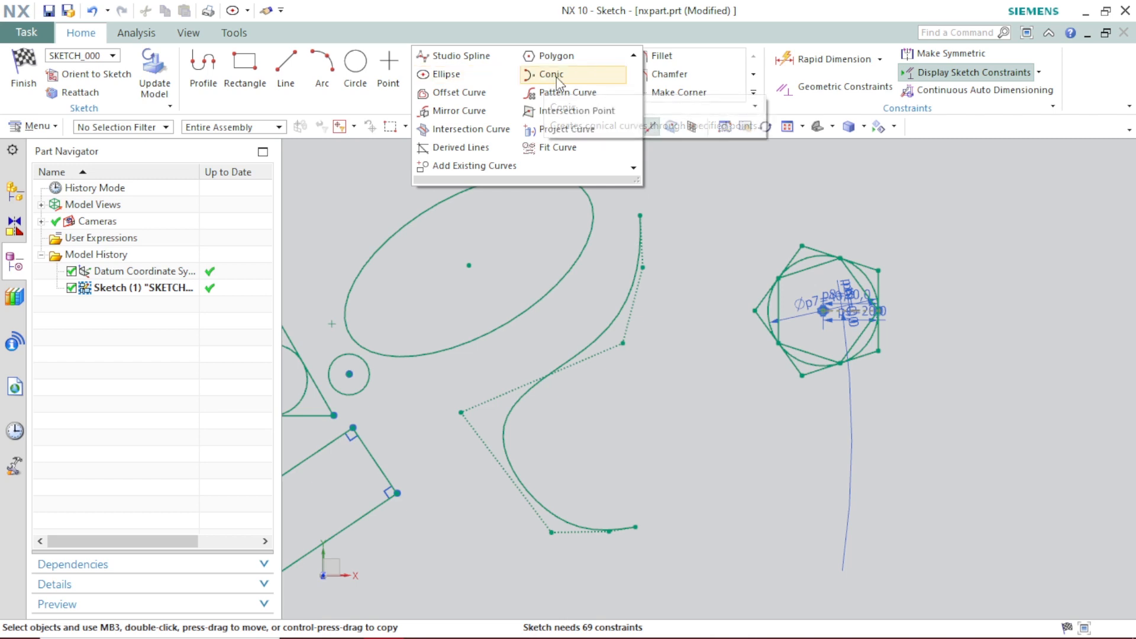
{"action": "left_click", "coordinate": [554, 75]}
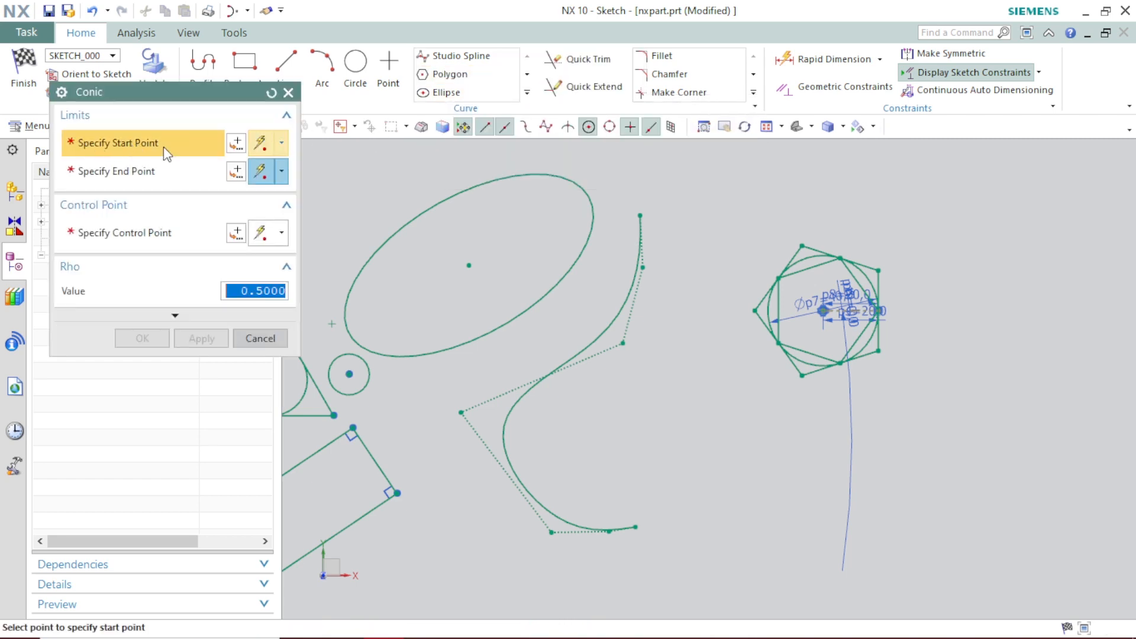
{"action": "scroll", "coordinate": [929, 403], "scroll_direction": "up", "scroll_amount": 5}
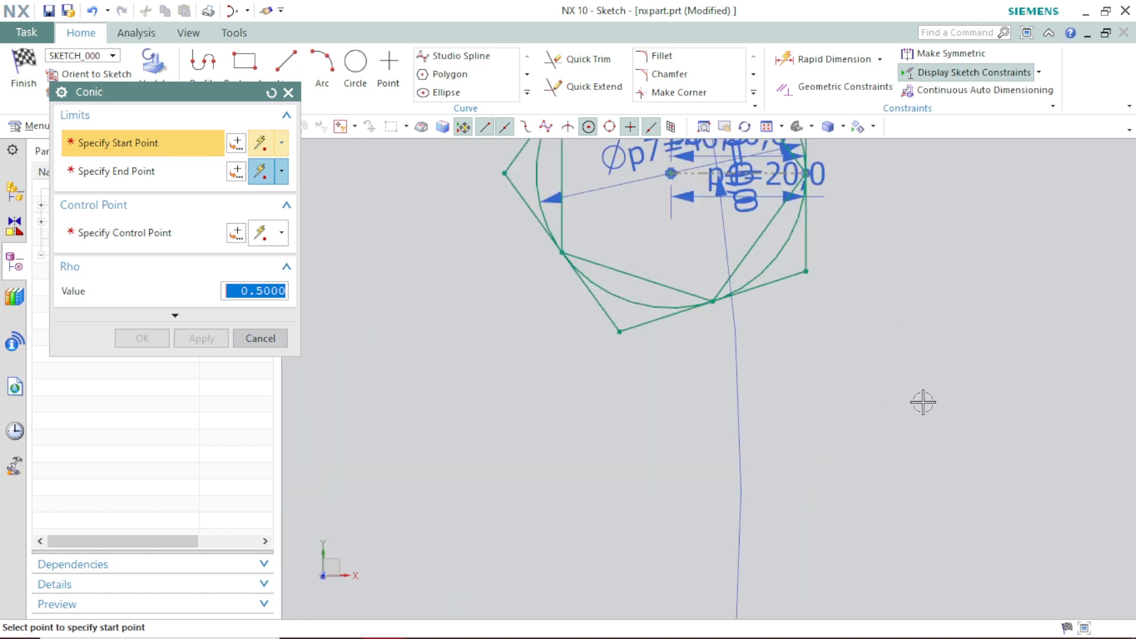
{"action": "scroll", "coordinate": [921, 400], "scroll_direction": "down", "scroll_amount": 5}
{"action": "scroll", "coordinate": [1119, 355], "scroll_direction": "up", "scroll_amount": 6}
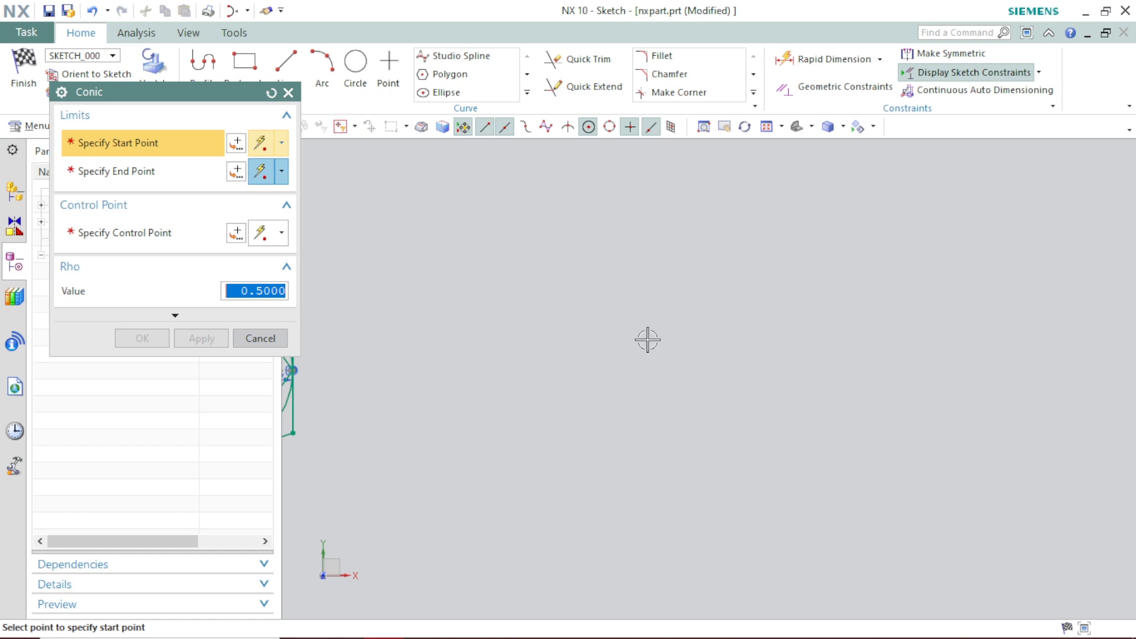
{"action": "left_click", "coordinate": [699, 377]}
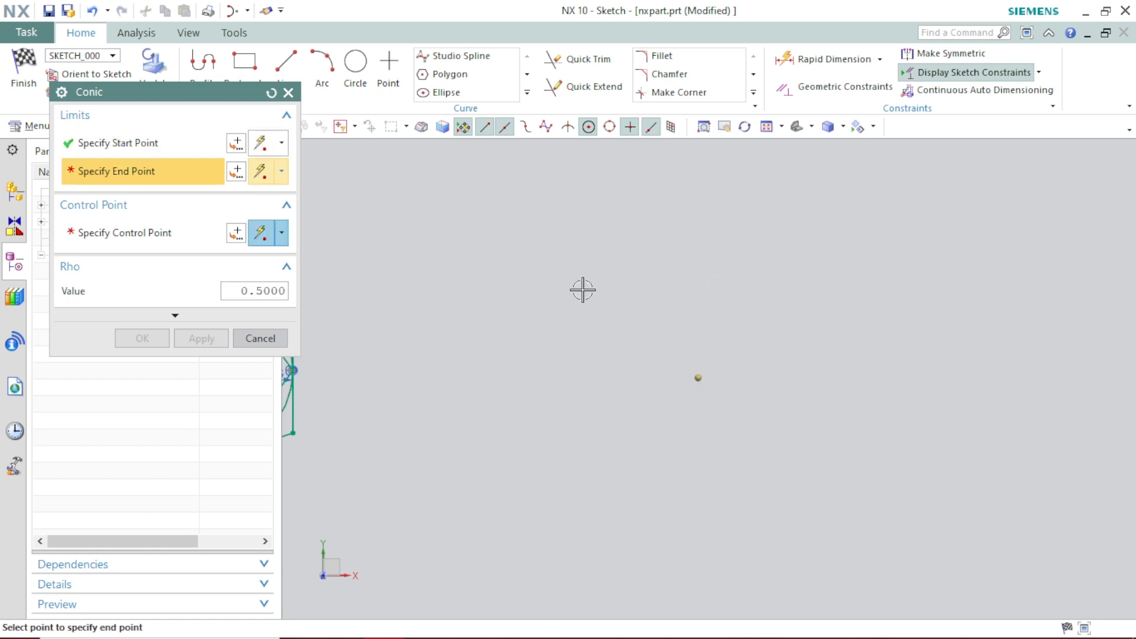
{"action": "left_click", "coordinate": [691, 215]}
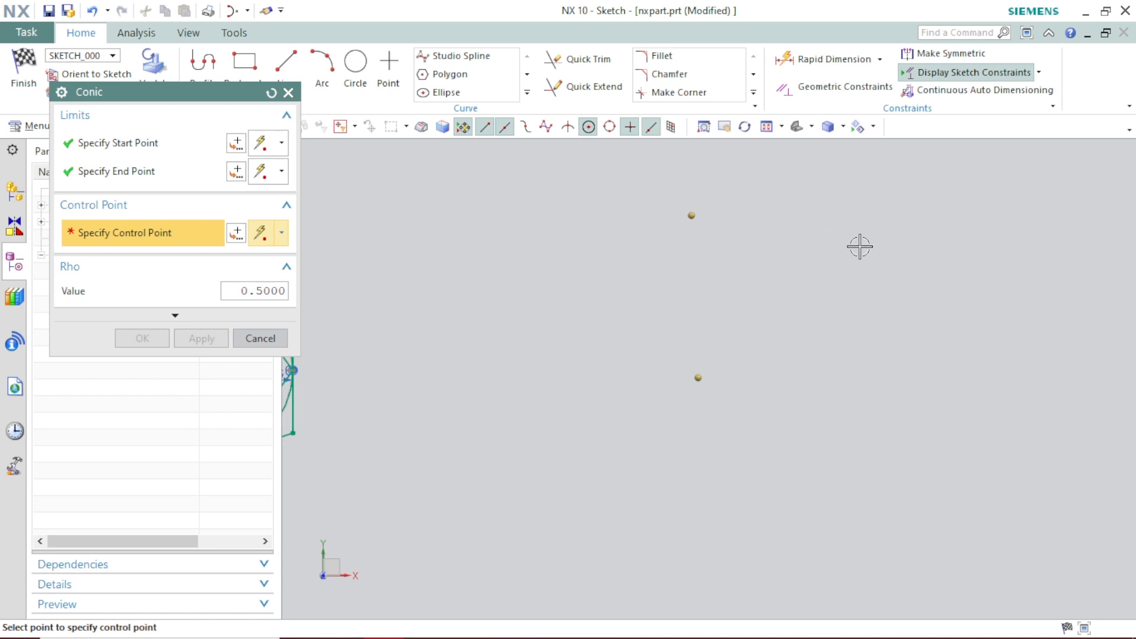
{"action": "left_click", "coordinate": [835, 296]}
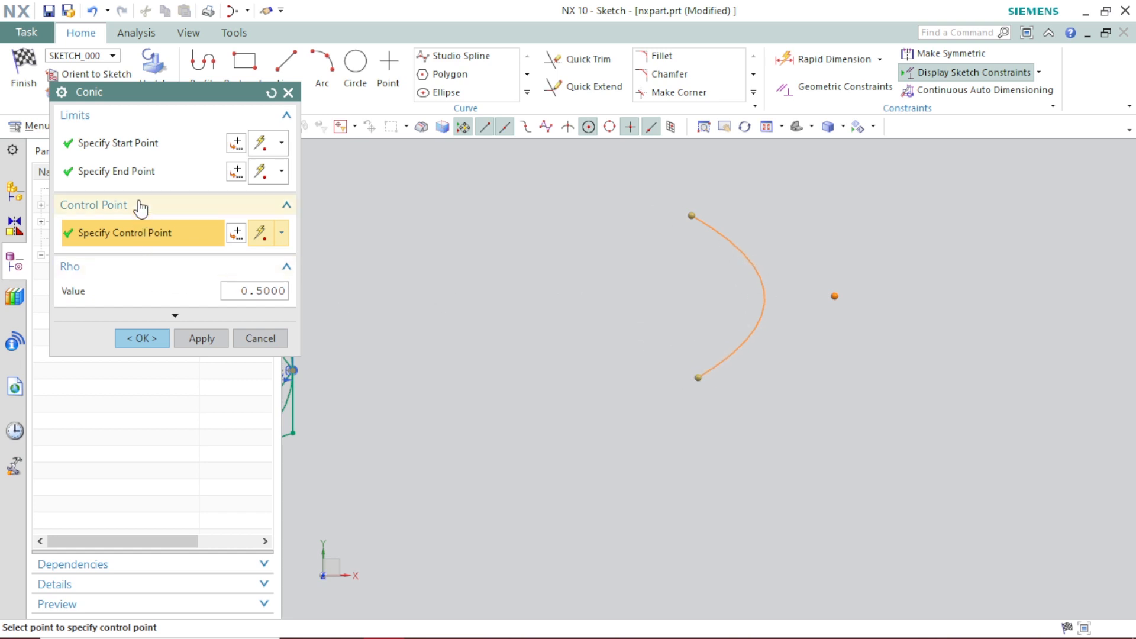
{"action": "left_click", "coordinate": [127, 340]}
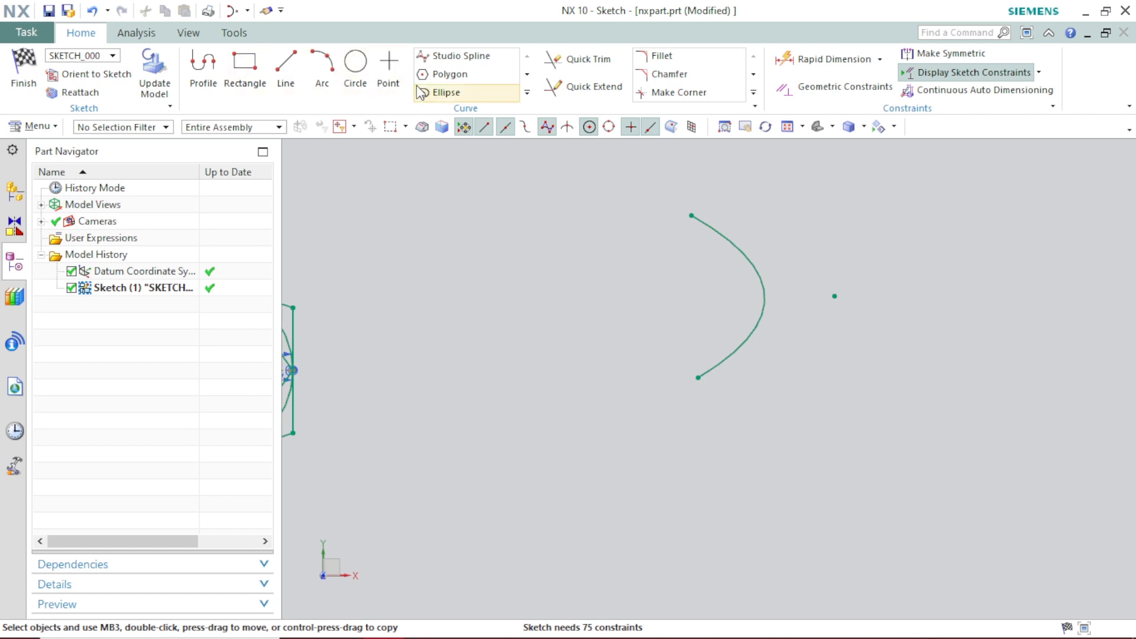
Draw an open three-line profile left of the conic: about 38 mm vertically down, a horizontal line rightward, and a slanted line down-right.
{"action": "left_click", "coordinate": [527, 92]}
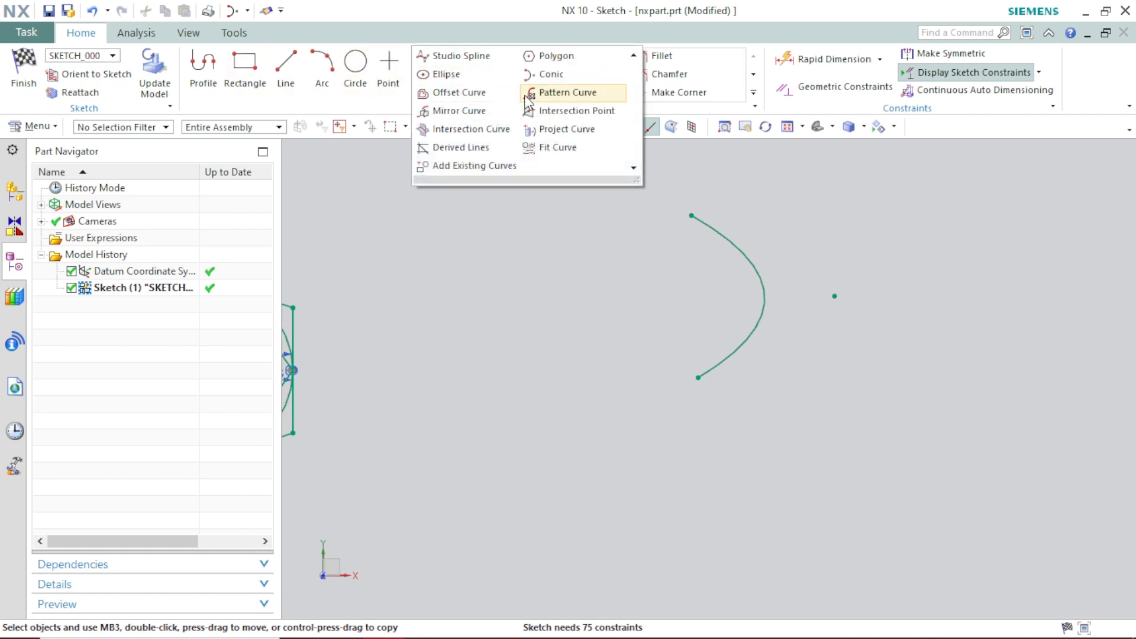
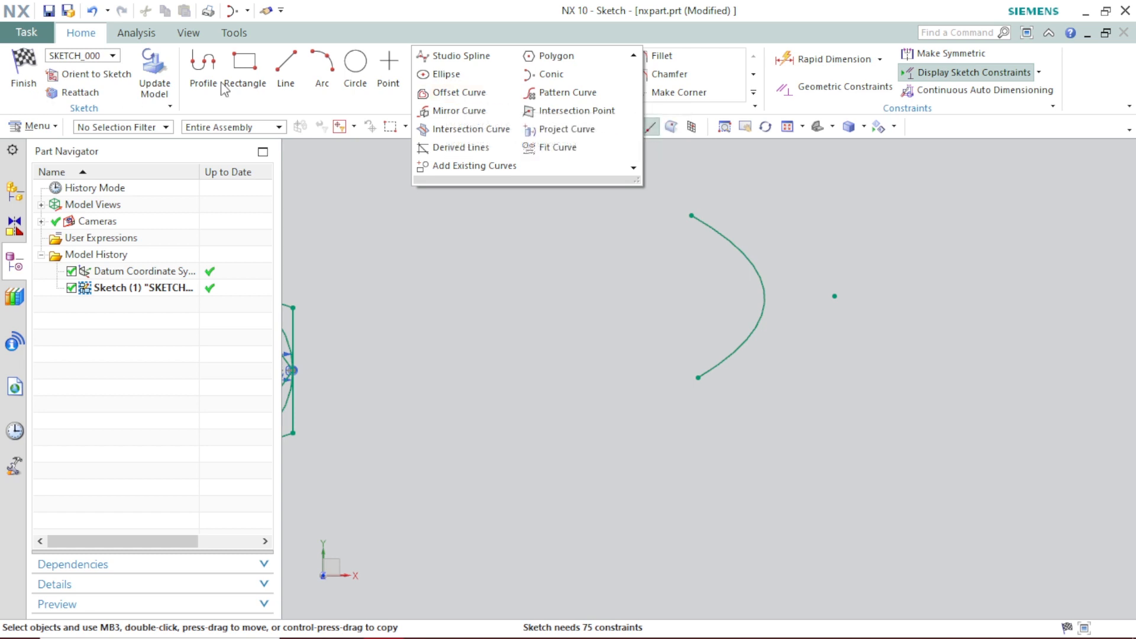
{"action": "left_click", "coordinate": [203, 64]}
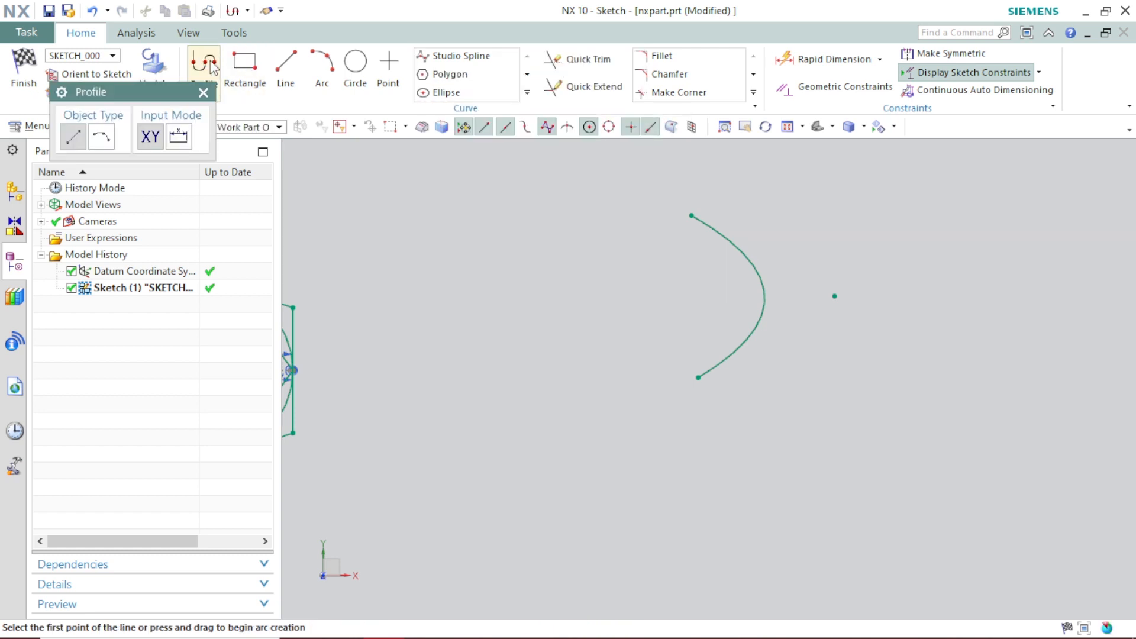
{"action": "left_click", "coordinate": [443, 277]}
{"action": "left_click", "coordinate": [443, 440]}
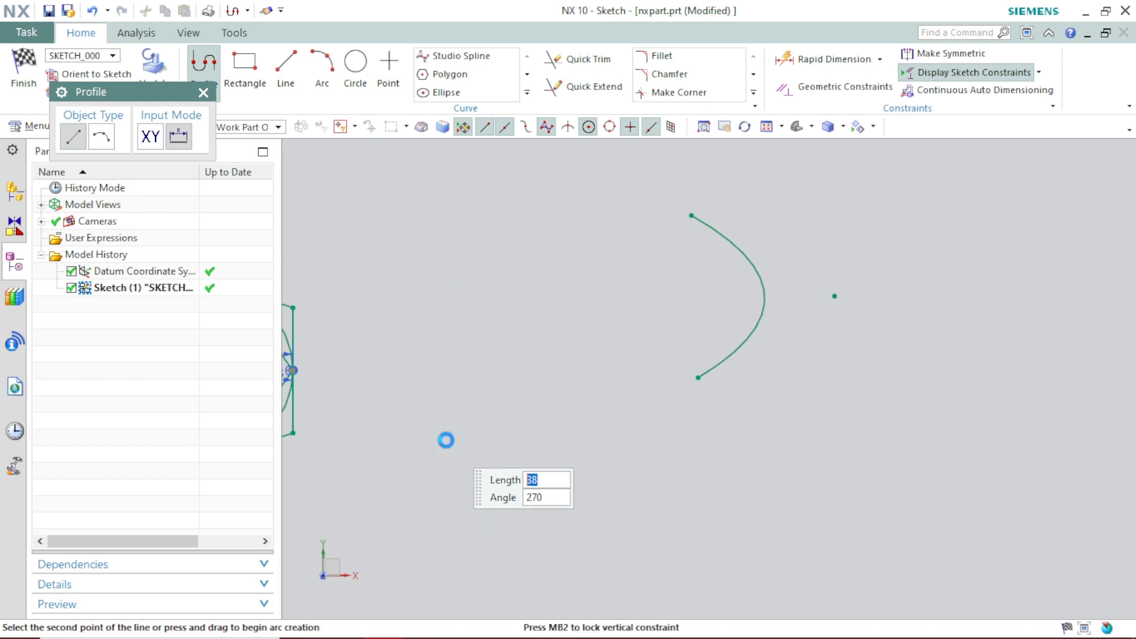
{"action": "left_click", "coordinate": [572, 441]}
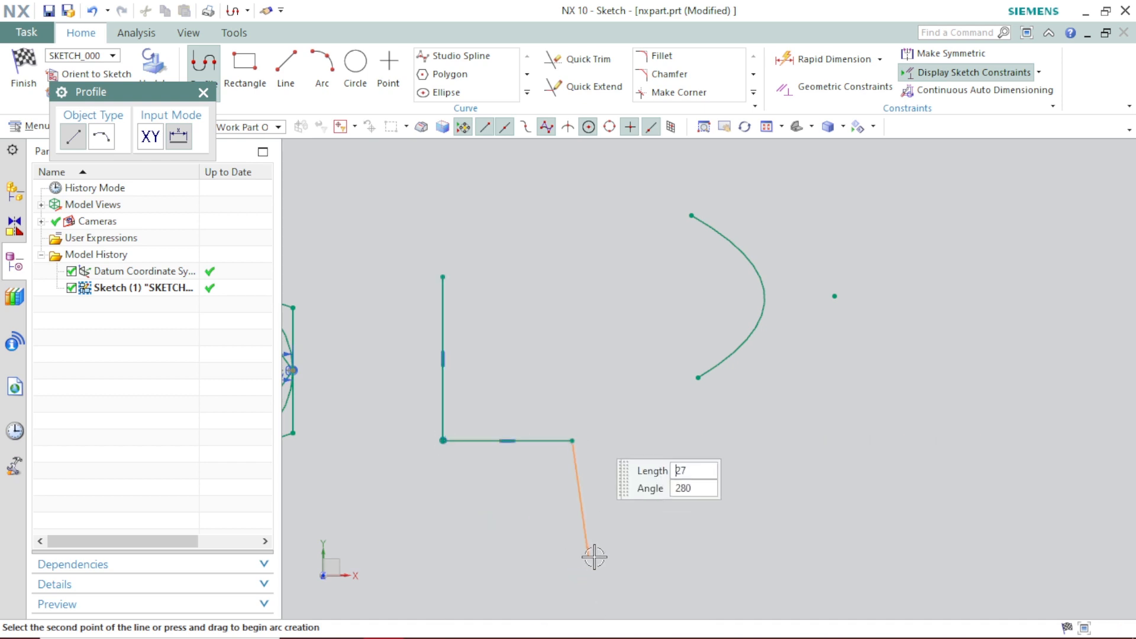
{"action": "left_click", "coordinate": [627, 553]}
{"action": "right_click", "coordinate": [652, 451]}
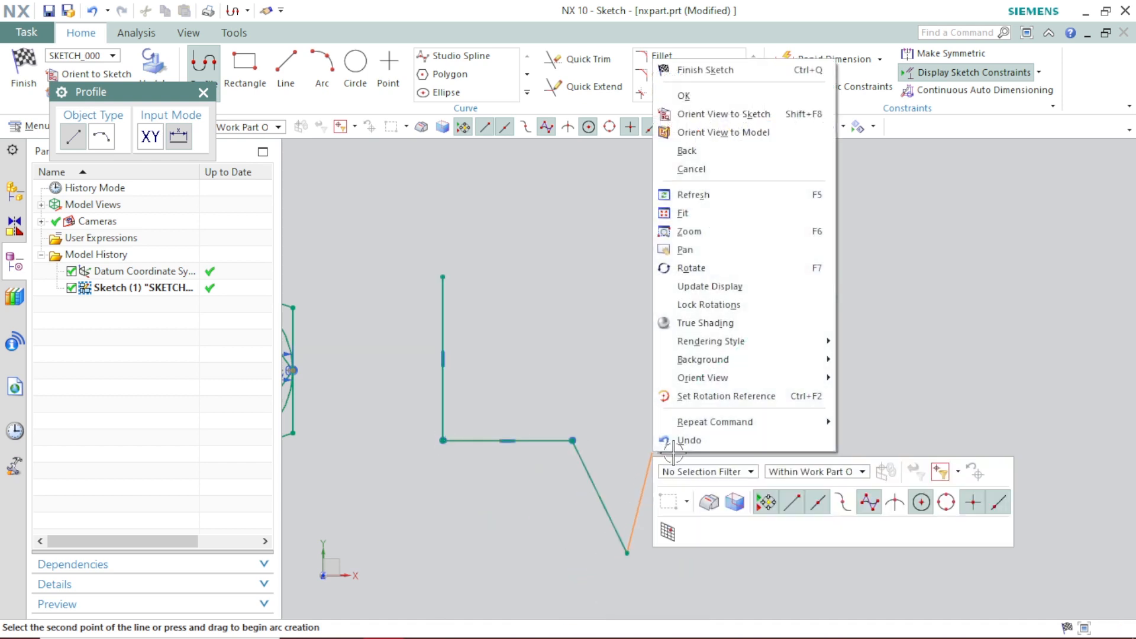
{"action": "left_click", "coordinate": [684, 95]}
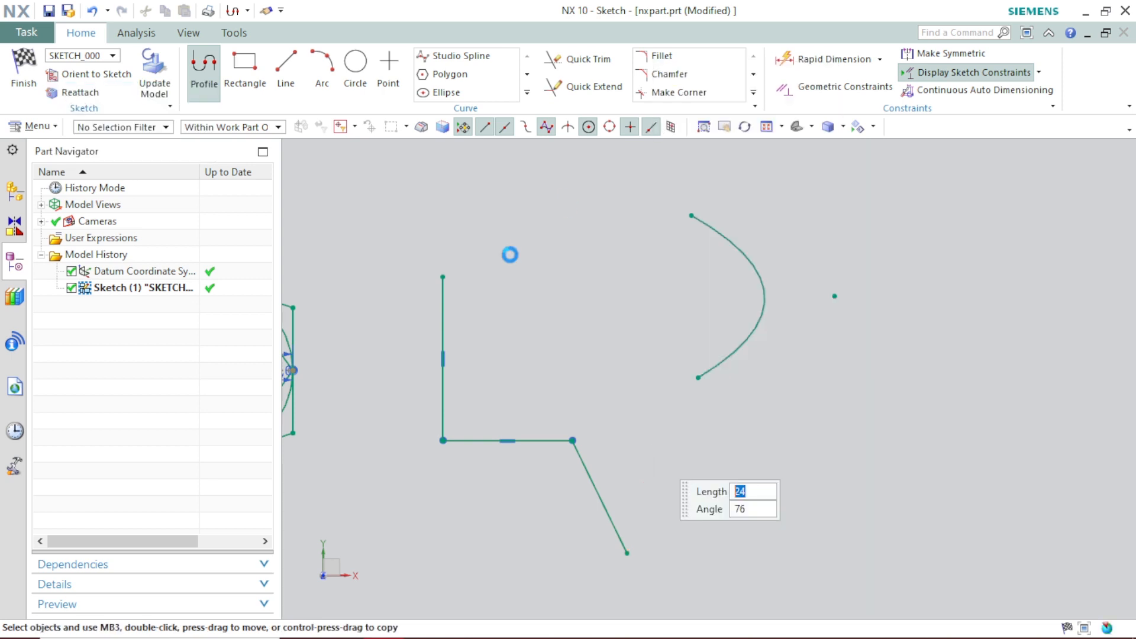
{"action": "key", "text": "z"}
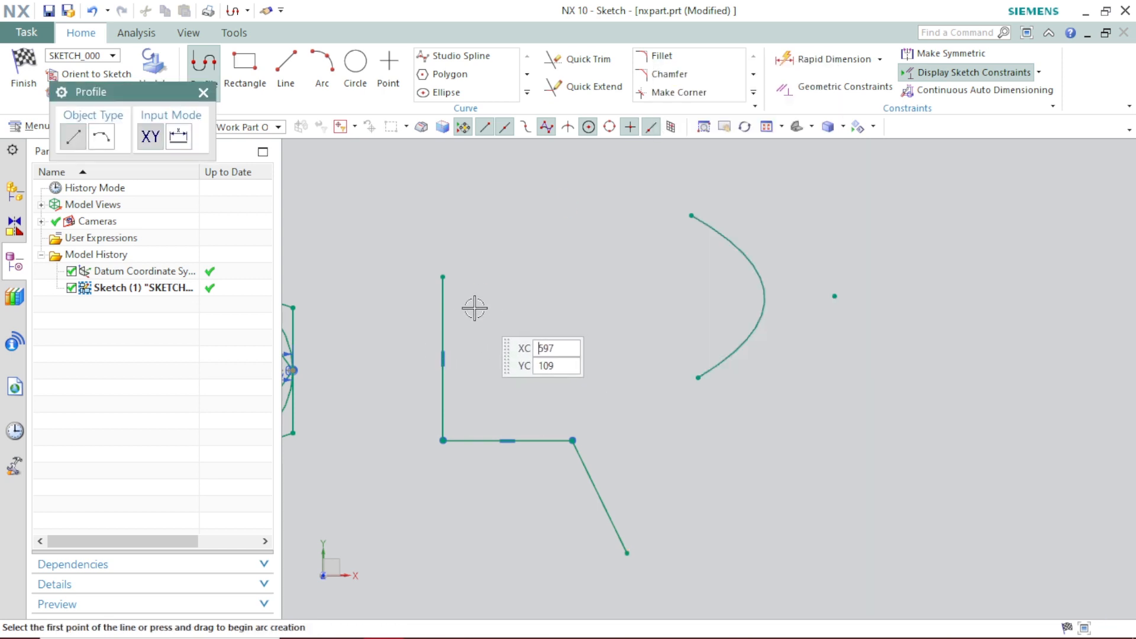
{"action": "left_click", "coordinate": [203, 92]}
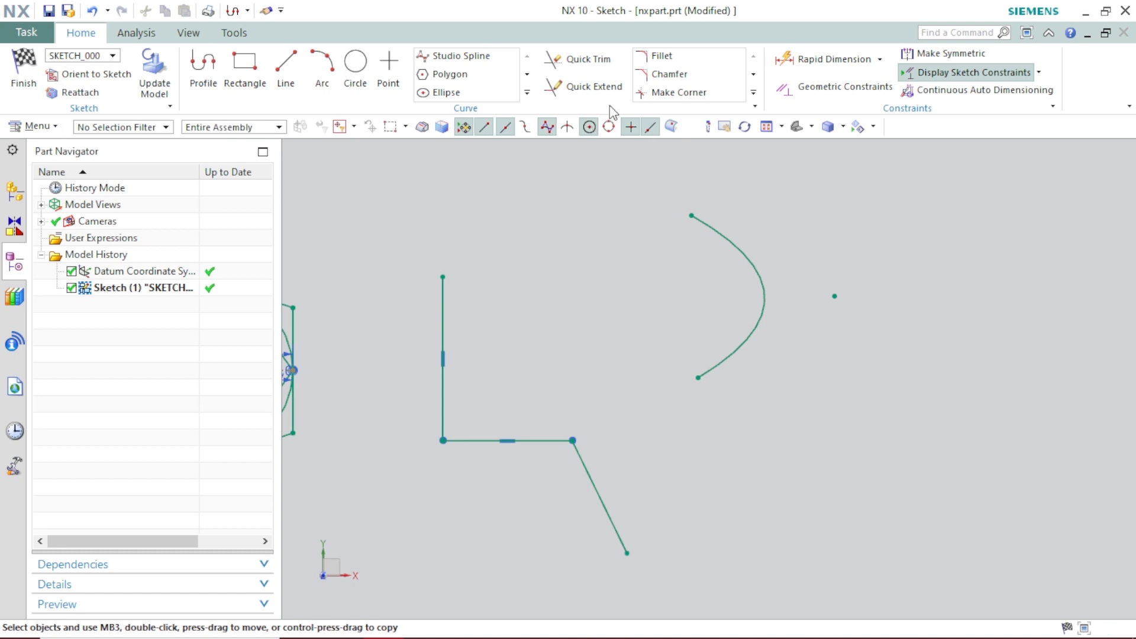
Start Offset Curve and try a 5 mm offset of only the profile's vertical line with the Single Curve rule, deselecting the line again.
{"action": "left_click", "coordinate": [527, 92]}
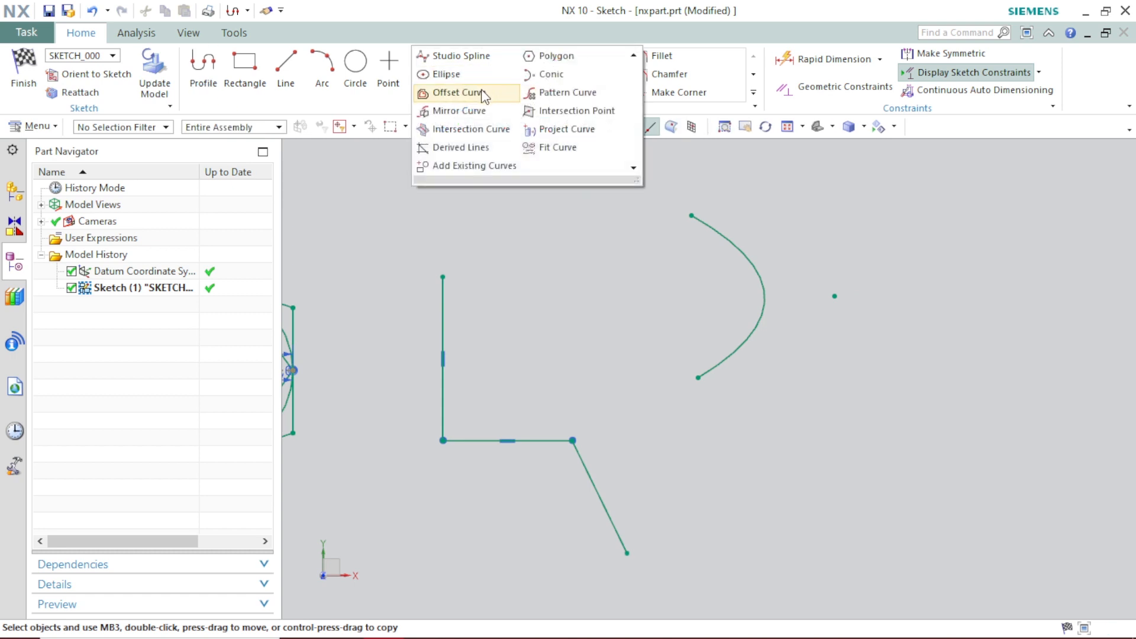
{"action": "left_click", "coordinate": [456, 93]}
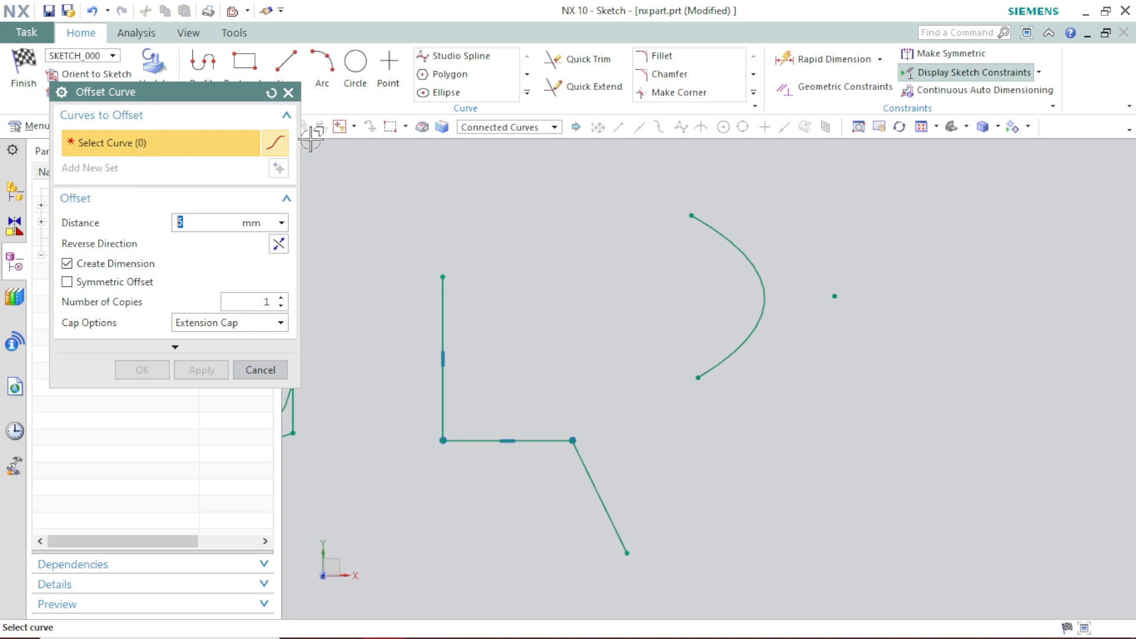
{"action": "left_click", "coordinate": [495, 130]}
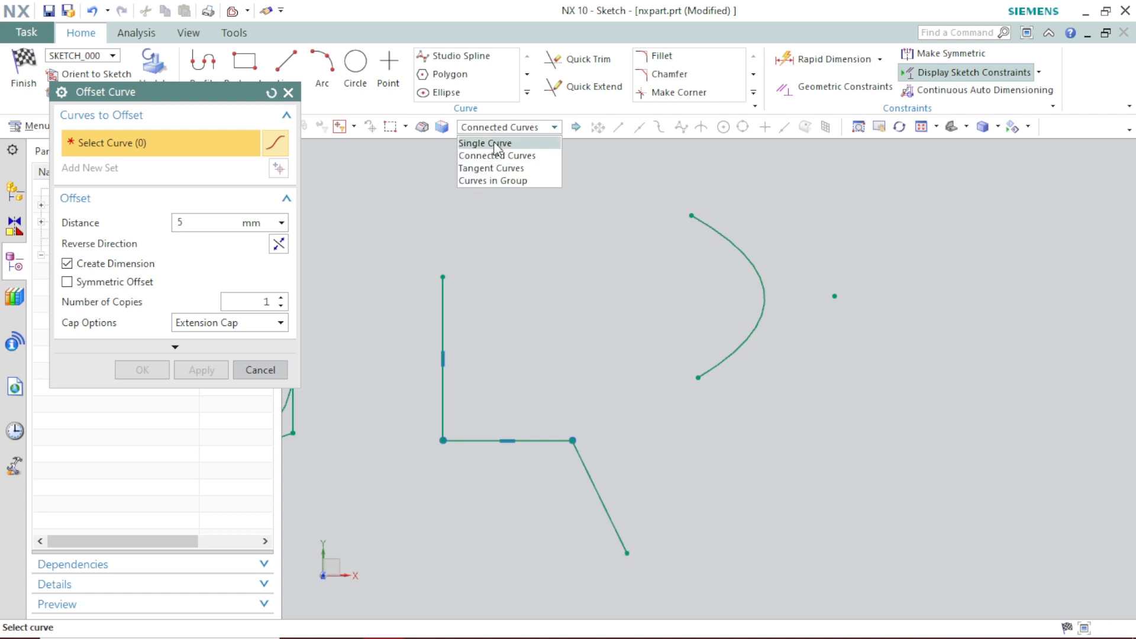
{"action": "left_click", "coordinate": [488, 143]}
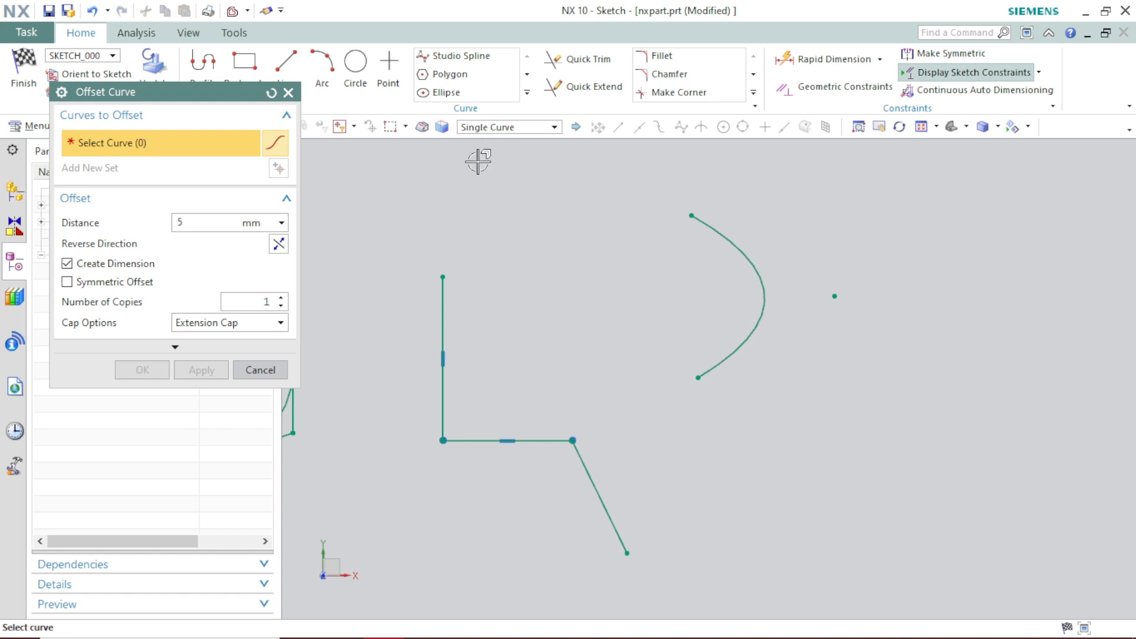
{"action": "left_click", "coordinate": [441, 324]}
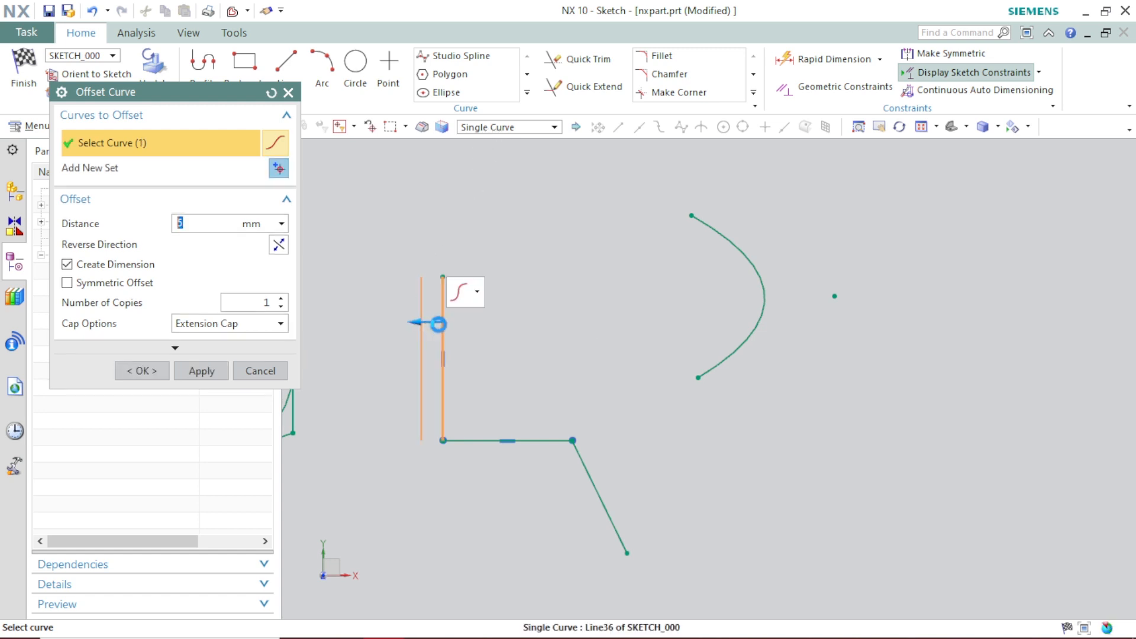
{"action": "left_click", "coordinate": [510, 126]}
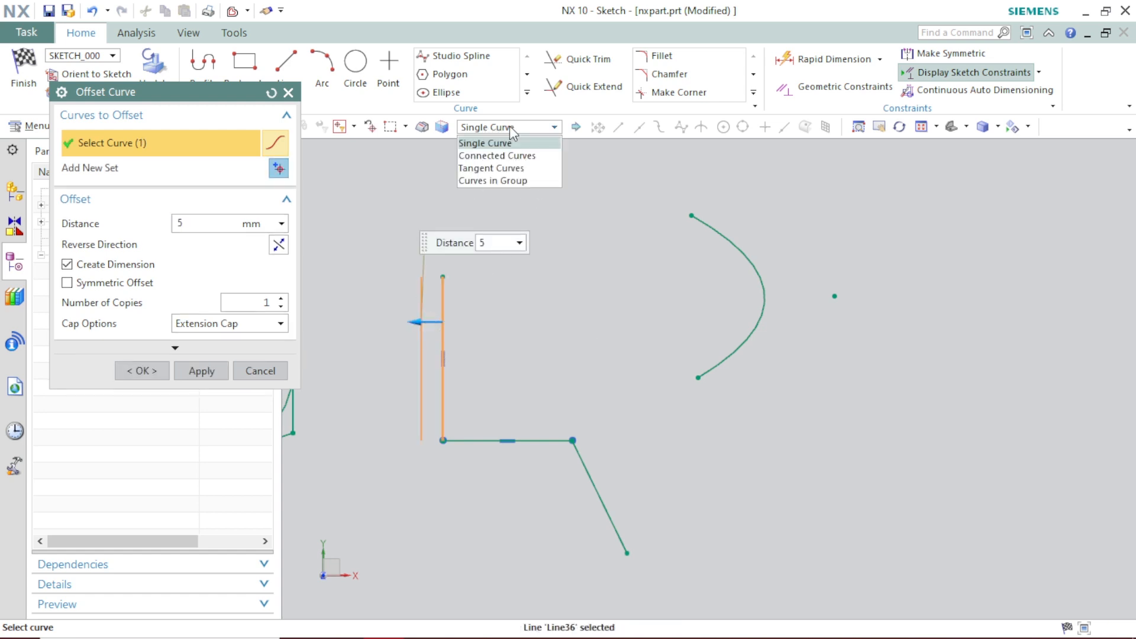
{"action": "left_click", "coordinate": [503, 157]}
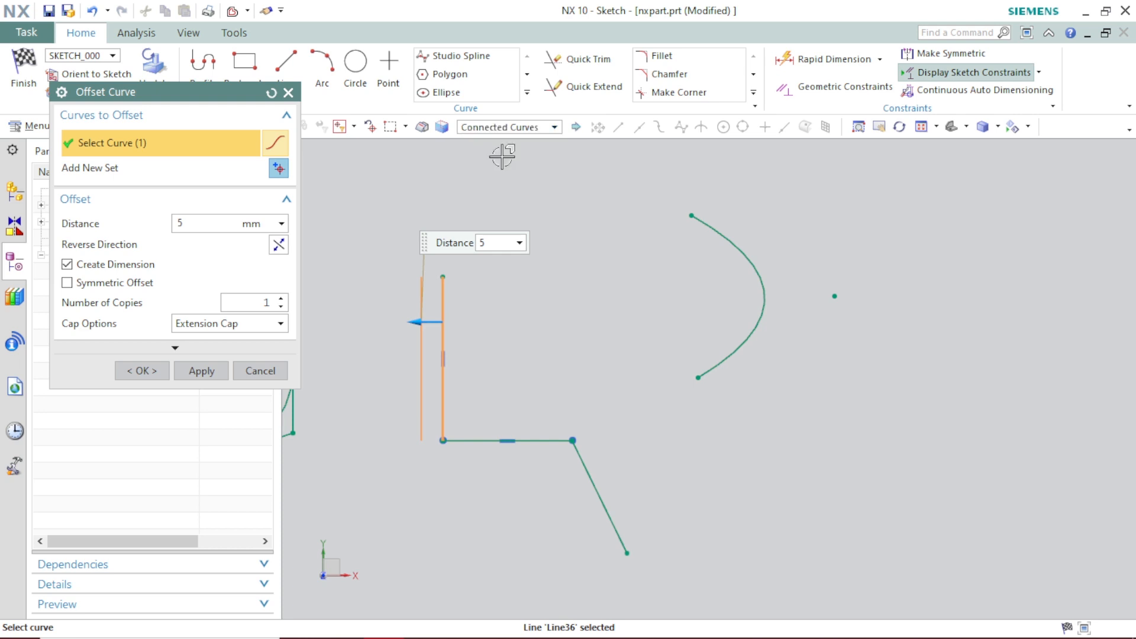
{"action": "left_click", "coordinate": [444, 340], "text": "shift"}
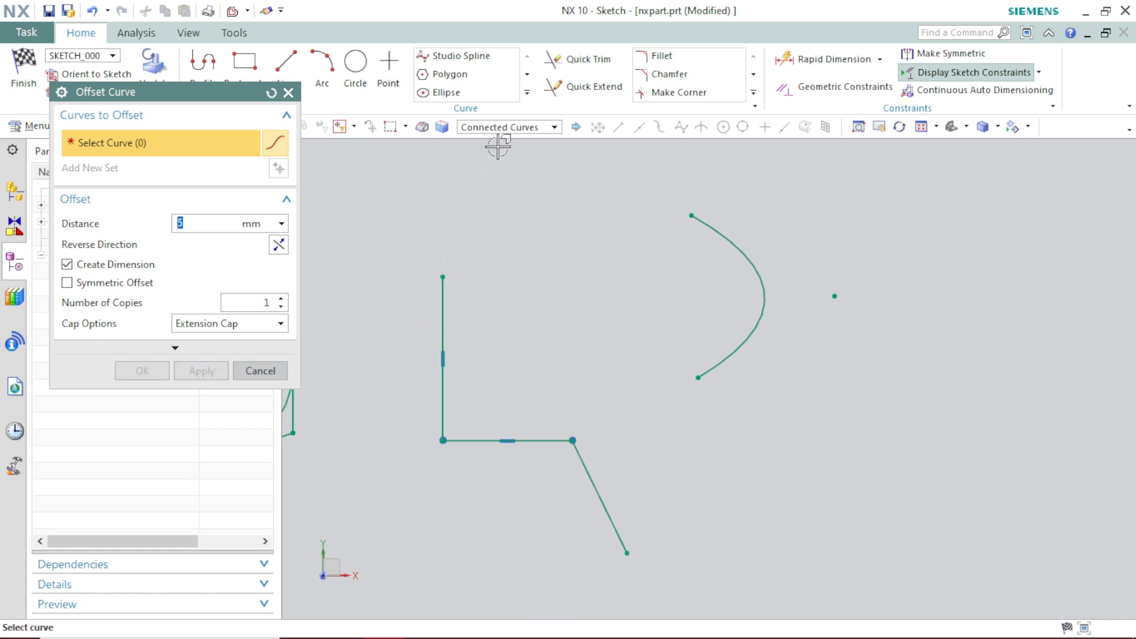
Select the whole three-line profile using the Connected Curves rule and reverse its 5 mm offset to the right side of the vertical line.
{"action": "left_click", "coordinate": [540, 128]}
{"action": "left_click", "coordinate": [513, 156]}
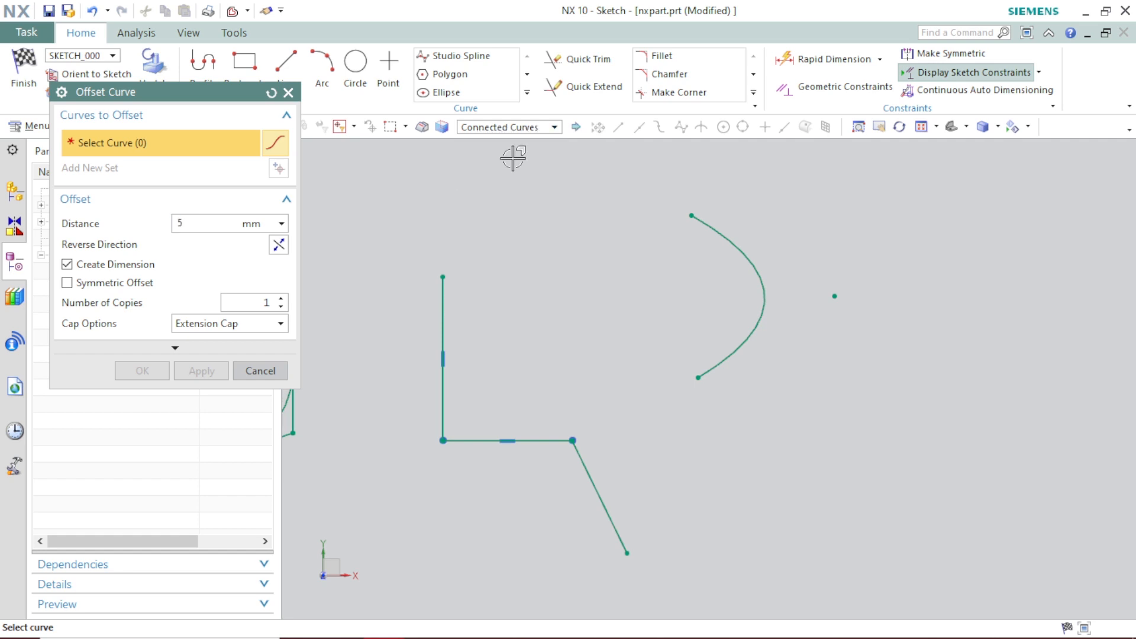
{"action": "left_click", "coordinate": [438, 300]}
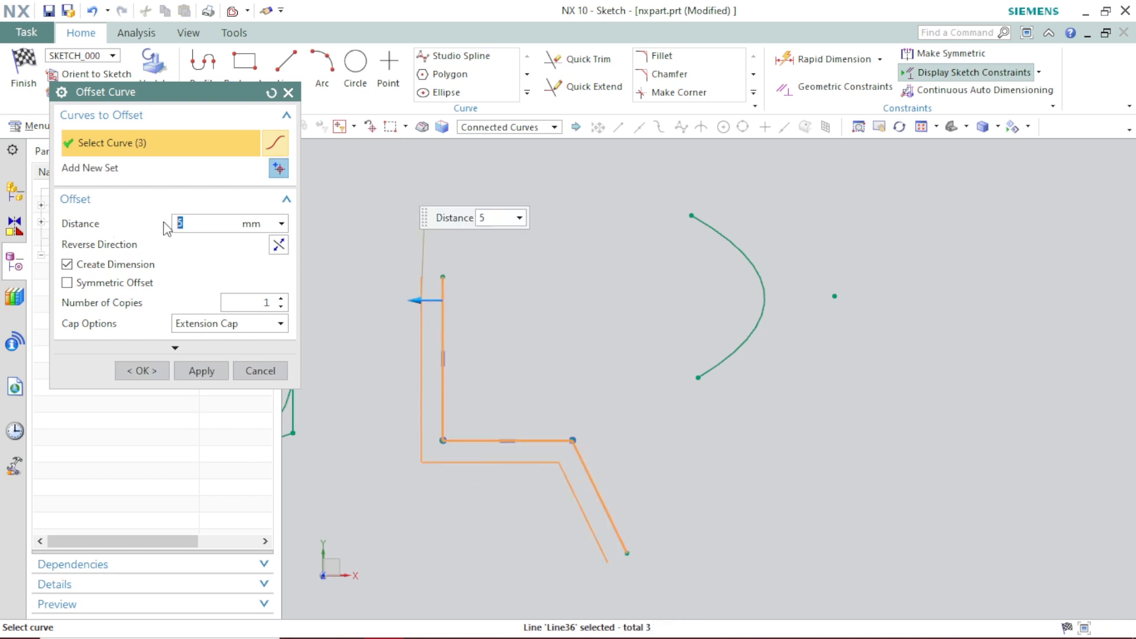
{"action": "left_click", "coordinate": [278, 246]}
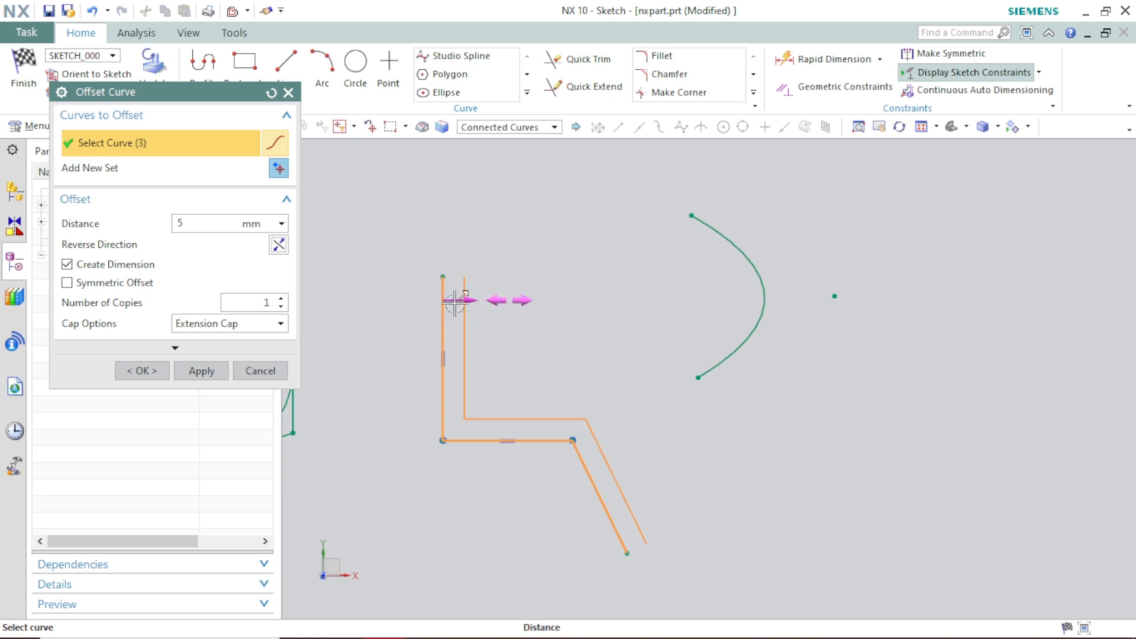
Try a symmetric offset, then three copies of the profile offset, and restore a single one-sided copy.
{"action": "left_click", "coordinate": [67, 287]}
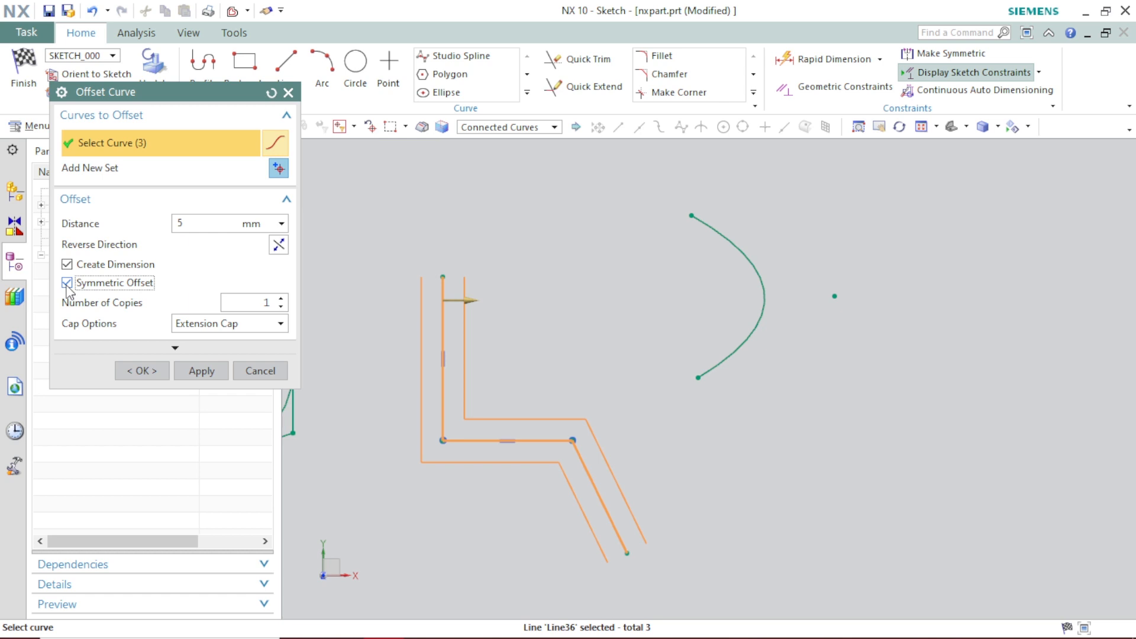
{"action": "left_click", "coordinate": [68, 286]}
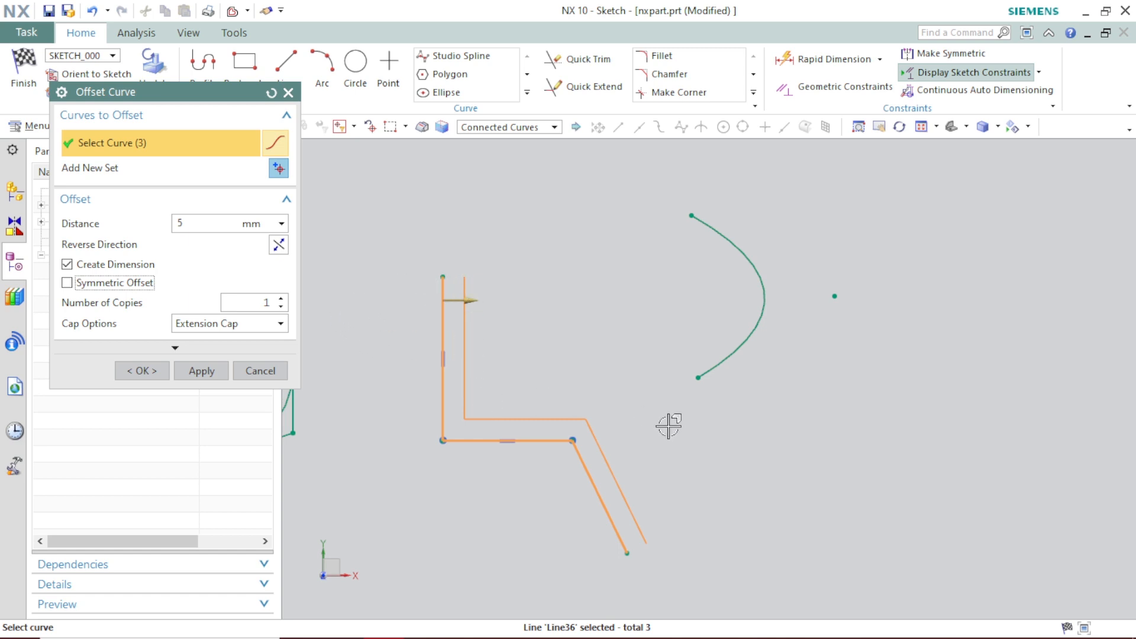
{"action": "left_click", "coordinate": [281, 299]}
{"action": "left_click", "coordinate": [282, 299]}
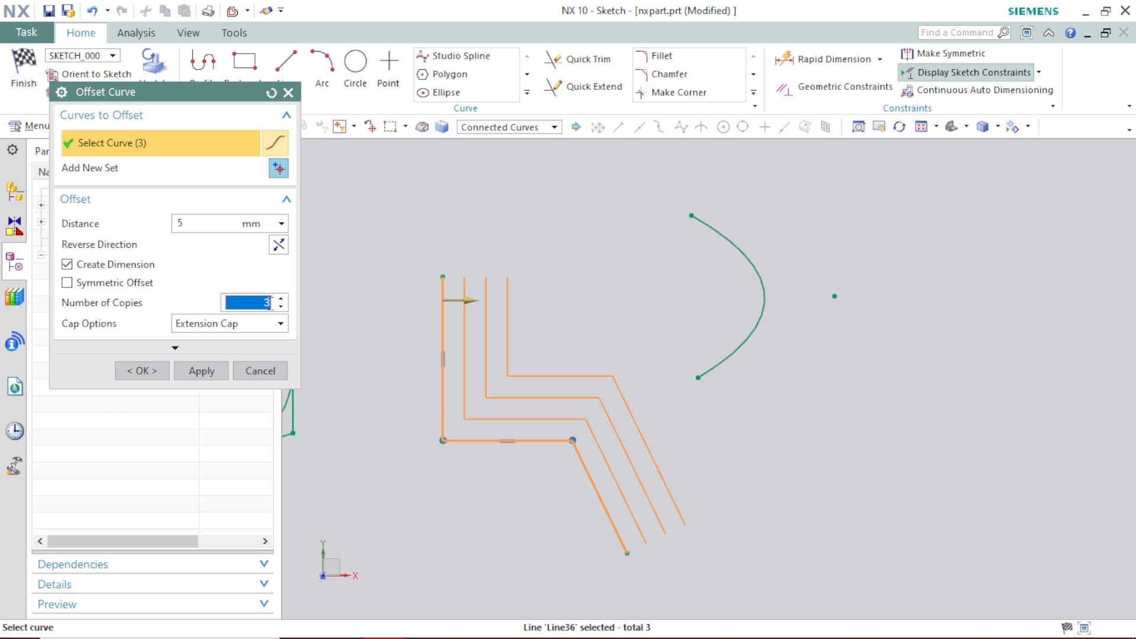
{"action": "left_click", "coordinate": [282, 307]}
{"action": "left_click", "coordinate": [281, 308]}
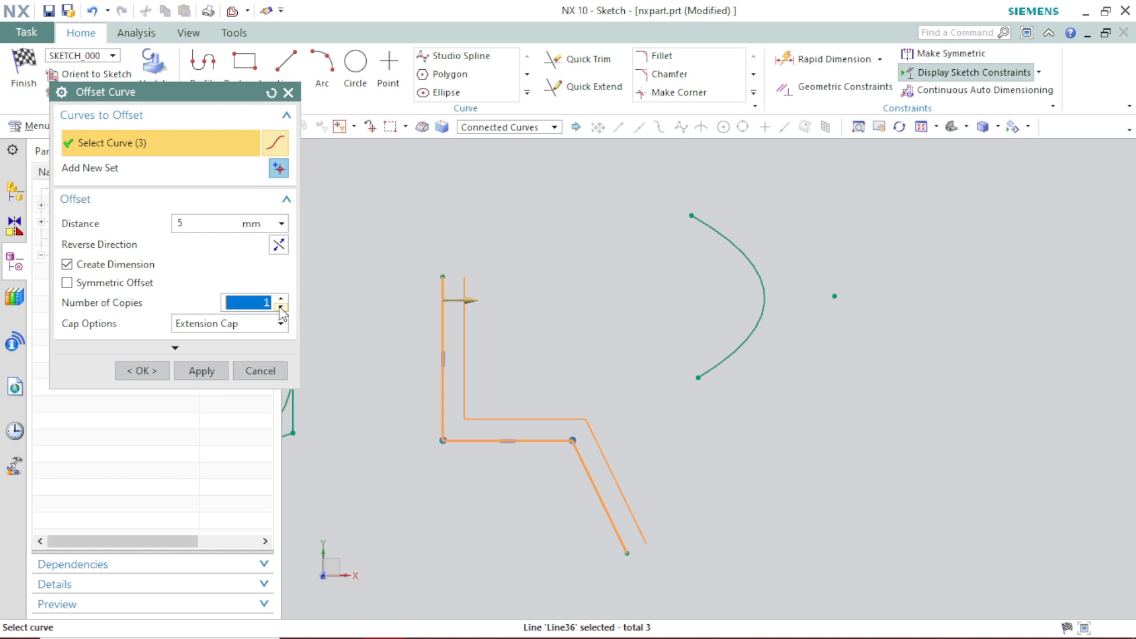
Show the additional offset options and set the cap option to Arc Cap.
{"action": "left_click", "coordinate": [187, 348]}
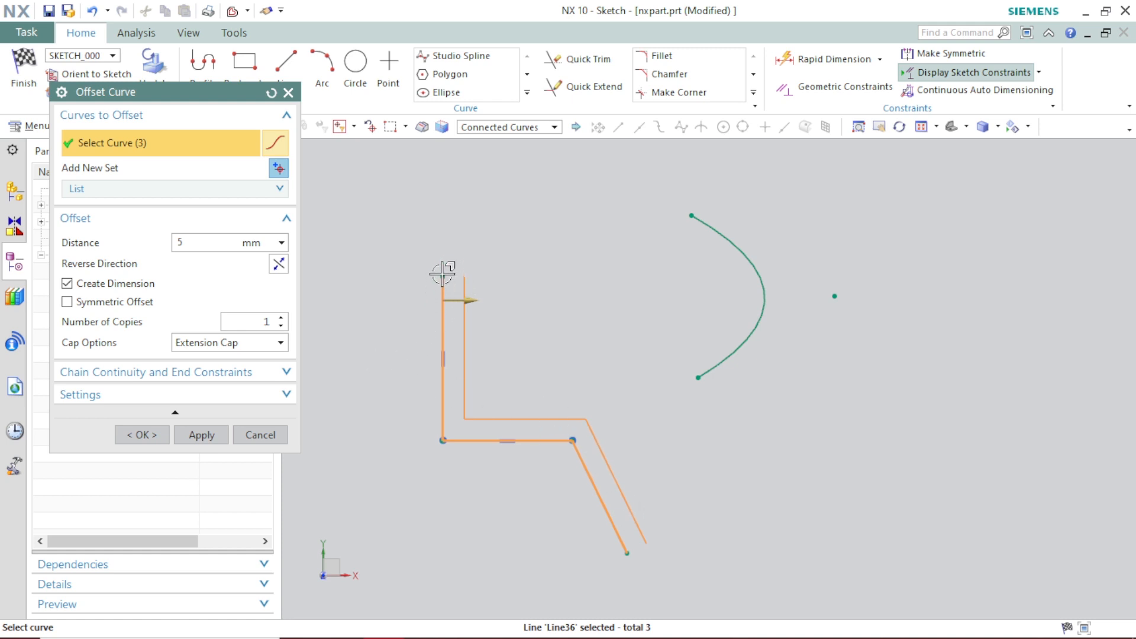
{"action": "left_click", "coordinate": [276, 350]}
{"action": "left_click", "coordinate": [261, 361]}
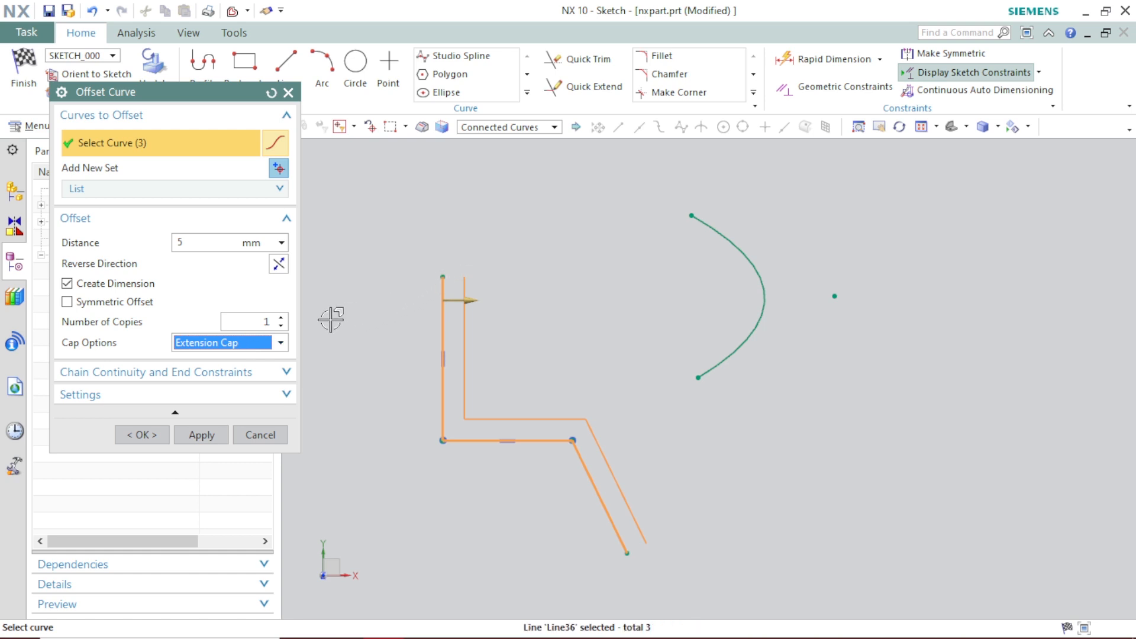
{"action": "left_click", "coordinate": [266, 344]}
{"action": "left_click", "coordinate": [247, 373]}
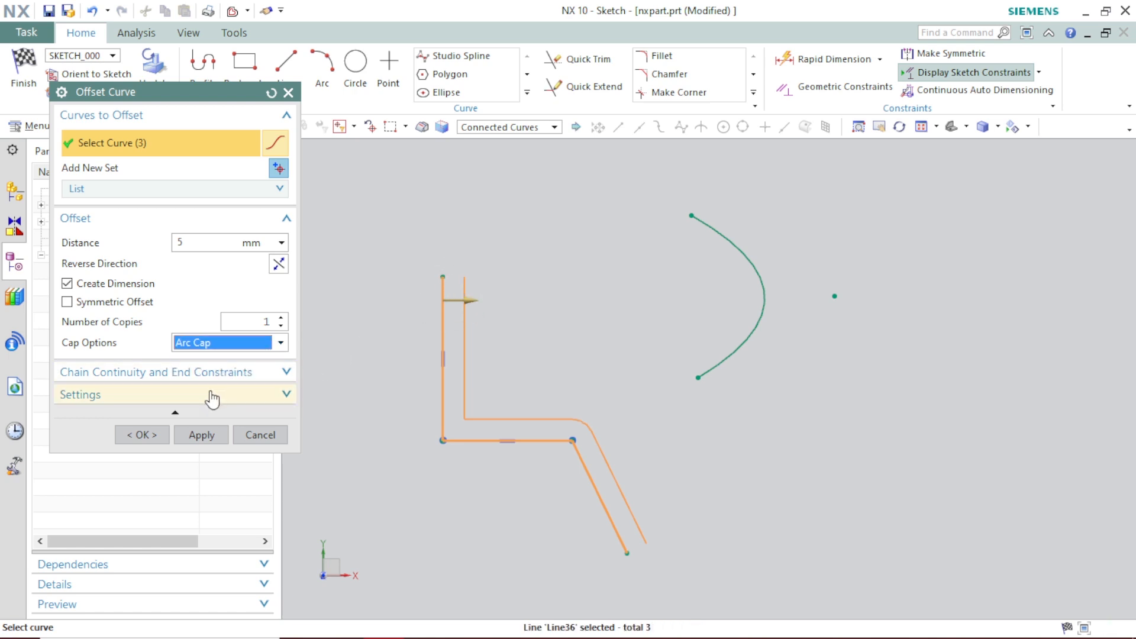
Enable converting the input curves to reference and create the 5 mm offset of the profile.
{"action": "left_click", "coordinate": [203, 374]}
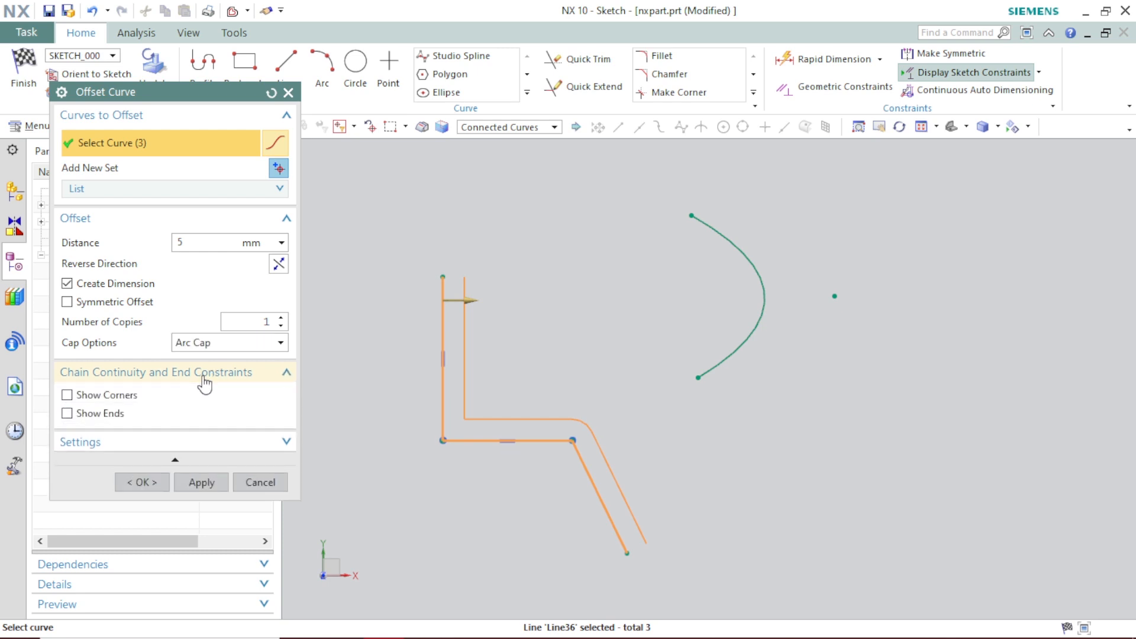
{"action": "left_click", "coordinate": [133, 444]}
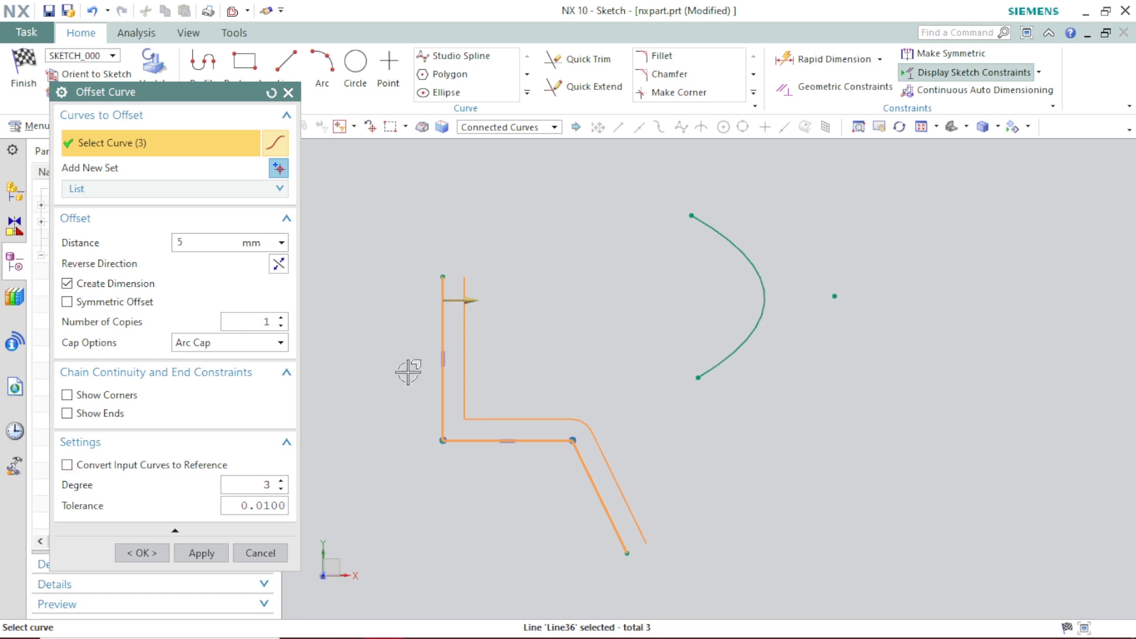
{"action": "left_click", "coordinate": [68, 466]}
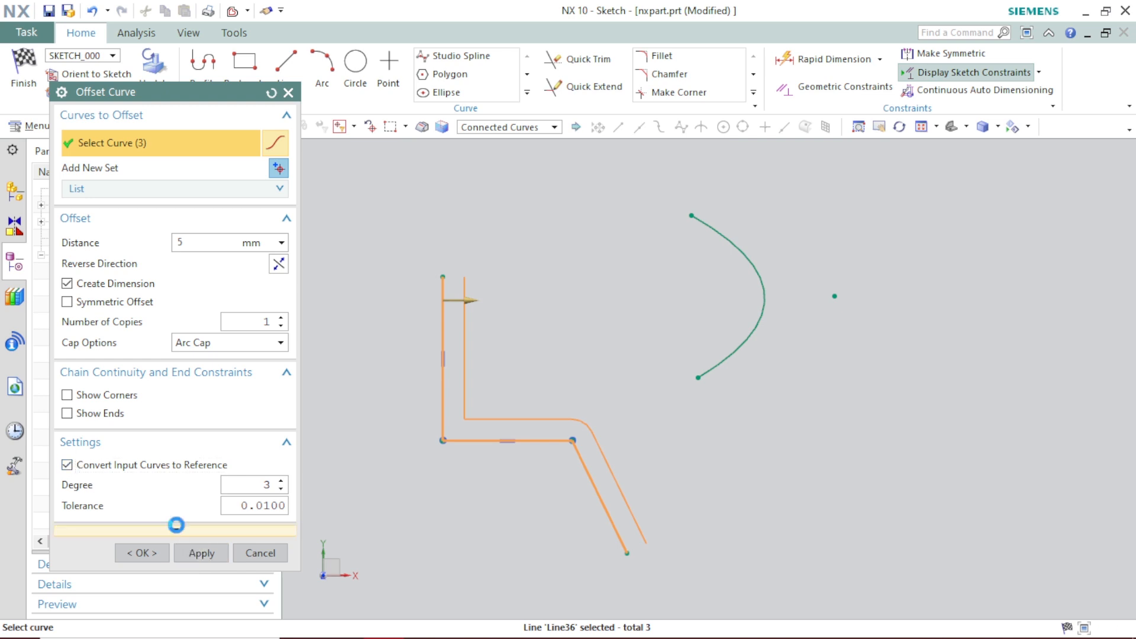
{"action": "left_click", "coordinate": [176, 530]}
{"action": "left_click", "coordinate": [156, 373]}
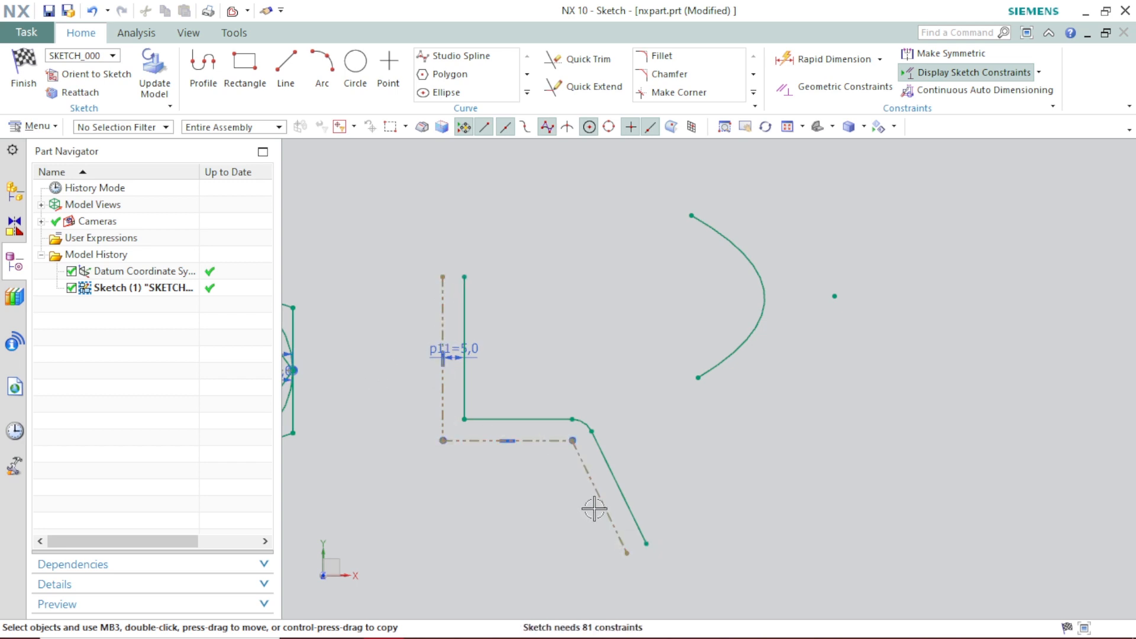
Examine the offset curve's rounded corner and its distance dimension next to the original reference lines.
{"action": "scroll", "coordinate": [594, 509], "scroll_direction": "down", "scroll_amount": 2}
{"action": "scroll", "coordinate": [589, 494], "scroll_direction": "up", "scroll_amount": 6}
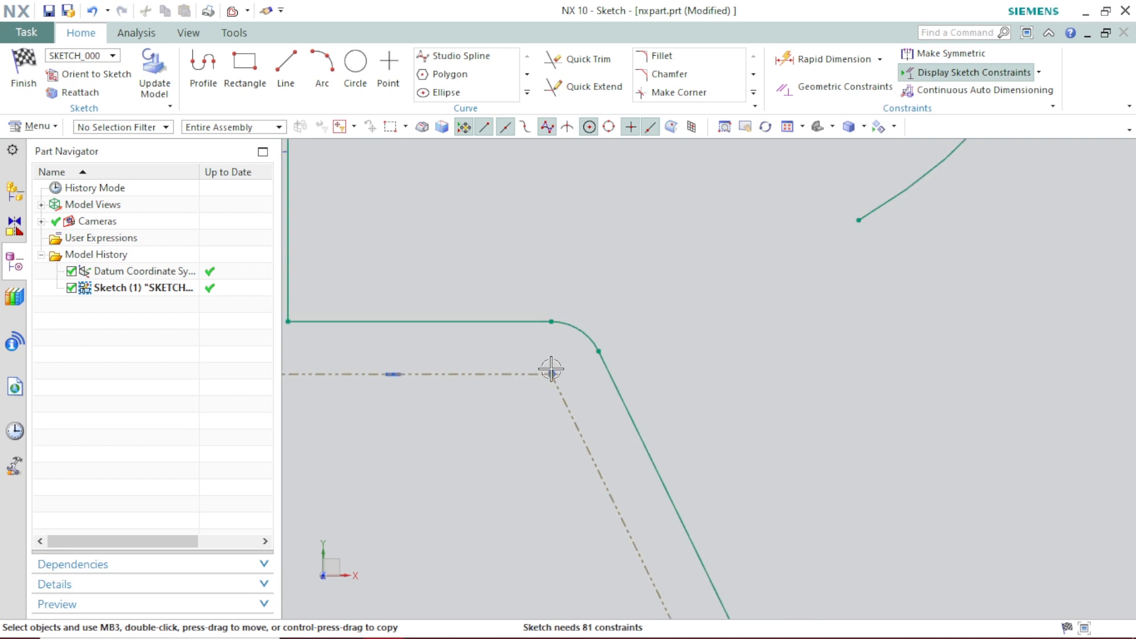
{"action": "scroll", "coordinate": [551, 369], "scroll_direction": "down", "scroll_amount": 5}
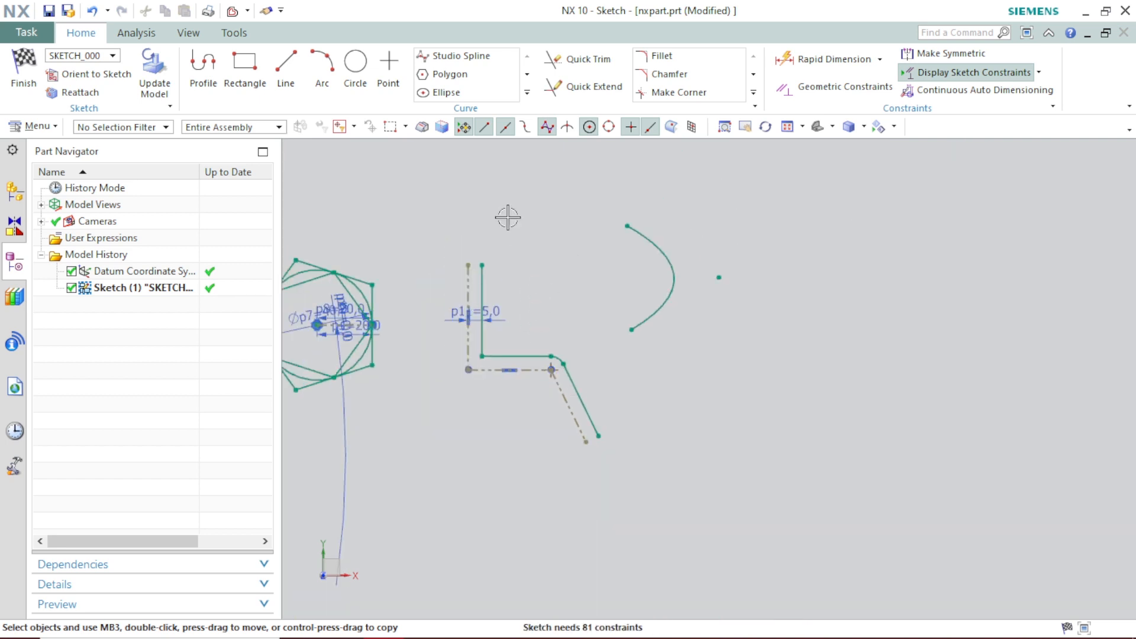
{"action": "left_click", "coordinate": [525, 93]}
{"action": "scroll", "coordinate": [479, 282], "scroll_direction": "down", "scroll_amount": 2}
{"action": "scroll", "coordinate": [478, 287], "scroll_direction": "up", "scroll_amount": 4}
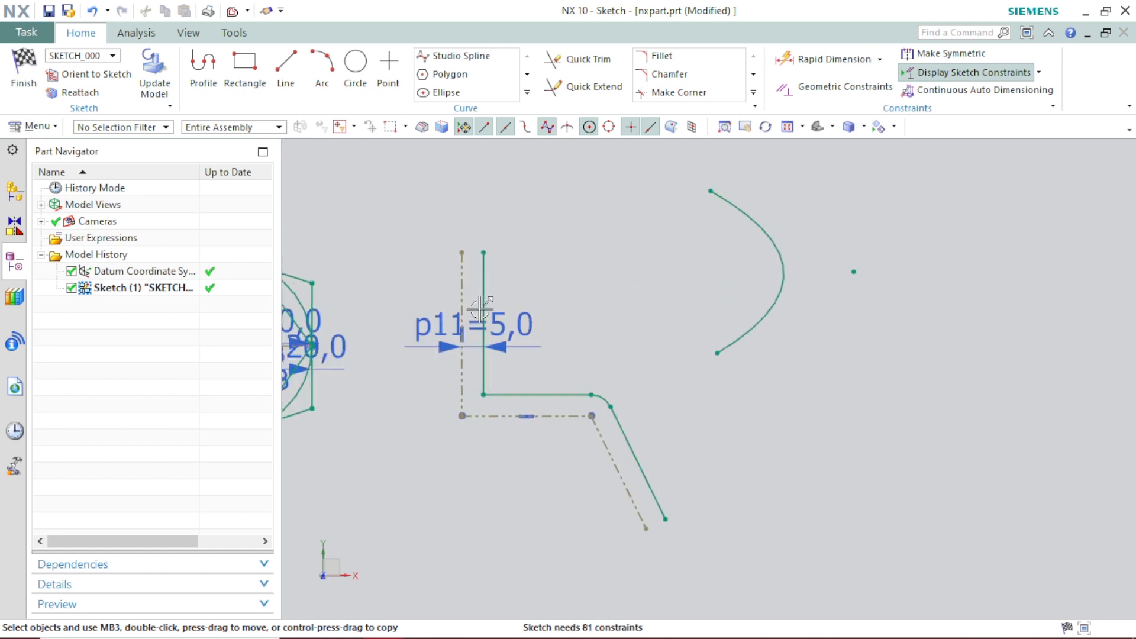
{"action": "scroll", "coordinate": [484, 263], "scroll_direction": "down", "scroll_amount": 2}
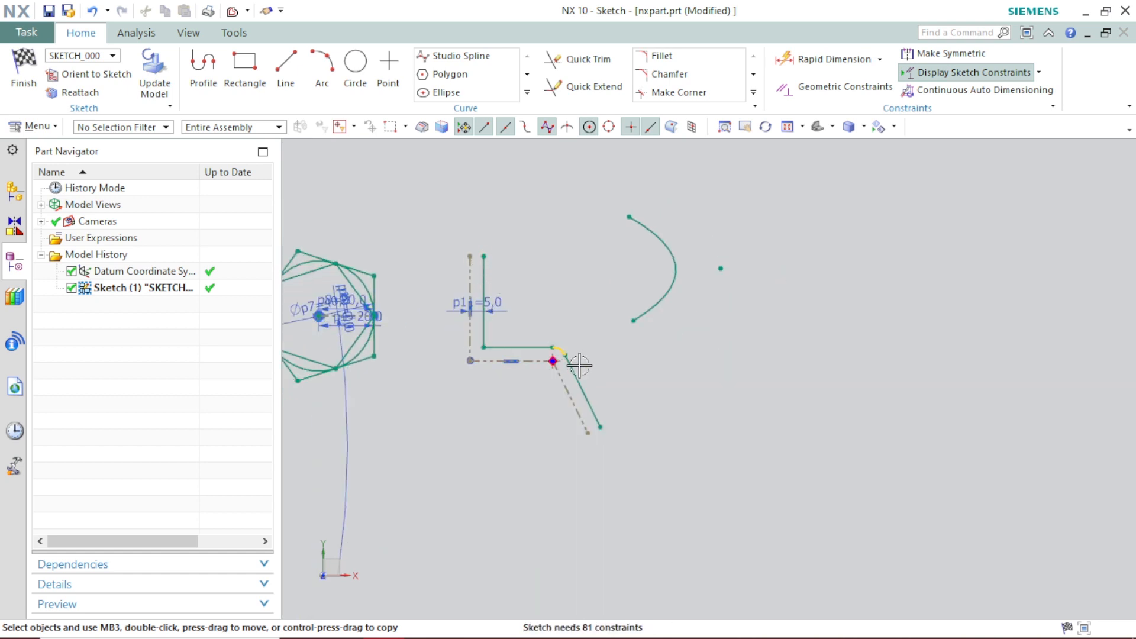
{"action": "left_click", "coordinate": [595, 417]}
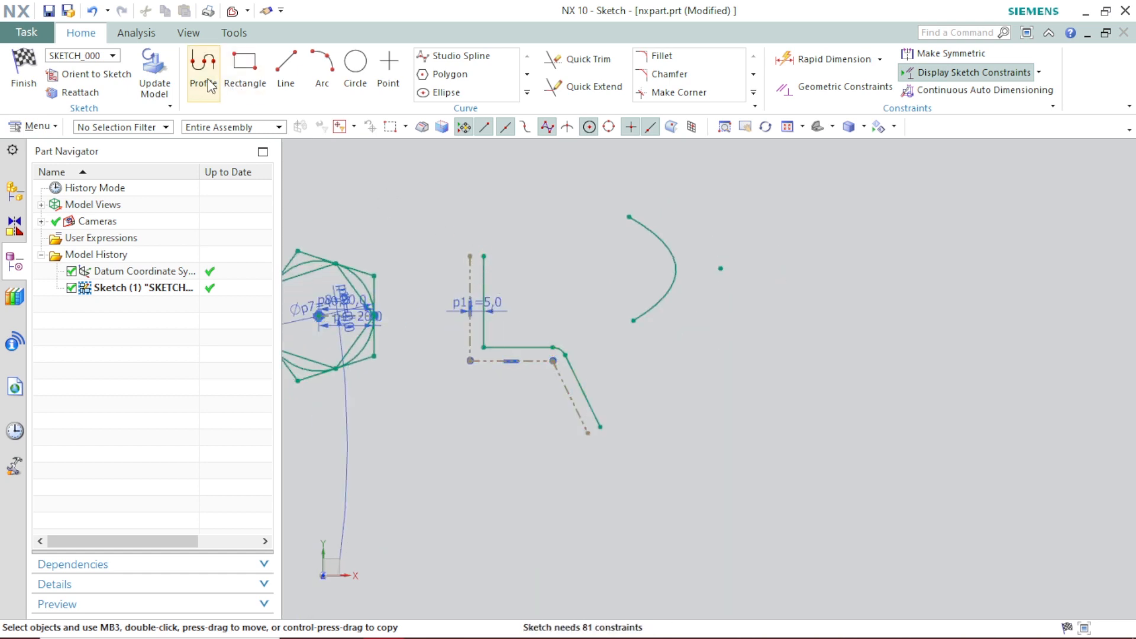
Draw a horizontal line rightward from the lower end of the offset curve's slanted line with Profile.
{"action": "left_click", "coordinate": [203, 61]}
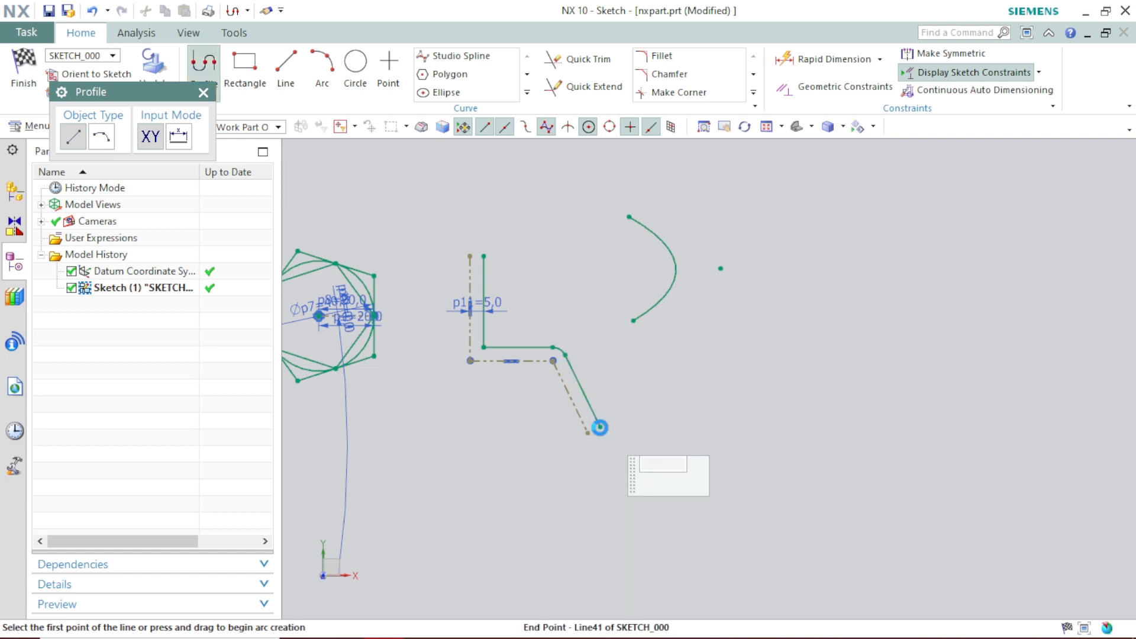
{"action": "left_click", "coordinate": [600, 427]}
{"action": "left_click", "coordinate": [670, 427]}
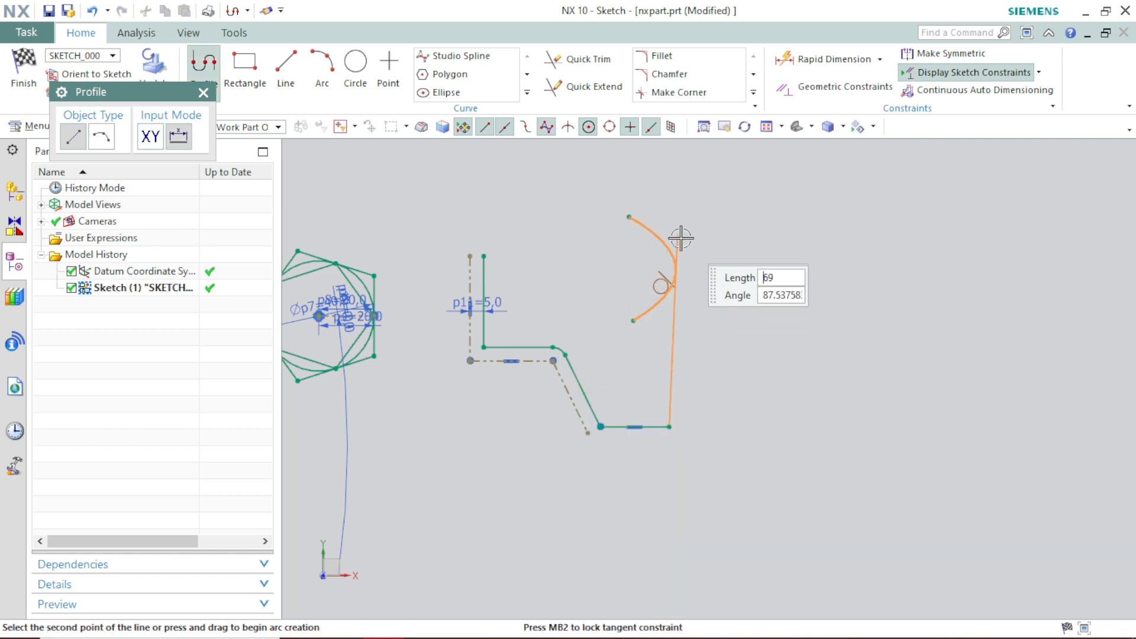
{"action": "right_click", "coordinate": [690, 236]}
{"action": "left_click", "coordinate": [720, 277]}
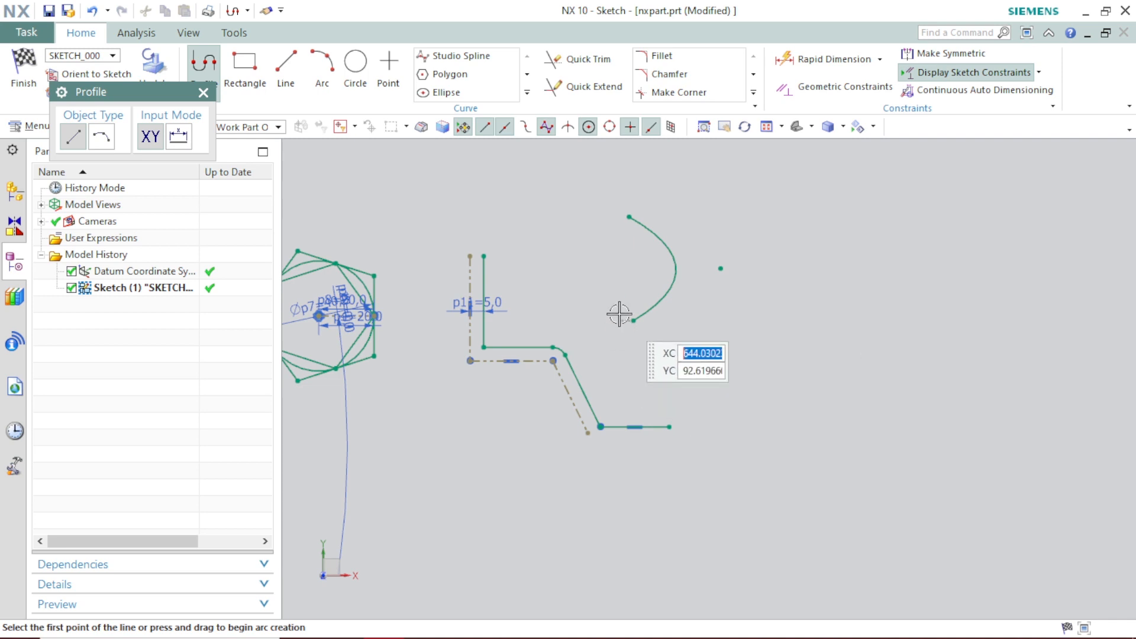
Draw a vertical line downward from the midpoint of the new horizontal line and convert it to reference.
{"action": "left_click", "coordinate": [287, 77]}
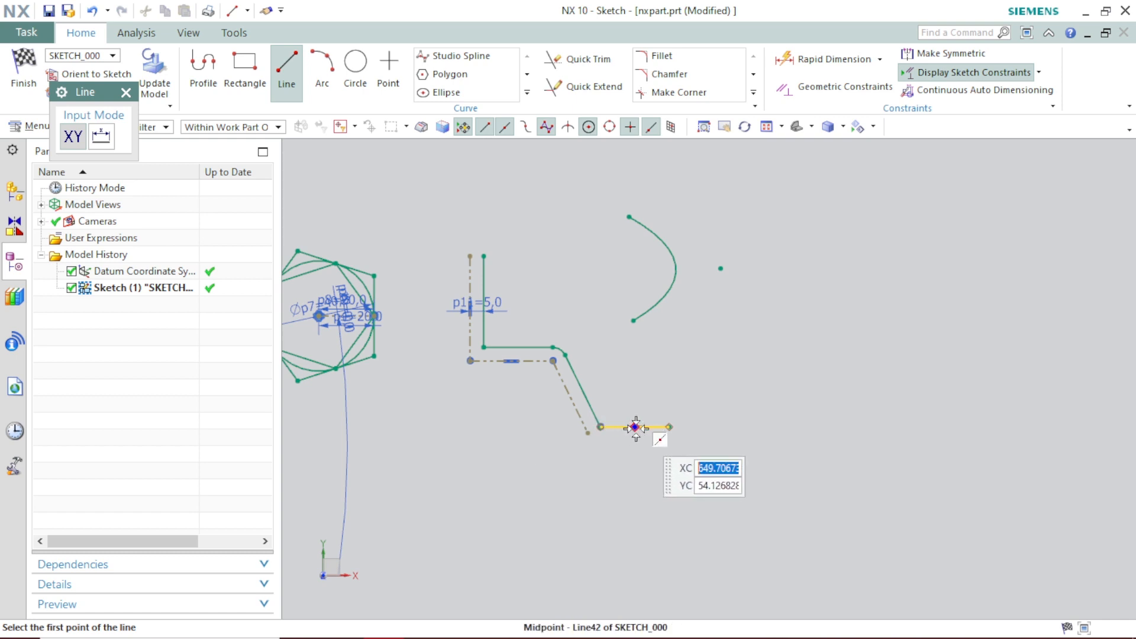
{"action": "left_click", "coordinate": [635, 426]}
{"action": "left_click", "coordinate": [635, 501]}
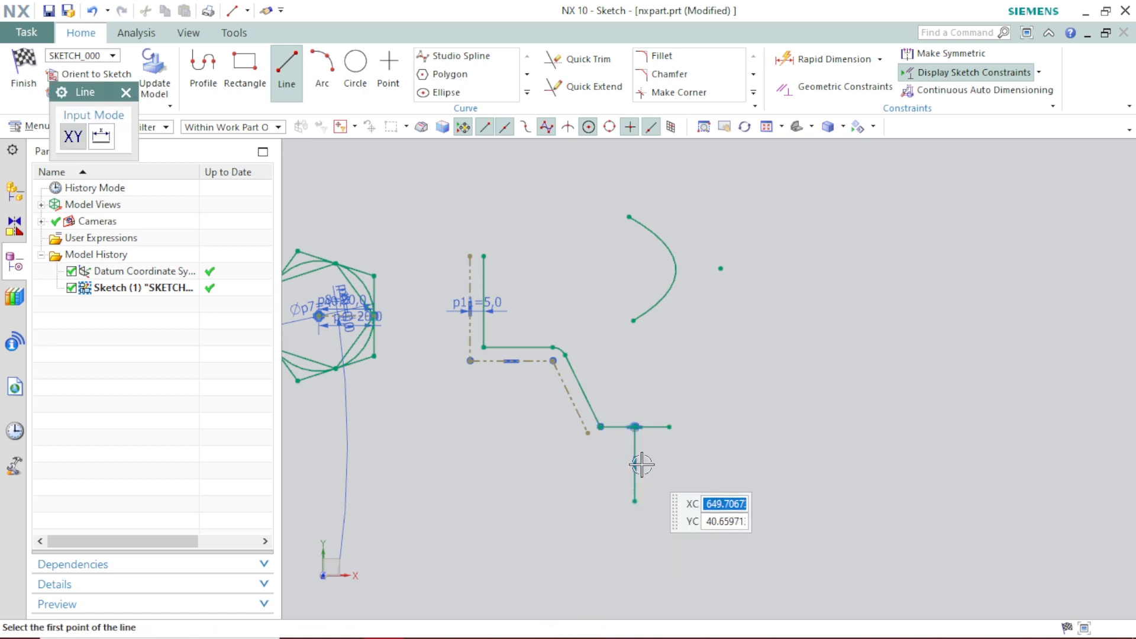
{"action": "right_click", "coordinate": [425, 303]}
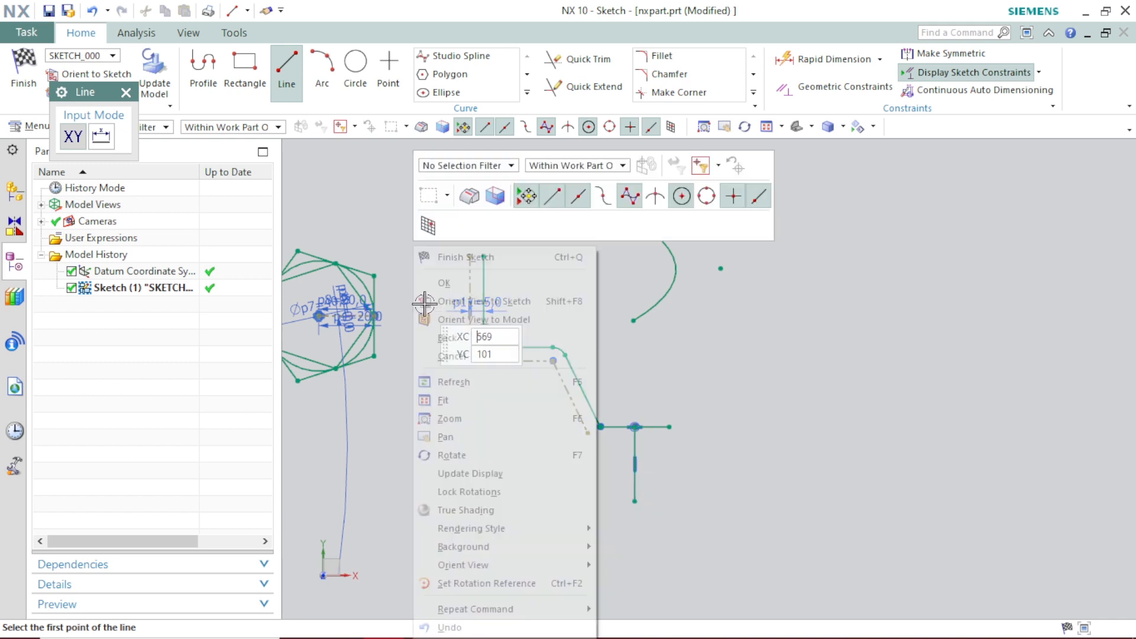
{"action": "left_click", "coordinate": [445, 283]}
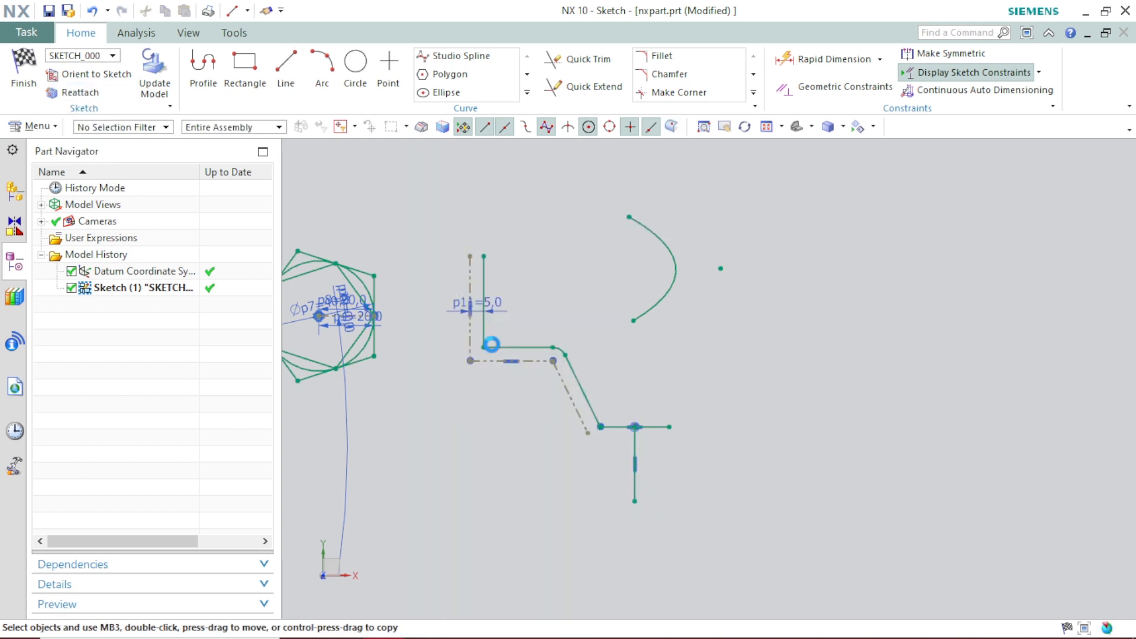
{"action": "left_click", "coordinate": [635, 467]}
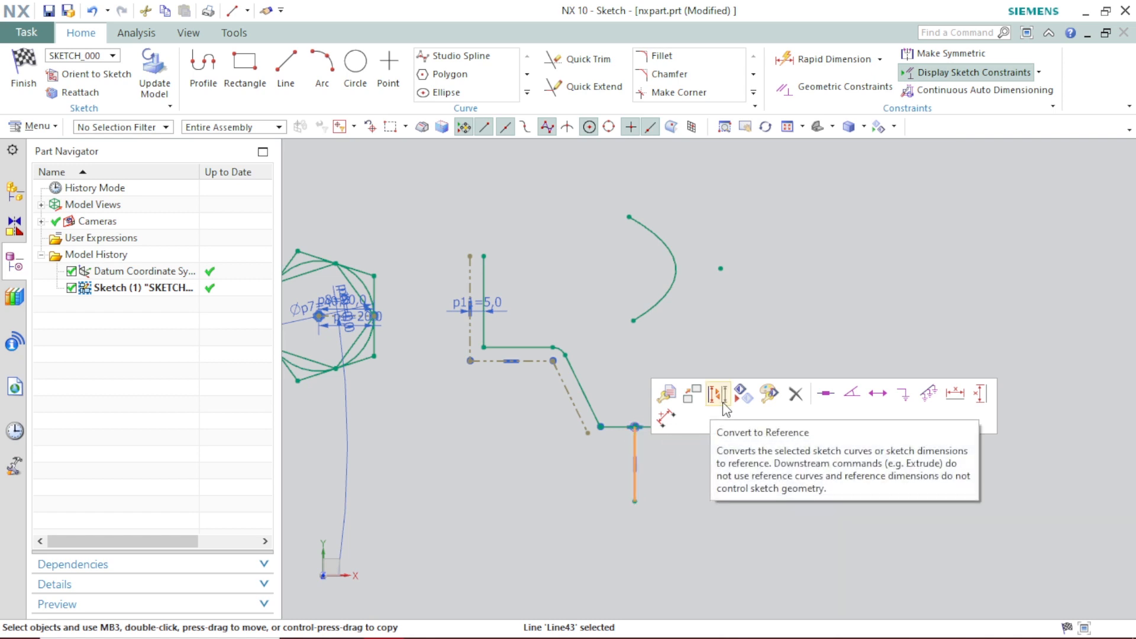
{"action": "left_click", "coordinate": [722, 402]}
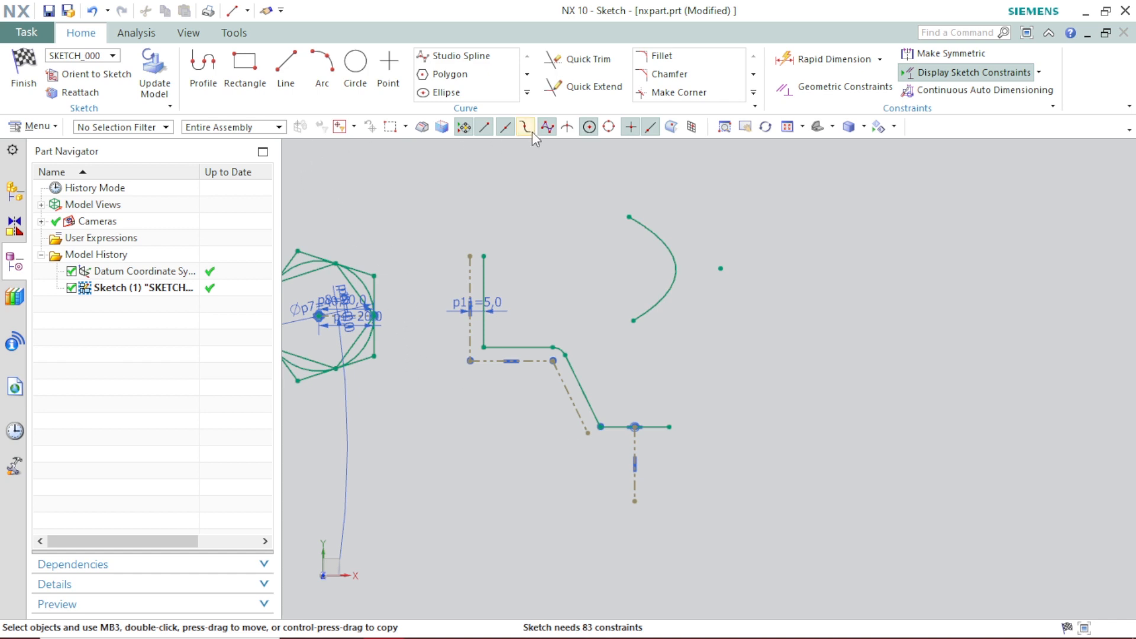
Mirror the connected offset chain, including the horizontal end line, about the vertical reference line with Mirror Curve.
{"action": "left_click", "coordinate": [528, 93]}
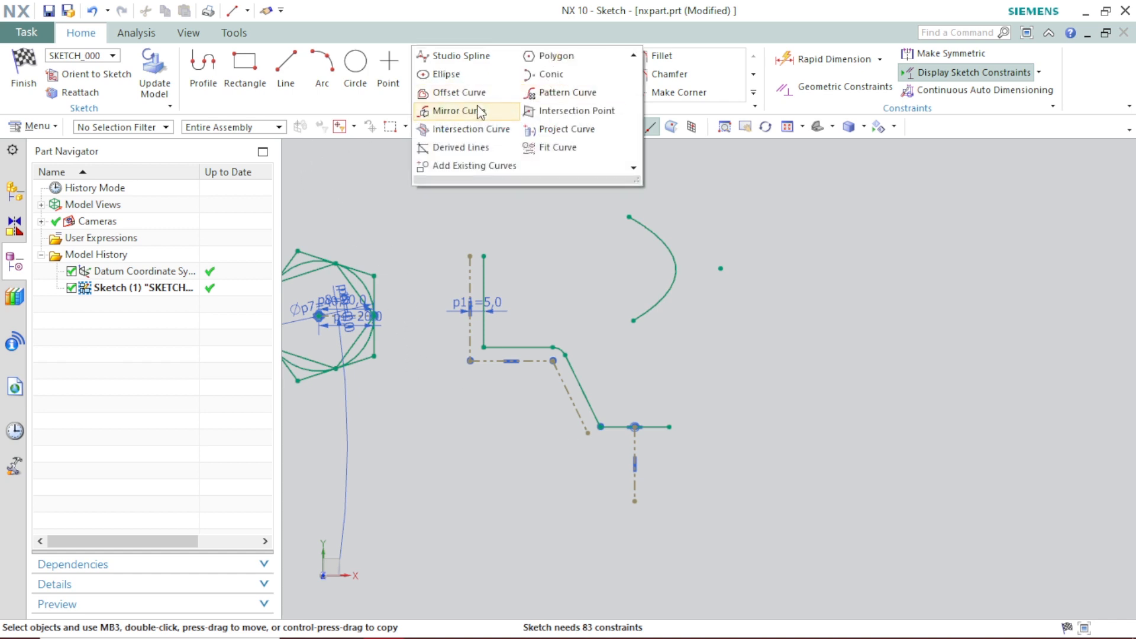
{"action": "left_click", "coordinate": [477, 111]}
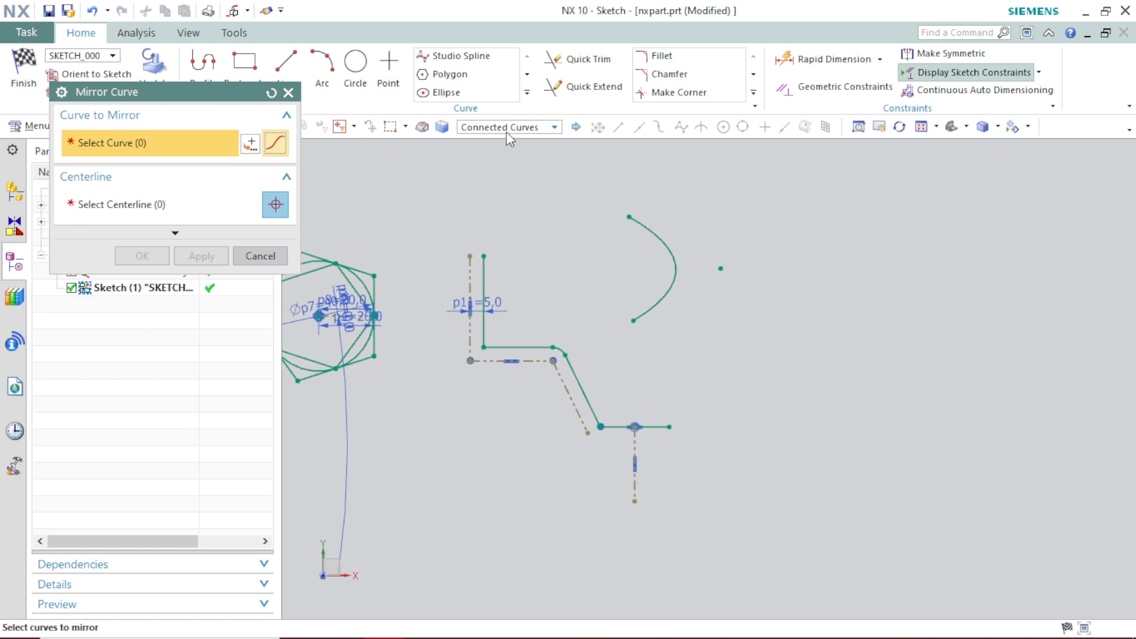
{"action": "left_click", "coordinate": [483, 272]}
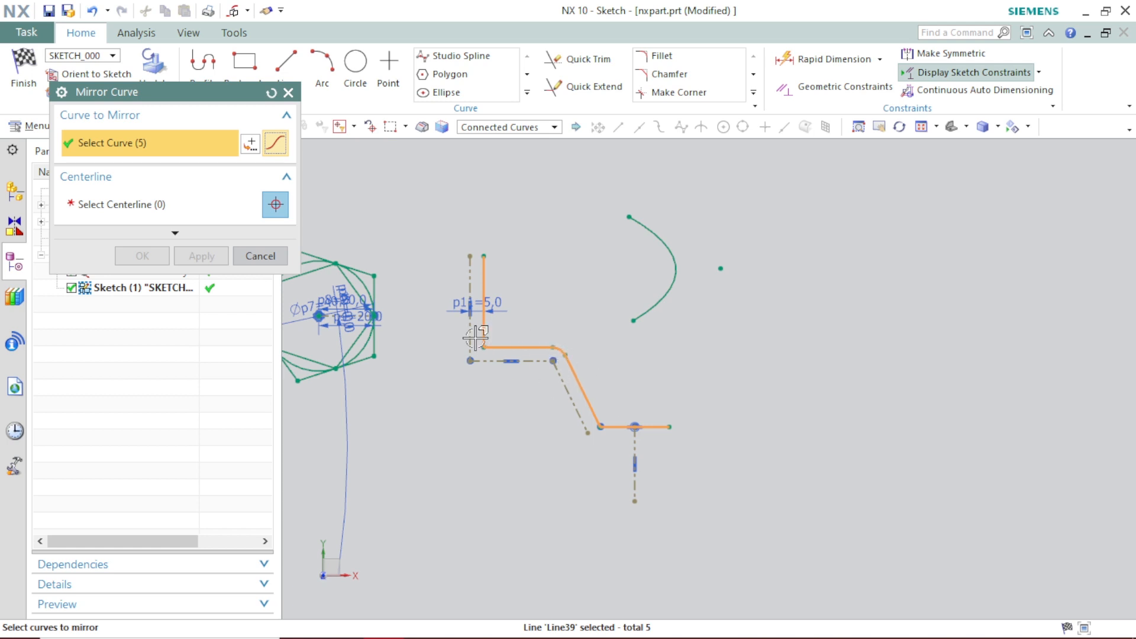
{"action": "left_click", "coordinate": [199, 202]}
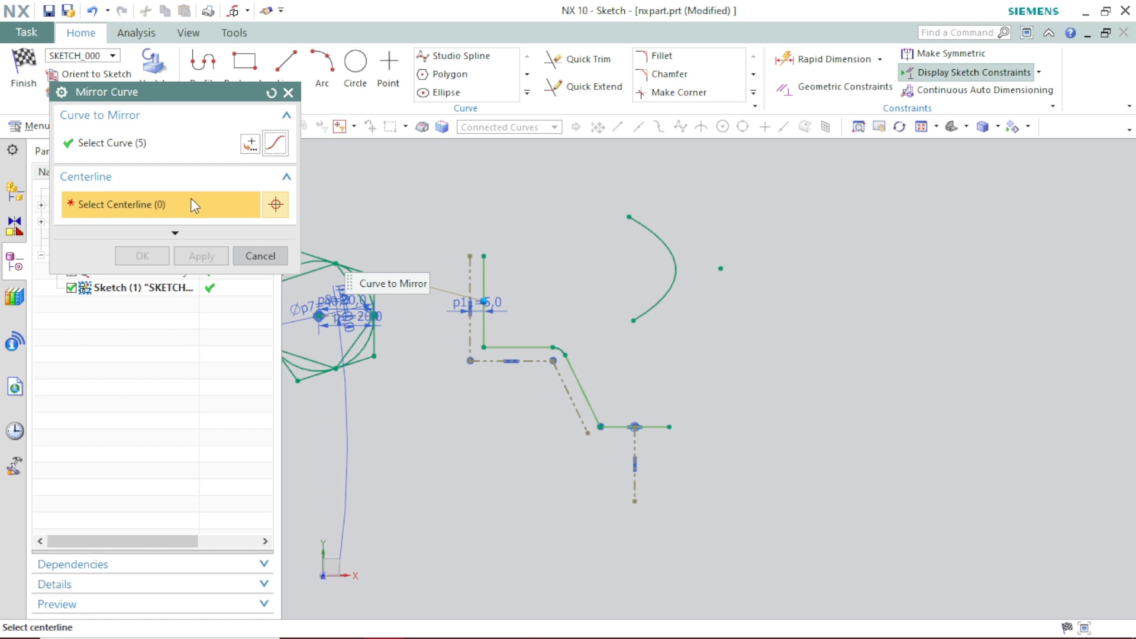
{"action": "left_click", "coordinate": [634, 477]}
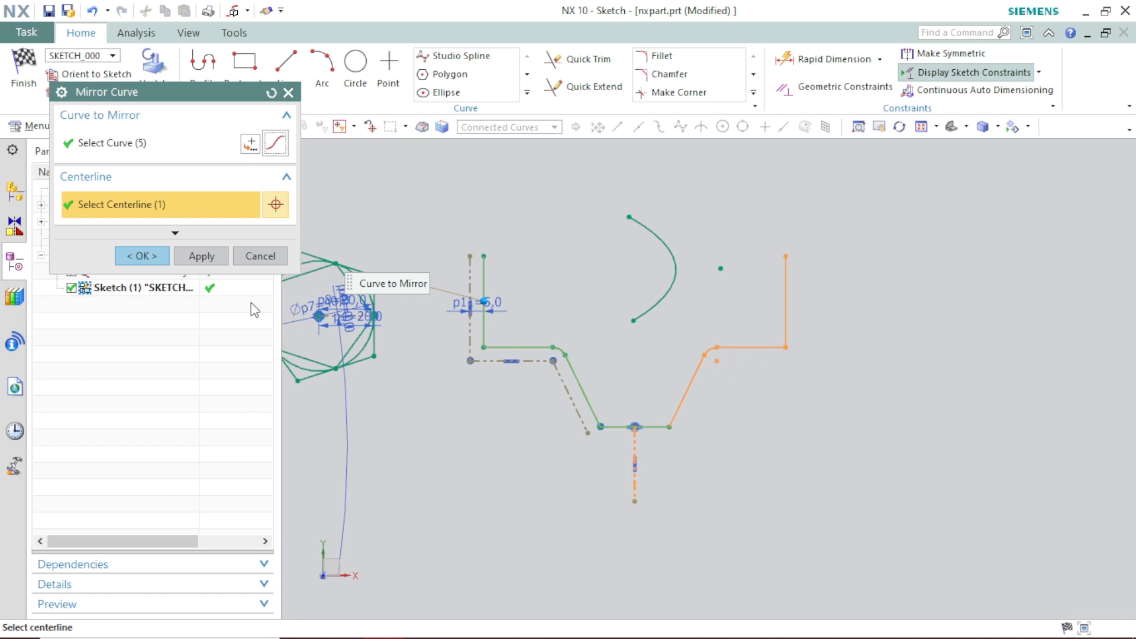
{"action": "left_click", "coordinate": [143, 255]}
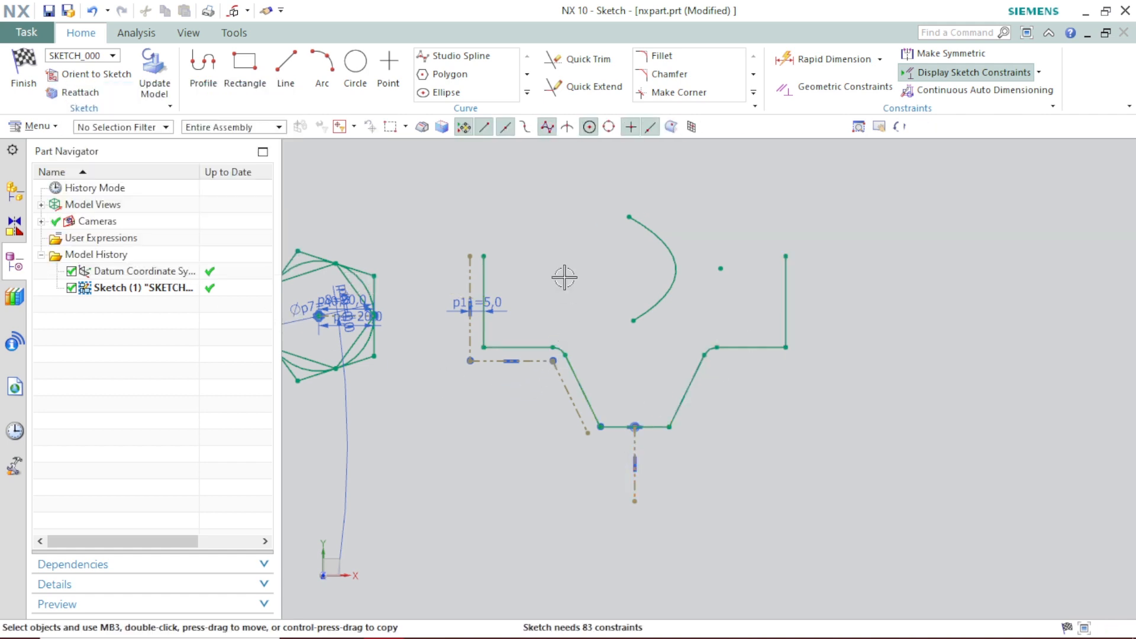
{"action": "scroll", "coordinate": [659, 468], "scroll_direction": "down", "scroll_amount": 2}
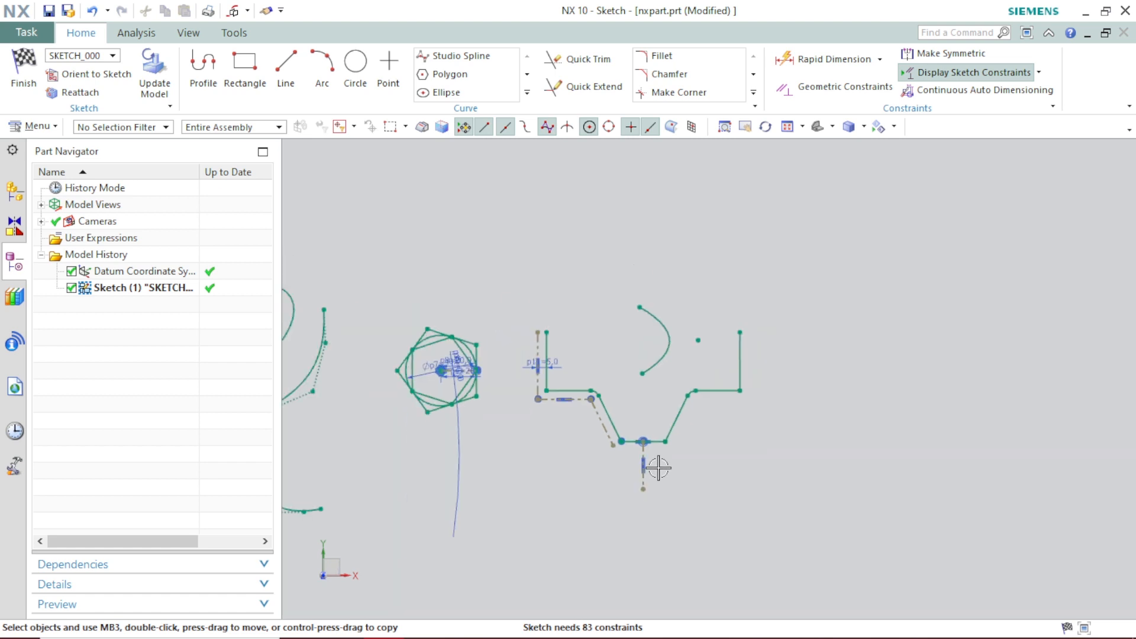
Mirror the right-hand connected chain about the short horizontal line at the profile's lower end with Mirror Curve.
{"action": "scroll", "coordinate": [659, 467], "scroll_direction": "up", "scroll_amount": 4}
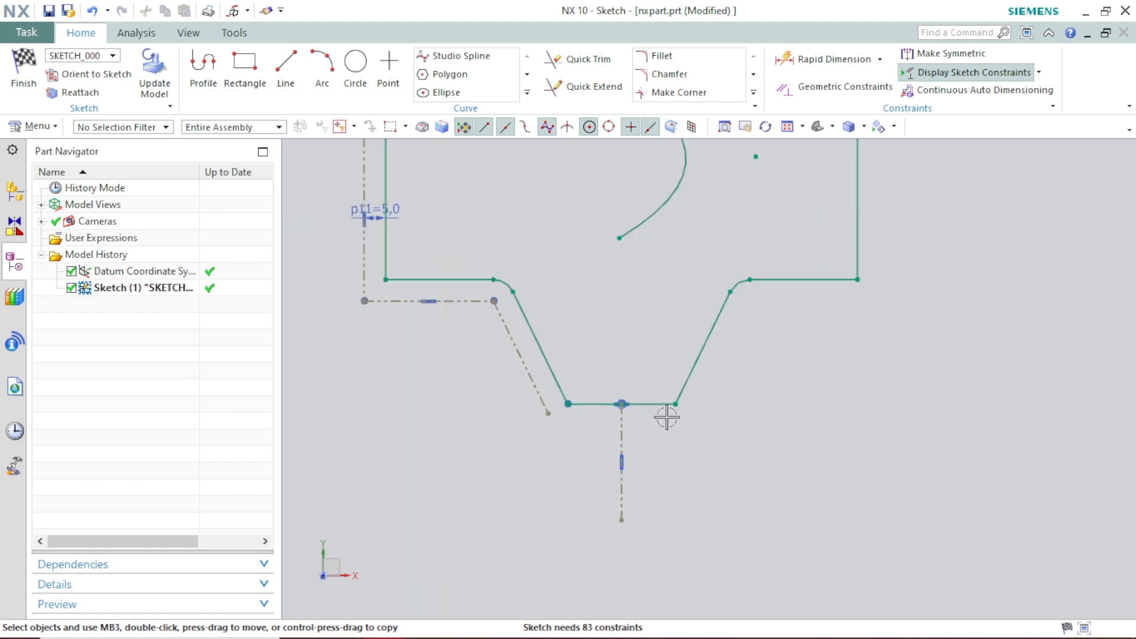
{"action": "scroll", "coordinate": [667, 418], "scroll_direction": "down", "scroll_amount": 2}
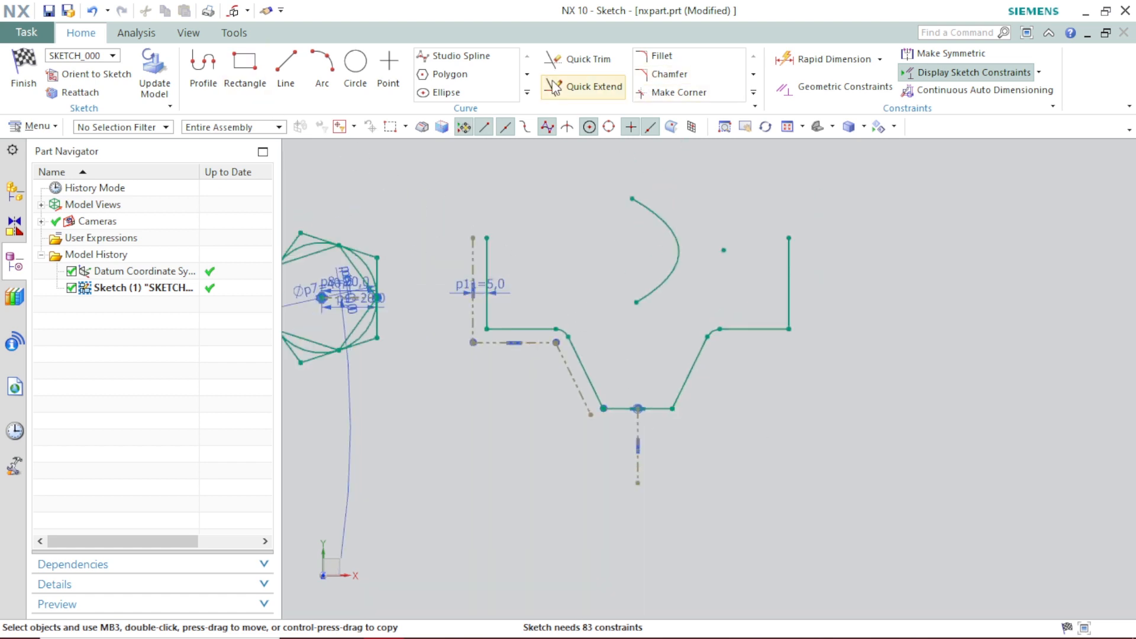
{"action": "left_click", "coordinate": [527, 92]}
{"action": "left_click", "coordinate": [483, 111]}
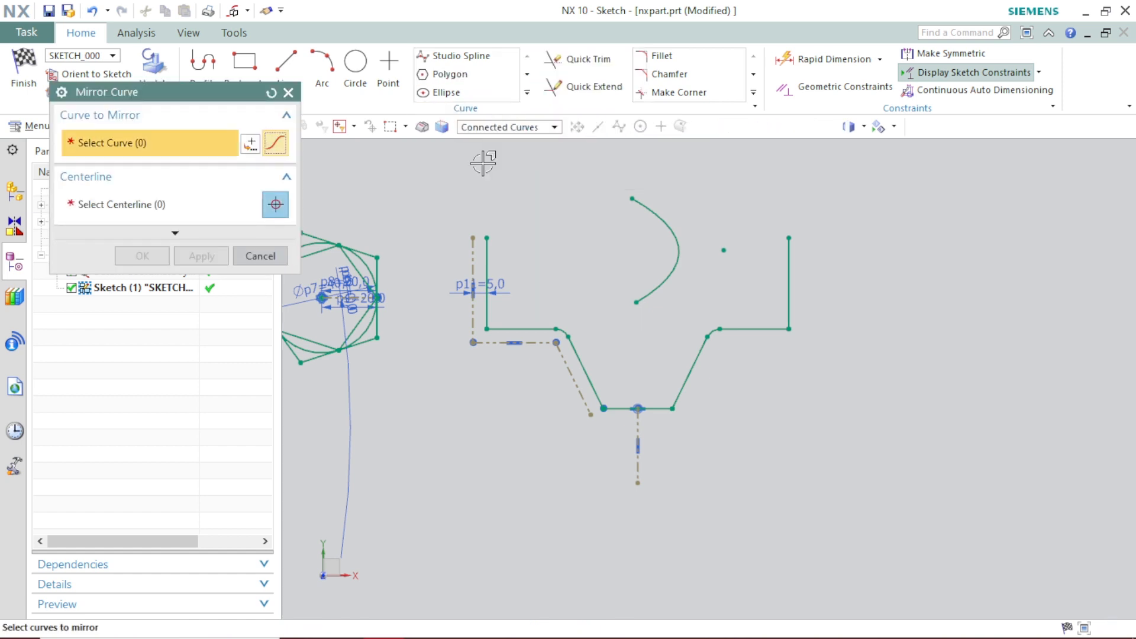
{"action": "left_click", "coordinate": [792, 273]}
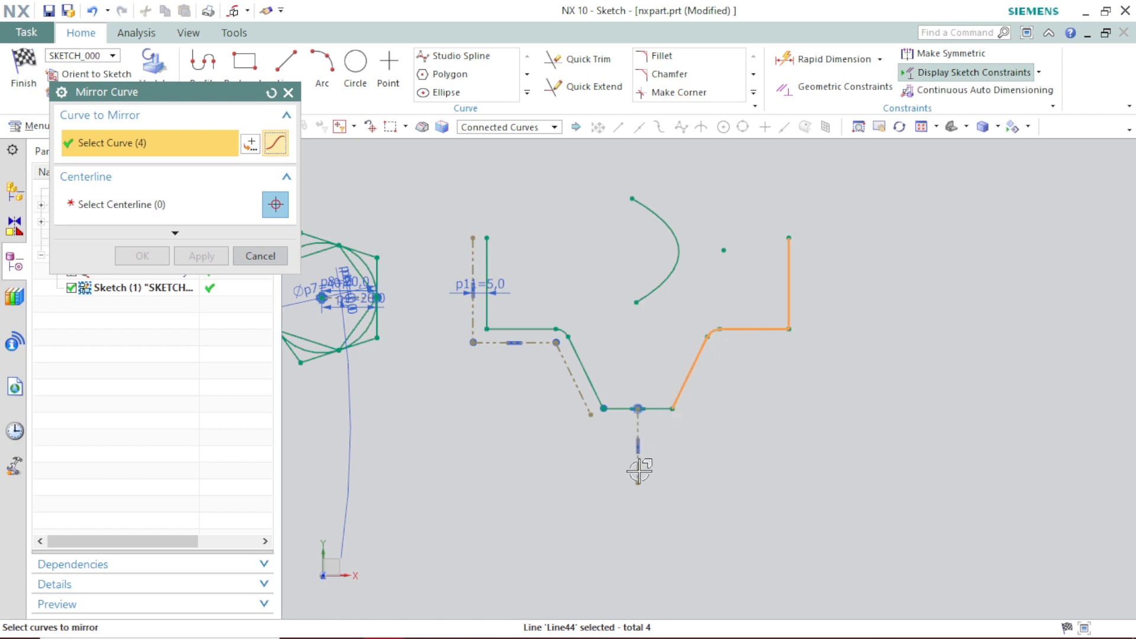
{"action": "middle_click", "coordinate": [672, 413]}
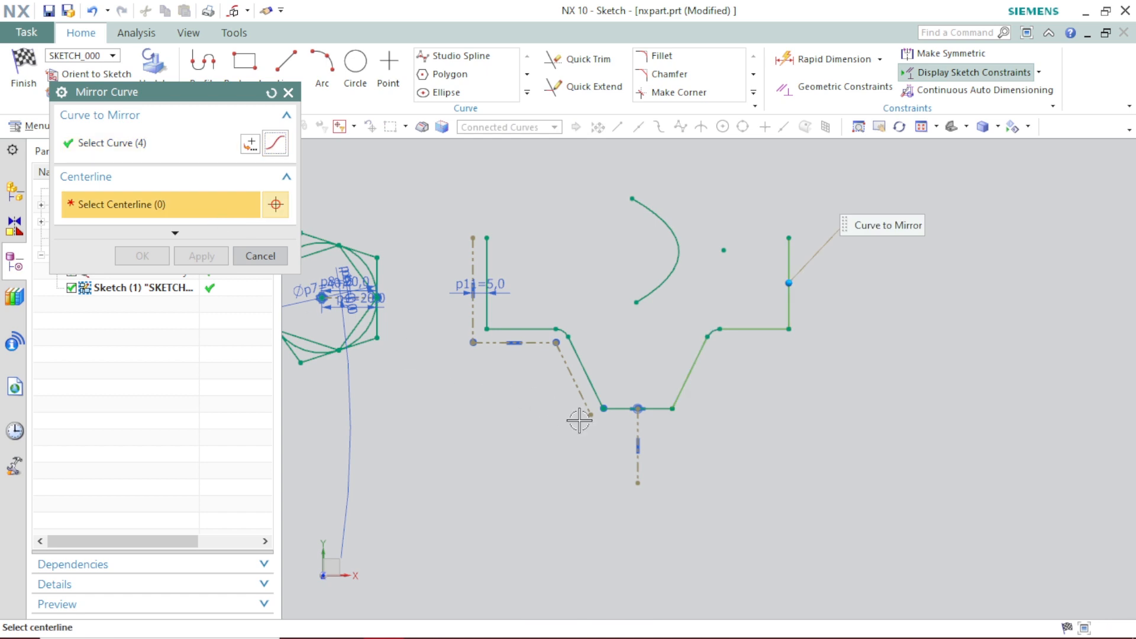
{"action": "left_click", "coordinate": [651, 408]}
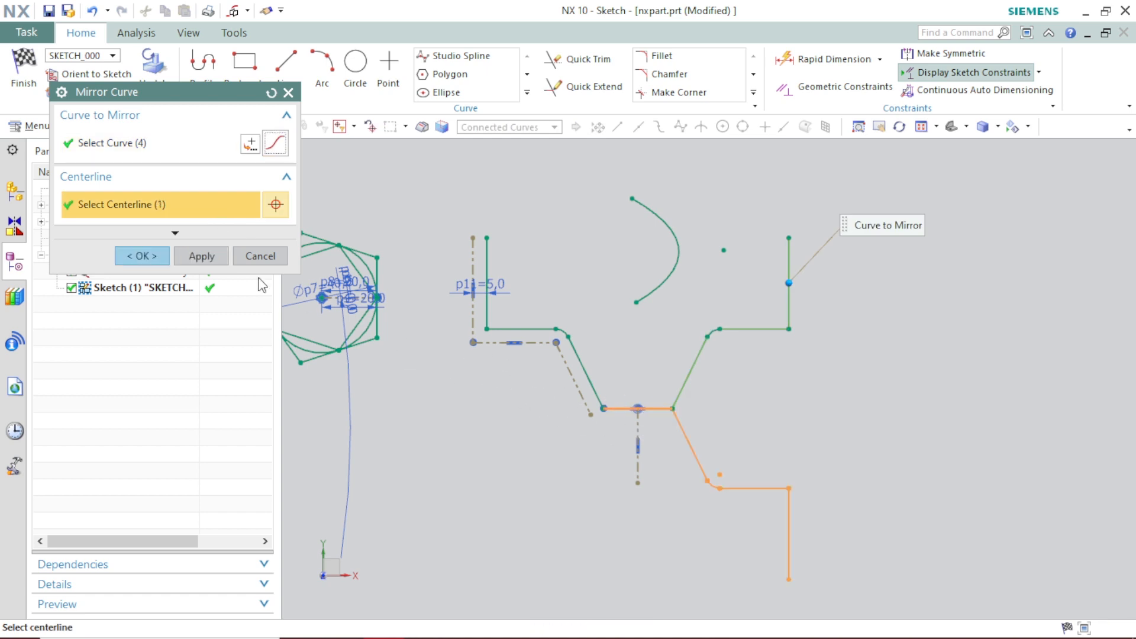
{"action": "left_click", "coordinate": [161, 254]}
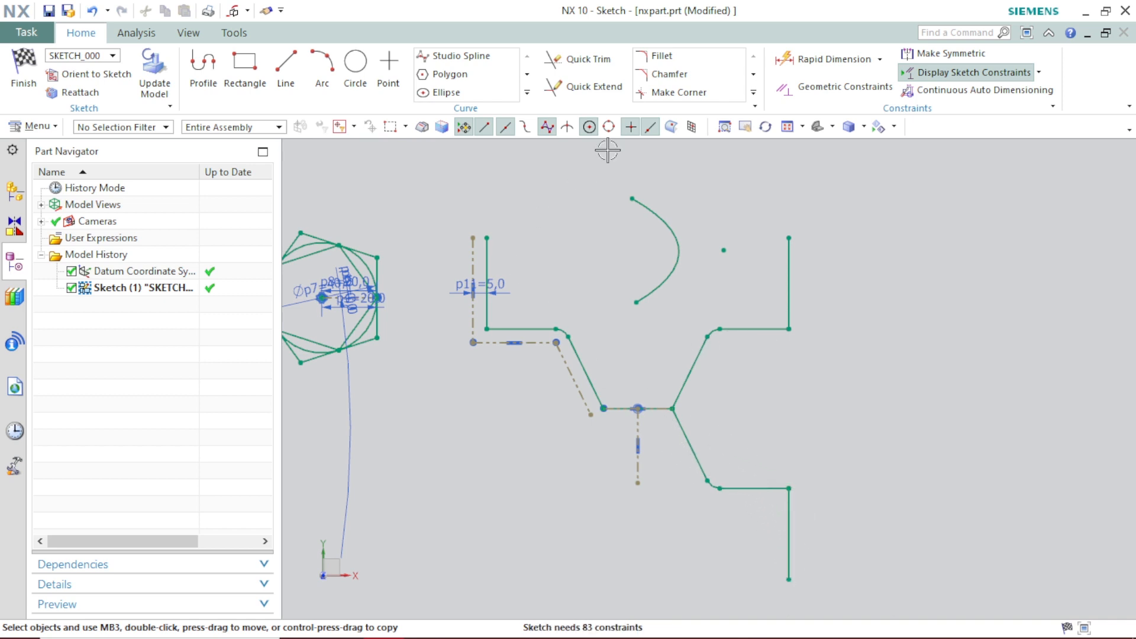
Start the Pattern Curve command for the sketch curves.
{"action": "left_click", "coordinate": [527, 93]}
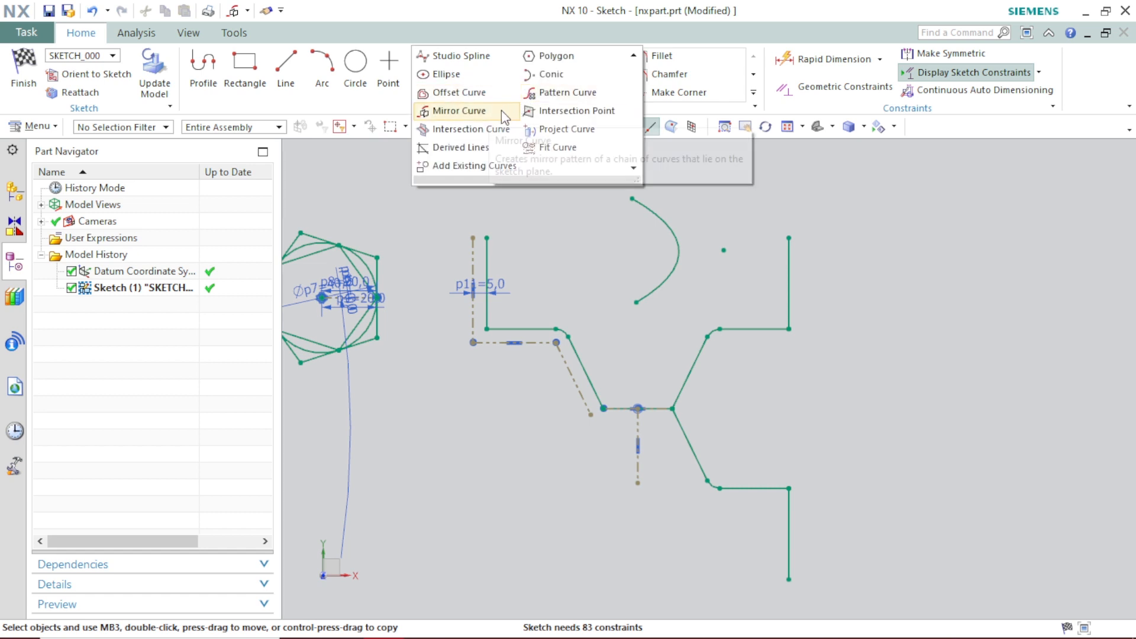
{"action": "left_click", "coordinate": [556, 94]}
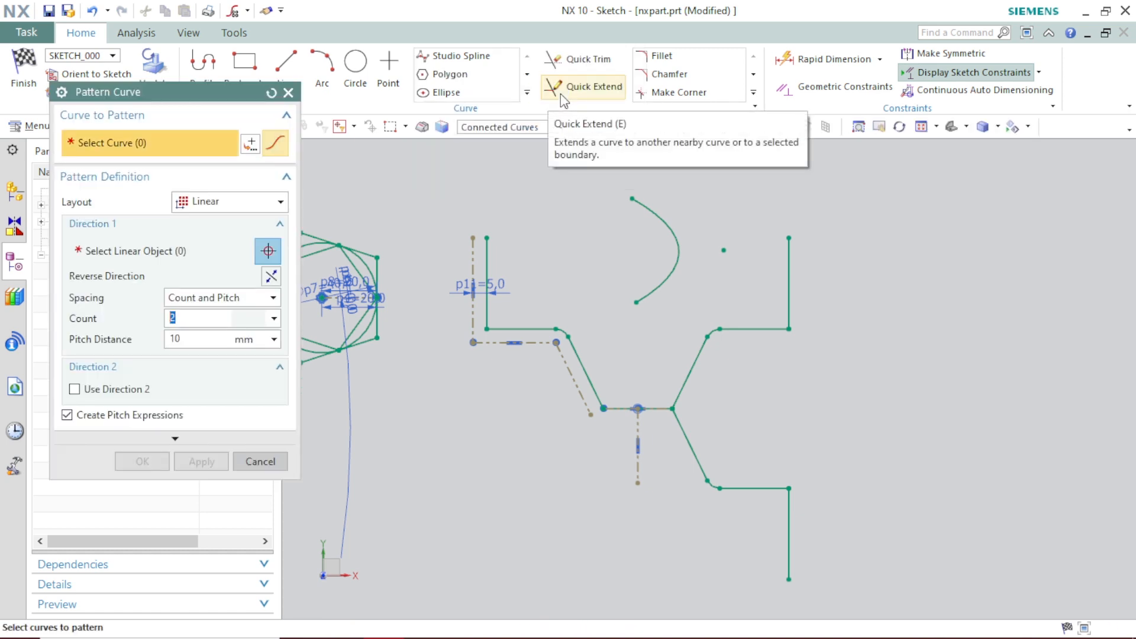
Set up a linear pattern of the parabola along the horizontal line below it, reversing the direction so the copies run to the right.
{"action": "left_click", "coordinate": [280, 201]}
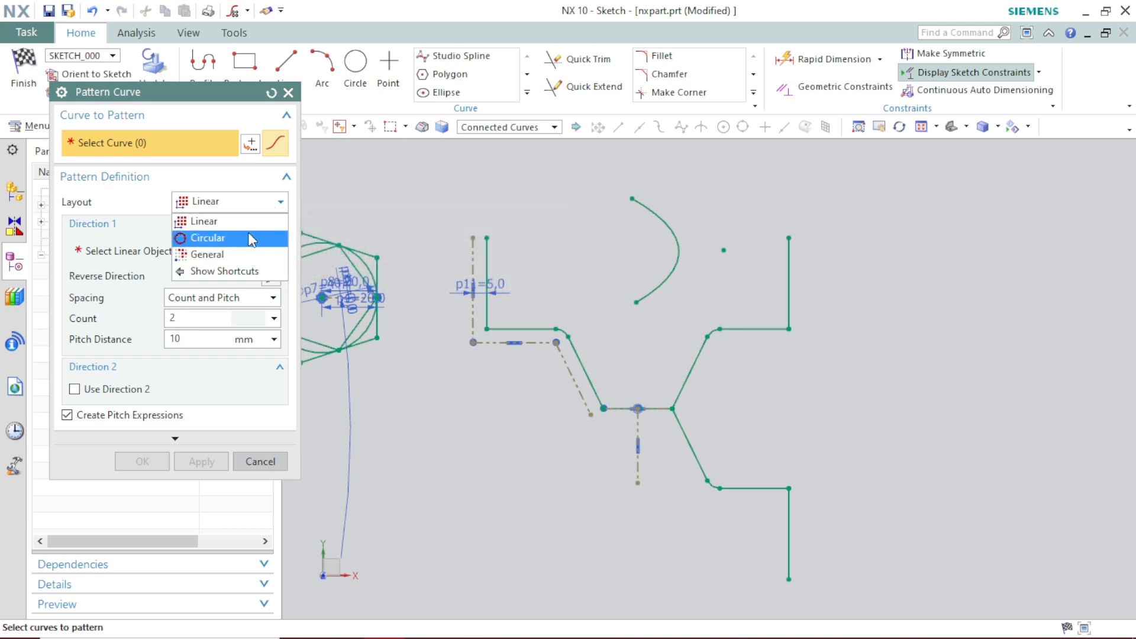
{"action": "left_click", "coordinate": [252, 223]}
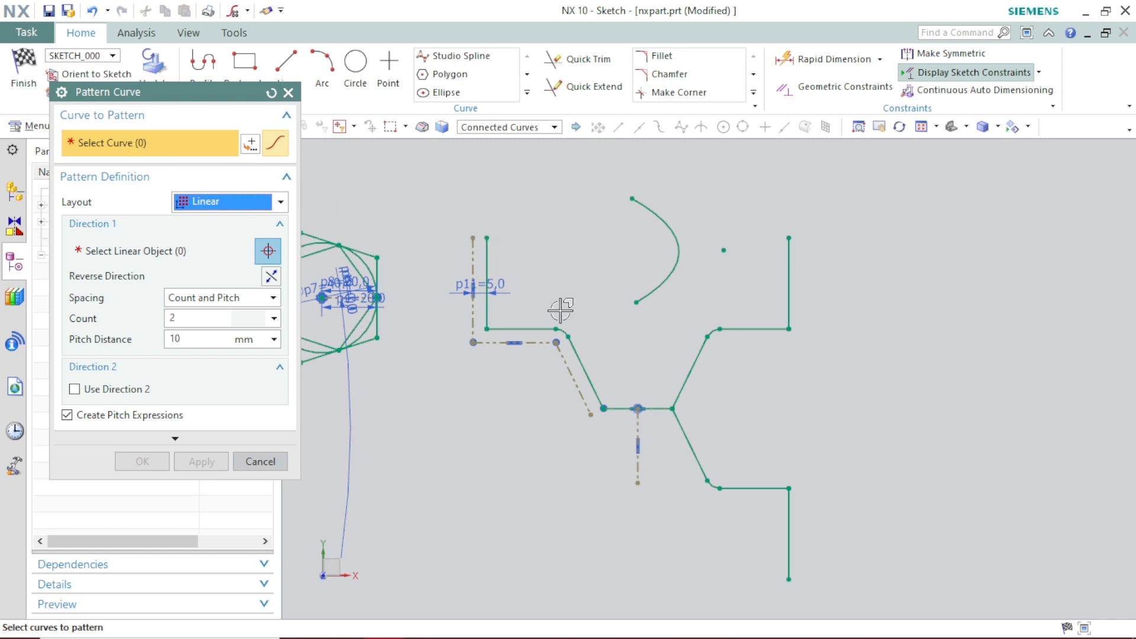
{"action": "left_click", "coordinate": [667, 222]}
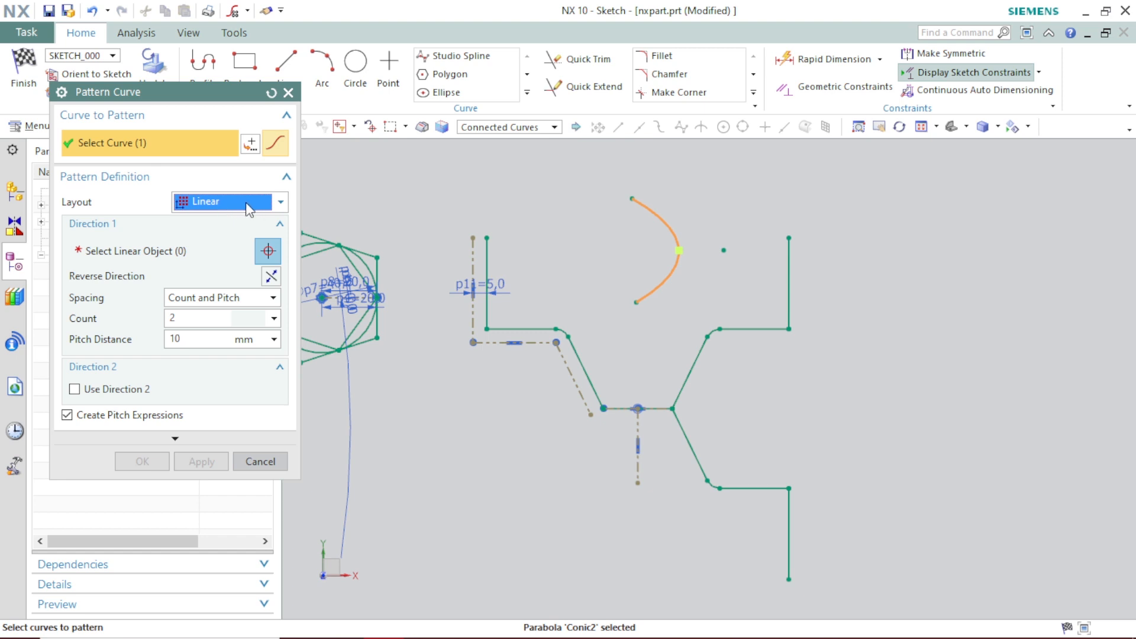
{"action": "left_click", "coordinate": [182, 256]}
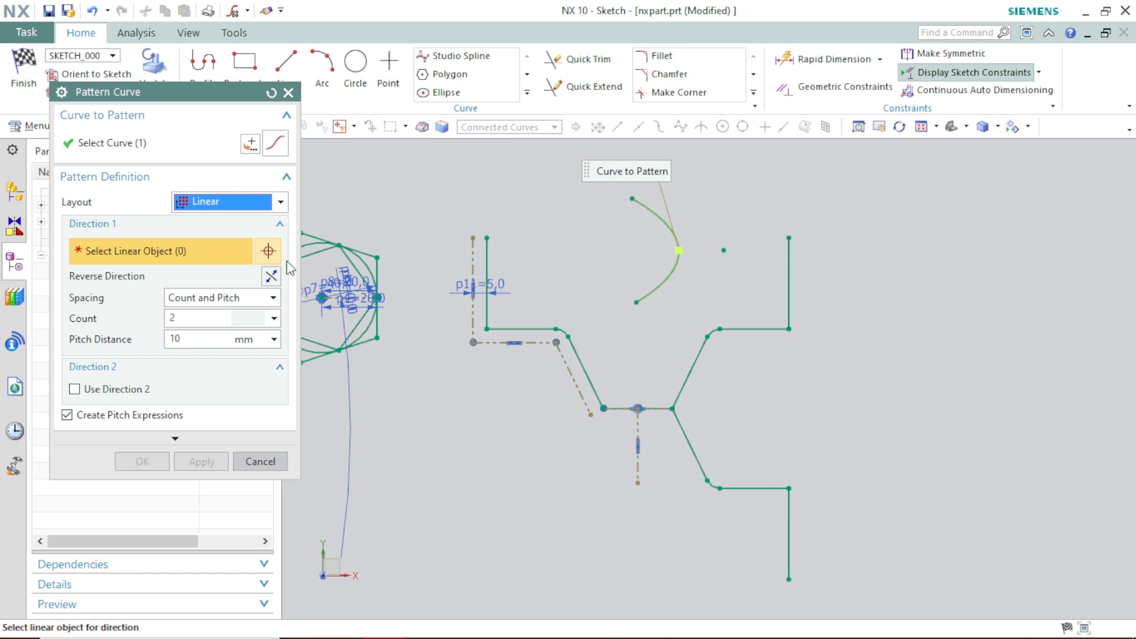
{"action": "left_click", "coordinate": [752, 331]}
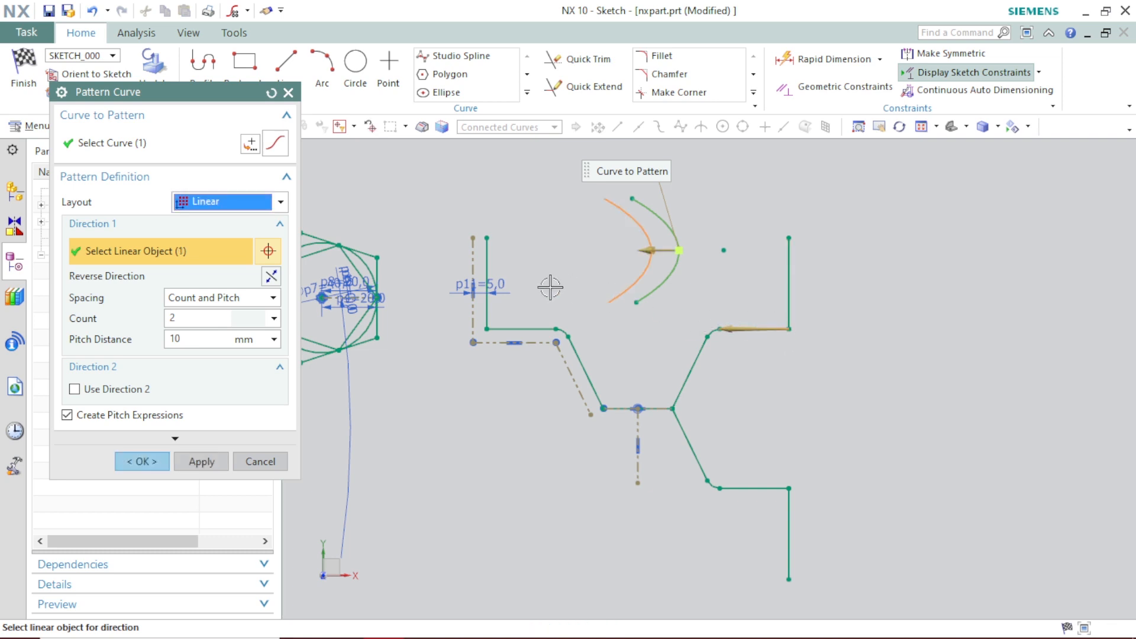
{"action": "left_click", "coordinate": [271, 278]}
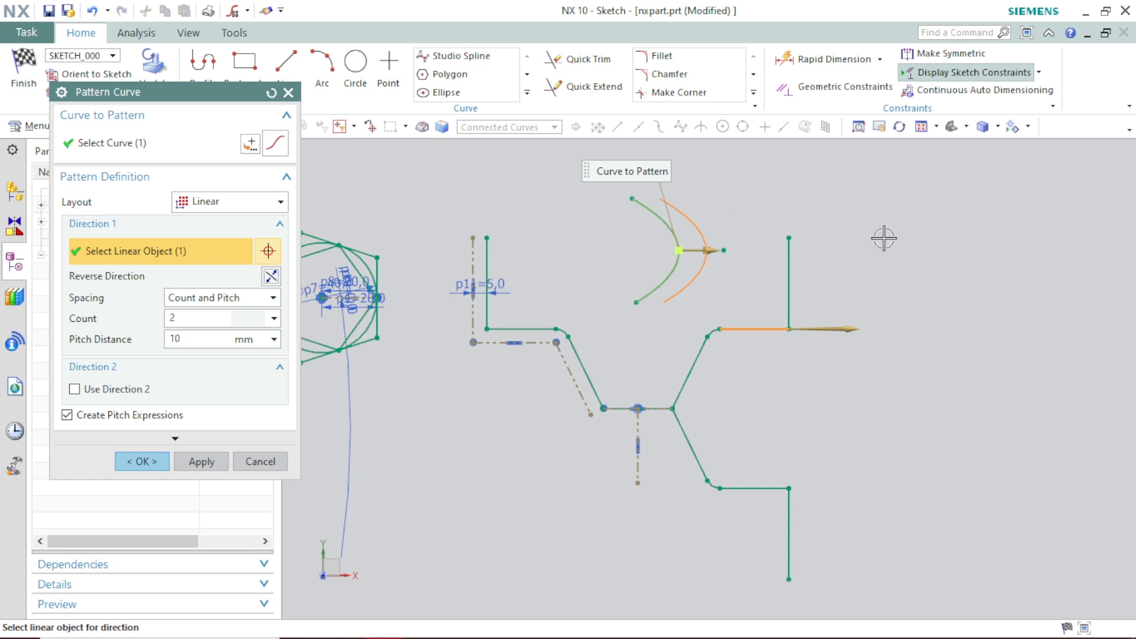
Use Count and Pitch spacing for the first direction and set the count to 5.
{"action": "left_click", "coordinate": [223, 298]}
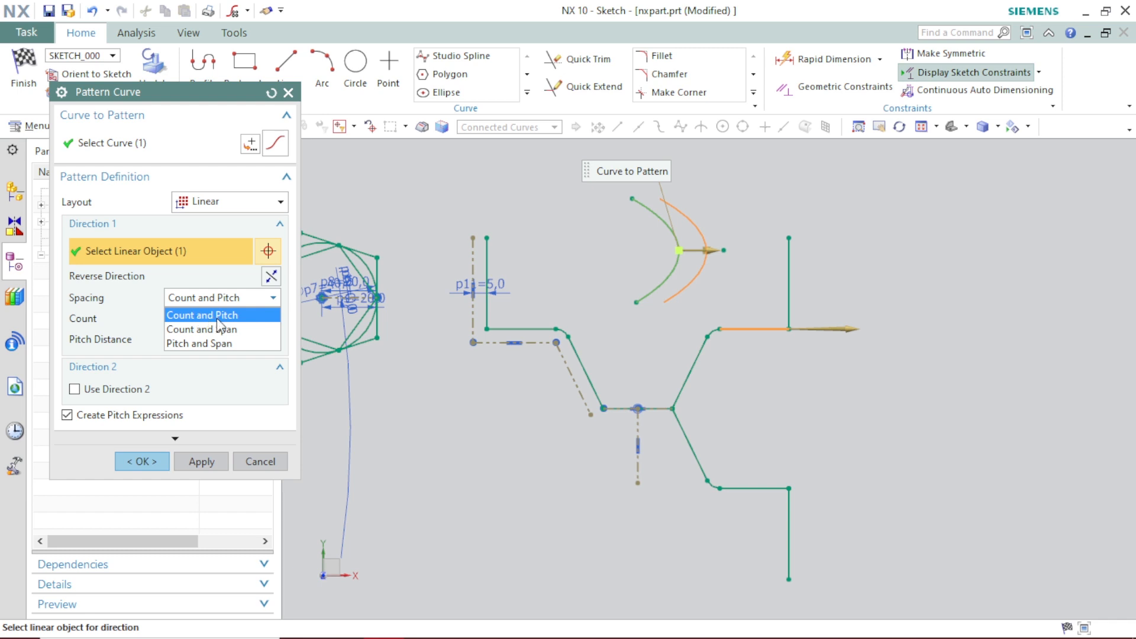
{"action": "left_click", "coordinate": [222, 315]}
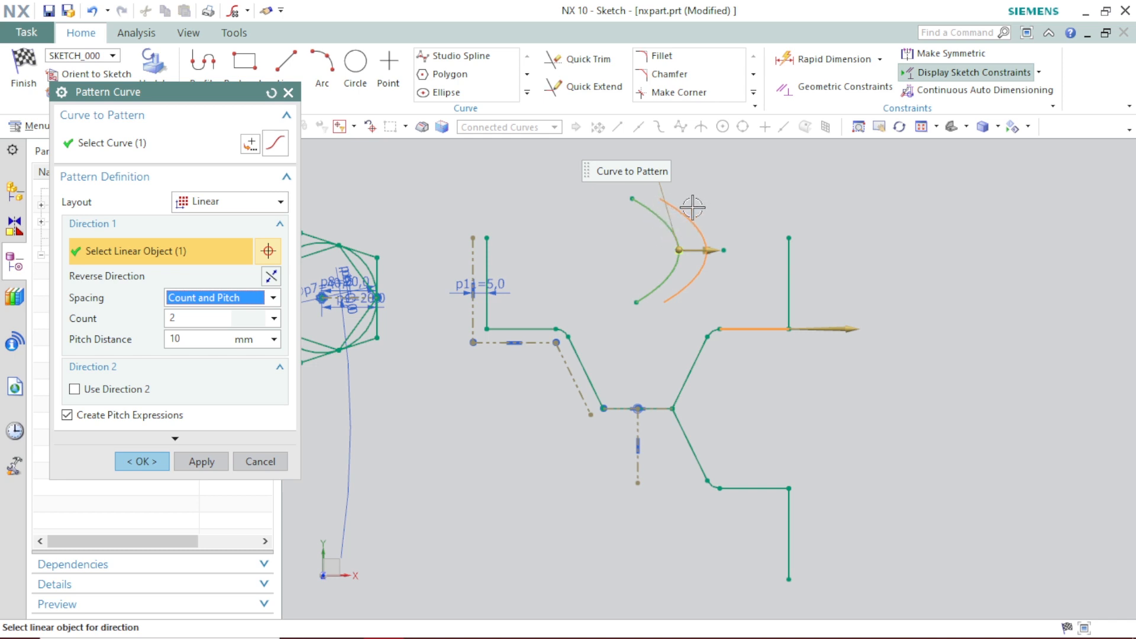
{"action": "left_click", "coordinate": [214, 320]}
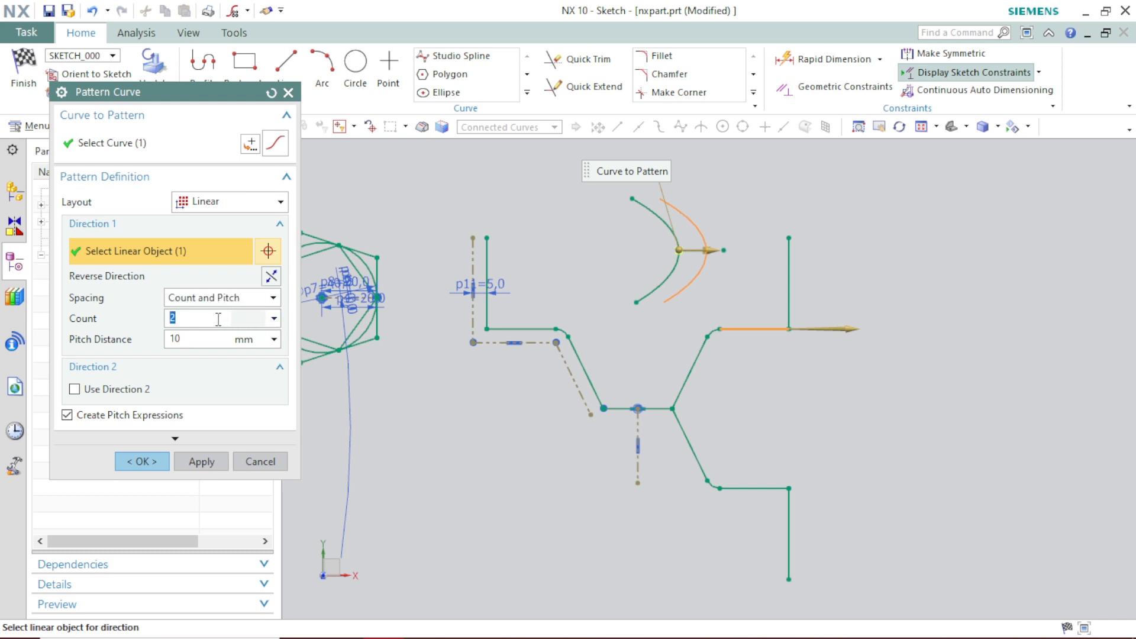
{"action": "type", "text": "5"}
{"action": "key", "text": "Return"}
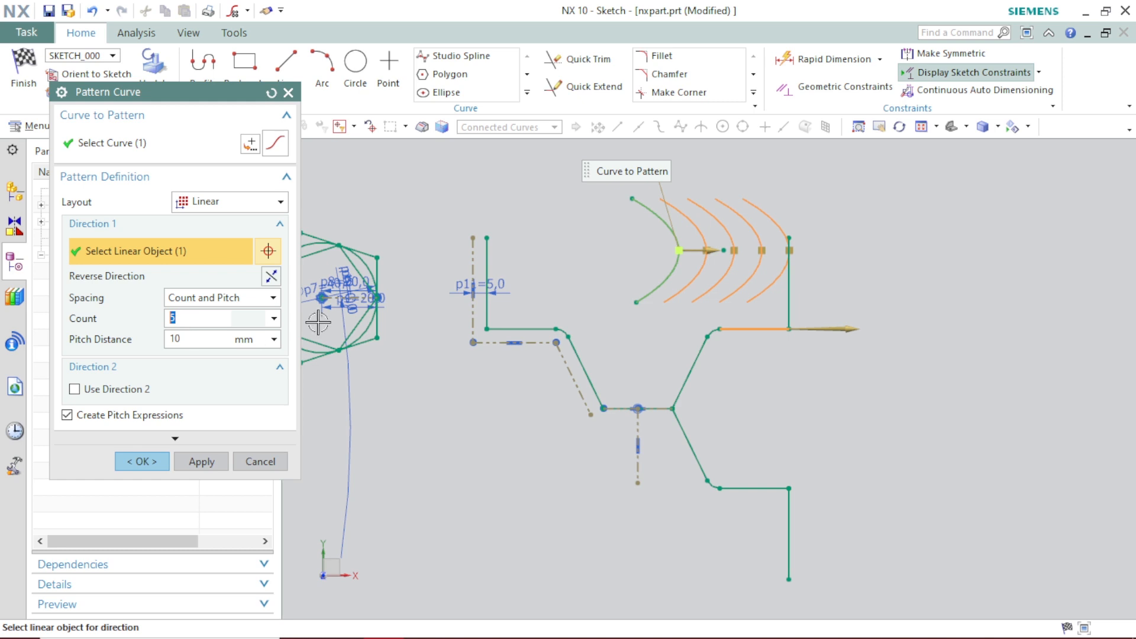
{"action": "scroll", "coordinate": [710, 250], "scroll_direction": "up", "scroll_amount": 5}
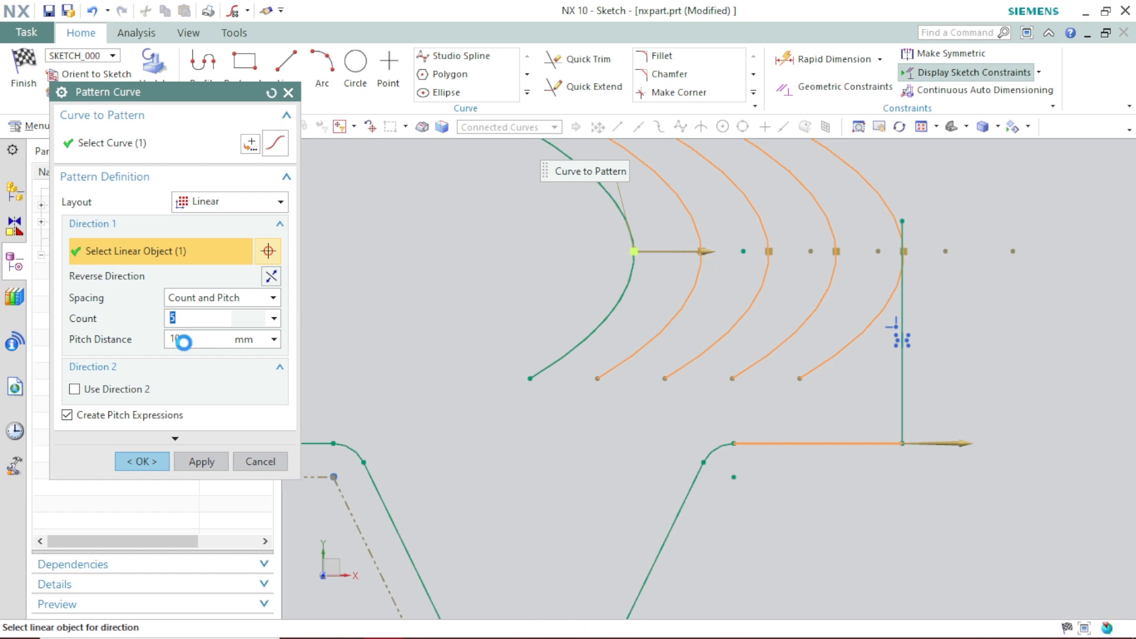
Set the first direction's pitch distance to 15 mm.
{"action": "left_click", "coordinate": [183, 340]}
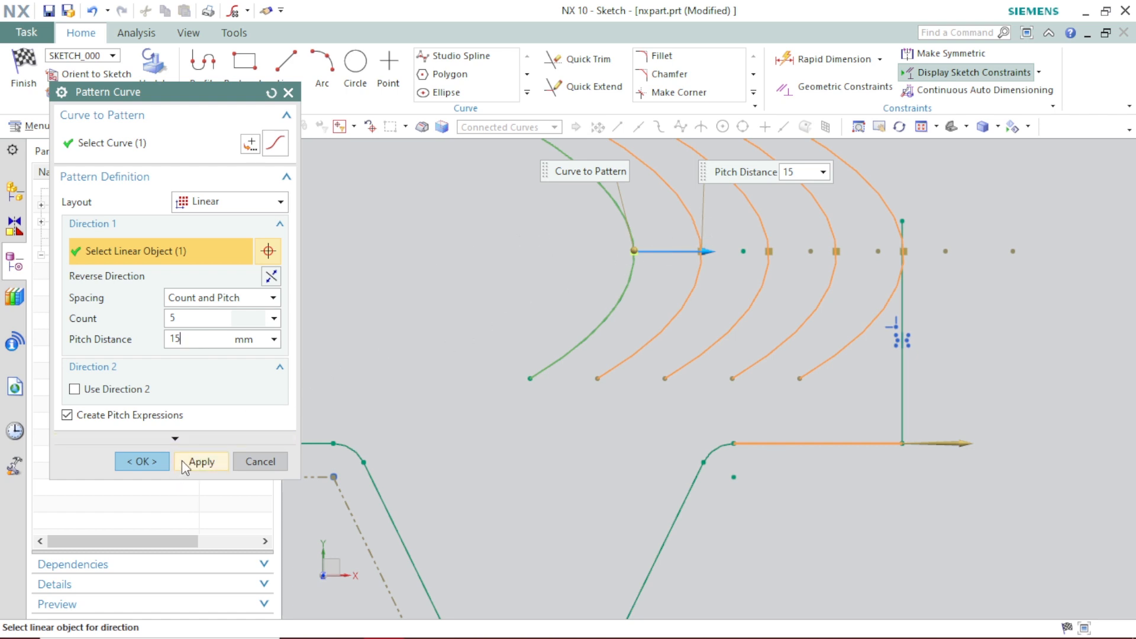
{"action": "left_click", "coordinate": [224, 319]}
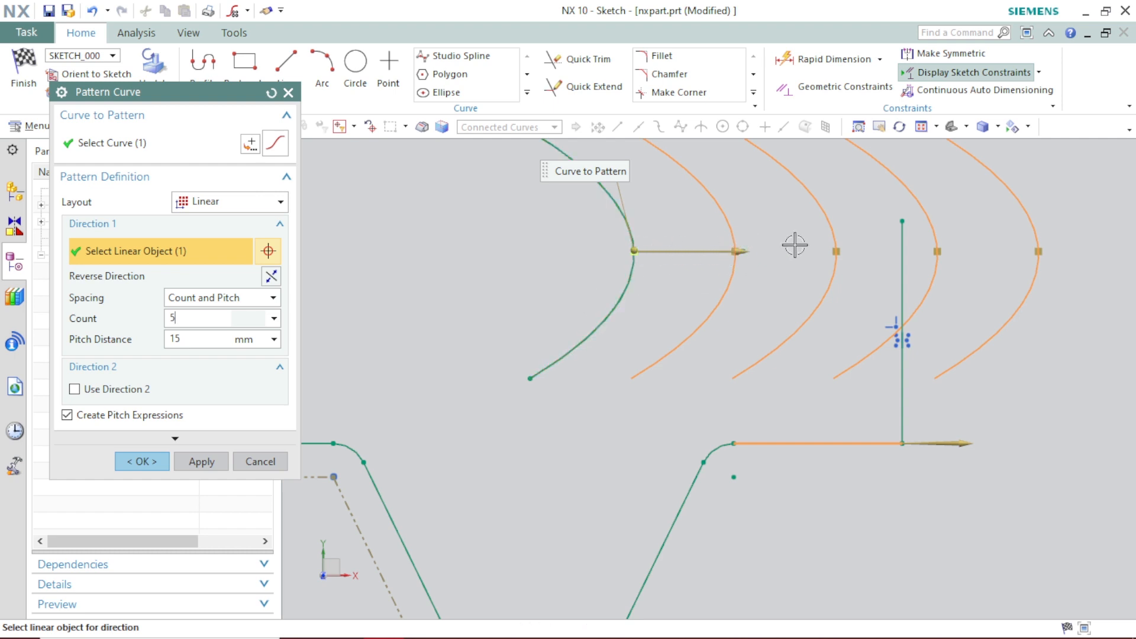
{"action": "scroll", "coordinate": [692, 338], "scroll_direction": "up", "scroll_amount": 3}
{"action": "scroll", "coordinate": [693, 339], "scroll_direction": "down", "scroll_amount": 6}
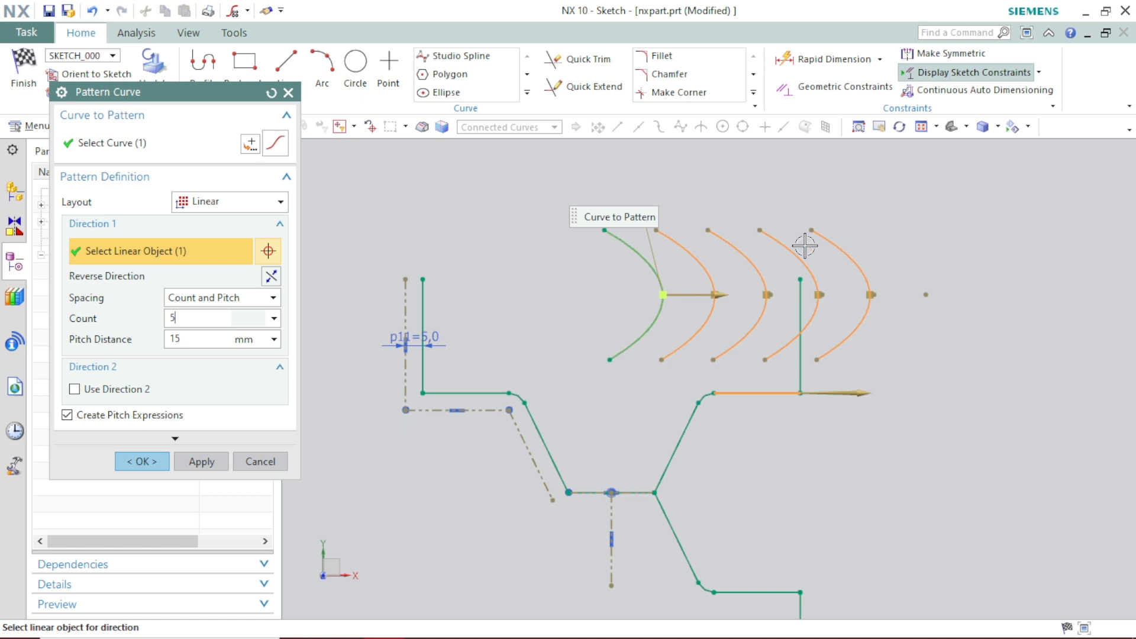
Set the first direction's span distance to 100 mm with Count and Span spacing, and switch the spacing to Pitch and Span.
{"action": "left_click", "coordinate": [211, 301]}
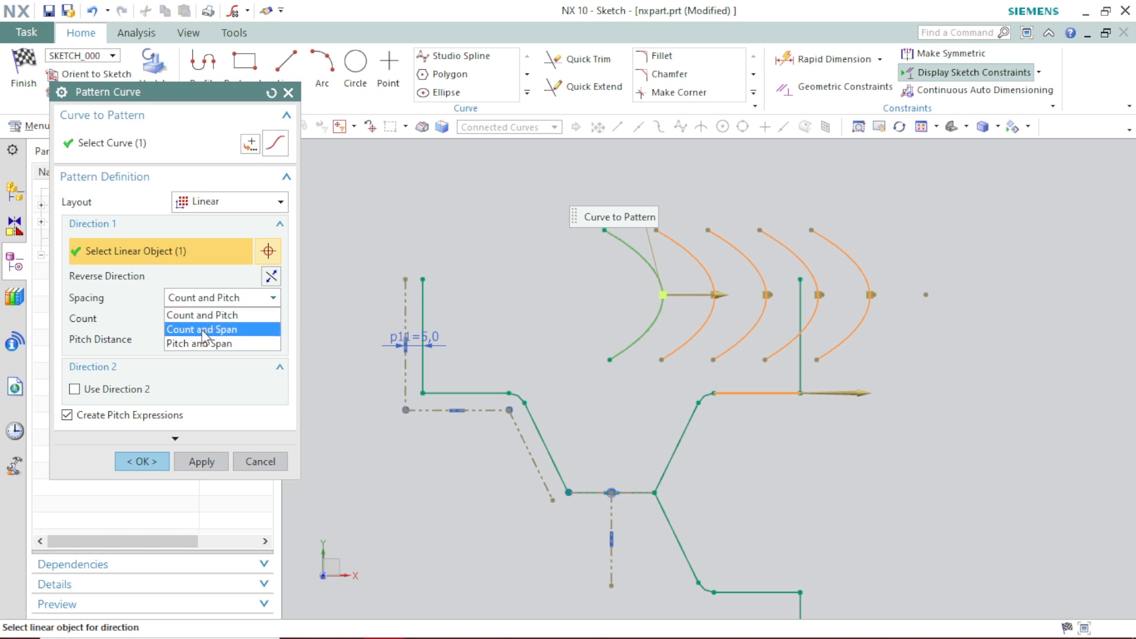
{"action": "left_click", "coordinate": [204, 331]}
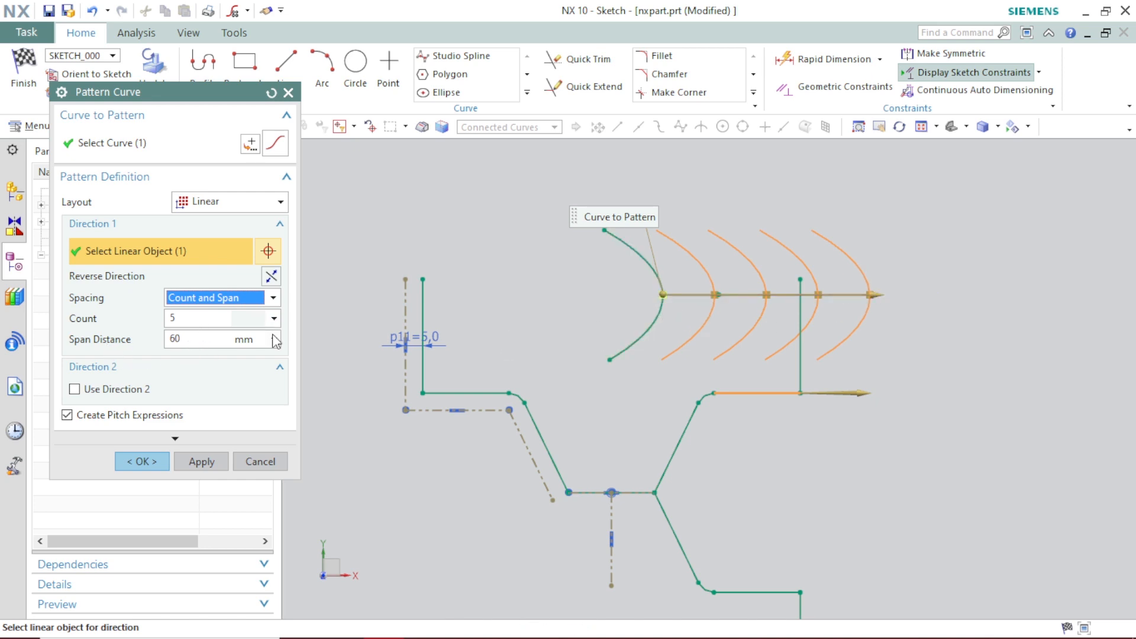
{"action": "left_click", "coordinate": [212, 339]}
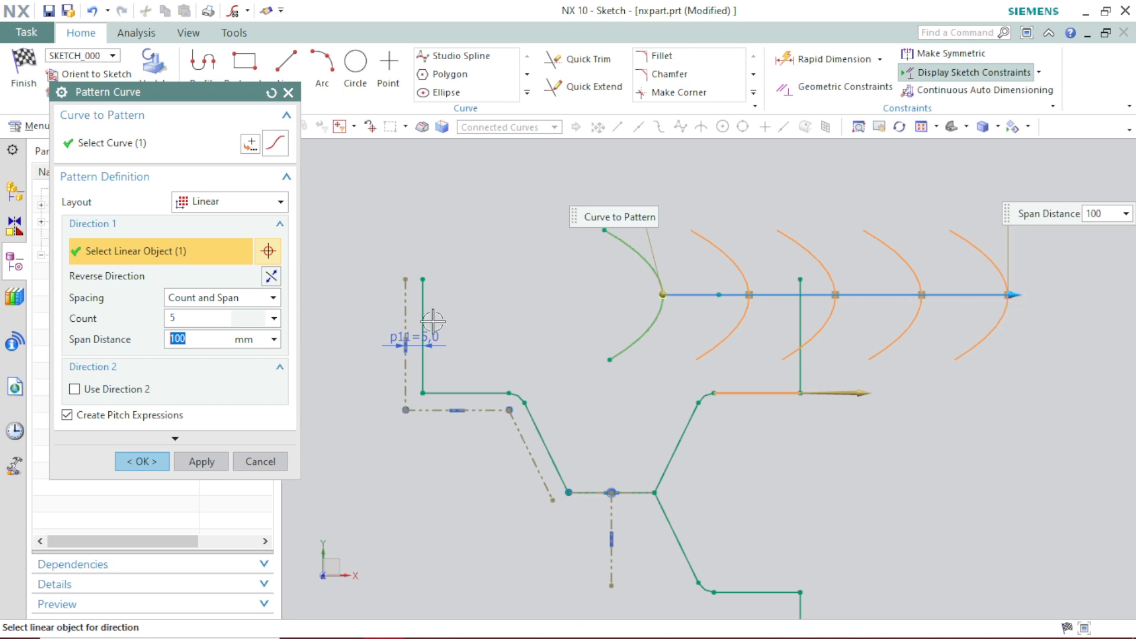
{"action": "left_click", "coordinate": [225, 297]}
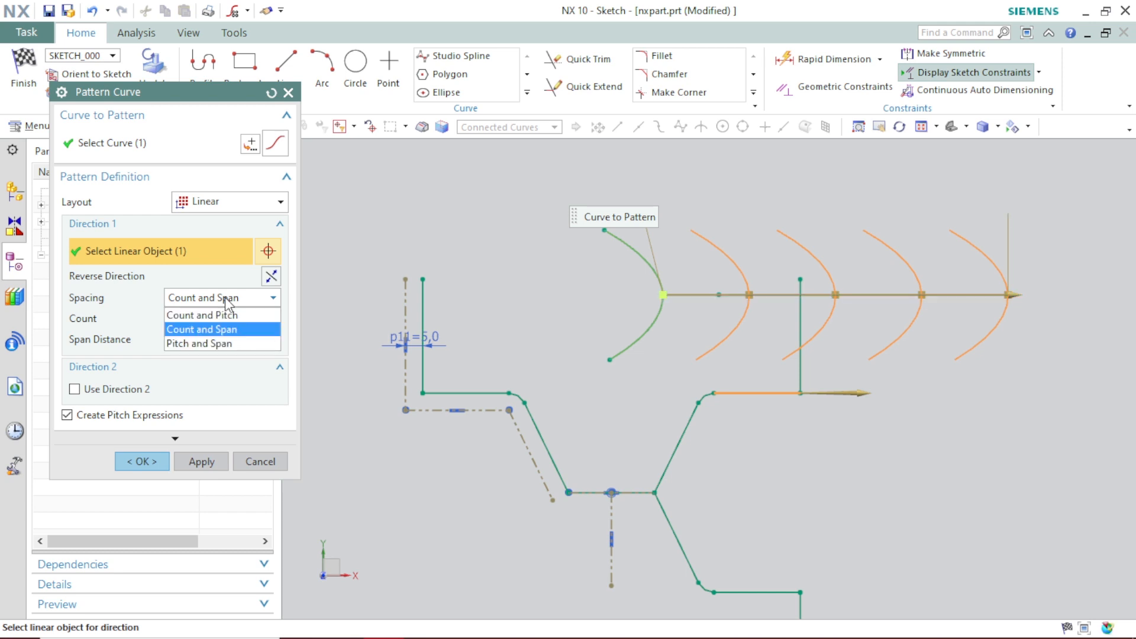
{"action": "left_click", "coordinate": [179, 349]}
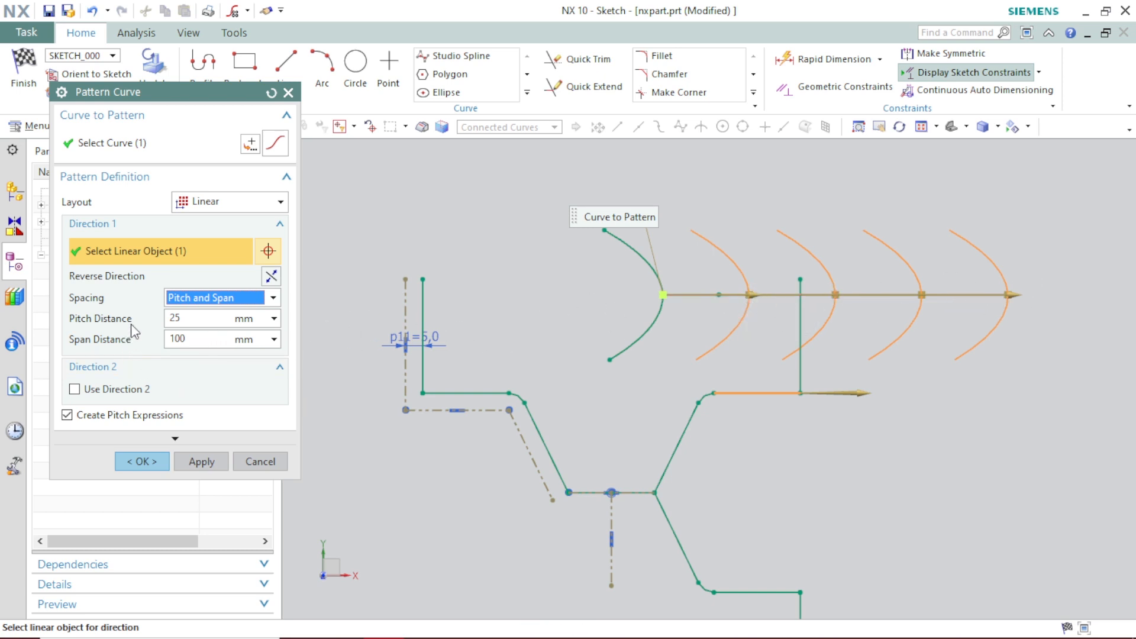
Enable a second pattern direction along the upper slanted line of the mirrored profile, with a count of 3 and a 50 mm pitch distance.
{"action": "left_click", "coordinate": [75, 391]}
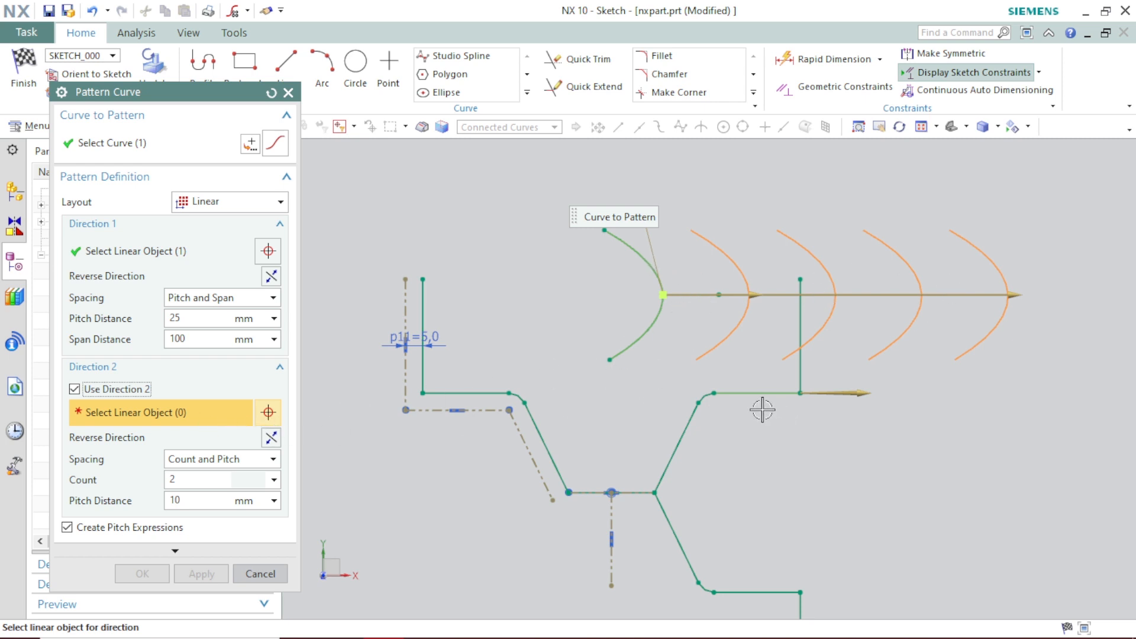
{"action": "left_click", "coordinate": [681, 436]}
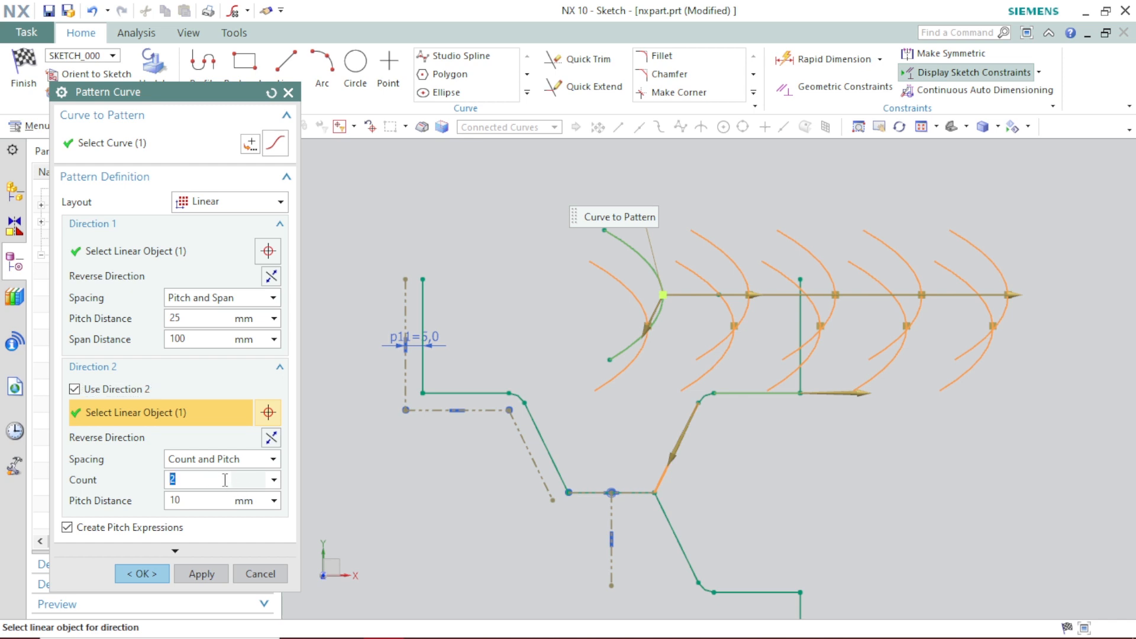
{"action": "key", "text": "Return"}
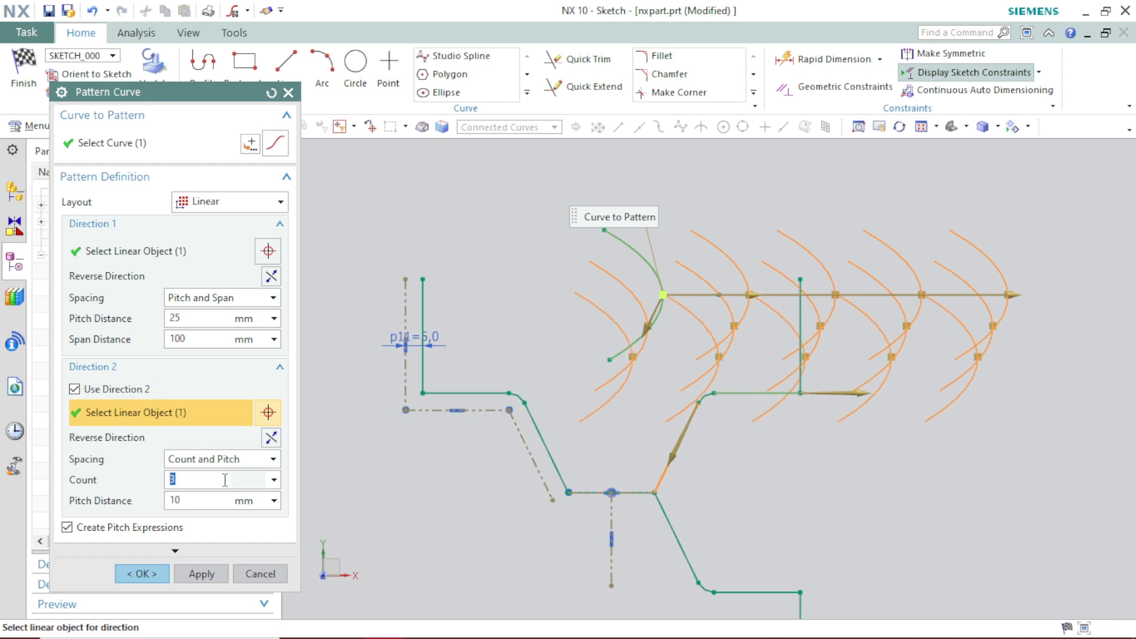
{"action": "key", "text": "Tab"}
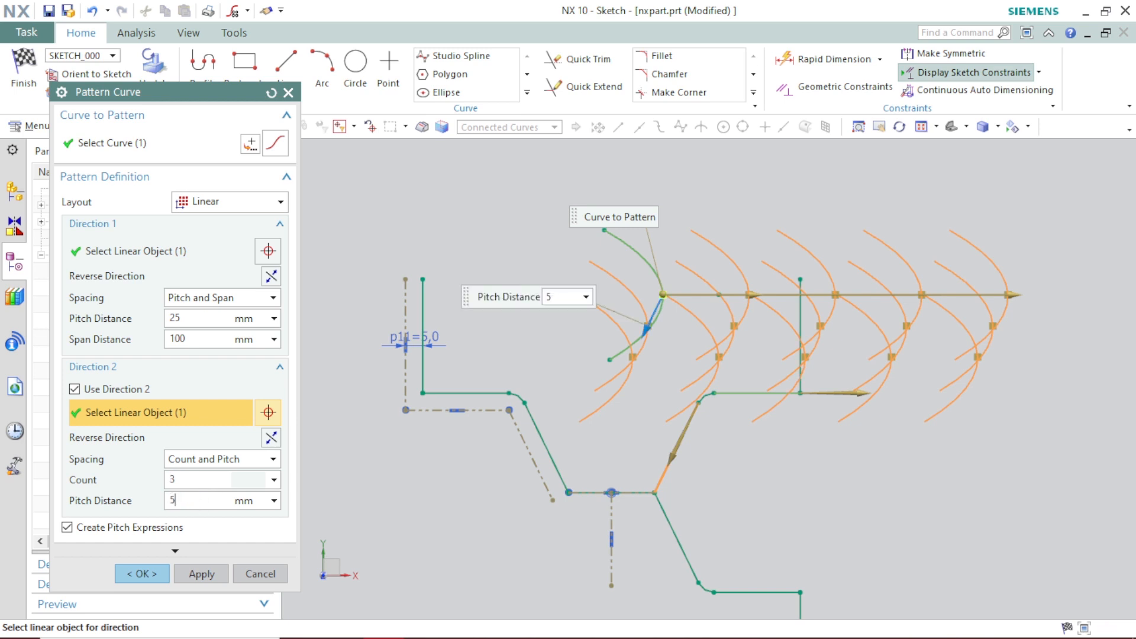
{"action": "type", "text": "50"}
{"action": "key", "text": "Return"}
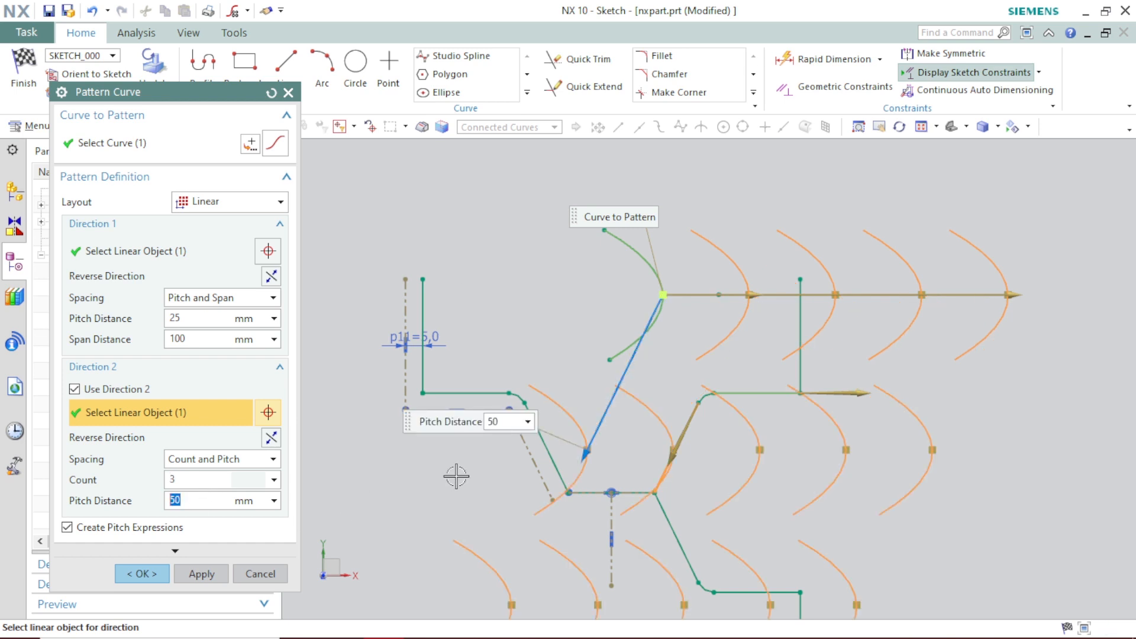
{"action": "scroll", "coordinate": [718, 373], "scroll_direction": "down", "scroll_amount": 3}
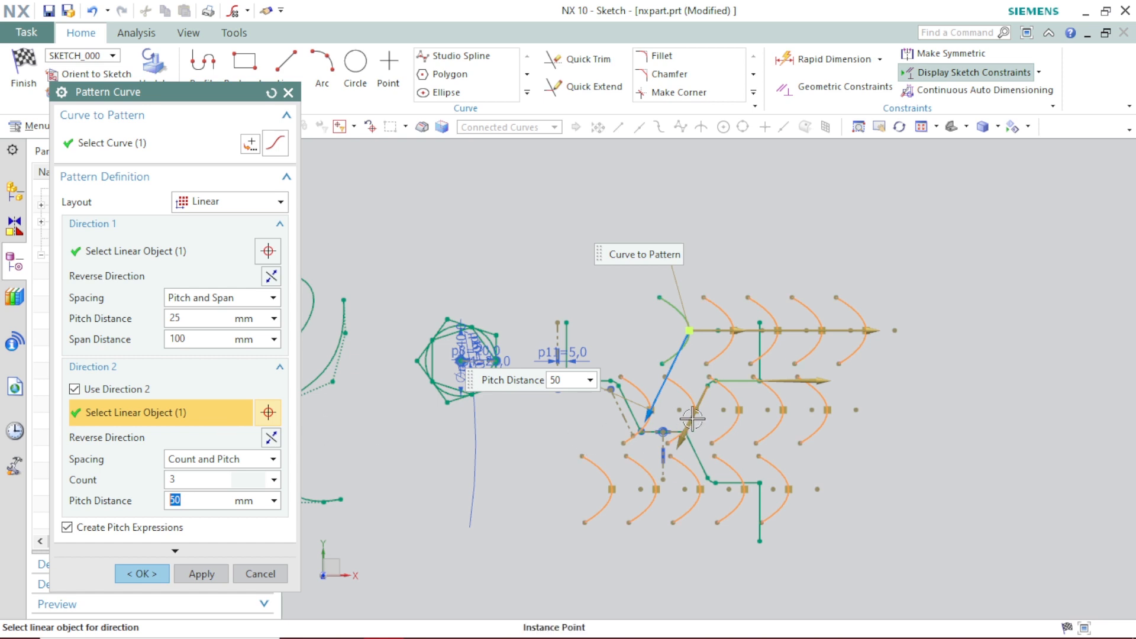
{"action": "scroll", "coordinate": [705, 408], "scroll_direction": "up", "scroll_amount": 3}
{"action": "scroll", "coordinate": [705, 409], "scroll_direction": "up", "scroll_amount": 2}
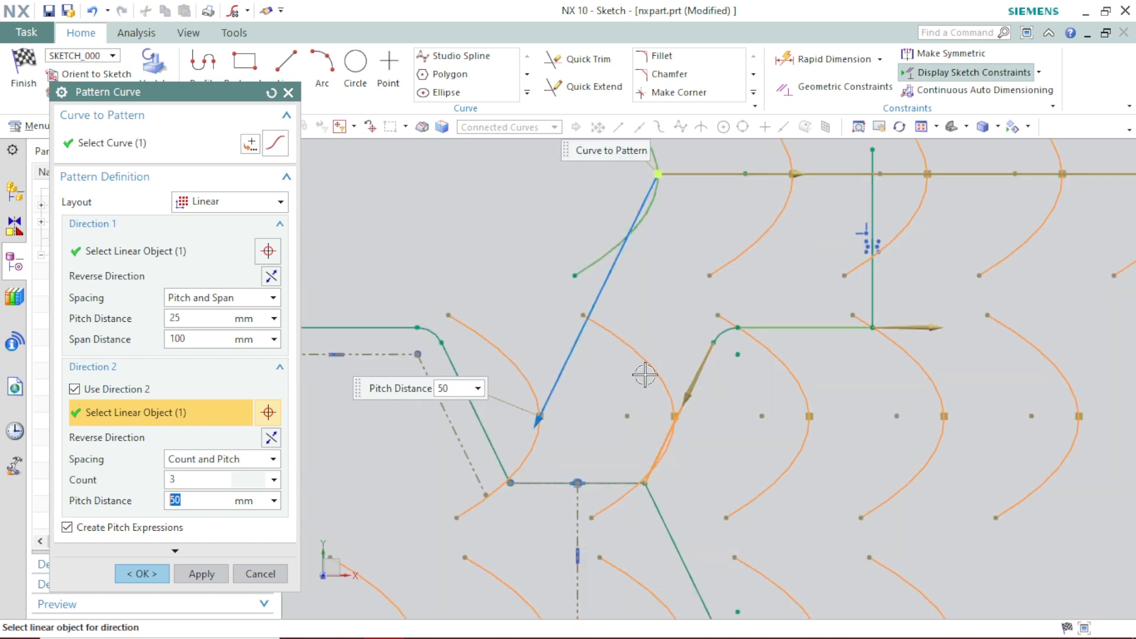
{"action": "scroll", "coordinate": [663, 385], "scroll_direction": "down", "scroll_amount": 2}
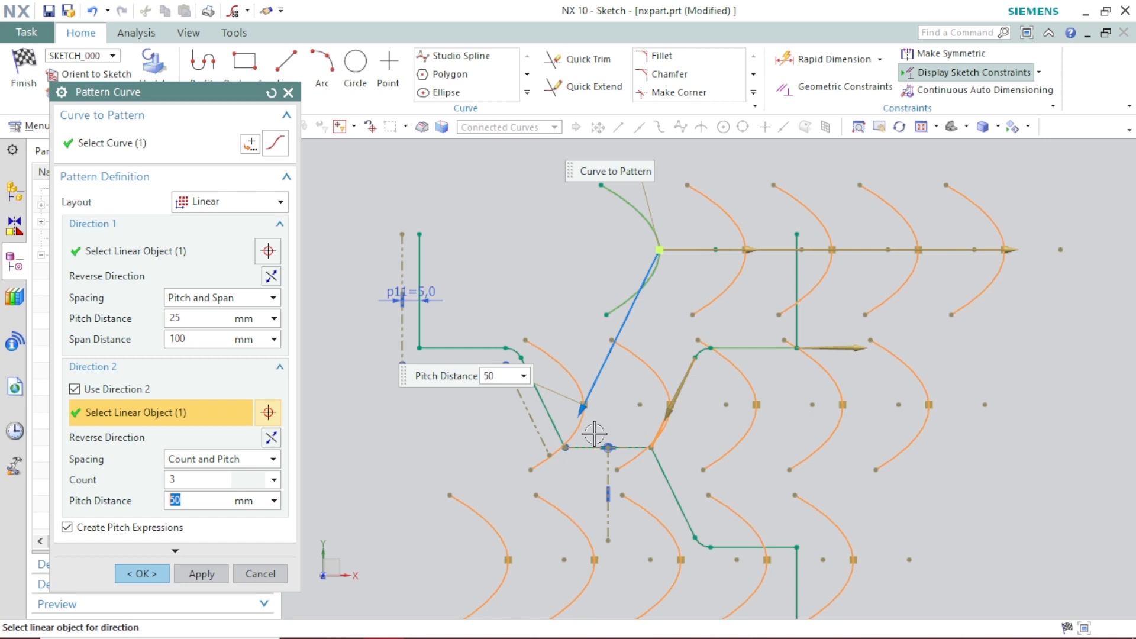
Replace the second direction's slanted reference with the upper vertical line and apply the parabola pattern.
{"action": "left_click", "coordinate": [682, 383], "text": "shift"}
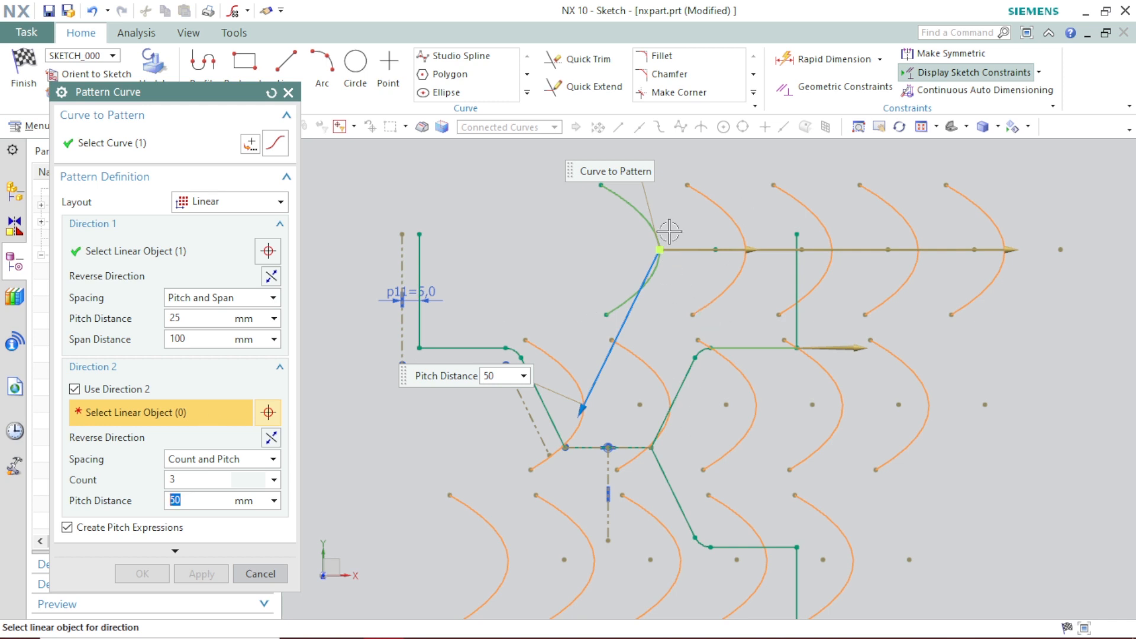
{"action": "left_click", "coordinate": [797, 270]}
{"action": "scroll", "coordinate": [794, 432], "scroll_direction": "down", "scroll_amount": 3}
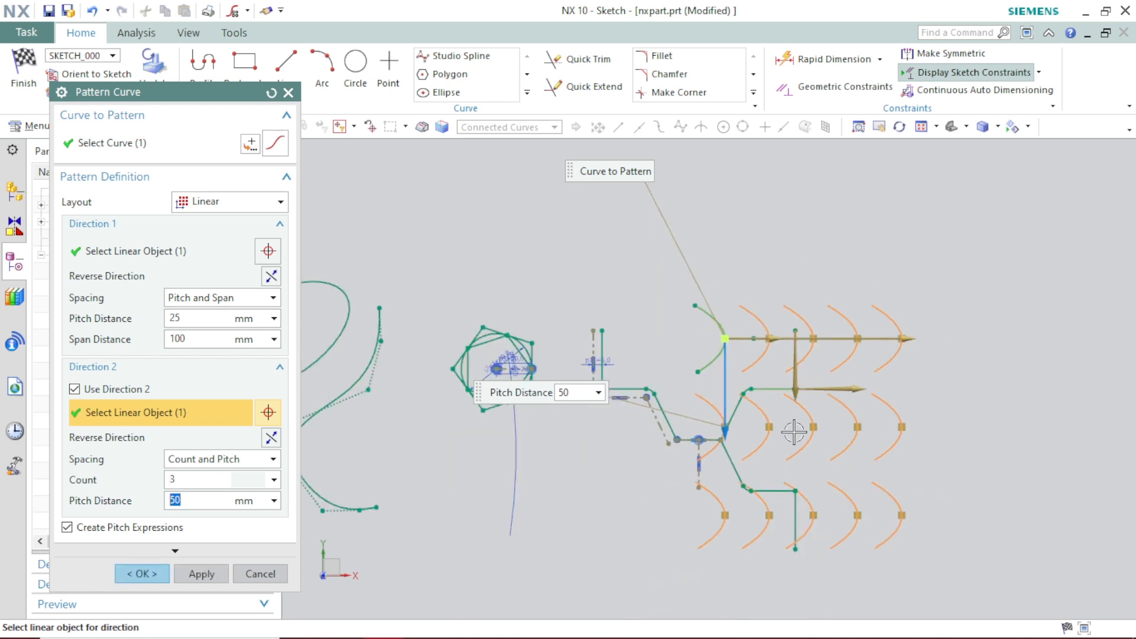
{"action": "scroll", "coordinate": [799, 441], "scroll_direction": "down", "scroll_amount": 2}
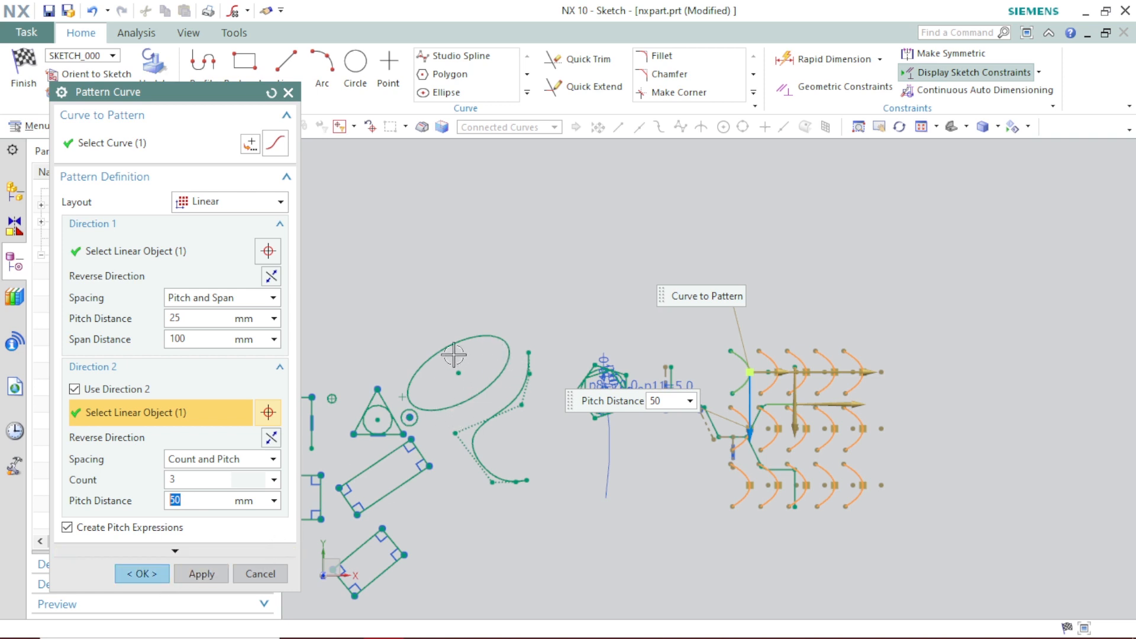
{"action": "scroll", "coordinate": [370, 419], "scroll_direction": "up", "scroll_amount": 2}
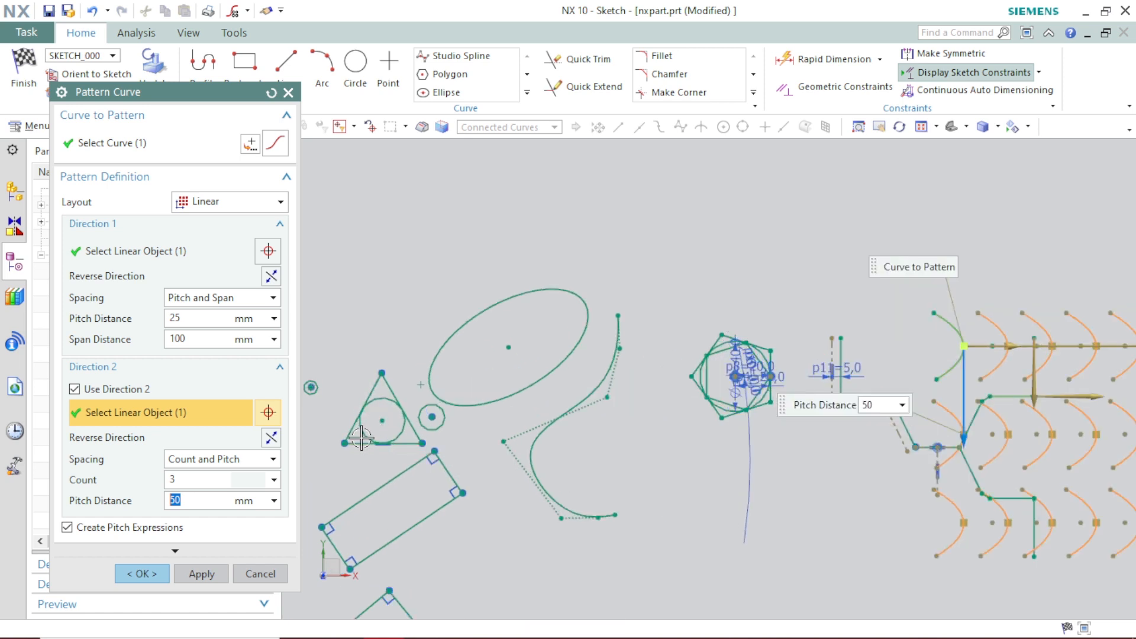
{"action": "left_click", "coordinate": [192, 574]}
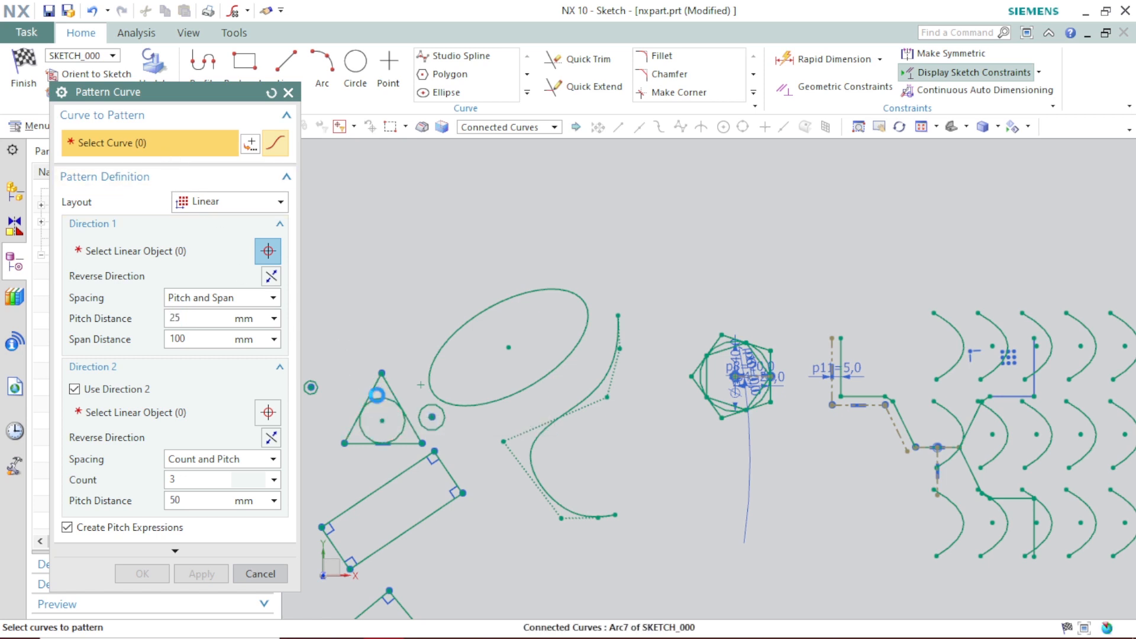
Pattern the triangle's inscribed circle linearly along the tilted rectangle's upper long edge, reversing the direction and disabling the second direction.
{"action": "left_click", "coordinate": [377, 394]}
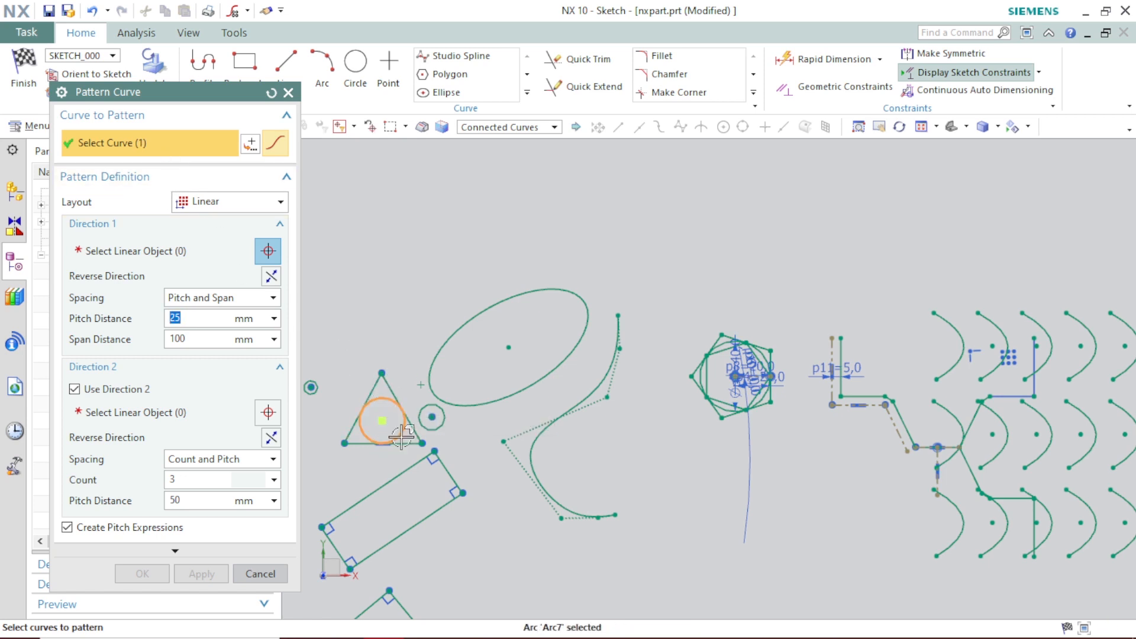
{"action": "left_click", "coordinate": [149, 250]}
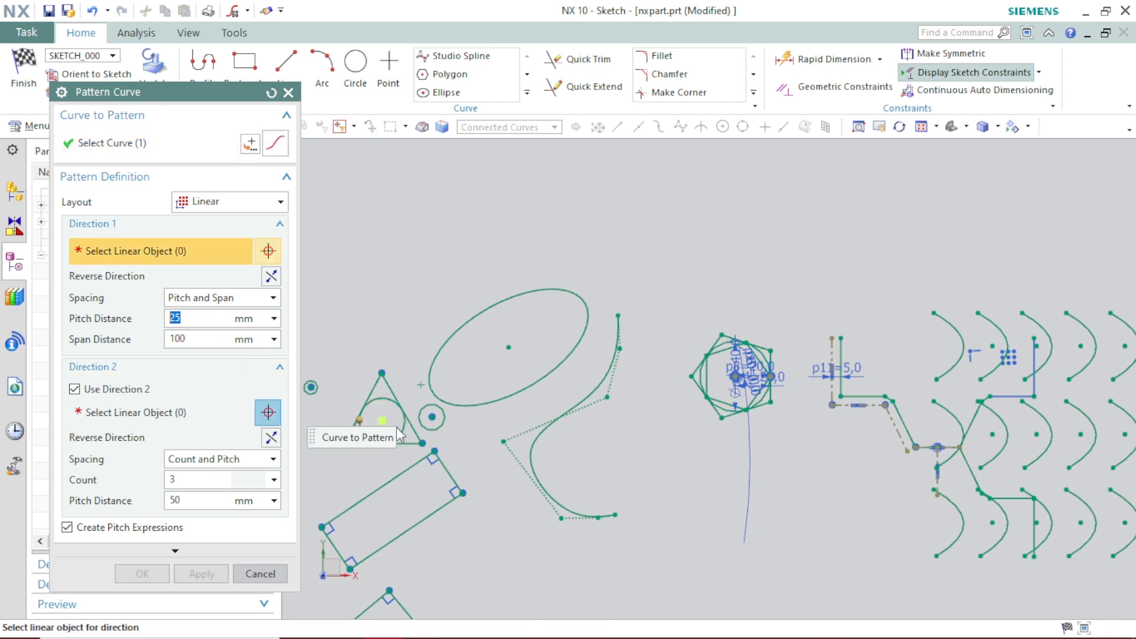
{"action": "left_click", "coordinate": [395, 483]}
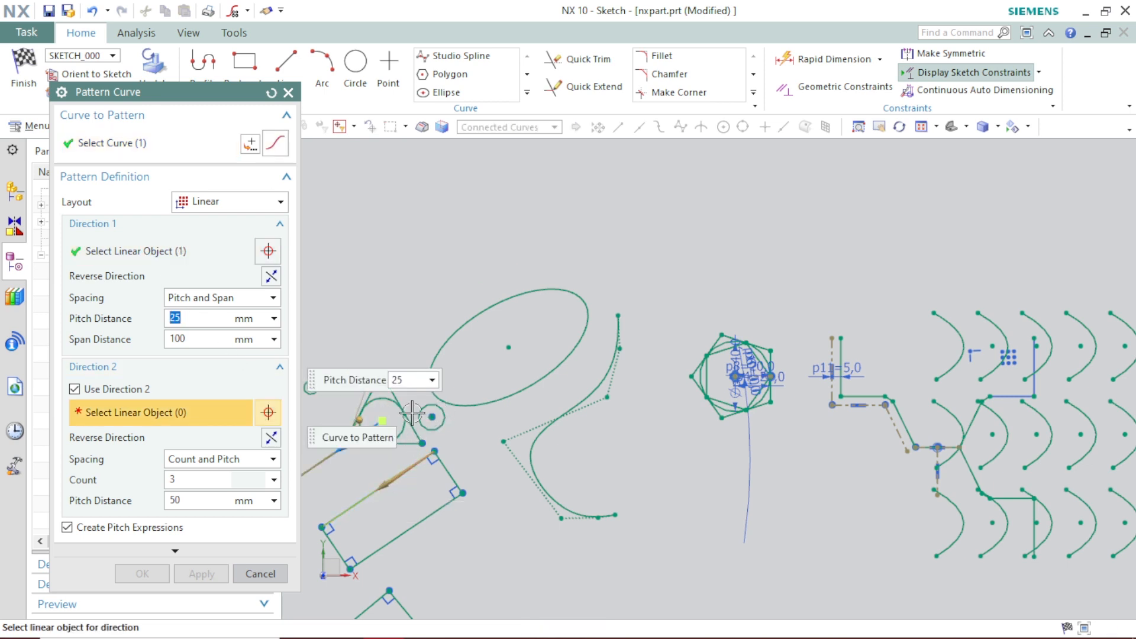
{"action": "left_click", "coordinate": [271, 276]}
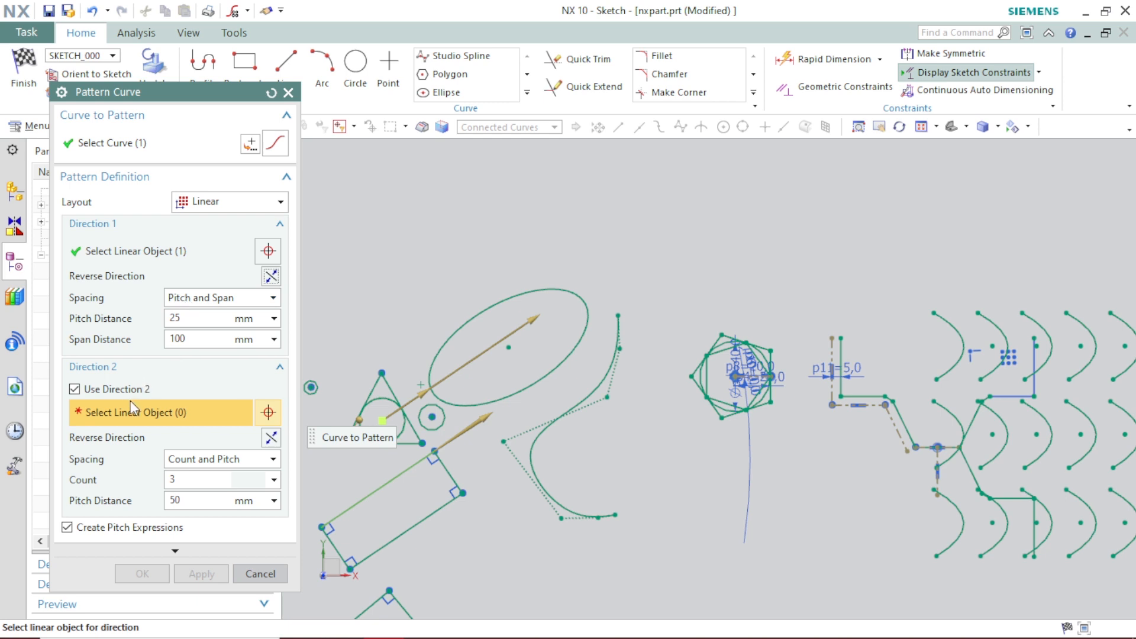
{"action": "left_click", "coordinate": [74, 389]}
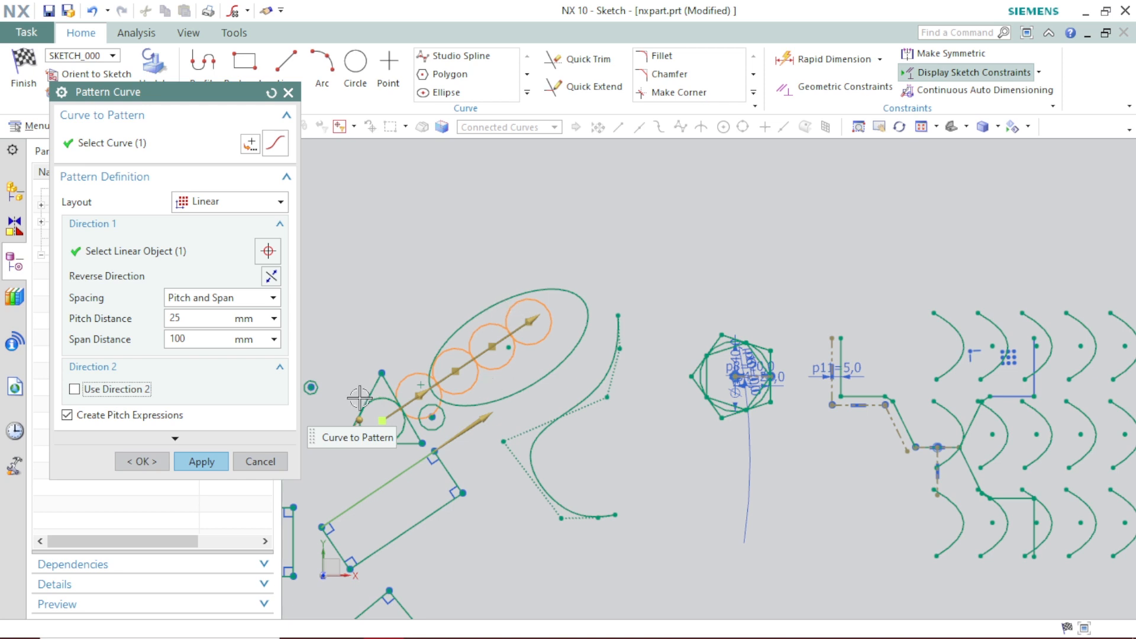
{"action": "left_click", "coordinate": [131, 463]}
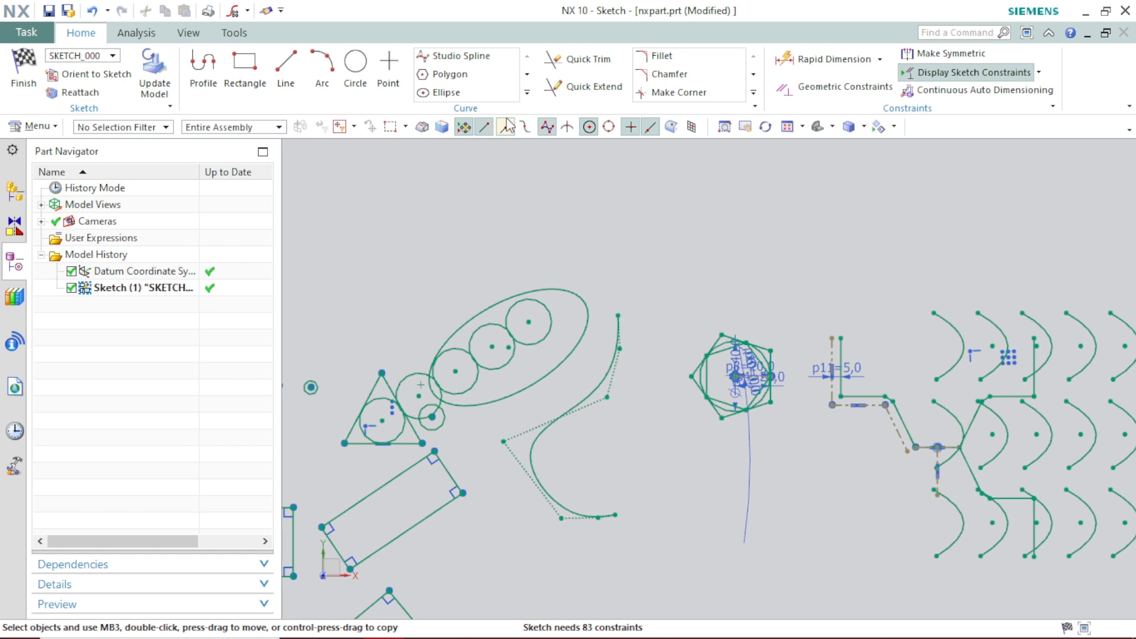
Sketch a circle about 36 mm in diameter in the empty area above the polygons.
{"action": "left_click", "coordinate": [527, 92]}
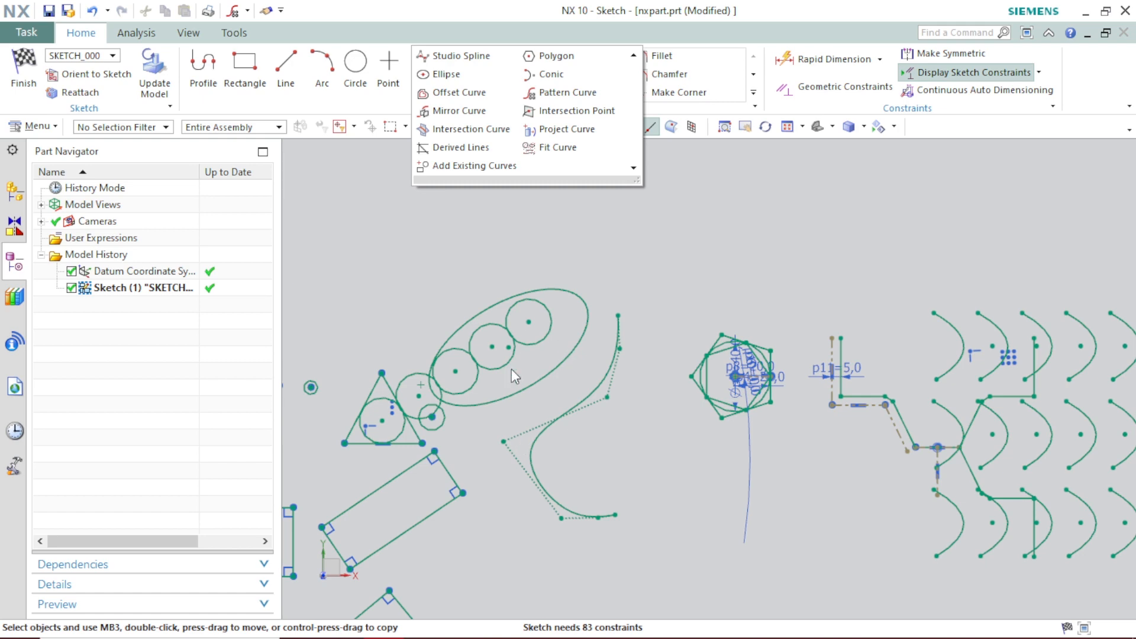
{"action": "scroll", "coordinate": [555, 335], "scroll_direction": "down", "scroll_amount": 2}
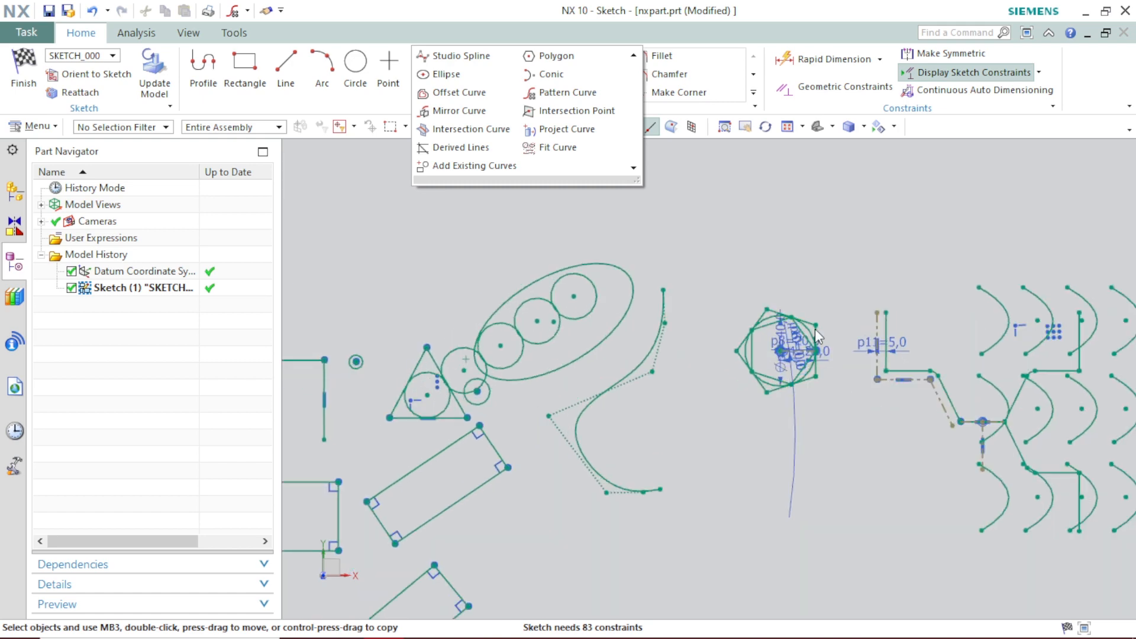
{"action": "scroll", "coordinate": [854, 202], "scroll_direction": "down", "scroll_amount": 3}
{"action": "scroll", "coordinate": [854, 202], "scroll_direction": "up", "scroll_amount": 5}
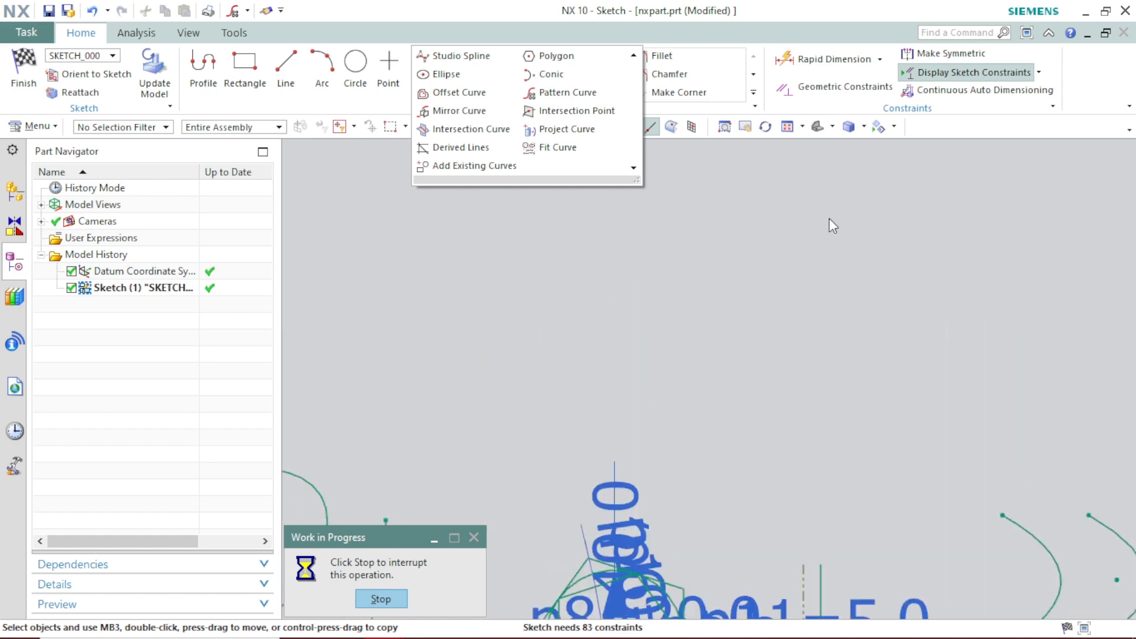
{"action": "left_click", "coordinate": [356, 62]}
{"action": "left_click", "coordinate": [676, 292]}
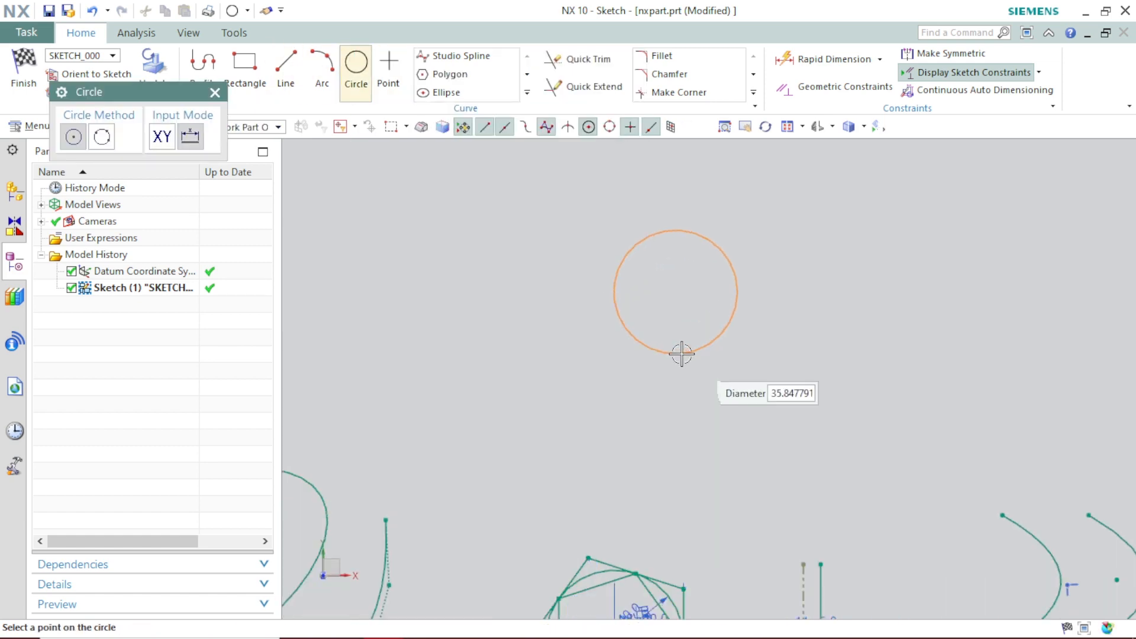
{"action": "left_click", "coordinate": [679, 354]}
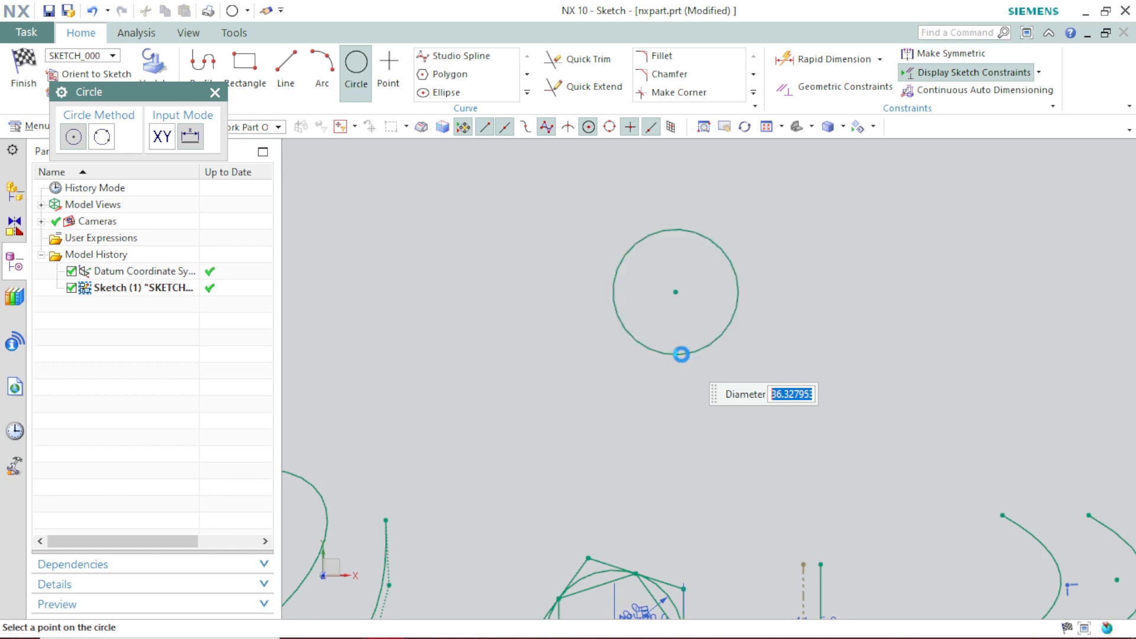
Sketch a small circle centred on the uppermost point of the large circle and end the Circle command.
{"action": "left_click", "coordinate": [671, 230]}
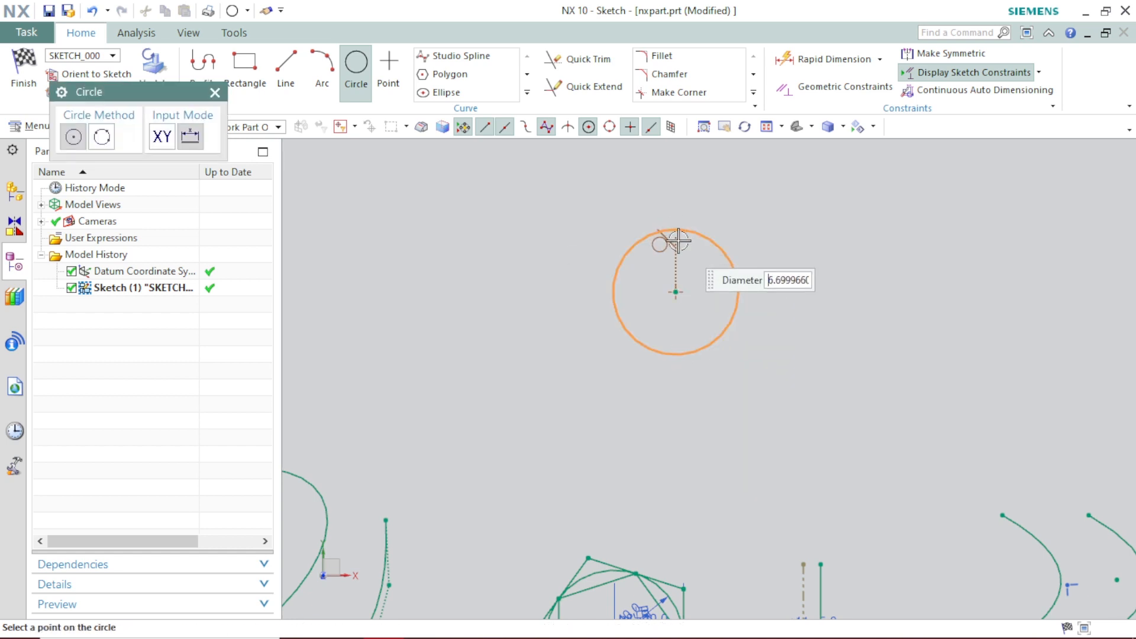
{"action": "left_click", "coordinate": [680, 249]}
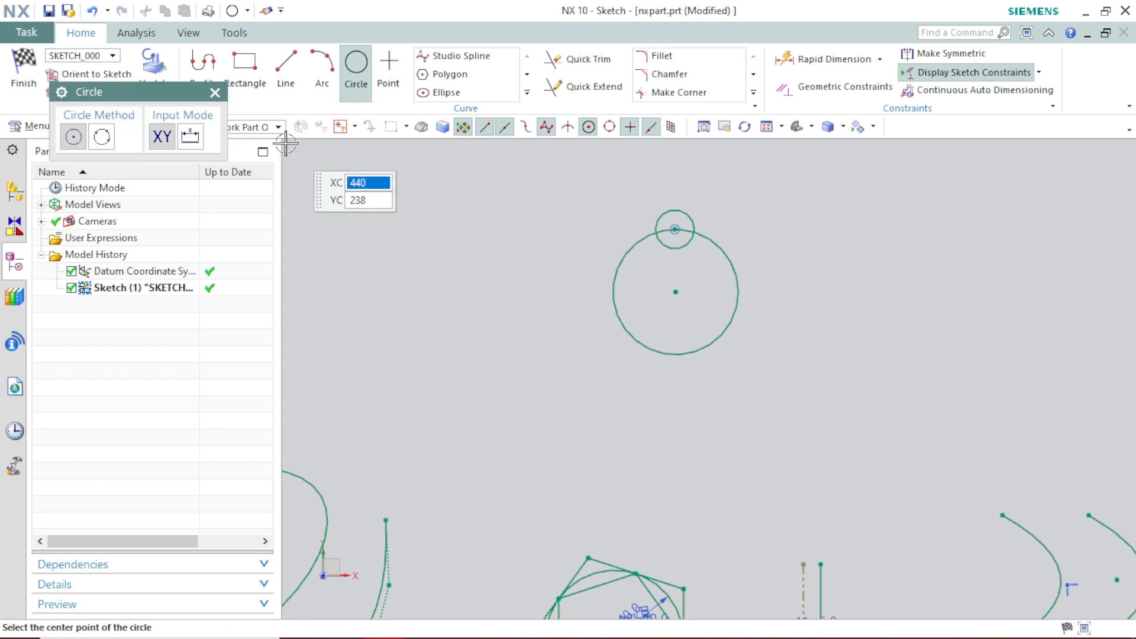
{"action": "left_click", "coordinate": [215, 91]}
{"action": "key", "text": "Escape"}
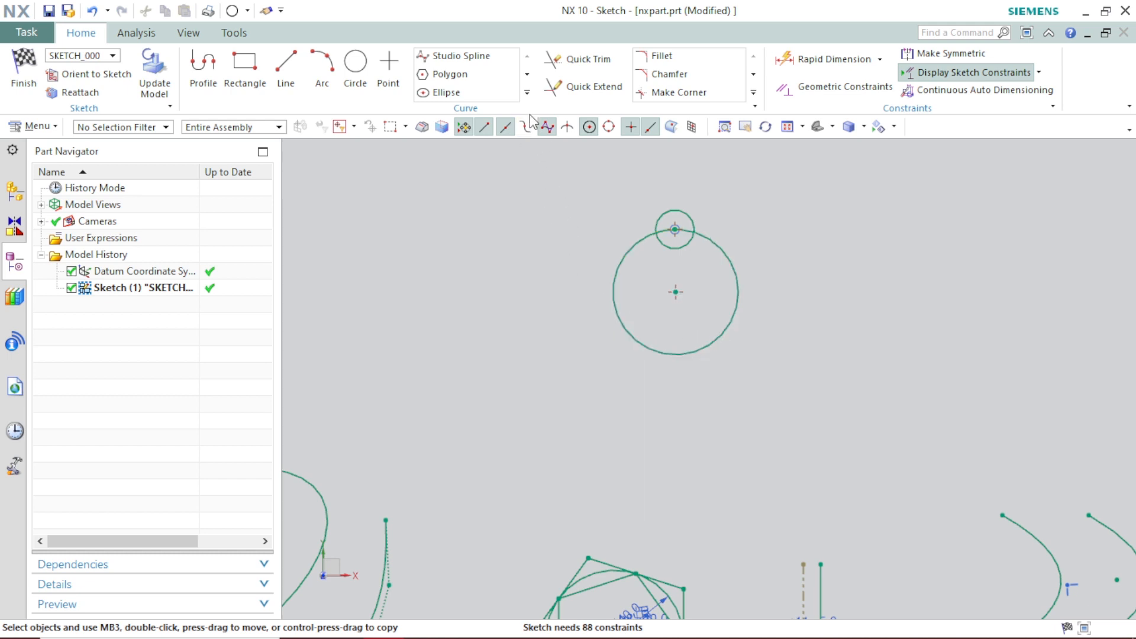
Set up a circular Pattern Curve of the small circle with the large circle's centre as rotation point.
{"action": "left_click", "coordinate": [526, 95]}
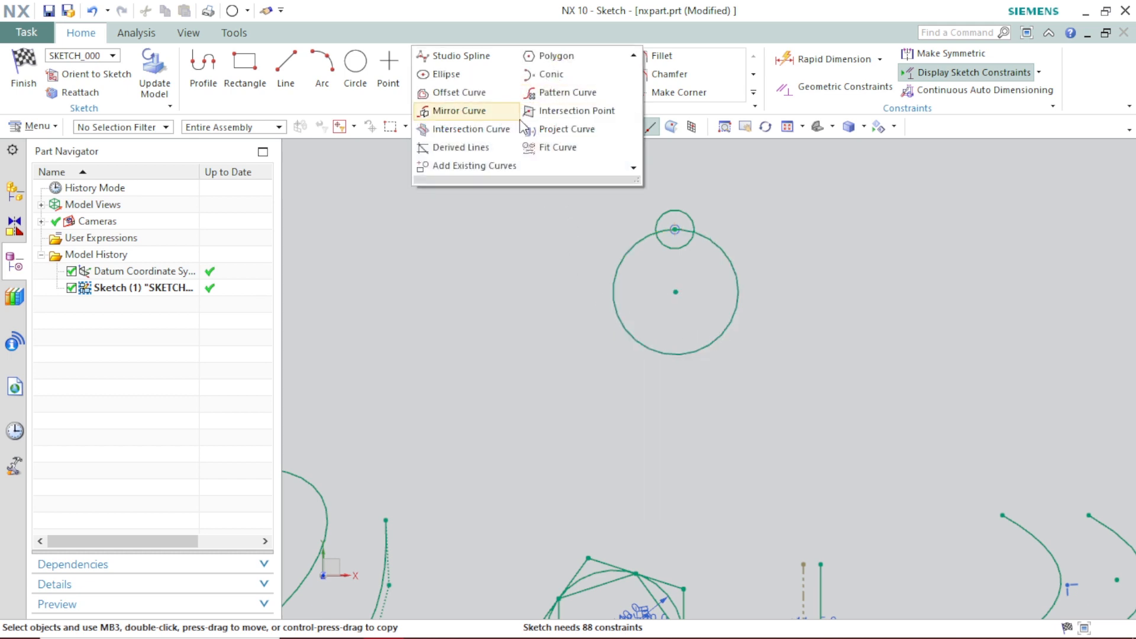
{"action": "left_click", "coordinate": [543, 92]}
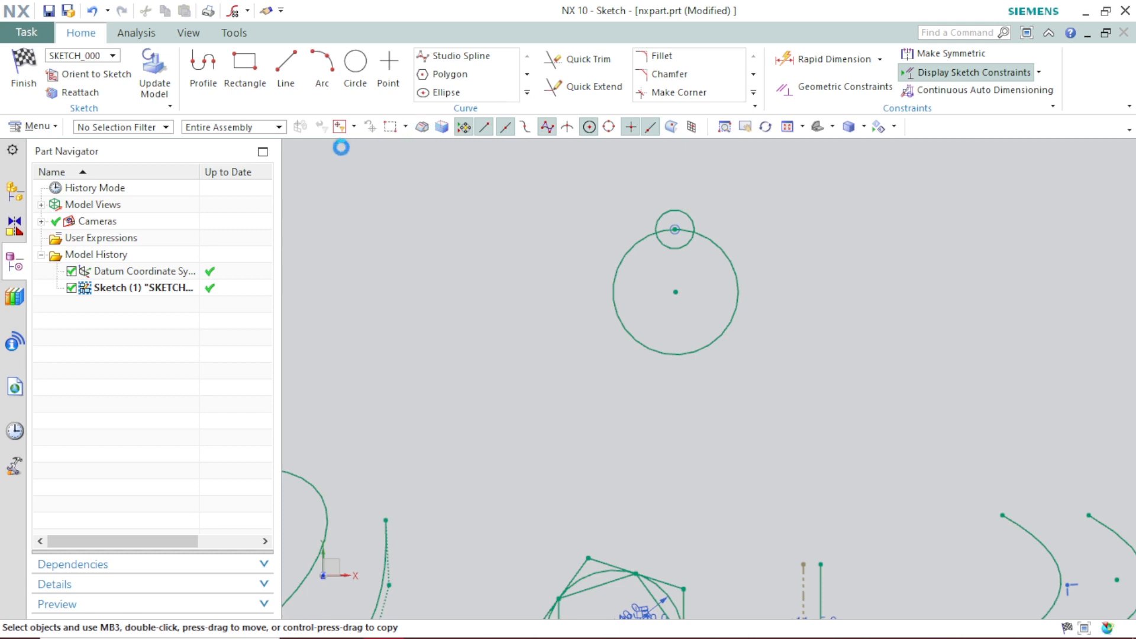
{"action": "left_click", "coordinate": [193, 203]}
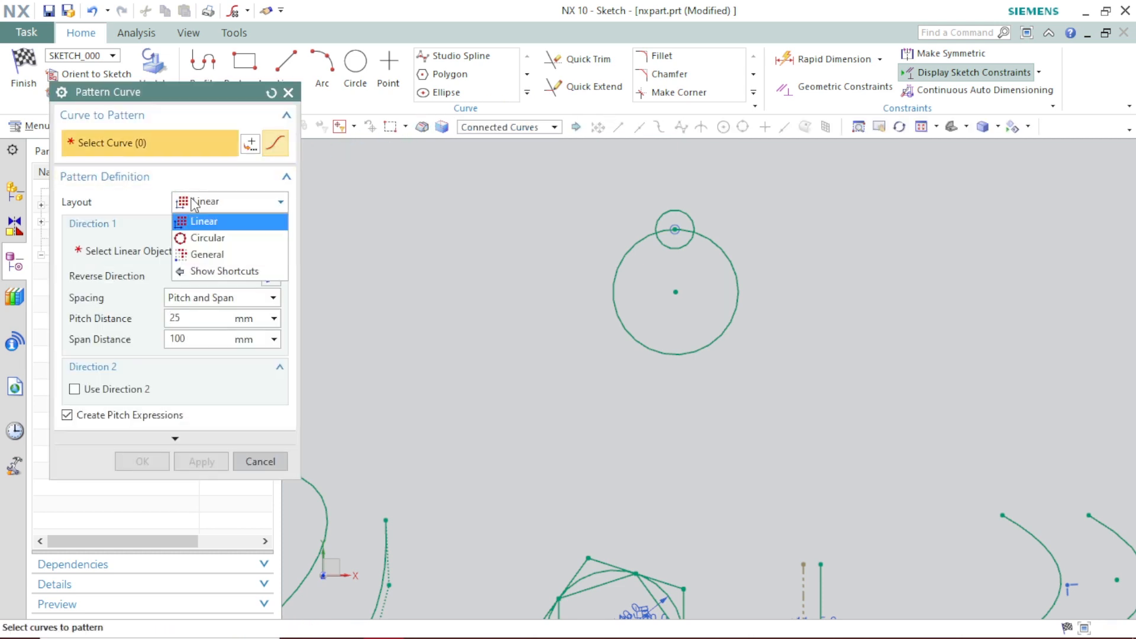
{"action": "left_click", "coordinate": [204, 238]}
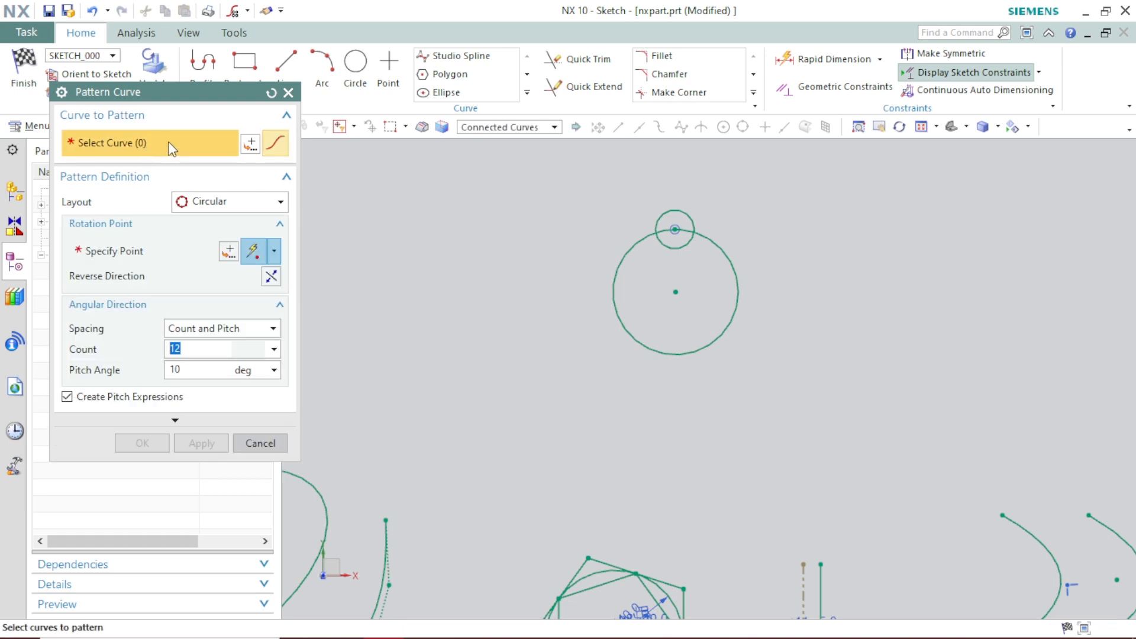
{"action": "left_click", "coordinate": [674, 205]}
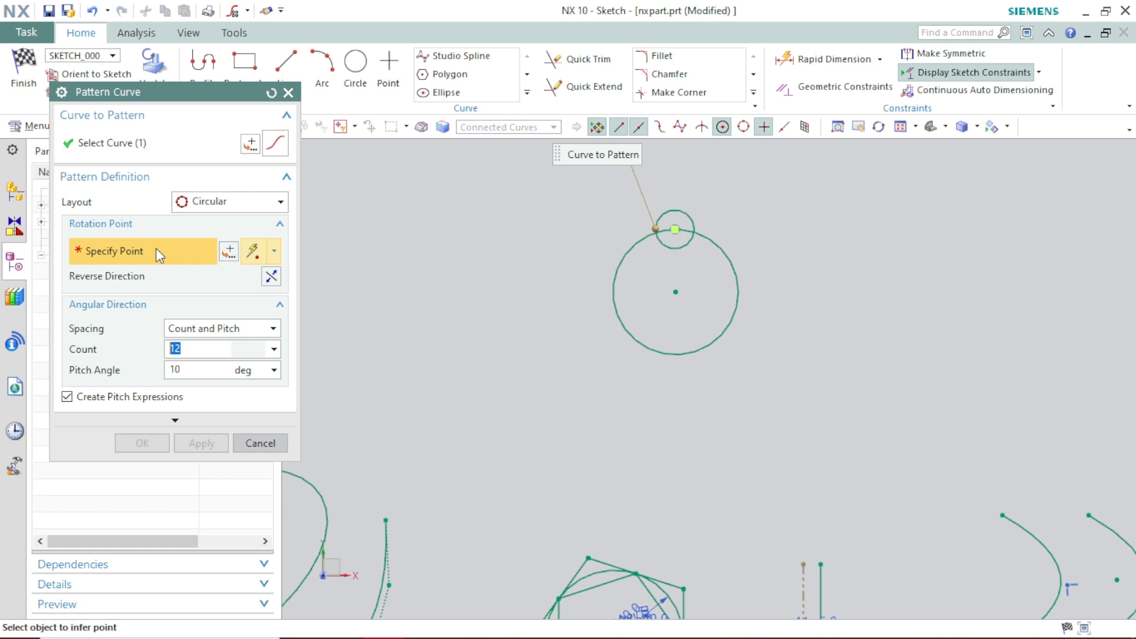
{"action": "left_click", "coordinate": [677, 291]}
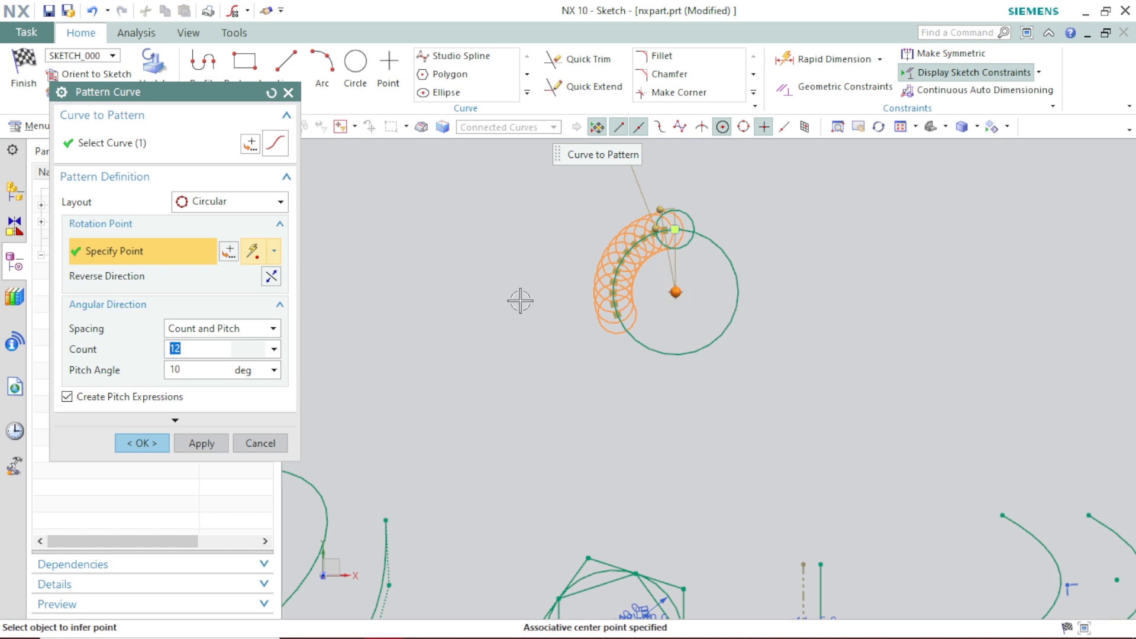
{"action": "scroll", "coordinate": [669, 237], "scroll_direction": "up", "scroll_amount": 3}
{"action": "scroll", "coordinate": [670, 237], "scroll_direction": "up", "scroll_amount": 1}
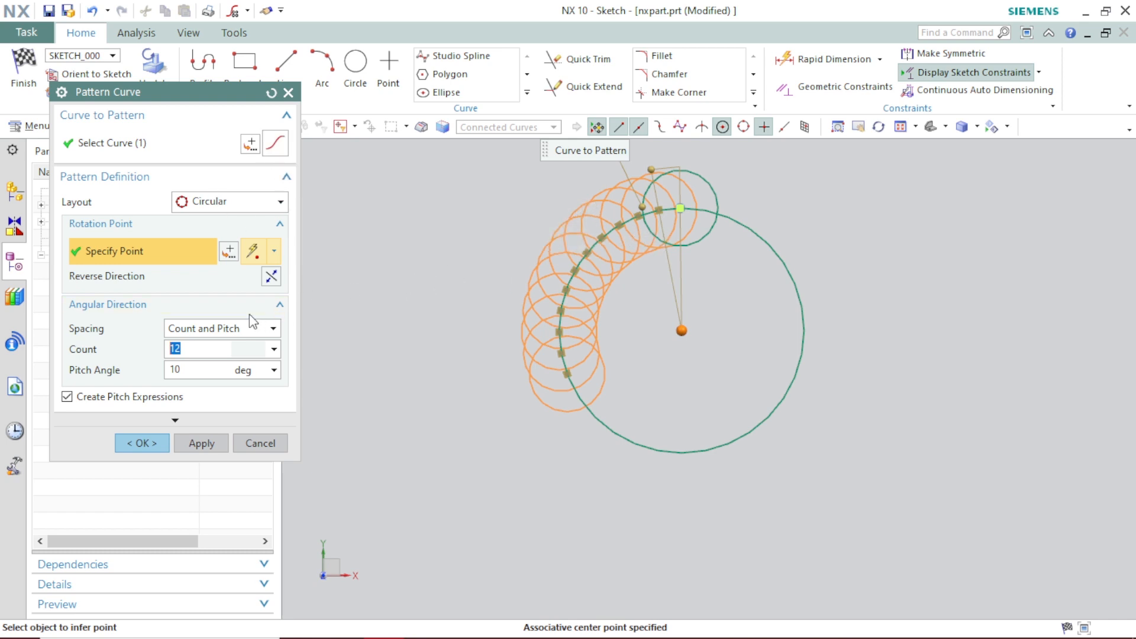
Switch the angular spacing to Pitch and Span and set the span angle to 180 degrees.
{"action": "left_click", "coordinate": [221, 330]}
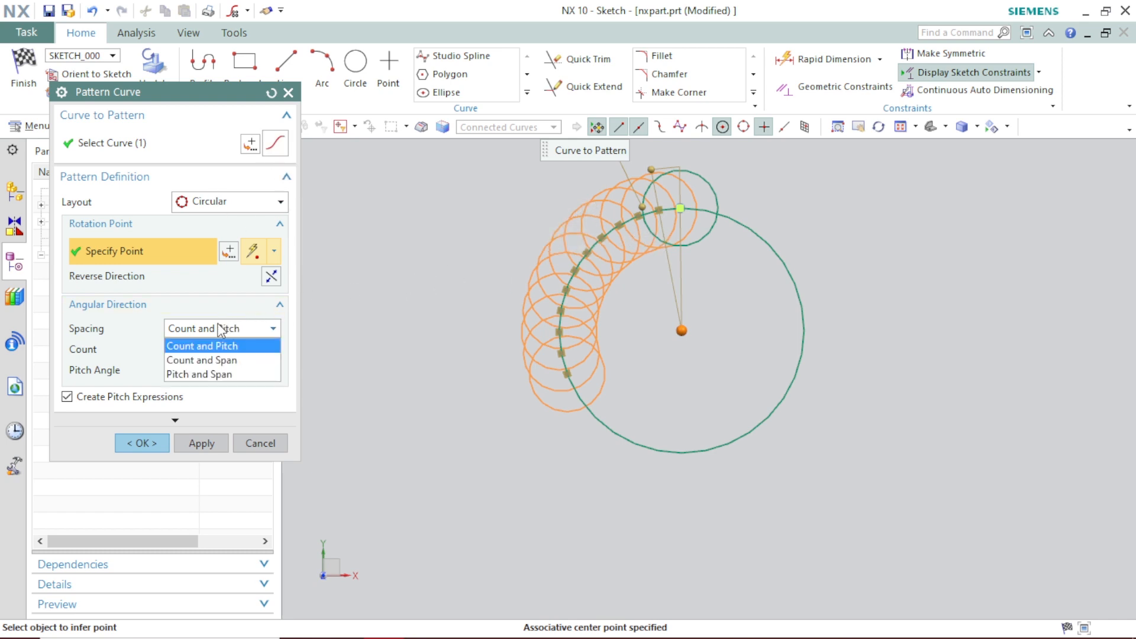
{"action": "left_click", "coordinate": [220, 373]}
{"action": "left_click", "coordinate": [221, 368]}
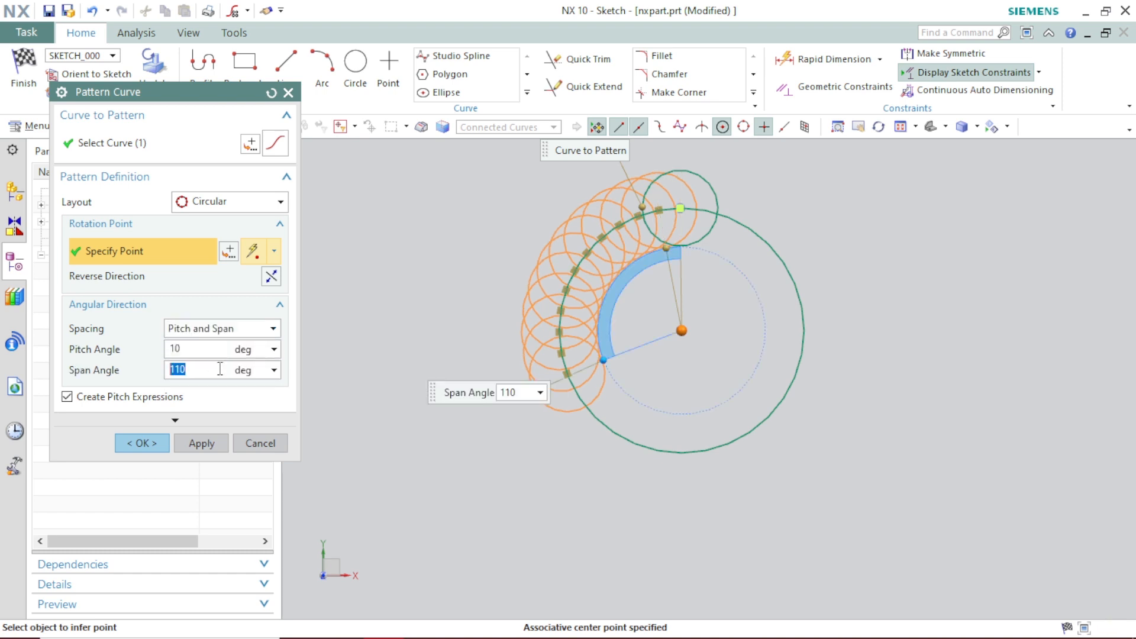
{"action": "type", "text": "180"}
{"action": "key", "text": "Return"}
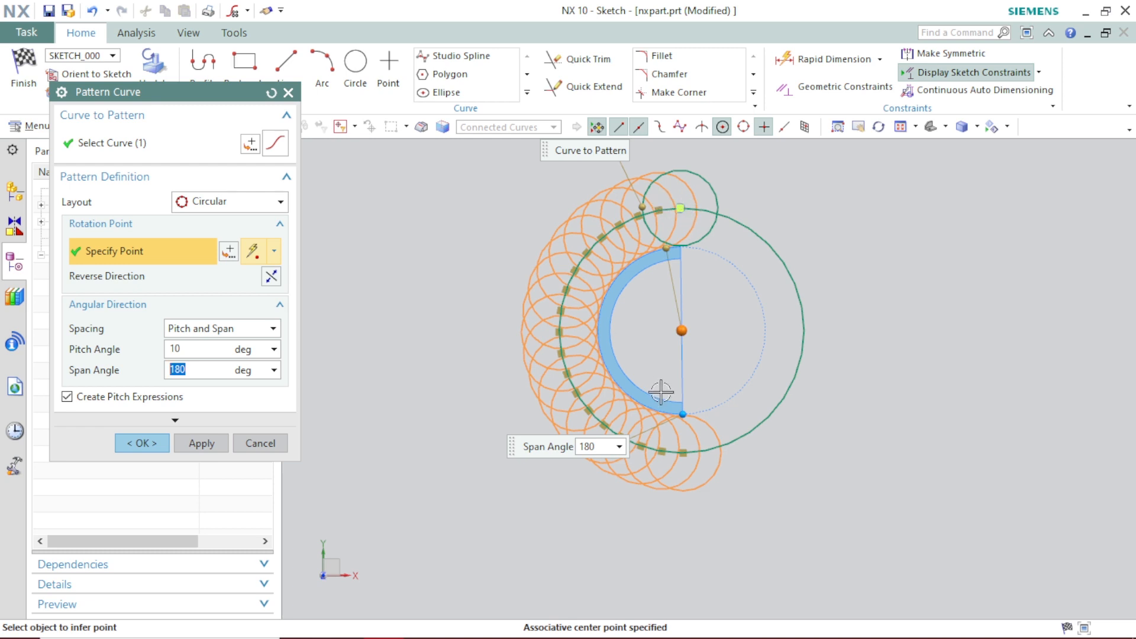
Switch the angular spacing to Count and Span and set the count to 3.
{"action": "left_click", "coordinate": [223, 346]}
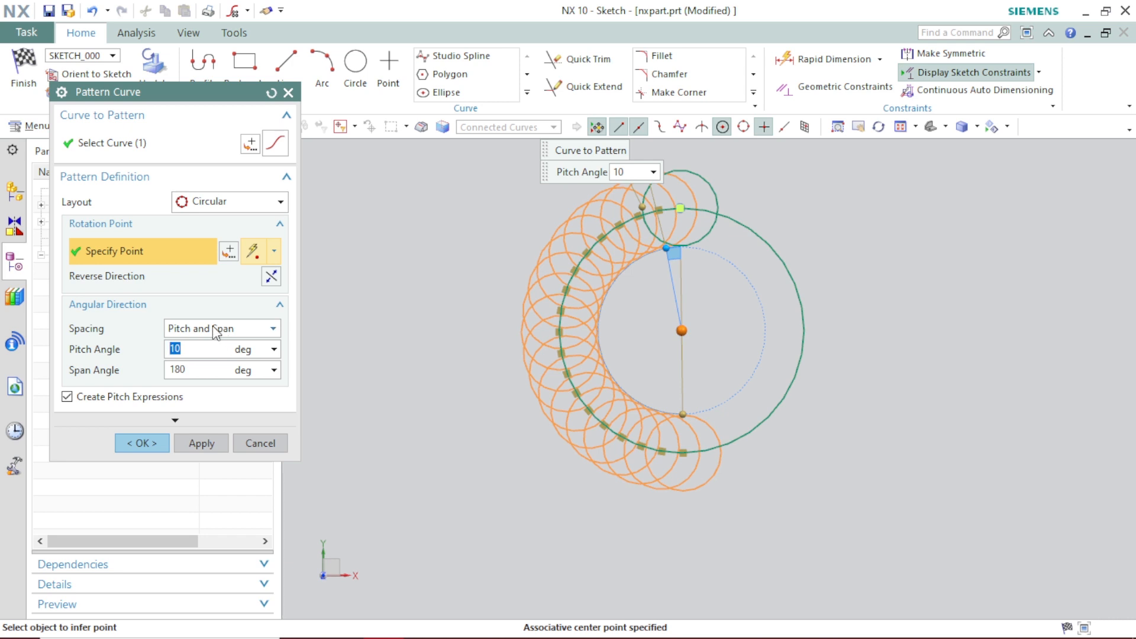
{"action": "left_click", "coordinate": [212, 326]}
{"action": "left_click", "coordinate": [205, 359]}
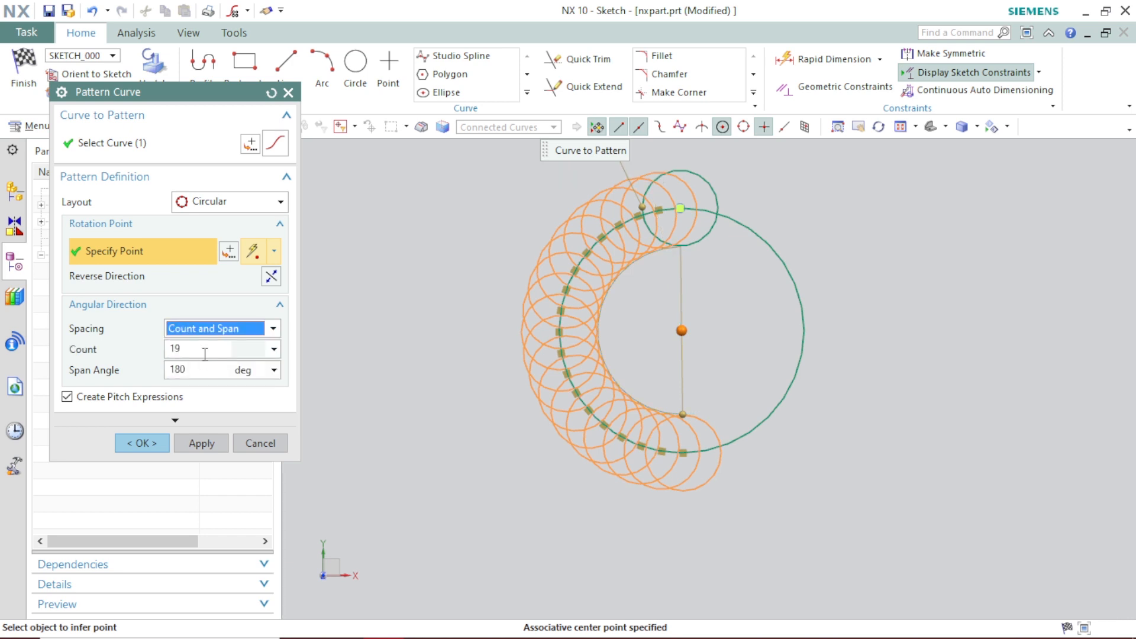
{"action": "left_click", "coordinate": [205, 354]}
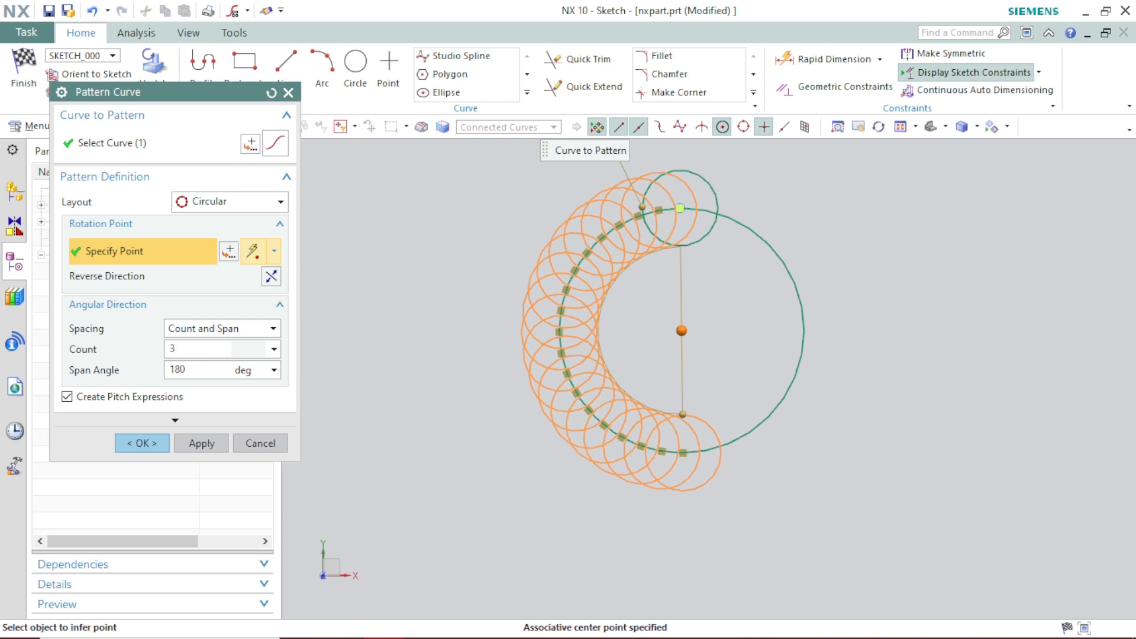
{"action": "type", "text": "3"}
{"action": "key", "text": "Return"}
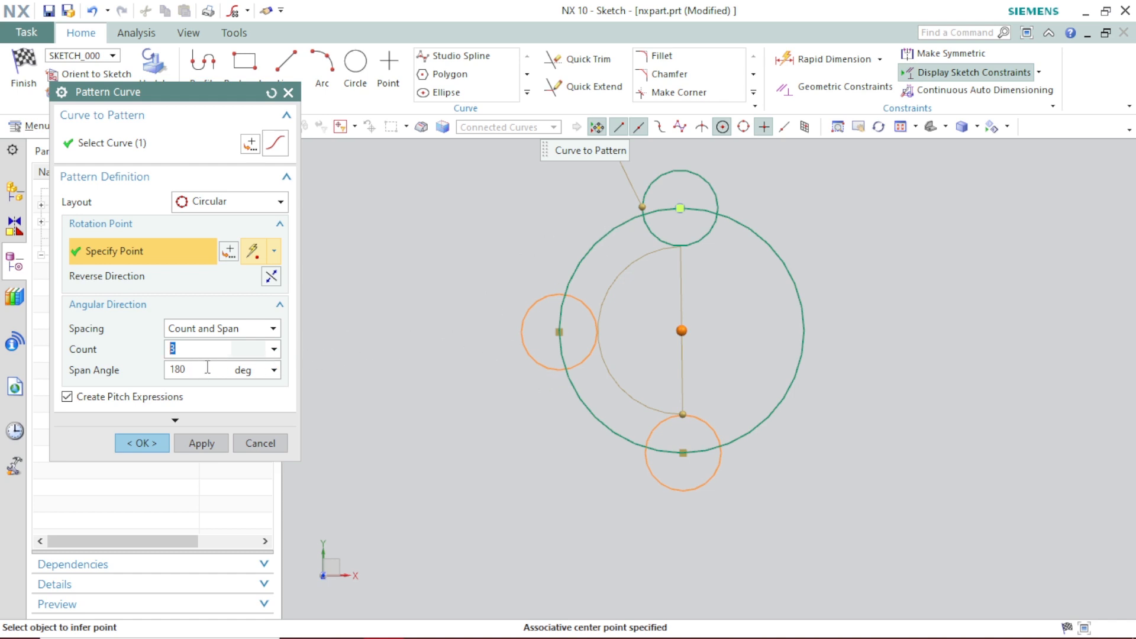
Set the circular pattern's span angle to 360 degrees.
{"action": "left_click", "coordinate": [208, 368]}
{"action": "type", "text": "360"}
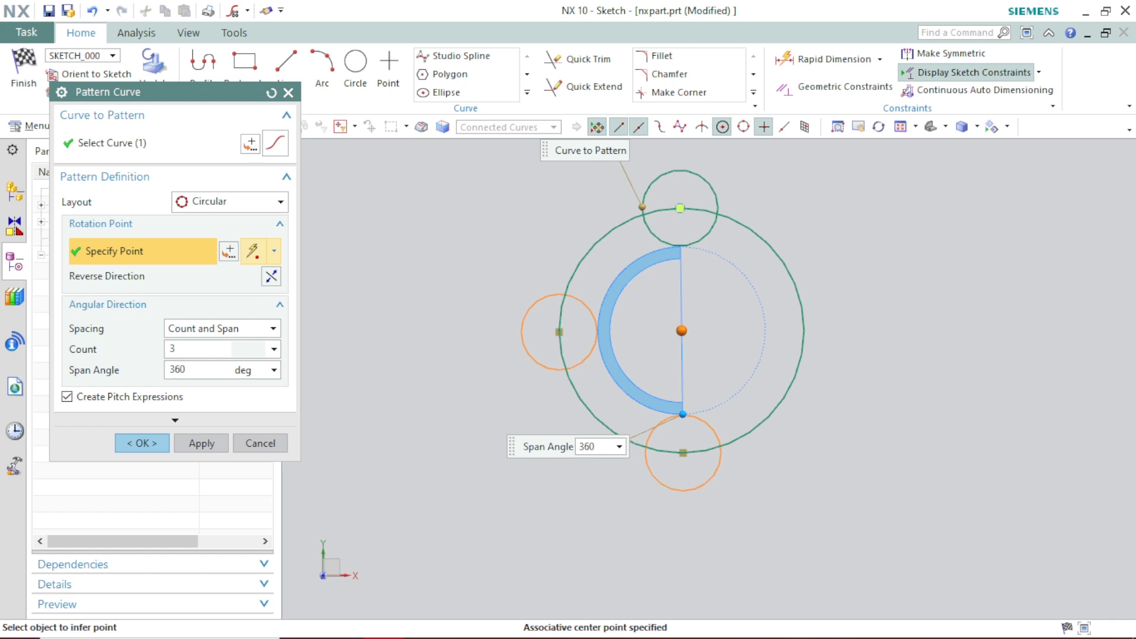
{"action": "key", "text": "Return"}
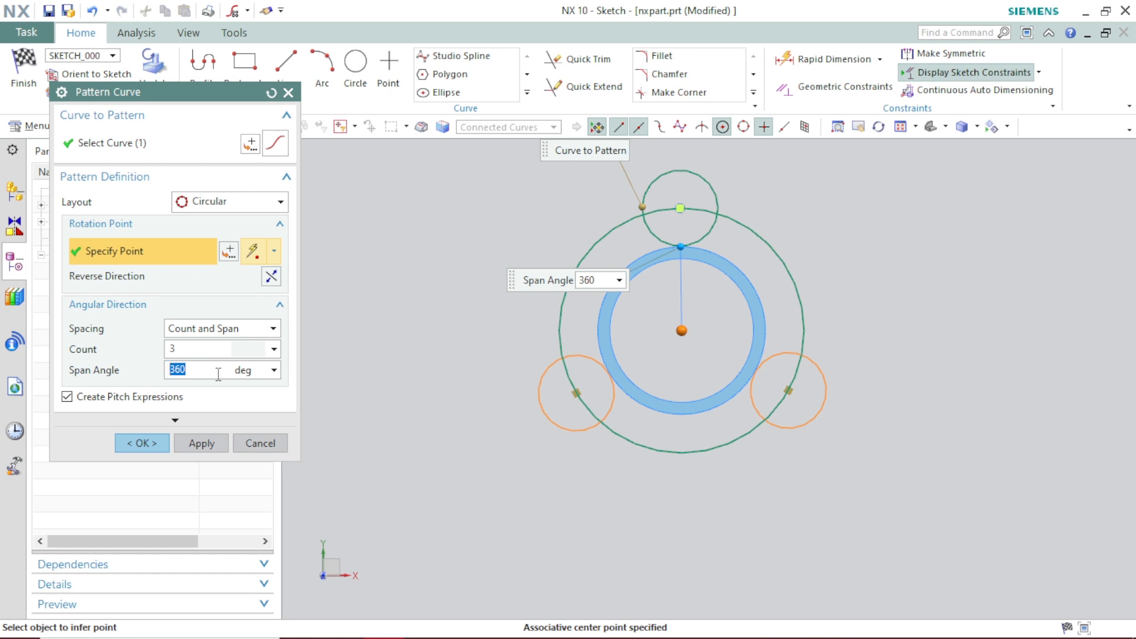
Set the span angle to 270 degrees, reverse the rotation direction and create the circular pattern.
{"action": "type", "text": "270"}
{"action": "key", "text": "Return"}
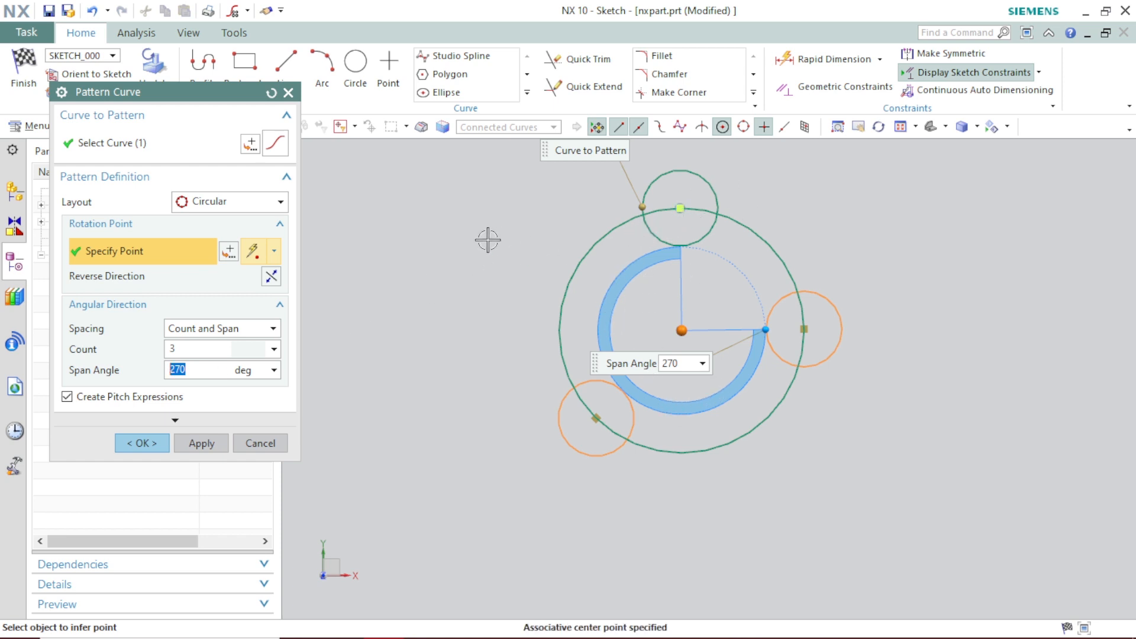
{"action": "left_click", "coordinate": [270, 277]}
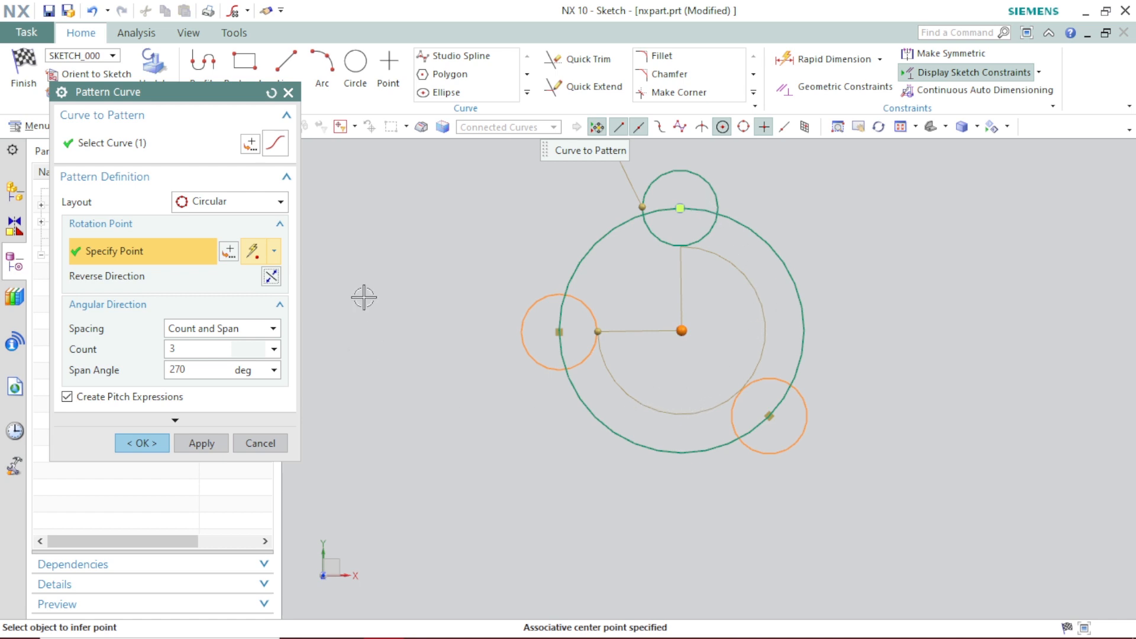
{"action": "left_click", "coordinate": [154, 445]}
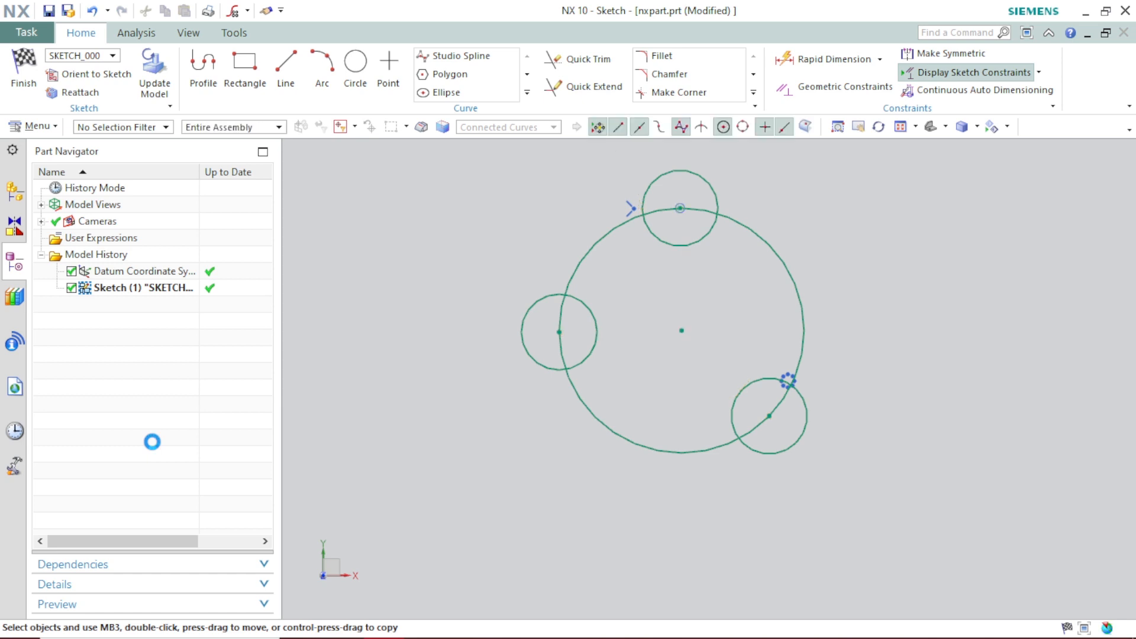
Create a bisector line with Derived Lines between the vertical and horizontal lines of the offset profile.
{"action": "left_click", "coordinate": [527, 93]}
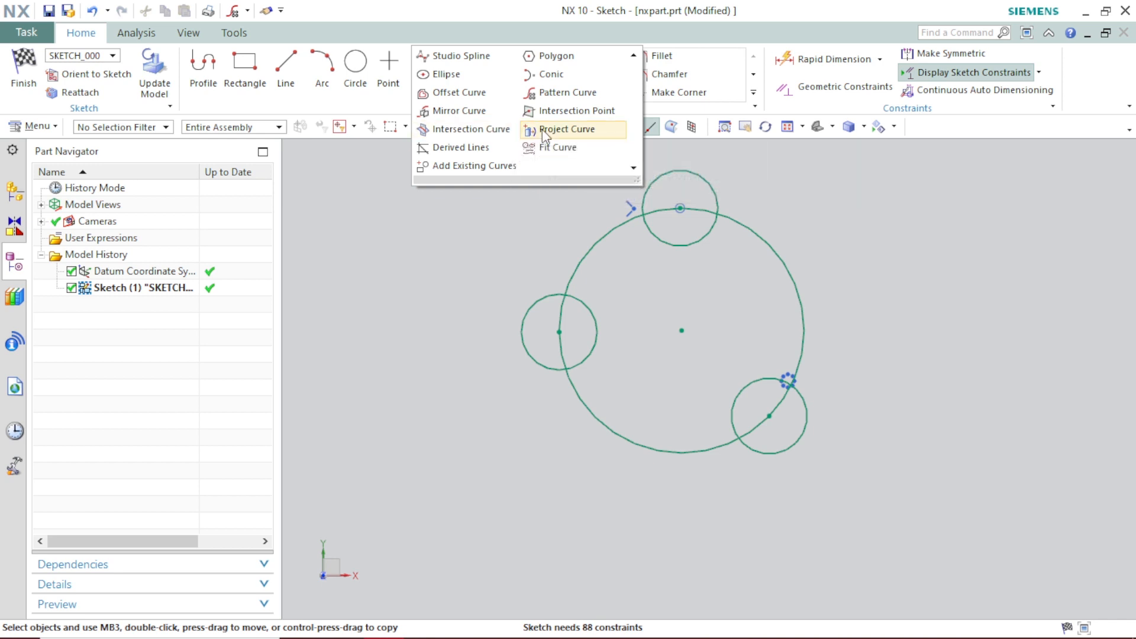
{"action": "left_click", "coordinate": [482, 149]}
{"action": "scroll", "coordinate": [605, 364], "scroll_direction": "up", "scroll_amount": 3}
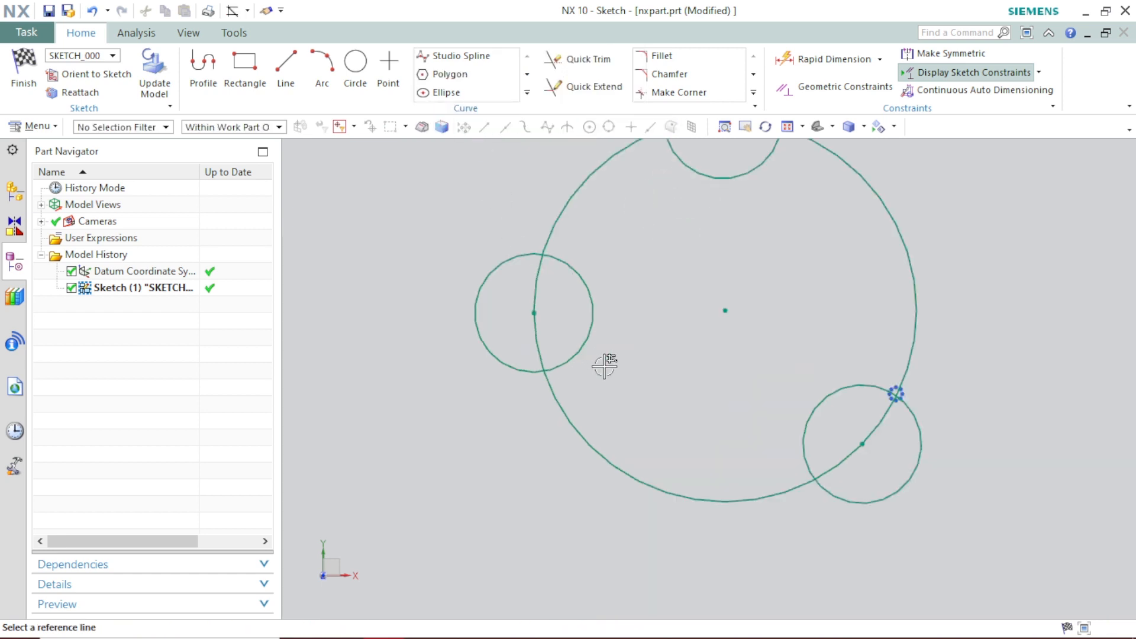
{"action": "scroll", "coordinate": [605, 365], "scroll_direction": "down", "scroll_amount": 5}
{"action": "scroll", "coordinate": [605, 364], "scroll_direction": "down", "scroll_amount": 3}
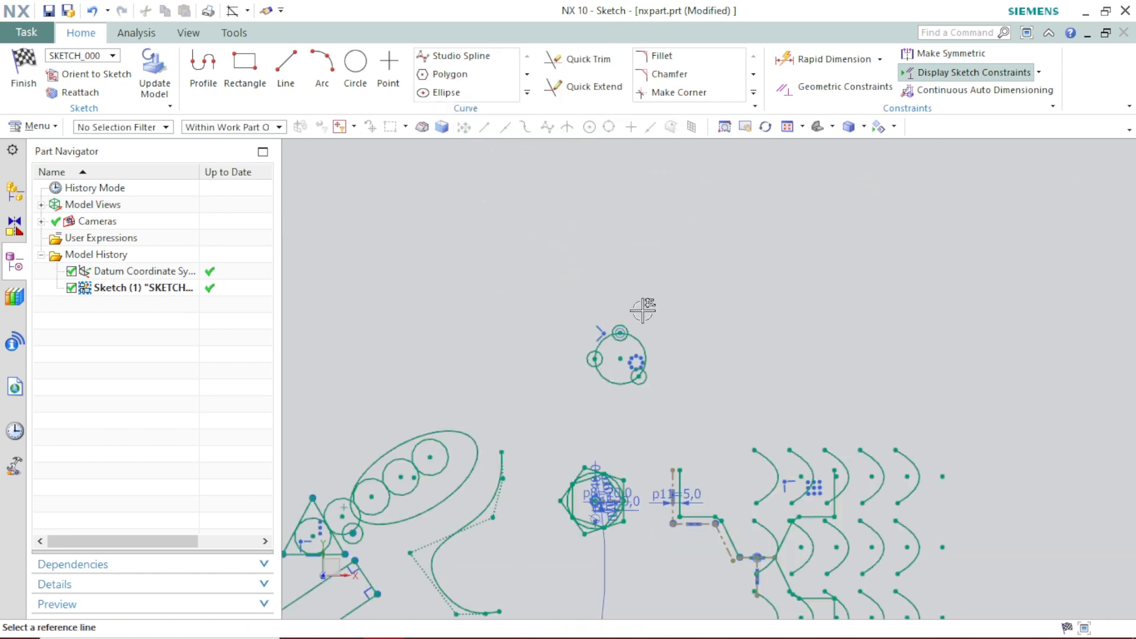
{"action": "scroll", "coordinate": [710, 474], "scroll_direction": "up", "scroll_amount": 5}
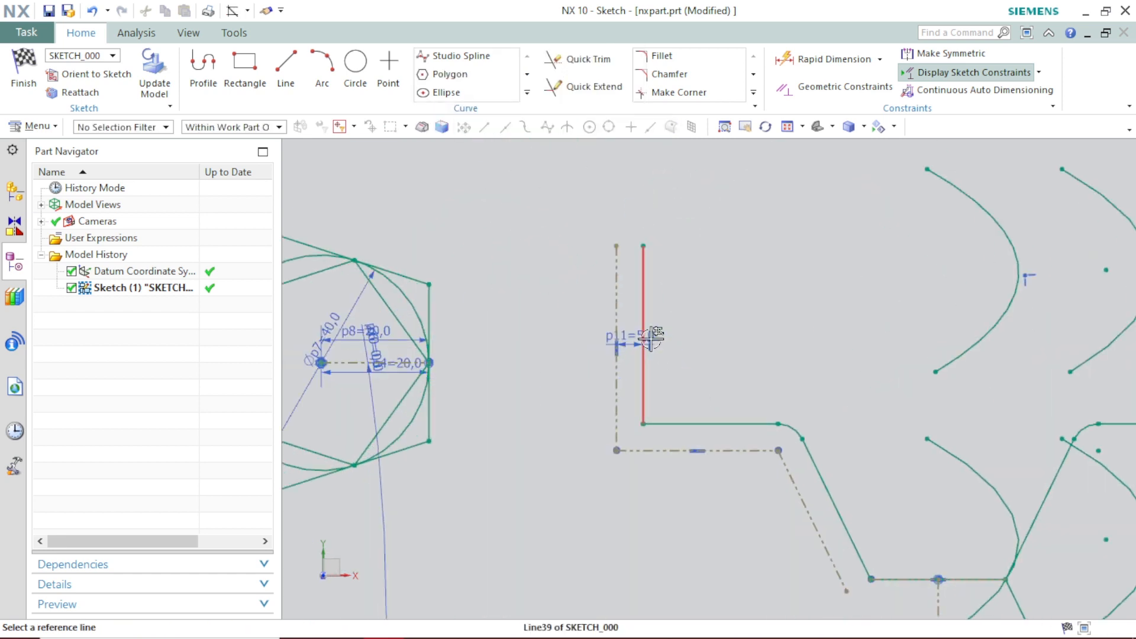
{"action": "left_click", "coordinate": [641, 338]}
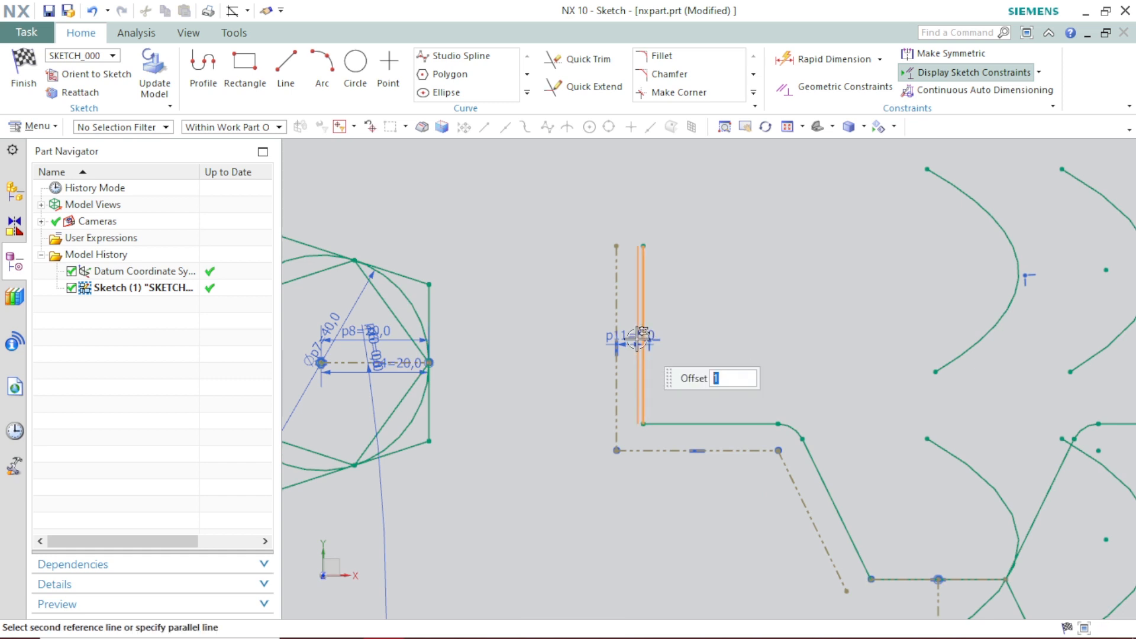
{"action": "left_click", "coordinate": [714, 422]}
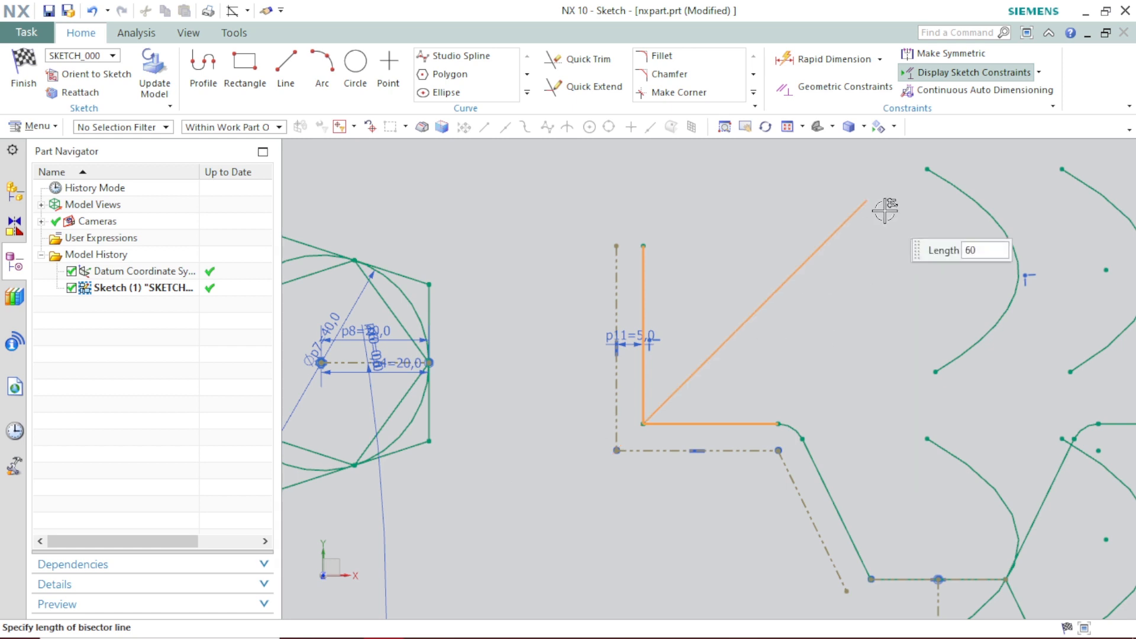
{"action": "left_click", "coordinate": [822, 245]}
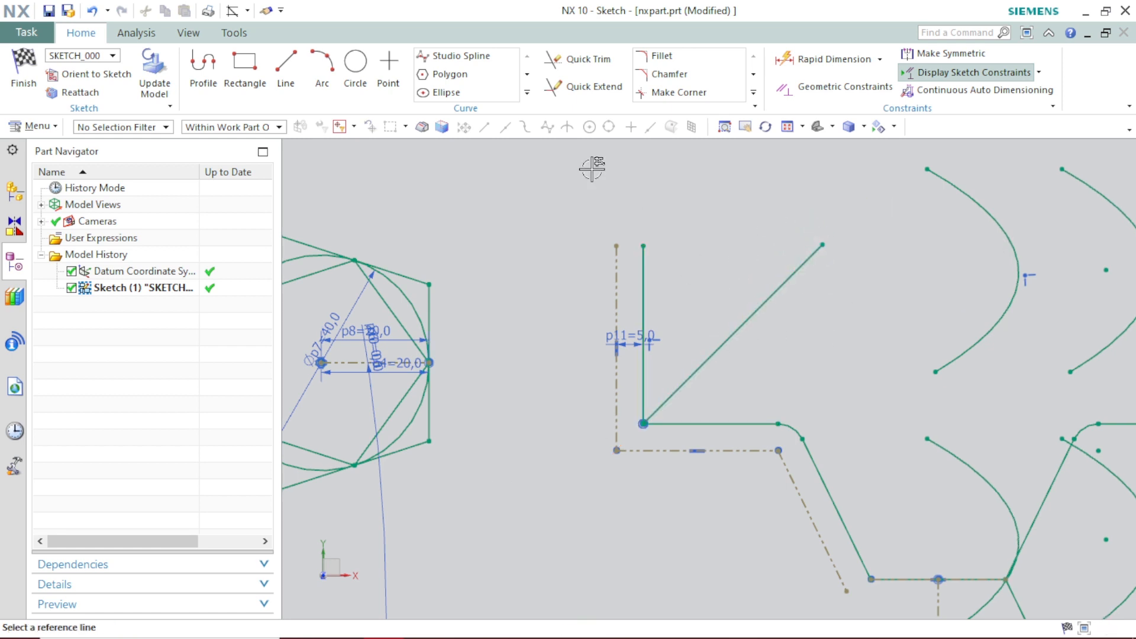
Use Quick Trim to remove the bisector line, the rounded corner arc and the adjoining horizontal line of the offset profile.
{"action": "left_click", "coordinate": [594, 63]}
{"action": "left_click_drag", "start_coordinate": [721, 205], "coordinate": [782, 335]}
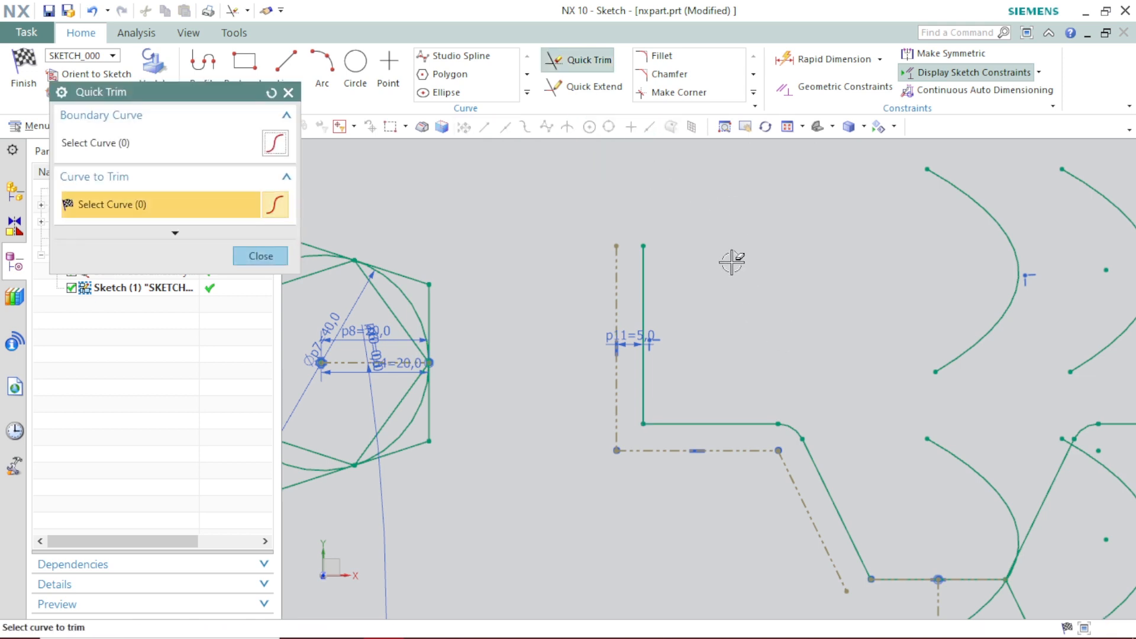
{"action": "scroll", "coordinate": [734, 332], "scroll_direction": "up", "scroll_amount": 3}
{"action": "scroll", "coordinate": [746, 325], "scroll_direction": "down", "scroll_amount": 4}
{"action": "scroll", "coordinate": [829, 409], "scroll_direction": "up", "scroll_amount": 3}
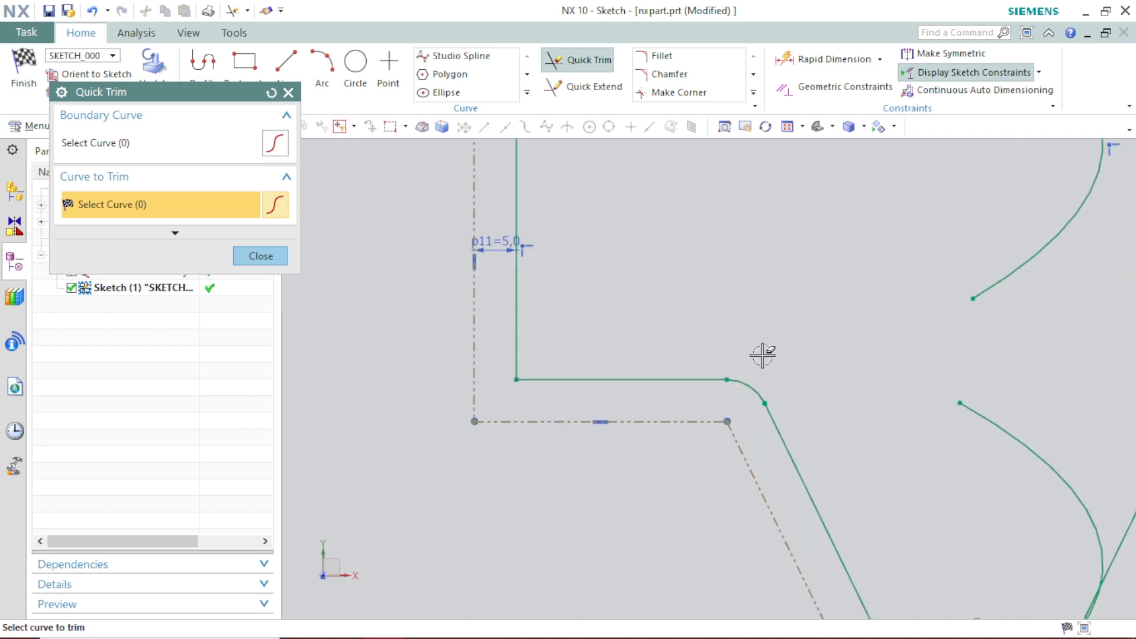
{"action": "left_click_drag", "start_coordinate": [763, 356], "coordinate": [740, 404]}
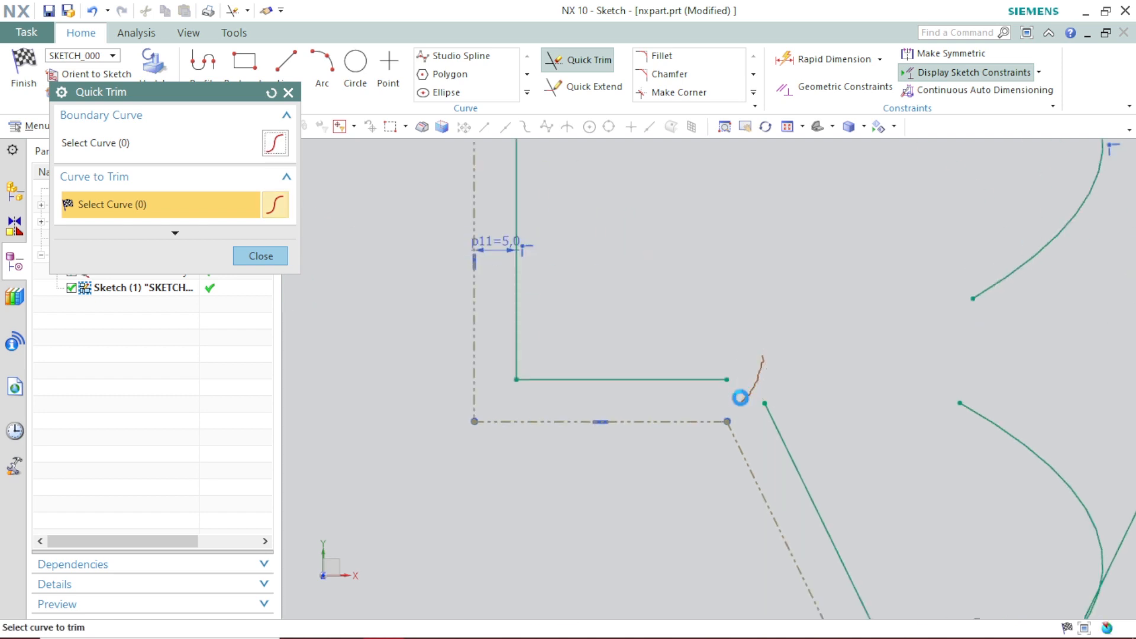
{"action": "mouse_move", "coordinate": [738, 318]}
{"action": "left_mouse_down"}
{"action": "mouse_move", "coordinate": [687, 249]}
{"action": "mouse_move", "coordinate": [675, 259]}
{"action": "mouse_move", "coordinate": [680, 300]}
{"action": "mouse_move", "coordinate": [746, 308]}
{"action": "mouse_move", "coordinate": [802, 284]}
{"action": "mouse_move", "coordinate": [687, 388]}
{"action": "left_mouse_up"}
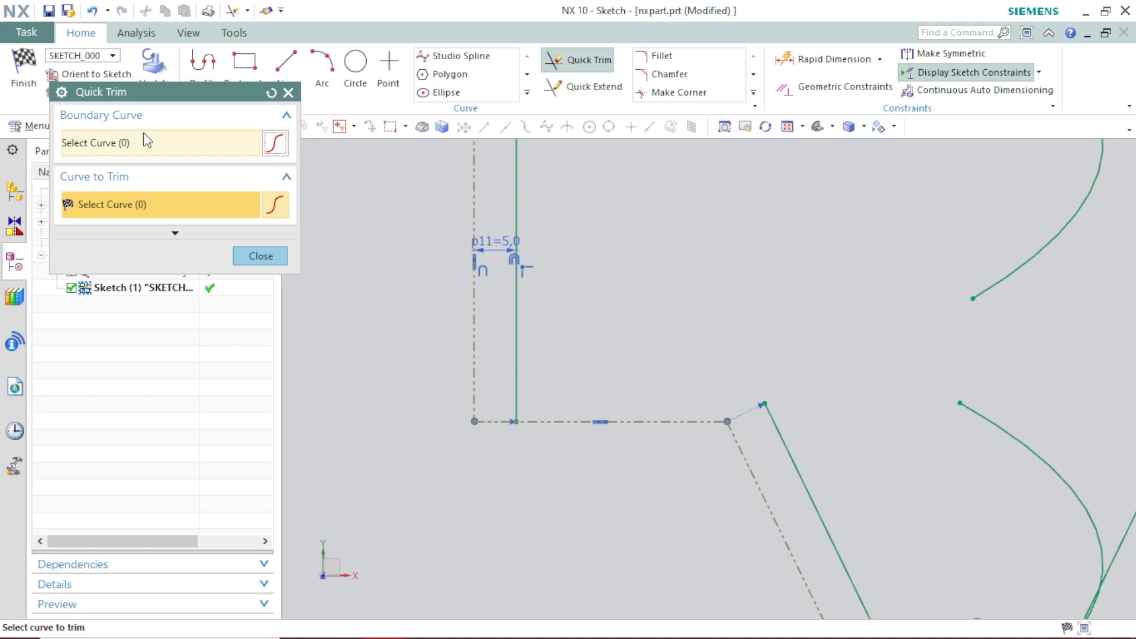
{"action": "left_click", "coordinate": [288, 93]}
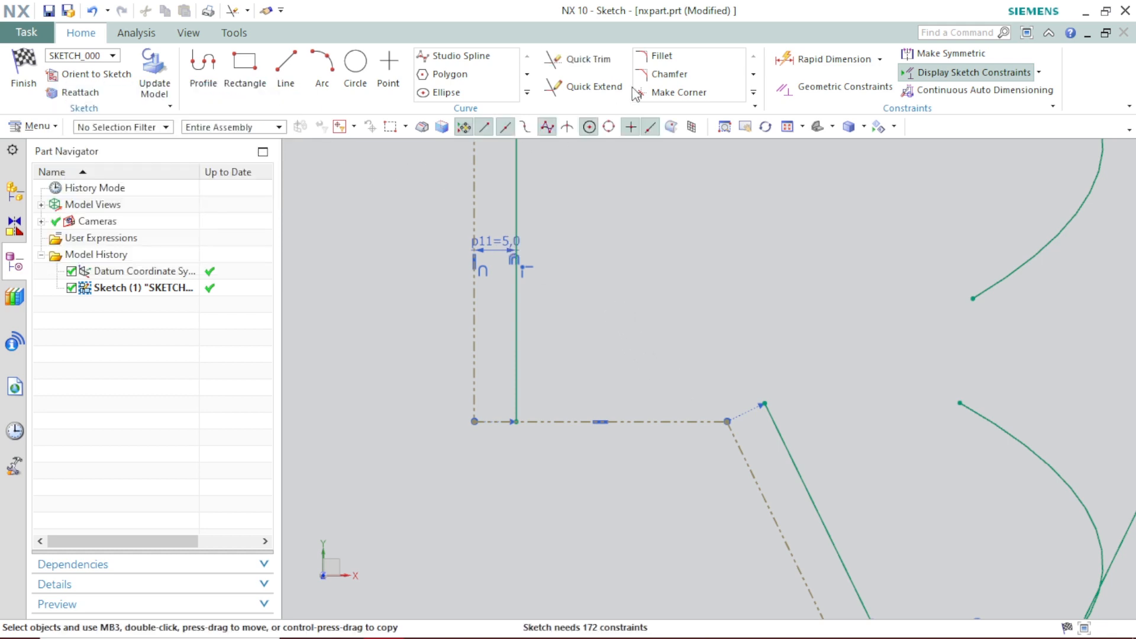
Use Quick Extend to lengthen the profile's slanted line up to the large circle of the circular pattern.
{"action": "left_click", "coordinate": [590, 86]}
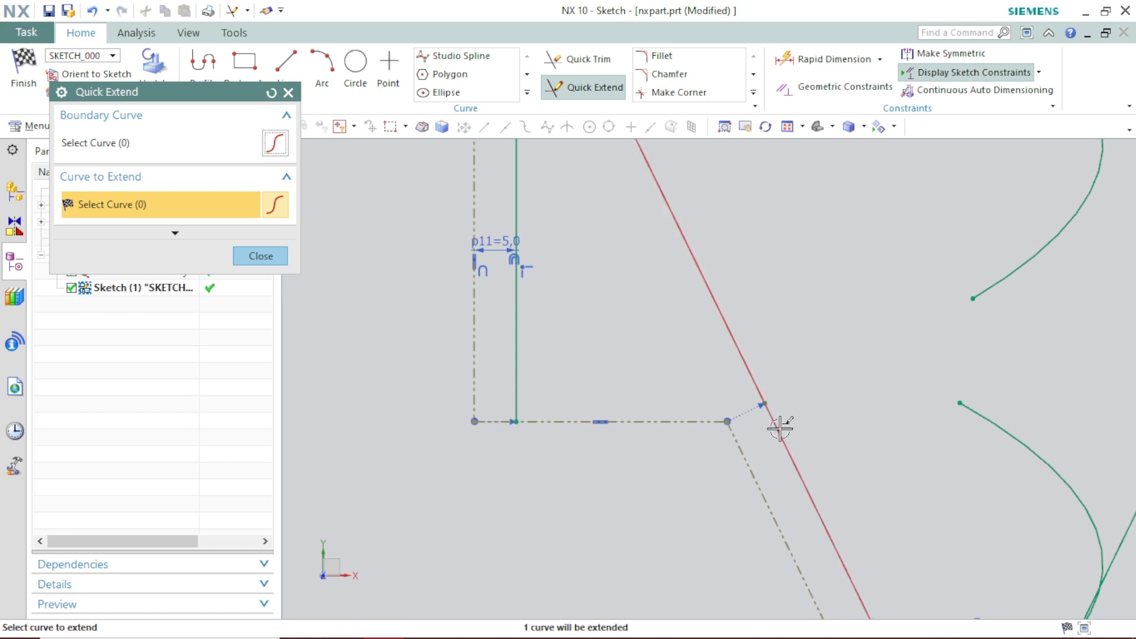
{"action": "scroll", "coordinate": [858, 338], "scroll_direction": "down", "scroll_amount": 5}
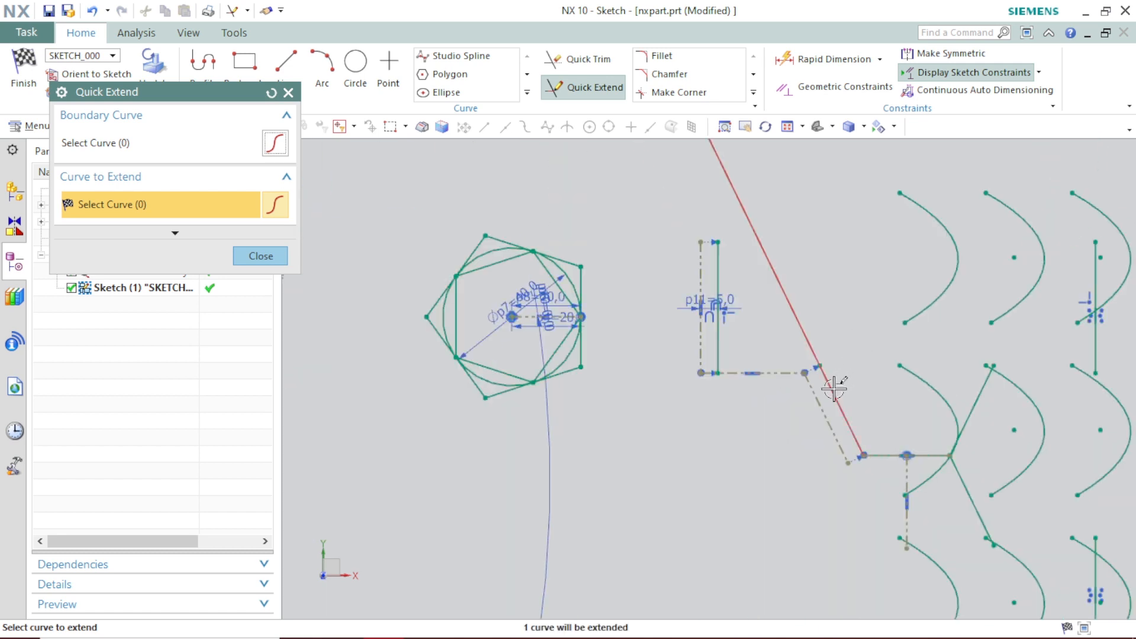
{"action": "scroll", "coordinate": [833, 389], "scroll_direction": "down", "scroll_amount": 4}
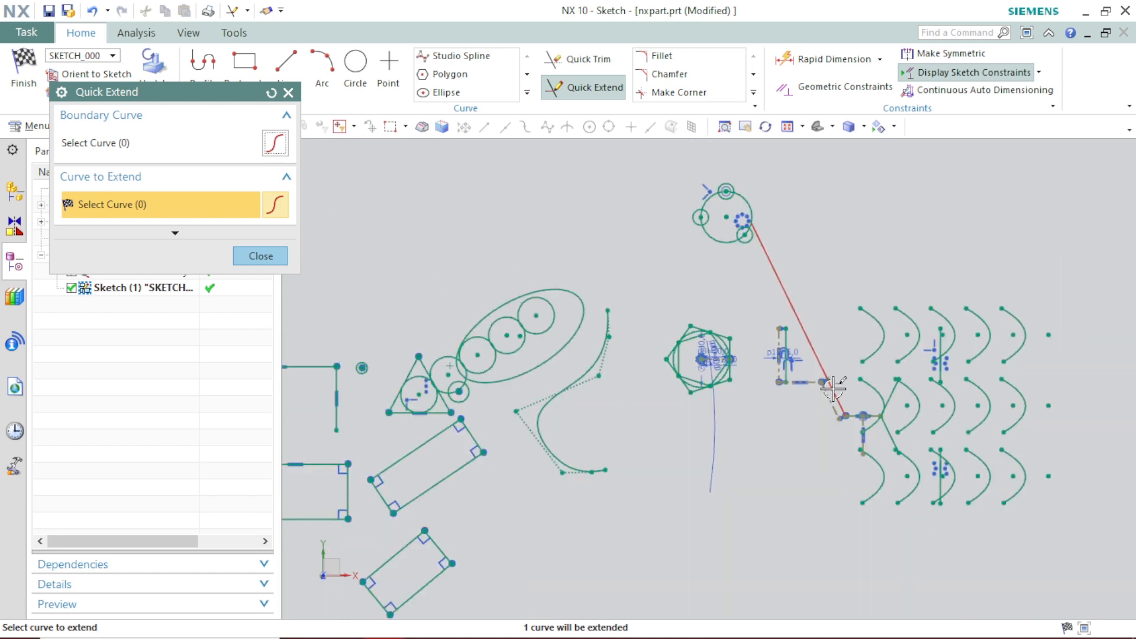
{"action": "scroll", "coordinate": [833, 389], "scroll_direction": "up", "scroll_amount": 5}
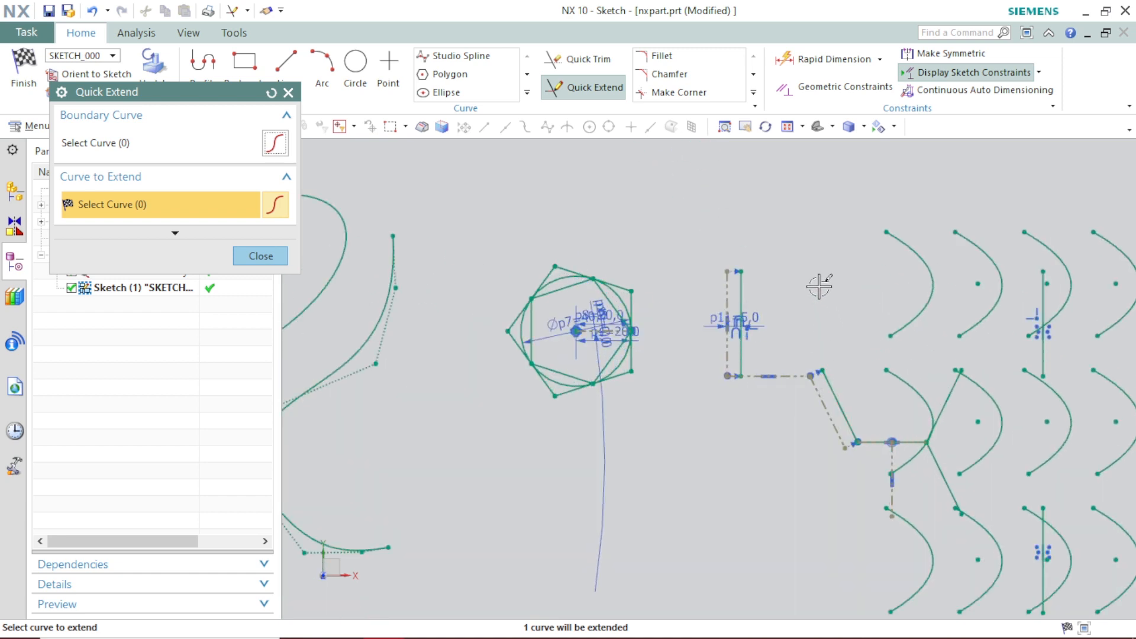
{"action": "scroll", "coordinate": [787, 349], "scroll_direction": "down", "scroll_amount": 2}
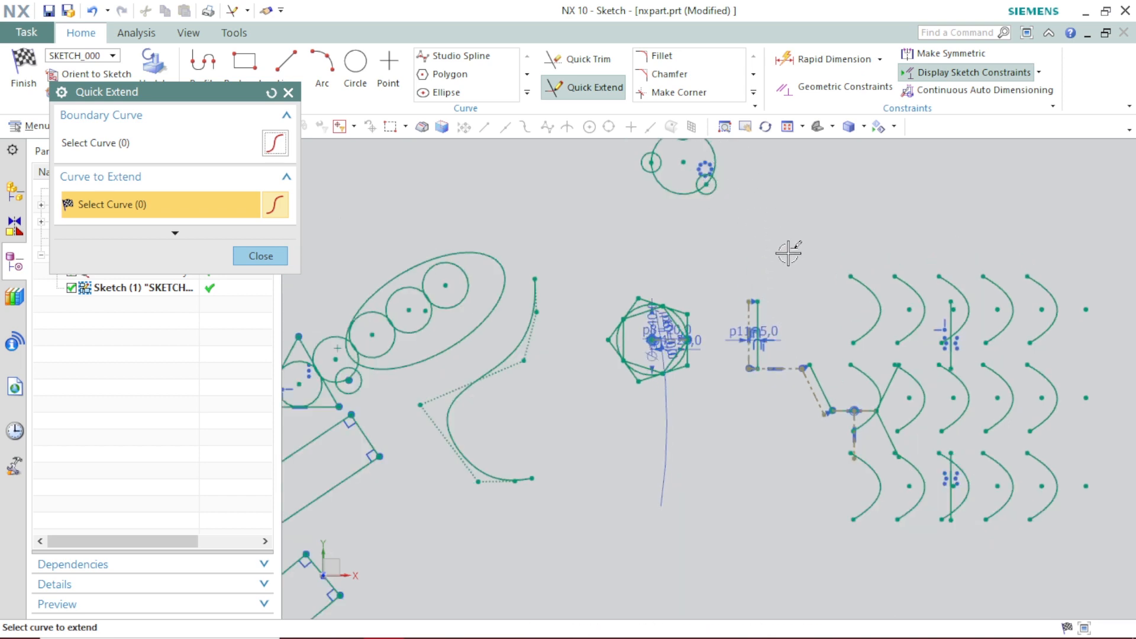
{"action": "left_click", "coordinate": [822, 379]}
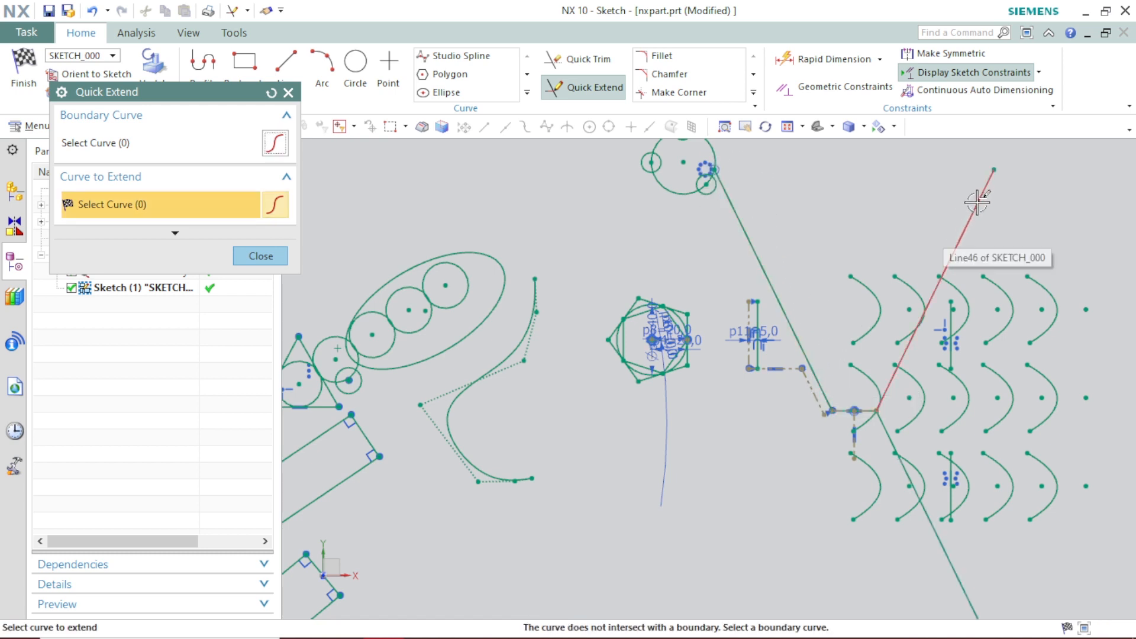
{"action": "scroll", "coordinate": [993, 204], "scroll_direction": "down", "scroll_amount": 5}
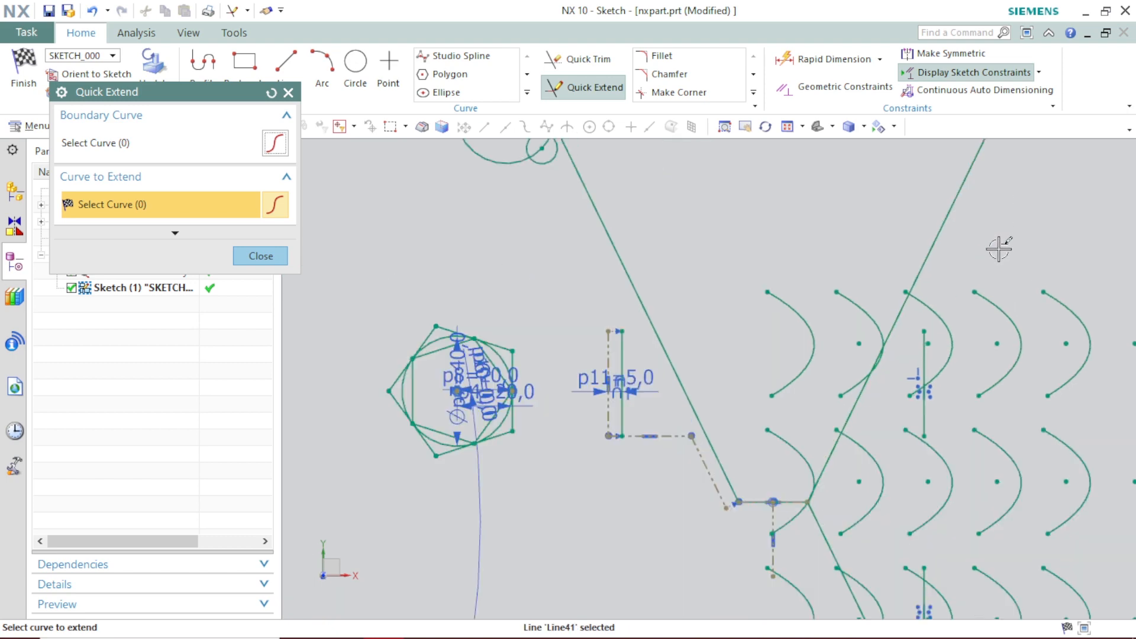
{"action": "scroll", "coordinate": [992, 195], "scroll_direction": "up", "scroll_amount": 3}
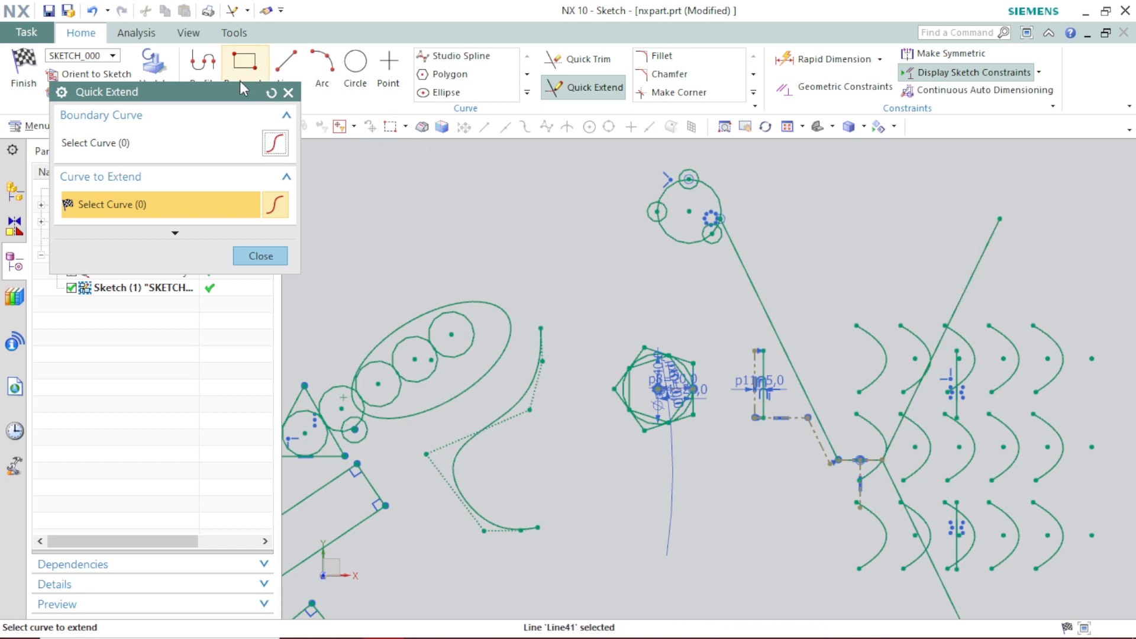
{"action": "left_click", "coordinate": [288, 93]}
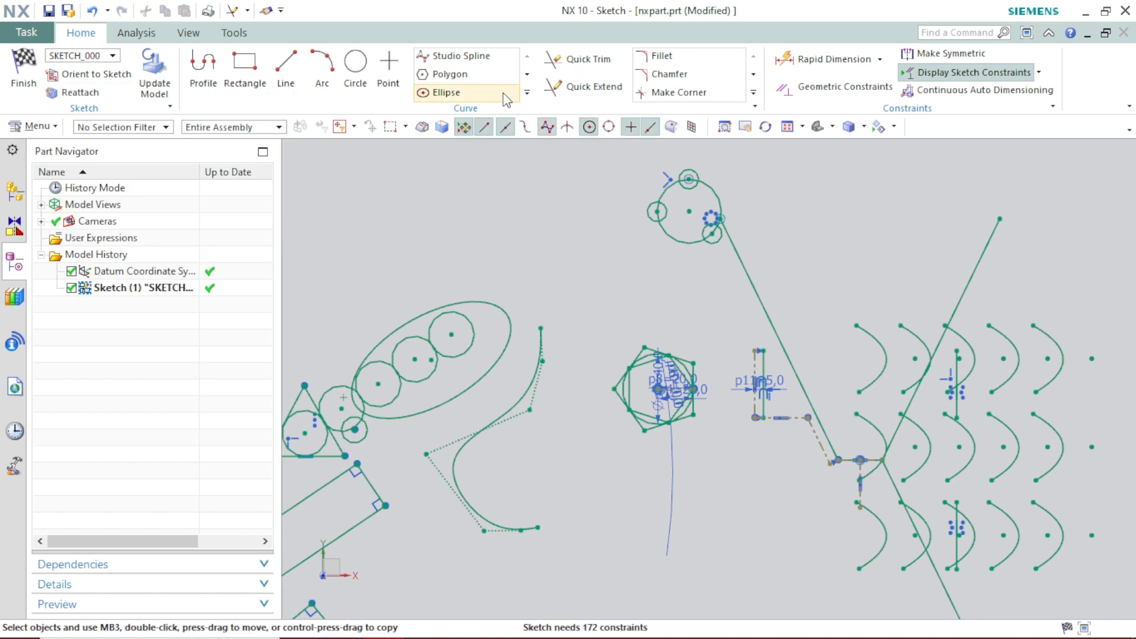
Draw a slightly sloping line above the free upper end of the extended mirrored line as a boundary.
{"action": "left_click", "coordinate": [286, 68]}
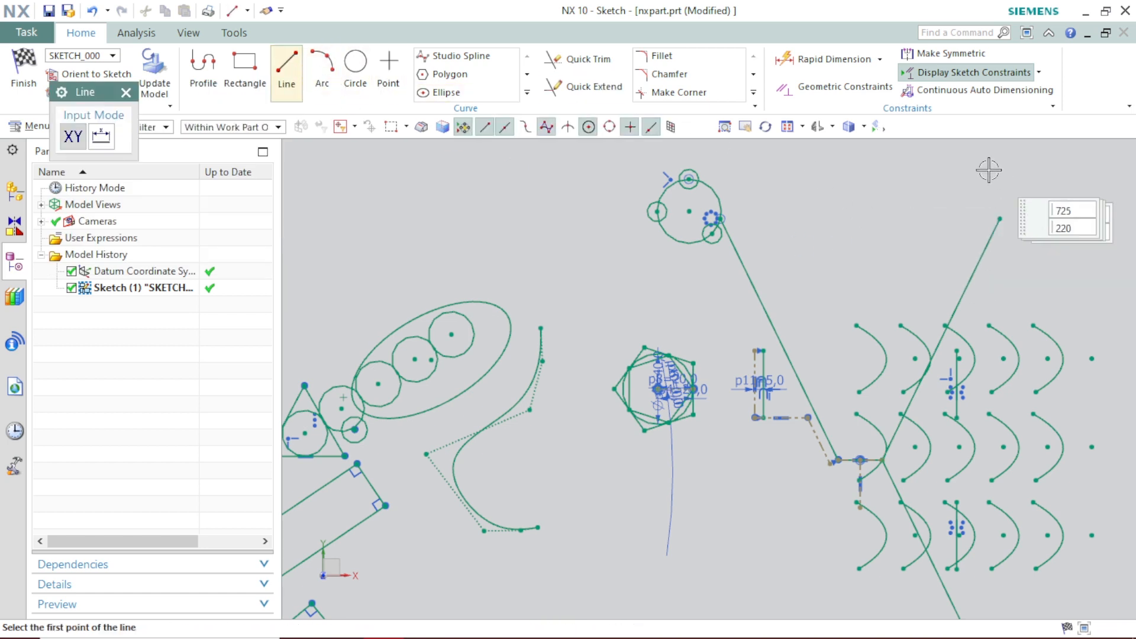
{"action": "left_click", "coordinate": [966, 158]}
{"action": "left_click", "coordinate": [1085, 196]}
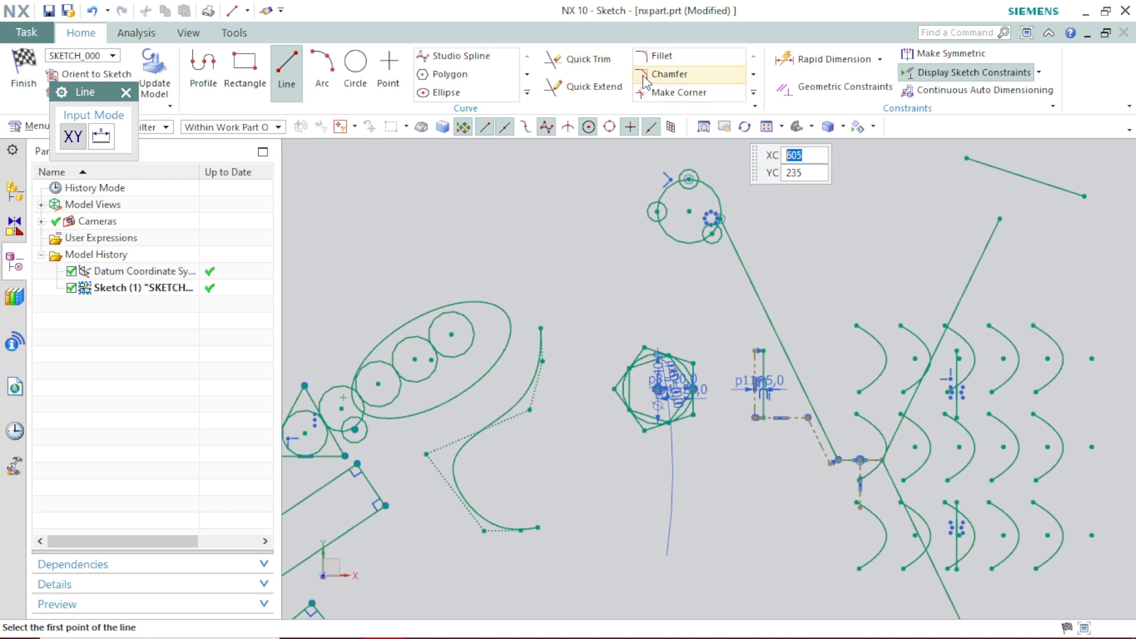
Extend the mirrored slanted line up to the newly drawn boundary line with Quick Extend.
{"action": "left_click", "coordinate": [586, 87]}
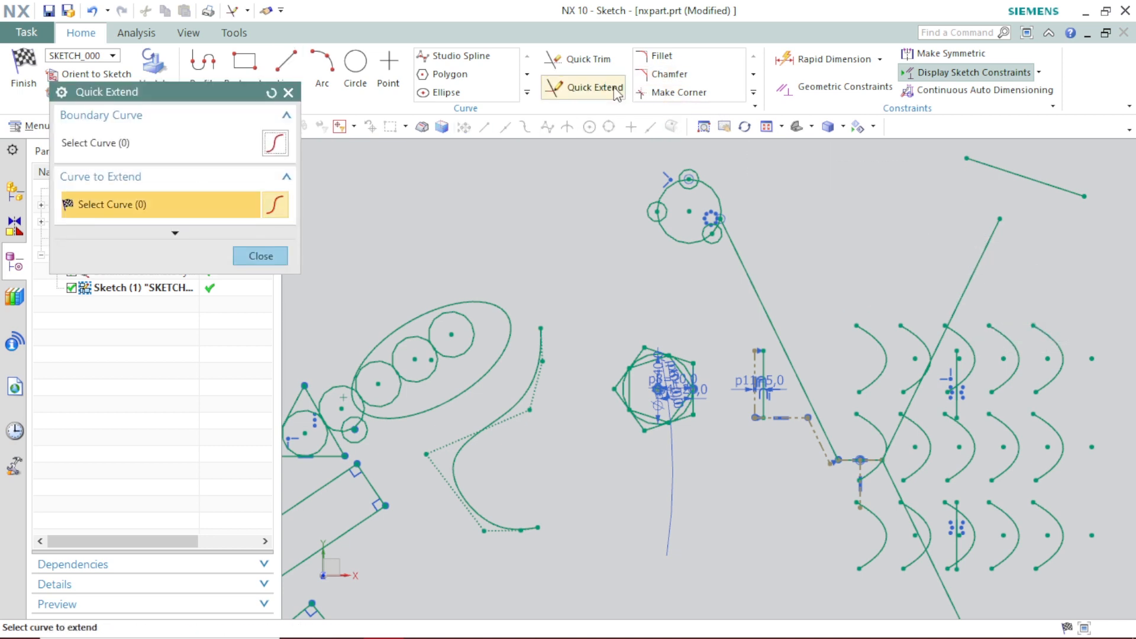
{"action": "left_click", "coordinate": [968, 285]}
{"action": "left_click", "coordinate": [1006, 185]}
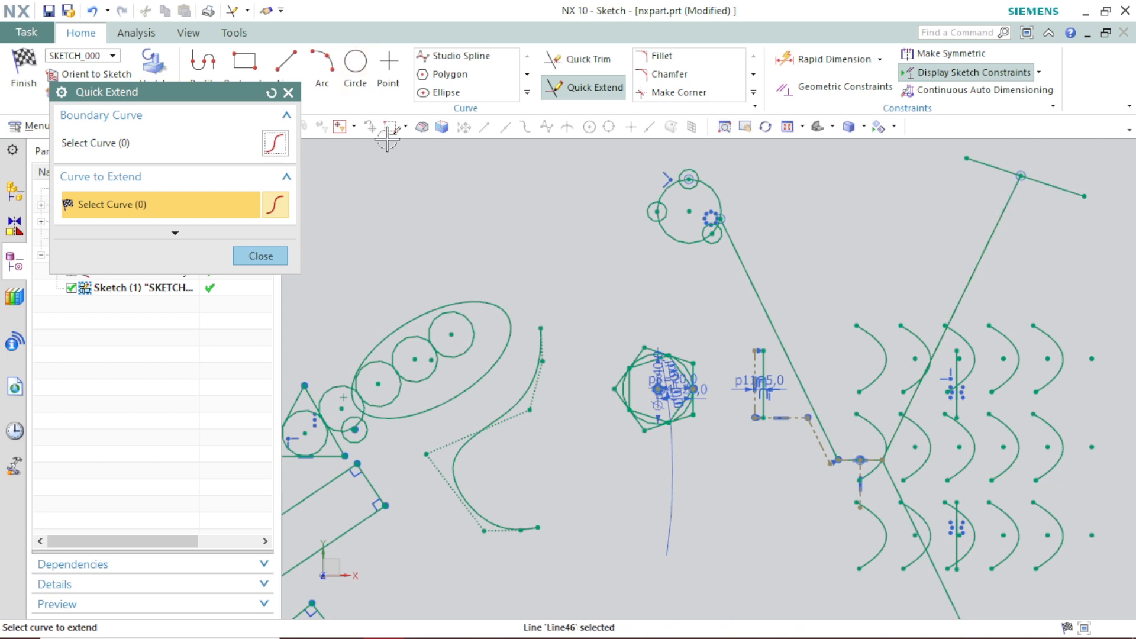
{"action": "left_click", "coordinate": [288, 93]}
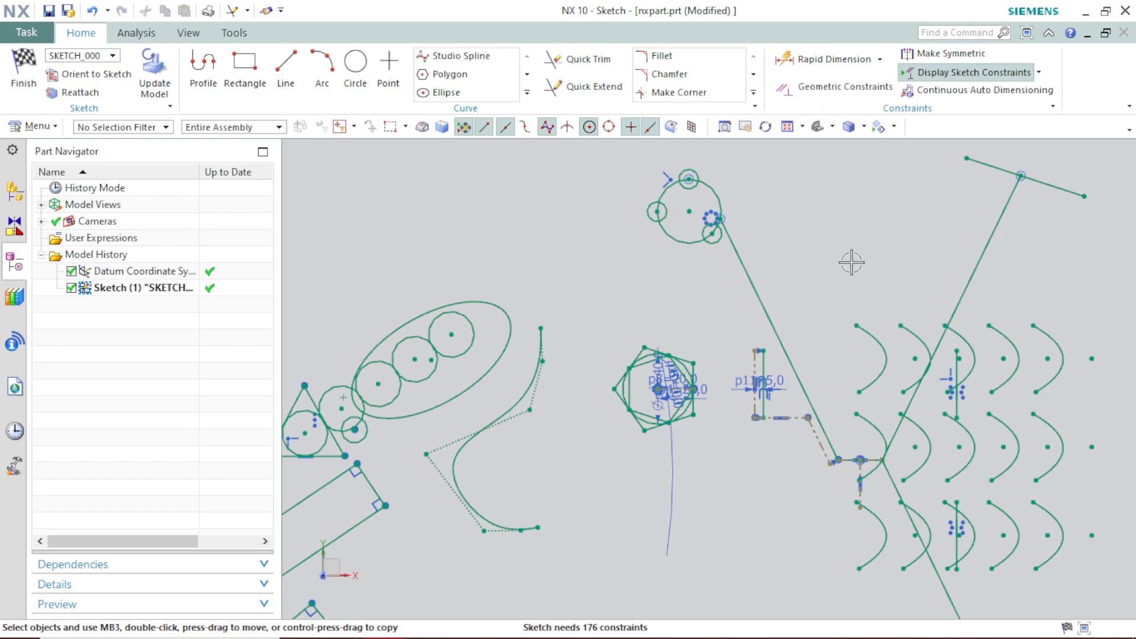
Fillet the top corner of the outer pentagon with a radius of 6, trimming the two sides.
{"action": "scroll", "coordinate": [852, 260], "scroll_direction": "up", "scroll_amount": 2}
{"action": "scroll", "coordinate": [853, 259], "scroll_direction": "down", "scroll_amount": 3}
{"action": "scroll", "coordinate": [851, 174], "scroll_direction": "up", "scroll_amount": 2}
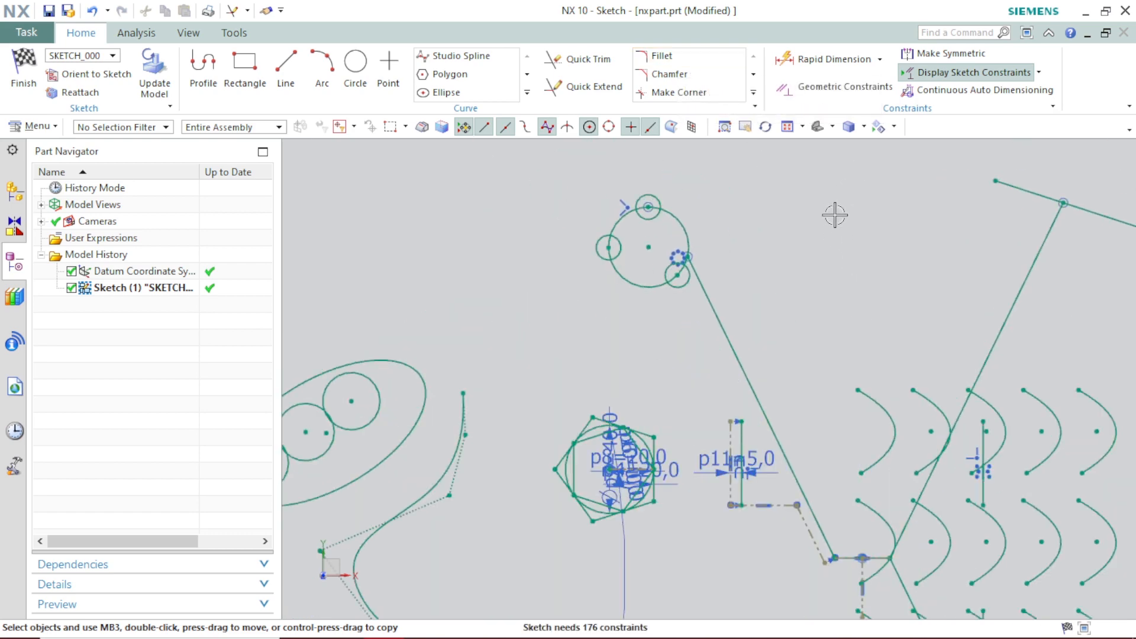
{"action": "scroll", "coordinate": [602, 435], "scroll_direction": "up", "scroll_amount": 4}
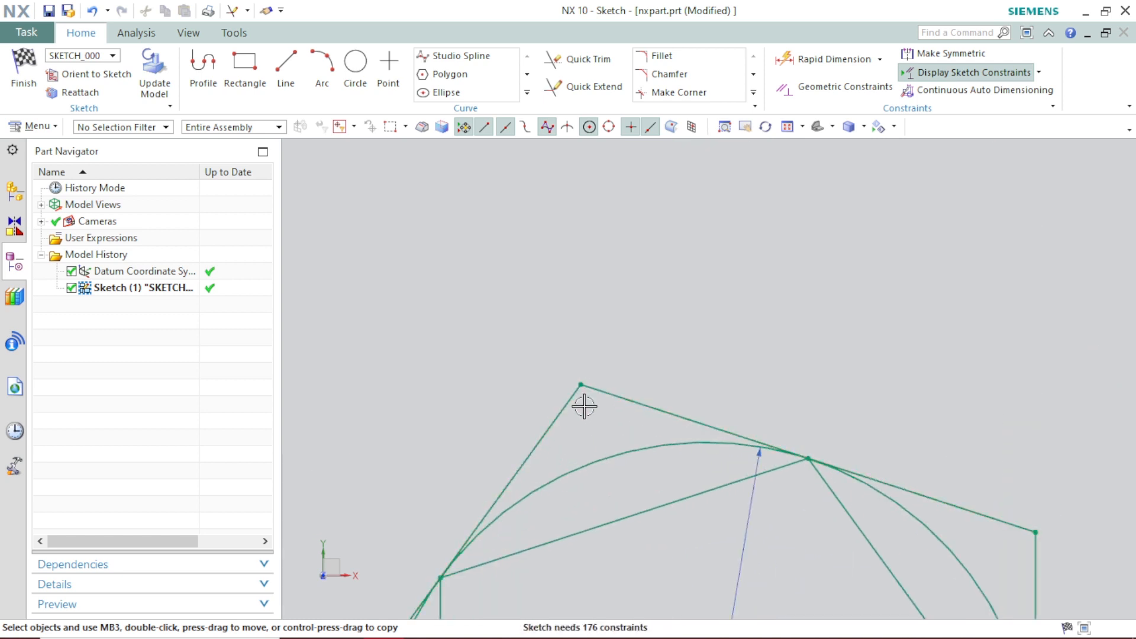
{"action": "scroll", "coordinate": [585, 407], "scroll_direction": "up", "scroll_amount": 2}
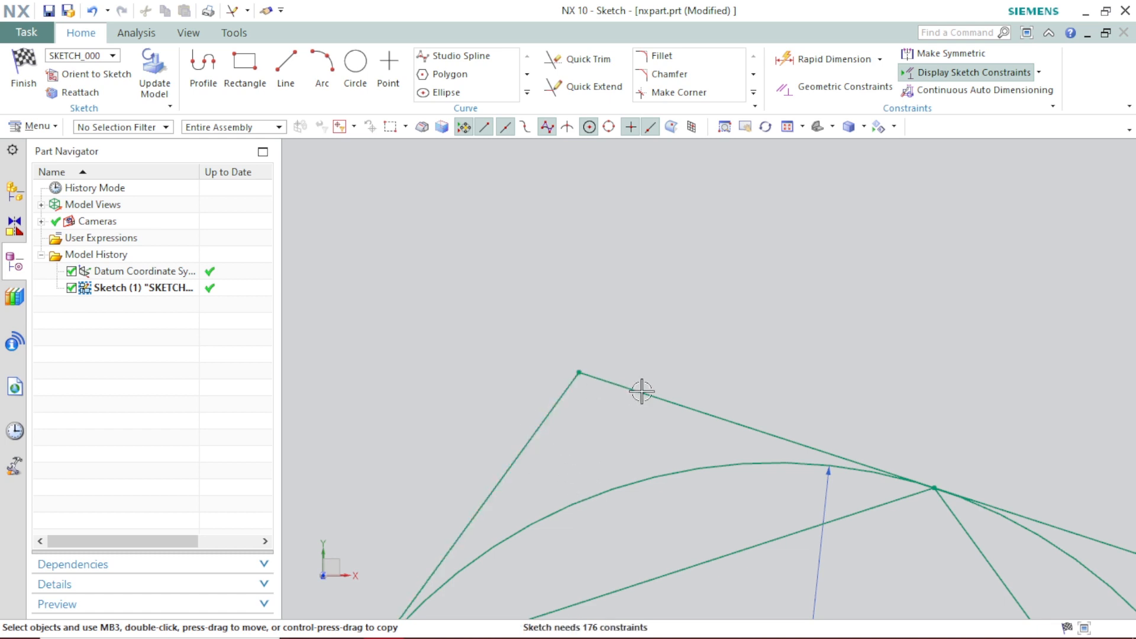
{"action": "left_click", "coordinate": [664, 56]}
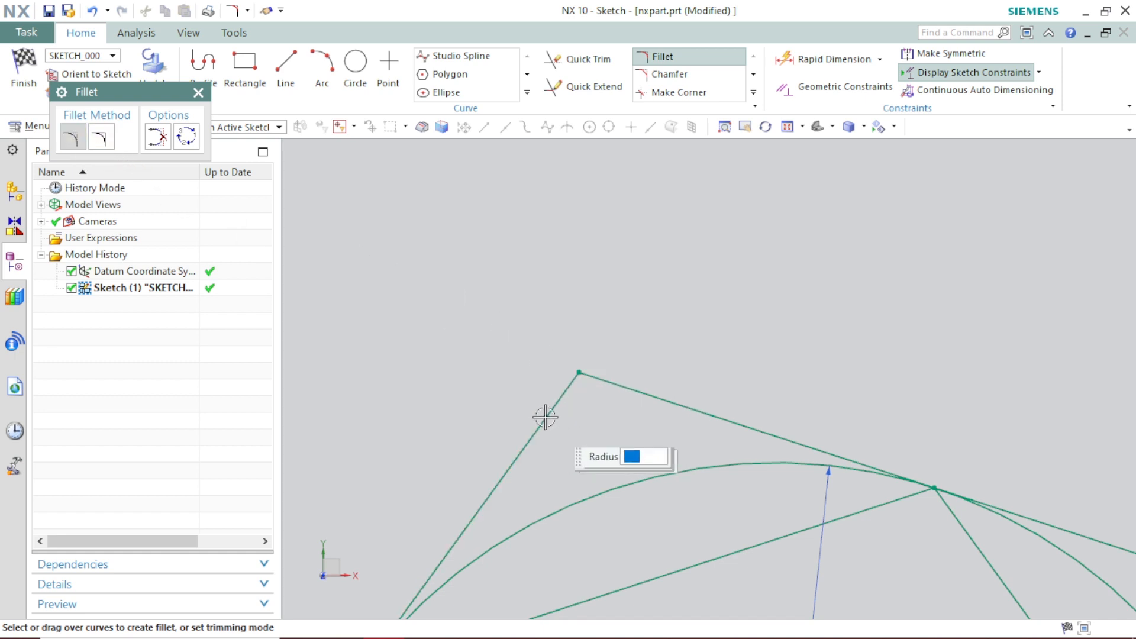
{"action": "left_click", "coordinate": [616, 385]}
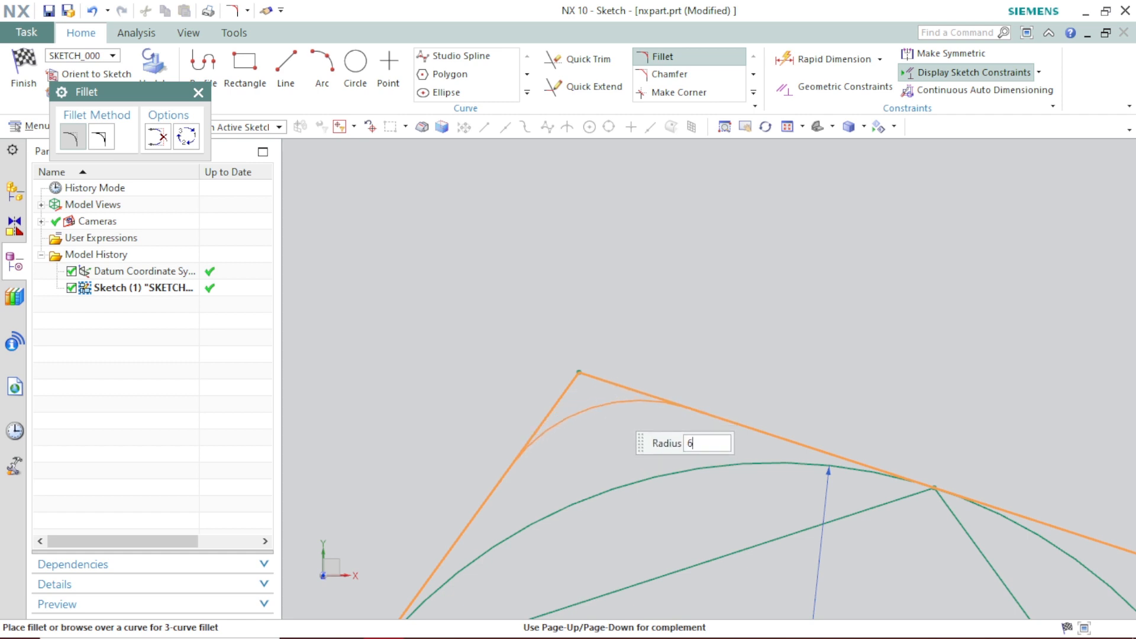
{"action": "left_click", "coordinate": [608, 403]}
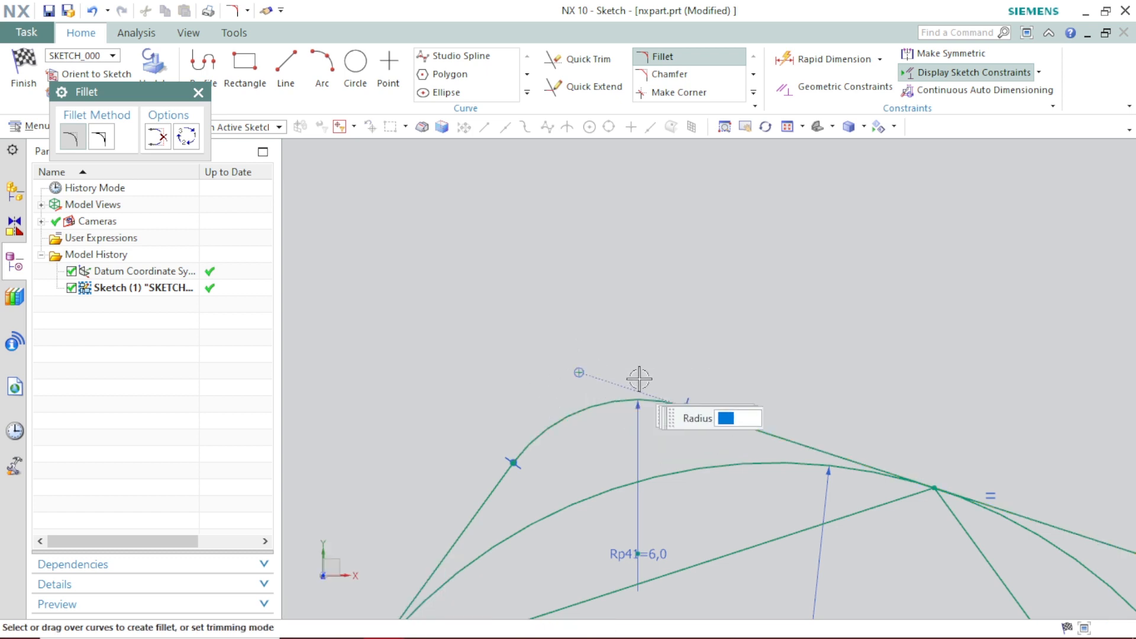
{"action": "scroll", "coordinate": [622, 373], "scroll_direction": "up", "scroll_amount": 3}
{"action": "scroll", "coordinate": [622, 374], "scroll_direction": "down", "scroll_amount": 3}
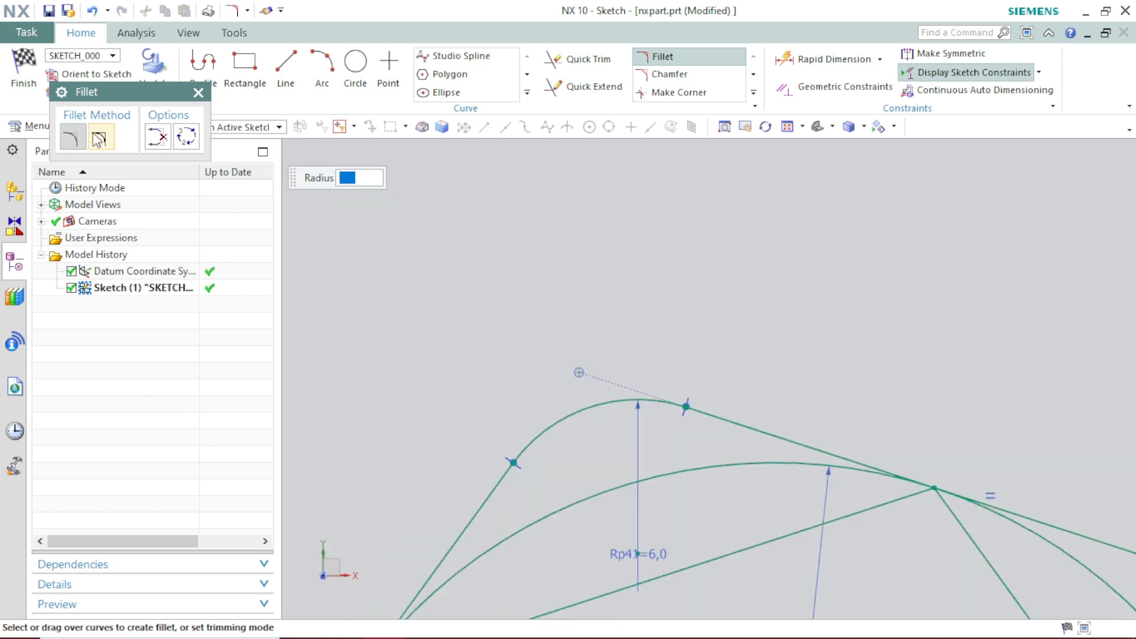
Fillet the outer pentagon's upper-right corner with the Untrim method at a radius of about 6.6, keeping both sides uncut.
{"action": "left_click", "coordinate": [99, 140]}
{"action": "scroll", "coordinate": [578, 367], "scroll_direction": "down", "scroll_amount": 3}
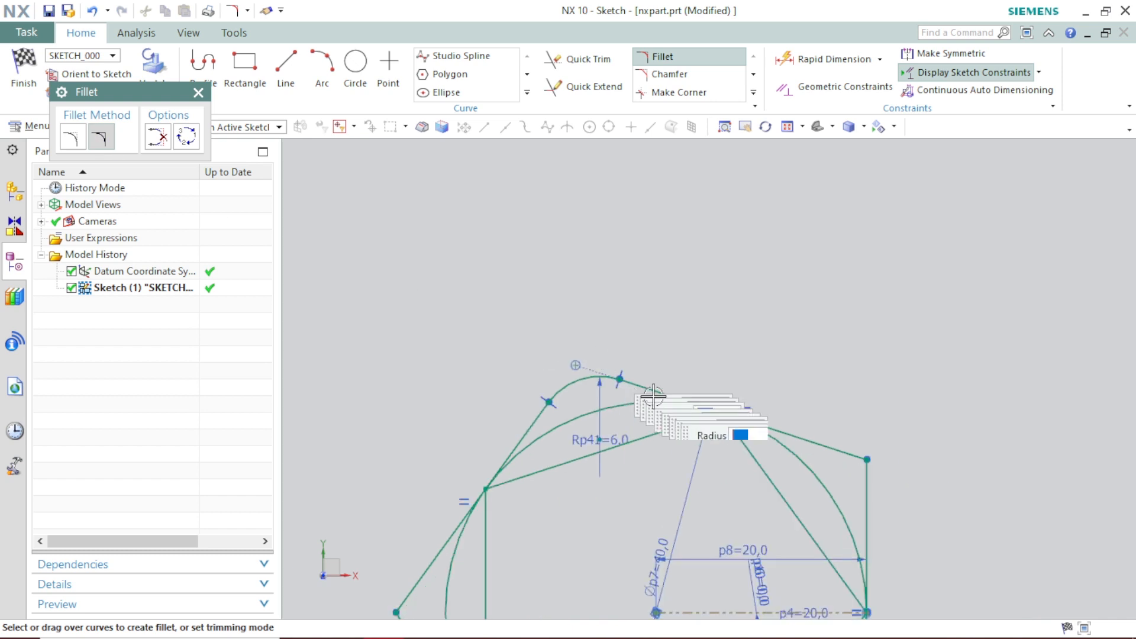
{"action": "scroll", "coordinate": [897, 496], "scroll_direction": "up", "scroll_amount": 3}
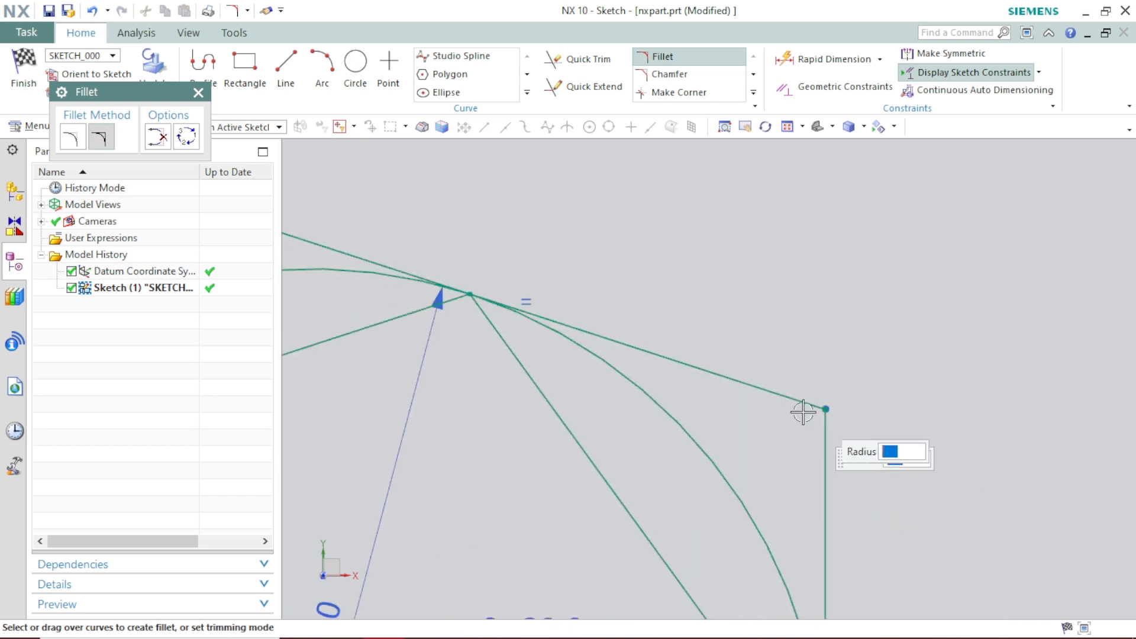
{"action": "left_click", "coordinate": [776, 391]}
{"action": "left_click", "coordinate": [823, 441]}
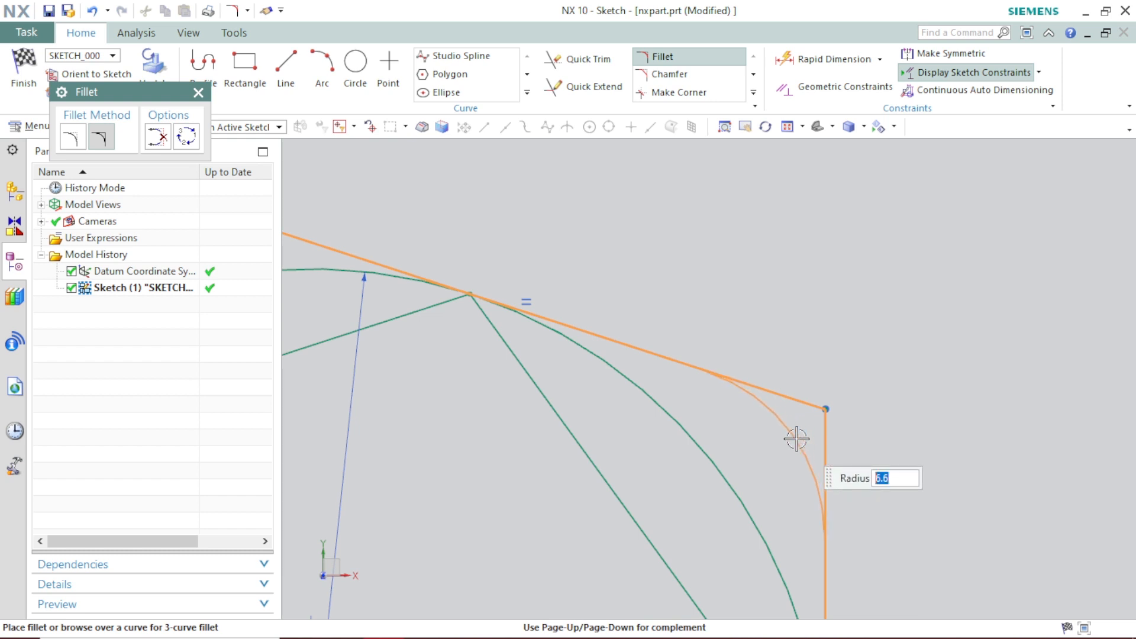
{"action": "left_click", "coordinate": [796, 438]}
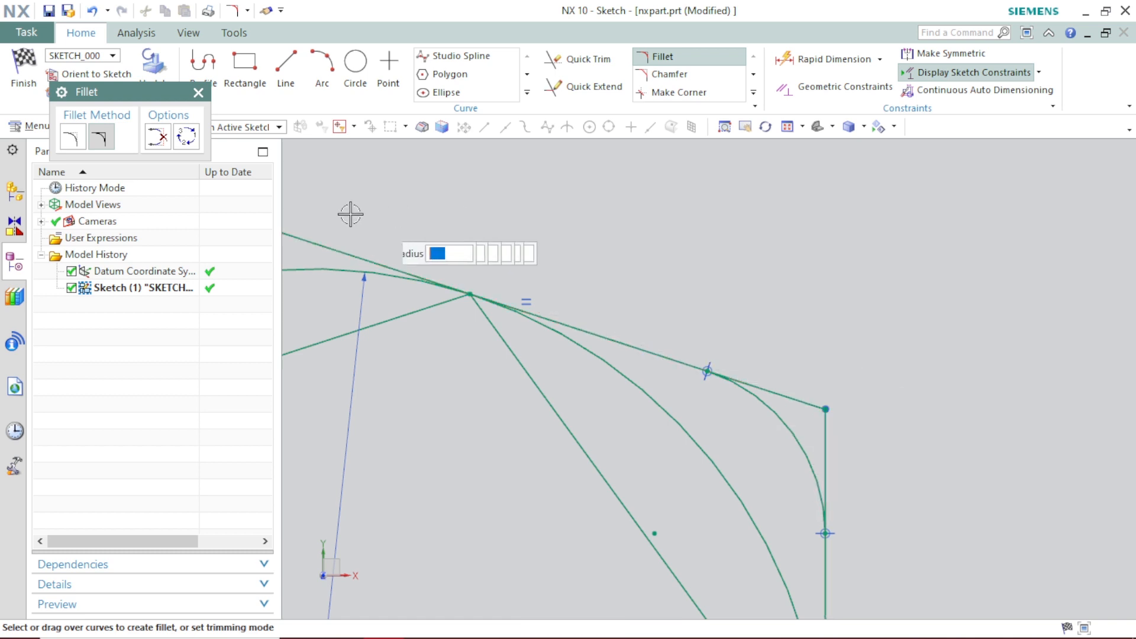
{"action": "left_click", "coordinate": [198, 94]}
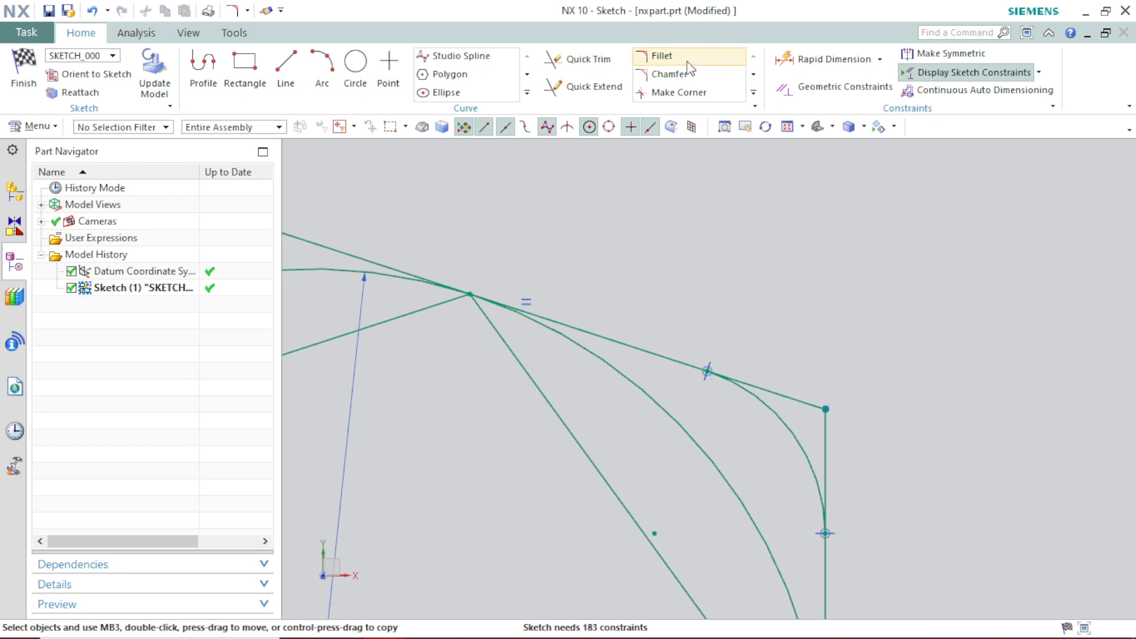
Chamfer the outer pentagon's lower-right corner symmetrically at a distance of about 4.5 mm, trimming the input curves.
{"action": "left_click", "coordinate": [669, 74]}
{"action": "scroll", "coordinate": [789, 335], "scroll_direction": "up", "scroll_amount": 3}
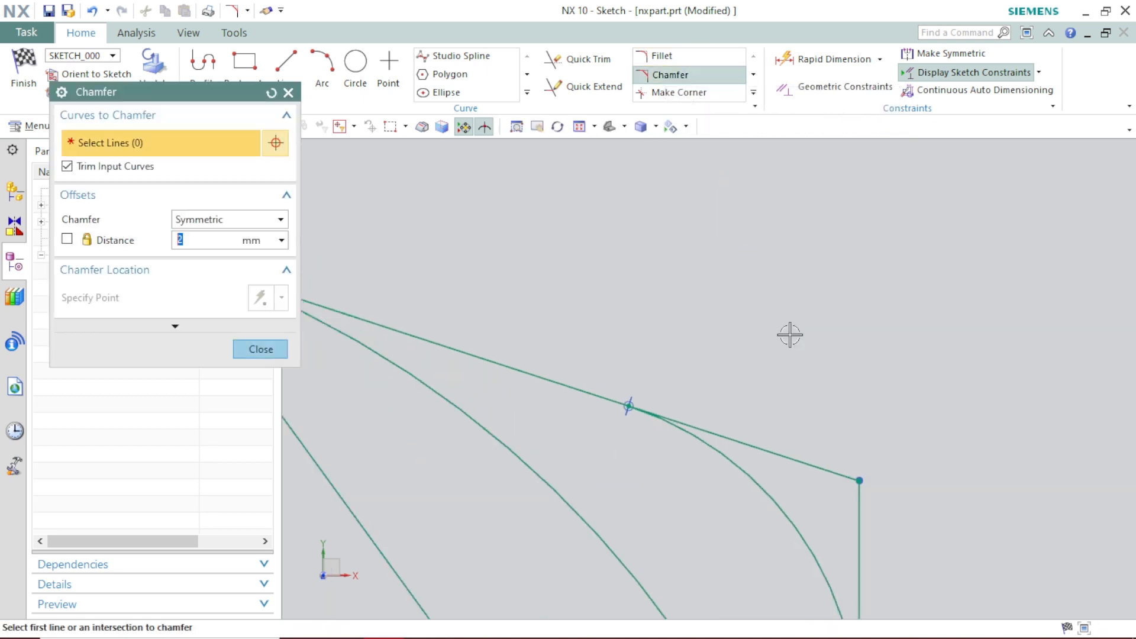
{"action": "scroll", "coordinate": [790, 335], "scroll_direction": "down", "scroll_amount": 5}
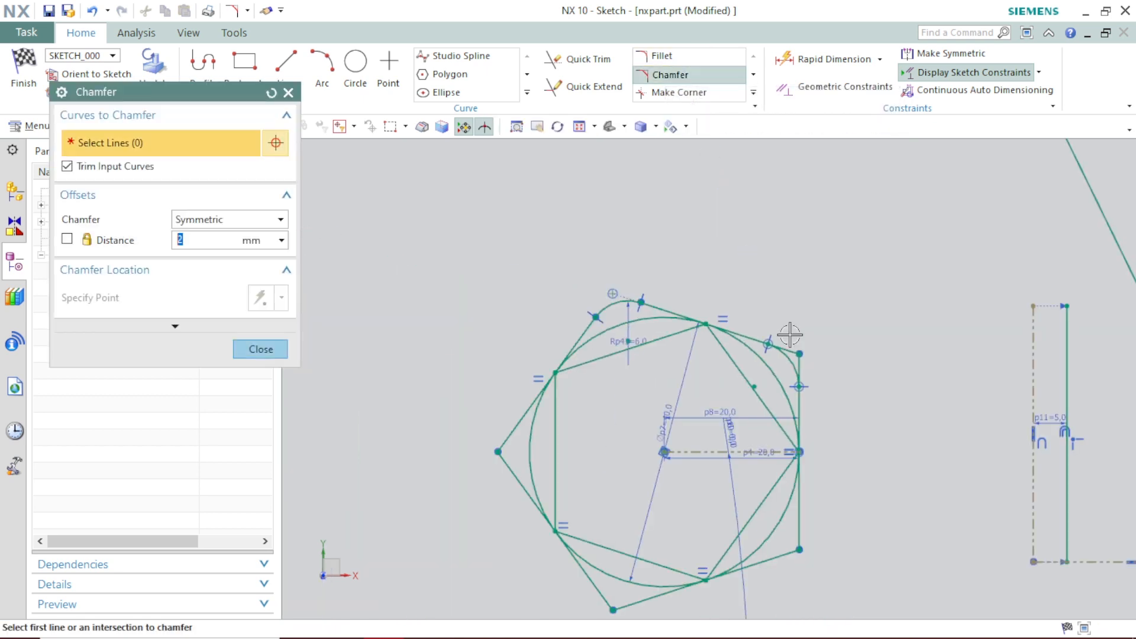
{"action": "scroll", "coordinate": [751, 510], "scroll_direction": "down", "scroll_amount": 2}
{"action": "scroll", "coordinate": [790, 462], "scroll_direction": "up", "scroll_amount": 6}
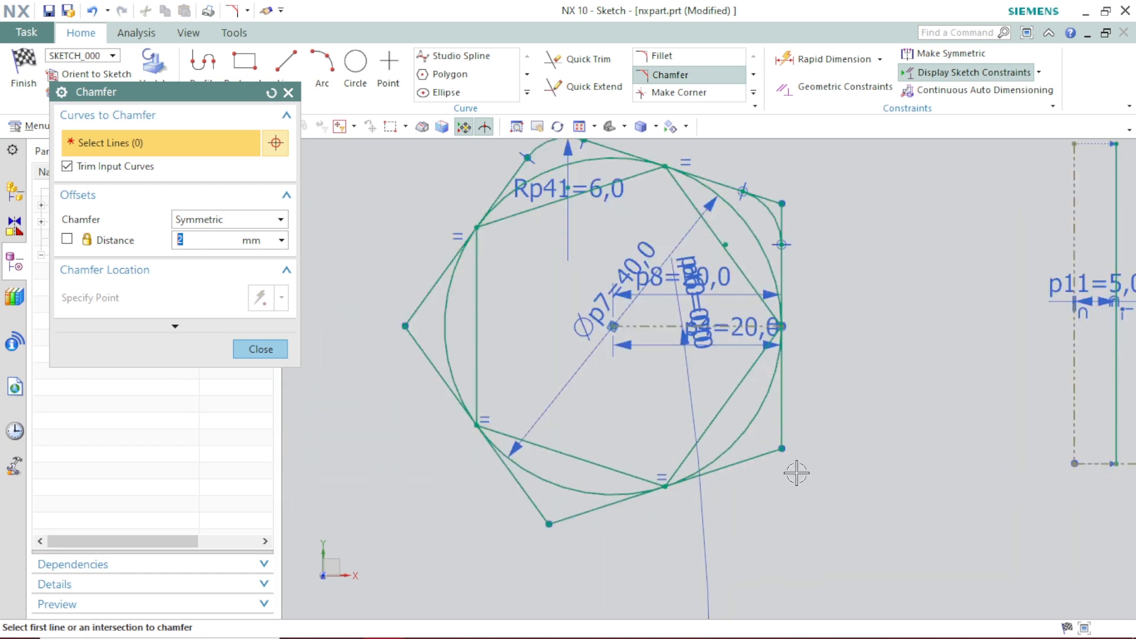
{"action": "scroll", "coordinate": [782, 444], "scroll_direction": "up", "scroll_amount": 3}
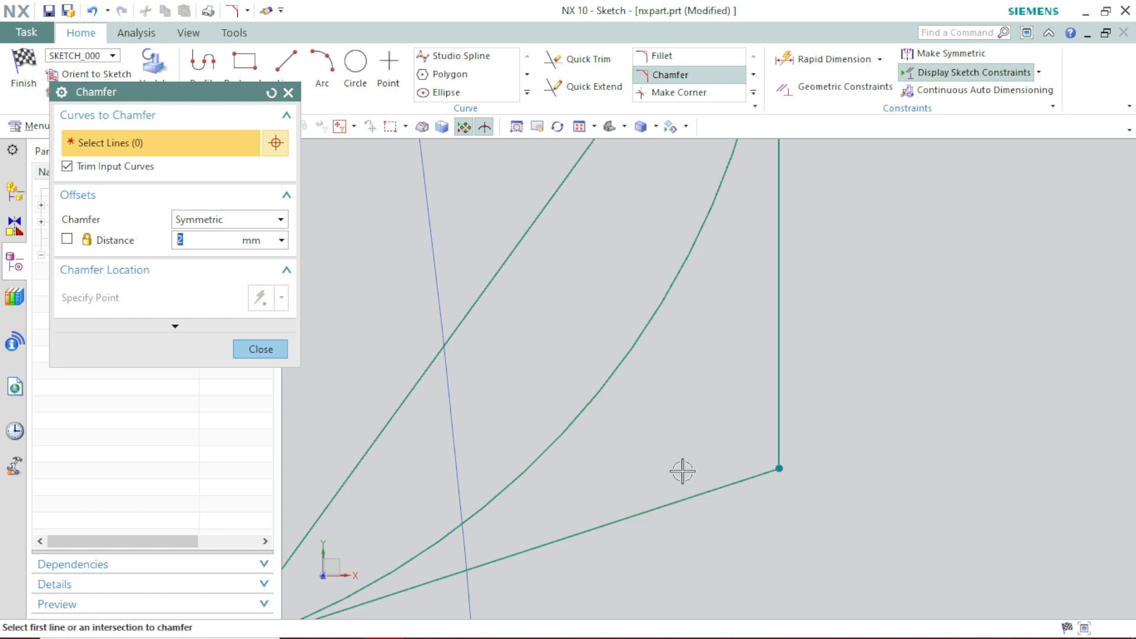
{"action": "left_click", "coordinate": [680, 502]}
{"action": "left_click", "coordinate": [779, 393]}
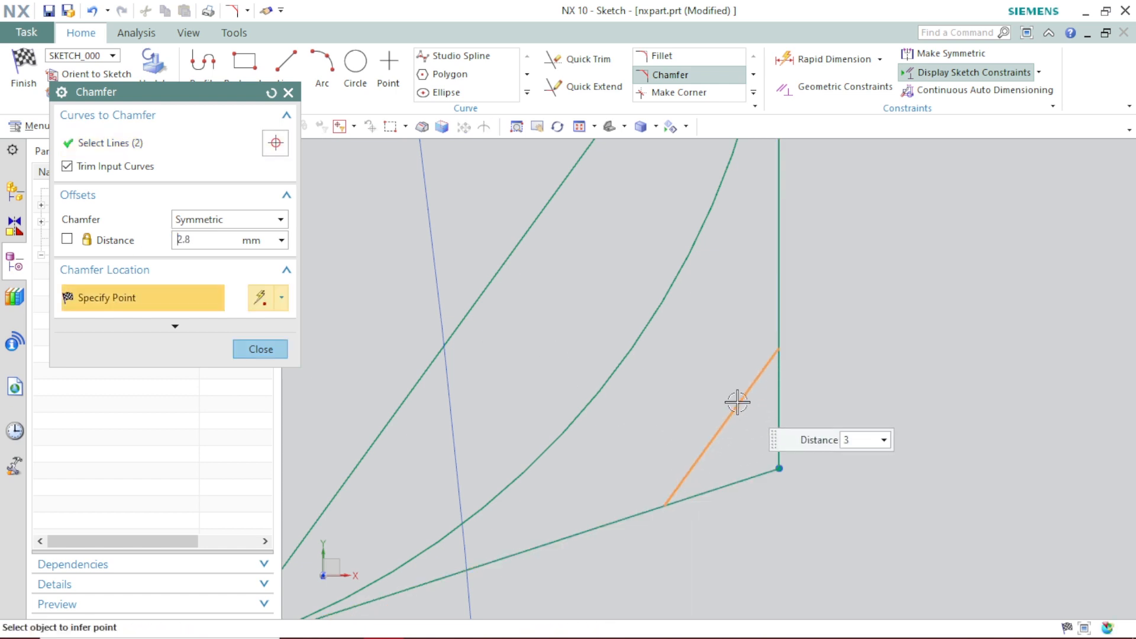
{"action": "left_click", "coordinate": [680, 417]}
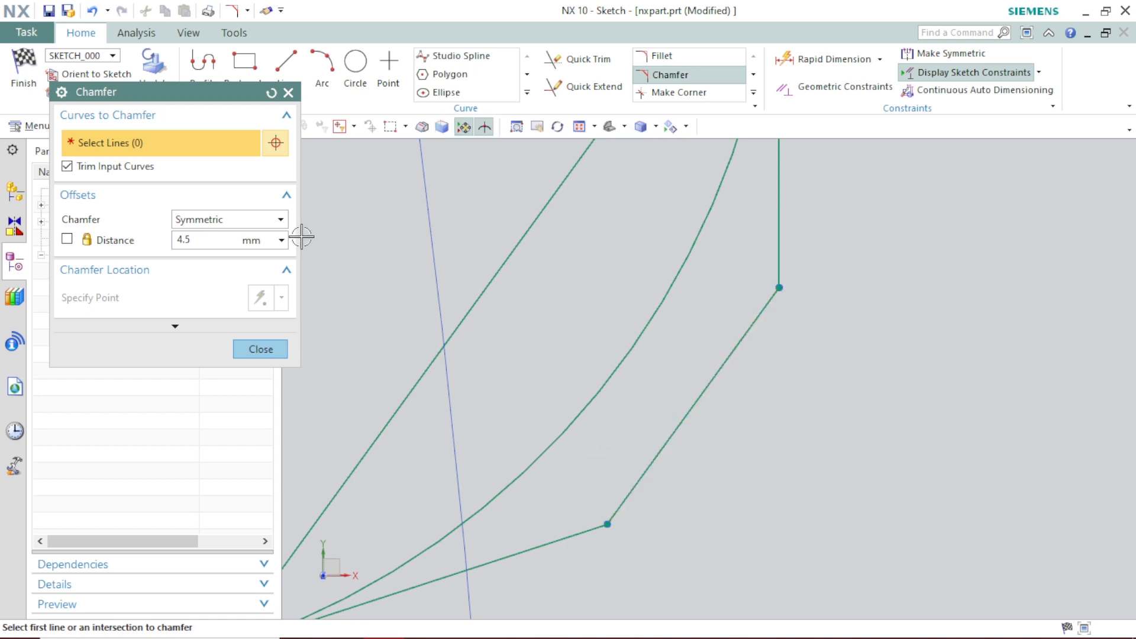
{"action": "left_click", "coordinate": [248, 222]}
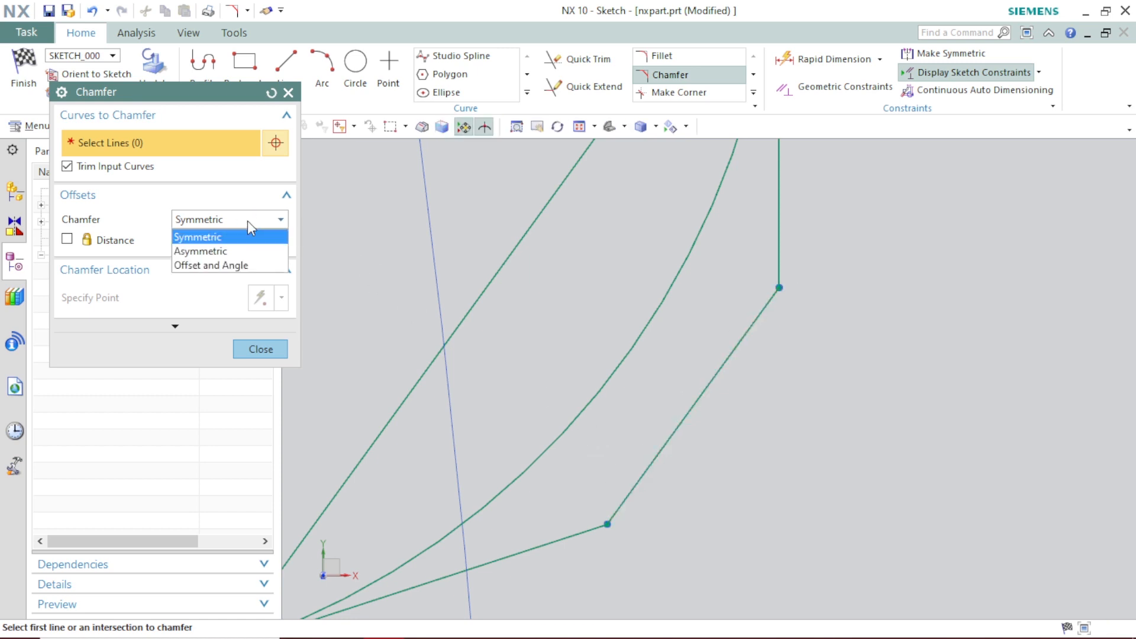
{"action": "left_click", "coordinate": [247, 221]}
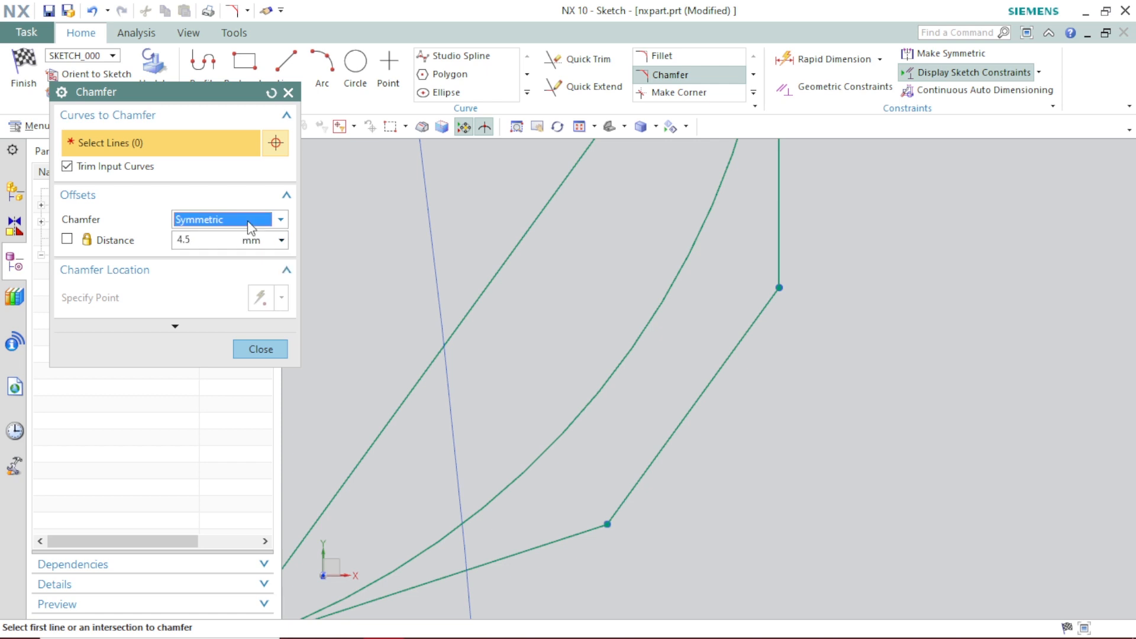
{"action": "left_click", "coordinate": [288, 92]}
Draw a horizontal rectangle from its center, about 5.2 wide and 2.5 high, overlapping the upper end of the chamfer line.
{"action": "left_click", "coordinate": [266, 96]}
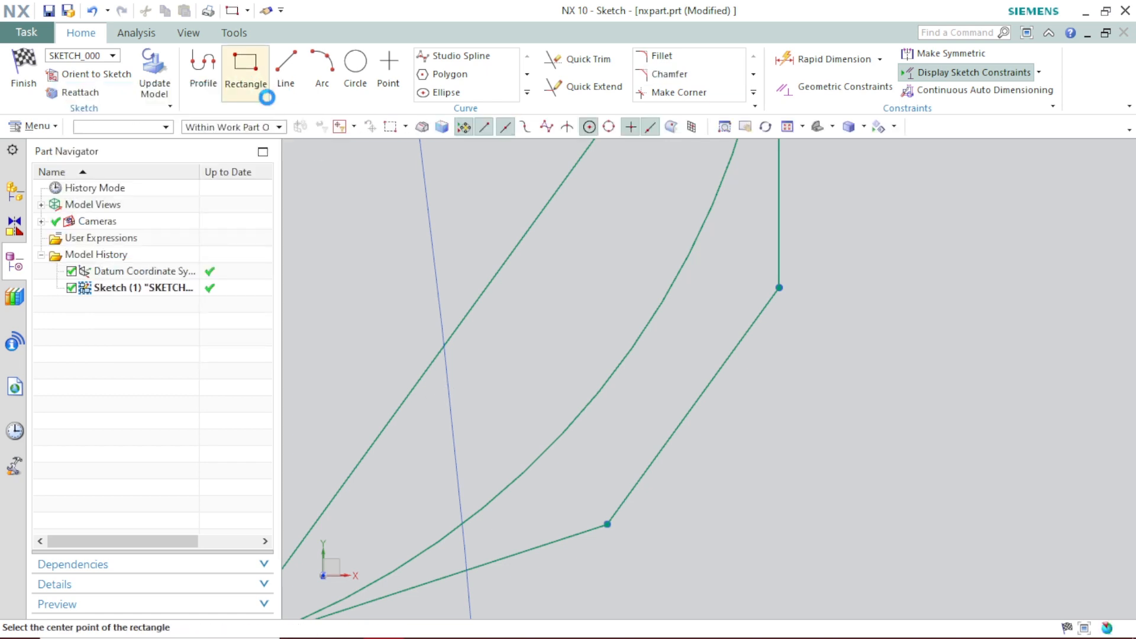
{"action": "left_click", "coordinate": [847, 360]}
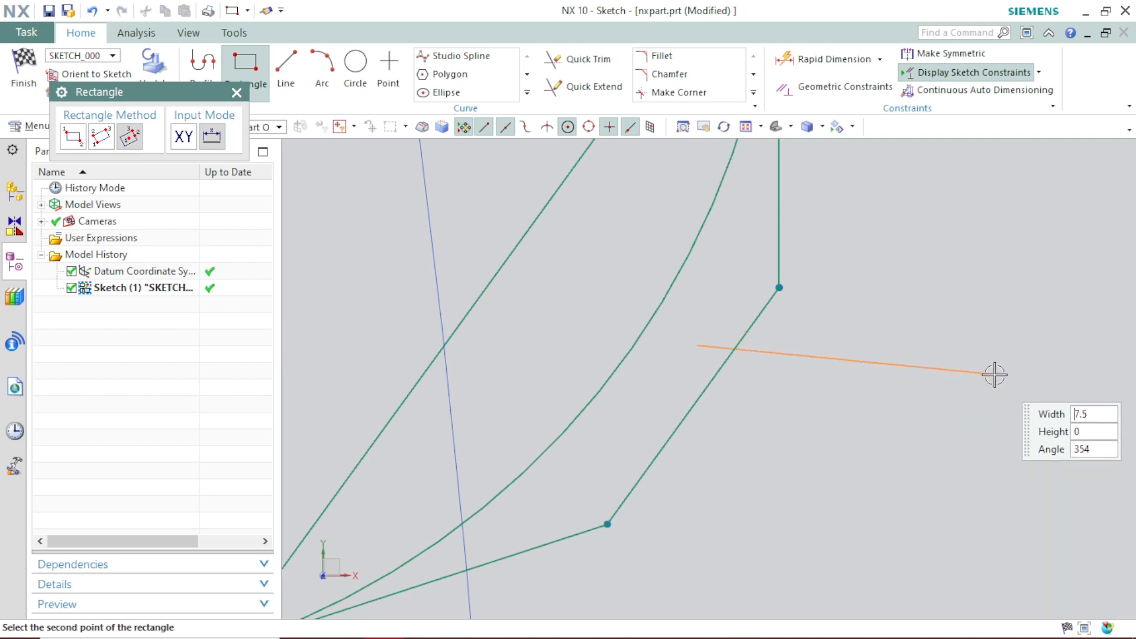
{"action": "left_click", "coordinate": [948, 360]}
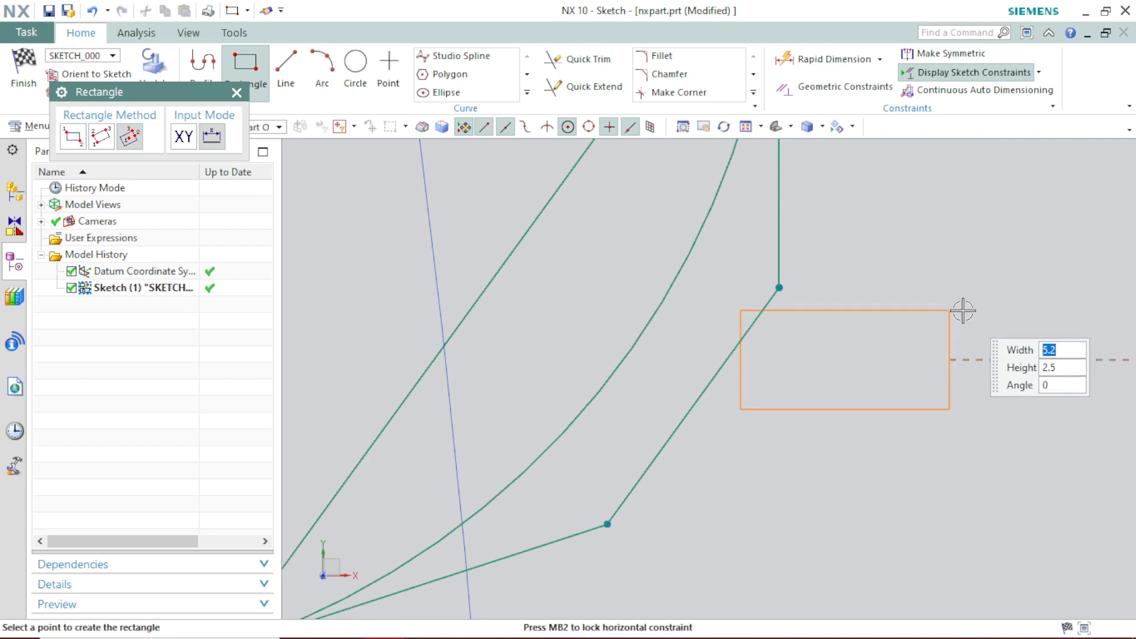
{"action": "left_click", "coordinate": [963, 310]}
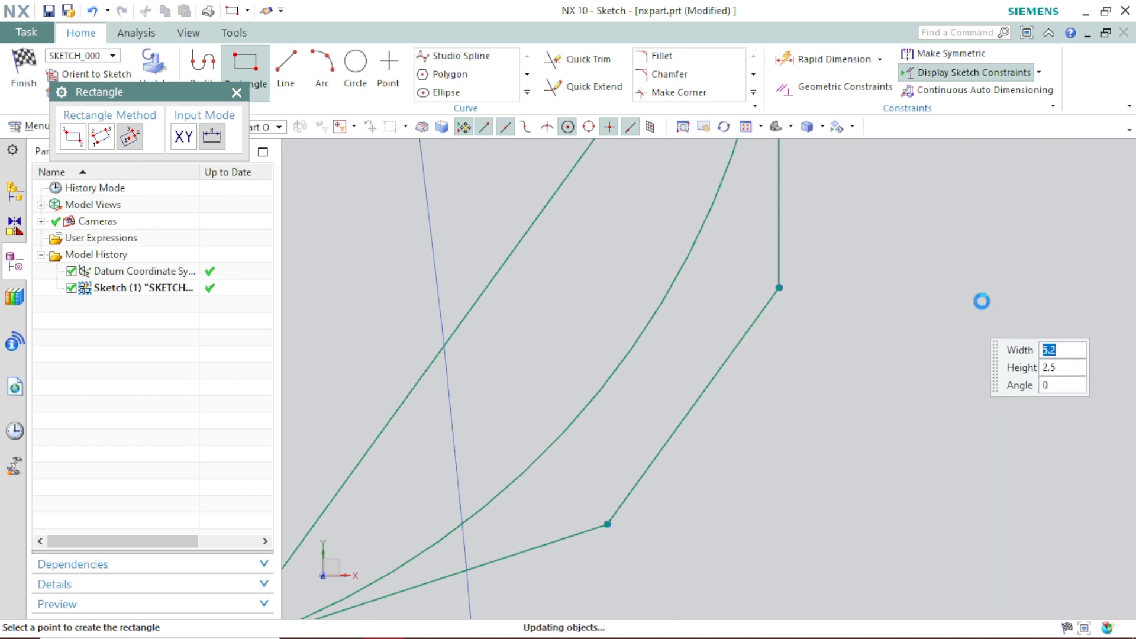
{"action": "left_click", "coordinate": [237, 92]}
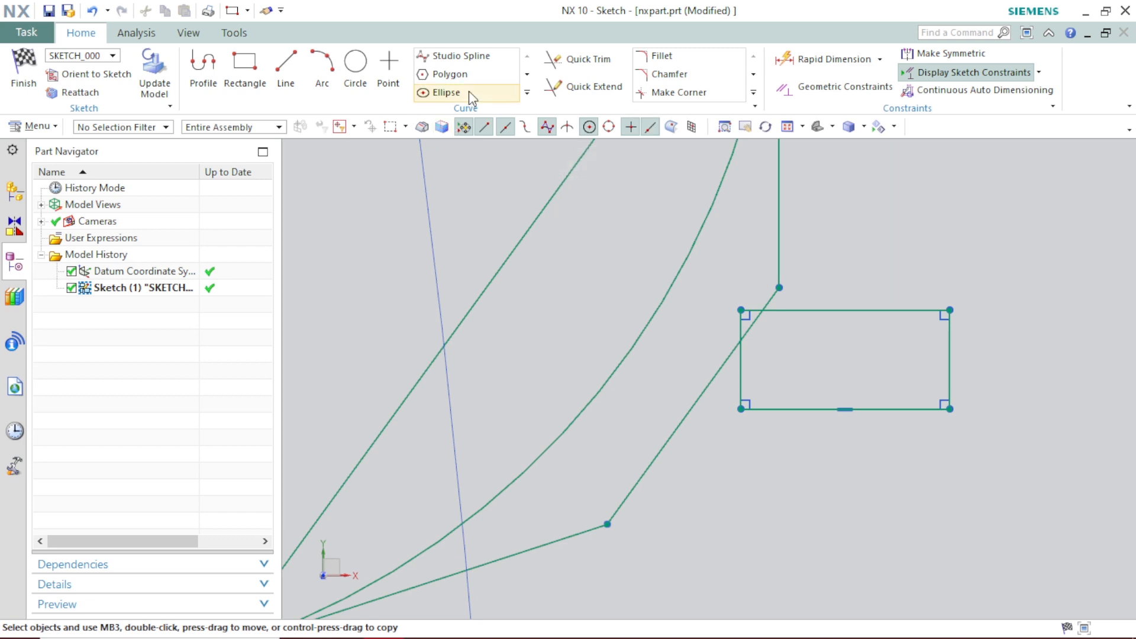
Dimension the rectangle's width above its top edge with Rapid Dimension and set it to 6.
{"action": "left_click", "coordinate": [829, 62]}
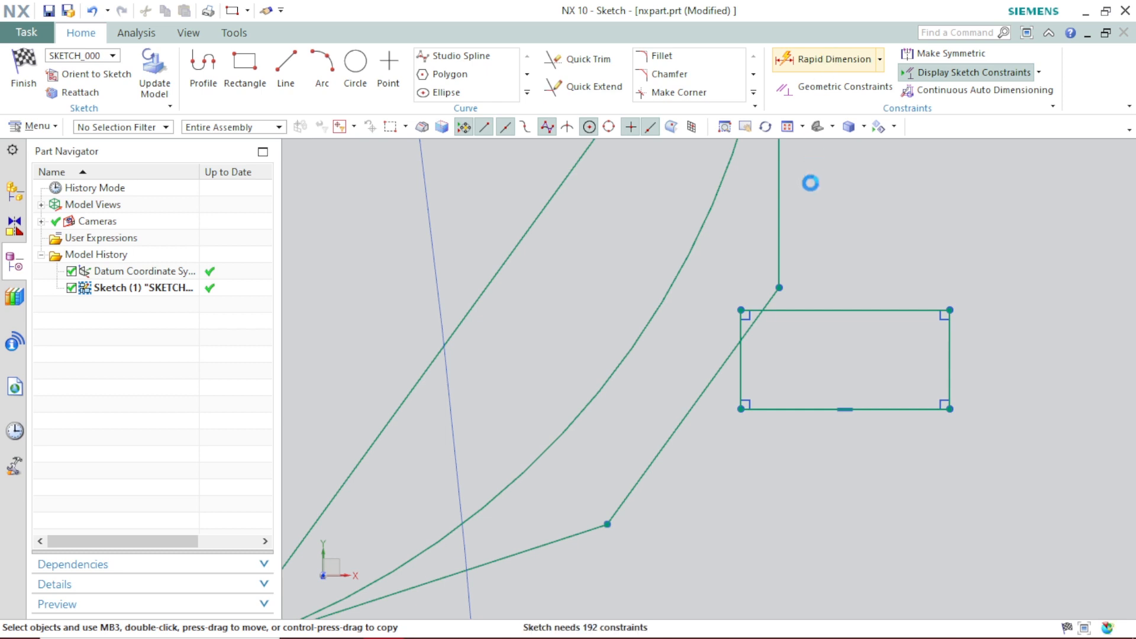
{"action": "left_click", "coordinate": [817, 311]}
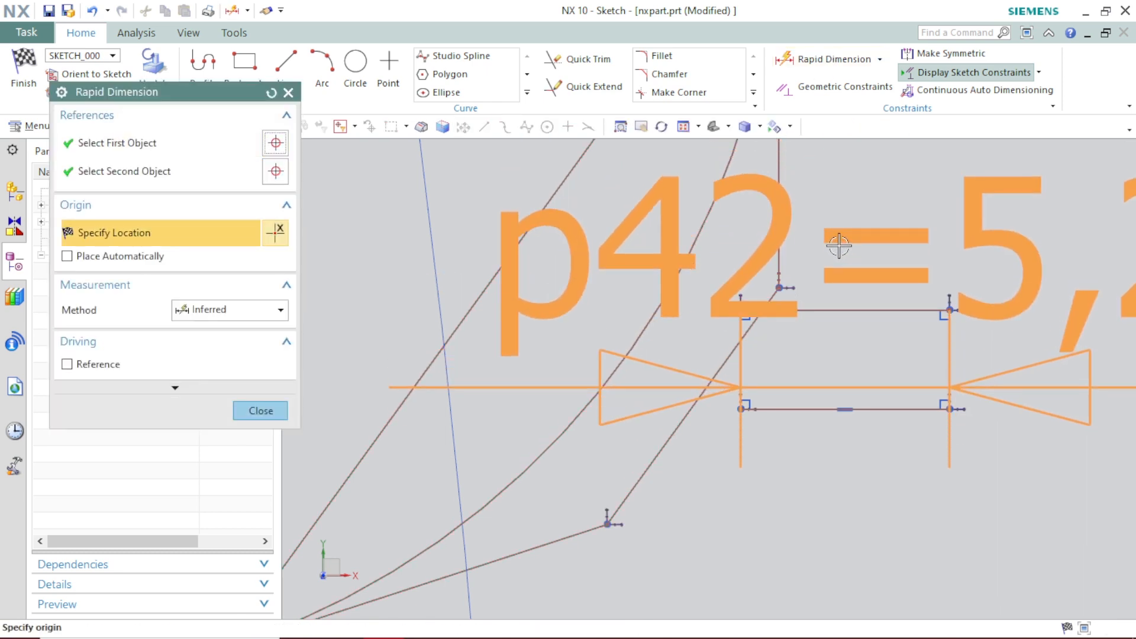
{"action": "scroll", "coordinate": [847, 208], "scroll_direction": "down", "scroll_amount": 3}
{"action": "left_click", "coordinate": [850, 238]}
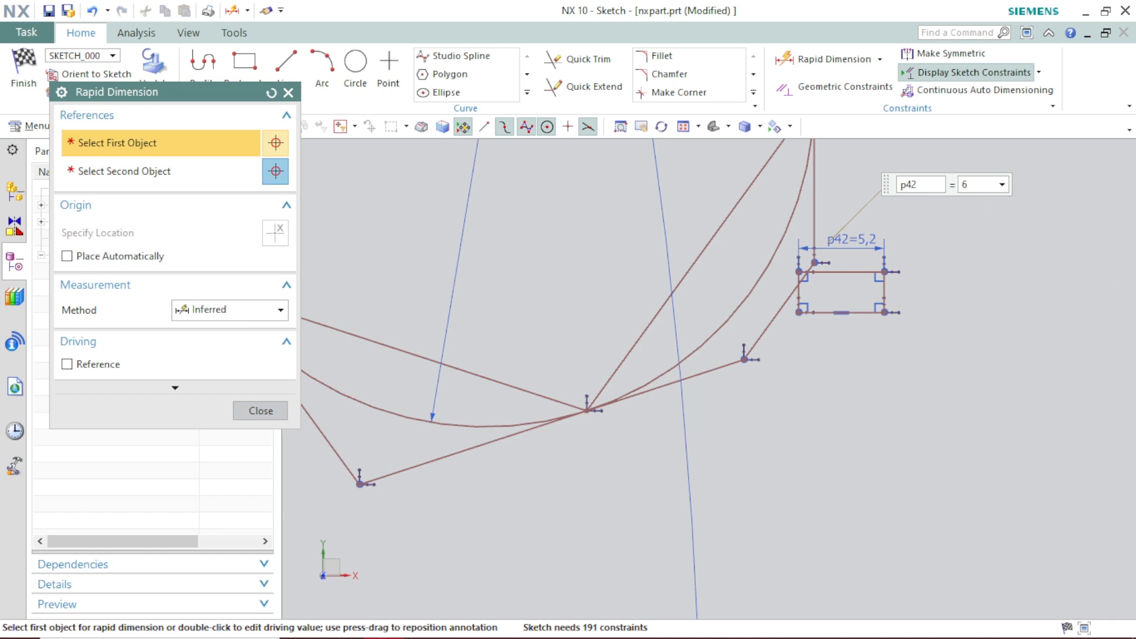
{"action": "key", "text": "Return"}
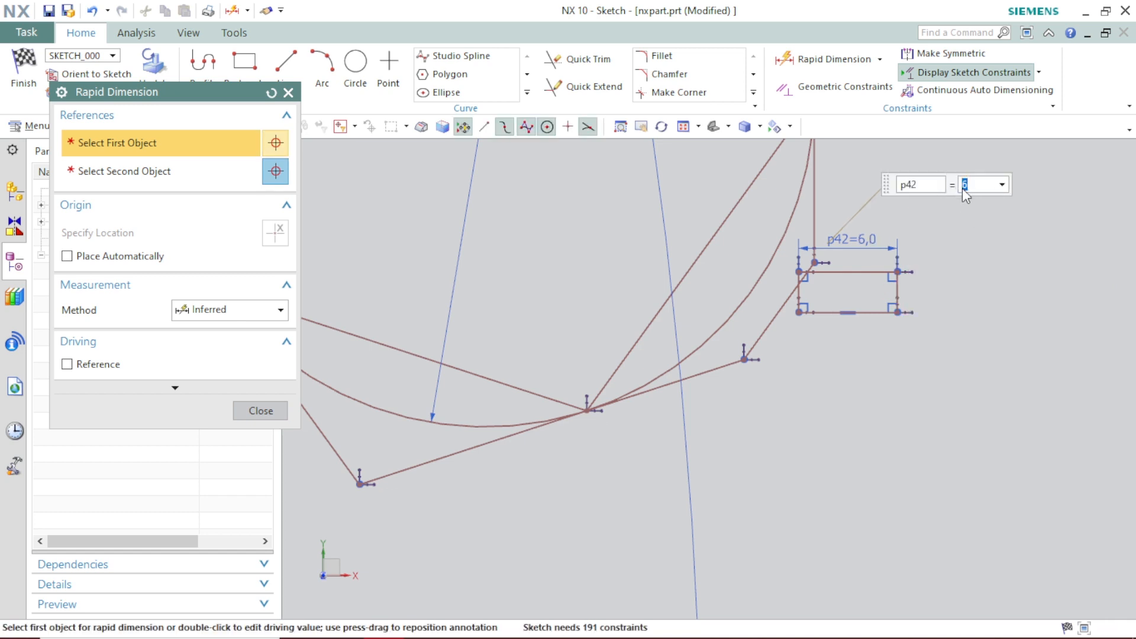
Dimension the rectangle's height beside its right edge with Rapid Dimension and set it to 2.5.
{"action": "scroll", "coordinate": [909, 265], "scroll_direction": "up", "scroll_amount": 3}
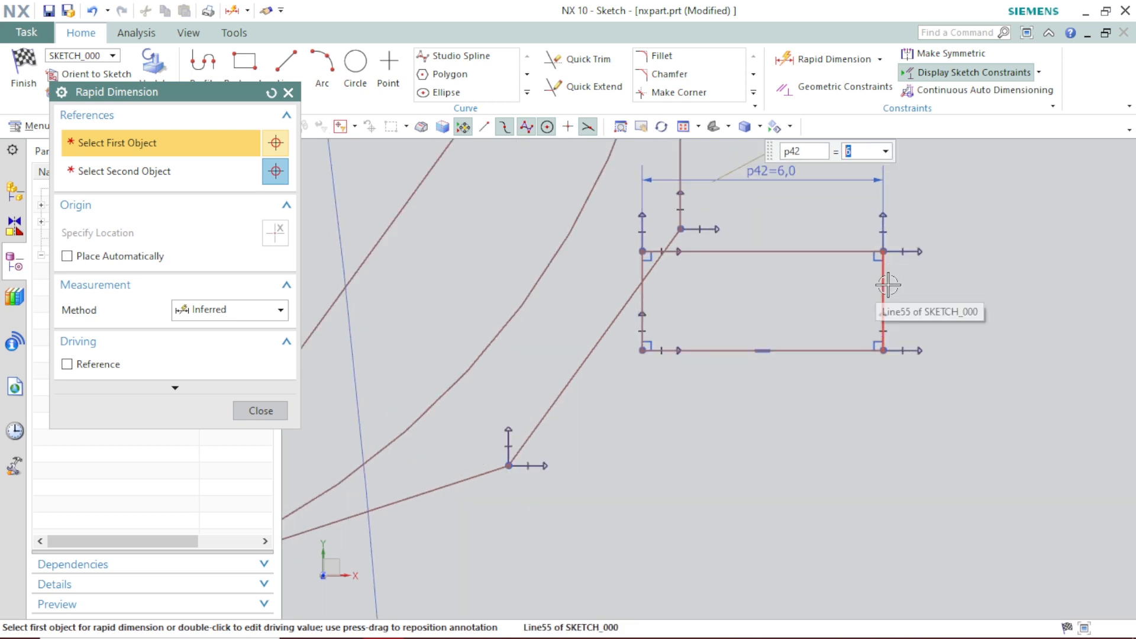
{"action": "left_click", "coordinate": [884, 287]}
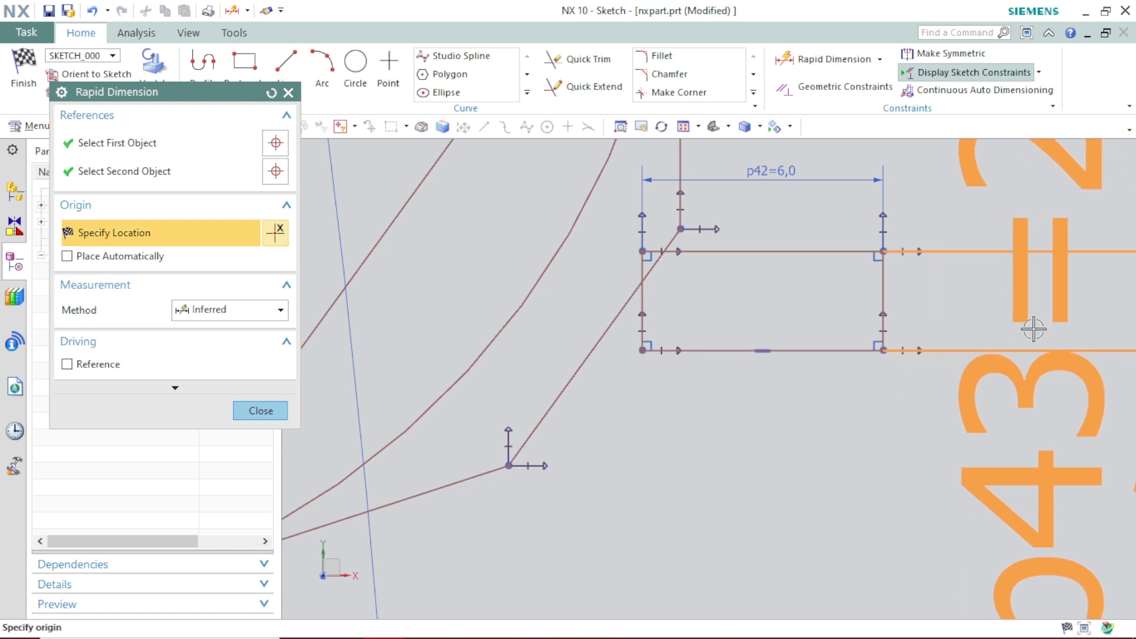
{"action": "left_click", "coordinate": [1007, 308]}
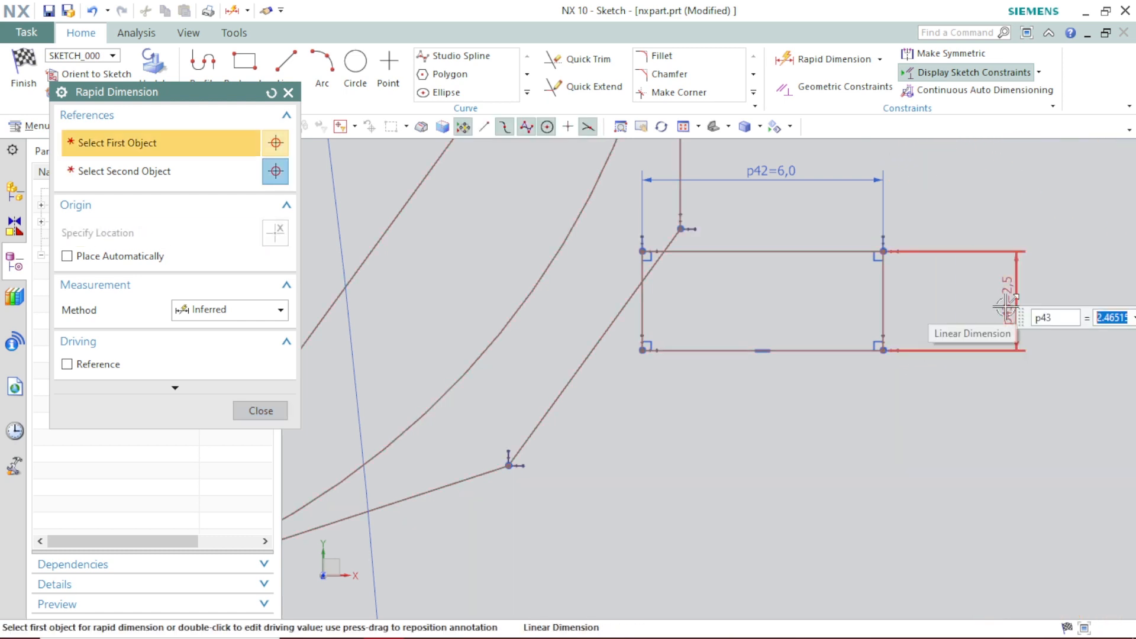
{"action": "type", "text": "2.5"}
{"action": "key", "text": "Return"}
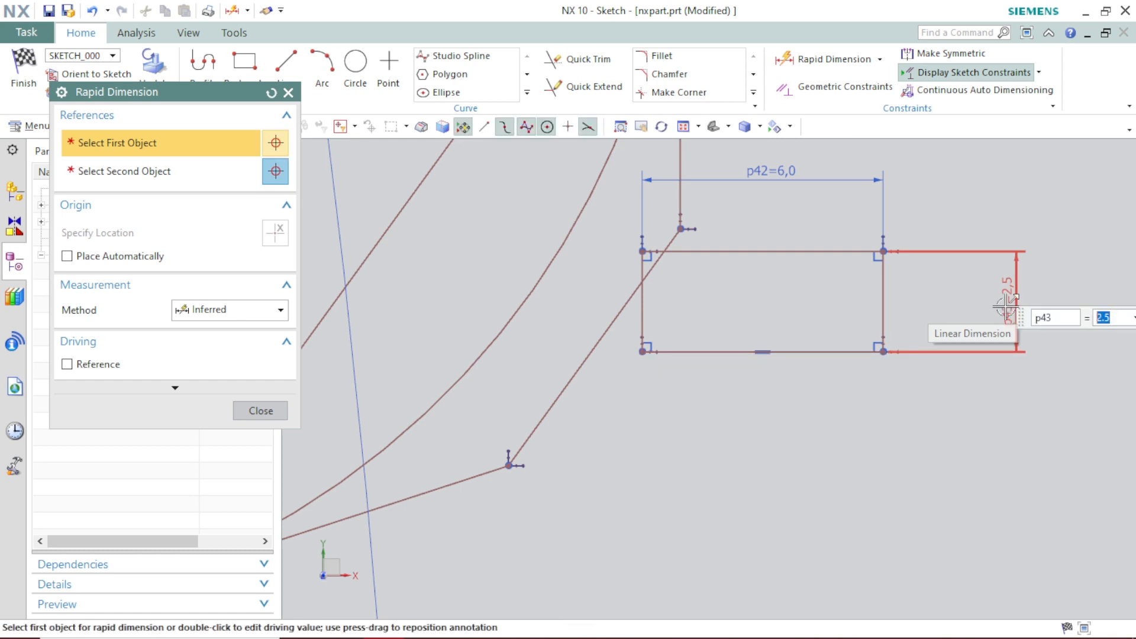
{"action": "left_click", "coordinate": [265, 411]}
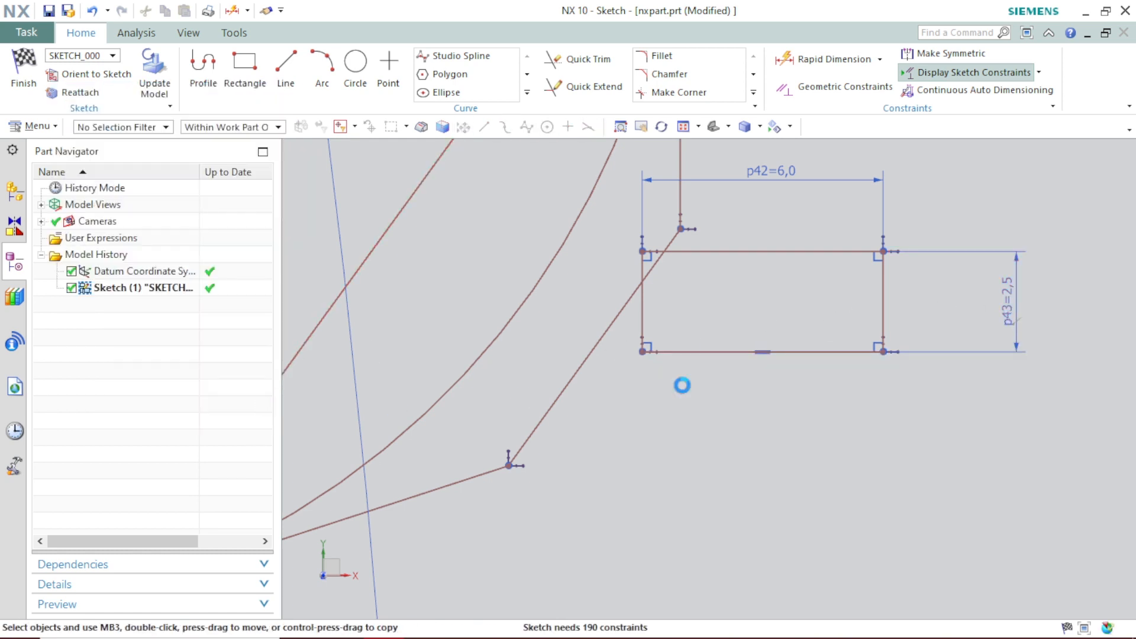
Draw two connected lines with the Profile tool, forming an open V of about 100° beside the inner pentagon's lower-right side.
{"action": "scroll", "coordinate": [728, 383], "scroll_direction": "up", "scroll_amount": 2}
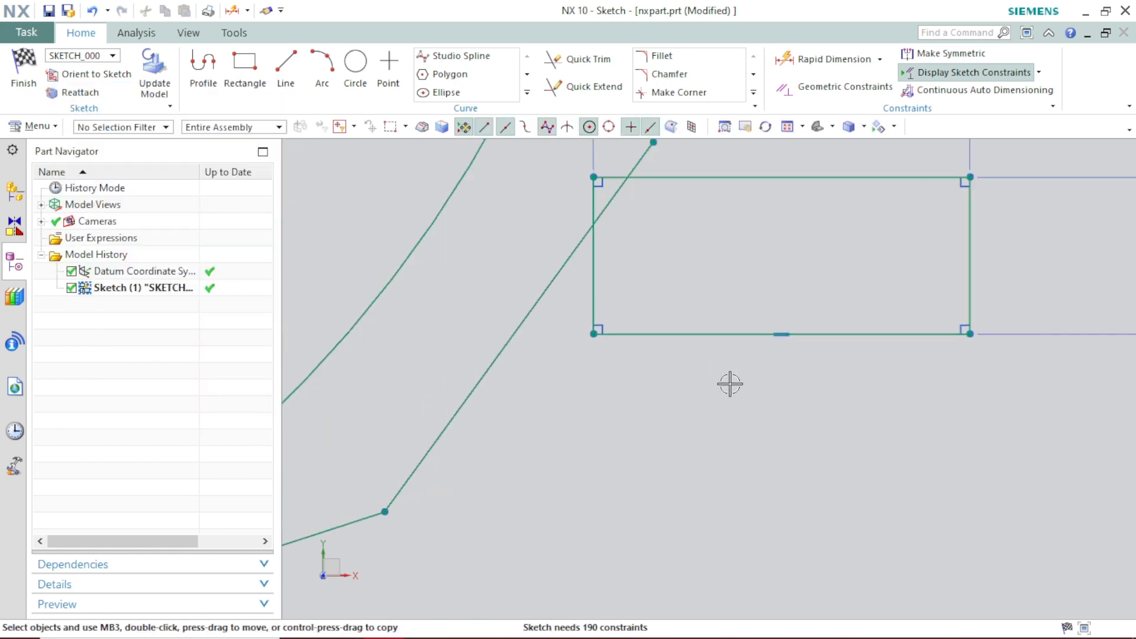
{"action": "scroll", "coordinate": [730, 383], "scroll_direction": "down", "scroll_amount": 4}
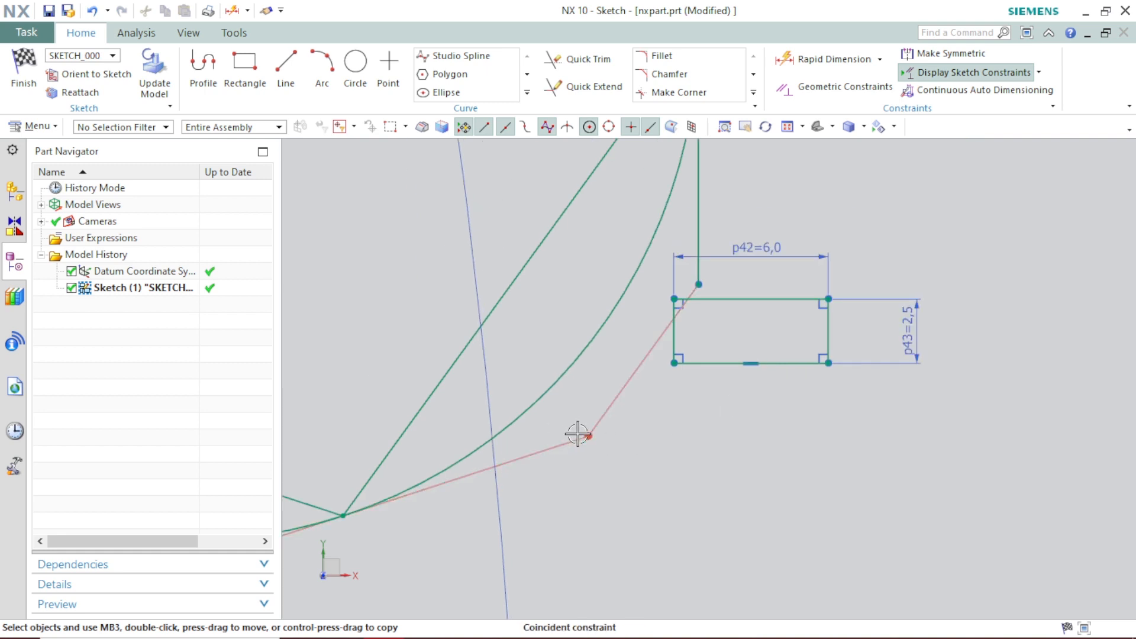
{"action": "left_click", "coordinate": [203, 83]}
{"action": "left_click", "coordinate": [317, 203]}
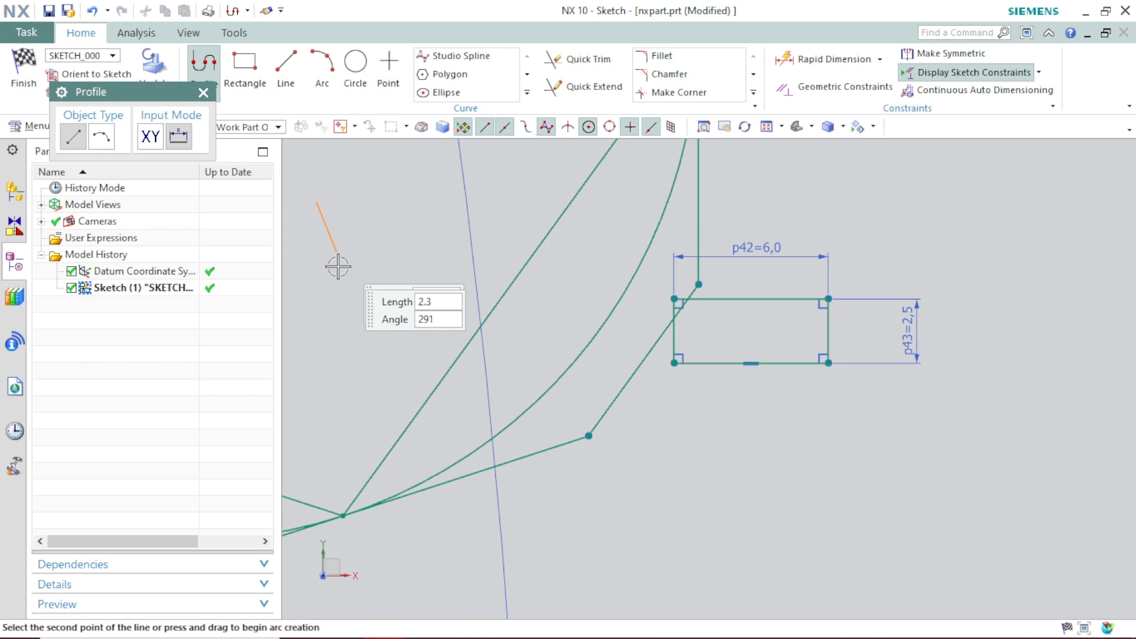
{"action": "left_click", "coordinate": [368, 350]}
{"action": "left_click", "coordinate": [482, 287]}
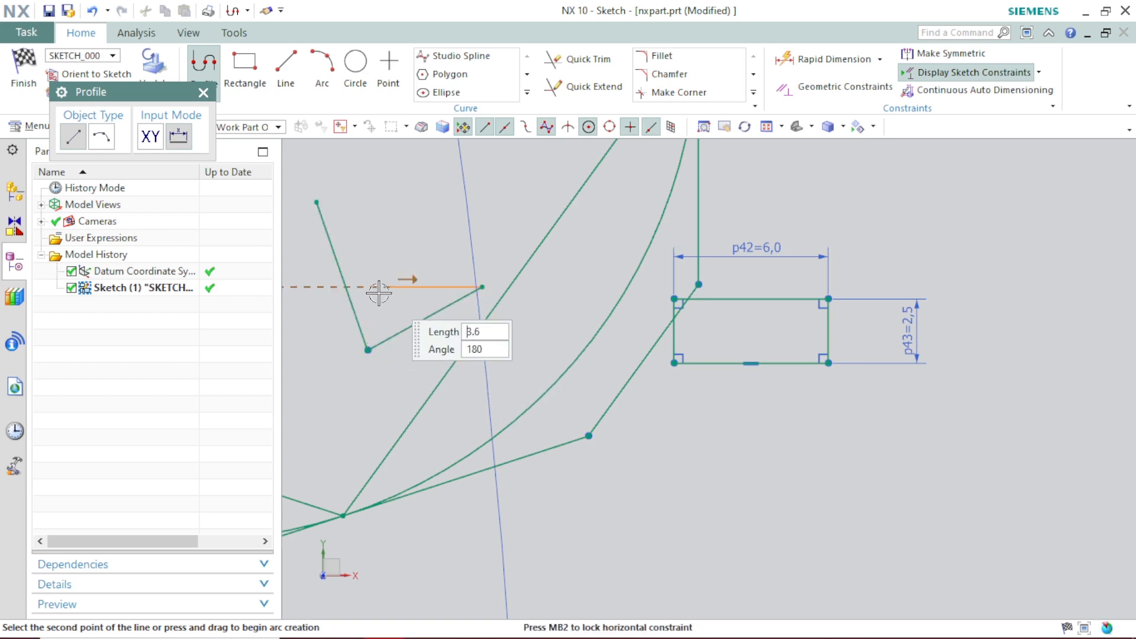
{"action": "right_click", "coordinate": [416, 245]}
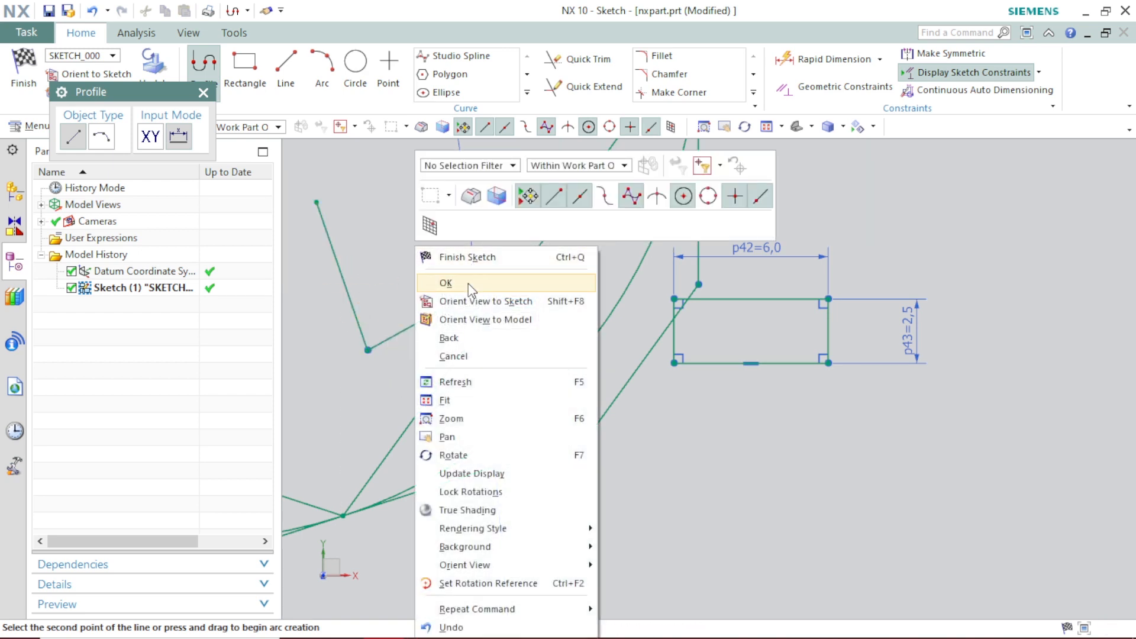
{"action": "left_click", "coordinate": [468, 283]}
Dimension the angle between the two lines of the open V with Rapid Dimension and set it to 80°.
{"action": "left_click", "coordinate": [786, 58]}
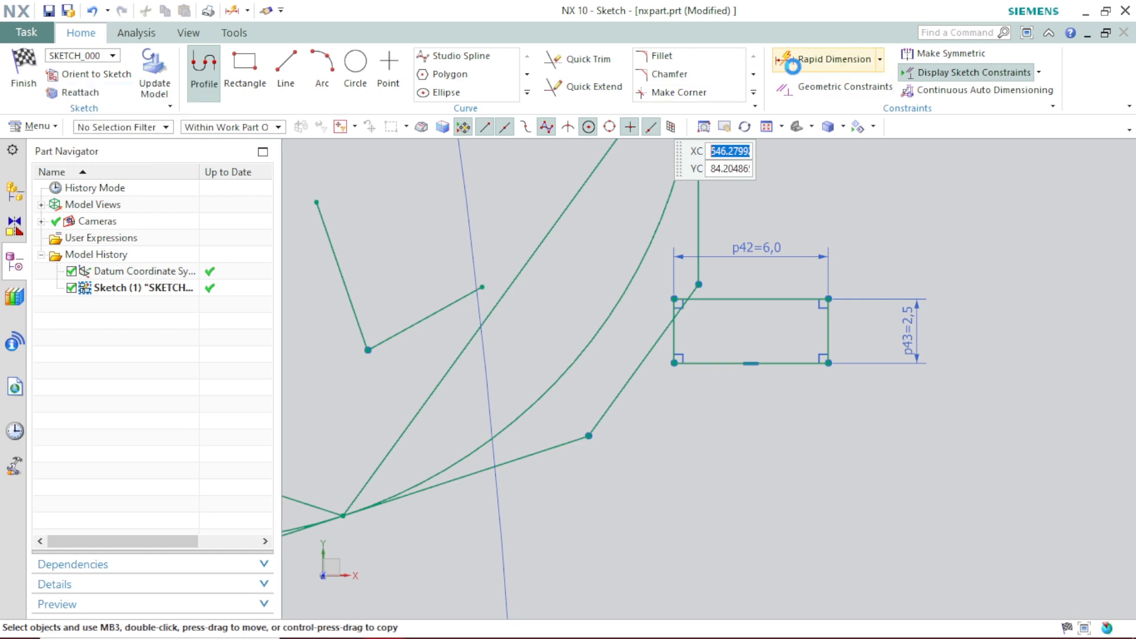
{"action": "left_click", "coordinate": [336, 260]}
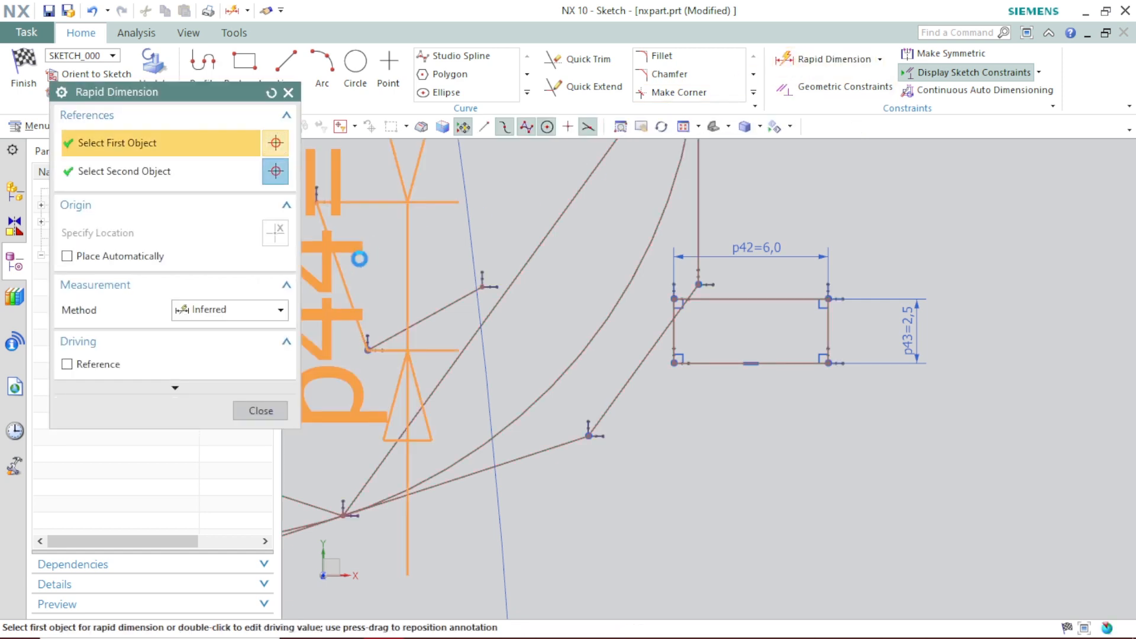
{"action": "left_click", "coordinate": [441, 310]}
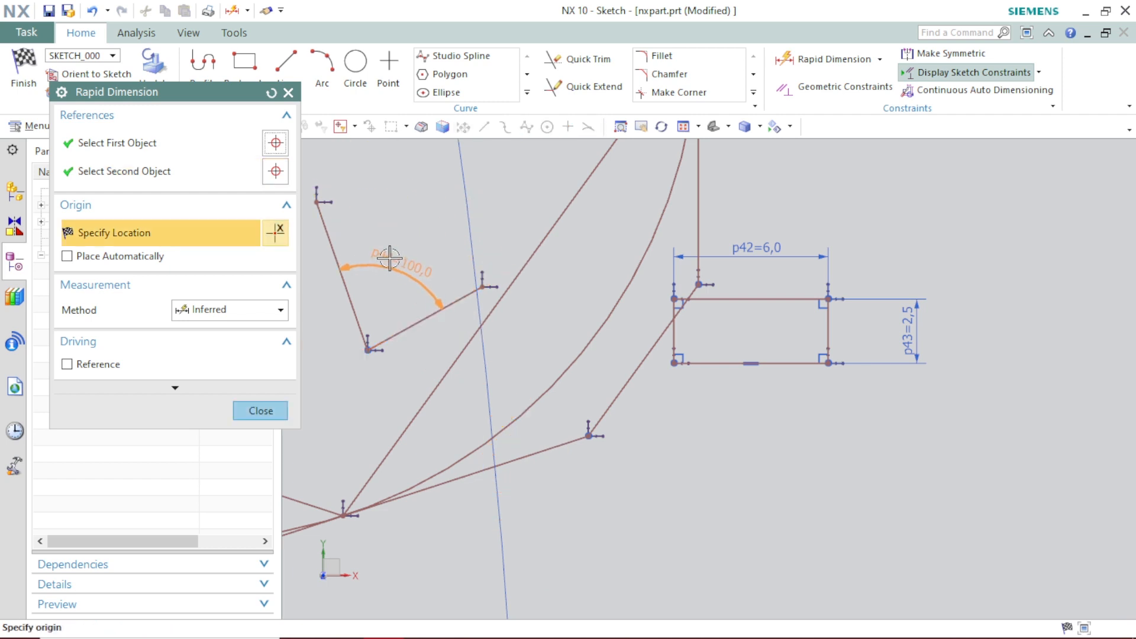
{"action": "left_click", "coordinate": [395, 259]}
{"action": "type", "text": "80"}
{"action": "key", "text": "Return"}
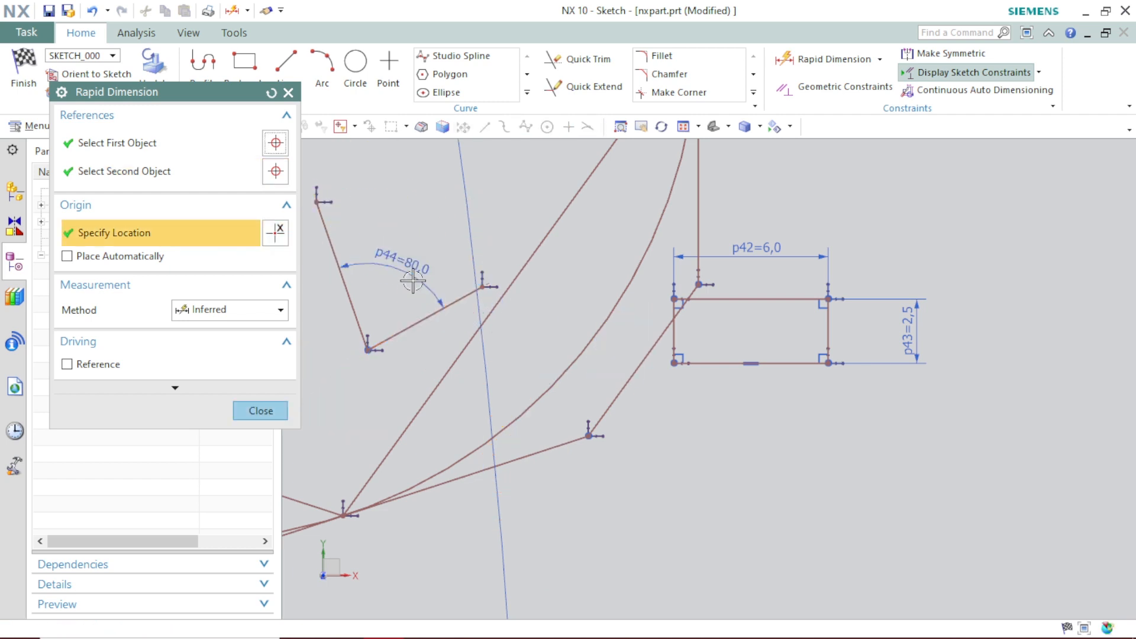
Set the V's angle dimension to 90° and finish Rapid Dimension.
{"action": "double_click", "coordinate": [404, 263]}
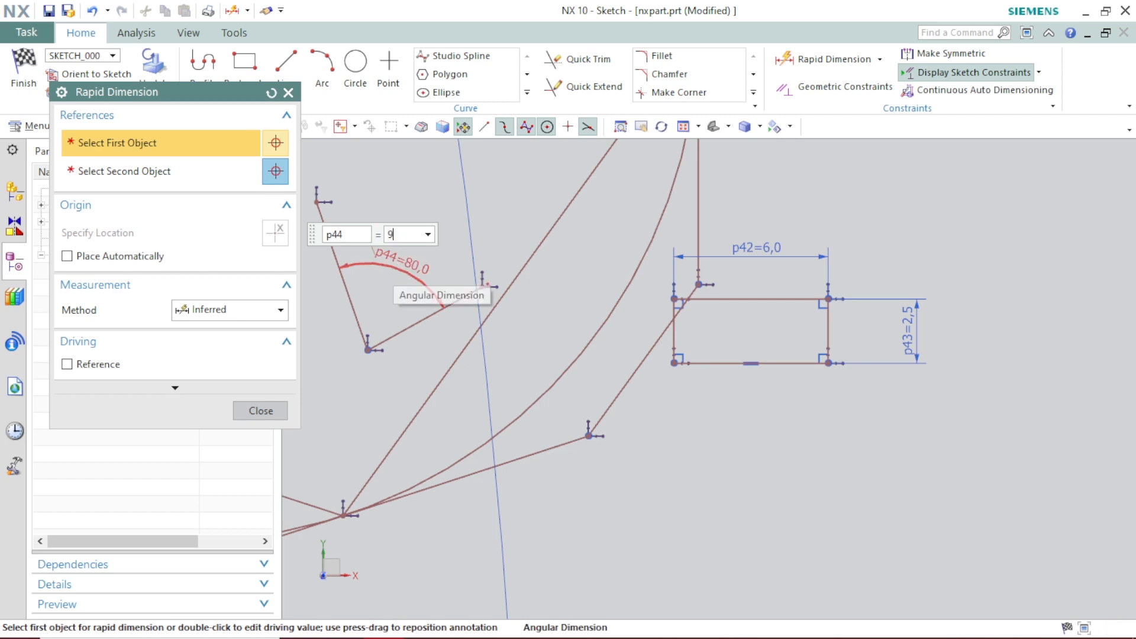
{"action": "type", "text": "90"}
{"action": "key", "text": "Return"}
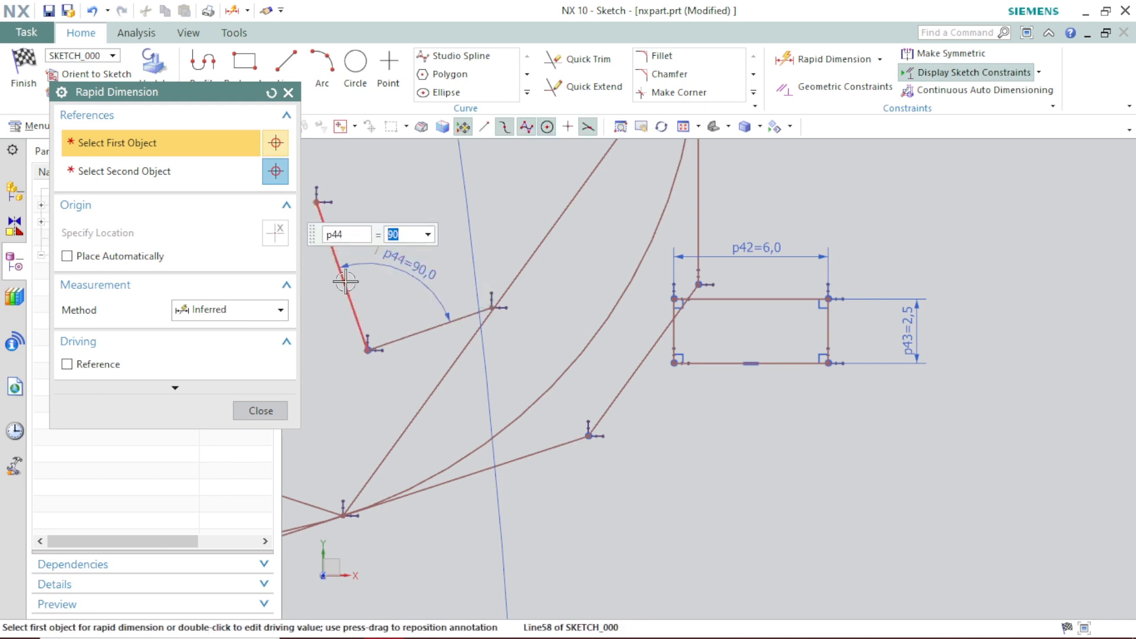
{"action": "left_click", "coordinate": [277, 414]}
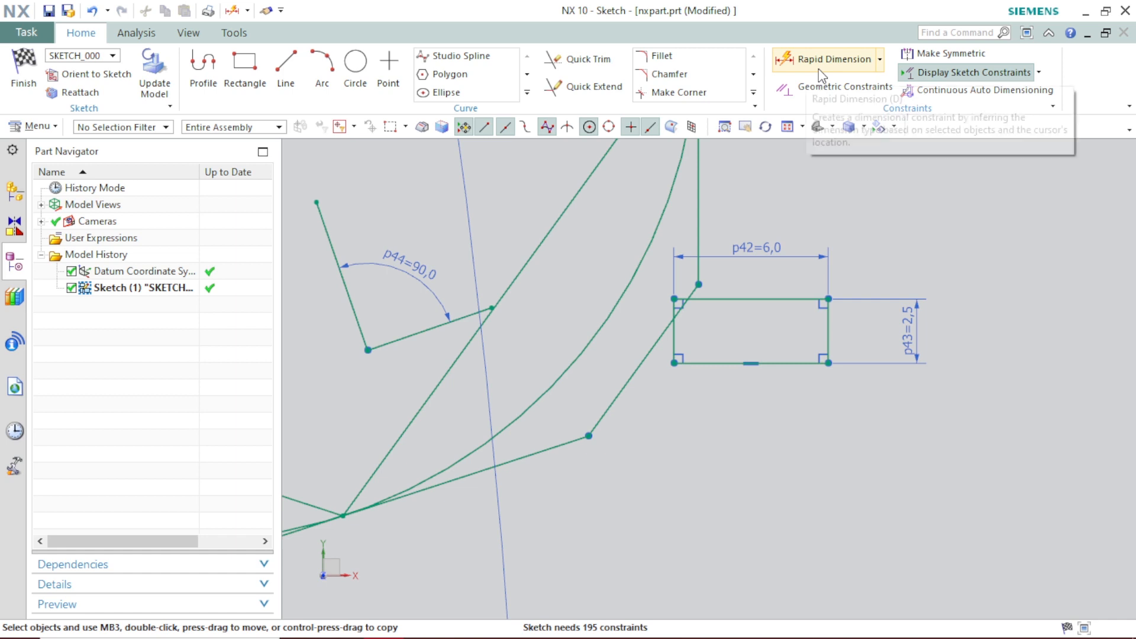
Chamfer the rectangle's upper-right corner asymmetrically, 1 mm along the right edge and 2 mm along the top edge.
{"action": "left_click", "coordinate": [646, 79]}
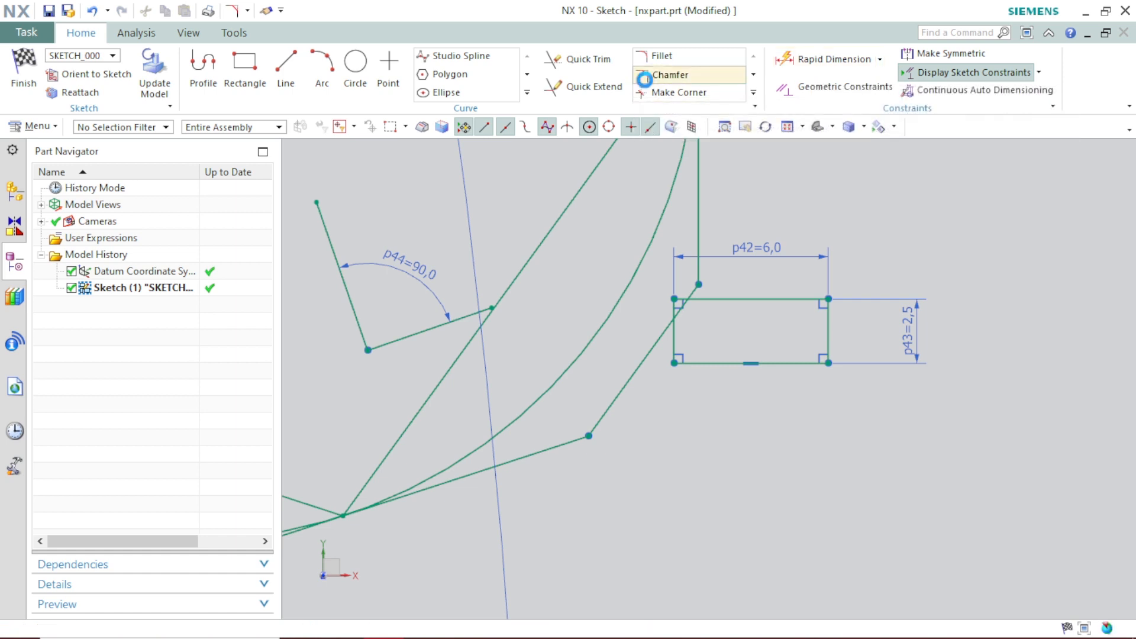
{"action": "left_click", "coordinate": [228, 224]}
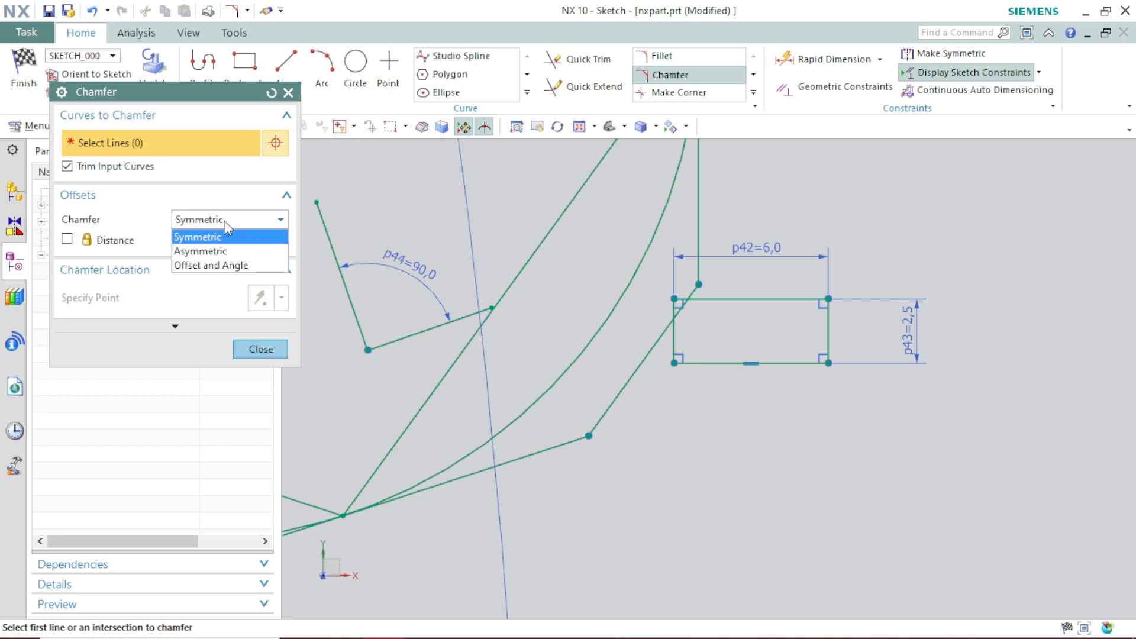
{"action": "left_click", "coordinate": [227, 248]}
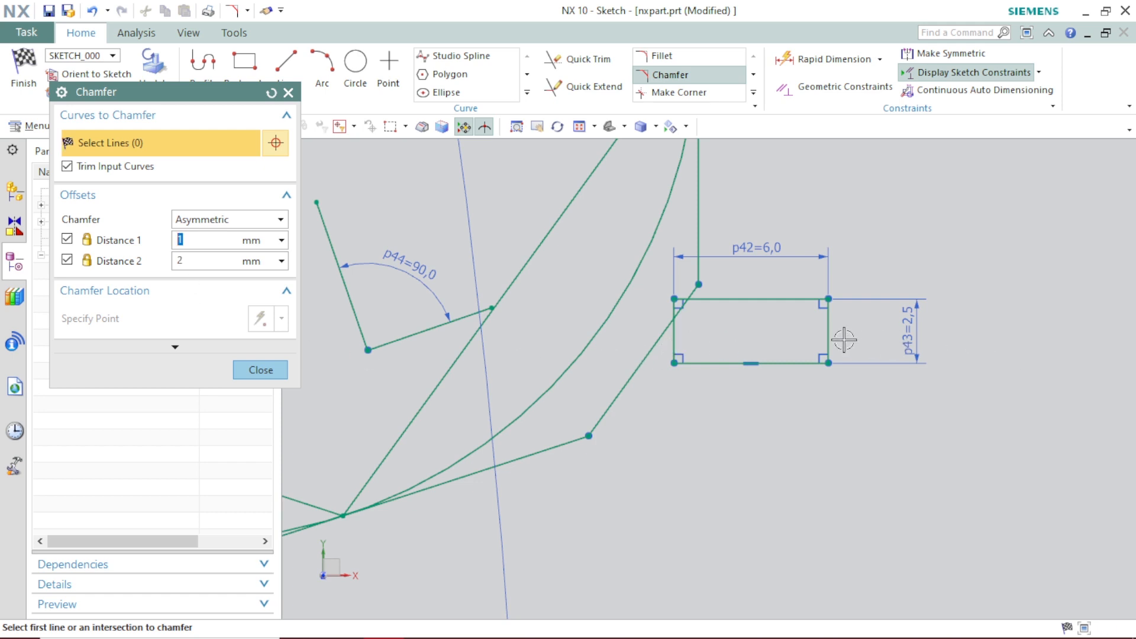
{"action": "left_click", "coordinate": [828, 322]}
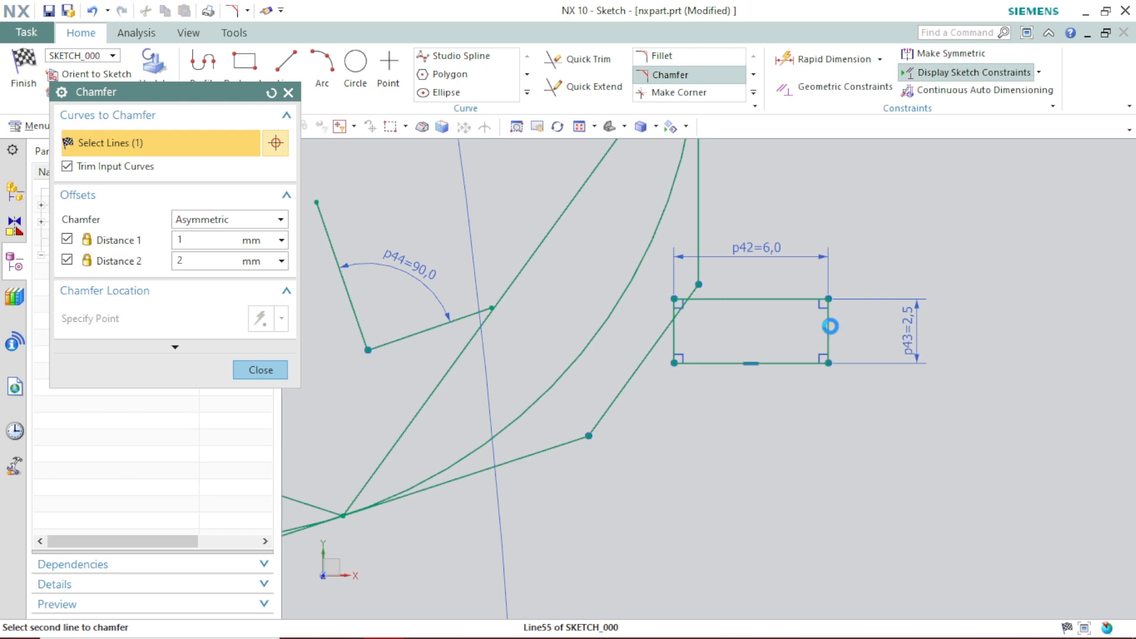
{"action": "left_click", "coordinate": [788, 302]}
{"action": "scroll", "coordinate": [829, 346], "scroll_direction": "up", "scroll_amount": 2}
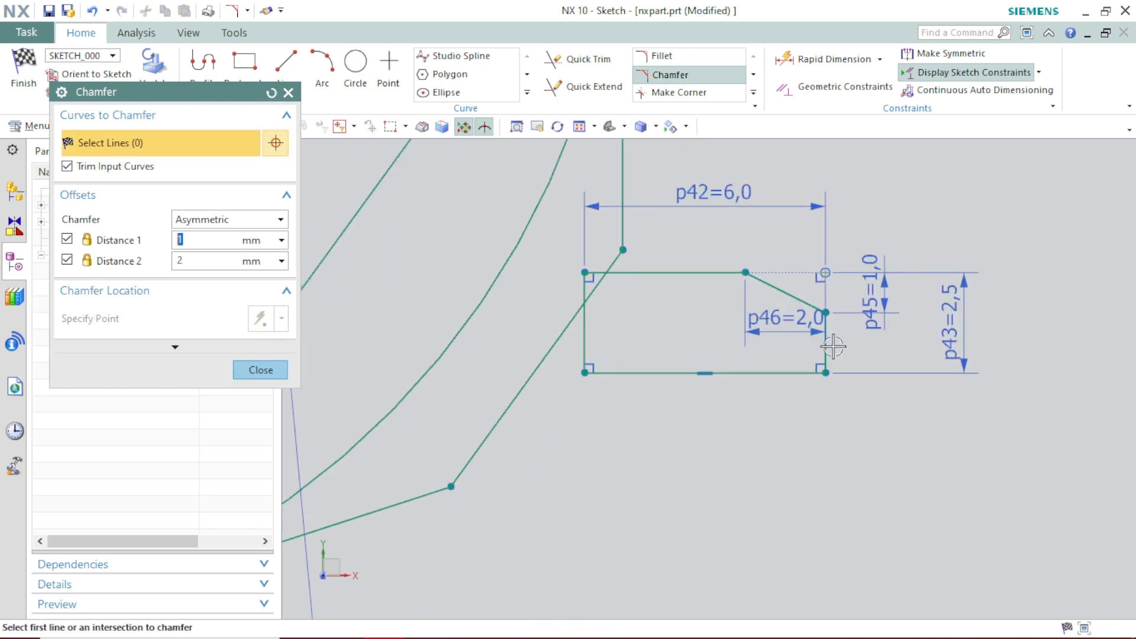
{"action": "scroll", "coordinate": [823, 274], "scroll_direction": "up", "scroll_amount": 2}
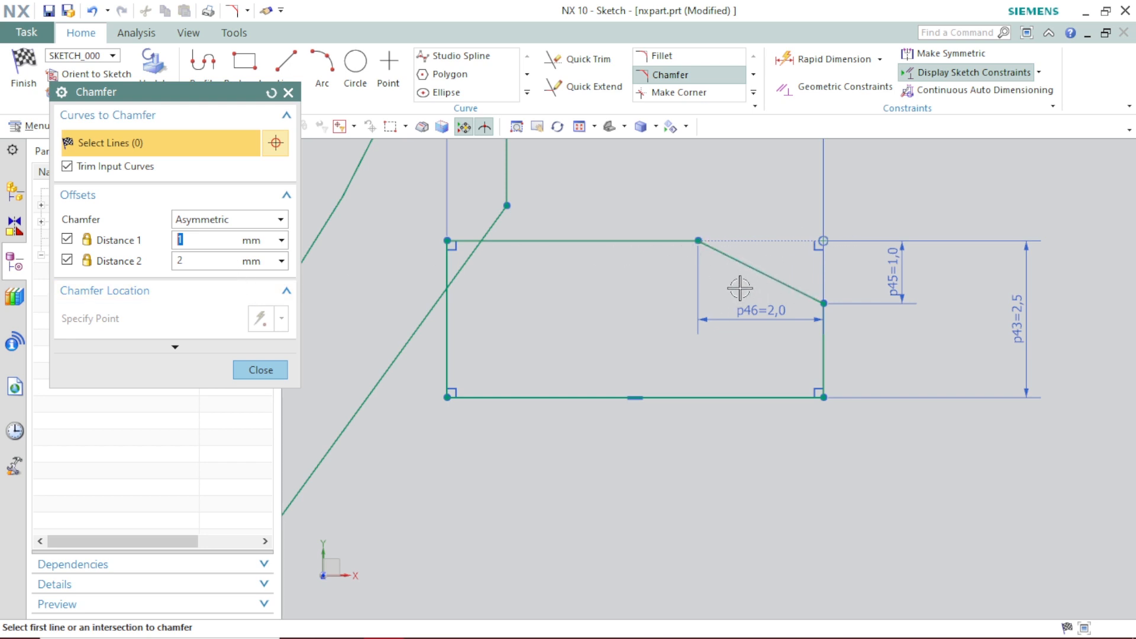
Chamfer the rectangle's lower-left corner using Offset and Angle, with the distance locked at 1 mm and the angle at 60°.
{"action": "left_click", "coordinate": [242, 221]}
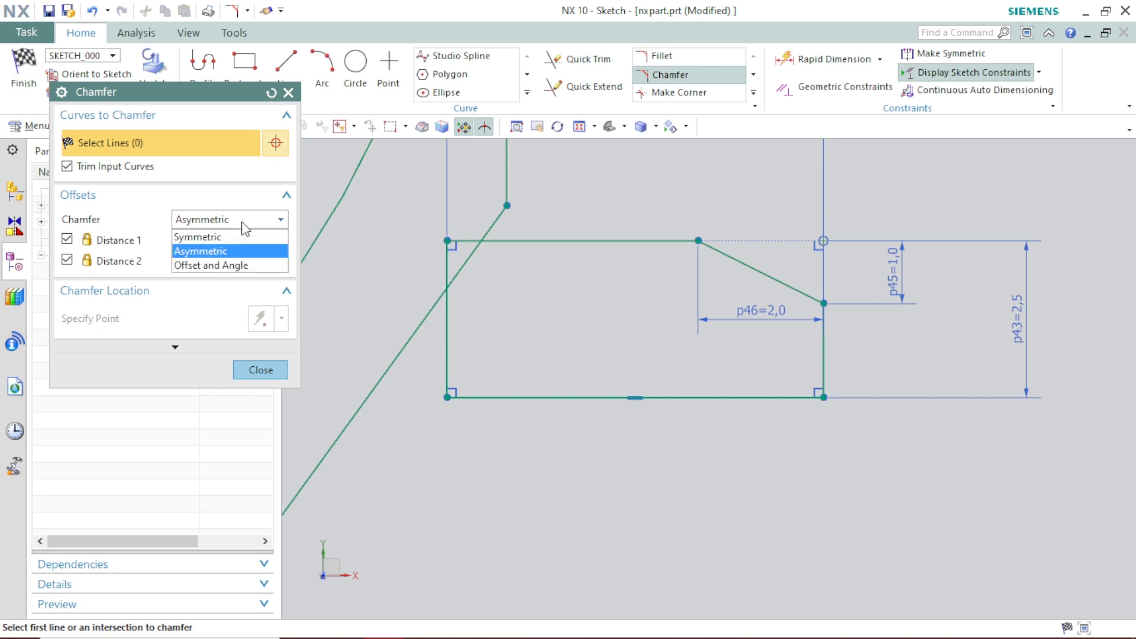
{"action": "left_click", "coordinate": [231, 267]}
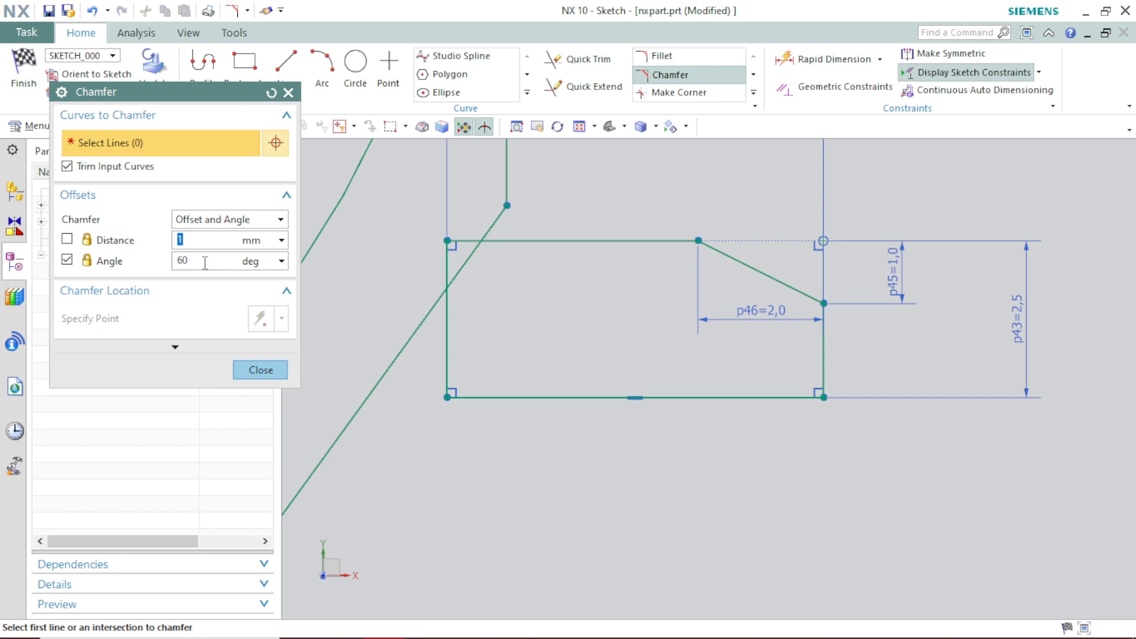
{"action": "left_click", "coordinate": [66, 240]}
{"action": "left_click", "coordinate": [448, 358]}
{"action": "left_click", "coordinate": [487, 397]}
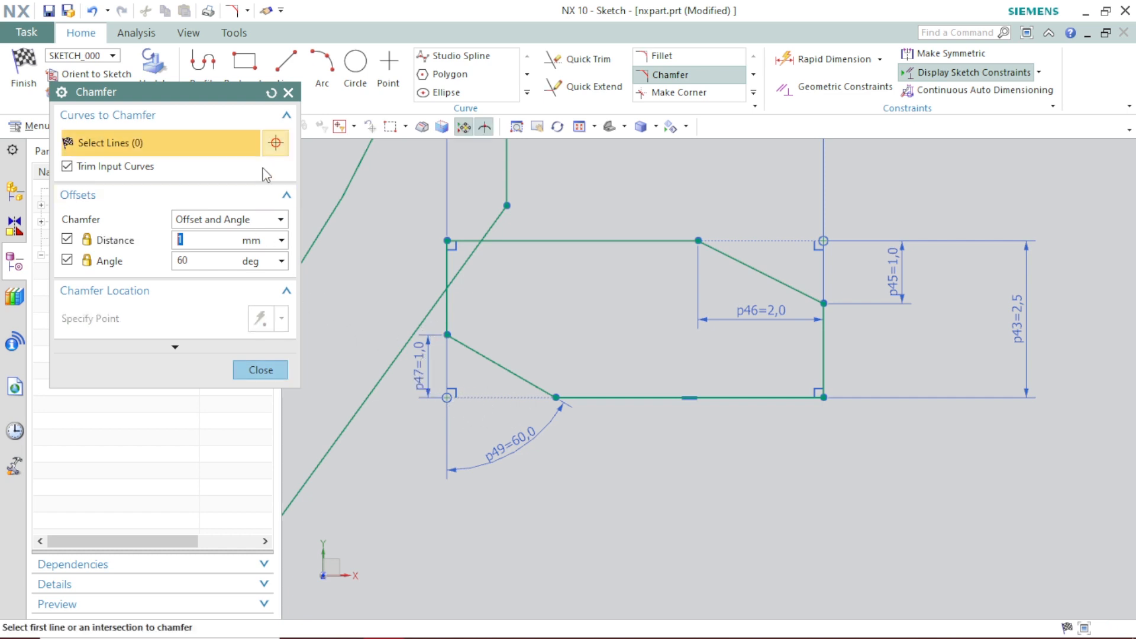
{"action": "left_click", "coordinate": [289, 93]}
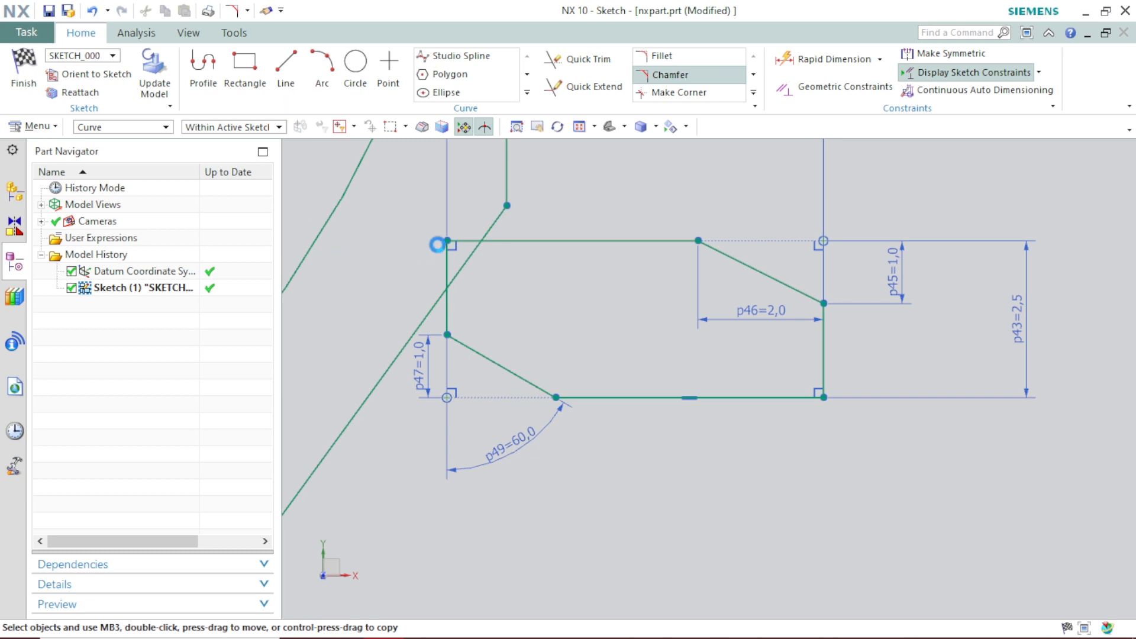
Draw a slightly slanted, near-vertical line crossing the rectangle's top and bottom edges.
{"action": "left_click", "coordinate": [667, 94]}
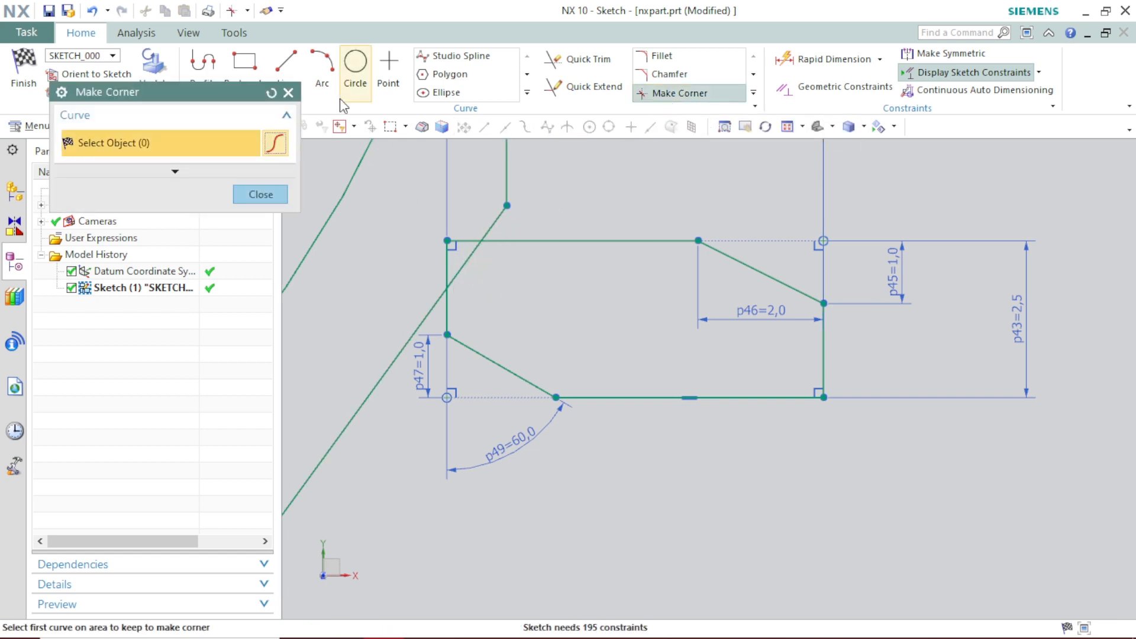
{"action": "left_click", "coordinate": [288, 92]}
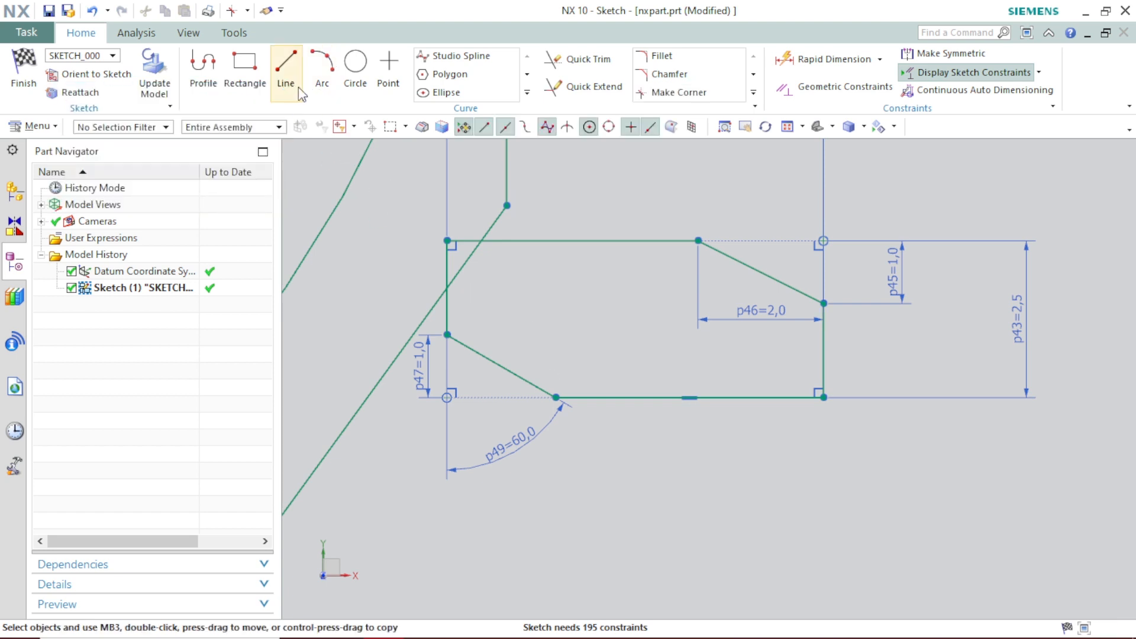
{"action": "left_click", "coordinate": [287, 71]}
{"action": "left_click", "coordinate": [591, 188]}
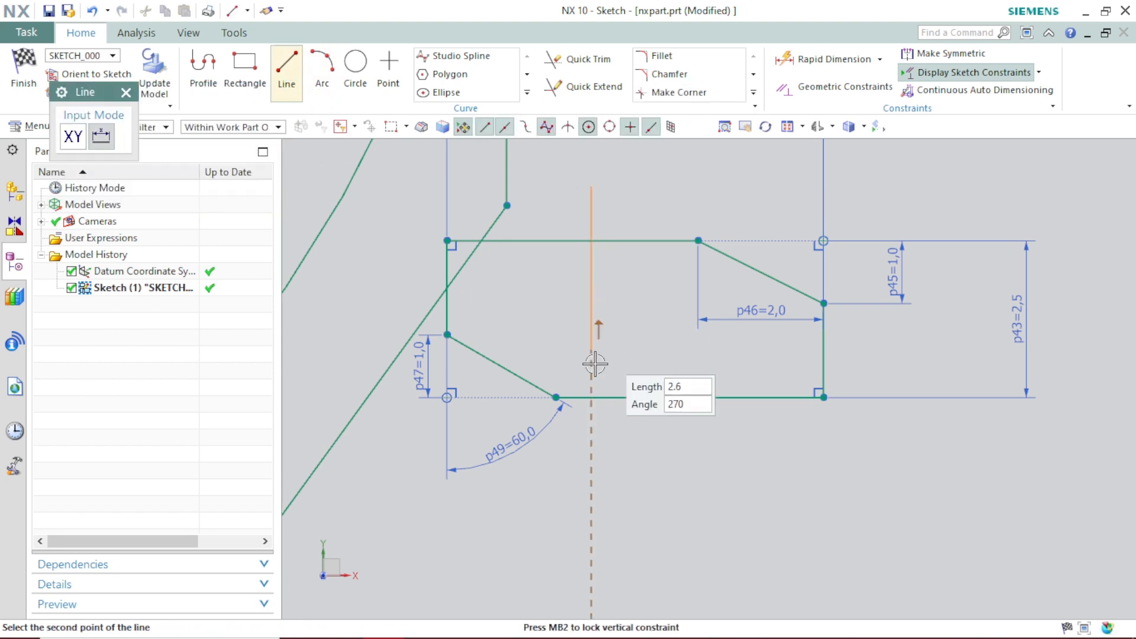
{"action": "left_click", "coordinate": [622, 486]}
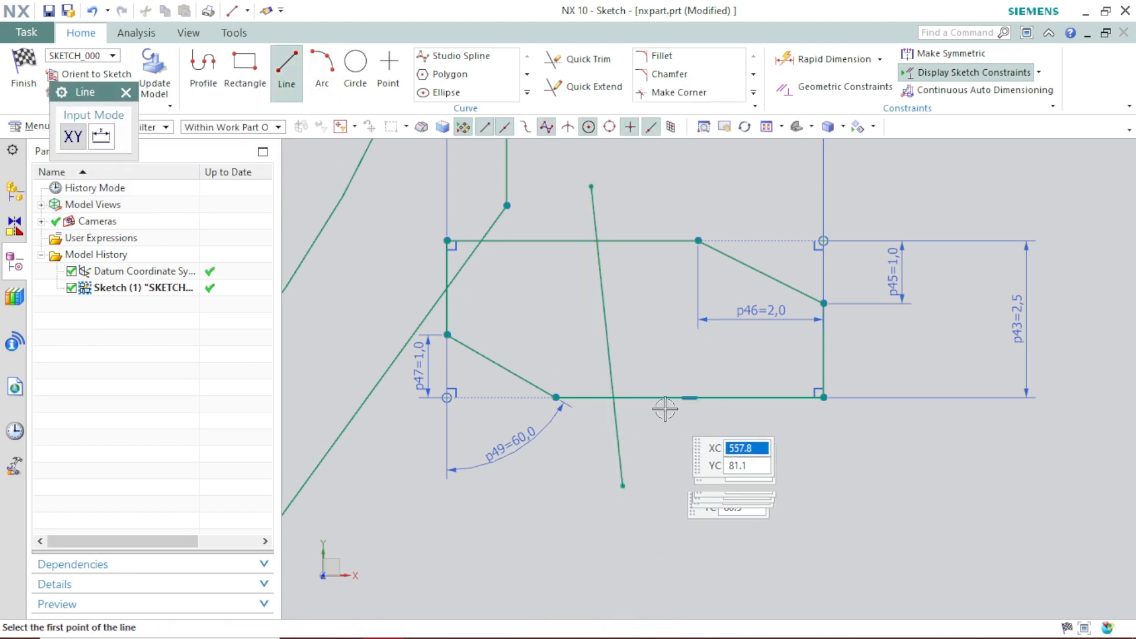
{"action": "left_click", "coordinate": [125, 92]}
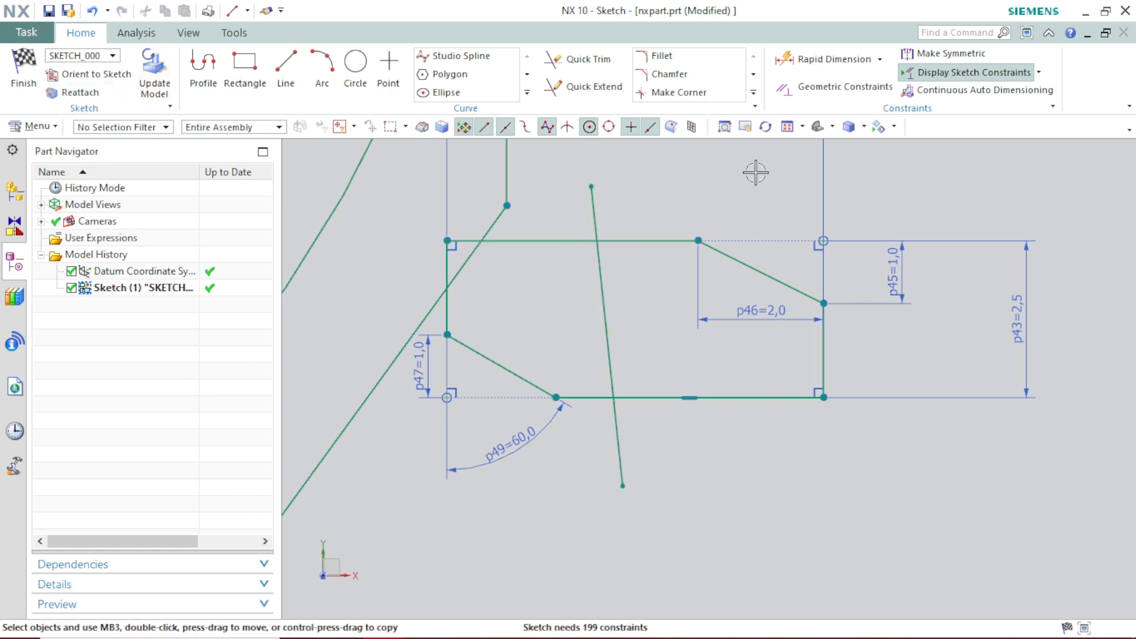
Make a corner between the slanted line's upper part and the right portion of the rectangle's top edge.
{"action": "left_click", "coordinate": [703, 95]}
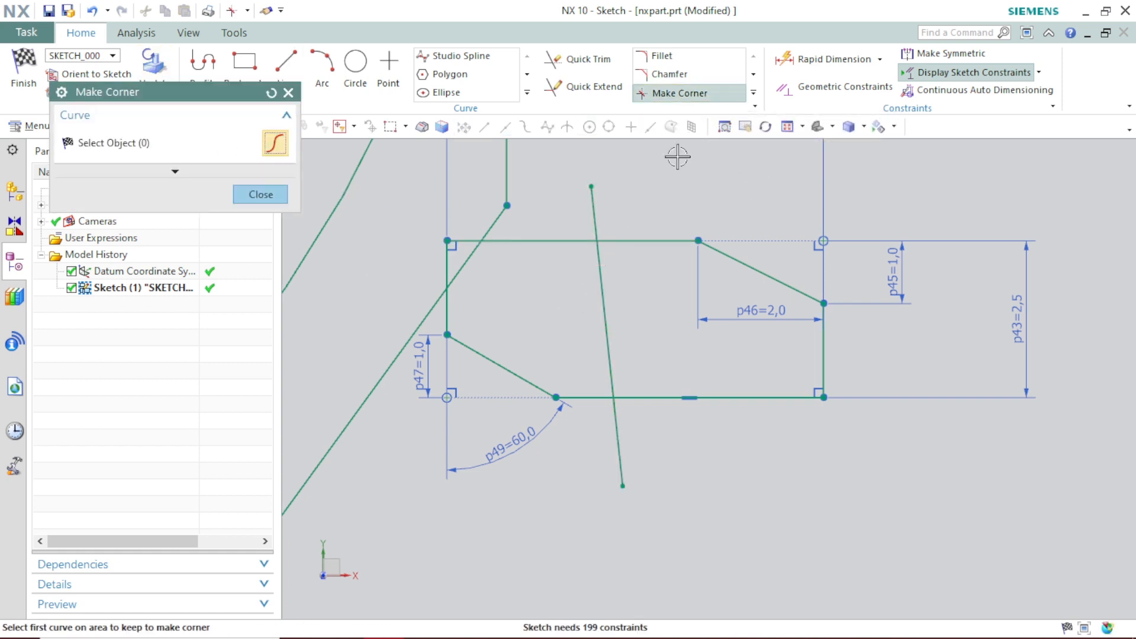
{"action": "left_click", "coordinate": [591, 211]}
{"action": "left_click", "coordinate": [669, 239]}
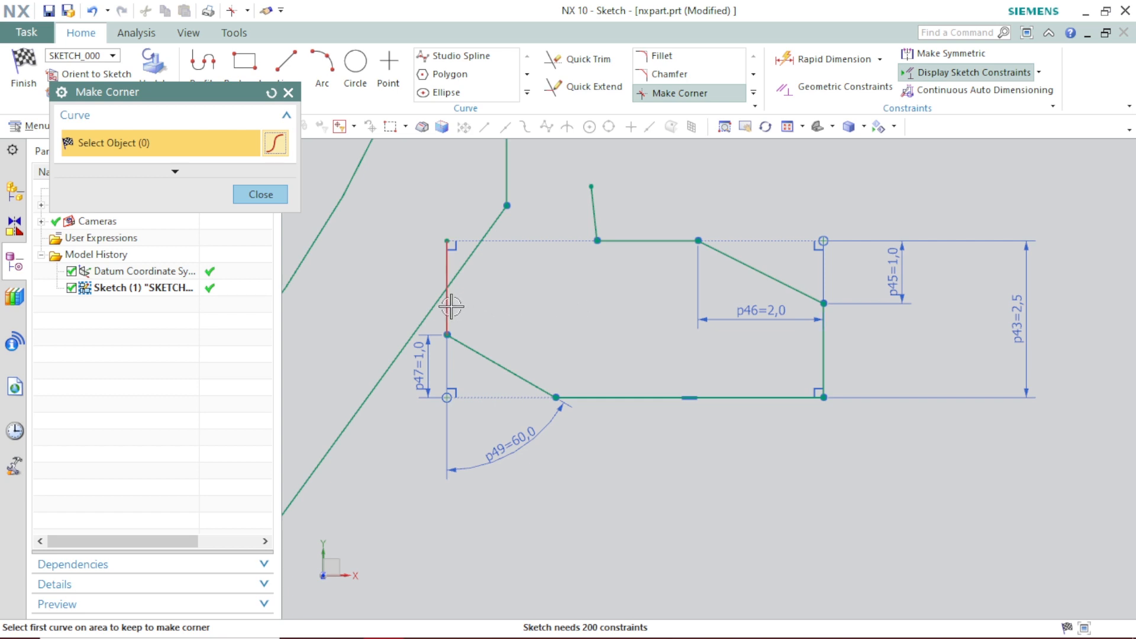
Make a corner between the long diagonal line's lower part and the lower portion of the rectangle's left edge.
{"action": "scroll", "coordinate": [450, 310], "scroll_direction": "up", "scroll_amount": 5}
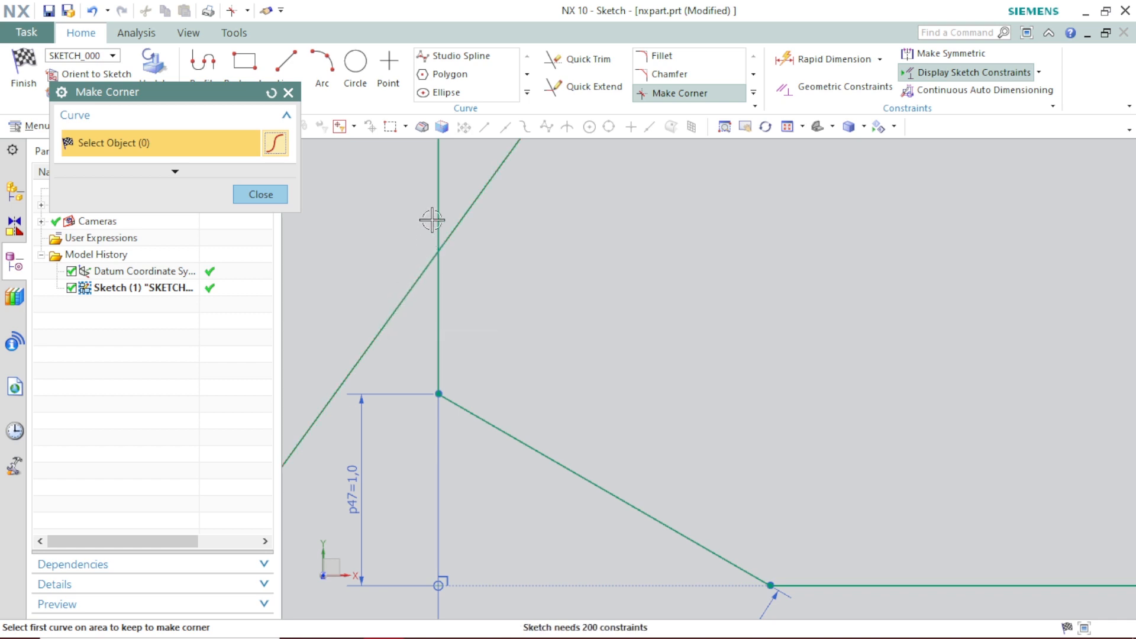
{"action": "left_click", "coordinate": [397, 313]}
{"action": "left_click", "coordinate": [438, 336]}
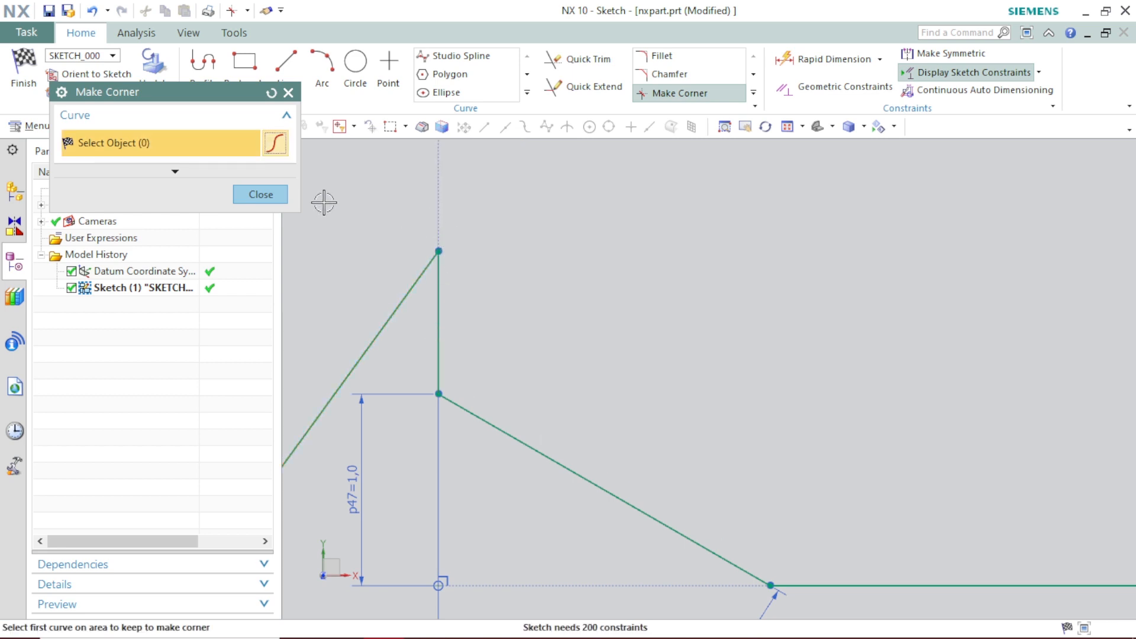
{"action": "left_click", "coordinate": [272, 198]}
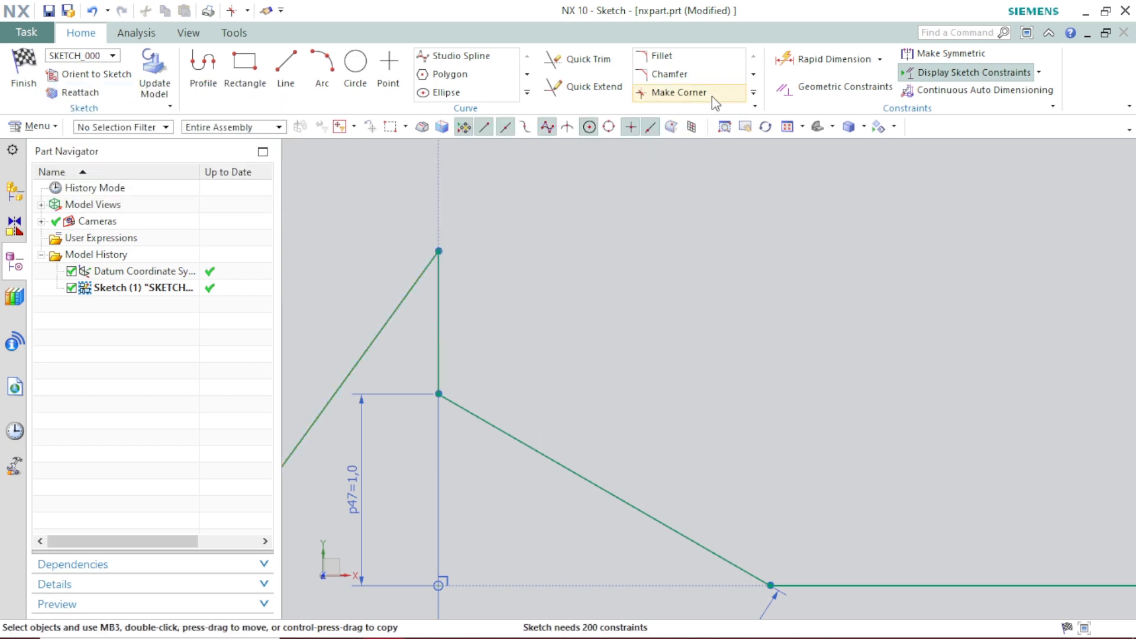
Try moving the rectangle's right vertical edge with Move Curve, using Distance-Angle motion with a distance of 5 mm and an angle of 30°.
{"action": "left_click", "coordinate": [753, 92]}
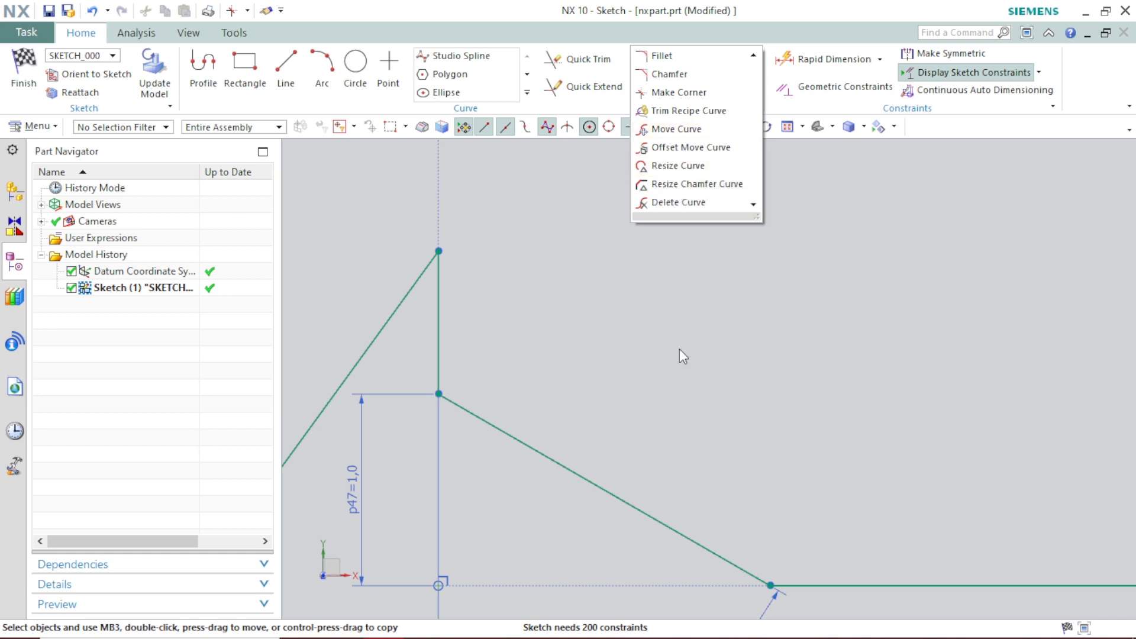
{"action": "scroll", "coordinate": [684, 350], "scroll_direction": "down", "scroll_amount": 8}
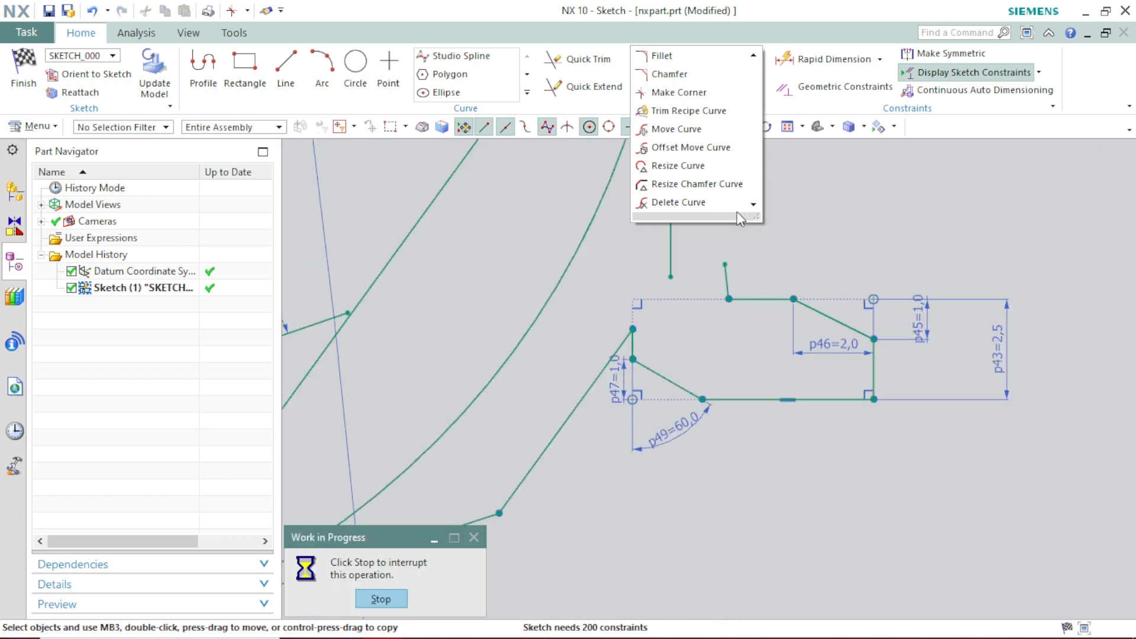
{"action": "left_click", "coordinate": [698, 127]}
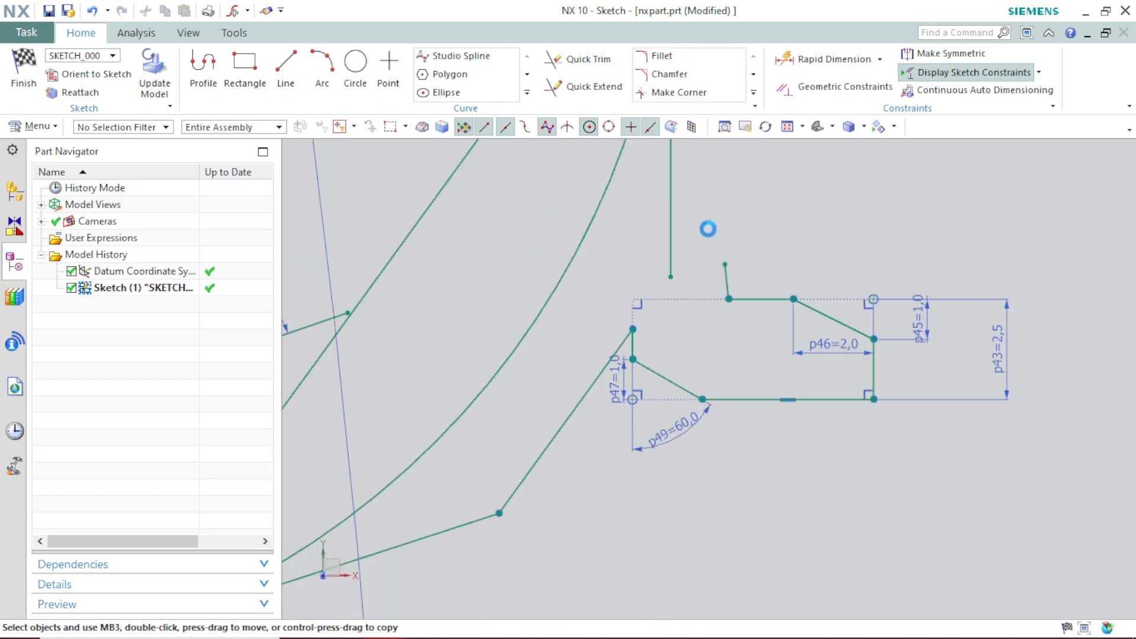
{"action": "left_click", "coordinate": [875, 365]}
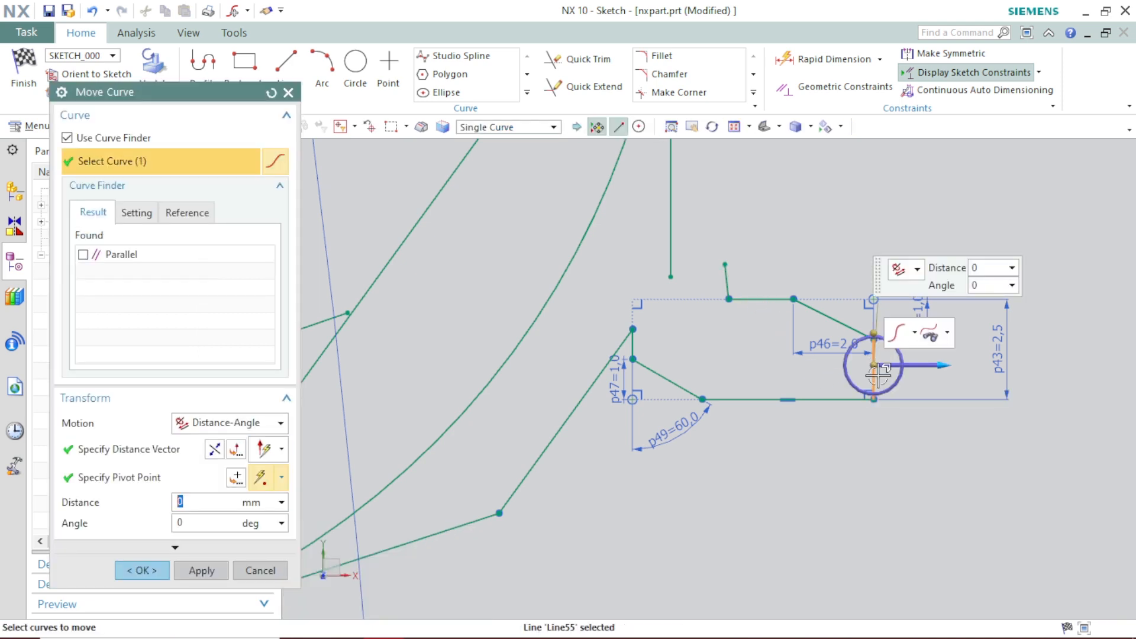
{"action": "left_click", "coordinate": [212, 425]}
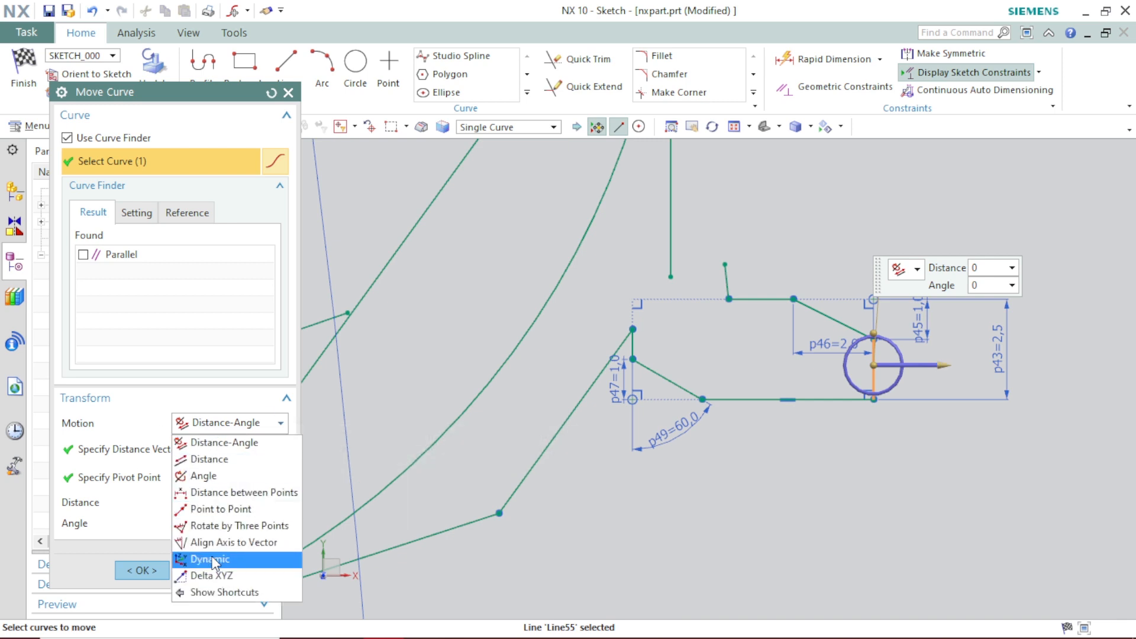
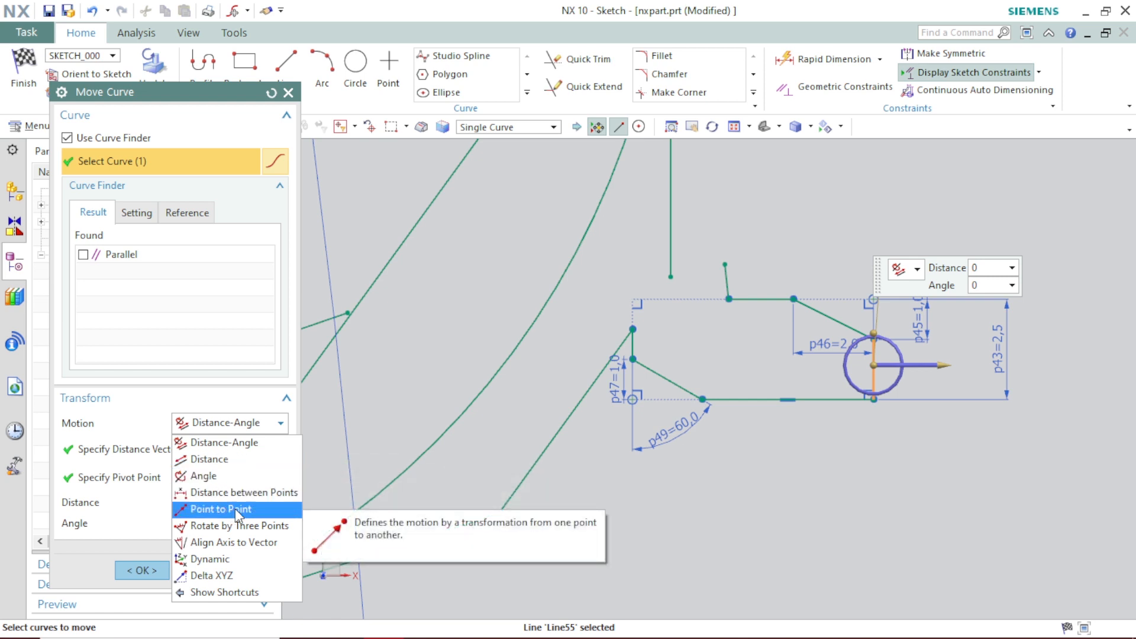
{"action": "left_click", "coordinate": [248, 443]}
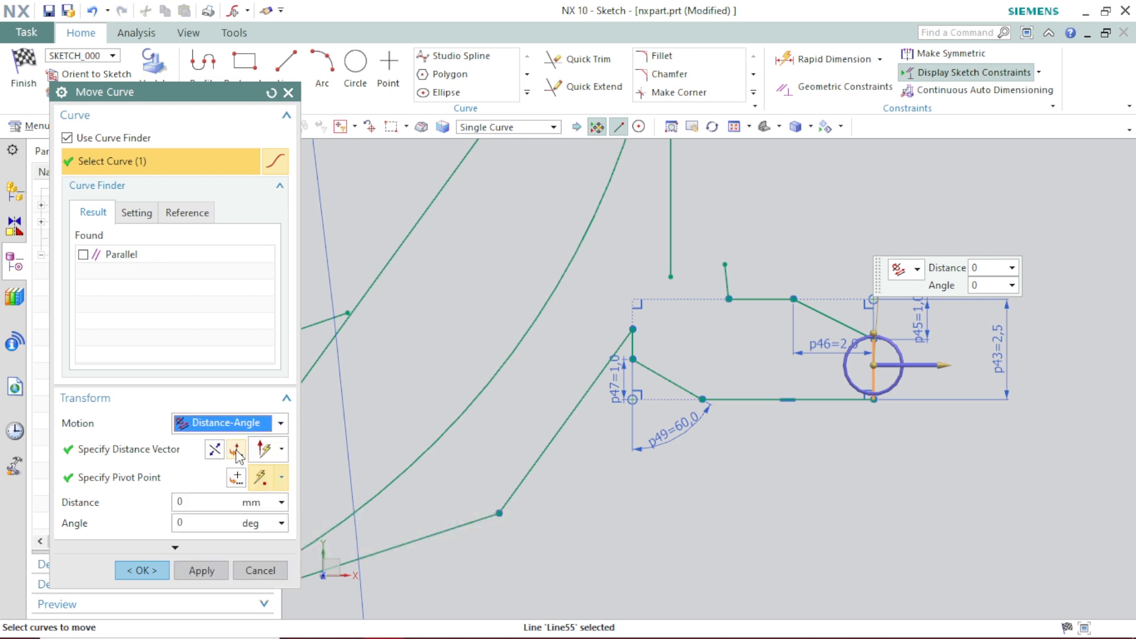
{"action": "left_click", "coordinate": [209, 497]}
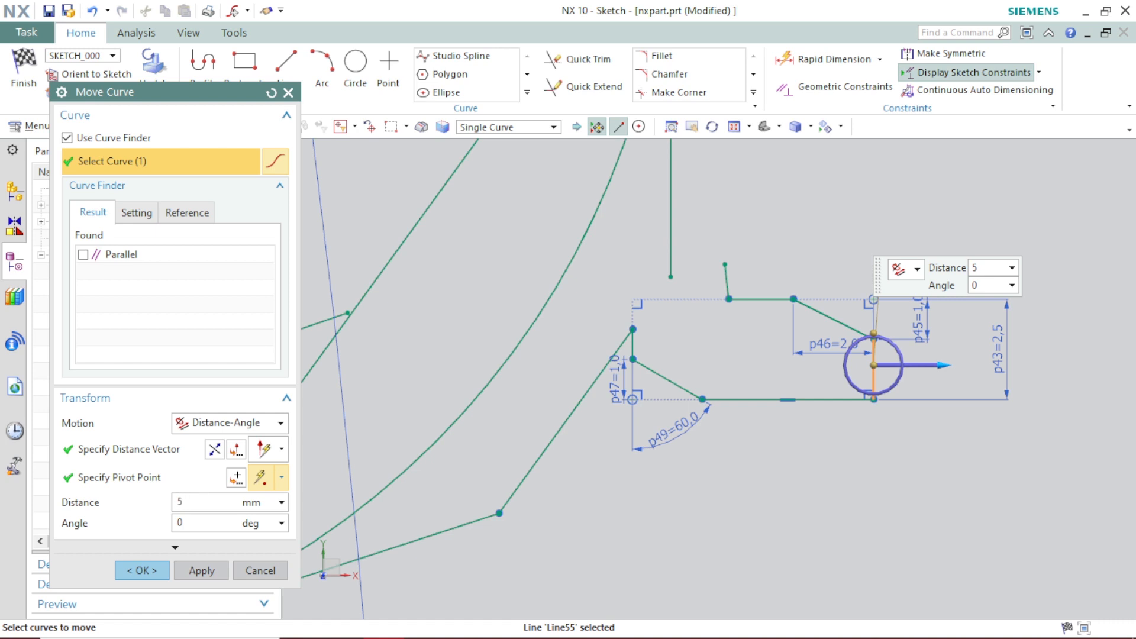
{"action": "key", "text": "Tab"}
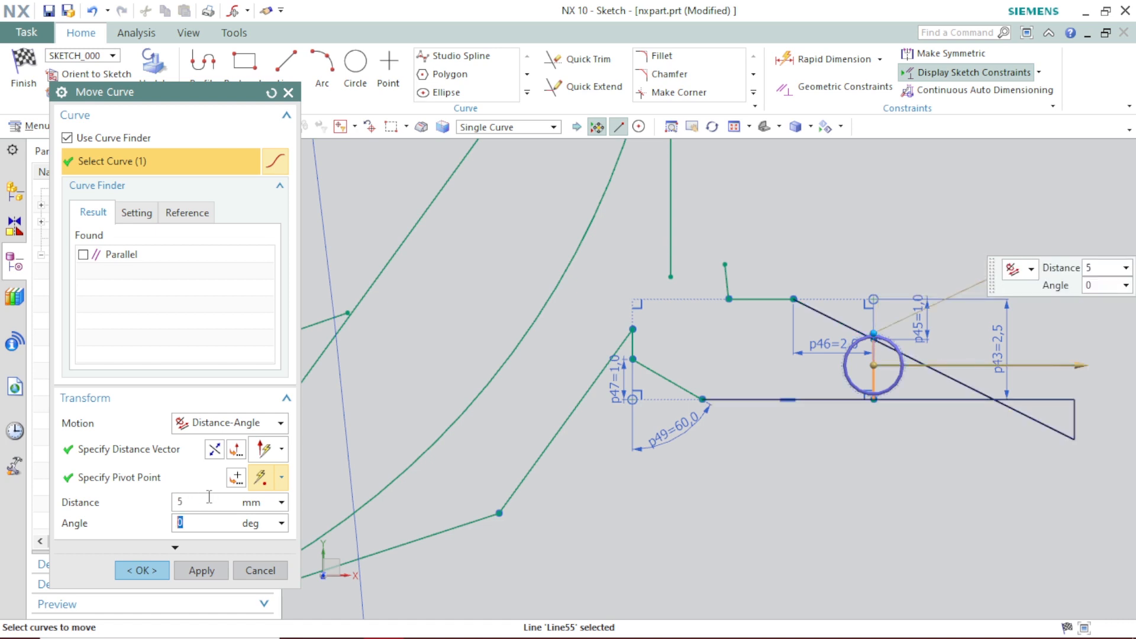
{"action": "type", "text": "30"}
{"action": "key", "text": "Return"}
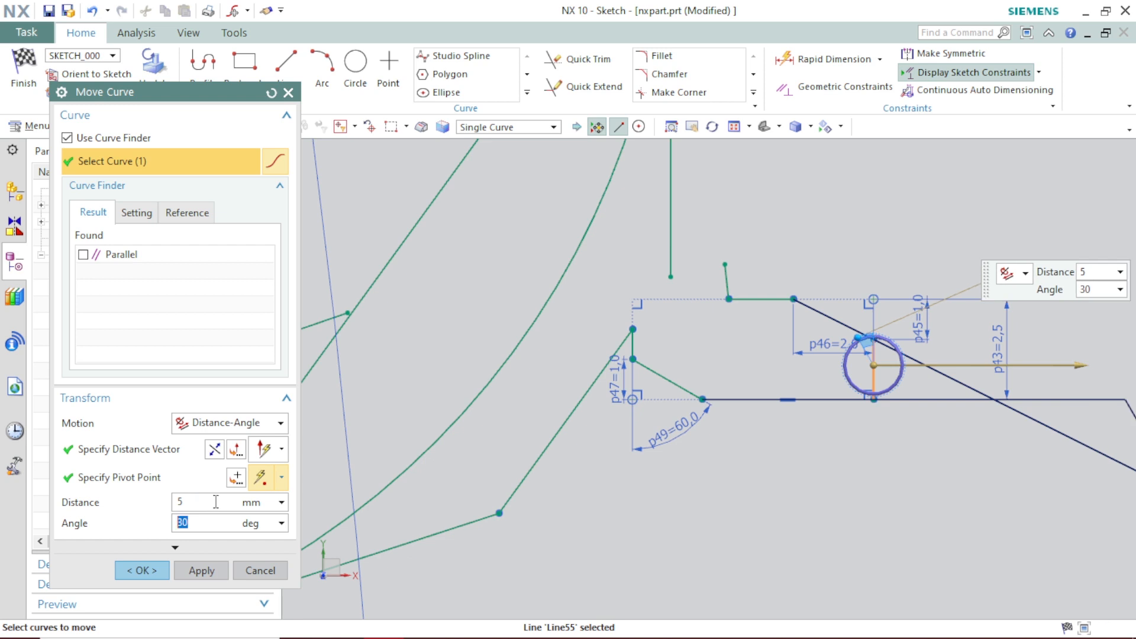
{"action": "scroll", "coordinate": [826, 472], "scroll_direction": "up", "scroll_amount": 4}
{"action": "scroll", "coordinate": [826, 472], "scroll_direction": "down", "scroll_amount": 5}
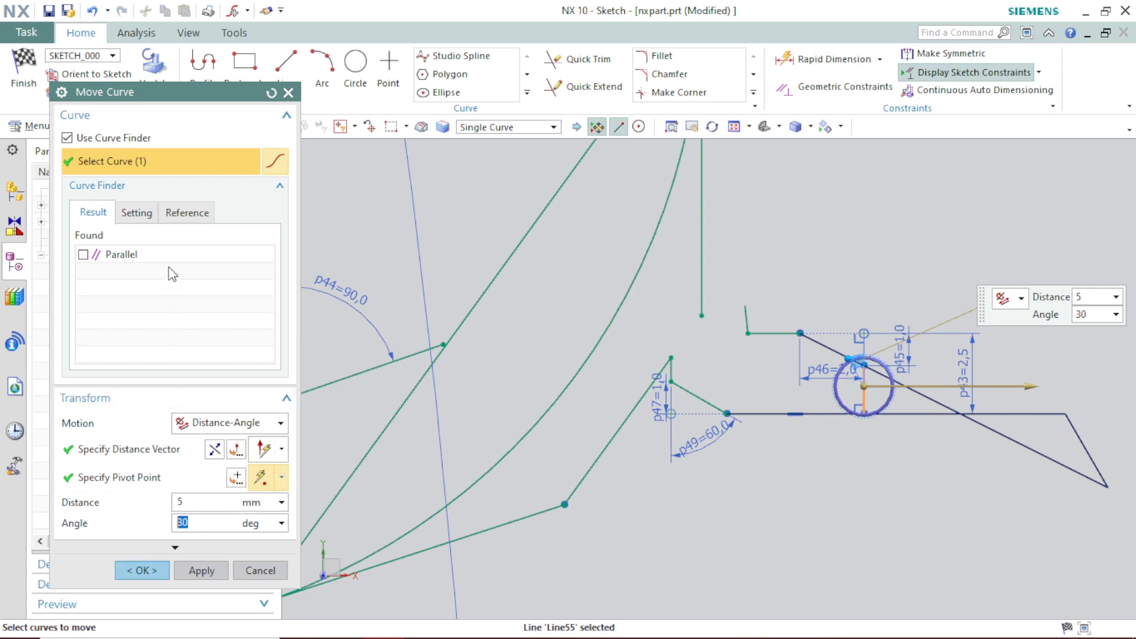
Look through Move Curve's Curve Finder options, try the Maintain size setting on the previewed move, and cancel it.
{"action": "left_click", "coordinate": [142, 219]}
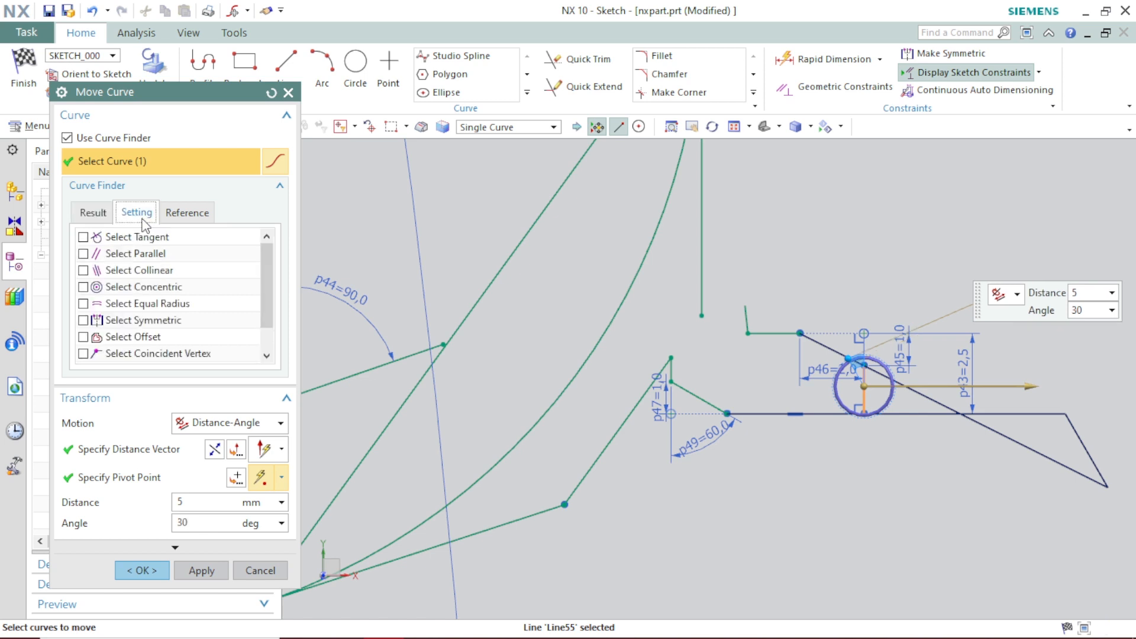
{"action": "left_click", "coordinate": [200, 218]}
{"action": "left_click", "coordinate": [147, 216]}
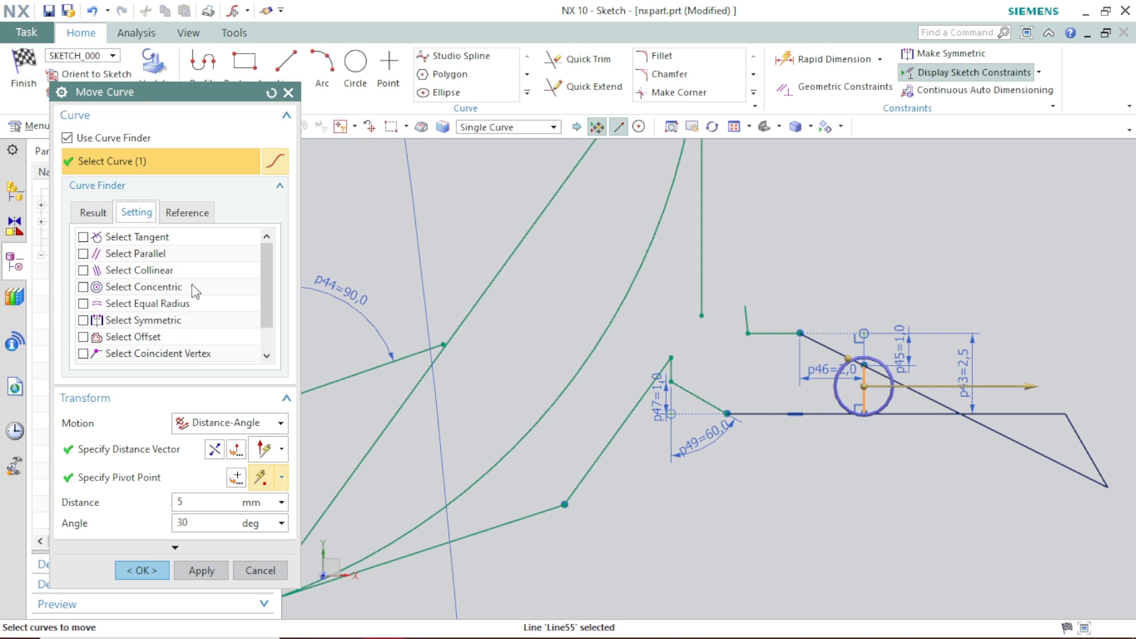
{"action": "left_click_drag", "start_coordinate": [267, 323], "coordinate": [270, 344]}
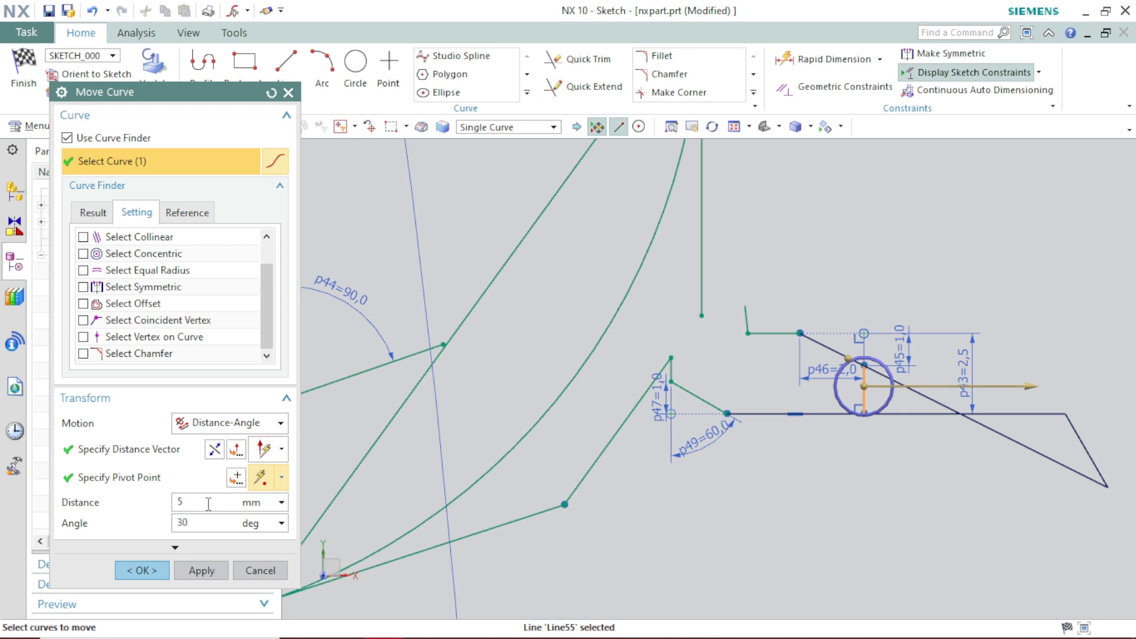
{"action": "left_click", "coordinate": [181, 546]}
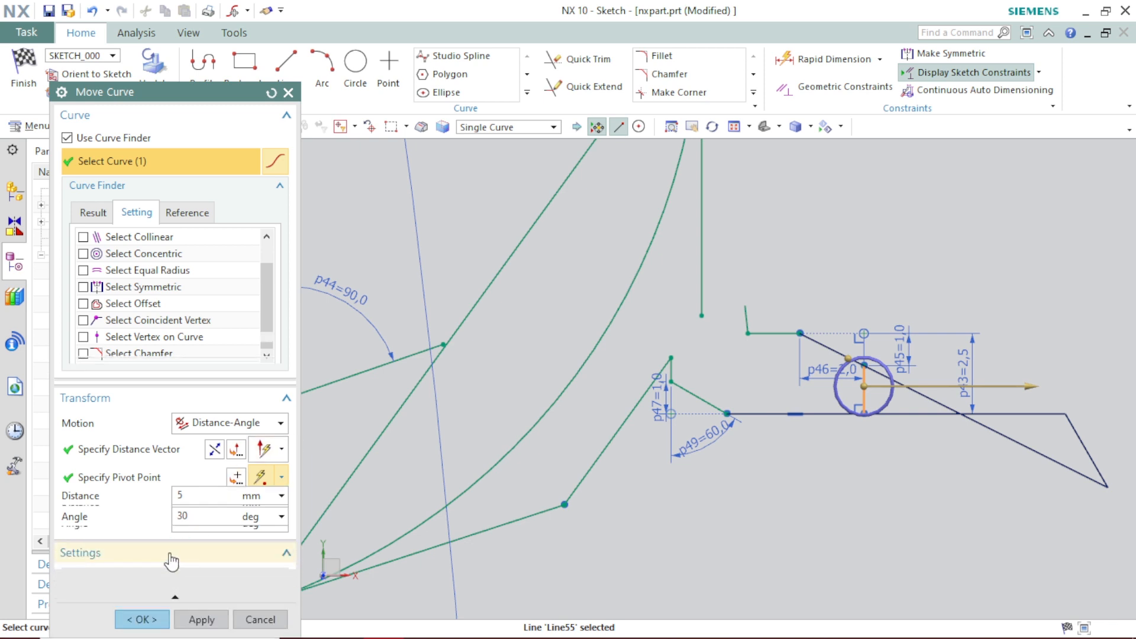
{"action": "left_click", "coordinate": [174, 559]}
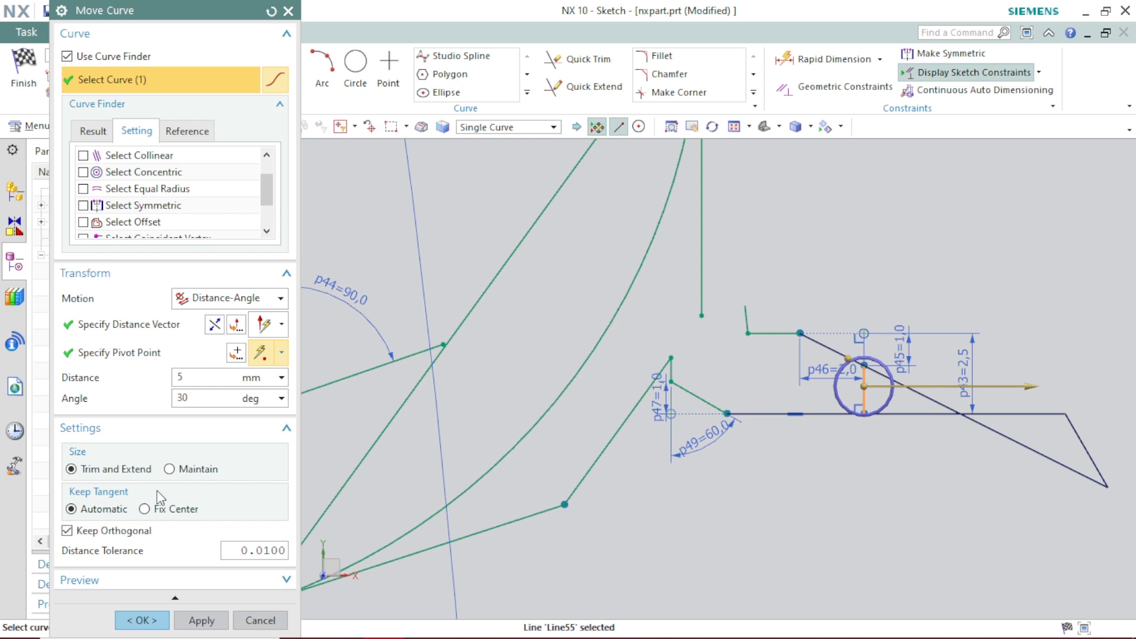
{"action": "left_click", "coordinate": [170, 469]}
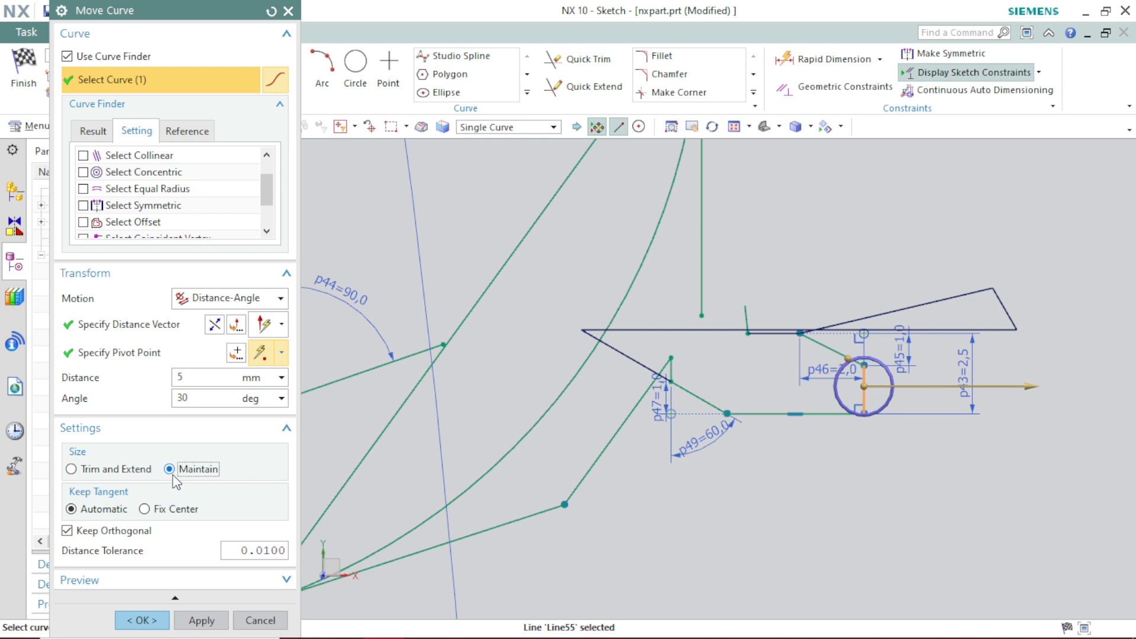
{"action": "left_click", "coordinate": [289, 12]}
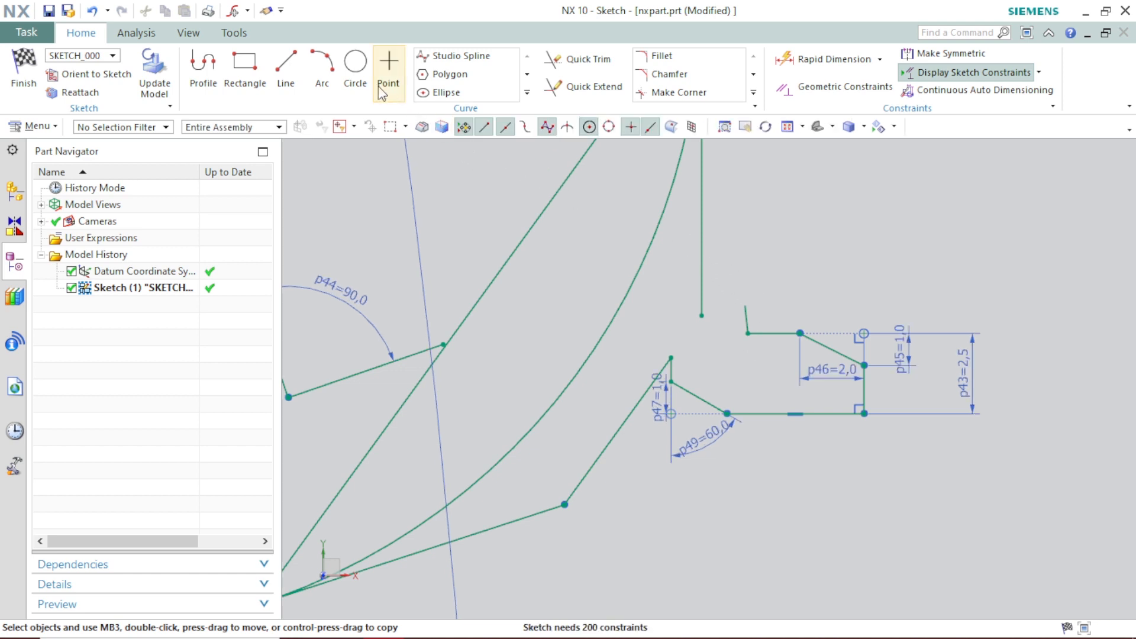
Draw a small circle by its center in the empty area to the right of the chamfered rectangle.
{"action": "left_click", "coordinate": [357, 68]}
{"action": "scroll", "coordinate": [924, 332], "scroll_direction": "up", "scroll_amount": 3}
{"action": "scroll", "coordinate": [974, 406], "scroll_direction": "down", "scroll_amount": 8}
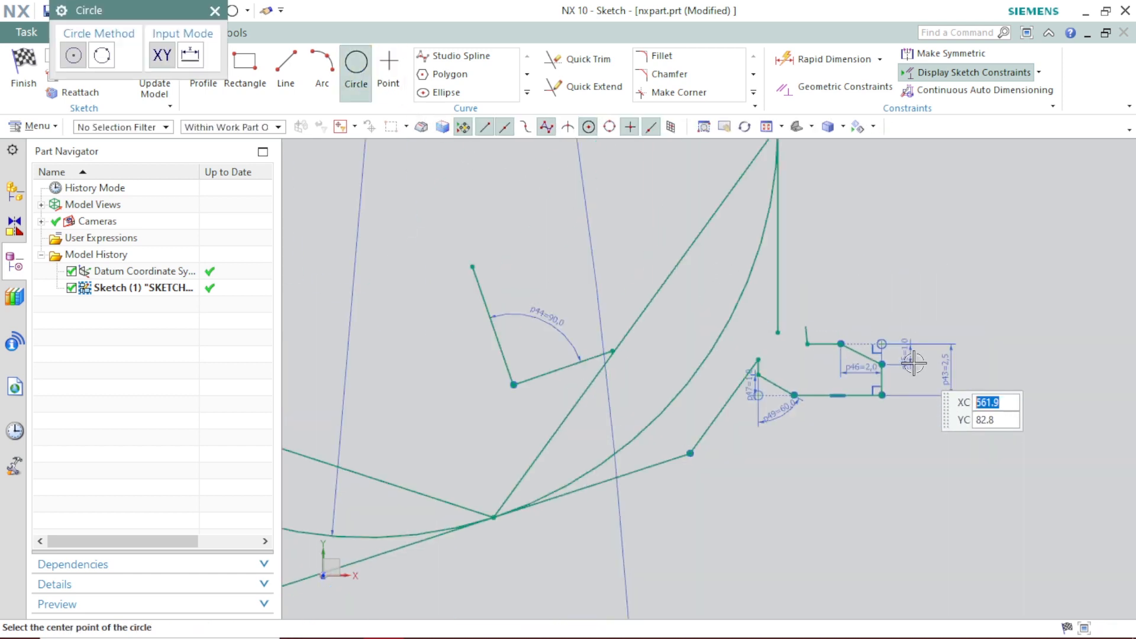
{"action": "scroll", "coordinate": [1065, 397], "scroll_direction": "up", "scroll_amount": 5}
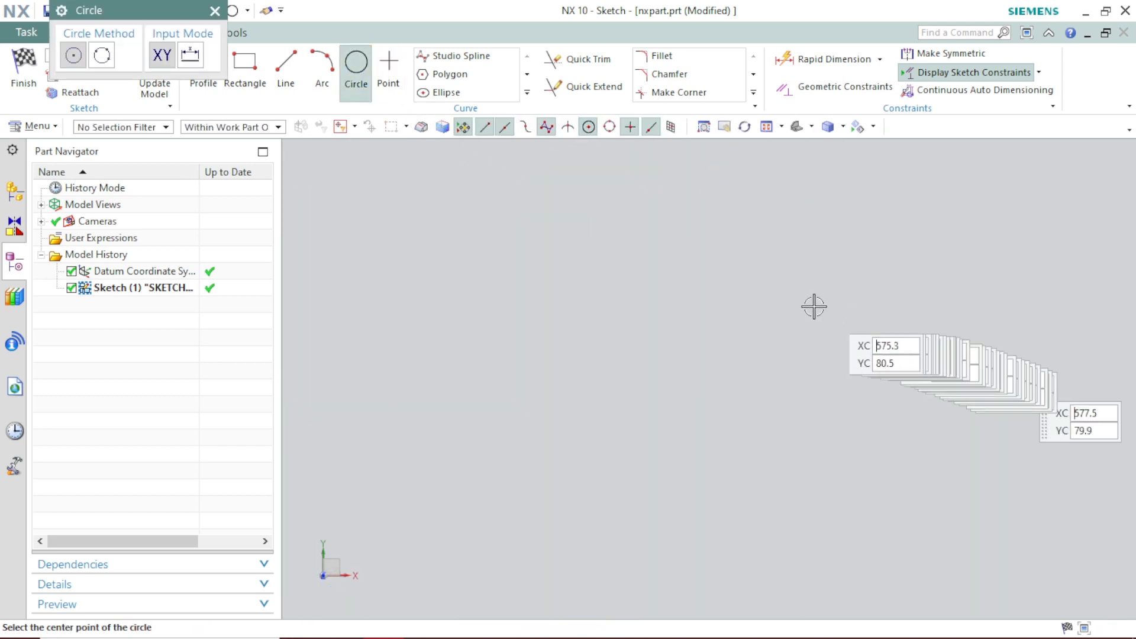
{"action": "left_click", "coordinate": [401, 291]}
{"action": "left_click", "coordinate": [432, 330]}
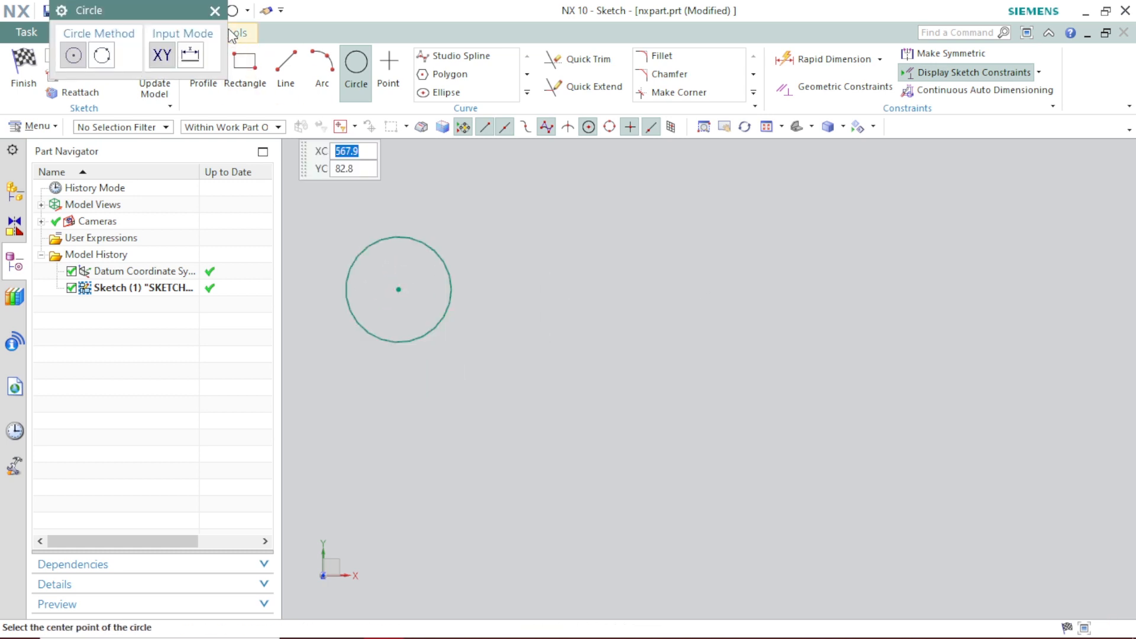
{"action": "left_click", "coordinate": [215, 11]}
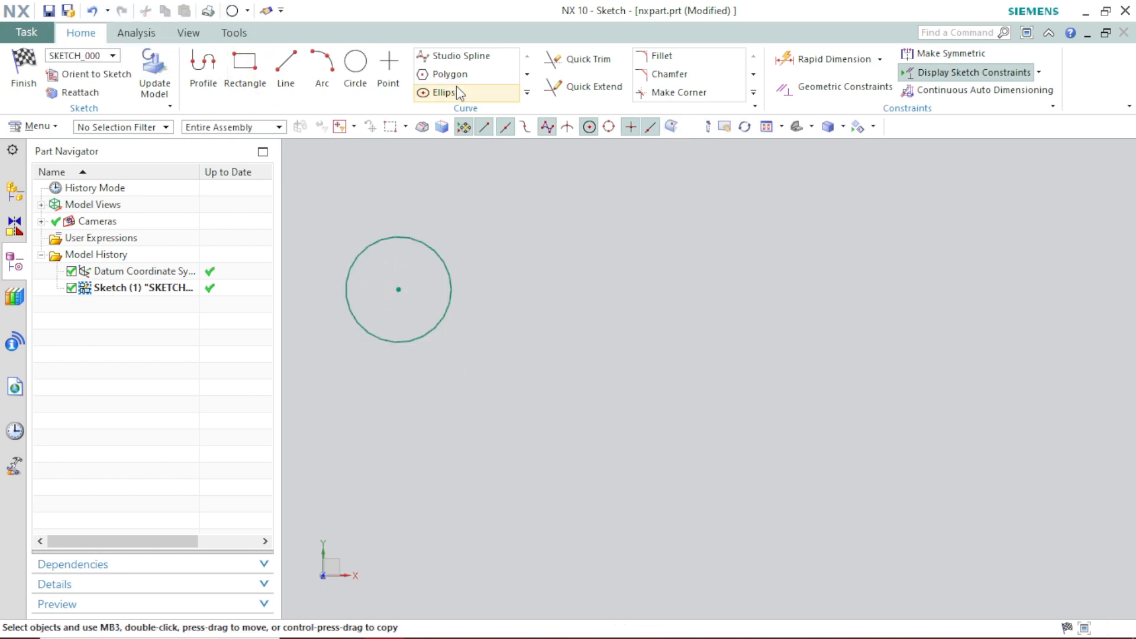
Move the circle with Move Curve, using Distance-Angle motion with a distance of 5 mm and an angle of 30°.
{"action": "left_click", "coordinate": [753, 93]}
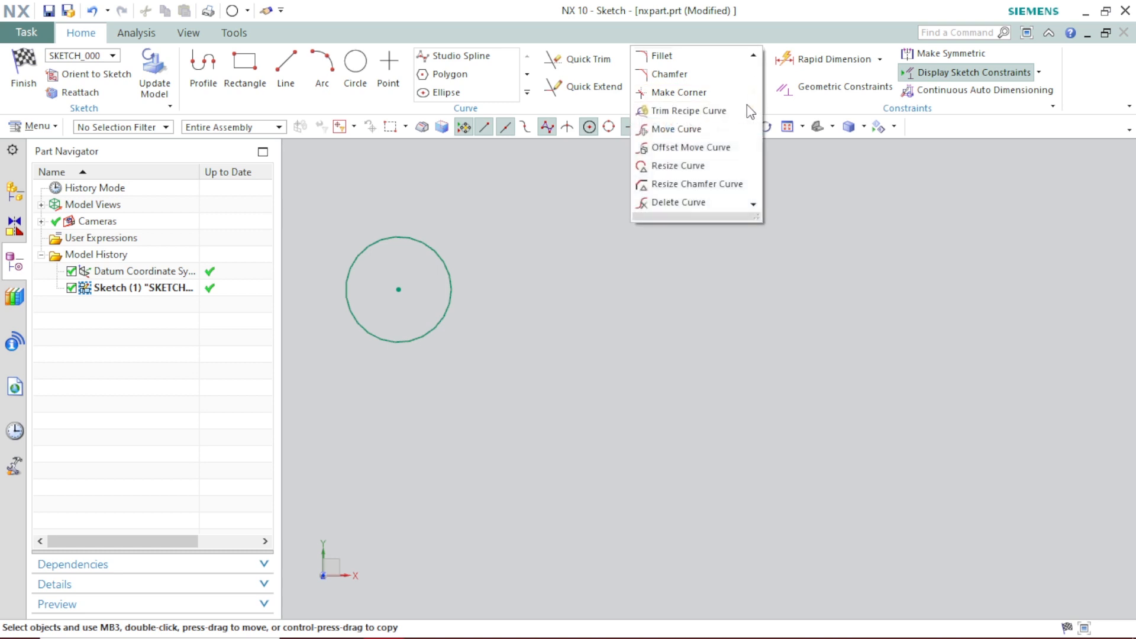
{"action": "left_click", "coordinate": [718, 129]}
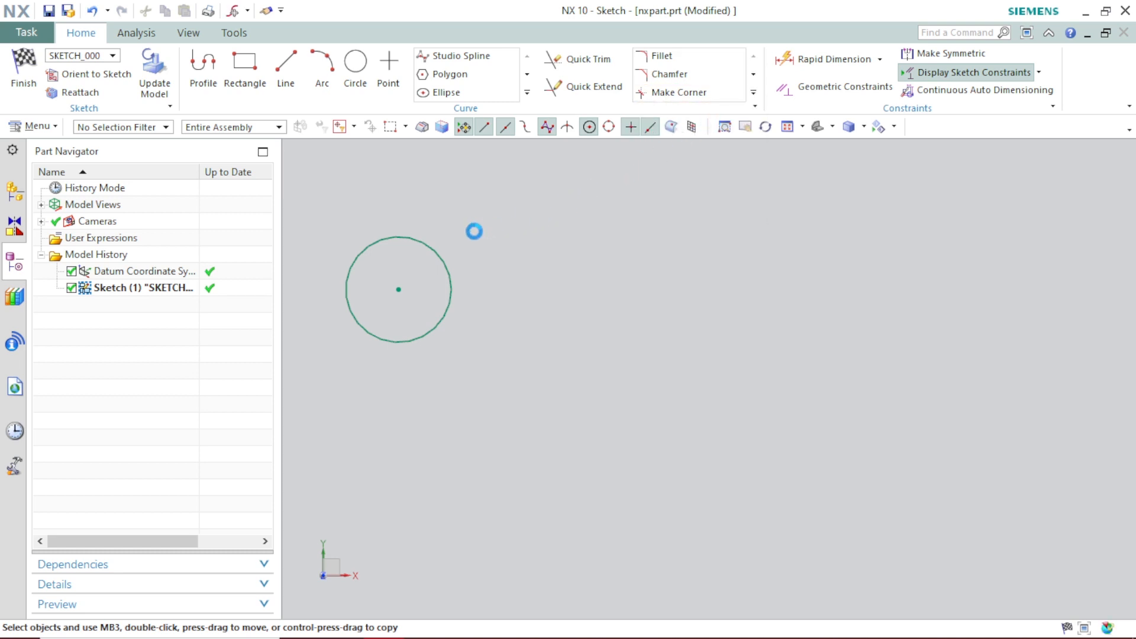
{"action": "left_click", "coordinate": [441, 258]}
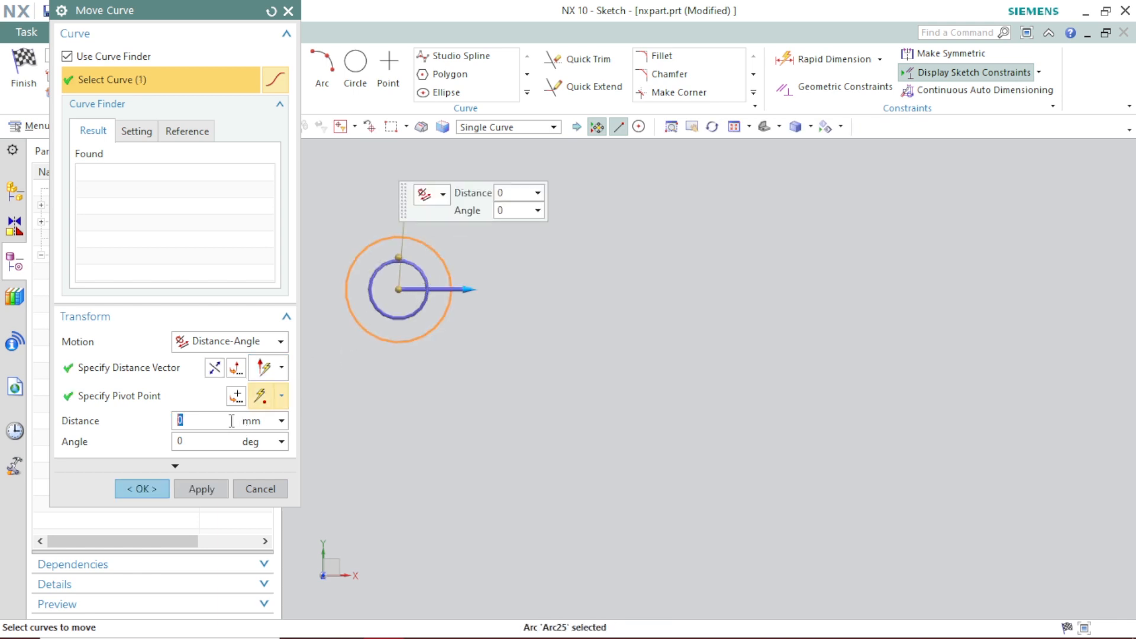
{"action": "key", "text": "Tab"}
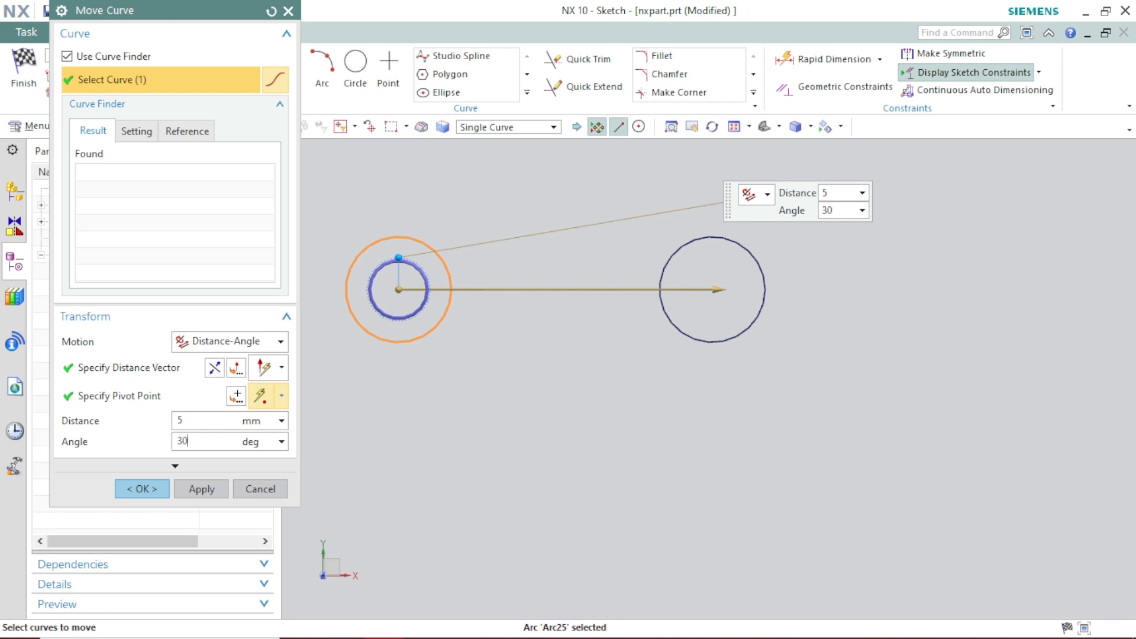
{"action": "key", "text": "Return"}
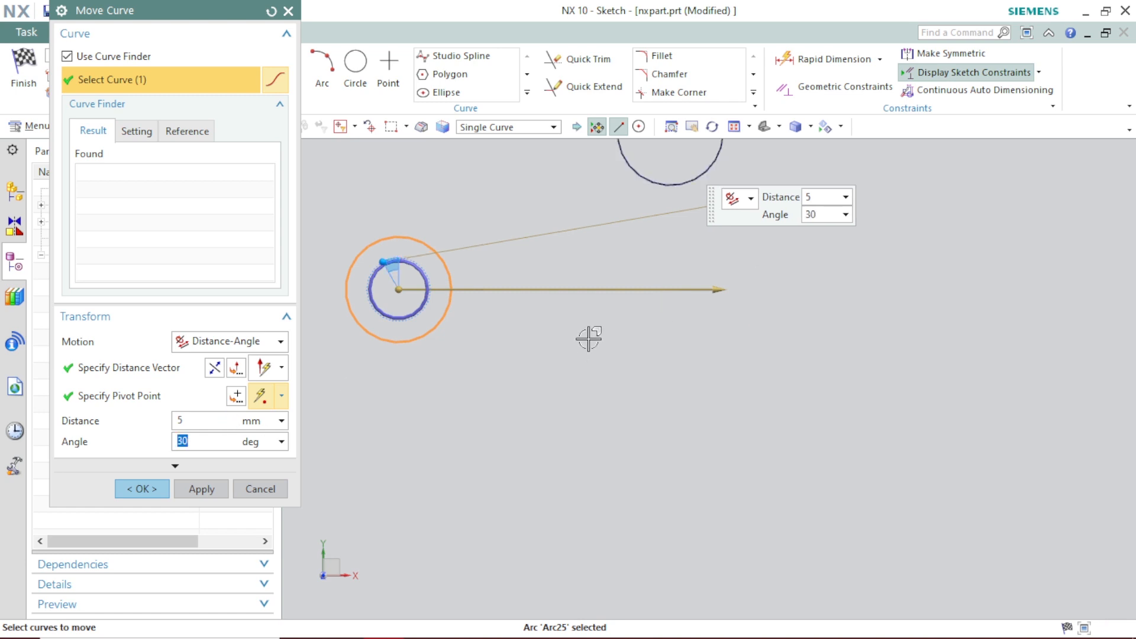
{"action": "scroll", "coordinate": [589, 339], "scroll_direction": "up", "scroll_amount": 2}
{"action": "scroll", "coordinate": [589, 339], "scroll_direction": "down", "scroll_amount": 3}
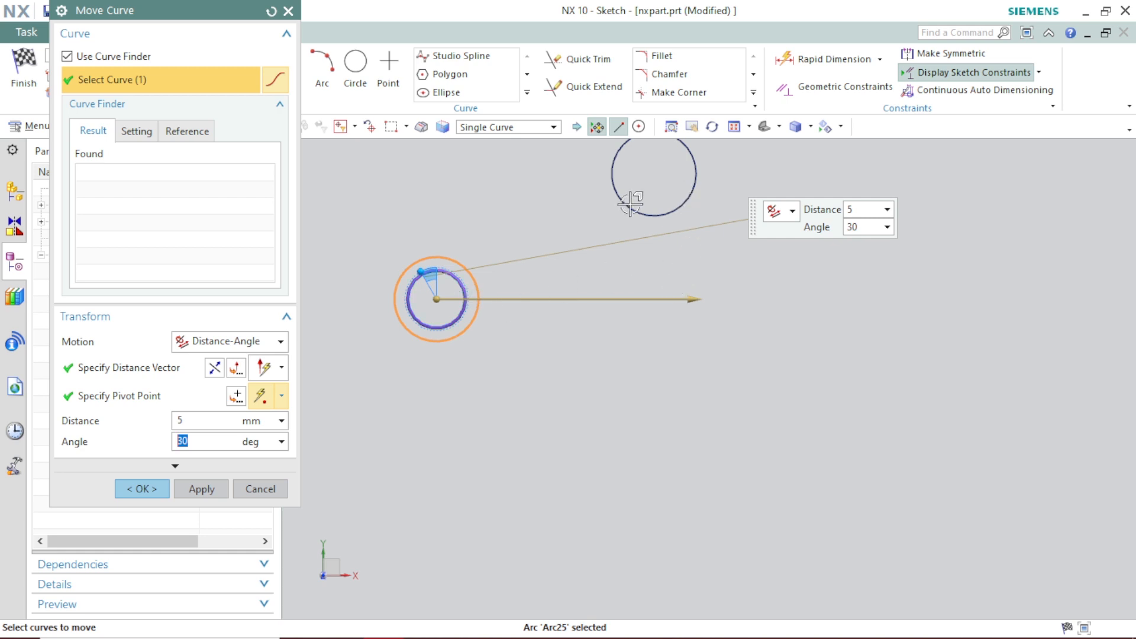
{"action": "left_click", "coordinate": [202, 490]}
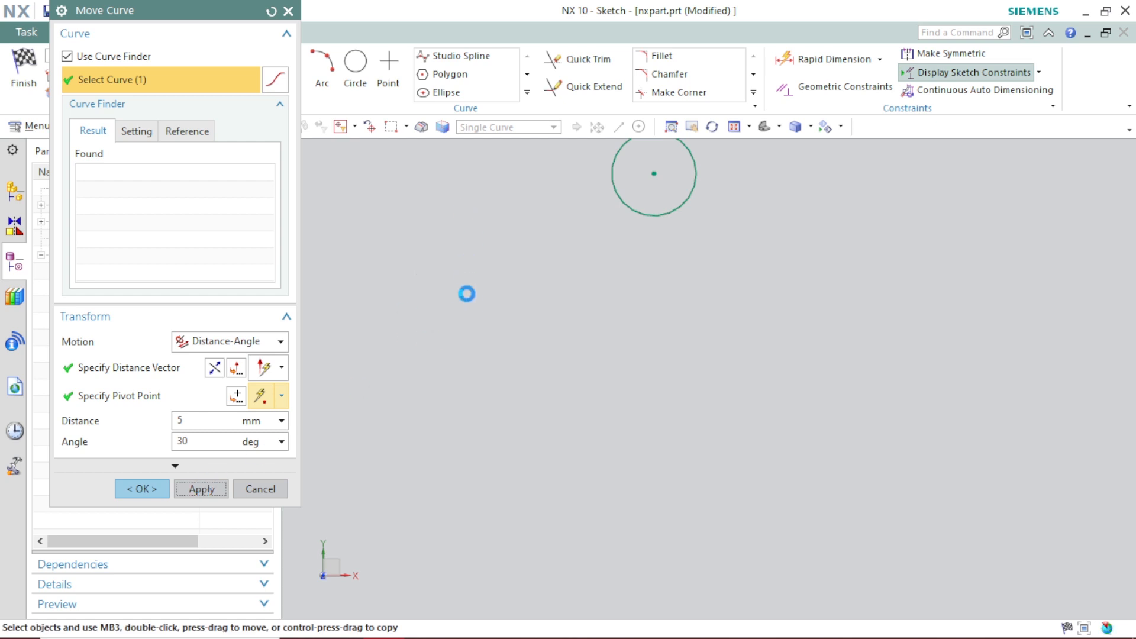
Move the circle with Move Curve's Distance between Points motion, using its center for both points, the horizontal vector and a 5 mm distance.
{"action": "left_click", "coordinate": [225, 346]}
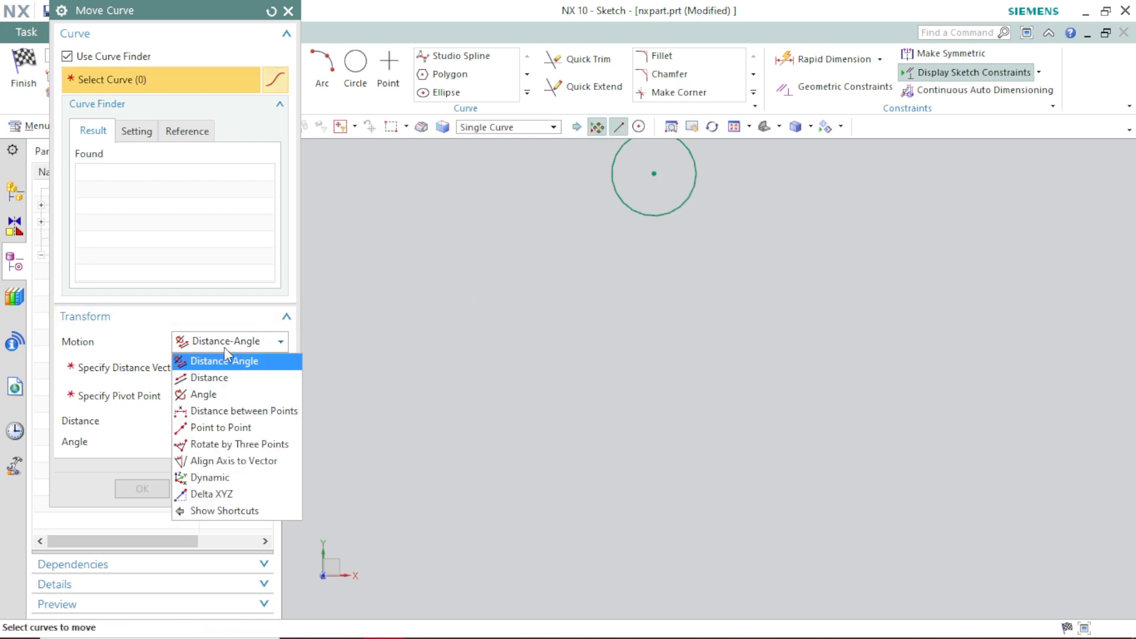
{"action": "left_click", "coordinate": [242, 413]}
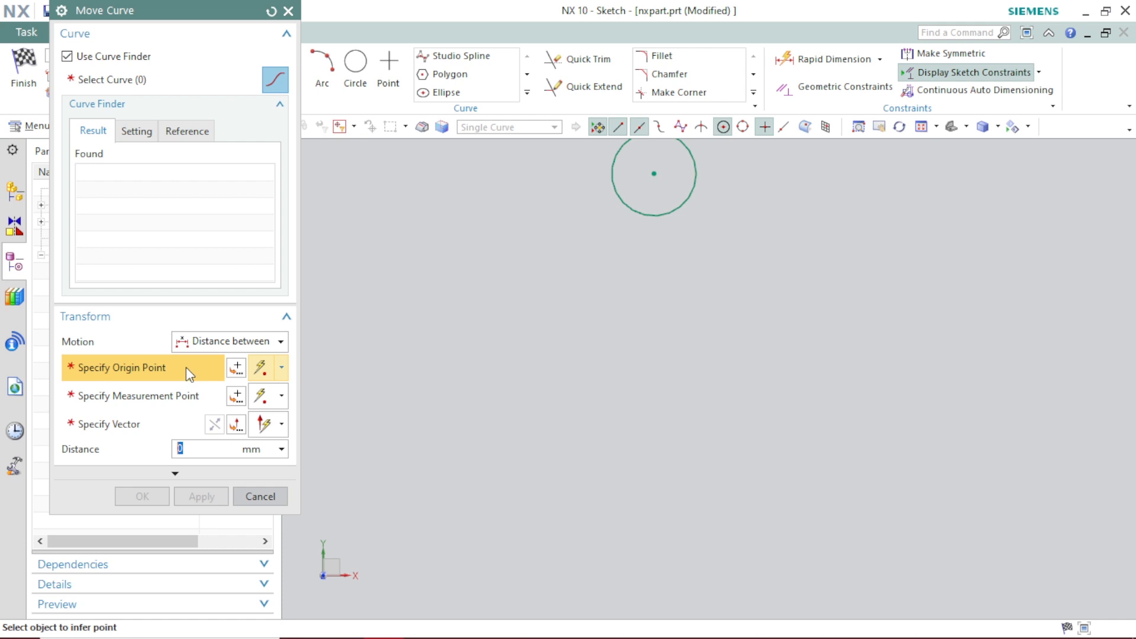
{"action": "left_click", "coordinate": [654, 173]}
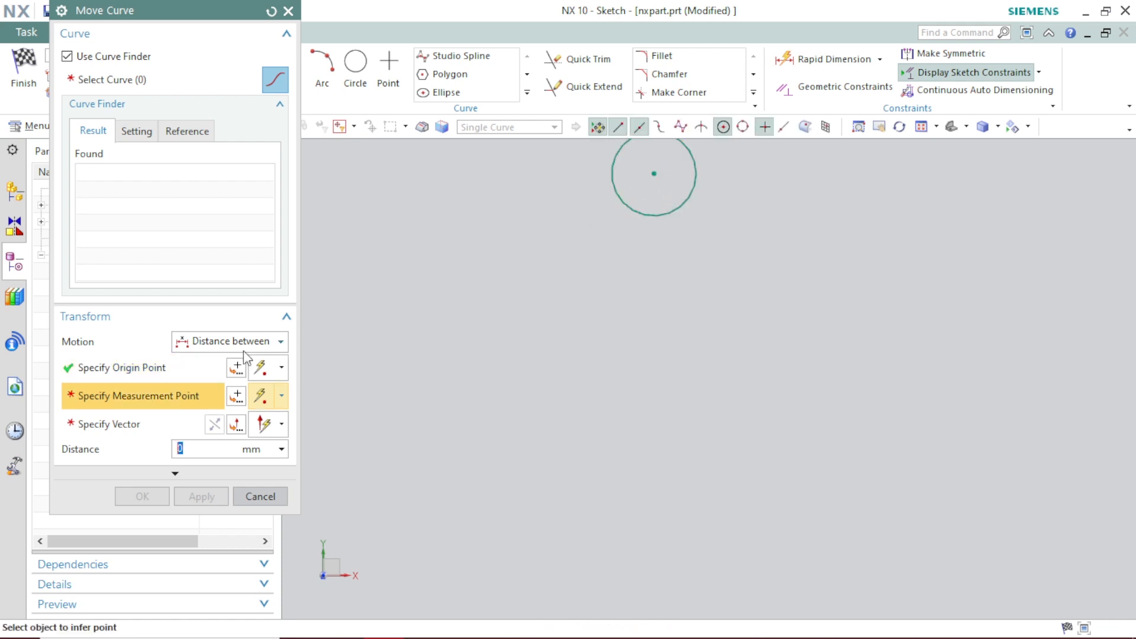
{"action": "left_click", "coordinate": [654, 173]}
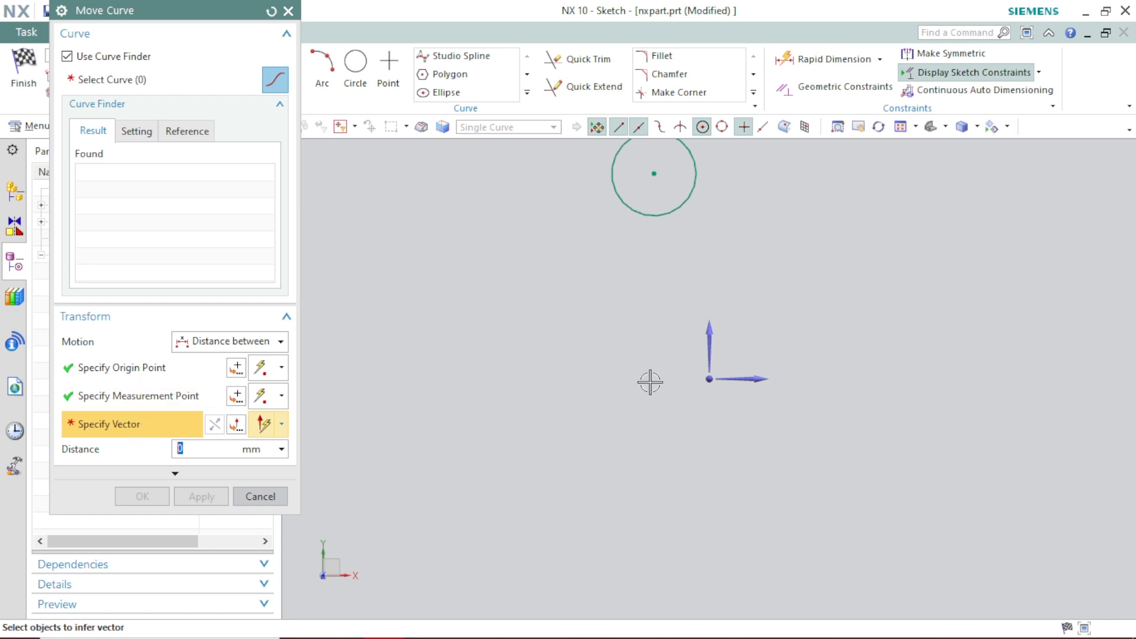
{"action": "left_click", "coordinate": [749, 373]}
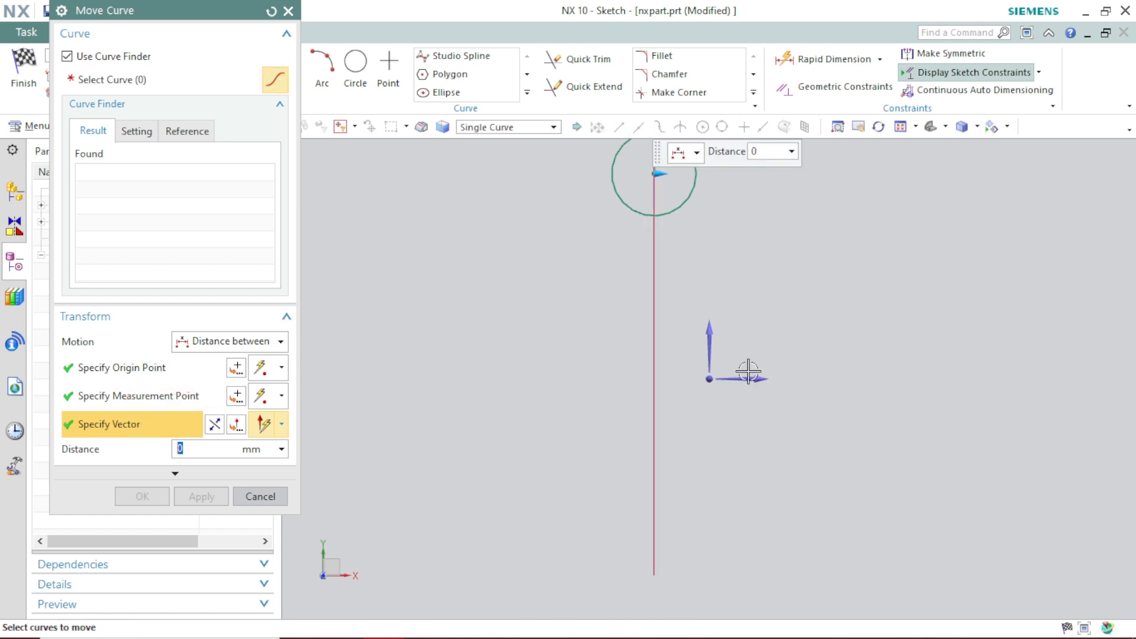
{"action": "scroll", "coordinate": [753, 348], "scroll_direction": "up", "scroll_amount": 2}
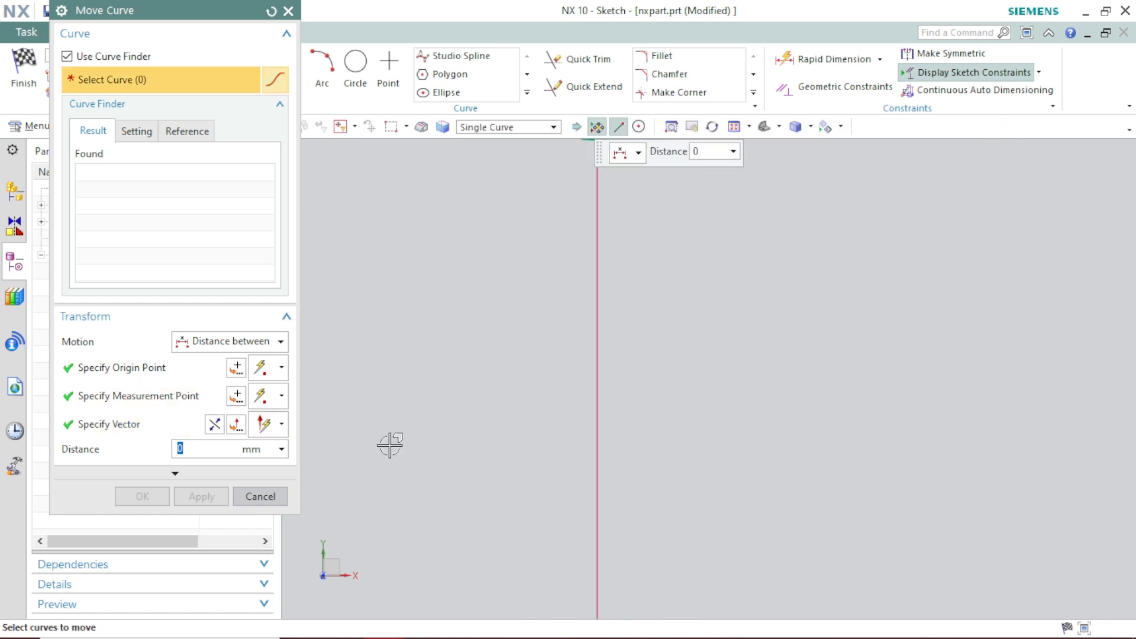
{"action": "scroll", "coordinate": [569, 408], "scroll_direction": "down", "scroll_amount": 4}
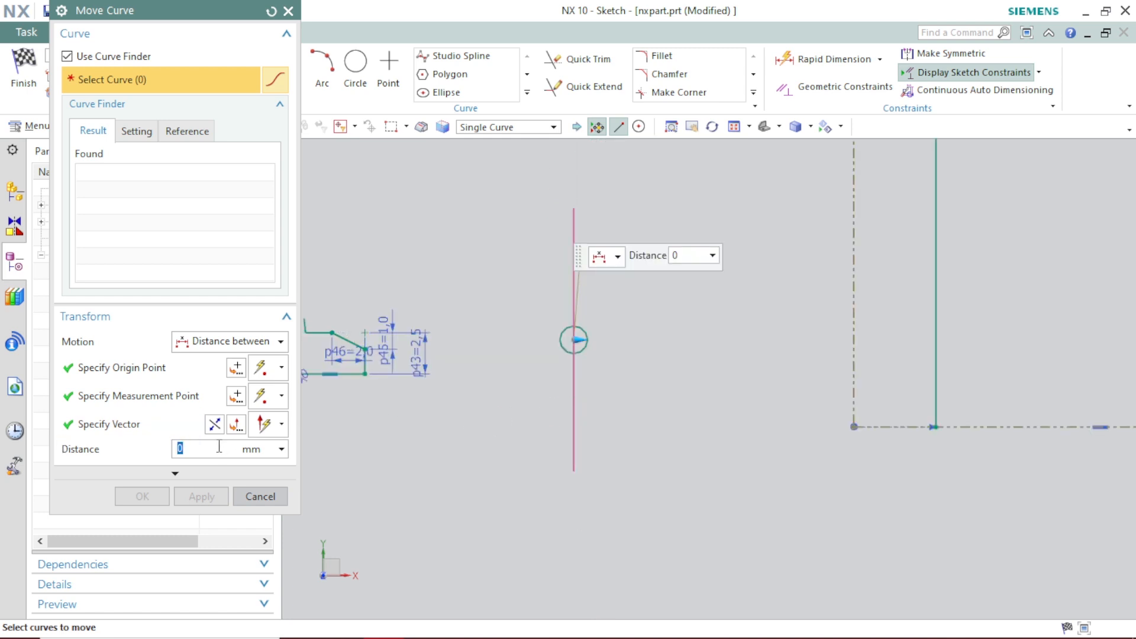
{"action": "key", "text": "Return"}
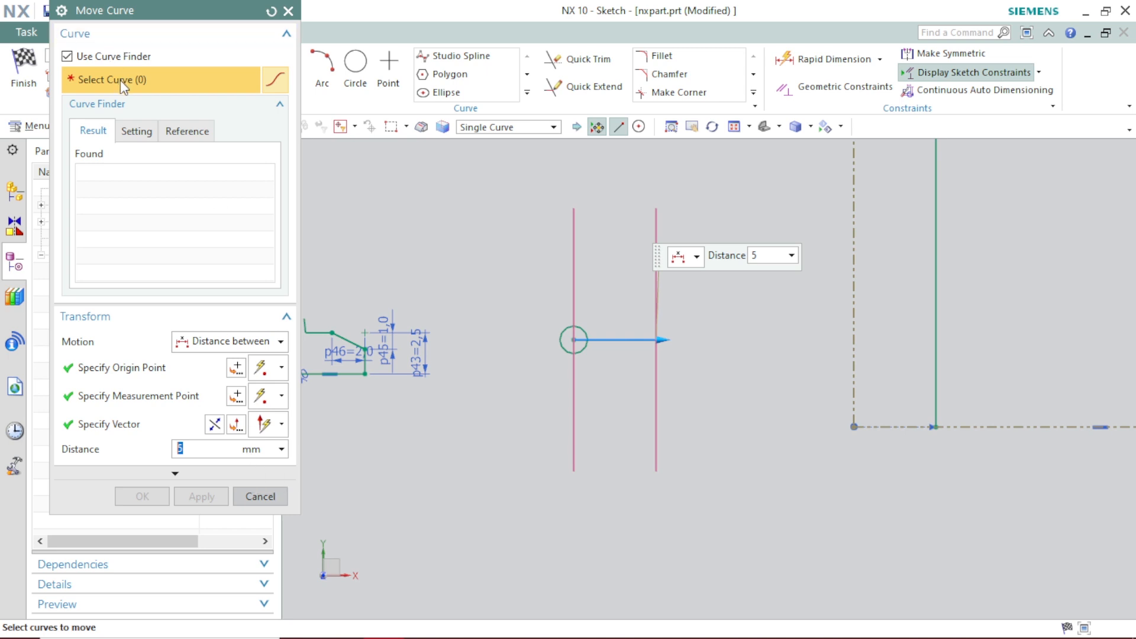
{"action": "left_click", "coordinate": [565, 332]}
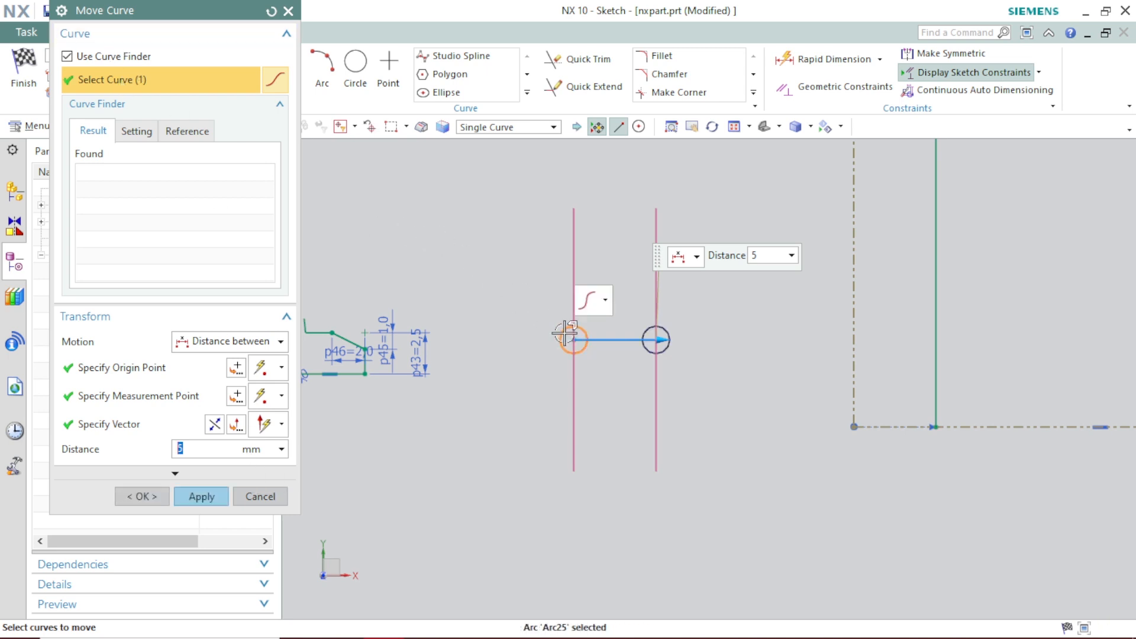
{"action": "left_click", "coordinate": [199, 496]}
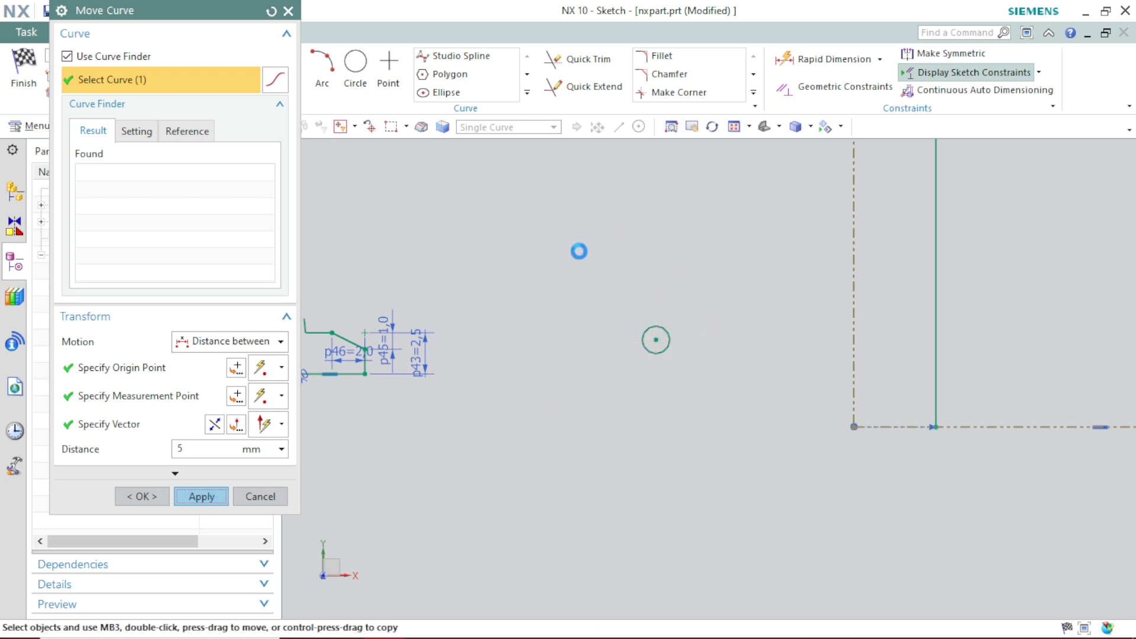
Move the circle with Point to Point motion, from its center to the lower endpoint of the vertical line.
{"action": "left_click", "coordinate": [237, 344]}
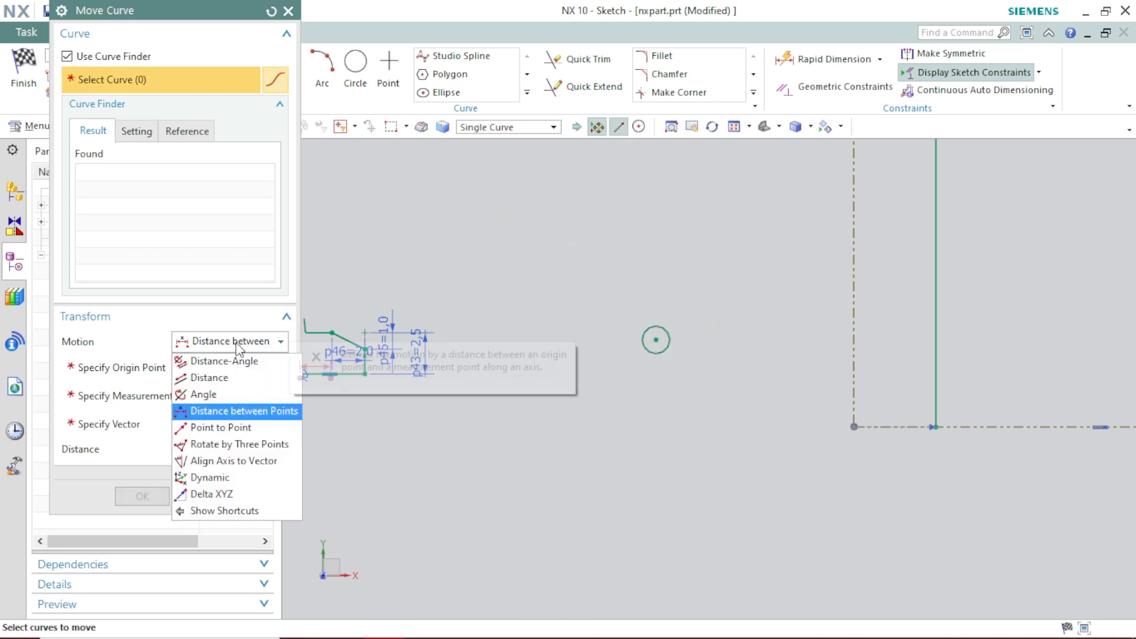
{"action": "left_click", "coordinate": [221, 433]}
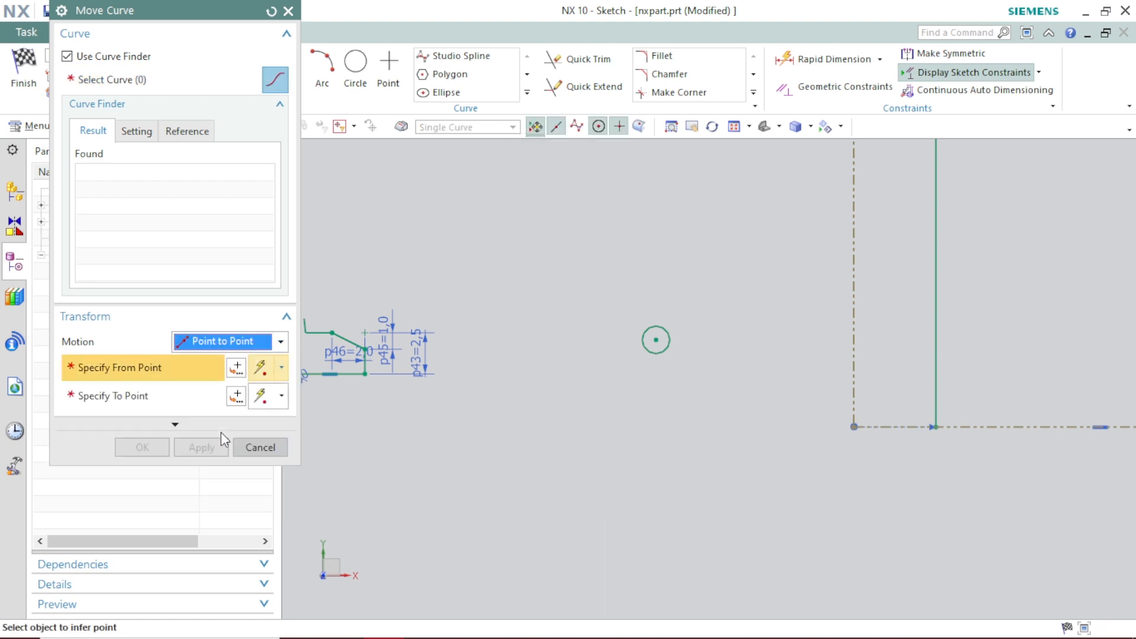
{"action": "left_click", "coordinate": [147, 84]}
{"action": "left_click", "coordinate": [655, 327]}
{"action": "scroll", "coordinate": [657, 323], "scroll_direction": "up", "scroll_amount": 5}
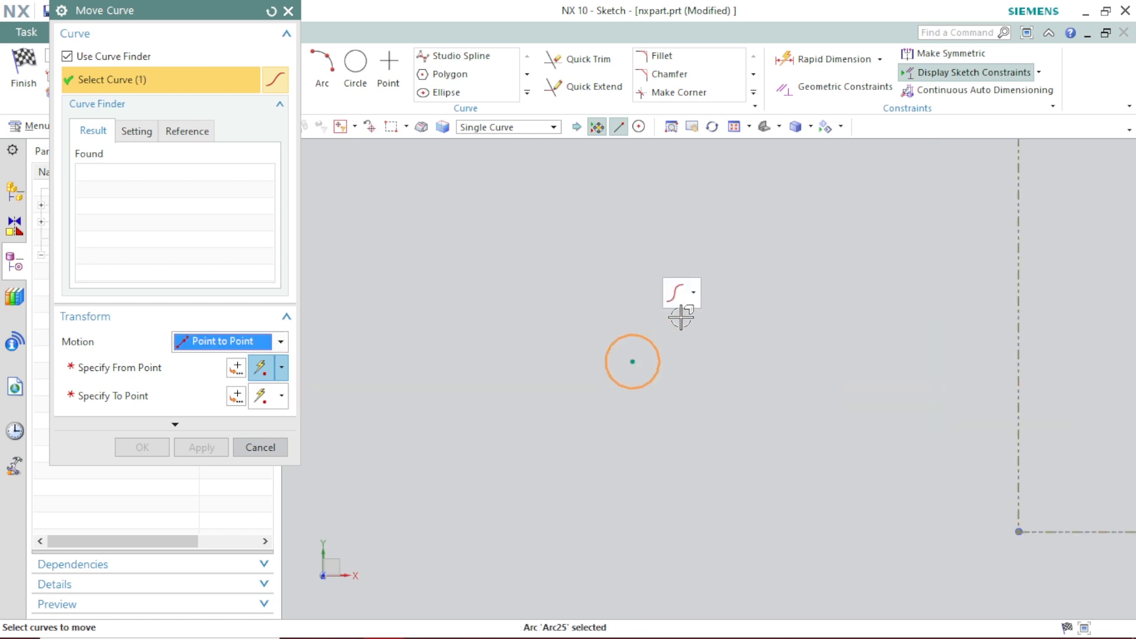
{"action": "left_click", "coordinate": [134, 367]}
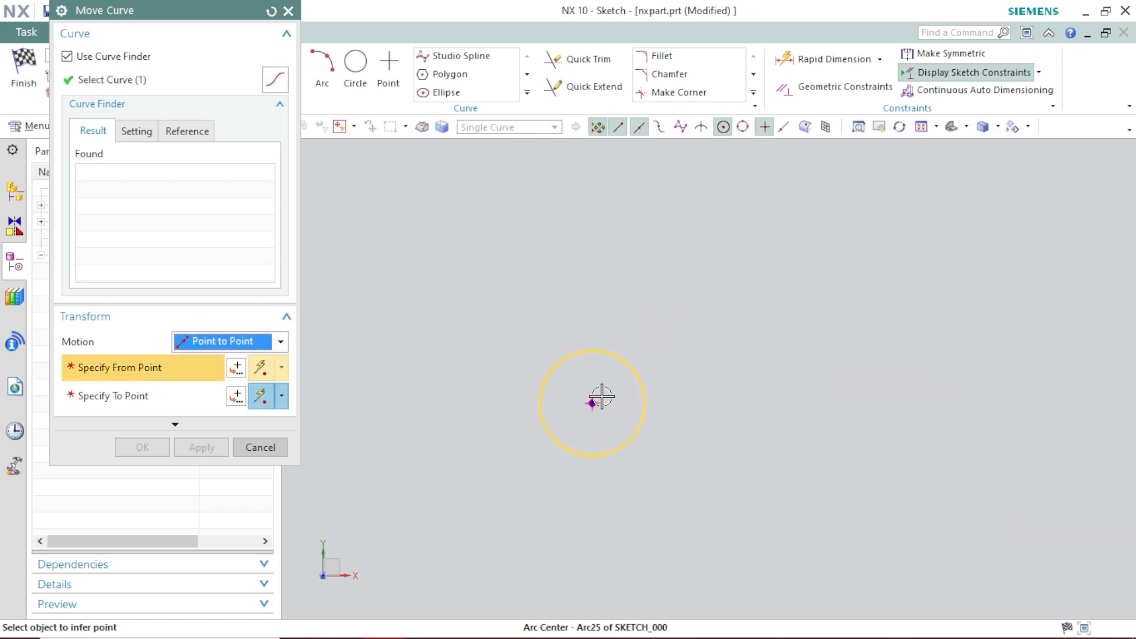
{"action": "left_click", "coordinate": [596, 402]}
{"action": "scroll", "coordinate": [601, 406], "scroll_direction": "up", "scroll_amount": 2}
{"action": "scroll", "coordinate": [604, 411], "scroll_direction": "down", "scroll_amount": 5}
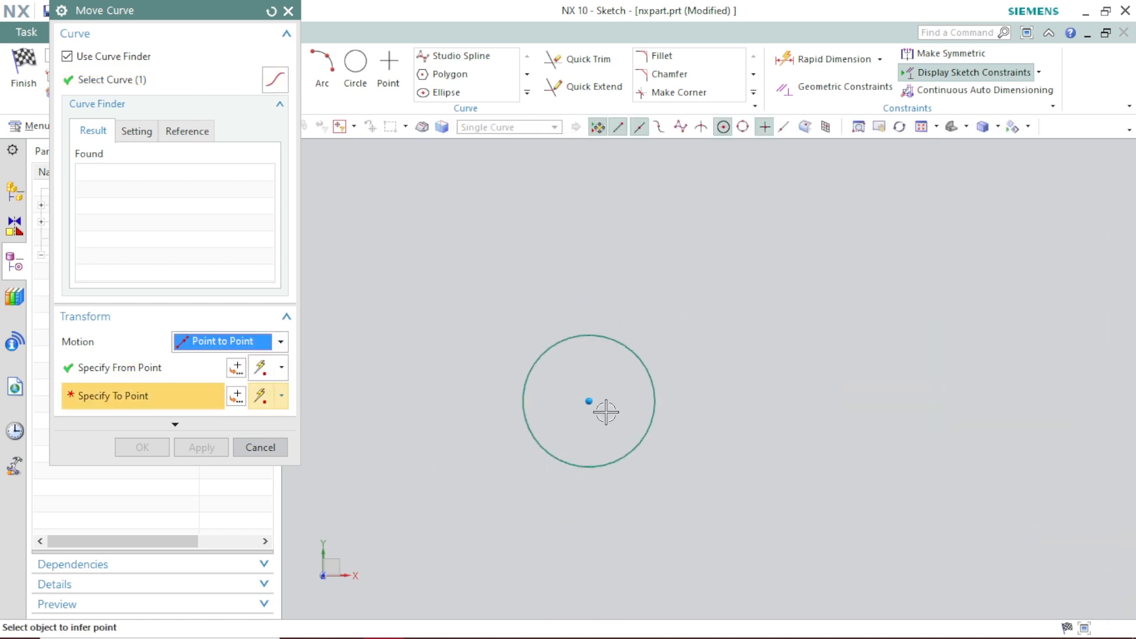
{"action": "scroll", "coordinate": [711, 423], "scroll_direction": "down", "scroll_amount": 2}
{"action": "scroll", "coordinate": [905, 494], "scroll_direction": "up", "scroll_amount": 3}
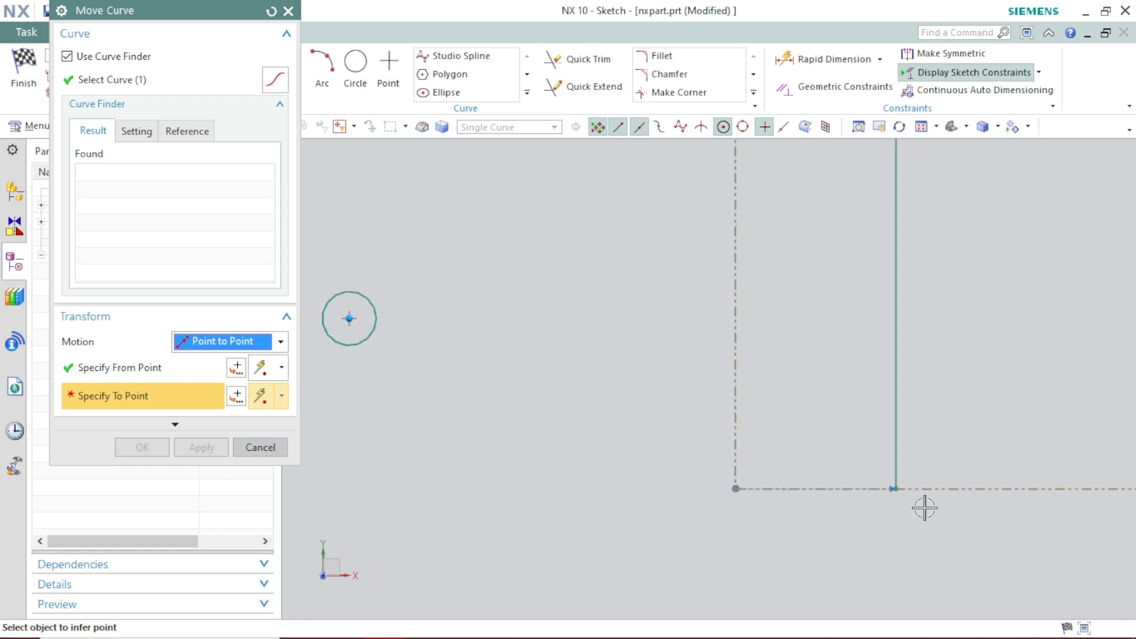
{"action": "left_click", "coordinate": [896, 489]}
{"action": "scroll", "coordinate": [895, 487], "scroll_direction": "up", "scroll_amount": 2}
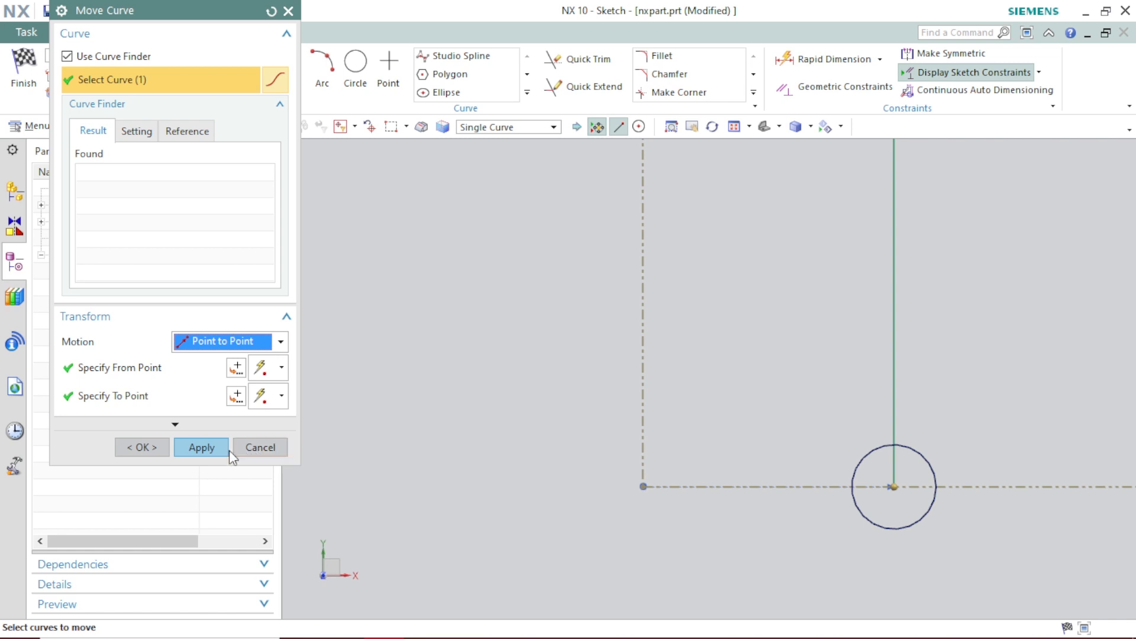
{"action": "left_click", "coordinate": [212, 449]}
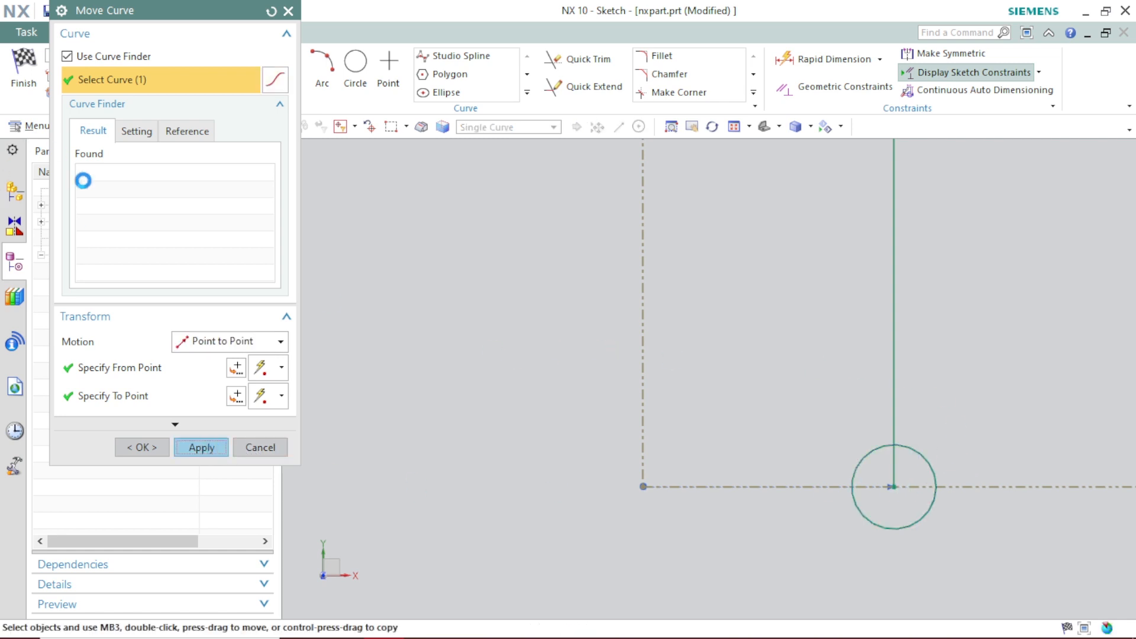
Rotate and move the circle with Dynamic motion, placing its center right of the vertical line at about XC 597.15, YC 81.72.
{"action": "left_click", "coordinate": [272, 342]}
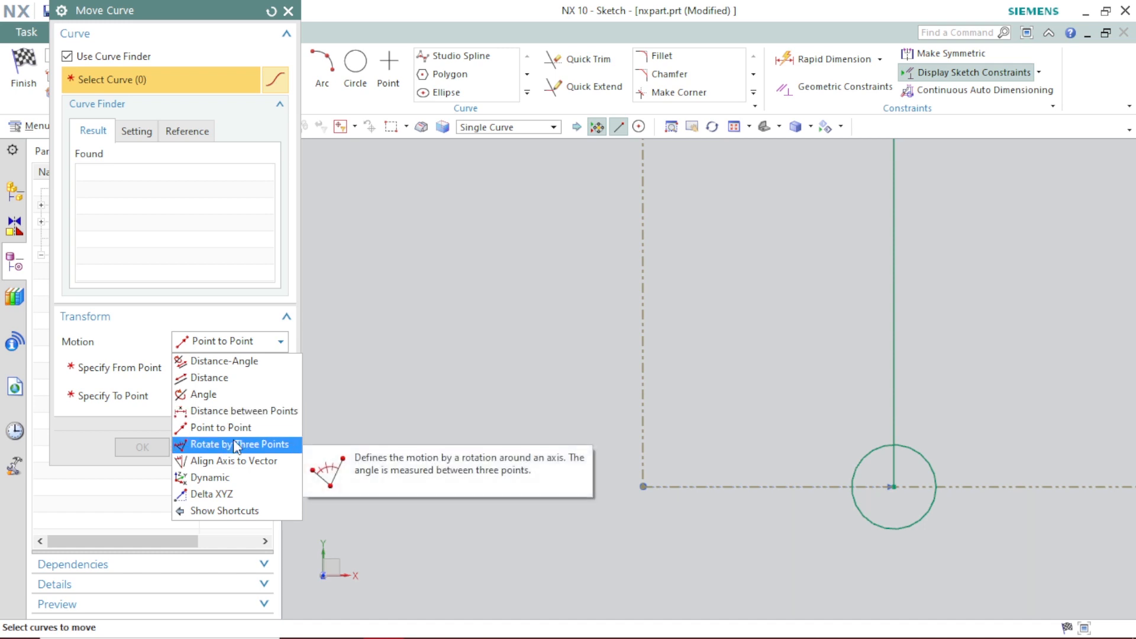
{"action": "left_click", "coordinate": [228, 477]}
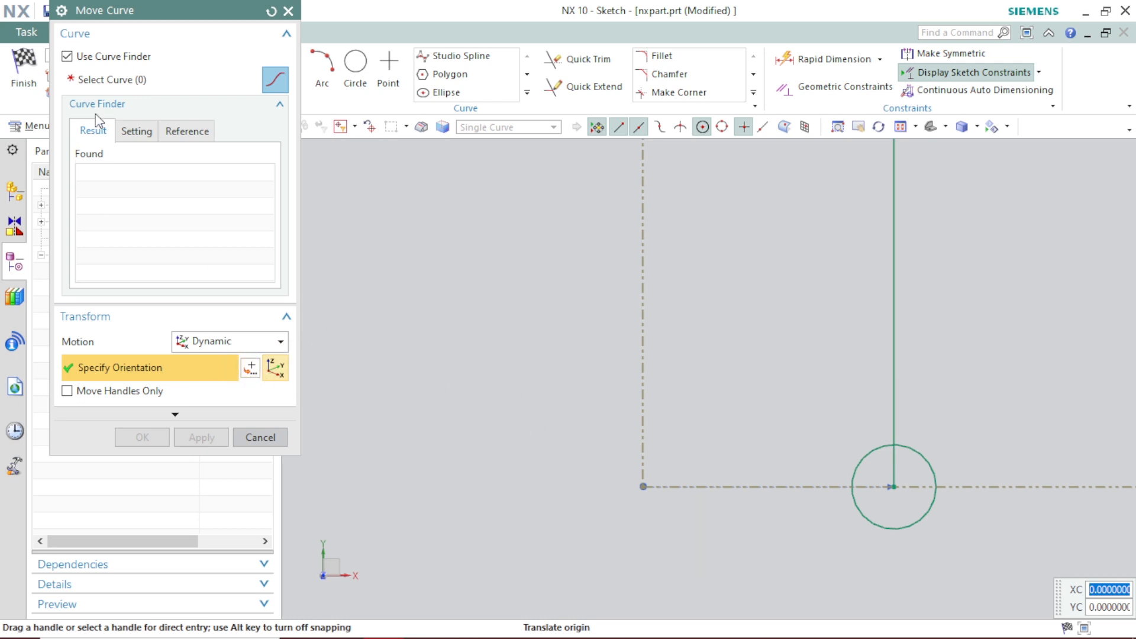
{"action": "left_click", "coordinate": [116, 79]}
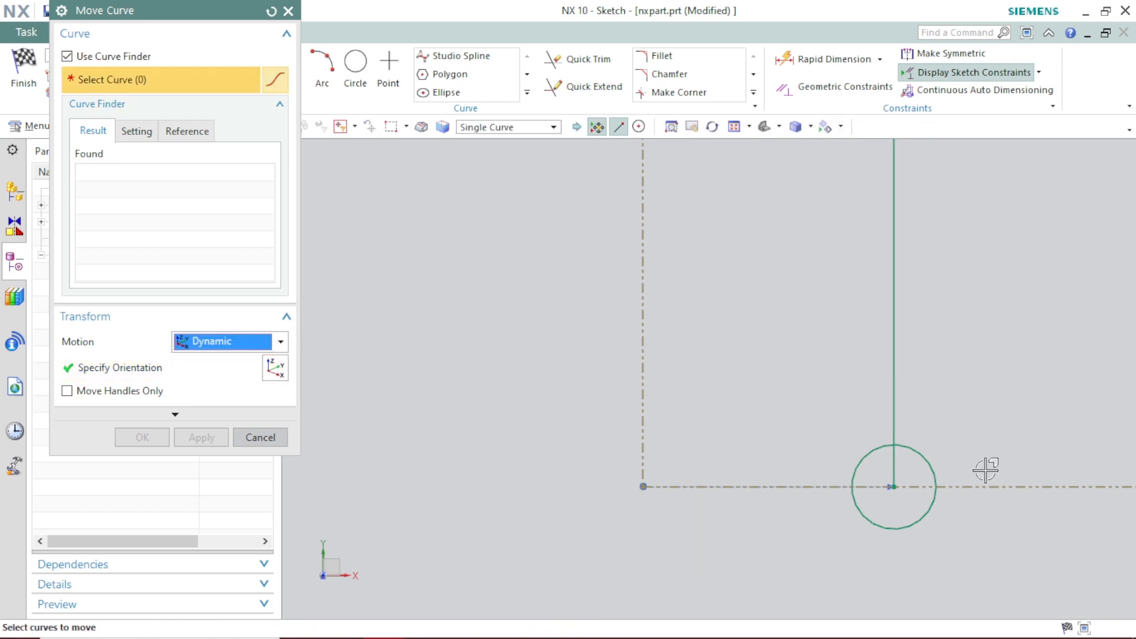
{"action": "left_click", "coordinate": [933, 459]}
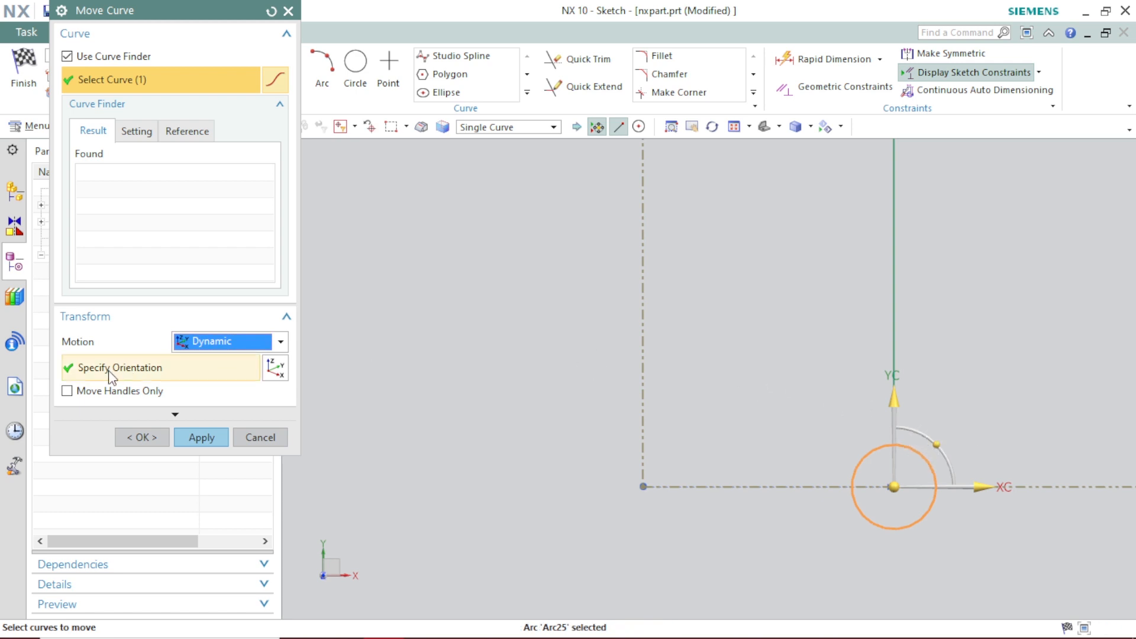
{"action": "scroll", "coordinate": [931, 444], "scroll_direction": "up", "scroll_amount": 3}
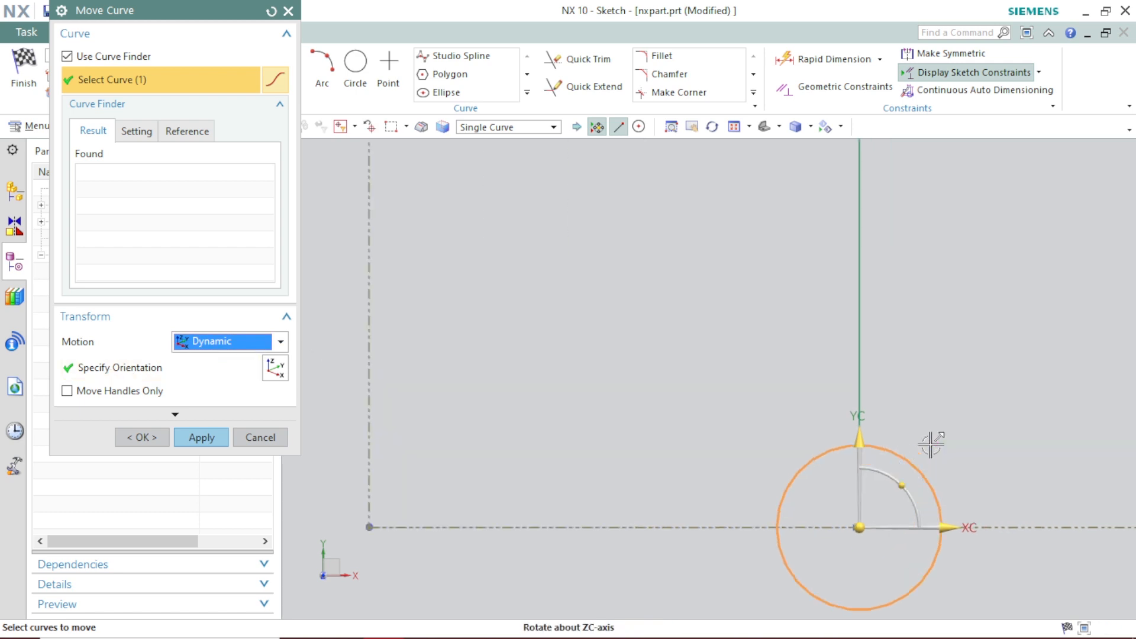
{"action": "scroll", "coordinate": [931, 444], "scroll_direction": "down", "scroll_amount": 4}
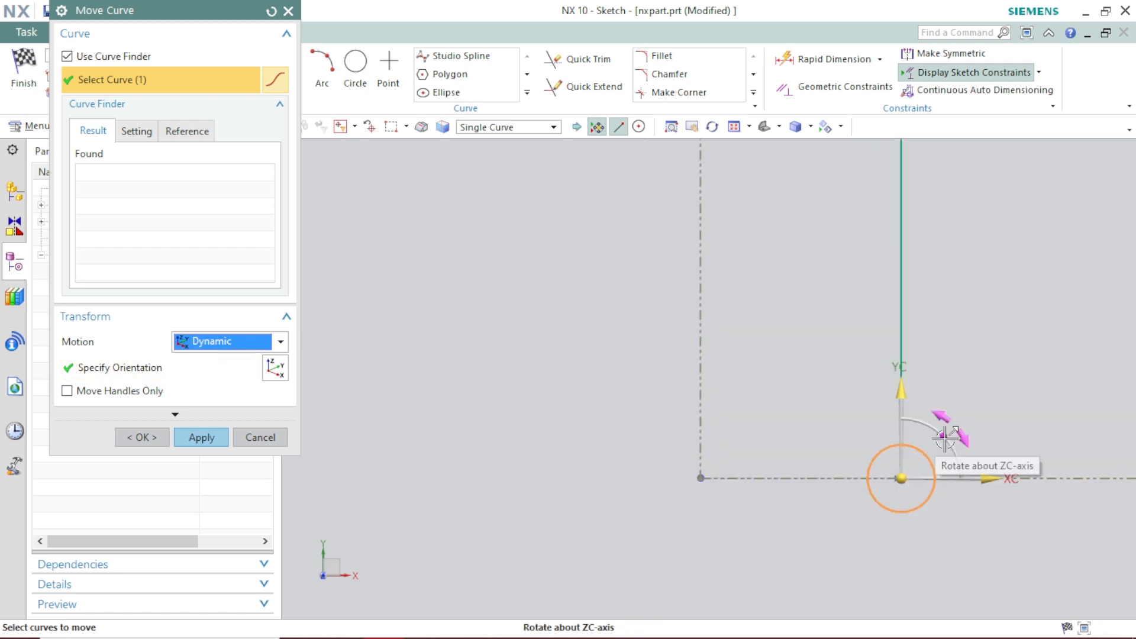
{"action": "left_click_drag", "start_coordinate": [945, 438], "coordinate": [1031, 260]}
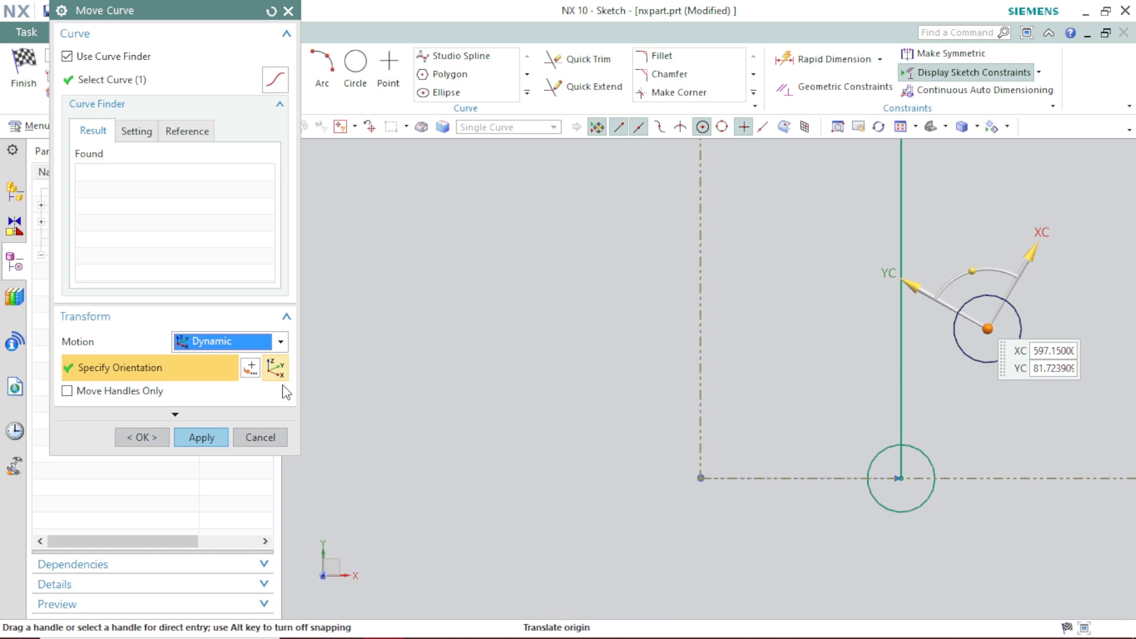
{"action": "left_click", "coordinate": [197, 437]}
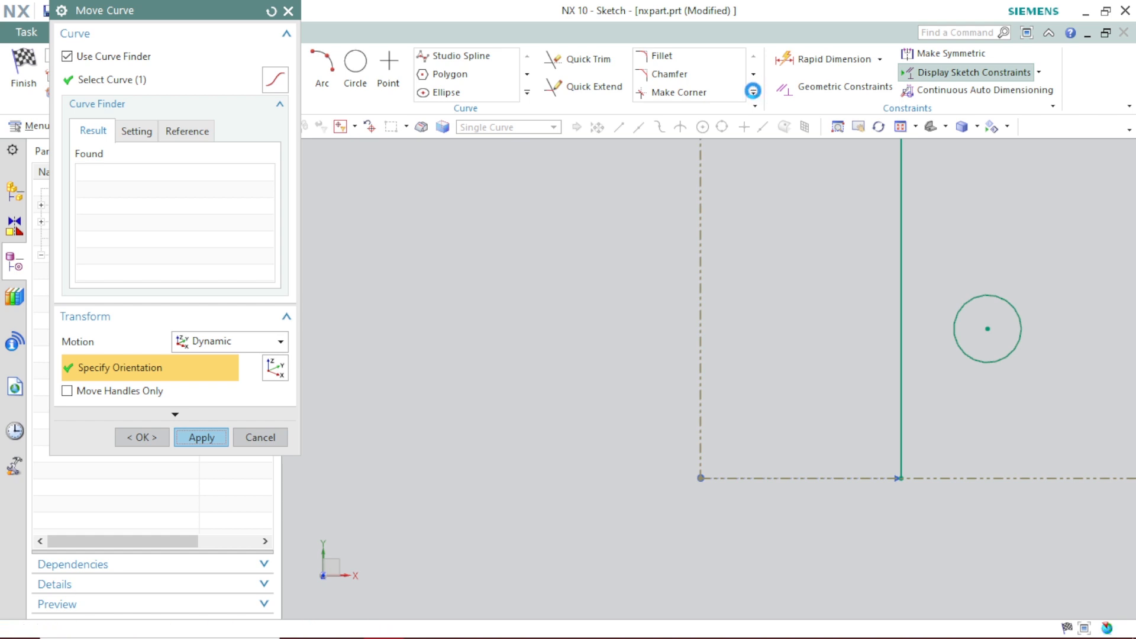
Offset the circle outward by 3 mm with Offset Move Curve, then close the command.
{"action": "left_click", "coordinate": [755, 92]}
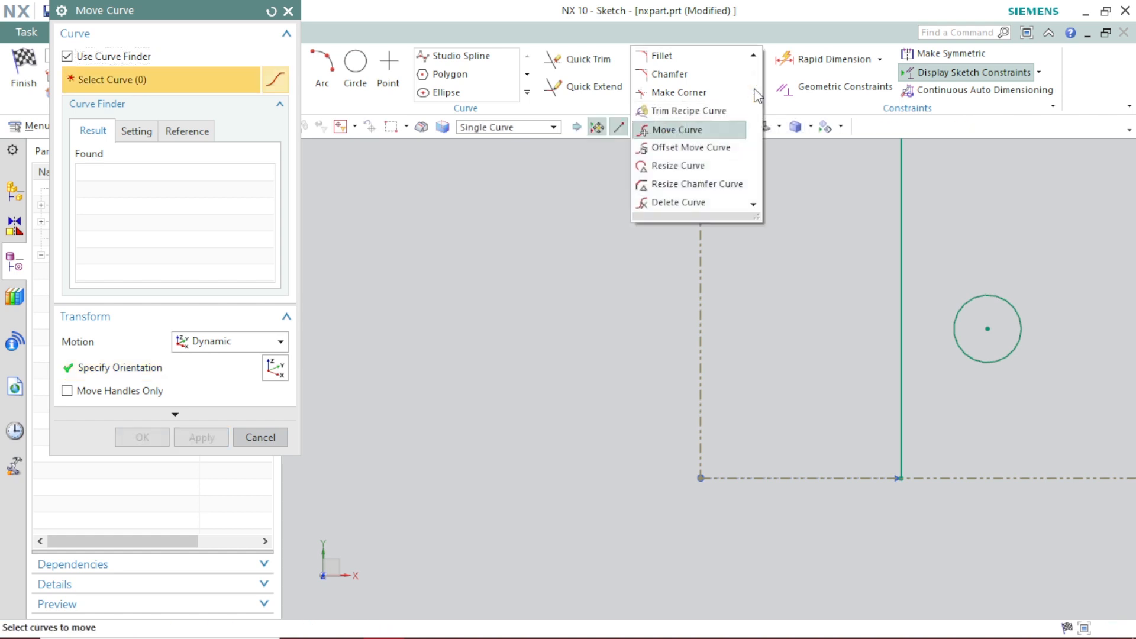
{"action": "left_click", "coordinate": [715, 150]}
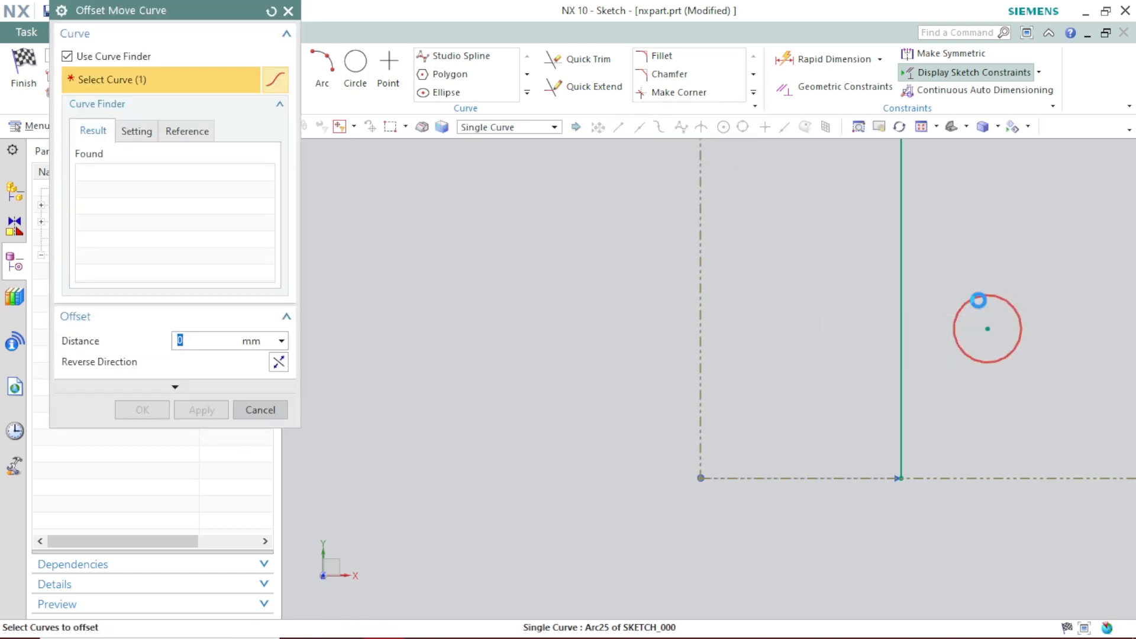
{"action": "left_click", "coordinate": [984, 297]}
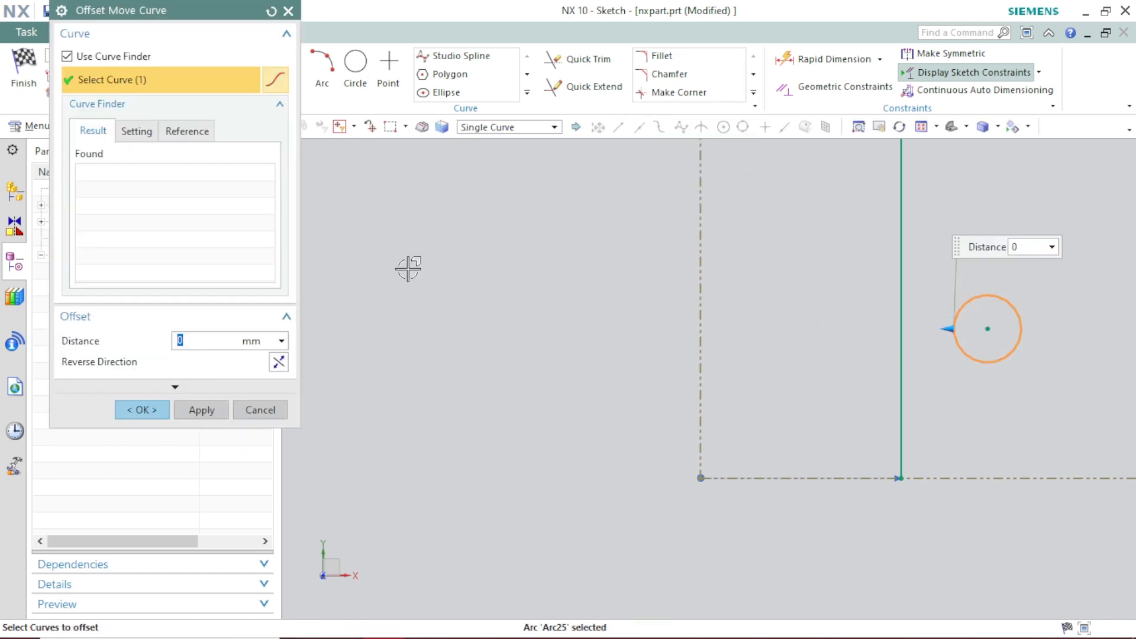
{"action": "key", "text": "Return"}
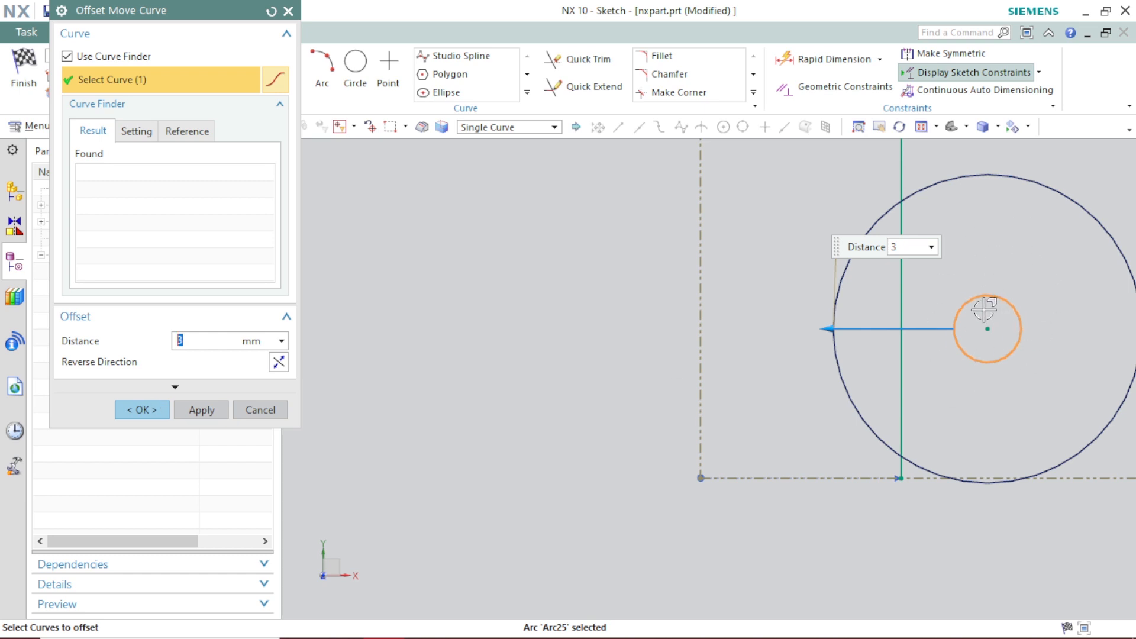
{"action": "left_click", "coordinate": [191, 409]}
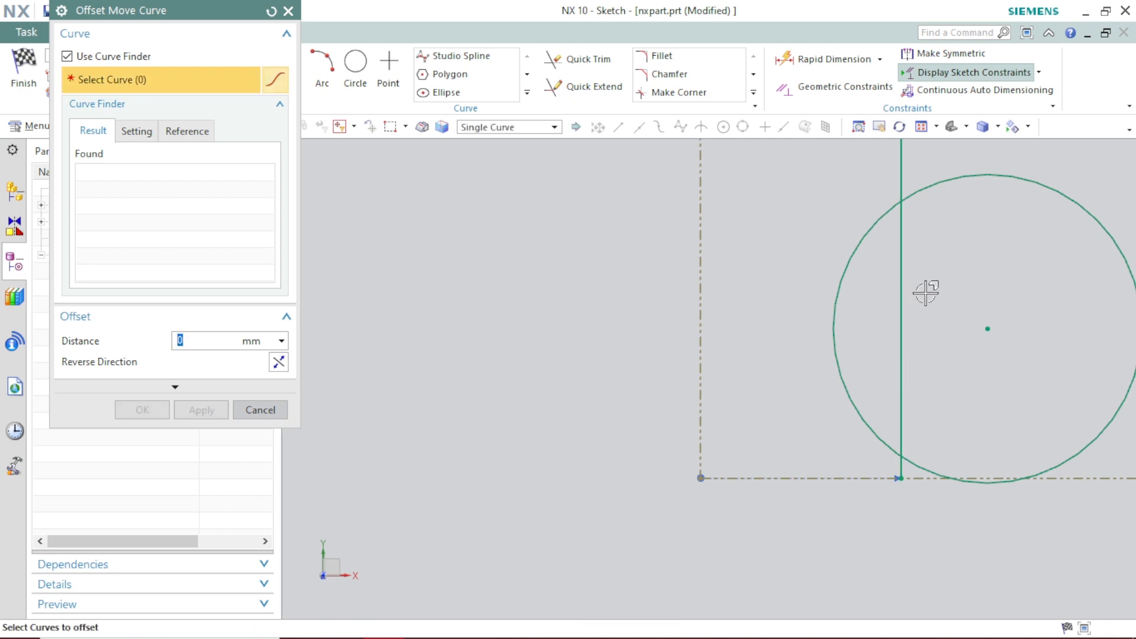
{"action": "left_click", "coordinate": [288, 11]}
Resize the 6 mm radius corner arc at the outer polygon's top to a 15 mm diameter with Resize Curve from its center.
{"action": "left_click", "coordinate": [754, 92]}
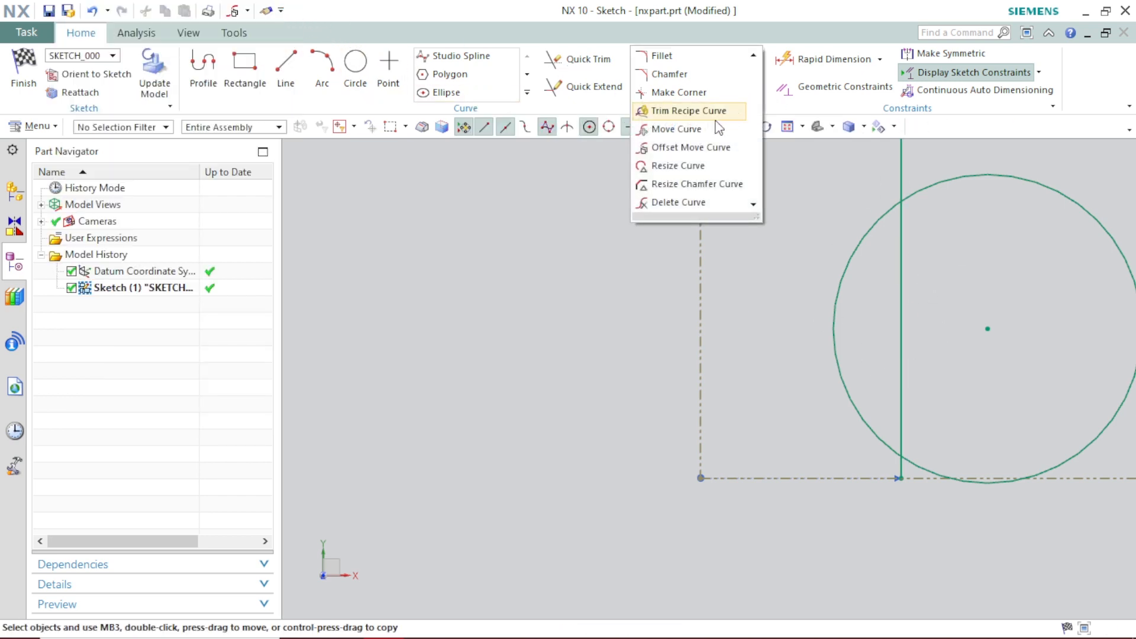
{"action": "left_click", "coordinate": [686, 166]}
{"action": "scroll", "coordinate": [635, 321], "scroll_direction": "up", "scroll_amount": 3}
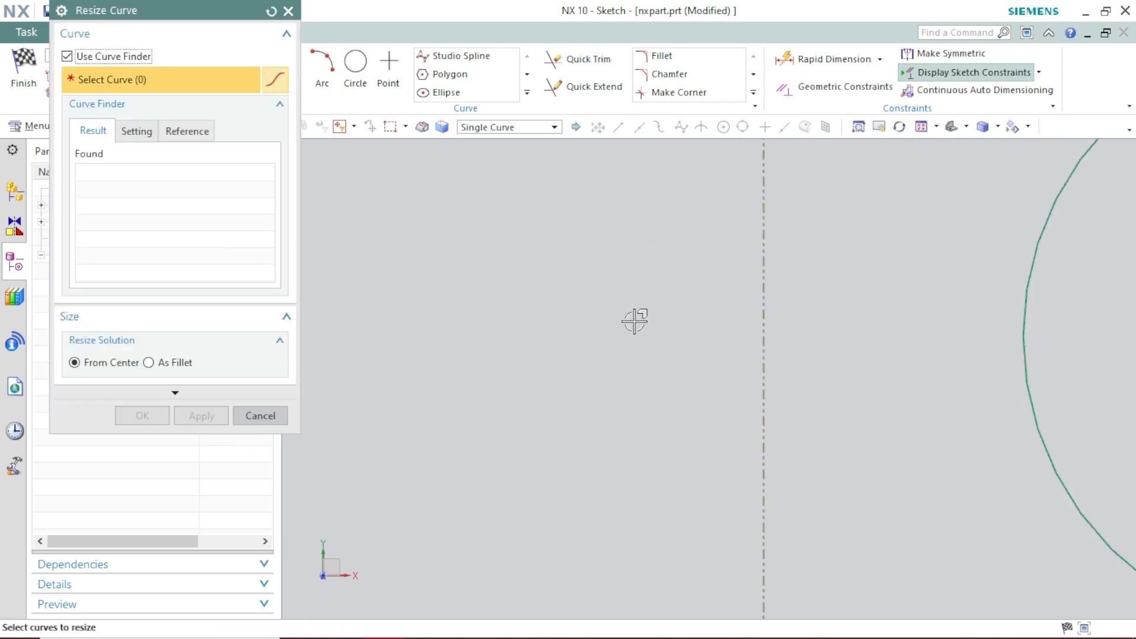
{"action": "scroll", "coordinate": [635, 322], "scroll_direction": "down", "scroll_amount": 8}
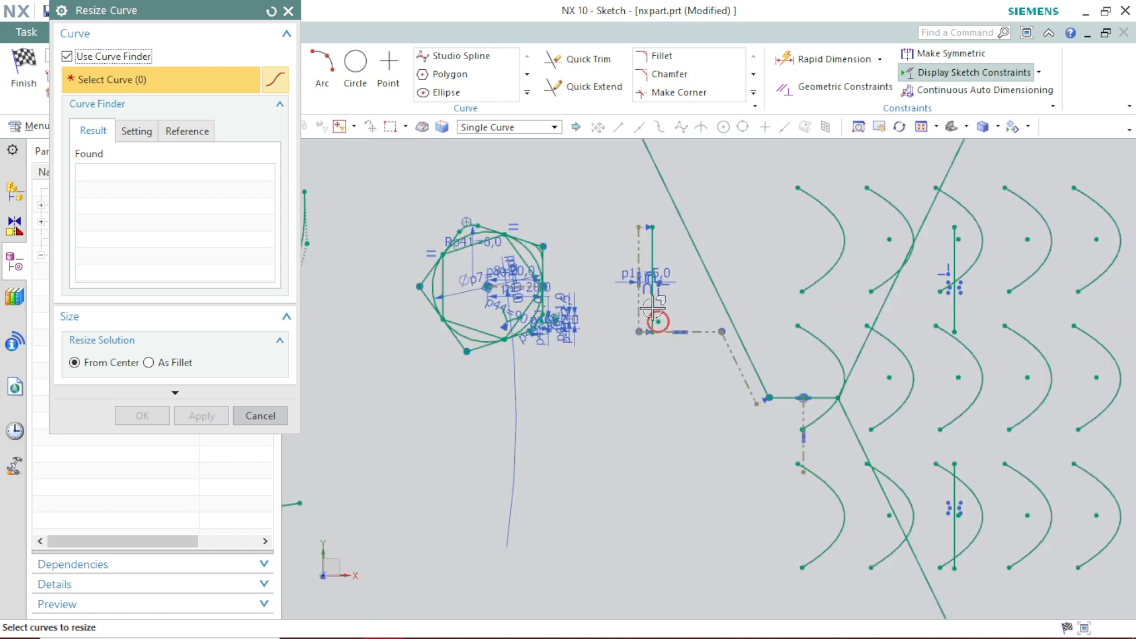
{"action": "scroll", "coordinate": [654, 307], "scroll_direction": "up", "scroll_amount": 2}
{"action": "scroll", "coordinate": [343, 176], "scroll_direction": "up", "scroll_amount": 2}
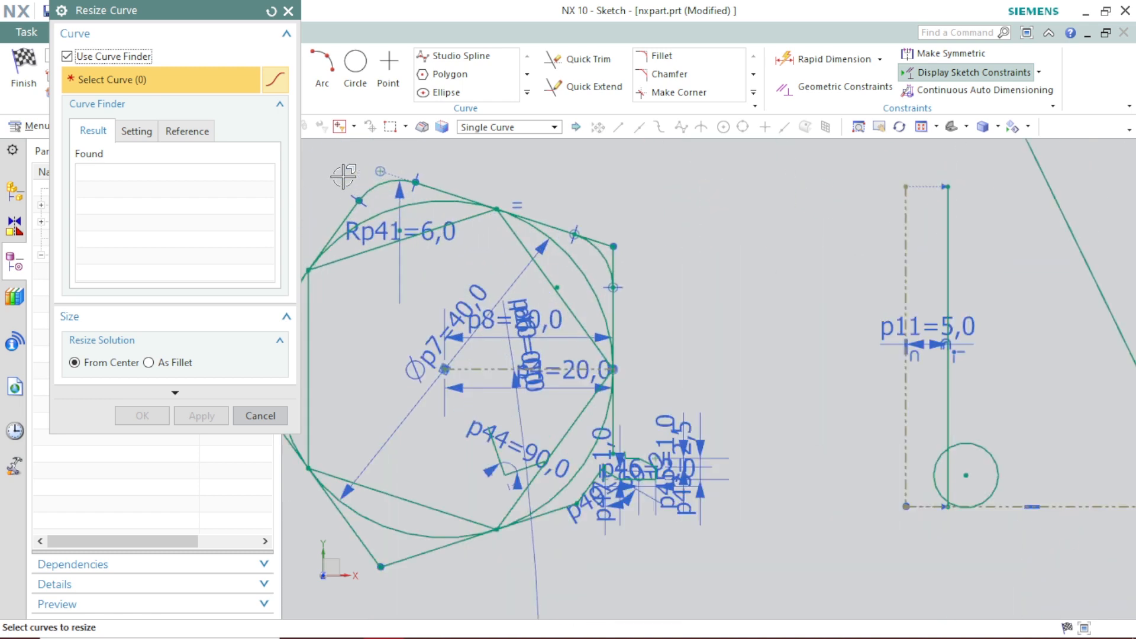
{"action": "scroll", "coordinate": [352, 179], "scroll_direction": "up", "scroll_amount": 2}
{"action": "scroll", "coordinate": [420, 216], "scroll_direction": "up", "scroll_amount": 2}
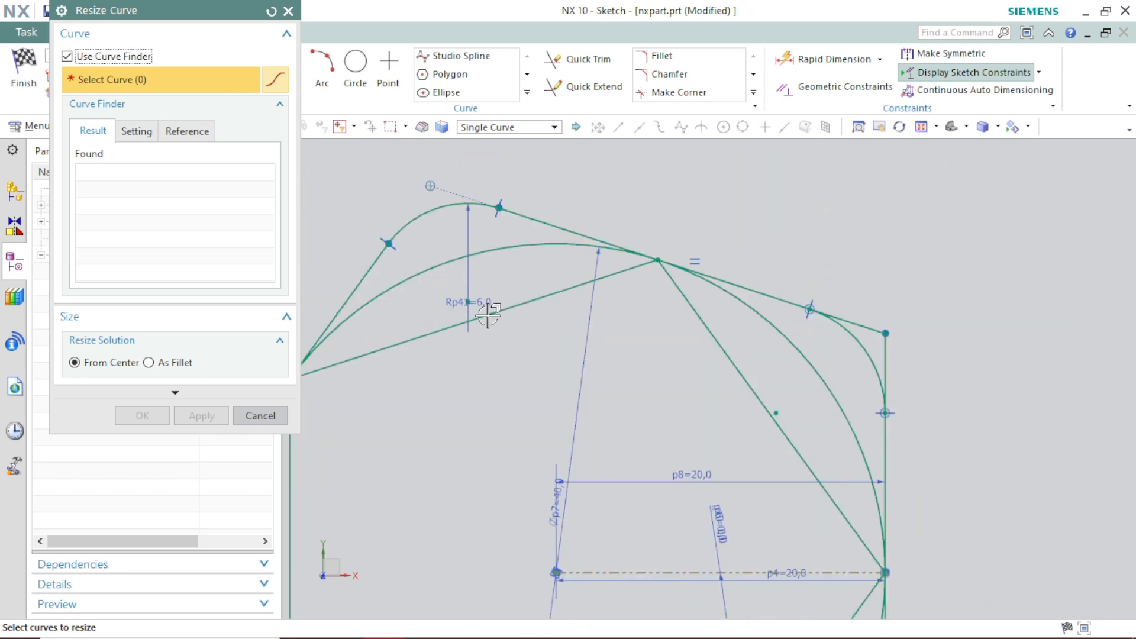
{"action": "scroll", "coordinate": [473, 311], "scroll_direction": "down", "scroll_amount": 2}
{"action": "scroll", "coordinate": [411, 254], "scroll_direction": "down", "scroll_amount": 2}
{"action": "scroll", "coordinate": [417, 253], "scroll_direction": "up", "scroll_amount": 3}
{"action": "scroll", "coordinate": [512, 282], "scroll_direction": "up", "scroll_amount": 2}
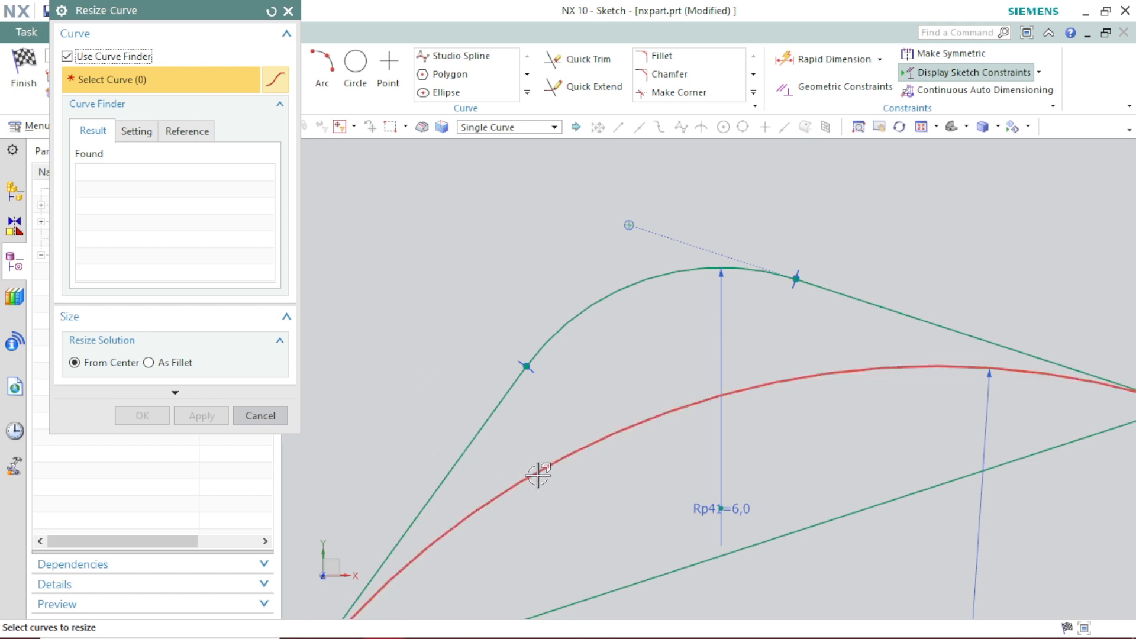
{"action": "scroll", "coordinate": [555, 404], "scroll_direction": "down", "scroll_amount": 1}
{"action": "scroll", "coordinate": [554, 403], "scroll_direction": "down", "scroll_amount": 1}
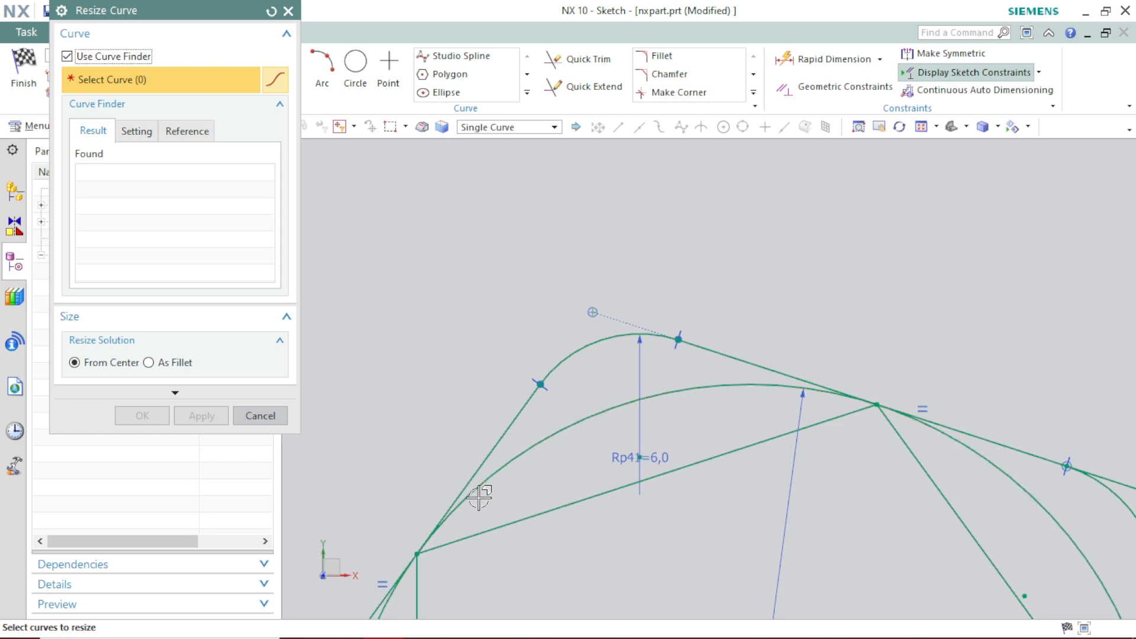
{"action": "left_click", "coordinate": [553, 372]}
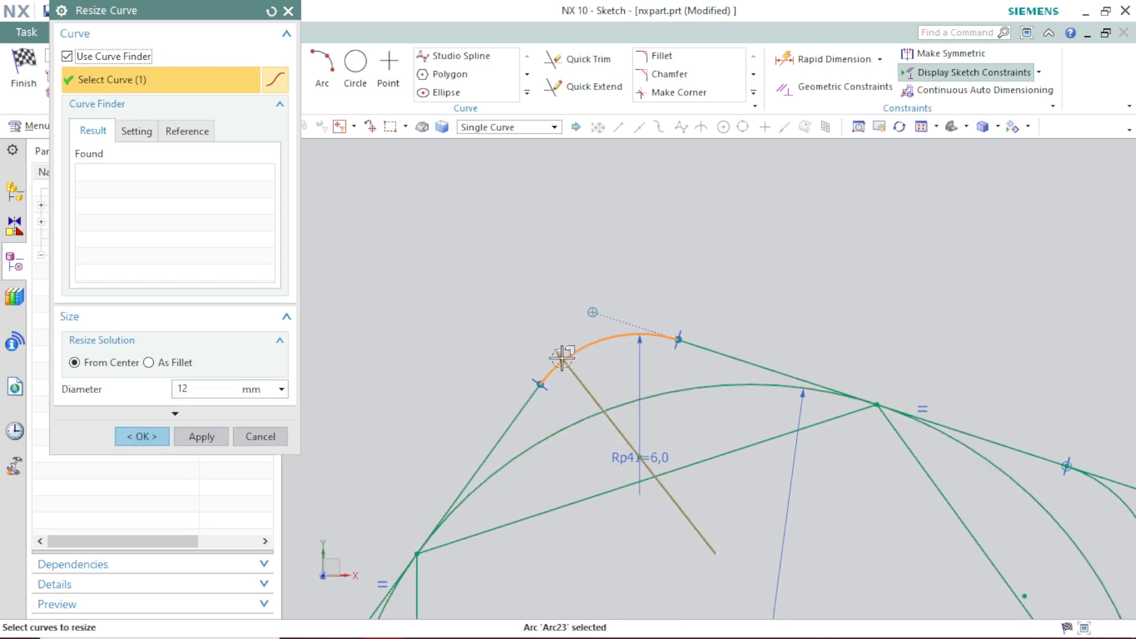
{"action": "left_click", "coordinate": [207, 387]}
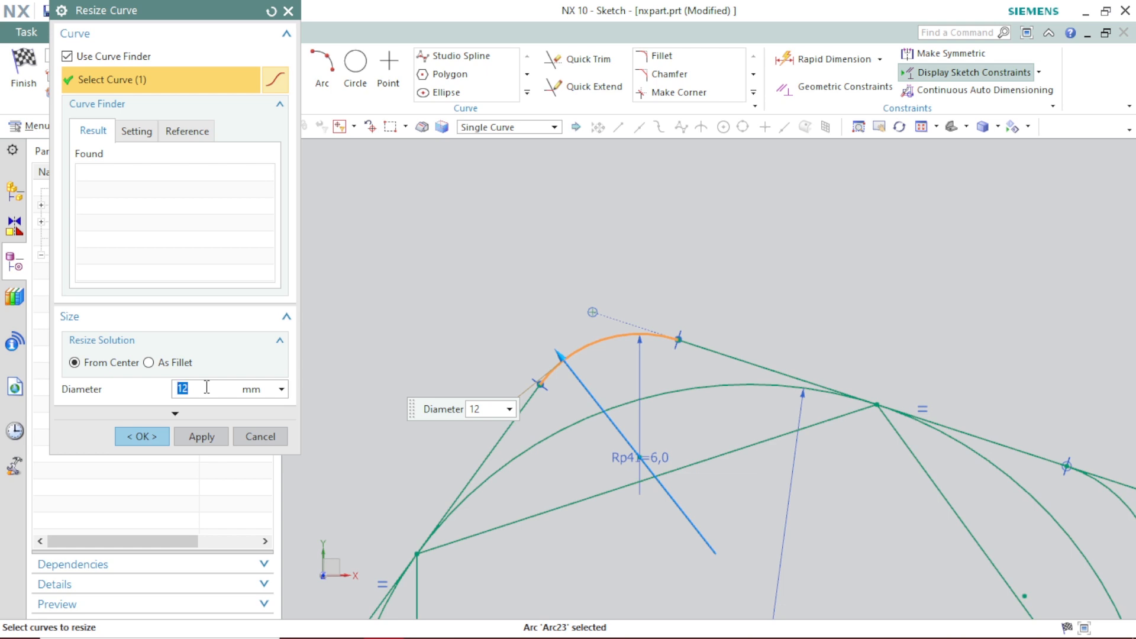
{"action": "key", "text": "Return"}
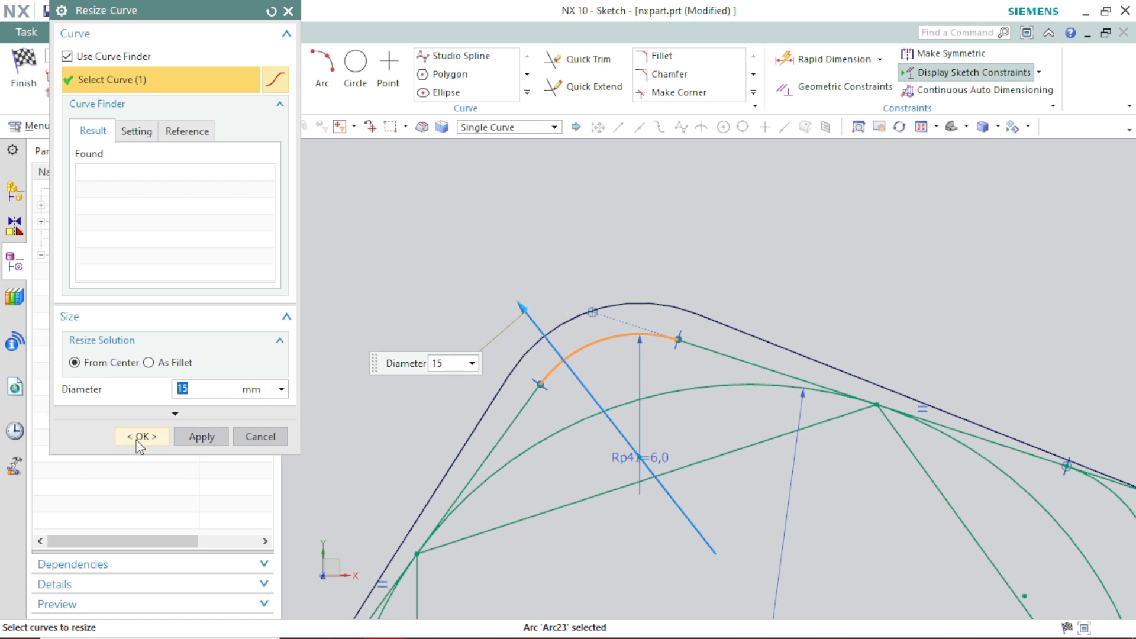
{"action": "left_click", "coordinate": [192, 435]}
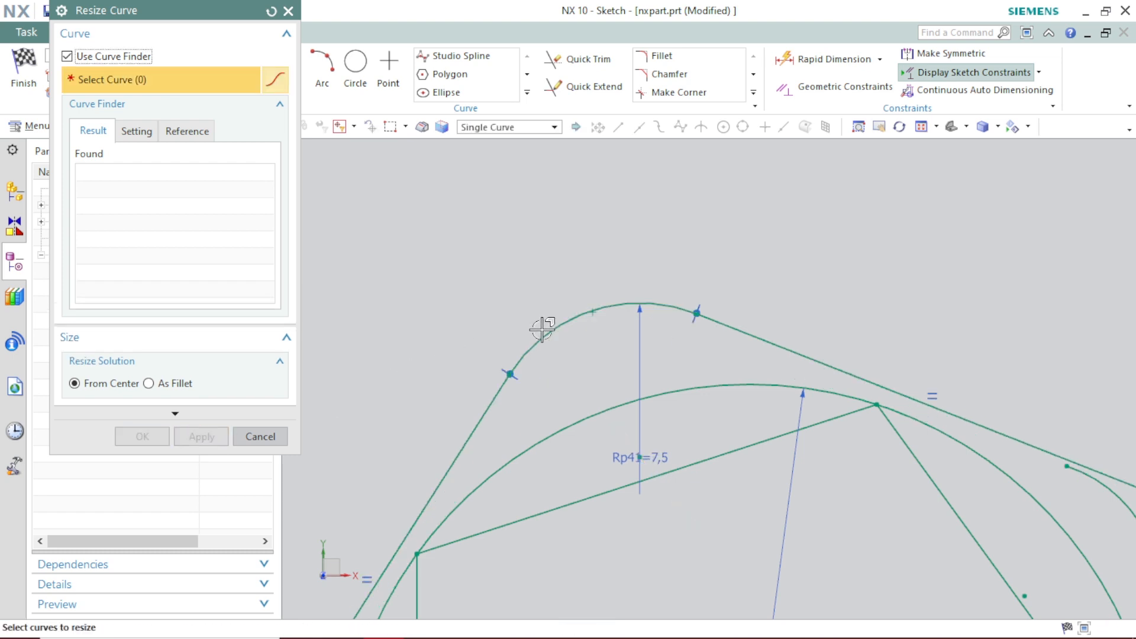
{"action": "left_click", "coordinate": [288, 11]}
Resize the inner pentagon's lower-left edge with Resize Chamfer Curve, using an offset distance of 30 mm.
{"action": "left_click", "coordinate": [753, 92]}
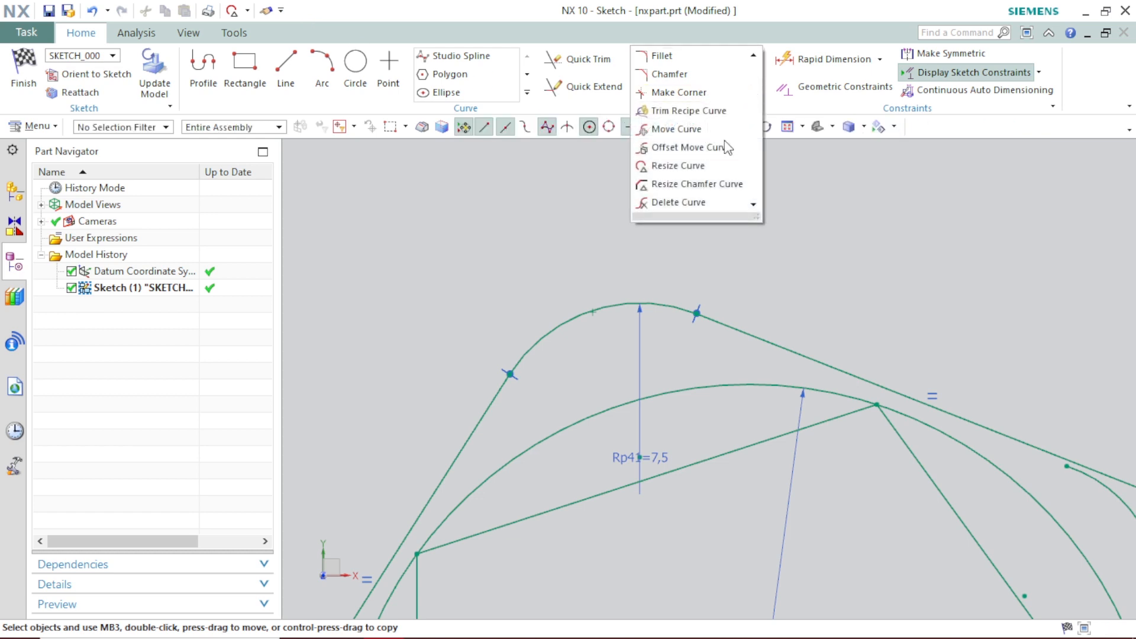
{"action": "left_click", "coordinate": [687, 185]}
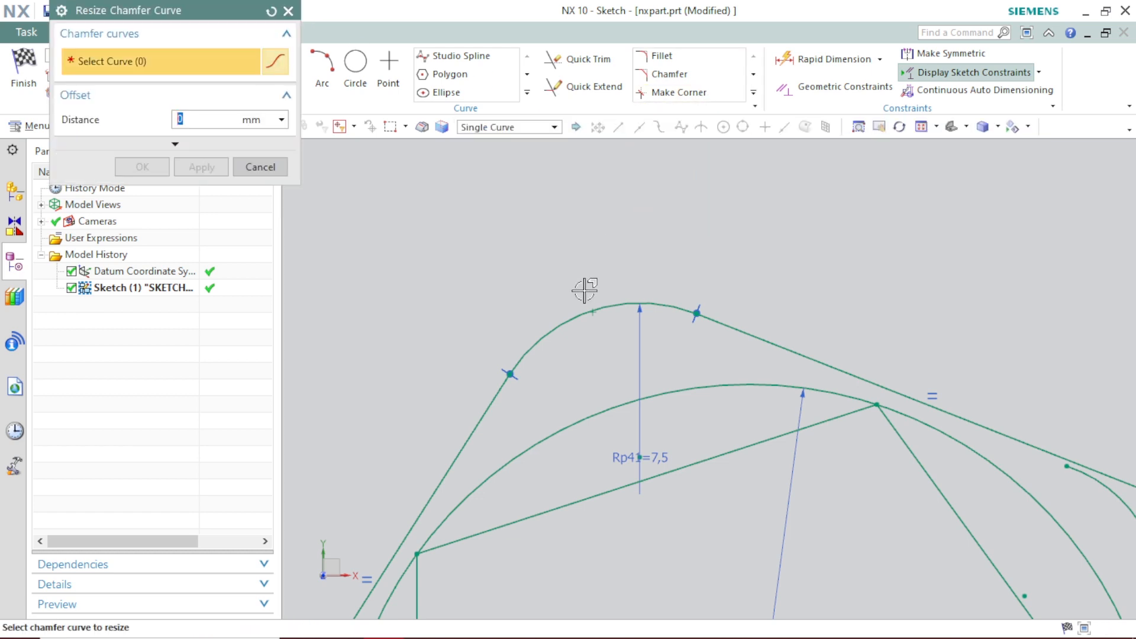
{"action": "scroll", "coordinate": [584, 290], "scroll_direction": "up", "scroll_amount": 3}
{"action": "scroll", "coordinate": [585, 290], "scroll_direction": "down", "scroll_amount": 5}
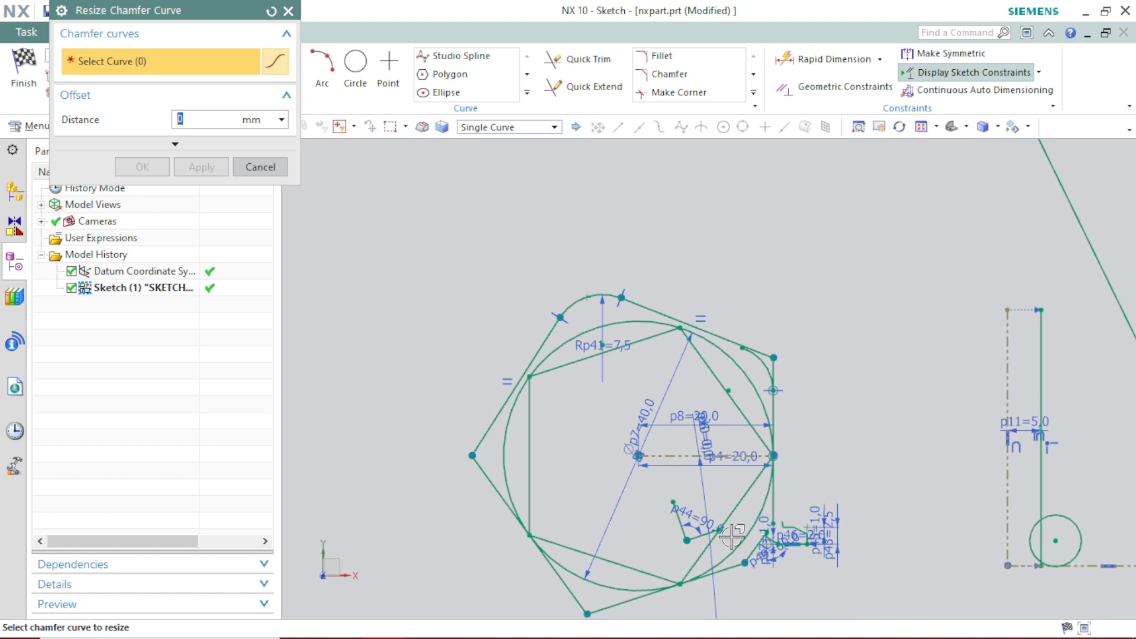
{"action": "scroll", "coordinate": [751, 551], "scroll_direction": "up", "scroll_amount": 5}
{"action": "scroll", "coordinate": [750, 552], "scroll_direction": "down", "scroll_amount": 2}
{"action": "scroll", "coordinate": [765, 510], "scroll_direction": "down", "scroll_amount": 3}
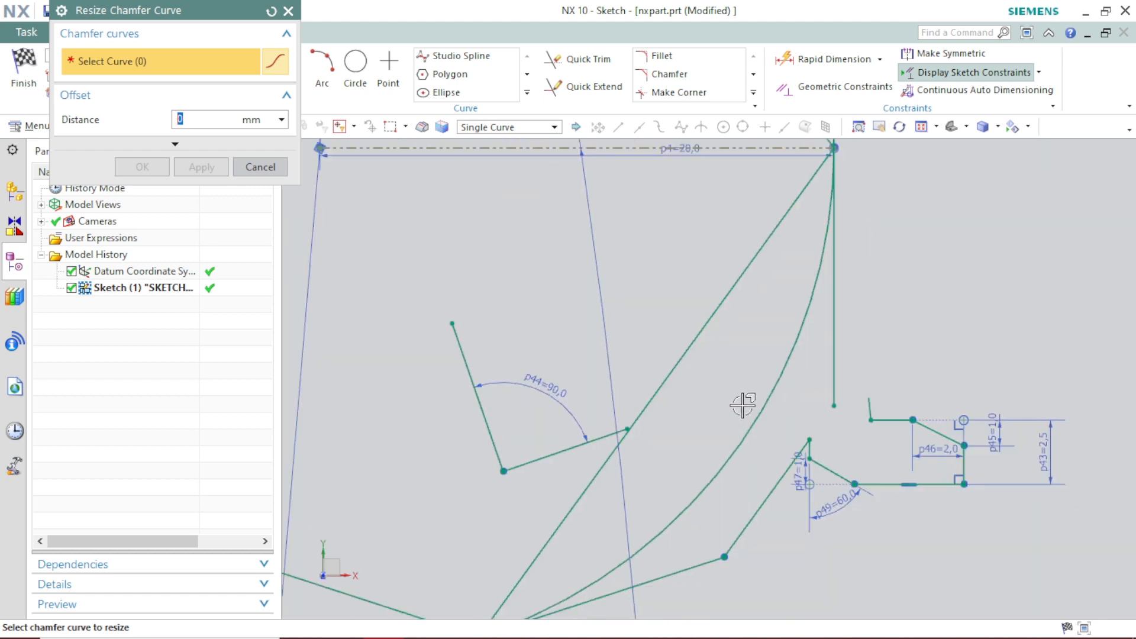
{"action": "scroll", "coordinate": [594, 536], "scroll_direction": "down", "scroll_amount": 2}
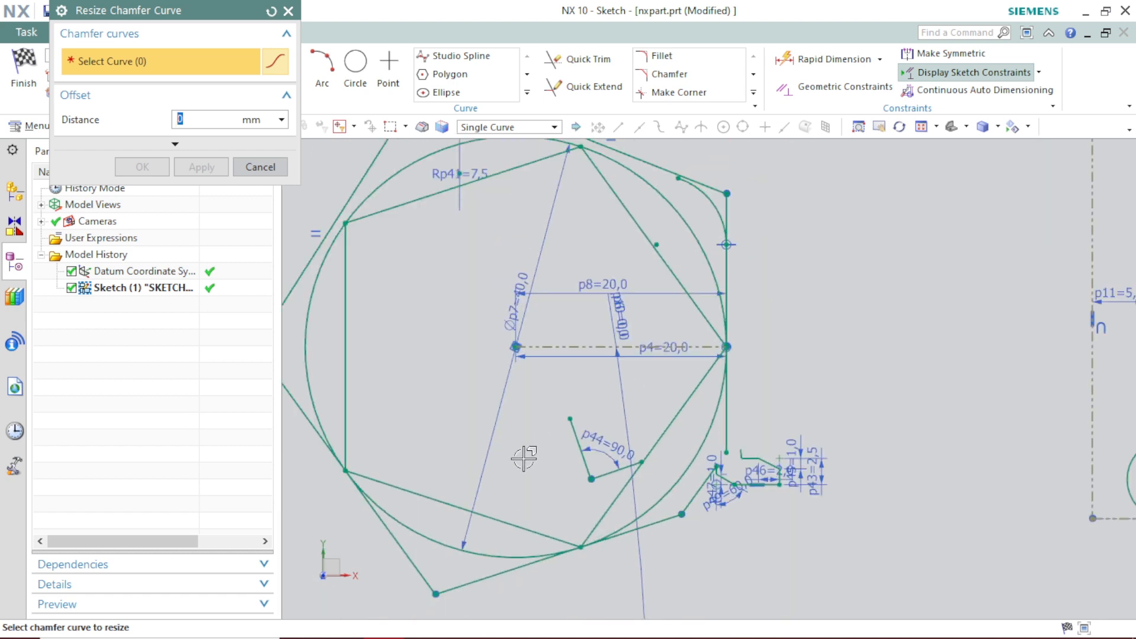
{"action": "left_click", "coordinate": [416, 502]}
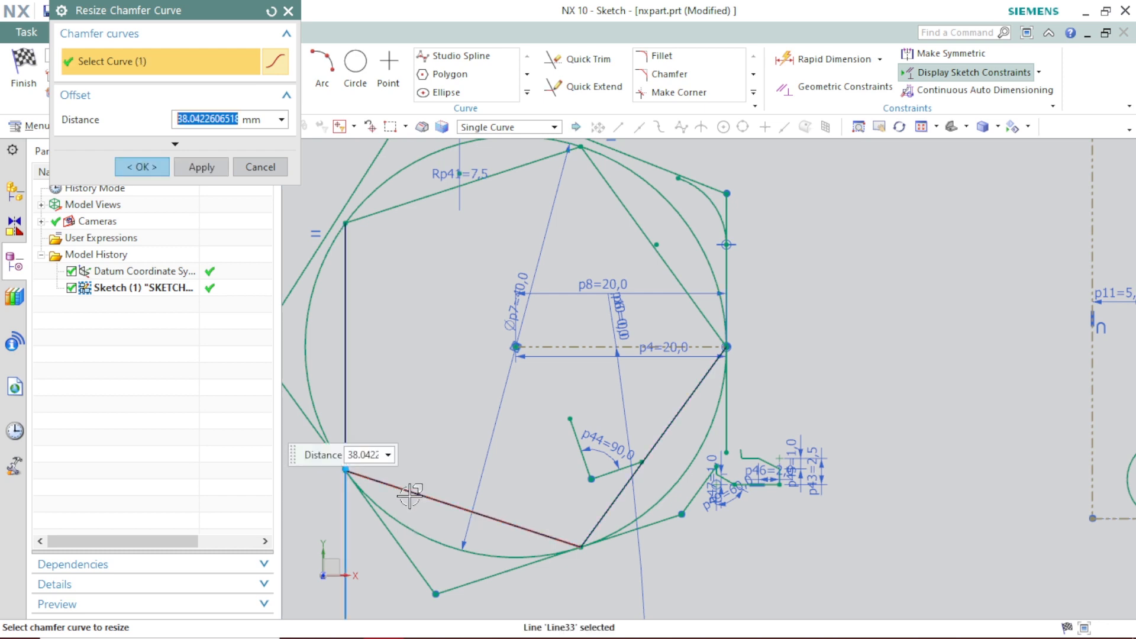
{"action": "scroll", "coordinate": [426, 482], "scroll_direction": "down", "scroll_amount": 2}
{"action": "scroll", "coordinate": [425, 481], "scroll_direction": "down", "scroll_amount": 2}
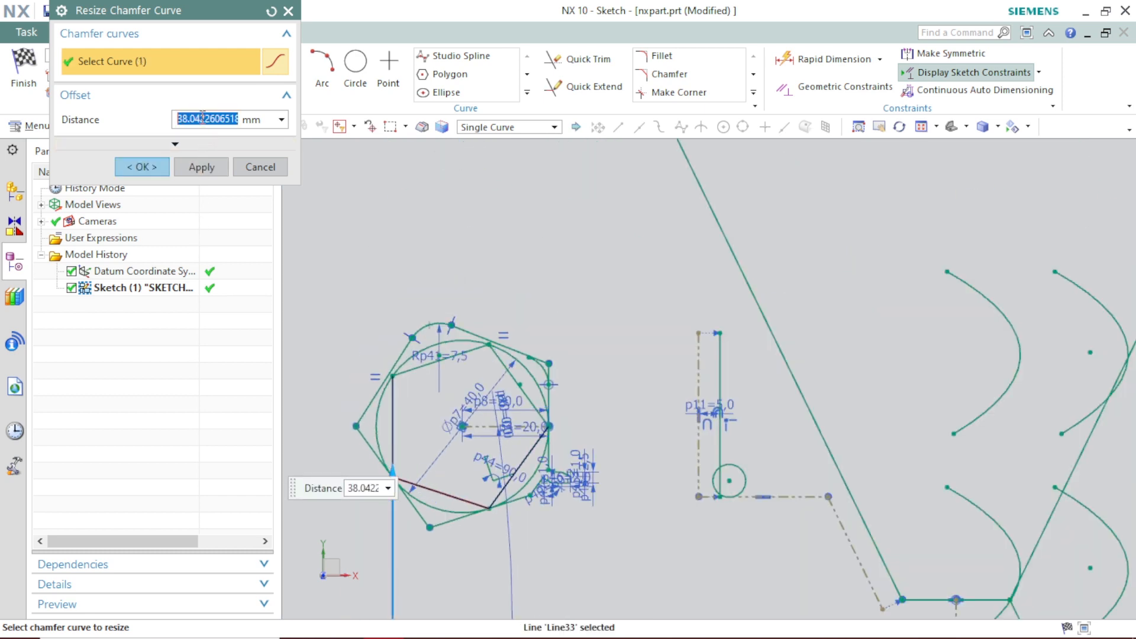
{"action": "type", "text": "30"}
{"action": "key", "text": "Return"}
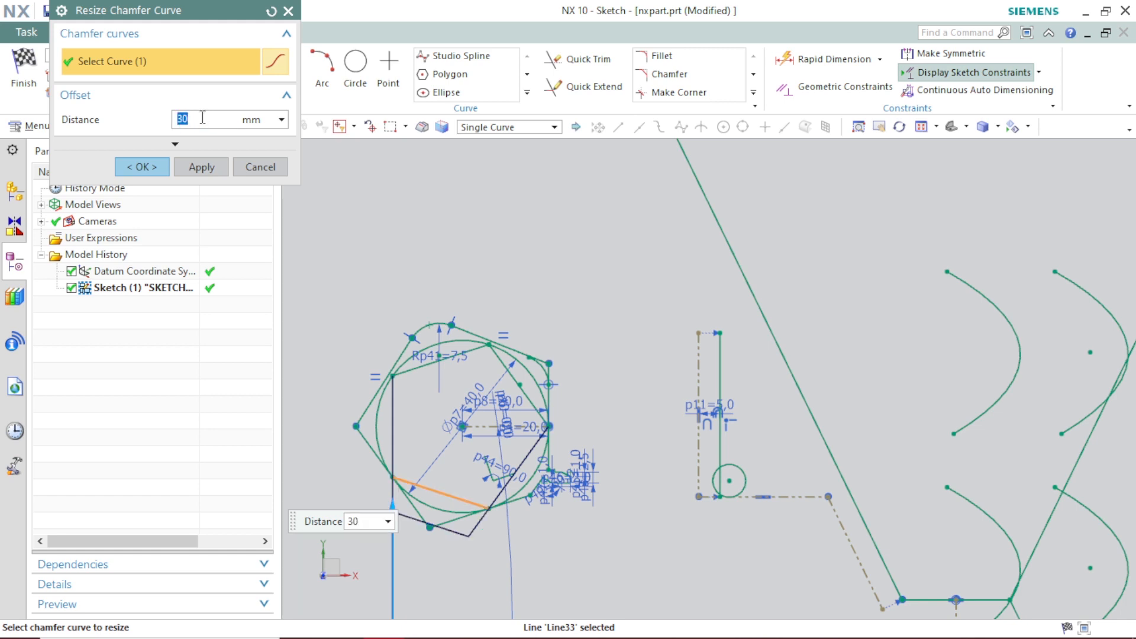
{"action": "left_click", "coordinate": [176, 144]}
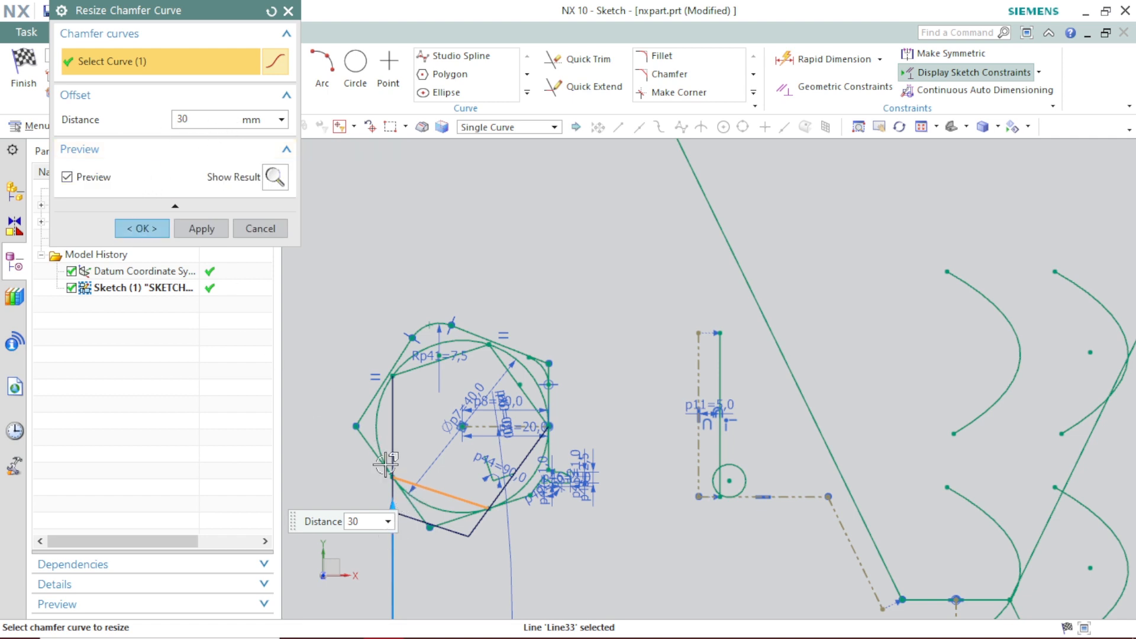
{"action": "left_click", "coordinate": [139, 231]}
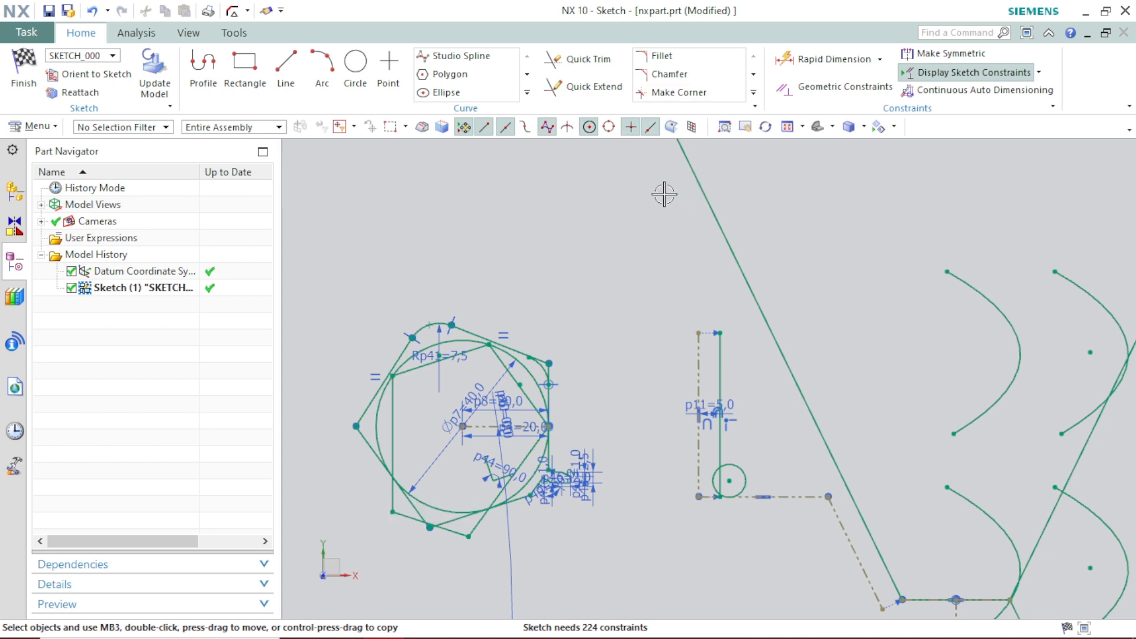
Delete the inner pentagon's upper-left edge with Delete Curve, letting its neighboring edges extend to meet.
{"action": "left_click", "coordinate": [753, 95]}
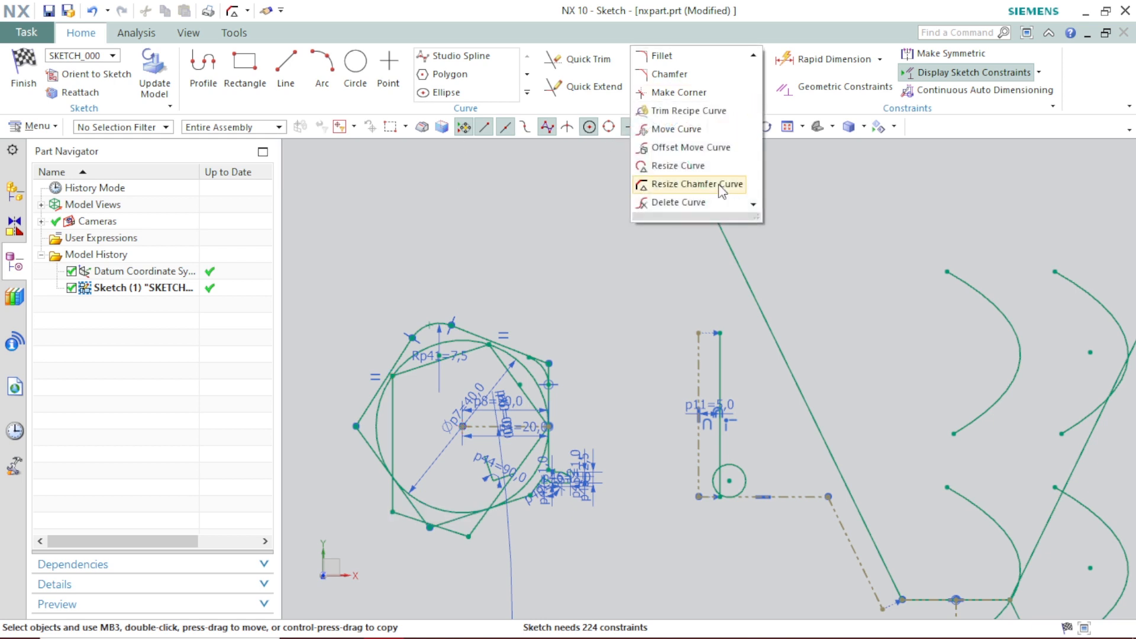
{"action": "left_click", "coordinate": [673, 202]}
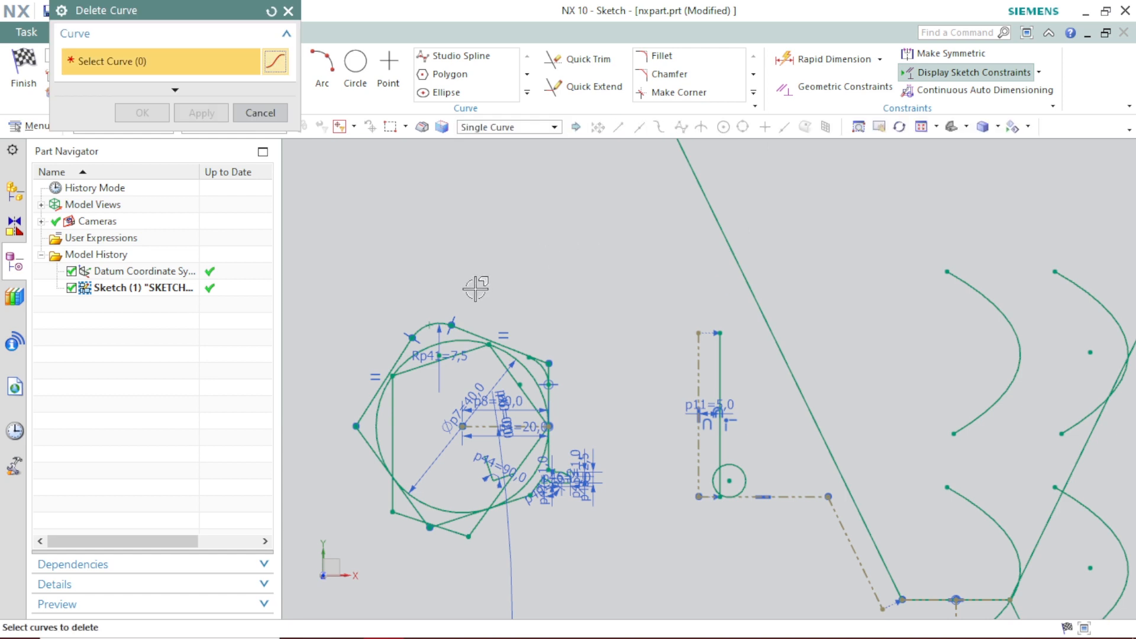
{"action": "scroll", "coordinate": [461, 386], "scroll_direction": "up", "scroll_amount": 3}
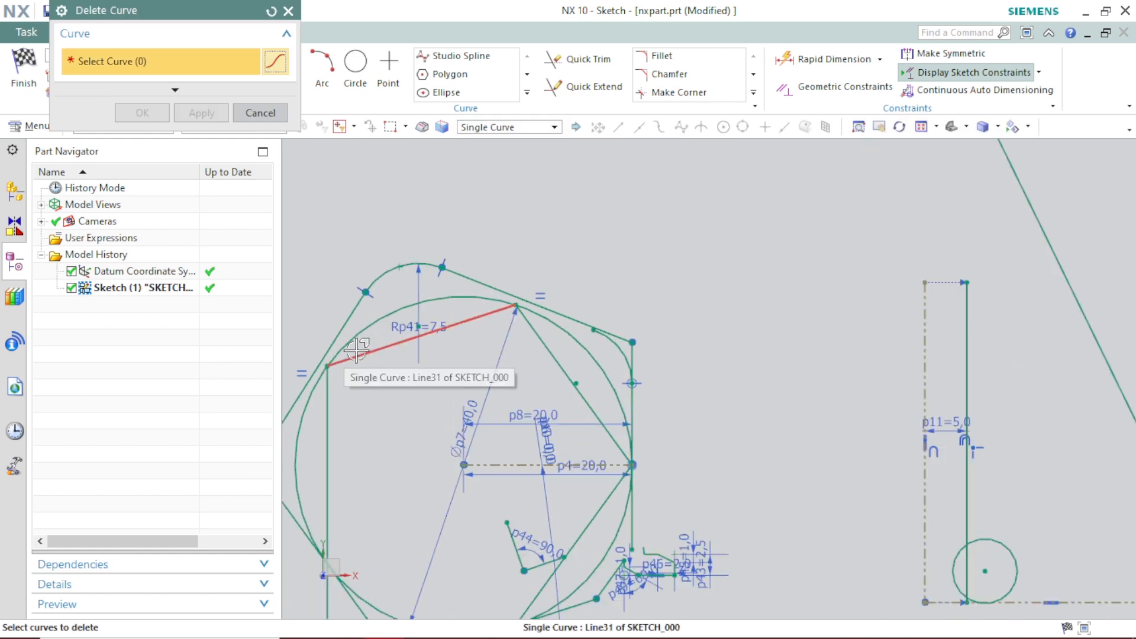
{"action": "left_click", "coordinate": [357, 350]}
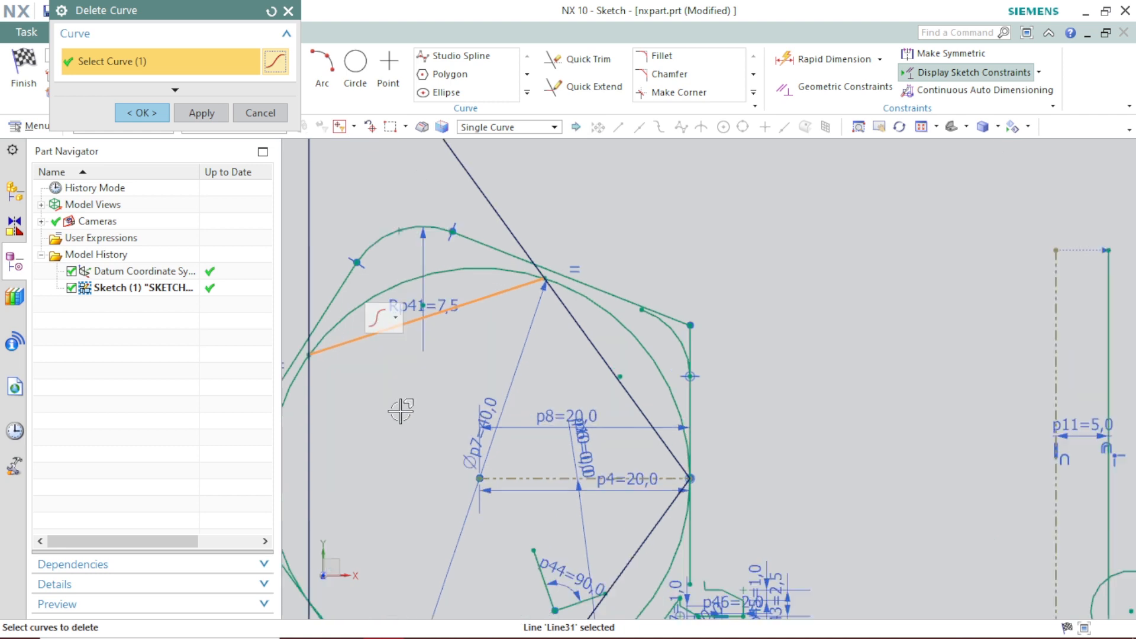
{"action": "scroll", "coordinate": [399, 409], "scroll_direction": "up", "scroll_amount": 2}
{"action": "scroll", "coordinate": [401, 411], "scroll_direction": "down", "scroll_amount": 4}
{"action": "scroll", "coordinate": [401, 411], "scroll_direction": "down", "scroll_amount": 3}
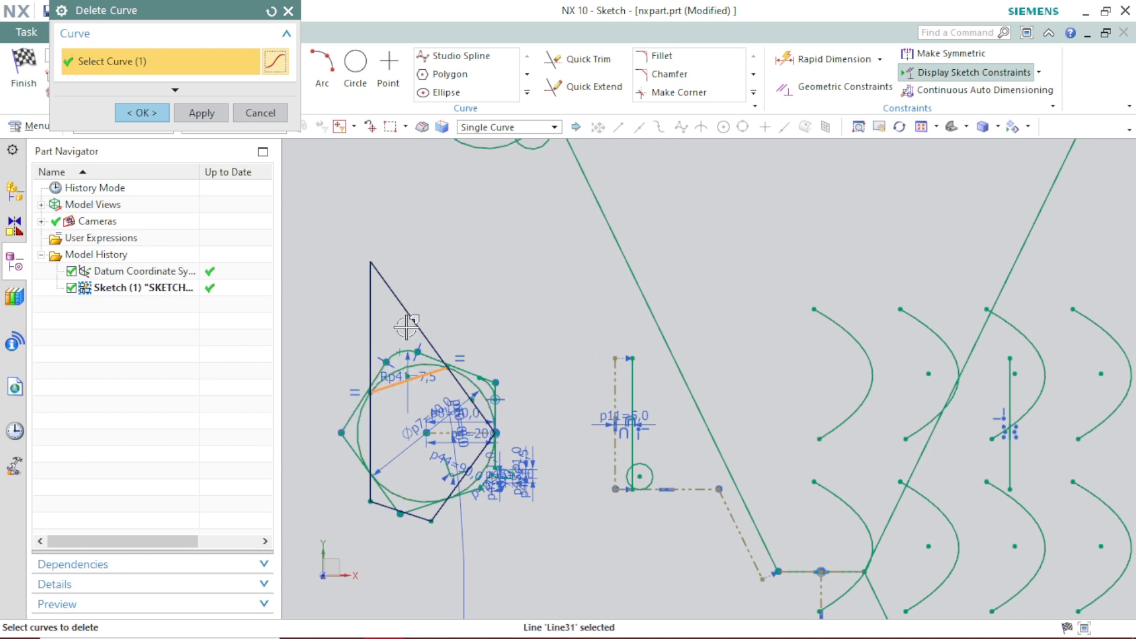
{"action": "left_click", "coordinate": [198, 113]}
Try to delete the small lower-right circle on the large circle with Delete Curve, then close the command.
{"action": "scroll", "coordinate": [393, 452], "scroll_direction": "up", "scroll_amount": 2}
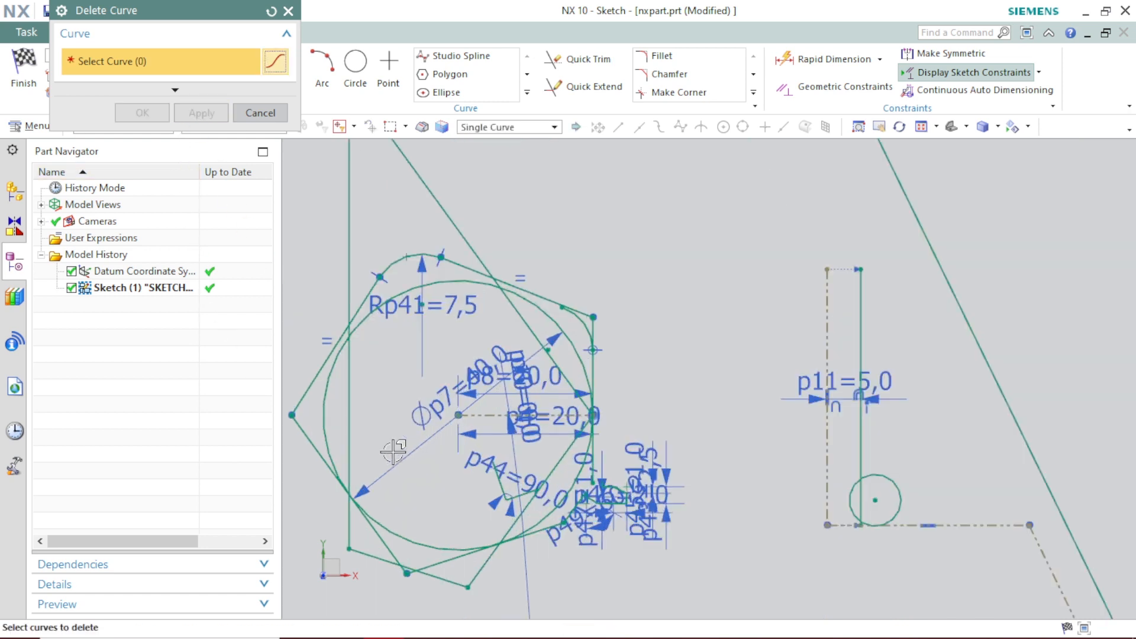
{"action": "scroll", "coordinate": [393, 452], "scroll_direction": "down", "scroll_amount": 5}
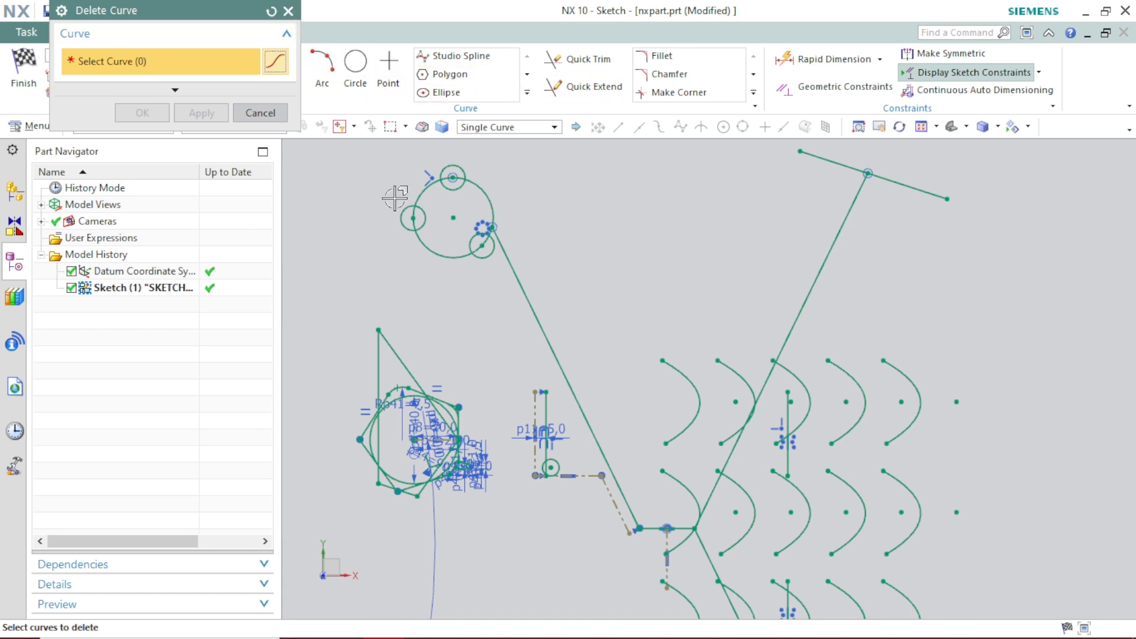
{"action": "scroll", "coordinate": [481, 256], "scroll_direction": "up", "scroll_amount": 2}
{"action": "left_click", "coordinate": [469, 253]}
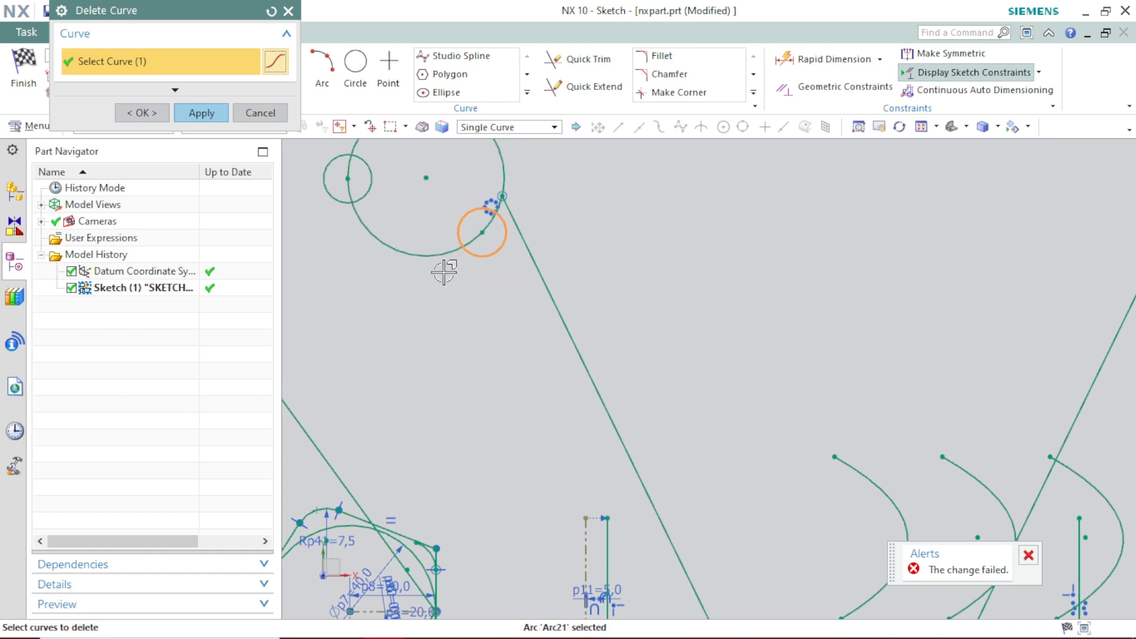
{"action": "left_click", "coordinate": [259, 113]}
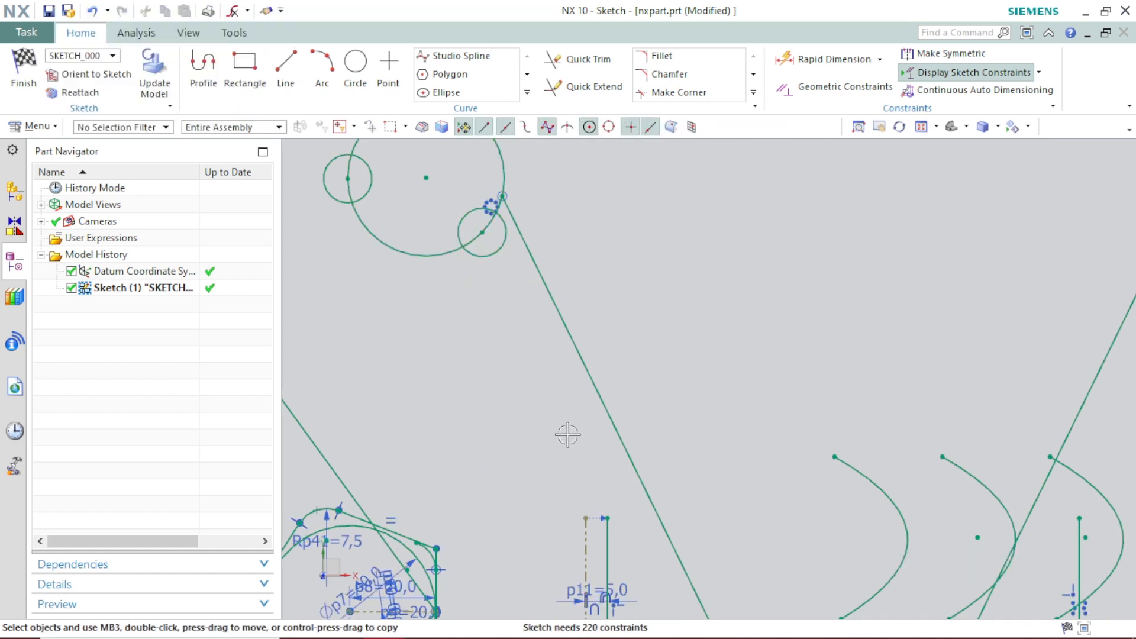
Start a Profile at the tilted line's upper-left end: one segment parallel to the slanted line, one parallel to the tilted line, and an 18 mm vertical segment downward.
{"action": "scroll", "coordinate": [567, 435], "scroll_direction": "down", "scroll_amount": 3}
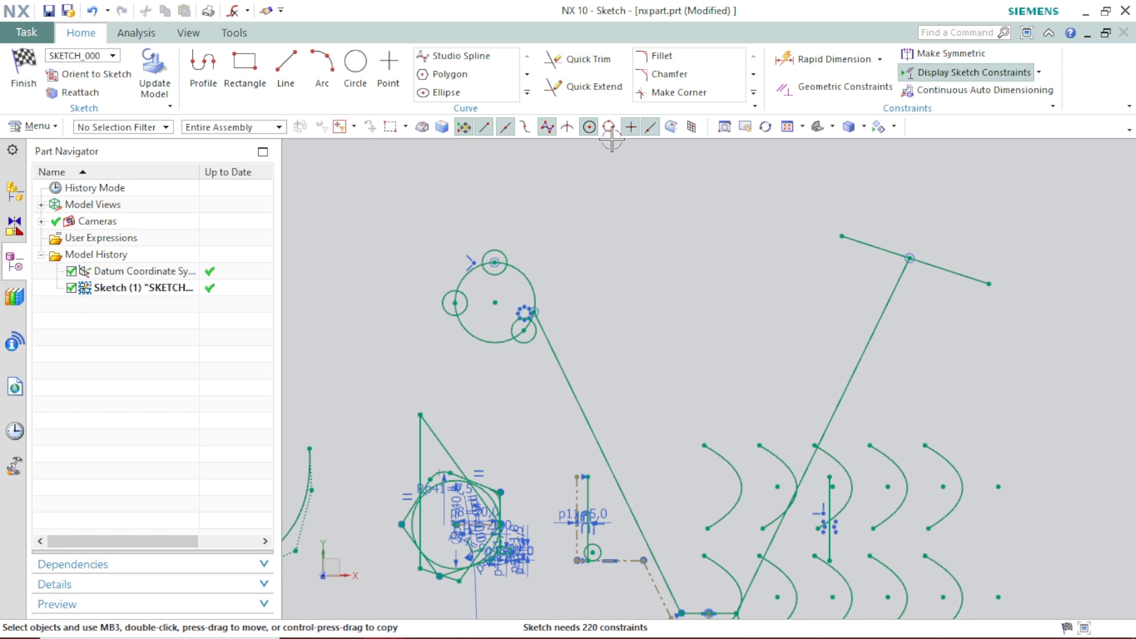
{"action": "left_click", "coordinate": [286, 74]}
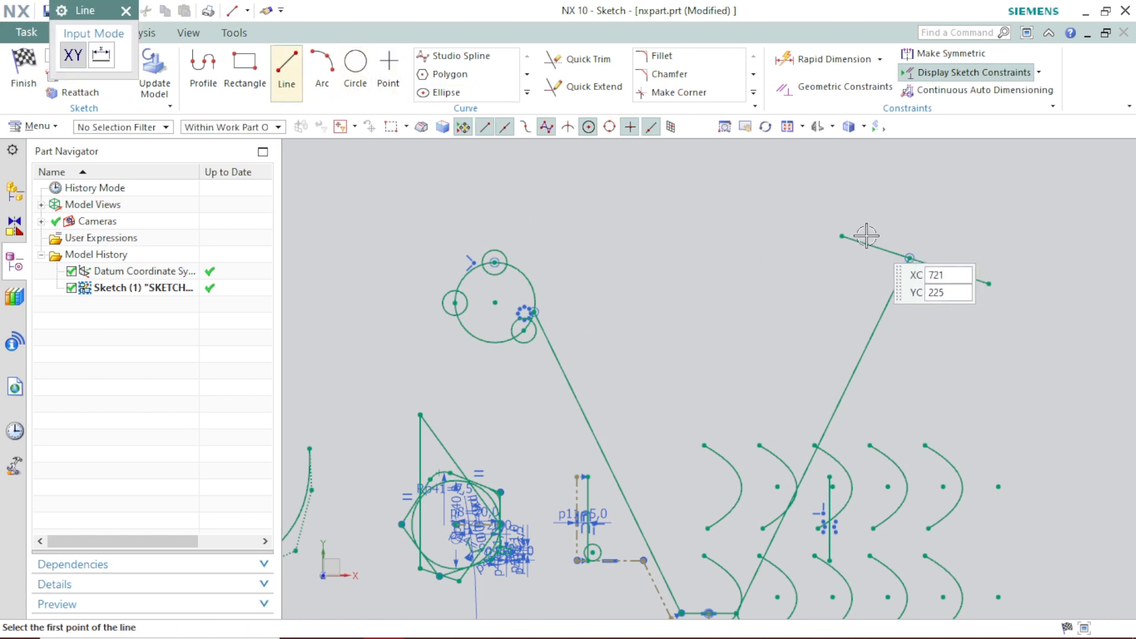
{"action": "scroll", "coordinate": [866, 236], "scroll_direction": "up", "scroll_amount": 3}
{"action": "left_click", "coordinate": [203, 71]}
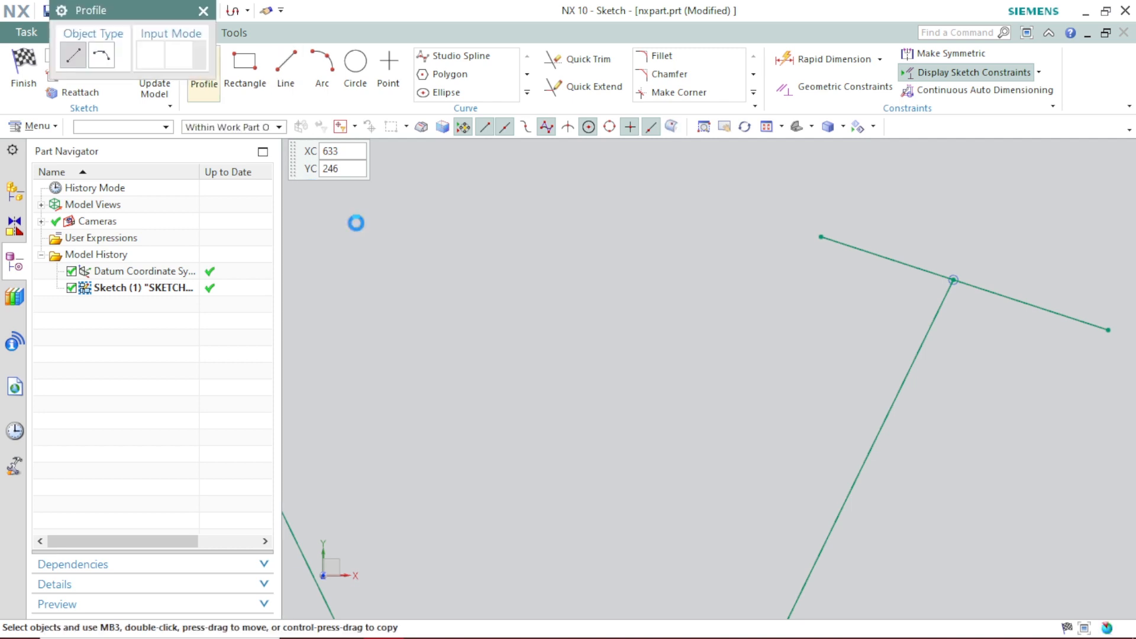
{"action": "left_click", "coordinate": [821, 237]}
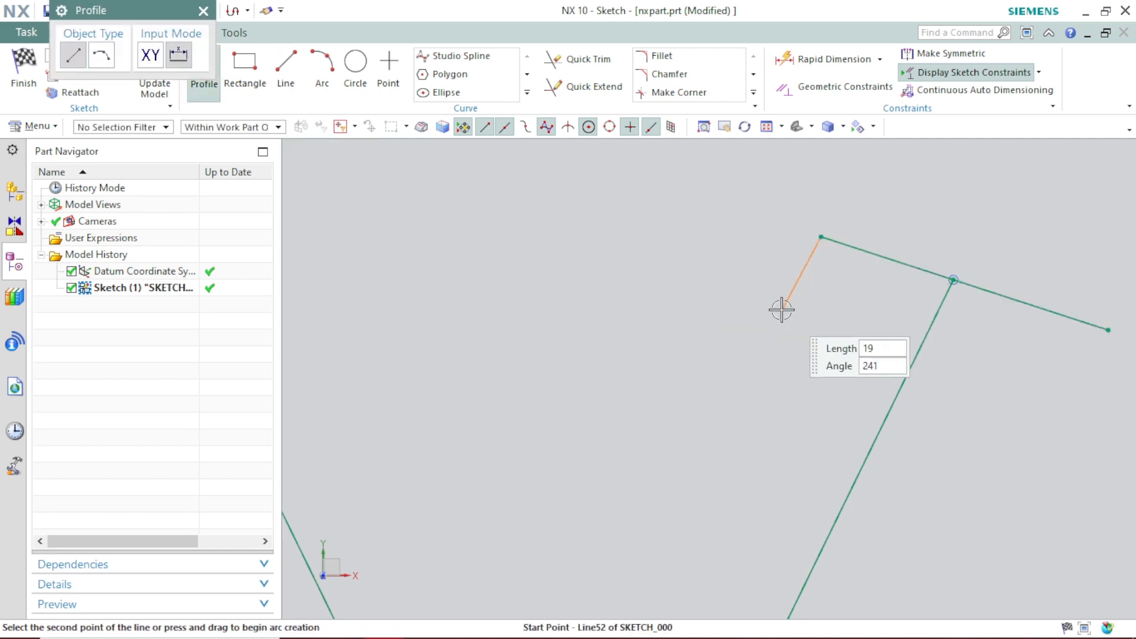
{"action": "left_click", "coordinate": [784, 313]}
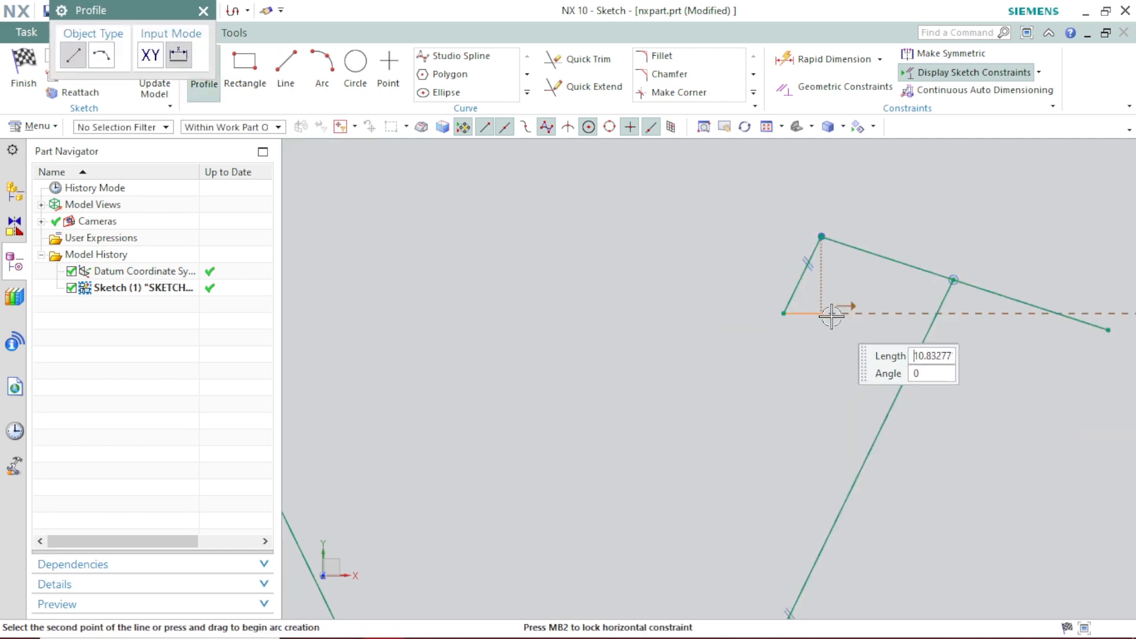
{"action": "left_click", "coordinate": [835, 329]}
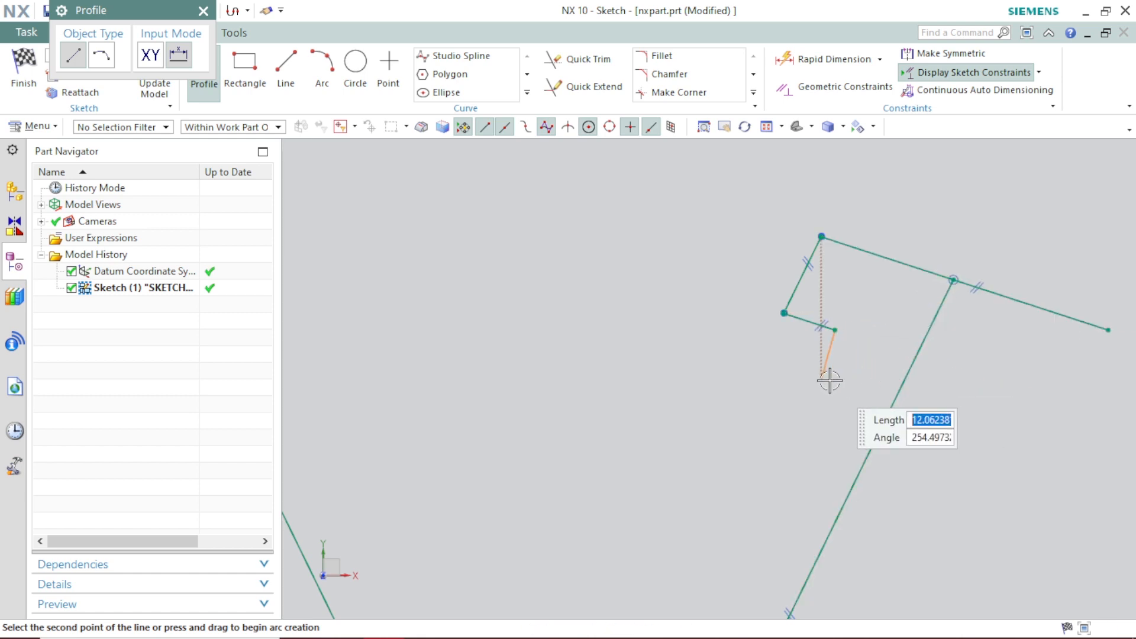
{"action": "left_click", "coordinate": [836, 407]}
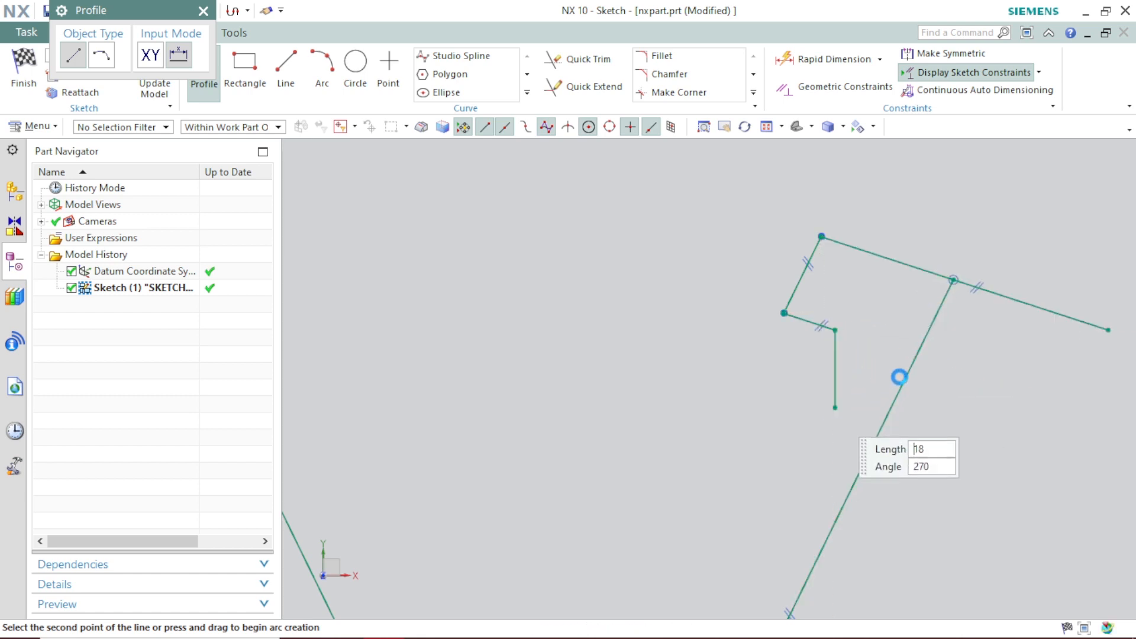
Continue the profile to a point on the long slanted line, close it at that line's junction with the tilted line, and end the Profile command.
{"action": "left_click", "coordinate": [903, 383]}
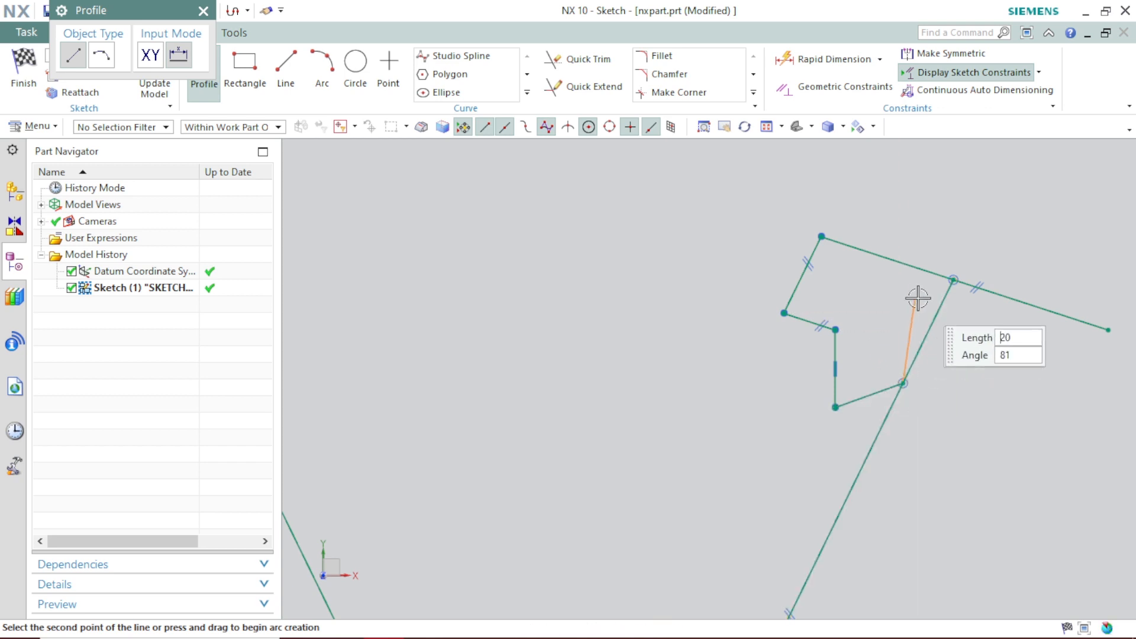
{"action": "left_click", "coordinate": [953, 281]}
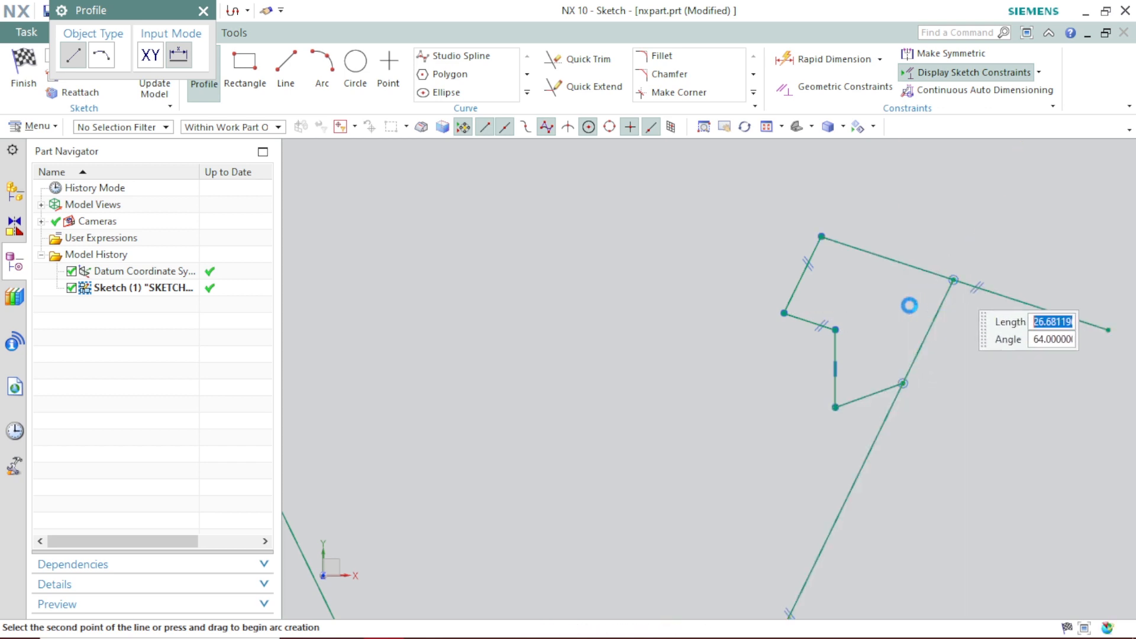
{"action": "right_click", "coordinate": [922, 248]}
{"action": "left_click", "coordinate": [962, 284]}
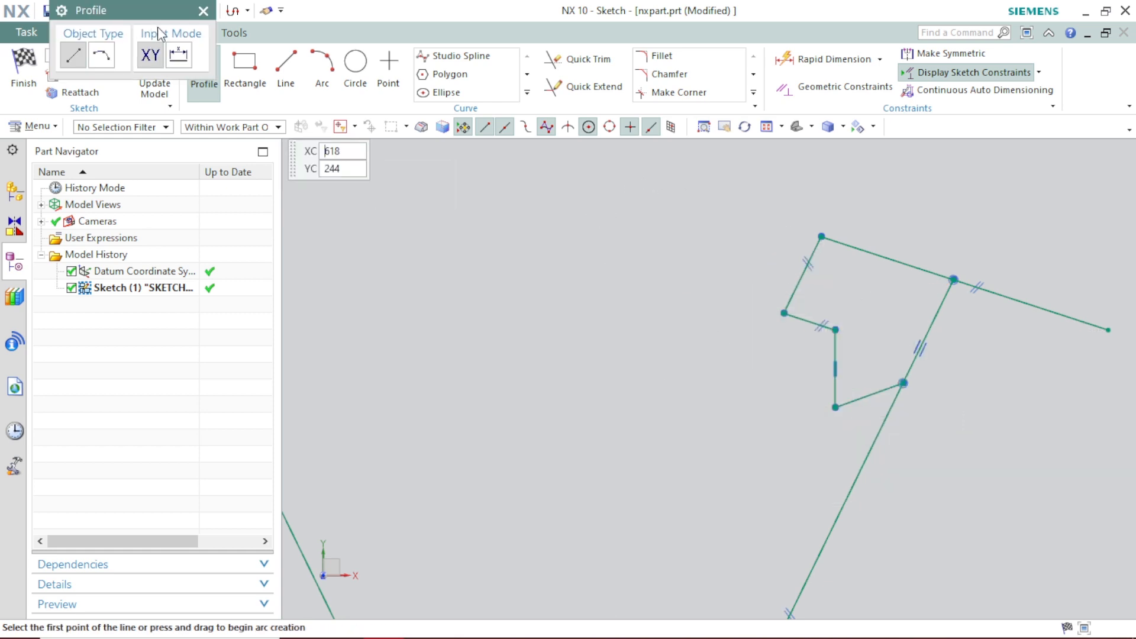
{"action": "left_click", "coordinate": [203, 11]}
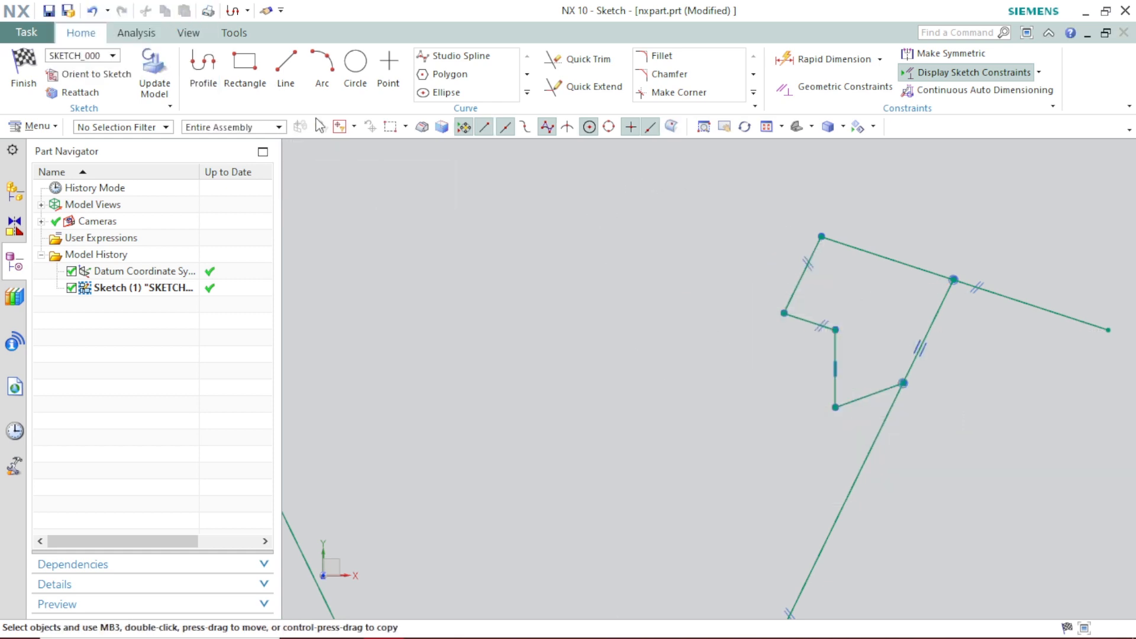
Try to delete the new profile's short segment parallel to the tilted line with Delete Curve, then cancel the command.
{"action": "left_click", "coordinate": [753, 93]}
{"action": "left_click", "coordinate": [700, 201]}
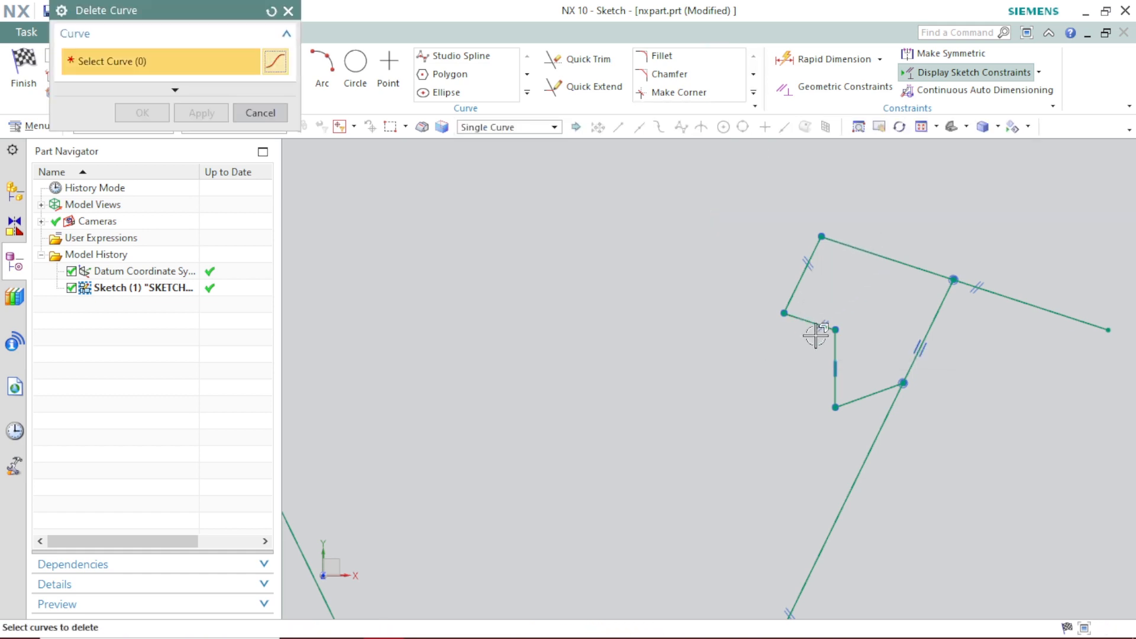
{"action": "left_click", "coordinate": [804, 325]}
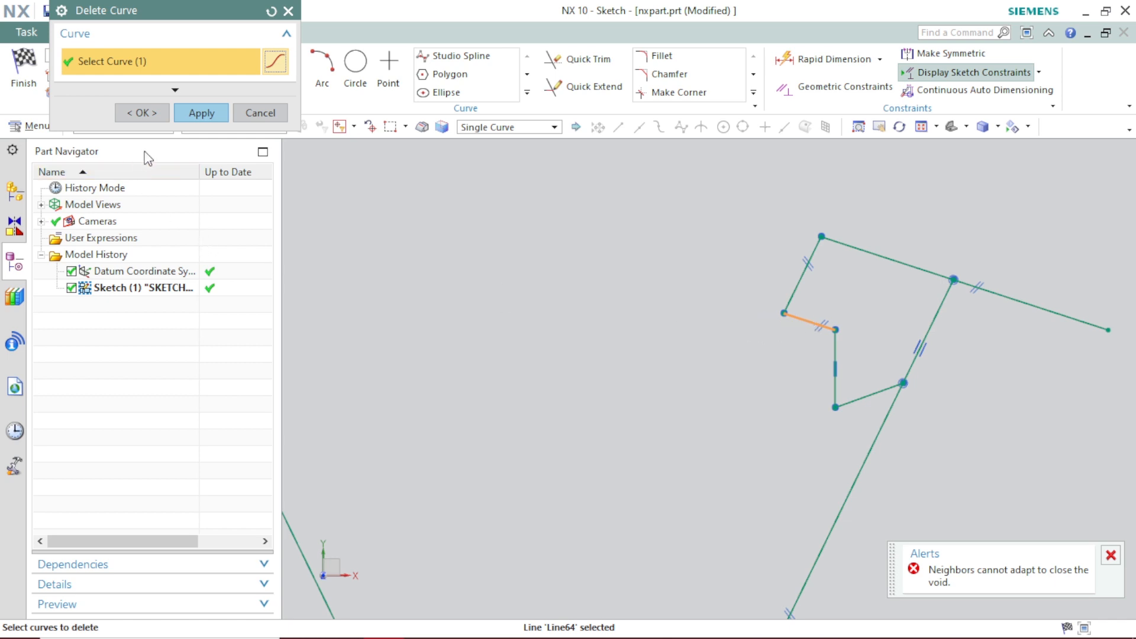
{"action": "left_click", "coordinate": [259, 114]}
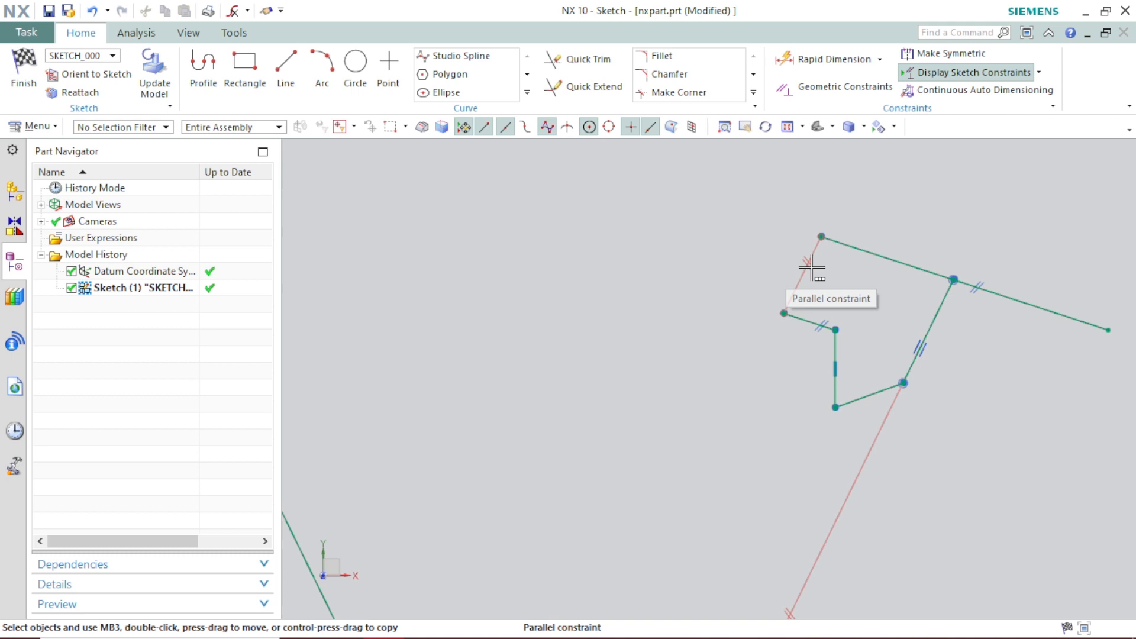
Examine the constraint symbols across the sketch, including those on the circular pattern, the polygons and the horizontal line near the small circle.
{"action": "scroll", "coordinate": [812, 269], "scroll_direction": "down", "scroll_amount": 5}
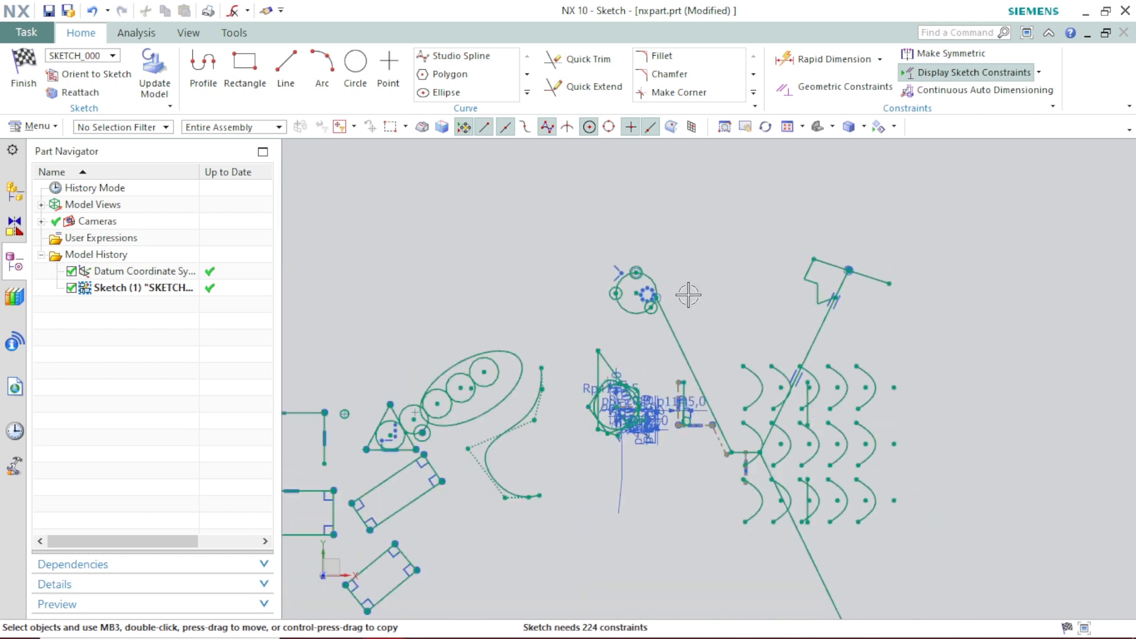
{"action": "scroll", "coordinate": [685, 292], "scroll_direction": "up", "scroll_amount": 3}
{"action": "scroll", "coordinate": [666, 297], "scroll_direction": "up", "scroll_amount": 2}
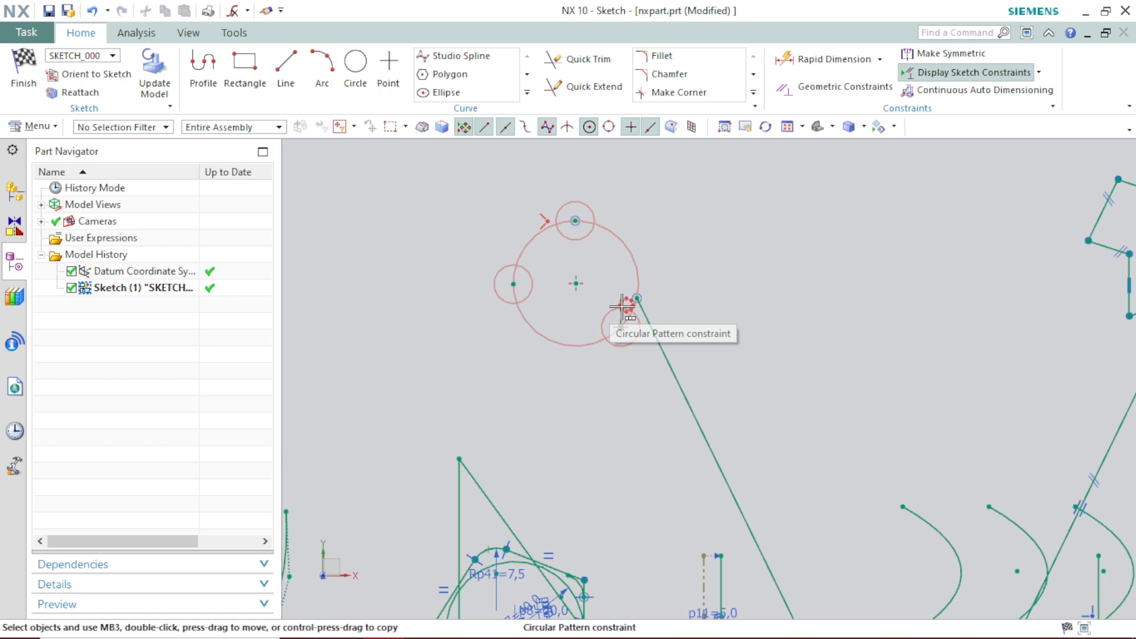
{"action": "scroll", "coordinate": [621, 306], "scroll_direction": "down", "scroll_amount": 3}
{"action": "scroll", "coordinate": [538, 477], "scroll_direction": "up", "scroll_amount": 3}
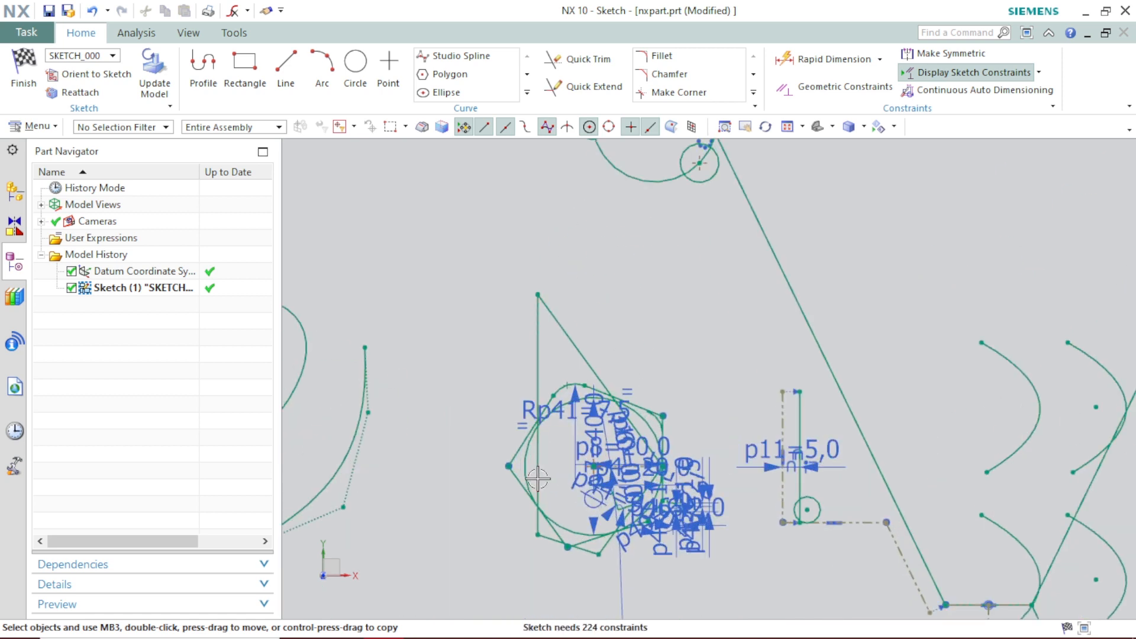
{"action": "scroll", "coordinate": [539, 478], "scroll_direction": "down", "scroll_amount": 4}
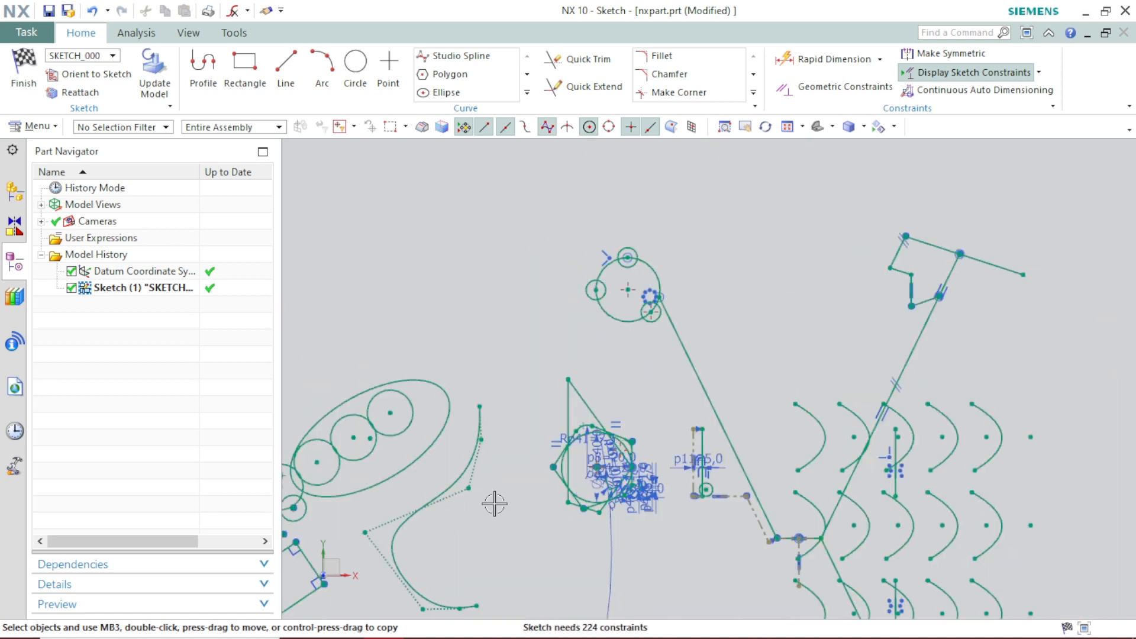
{"action": "scroll", "coordinate": [709, 457], "scroll_direction": "down", "scroll_amount": 2}
{"action": "scroll", "coordinate": [613, 466], "scroll_direction": "down", "scroll_amount": 4}
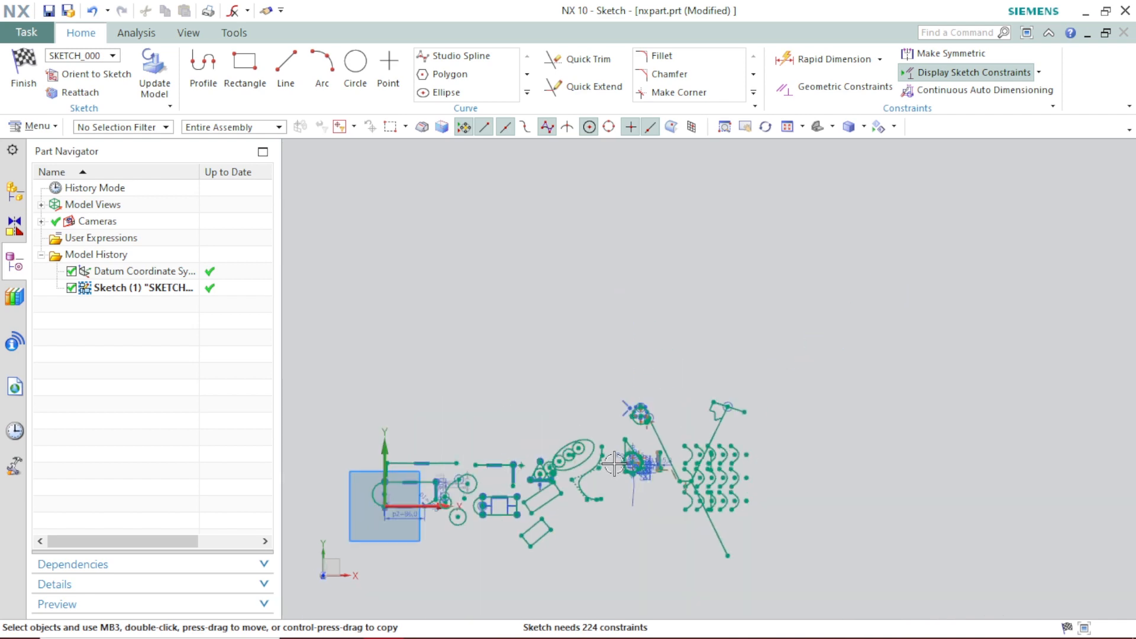
{"action": "scroll", "coordinate": [491, 515], "scroll_direction": "up", "scroll_amount": 4}
{"action": "scroll", "coordinate": [533, 426], "scroll_direction": "up", "scroll_amount": 5}
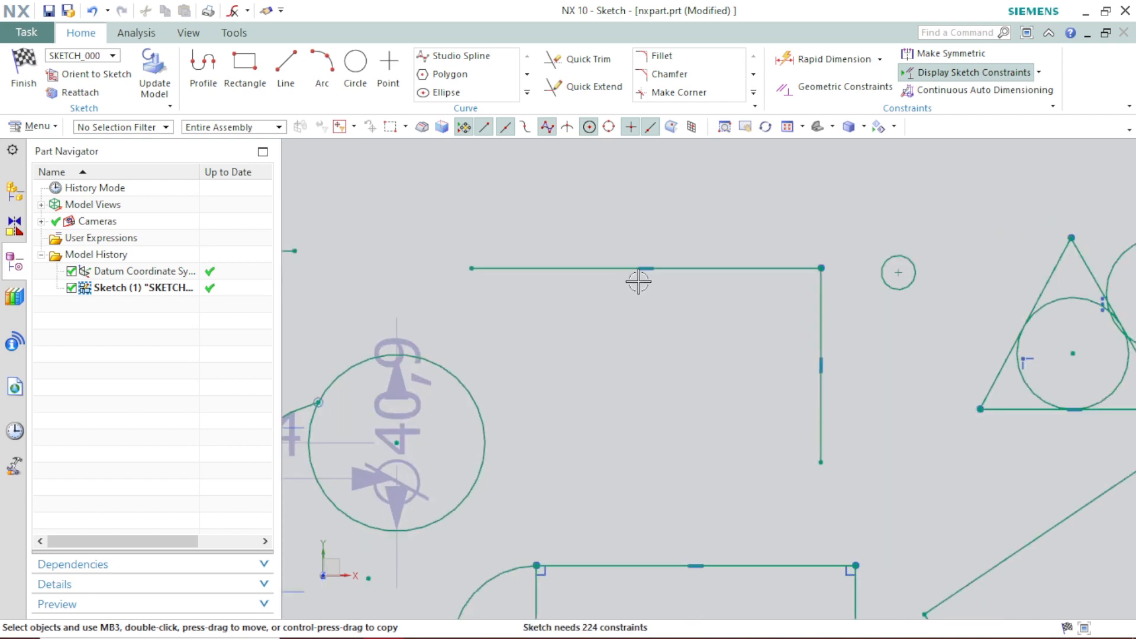